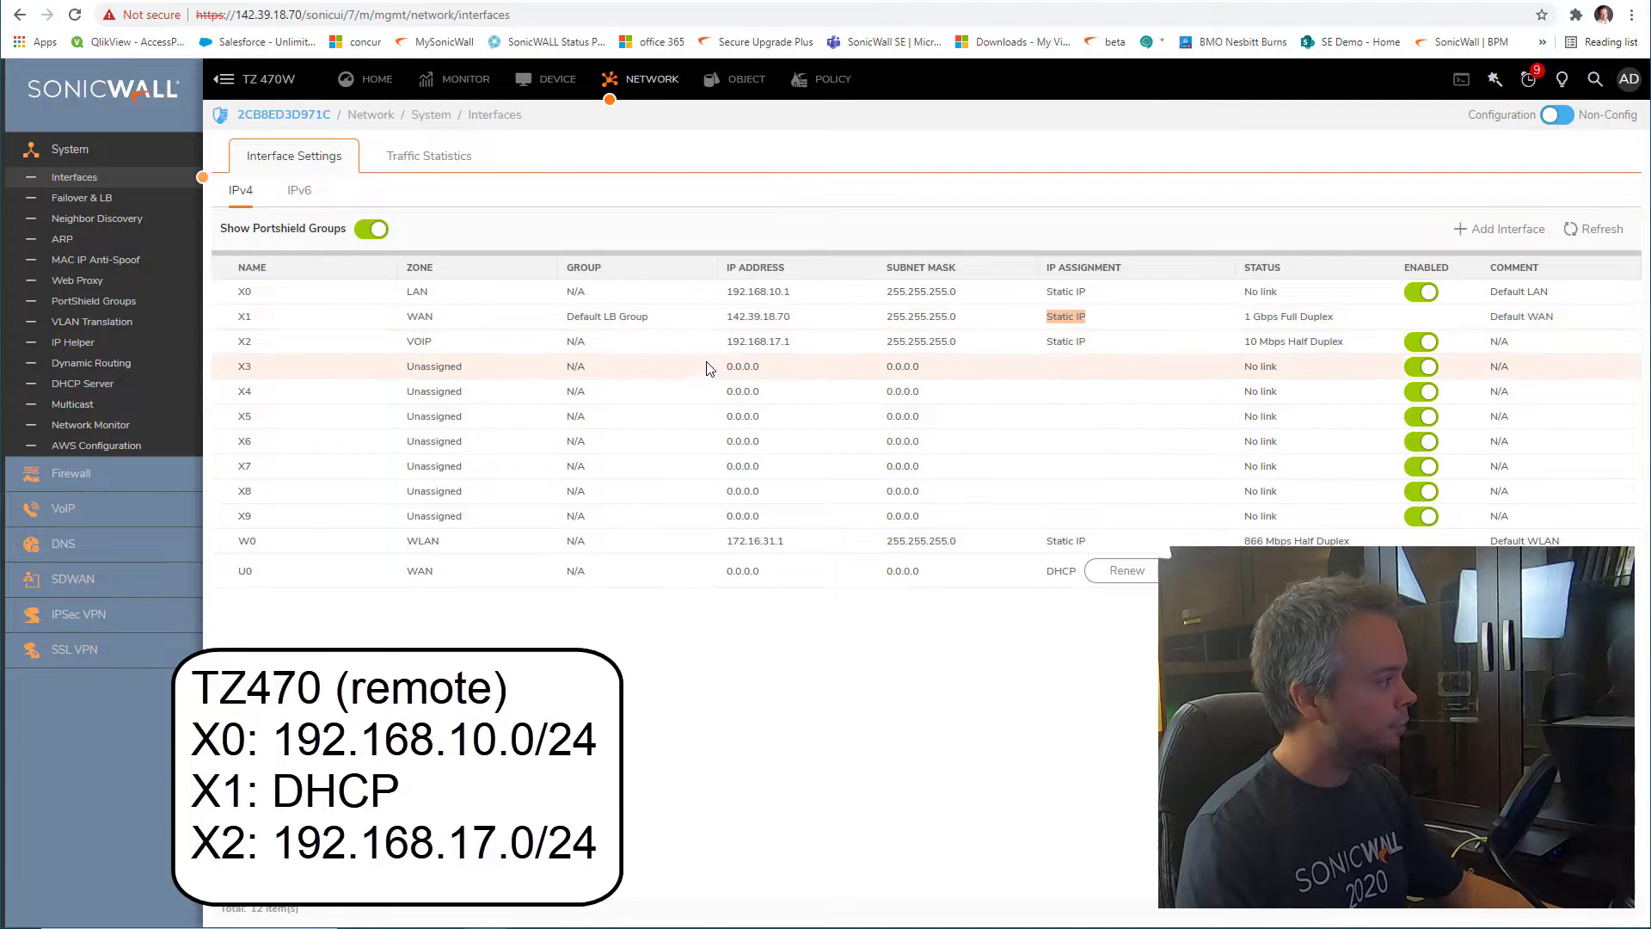
# Review X2's VOIP zone, then the TZ 670's X1 static IP and X2 address 10.7.254.2
pyautogui.doubleClick(419, 341)
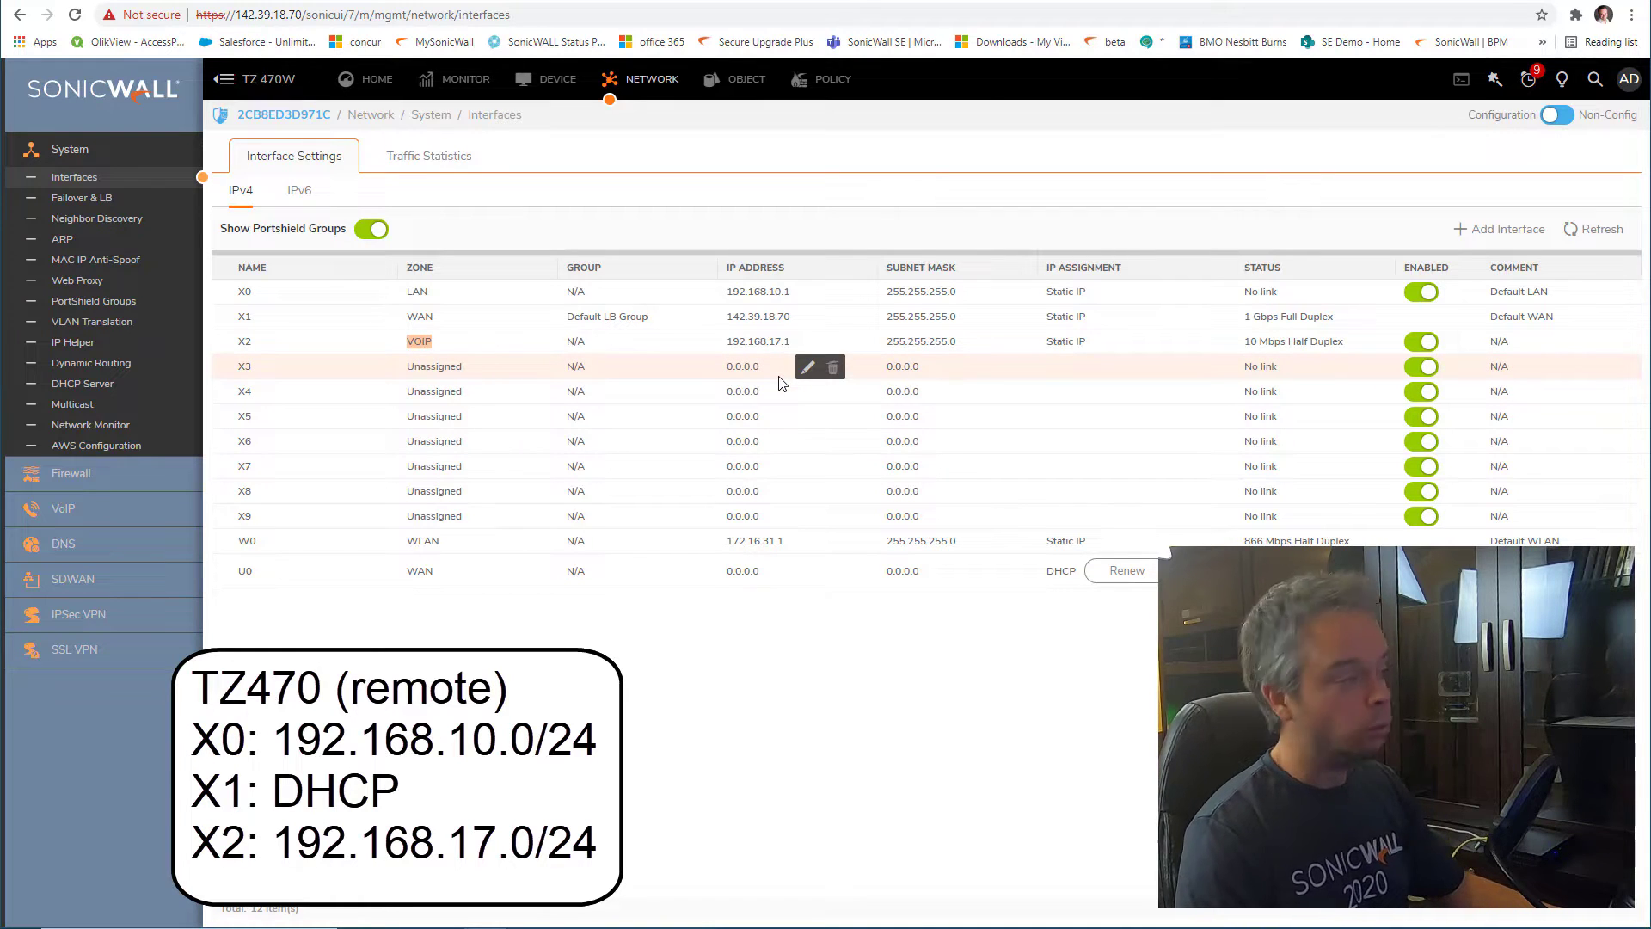
pyautogui.click(1171, 0)
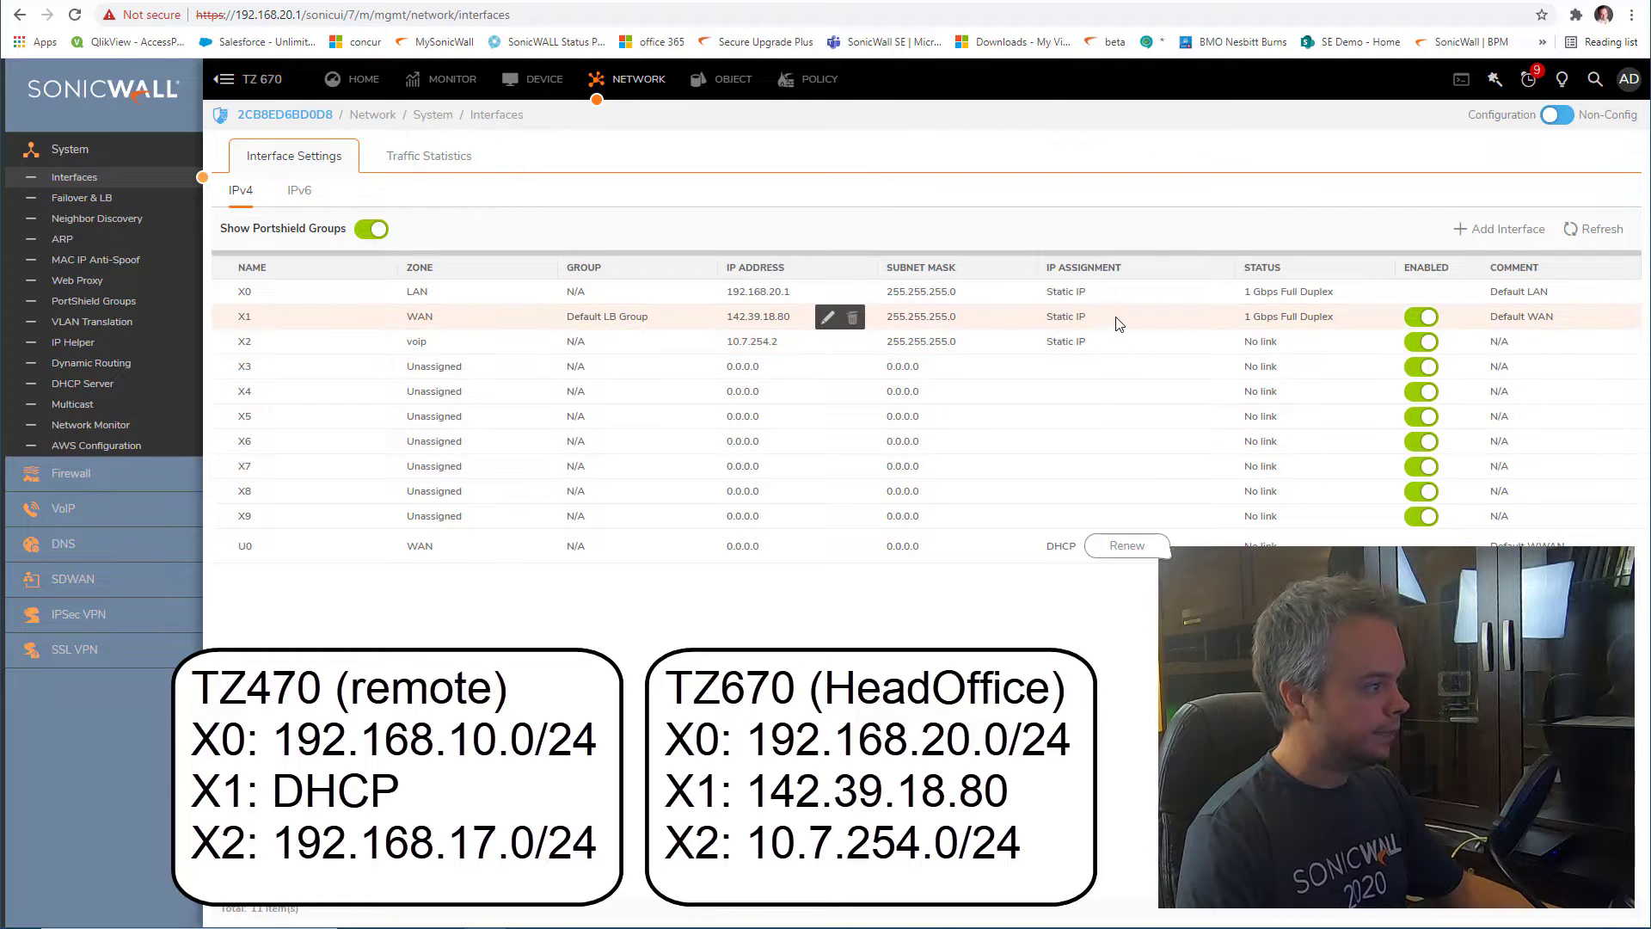
pyautogui.moveTo(1117, 322); pyautogui.dragTo(1044, 318)
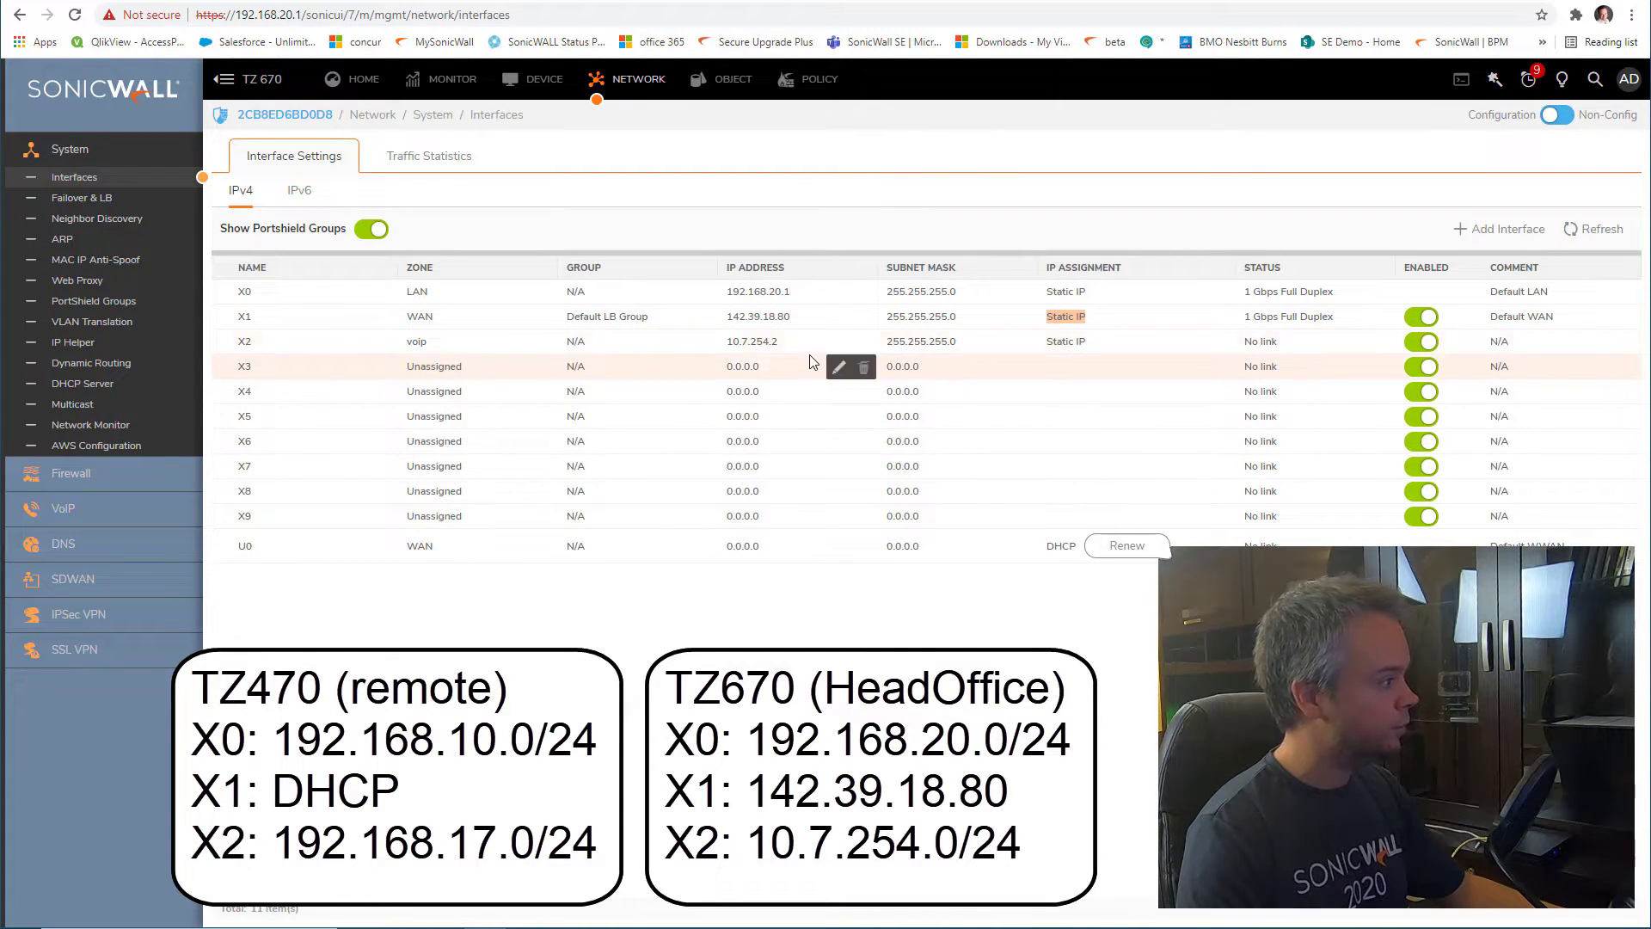
pyautogui.moveTo(781, 343); pyautogui.dragTo(708, 346)
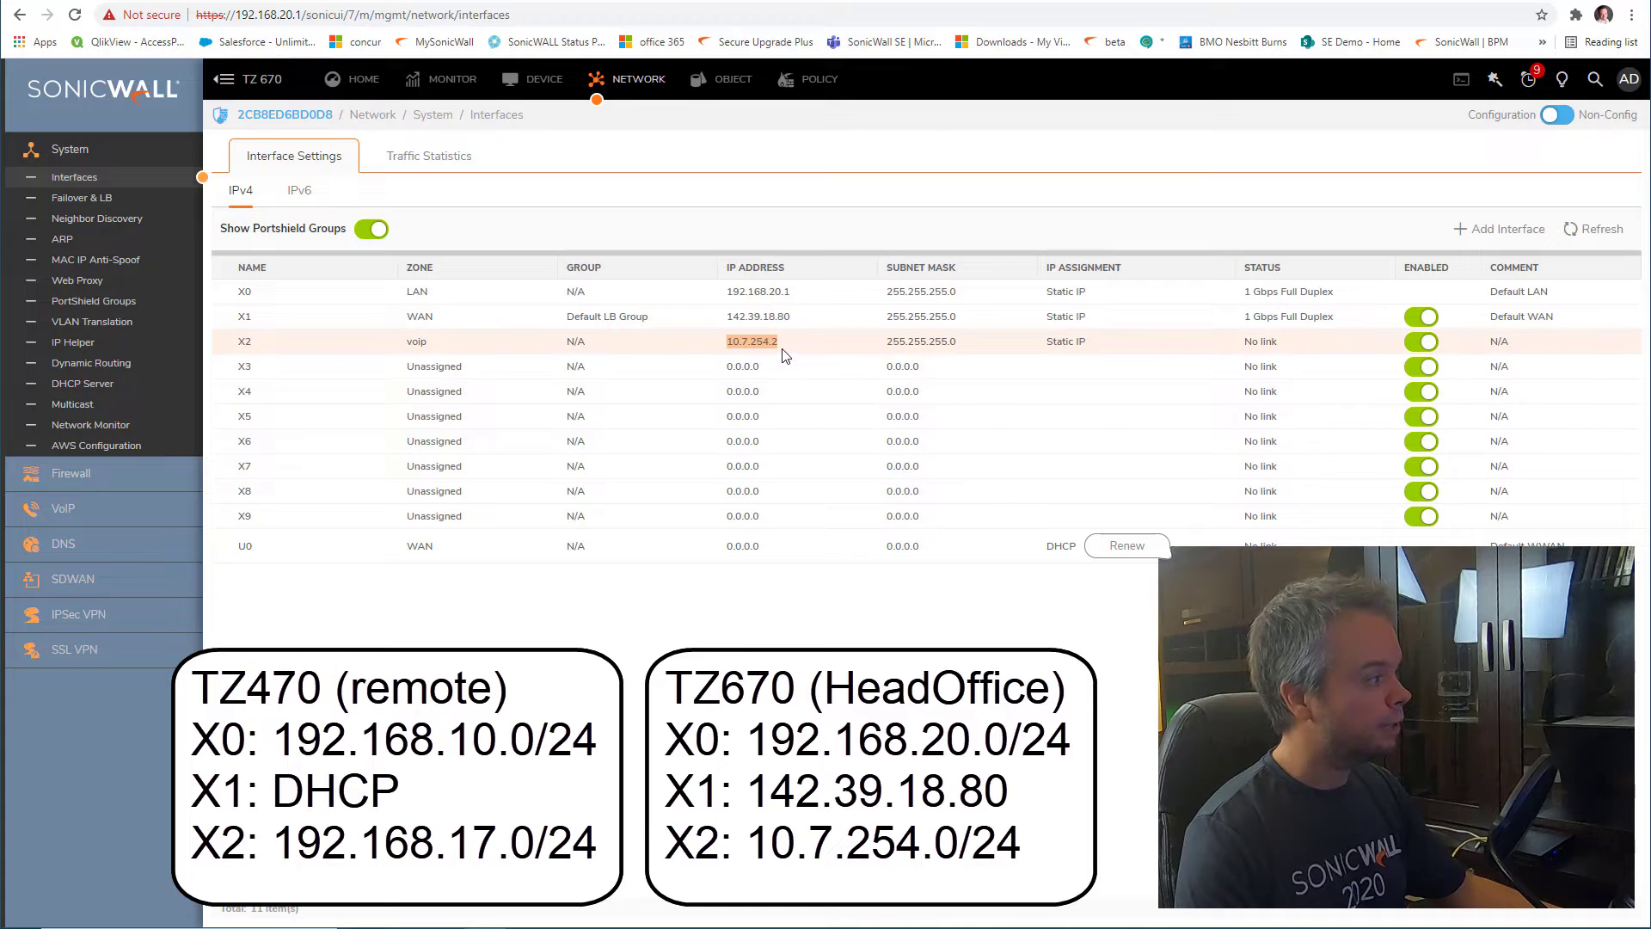
pyautogui.moveTo(784, 356)
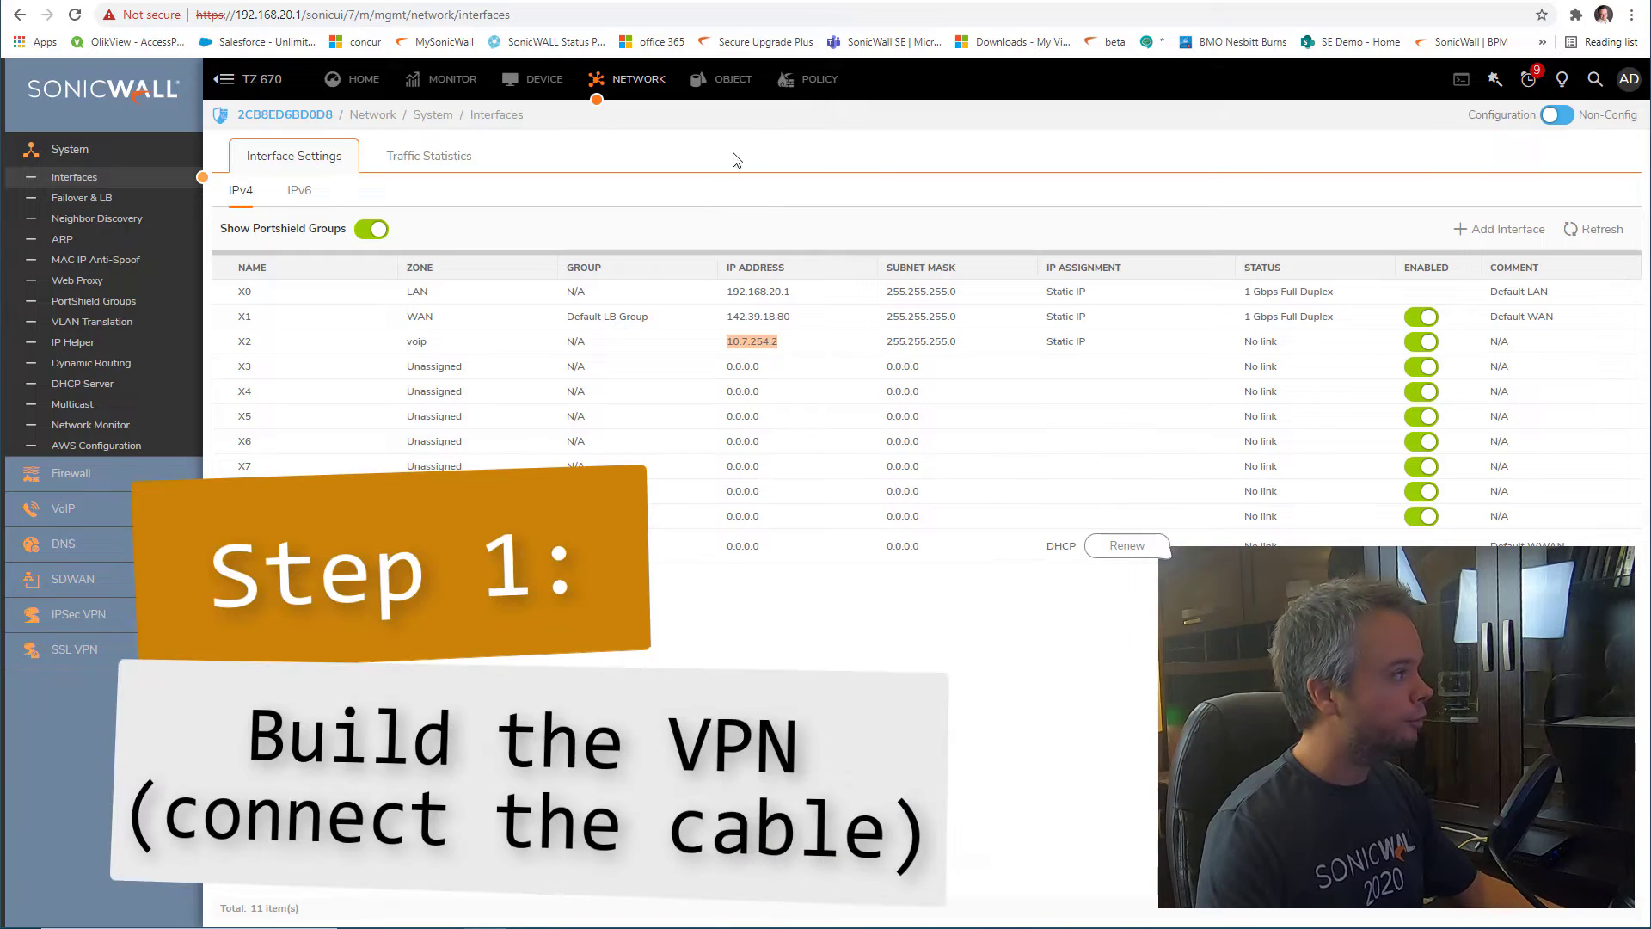
pyautogui.click(907, 3)
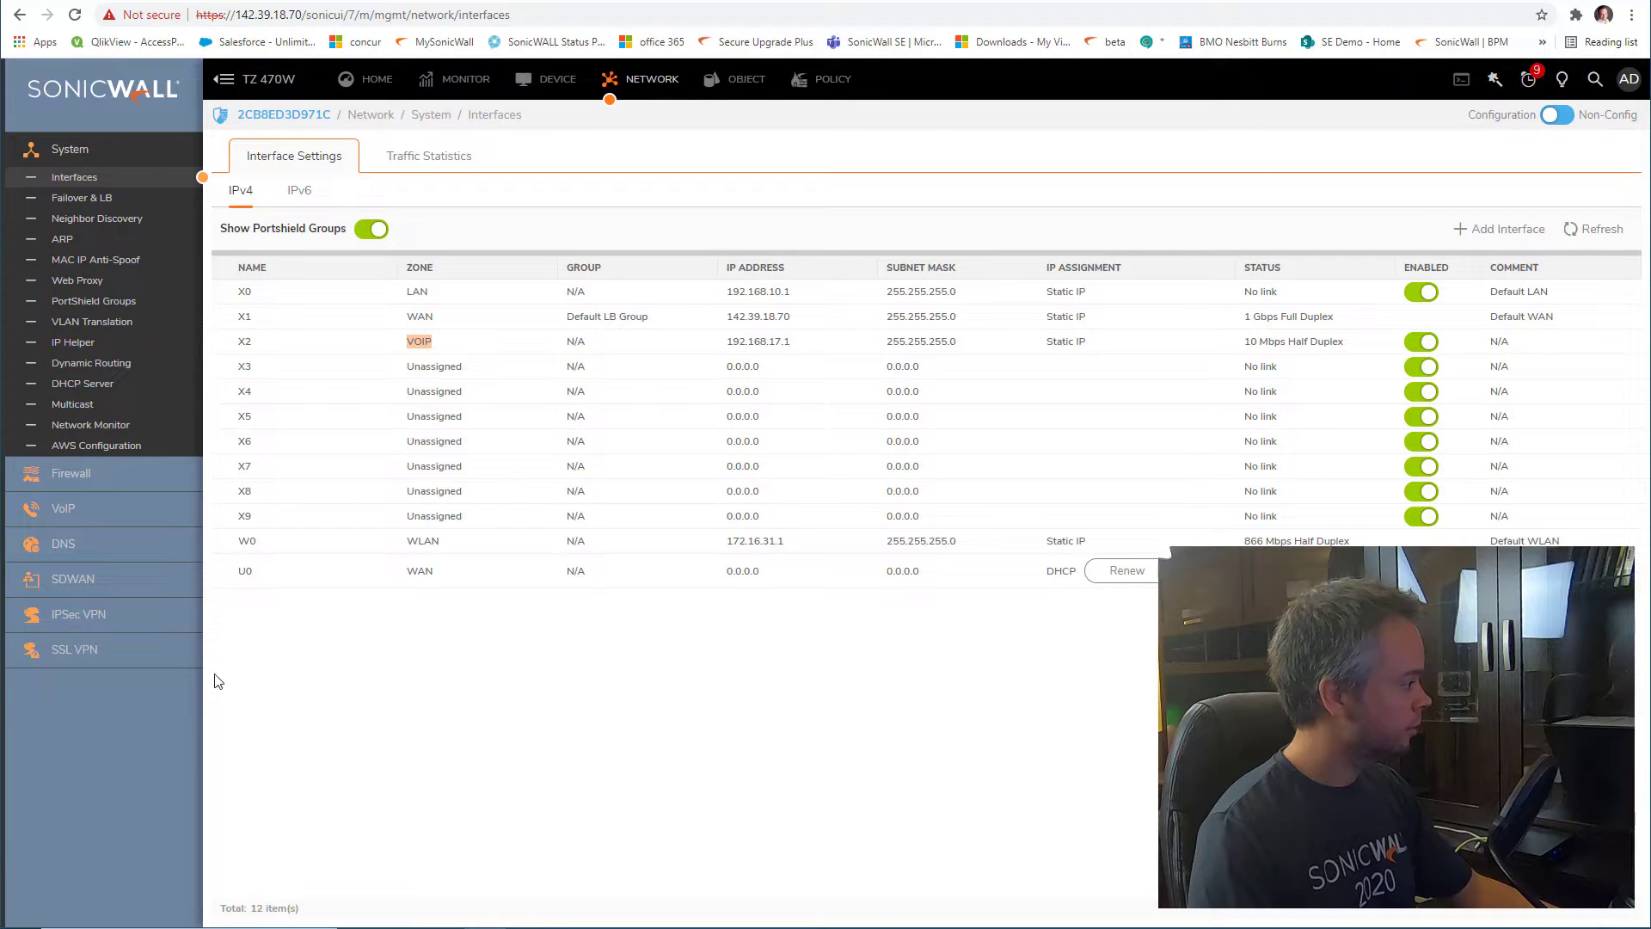
# On the TZ 470W, start a new IPSec VPN policy of type Tunnel Interface
pyautogui.click(152, 619)
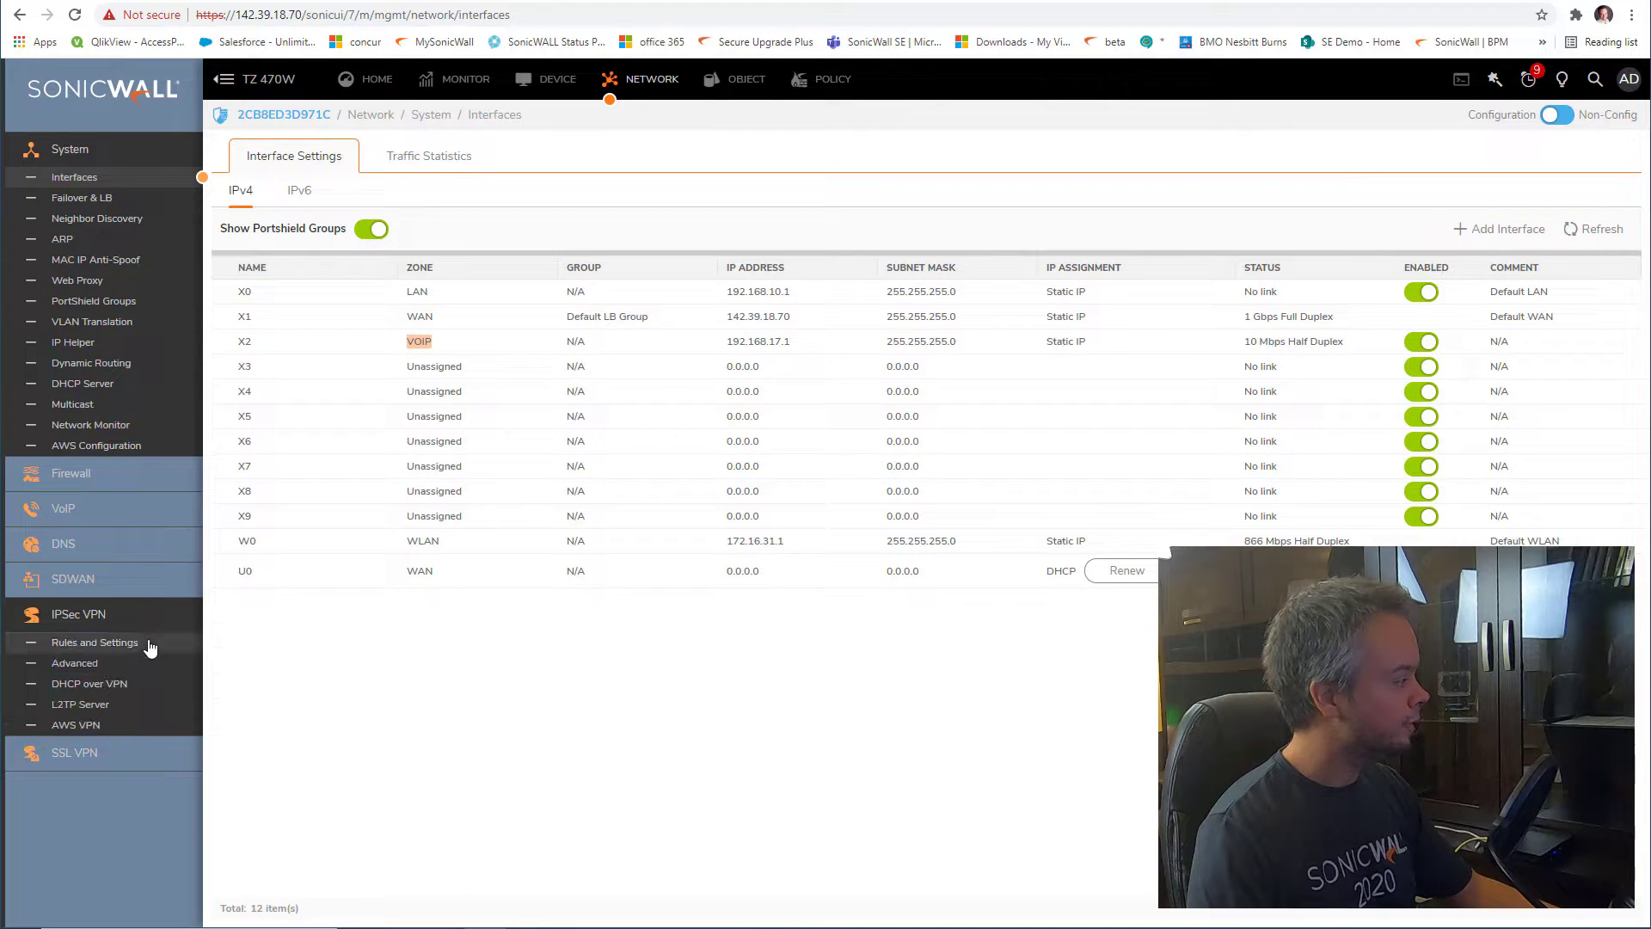
pyautogui.click(138, 643)
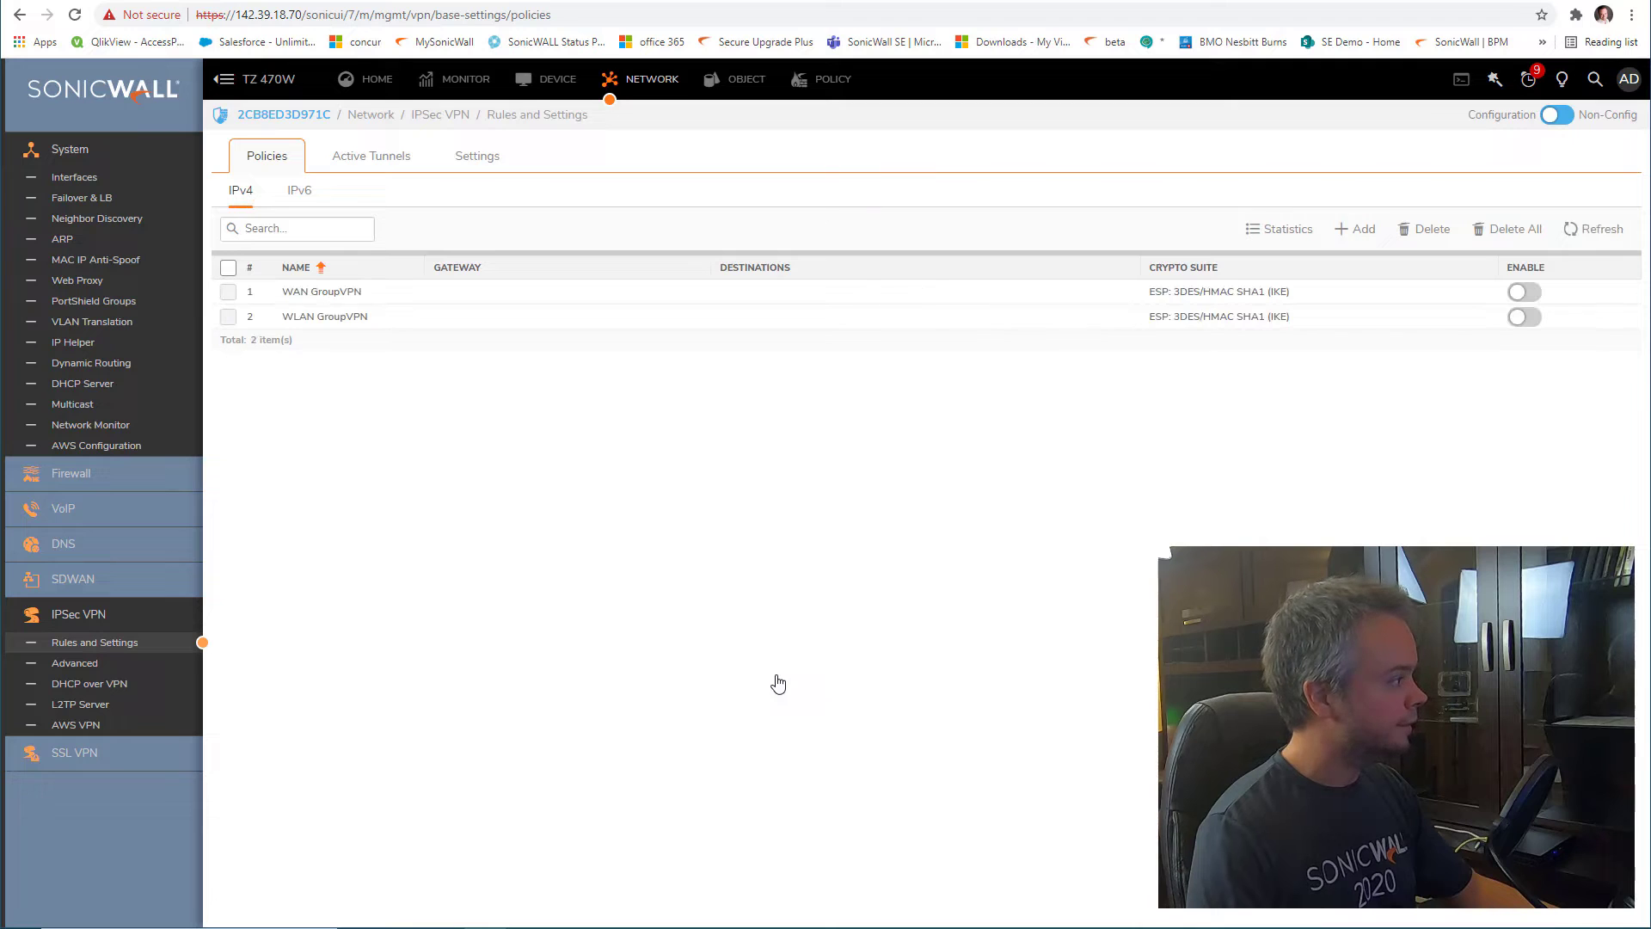
pyautogui.click(1359, 232)
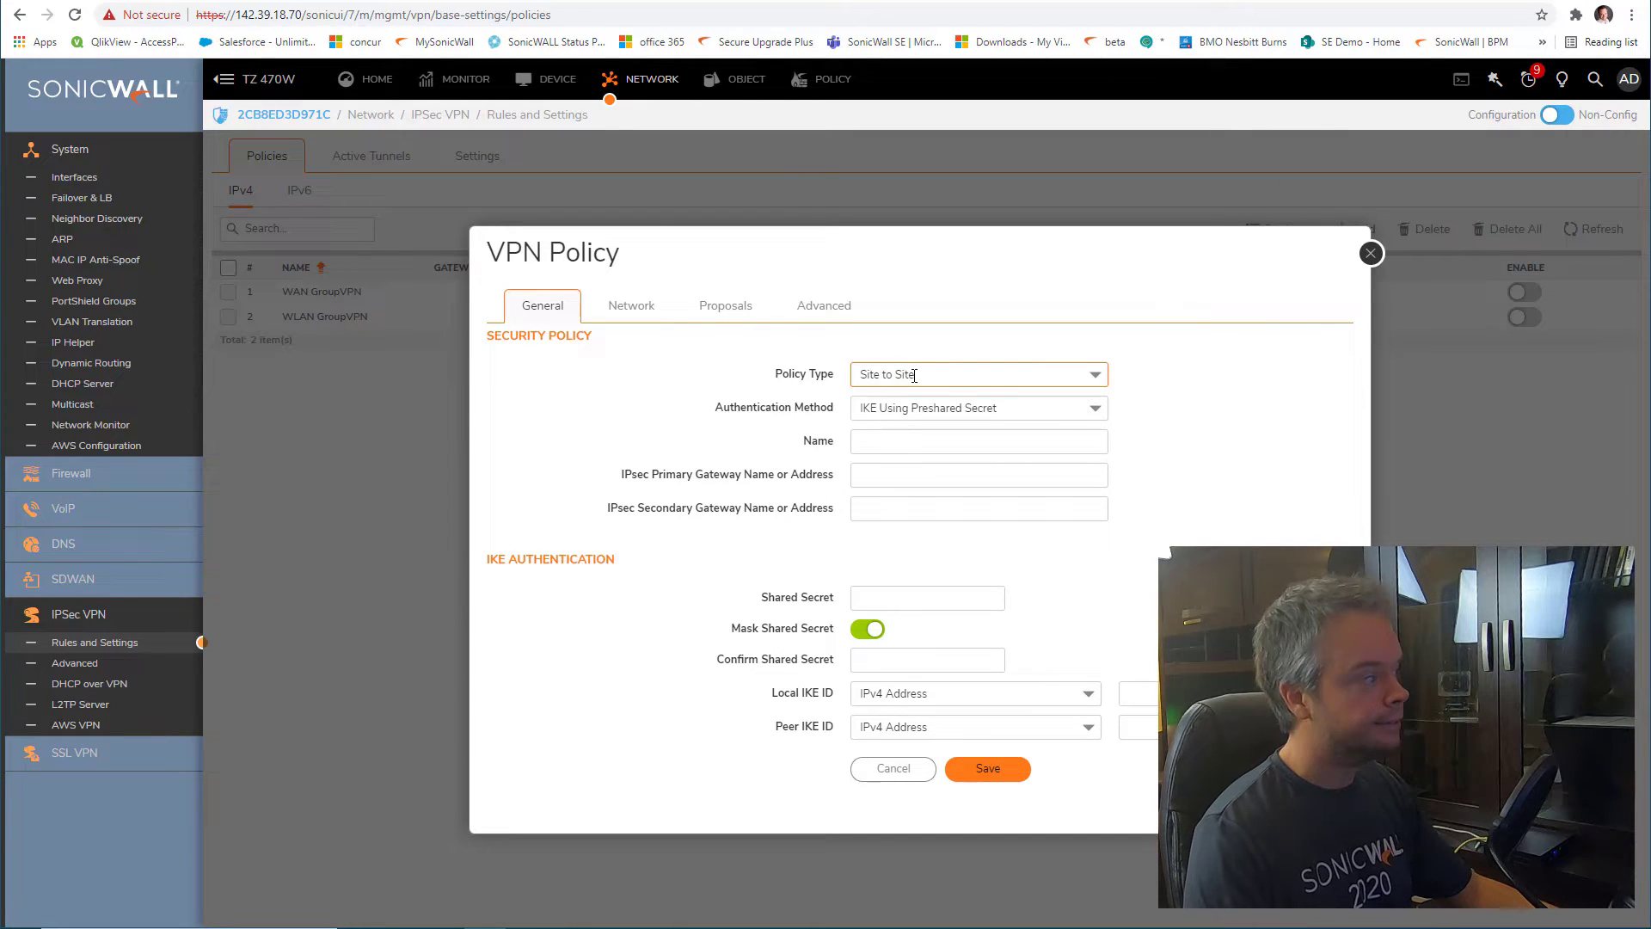
pyautogui.click(942, 377)
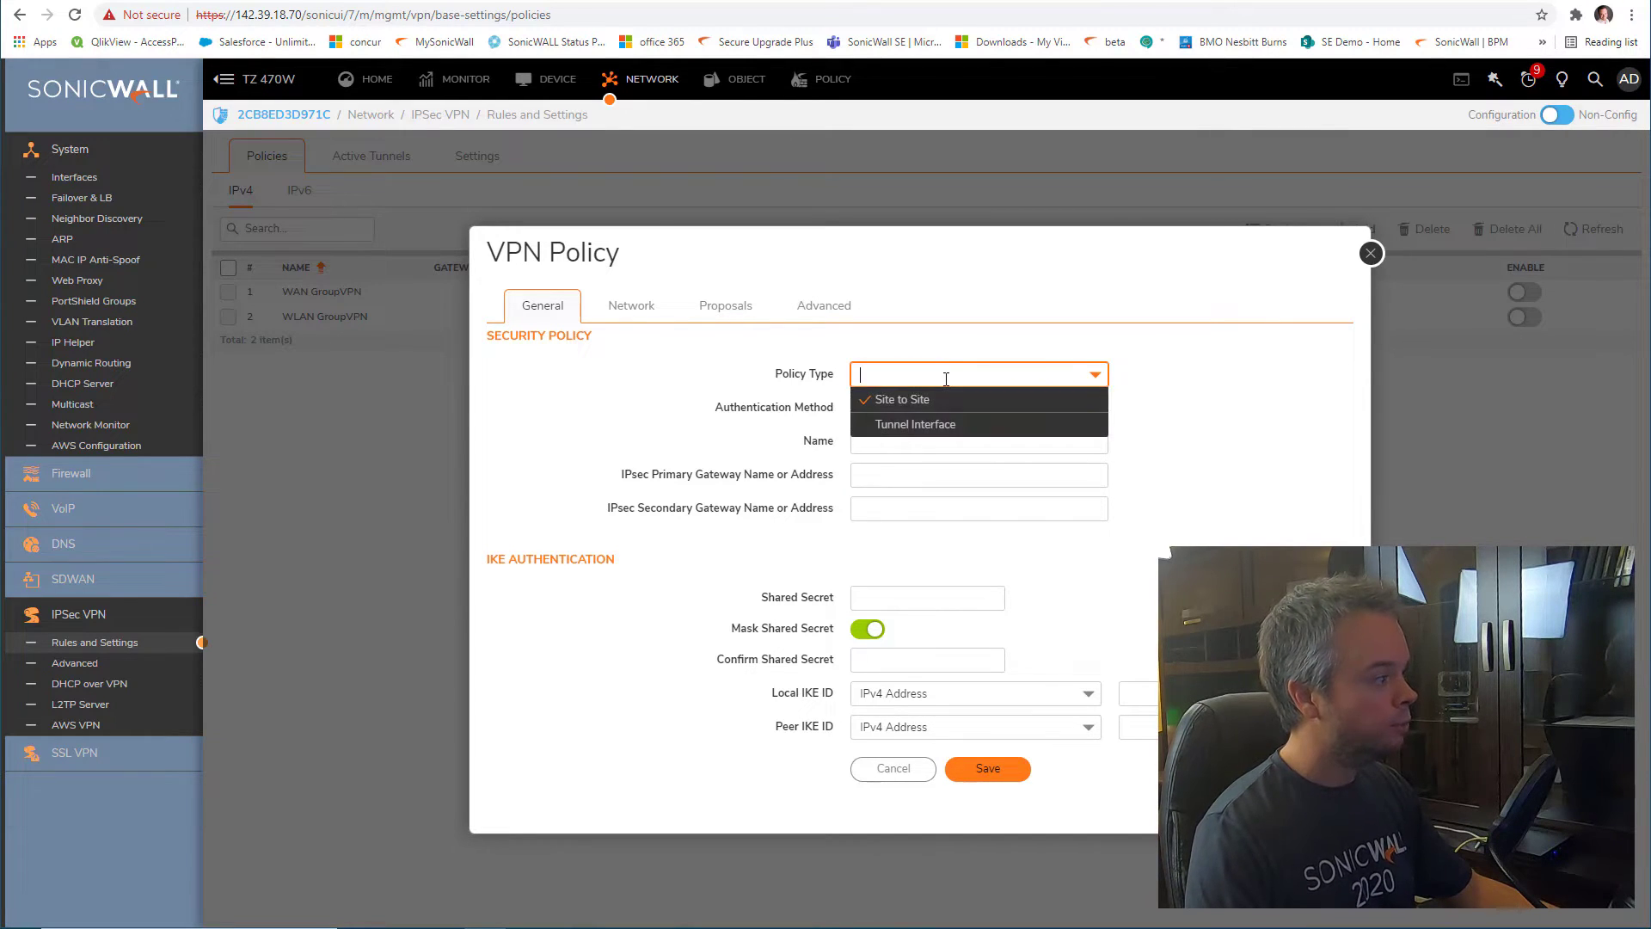
pyautogui.click(947, 424)
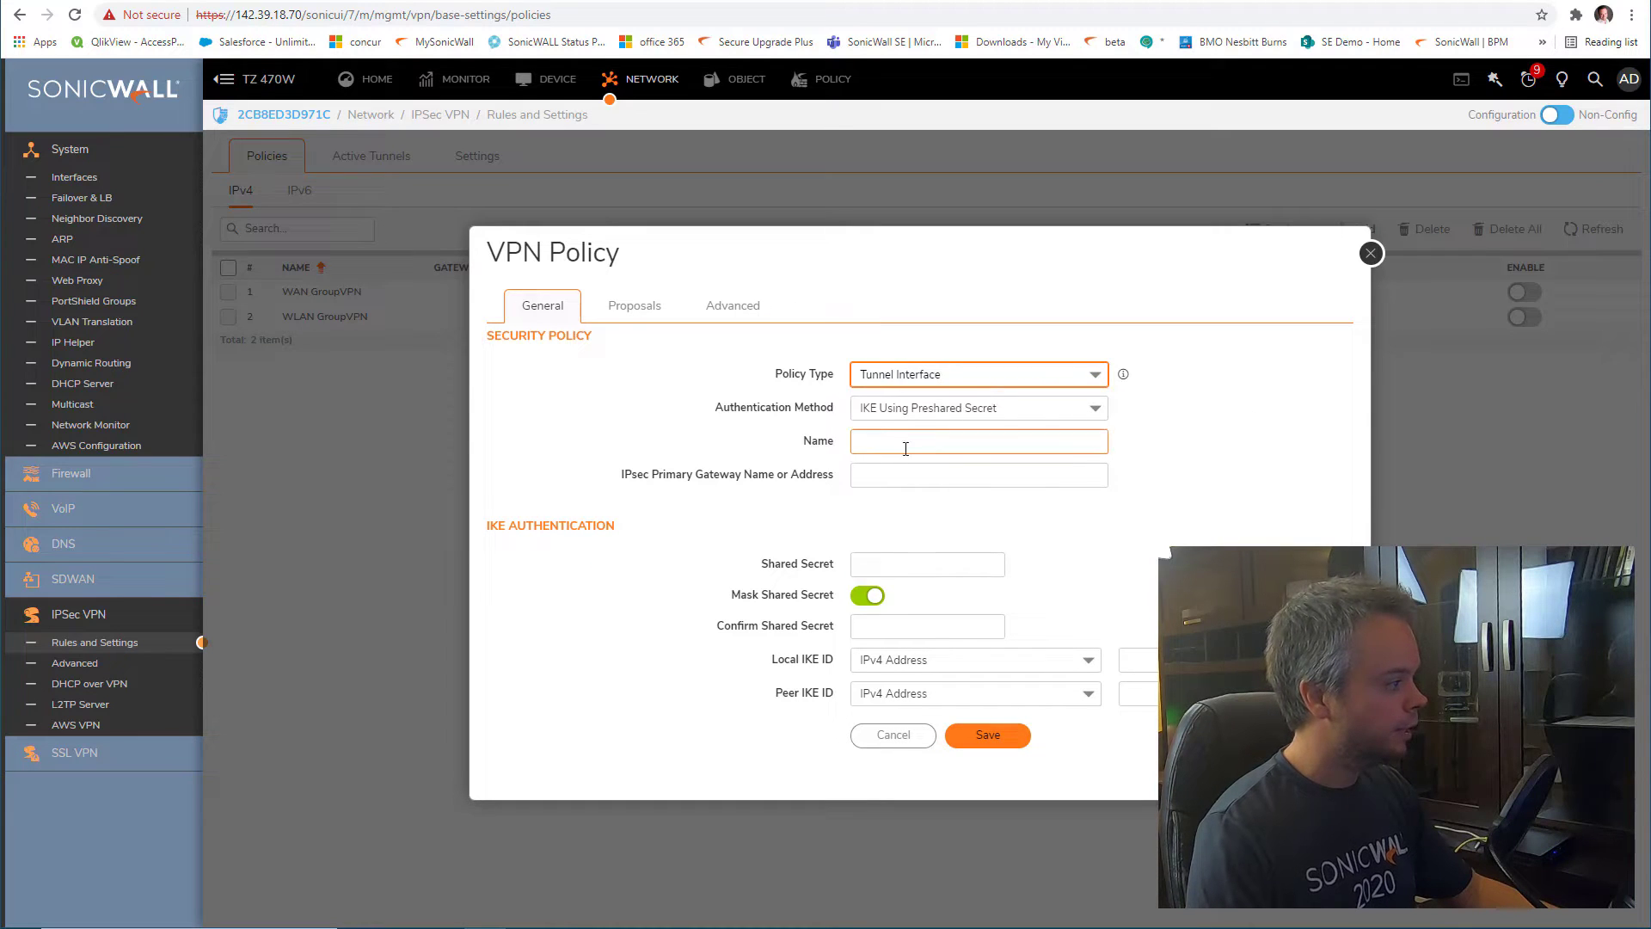
# Name the policy 'to HO' with primary gateway 142.39.18.80, the head office's X1 address
pyautogui.click(957, 446)
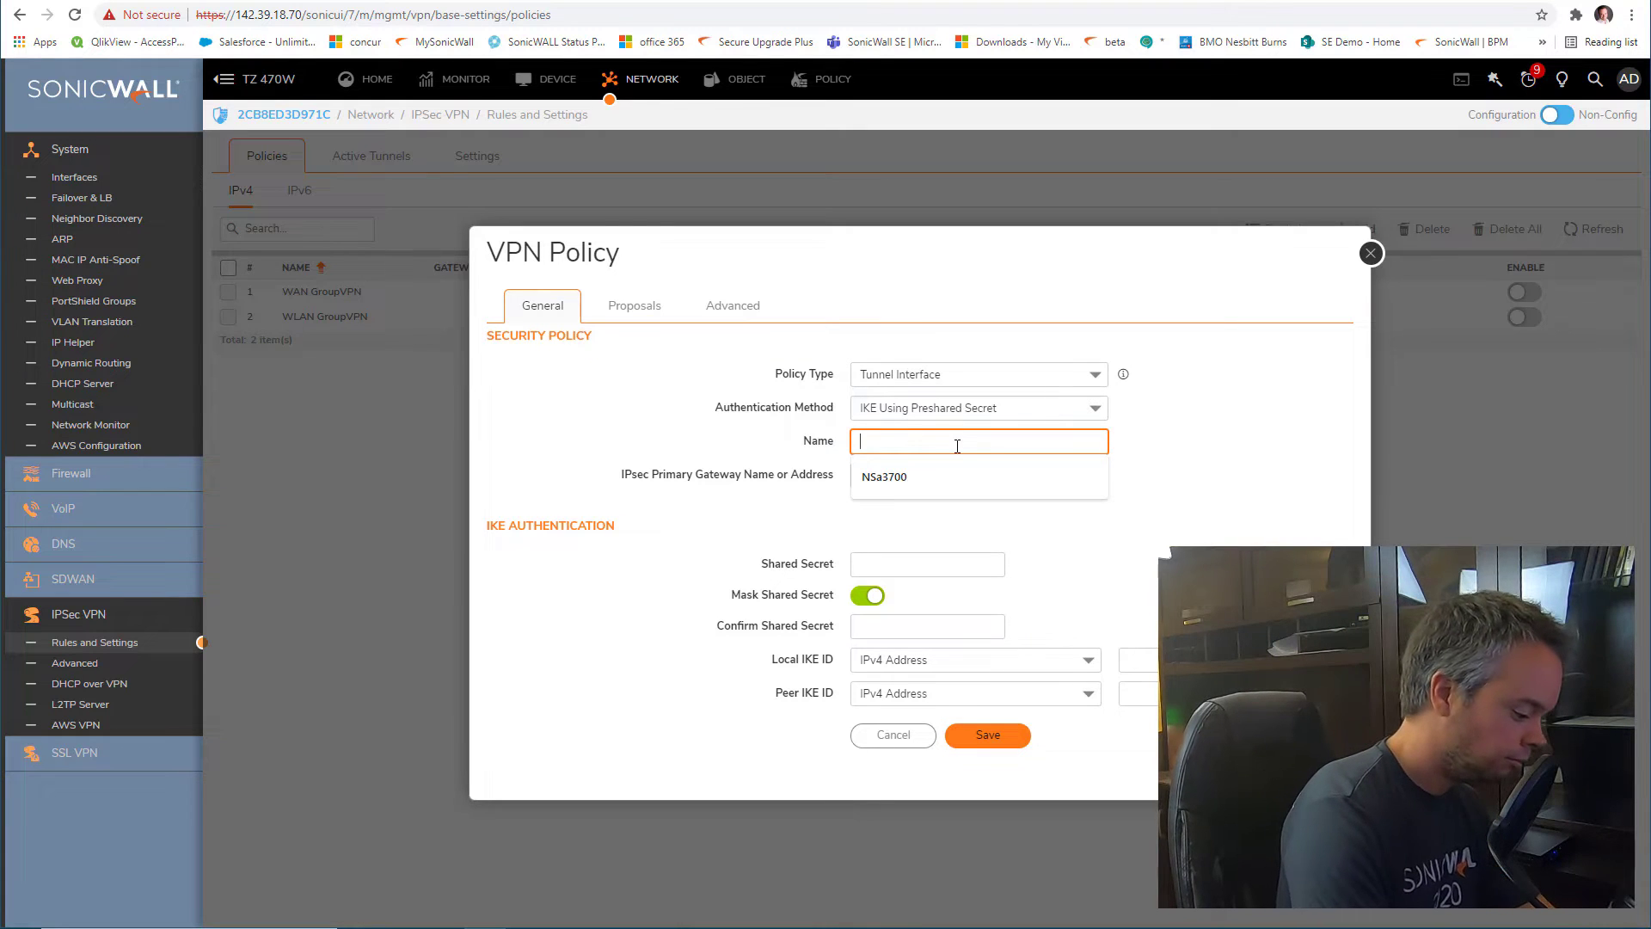
pyautogui.write('to HO')
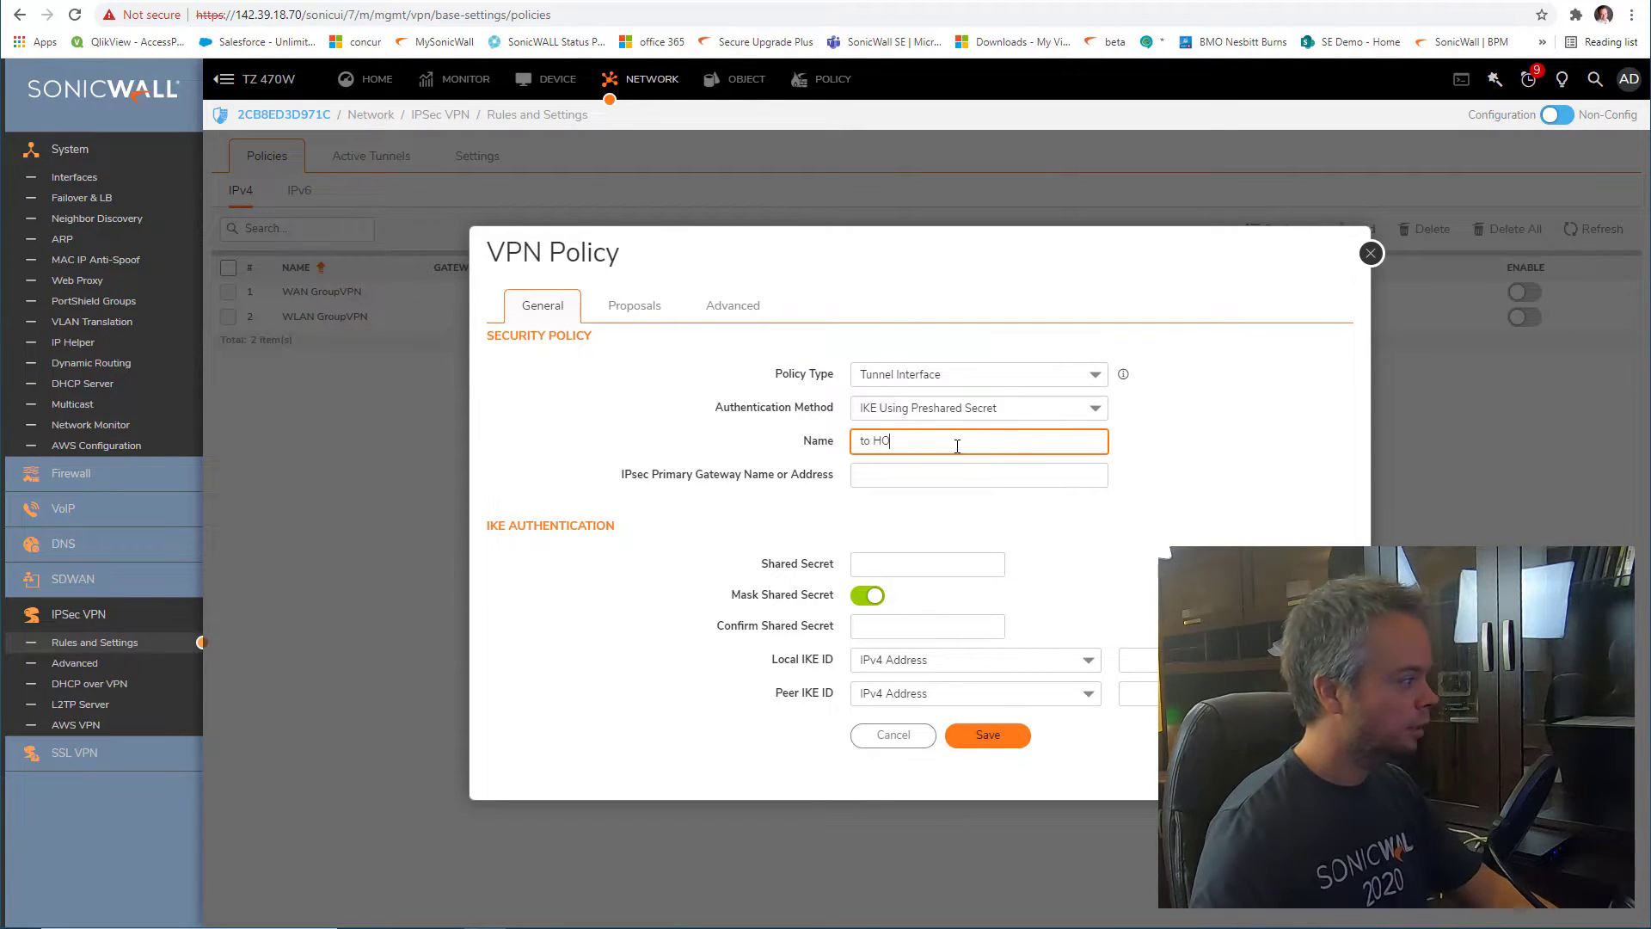
pyautogui.click(970, 472)
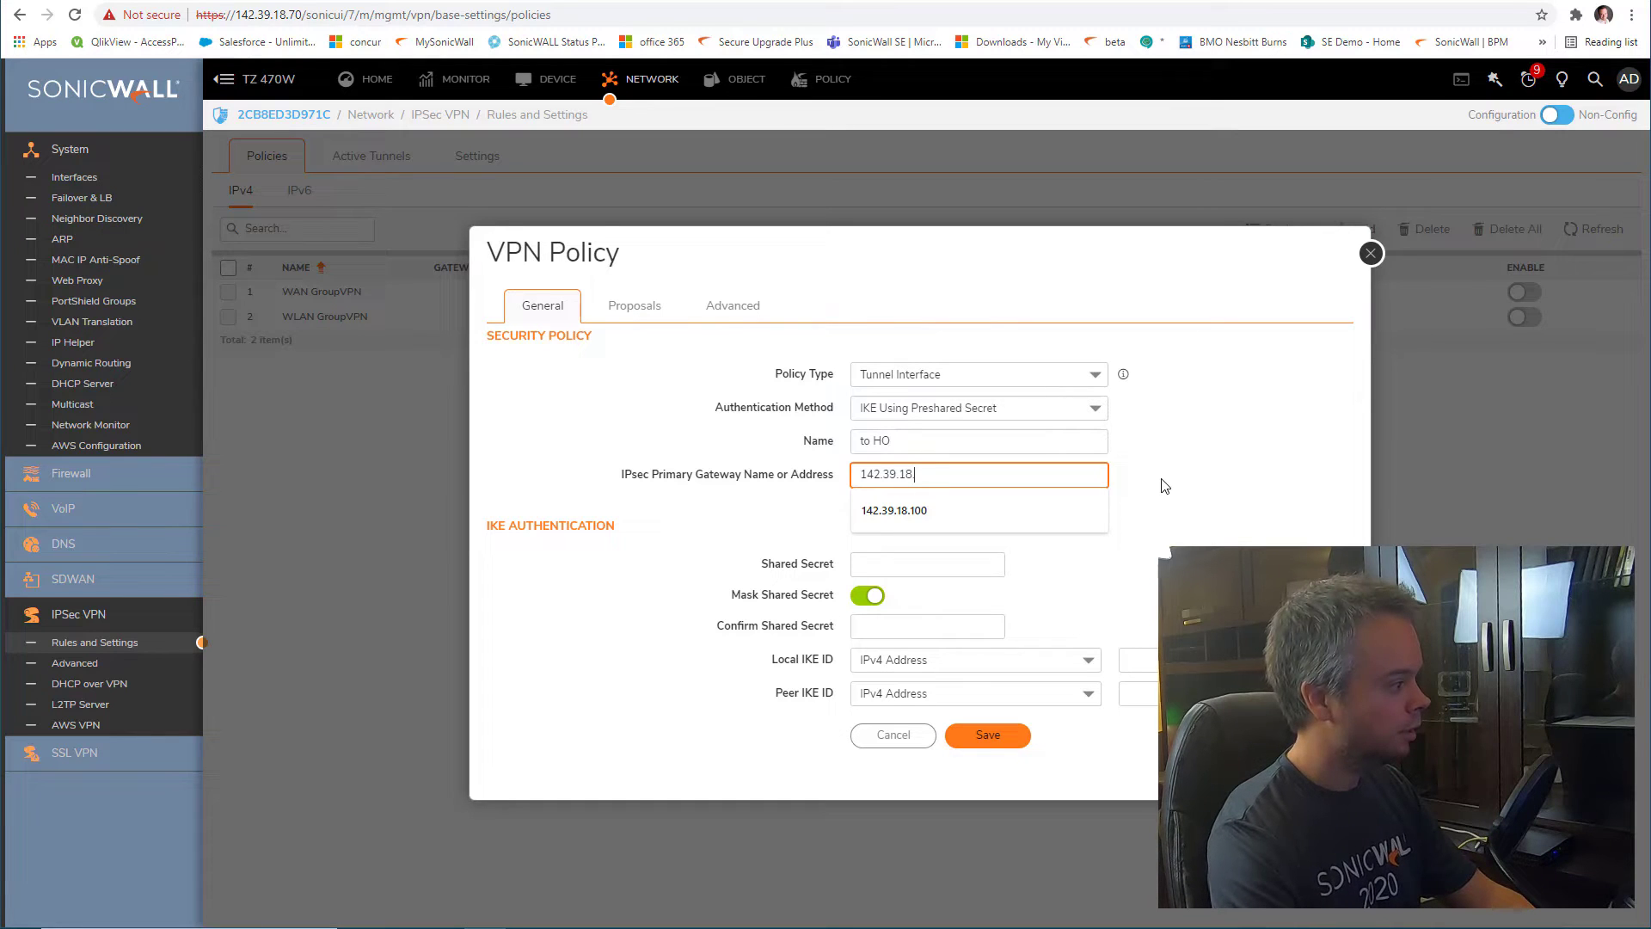
pyautogui.write('142.39.18.80')
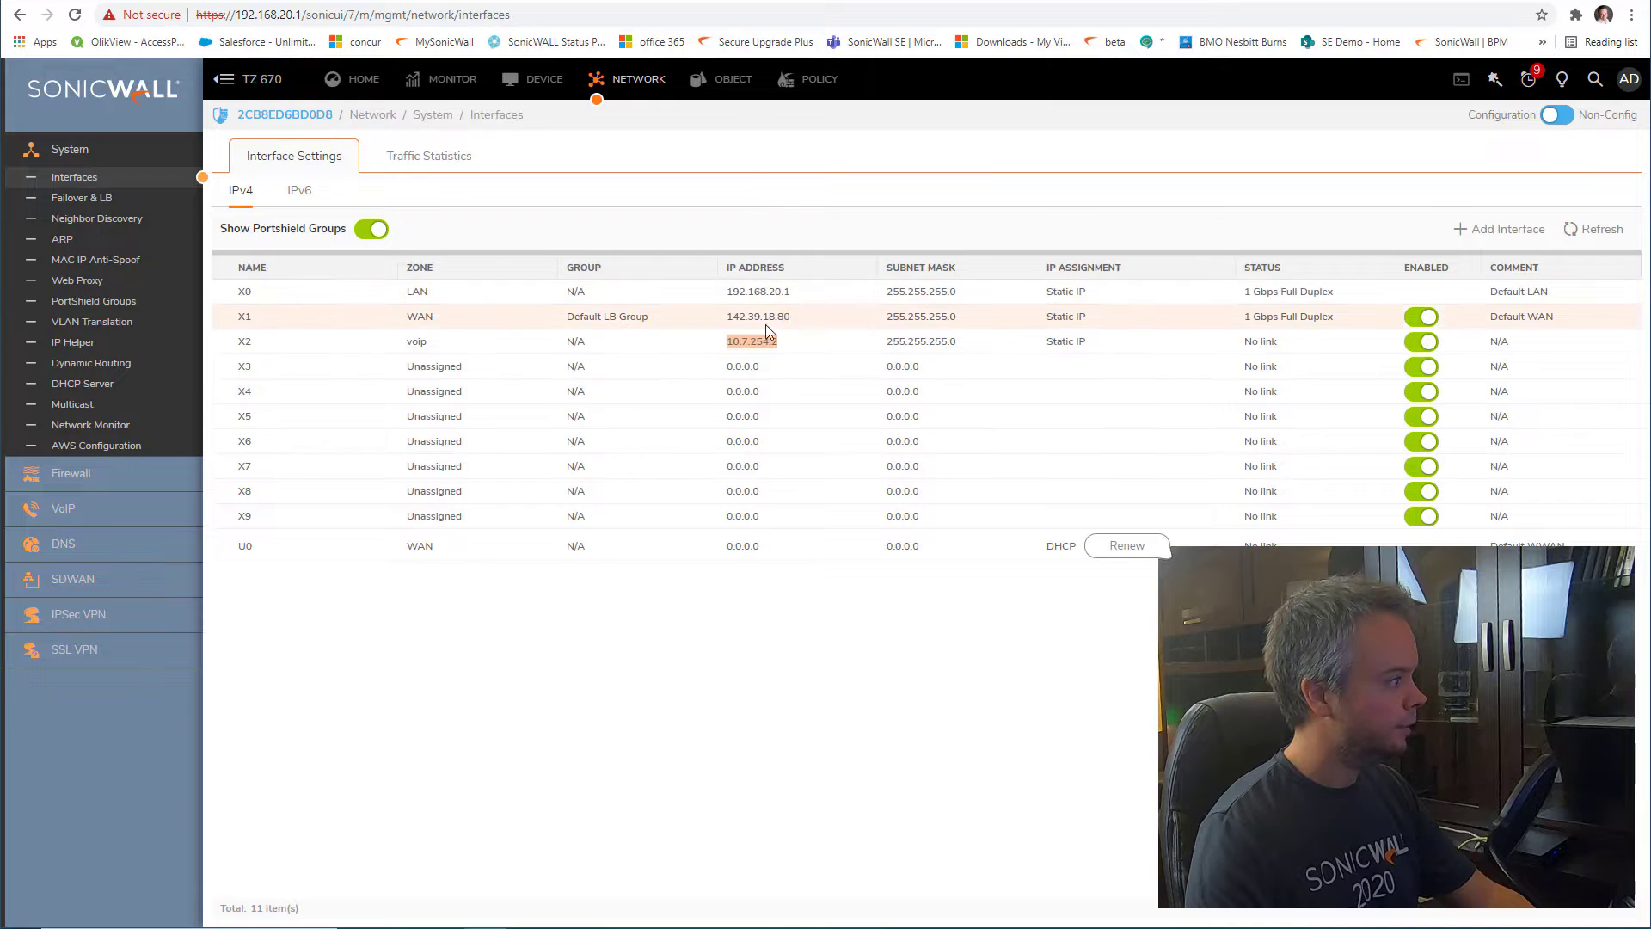
pyautogui.moveTo(798, 317); pyautogui.dragTo(745, 321)
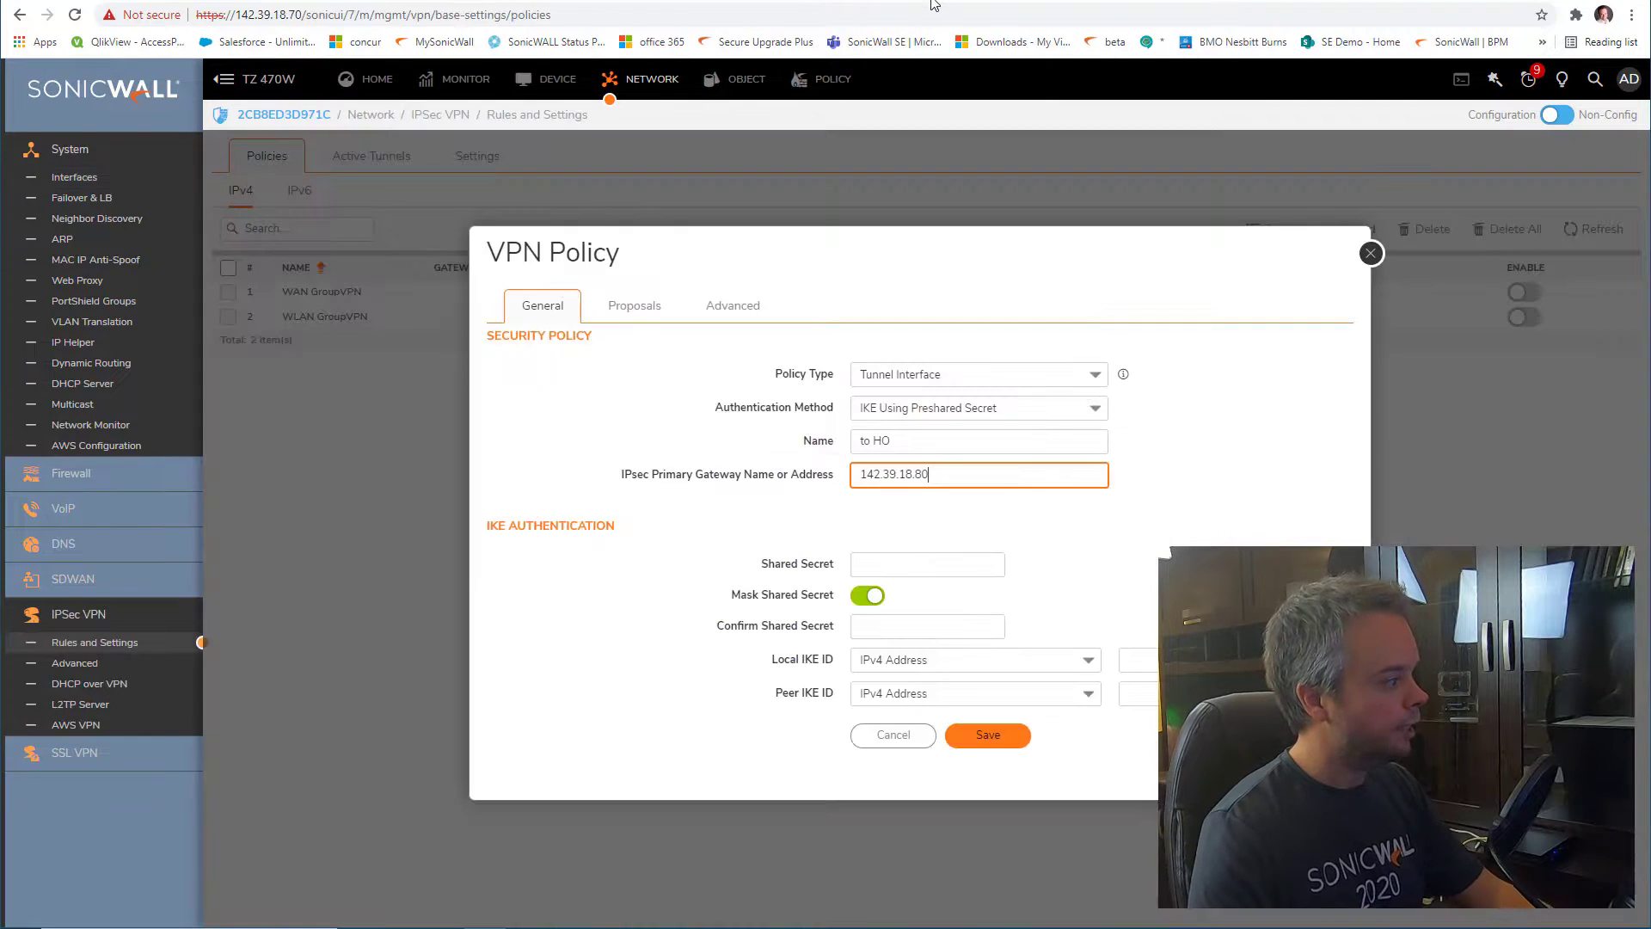
pyautogui.click(928, 564)
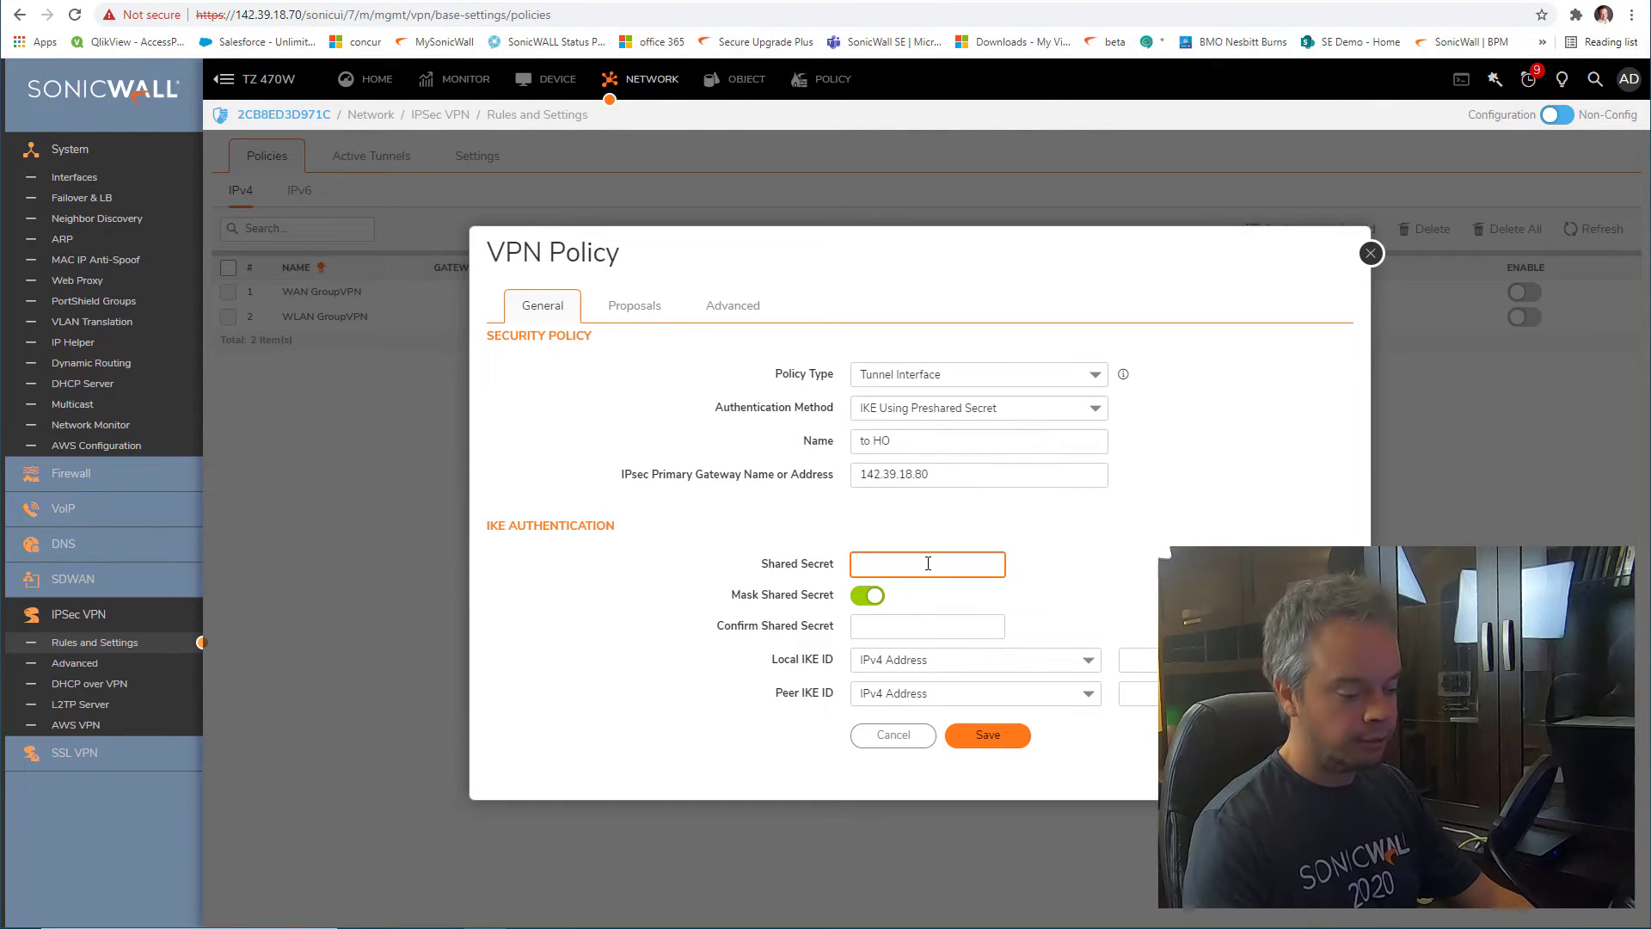
# Enter and confirm the pre-shared secret, then check the local and peer IKE ID fields
pyautogui.write('•••••')
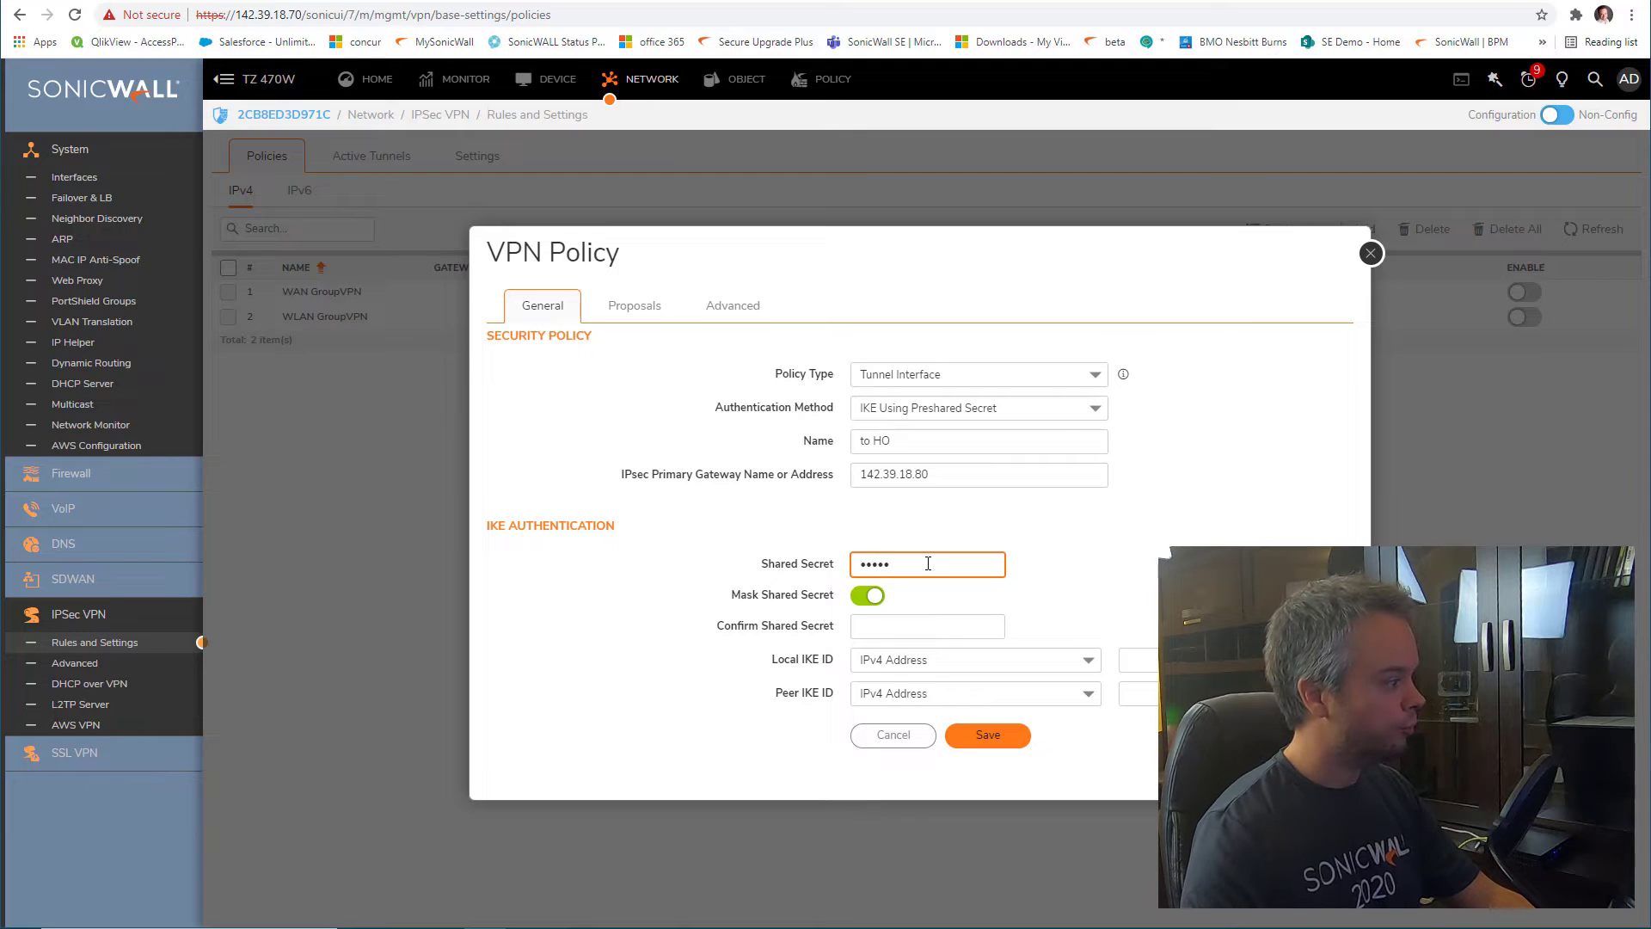
pyautogui.click(942, 626)
pyautogui.write('•••••')
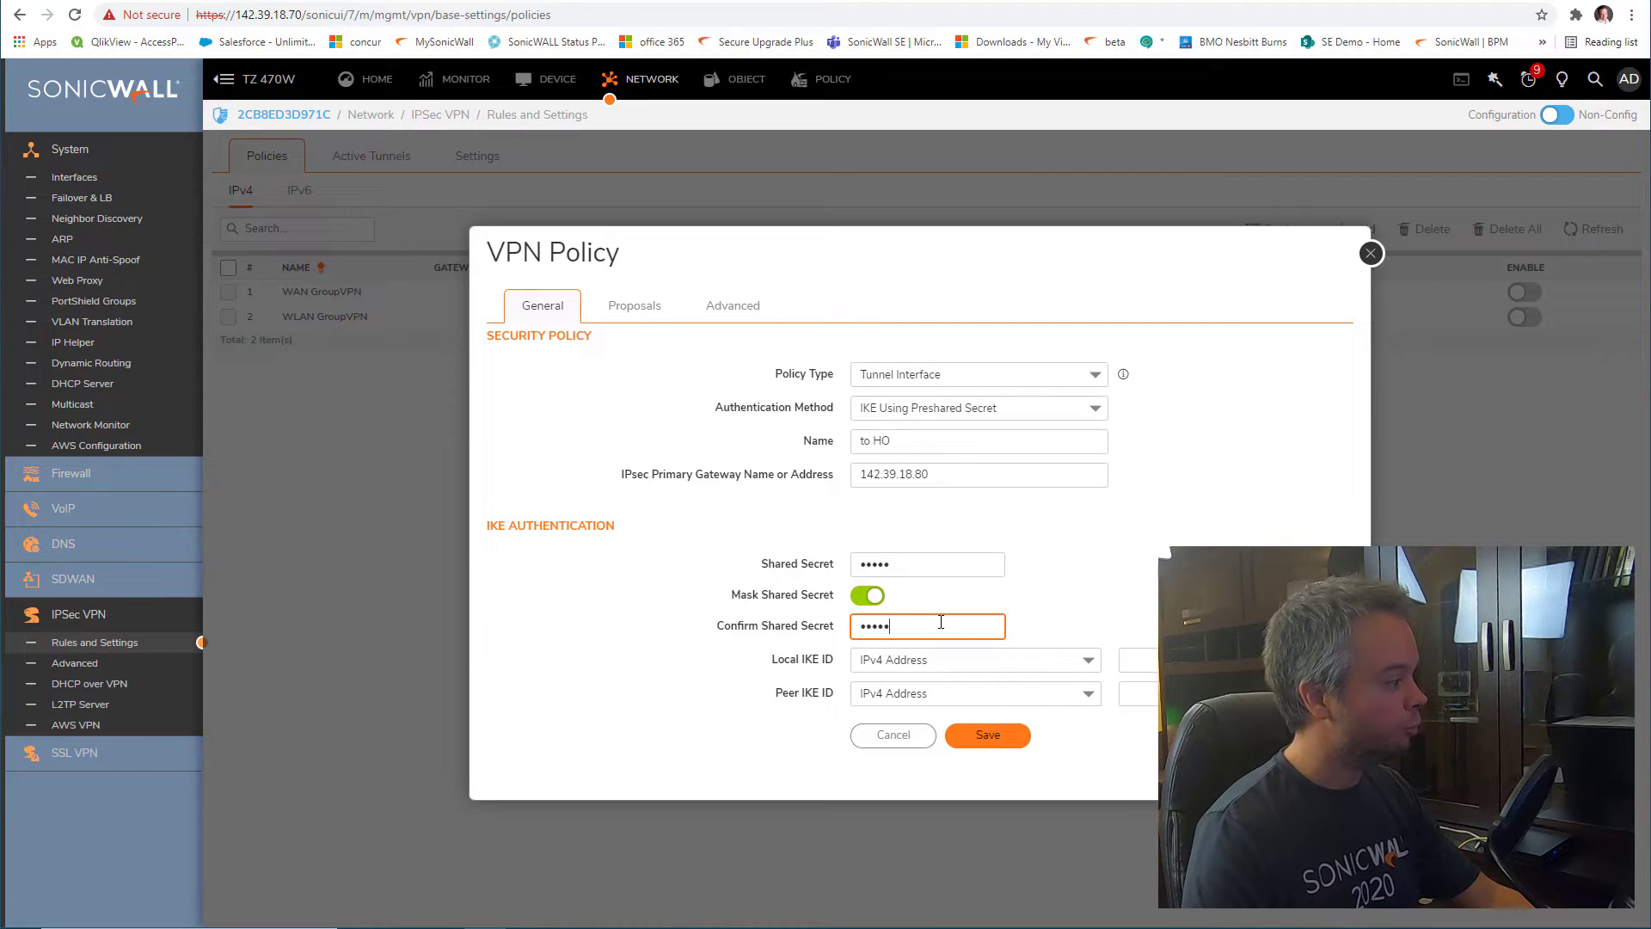
pyautogui.moveTo(772, 658); pyautogui.dragTo(832, 693)
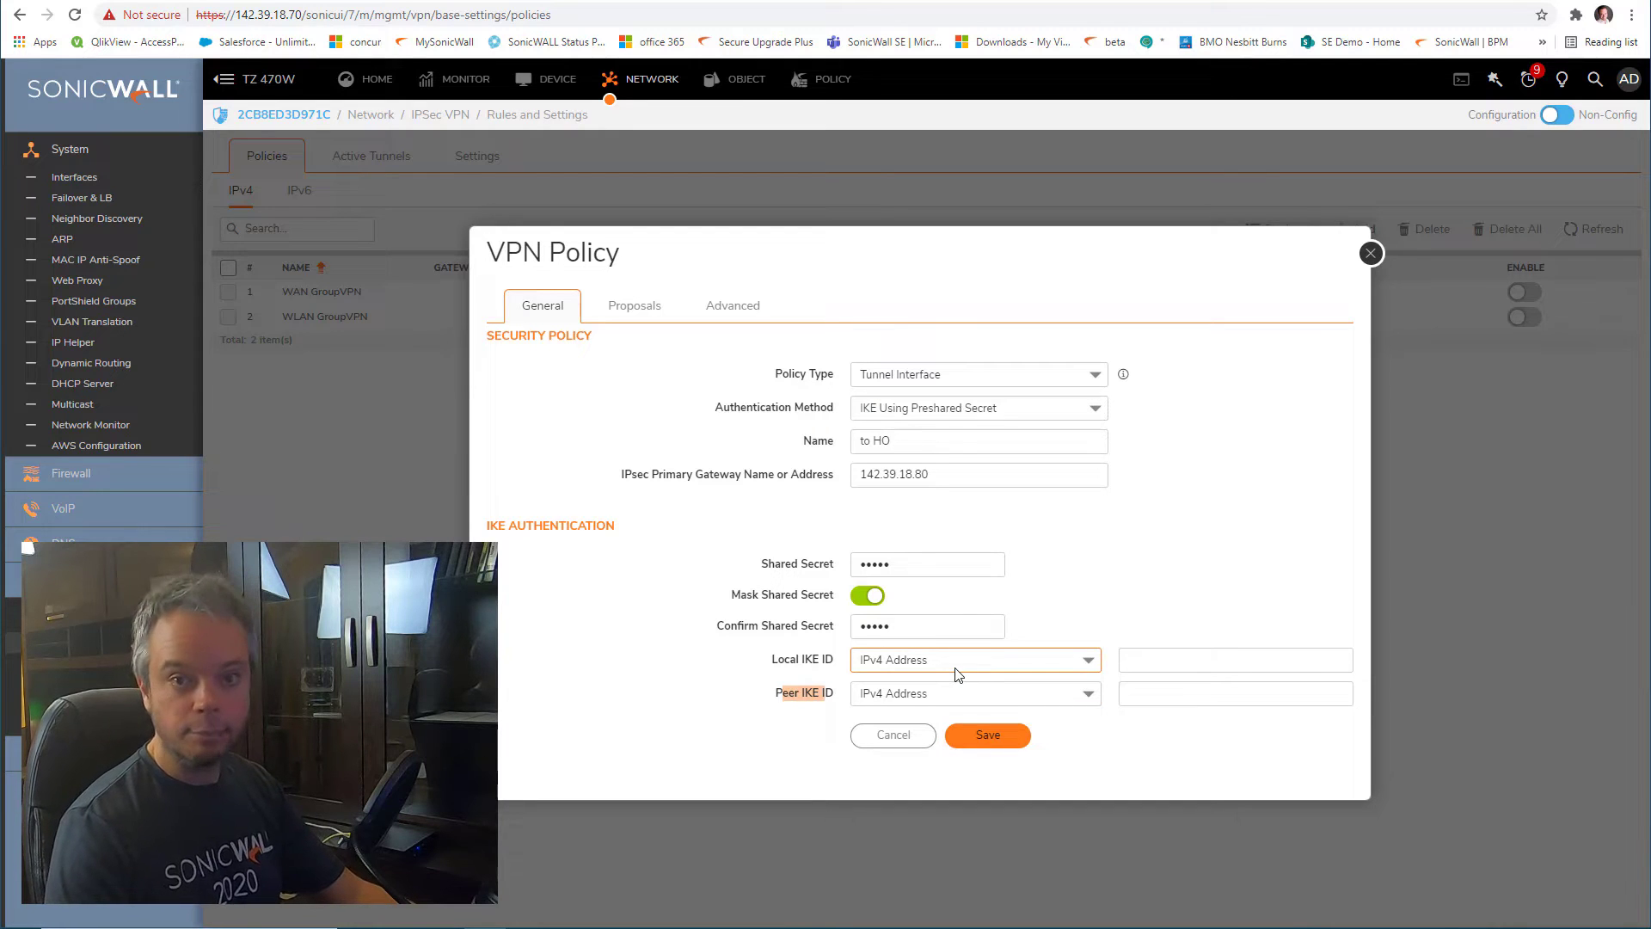
pyautogui.click(1227, 660)
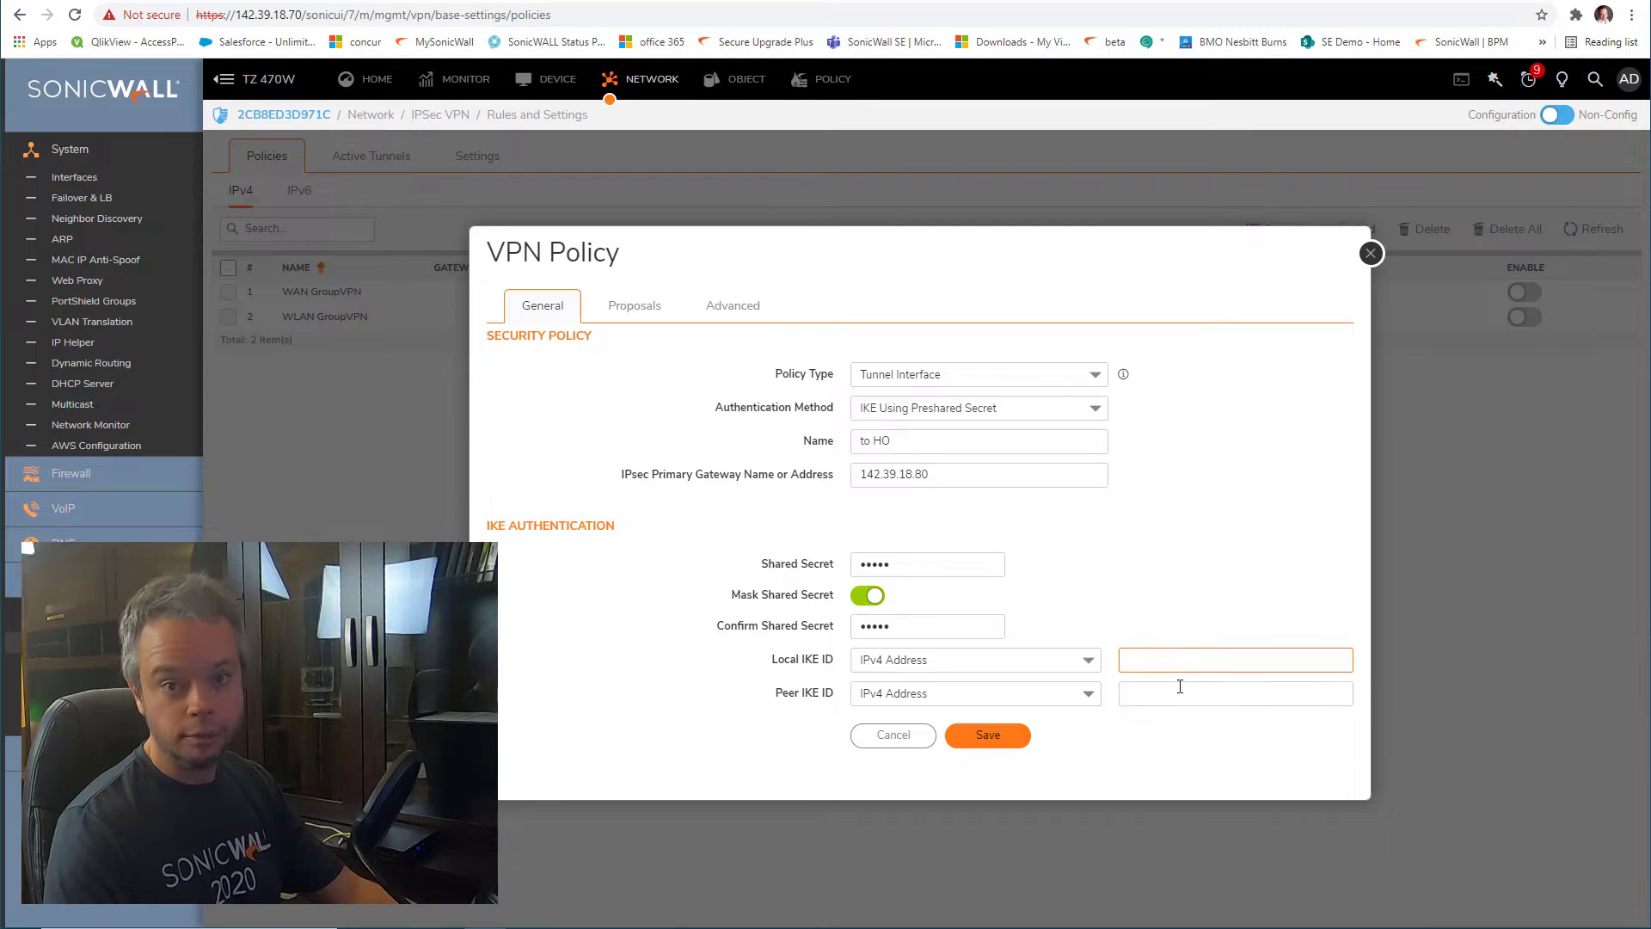
pyautogui.click(1188, 686)
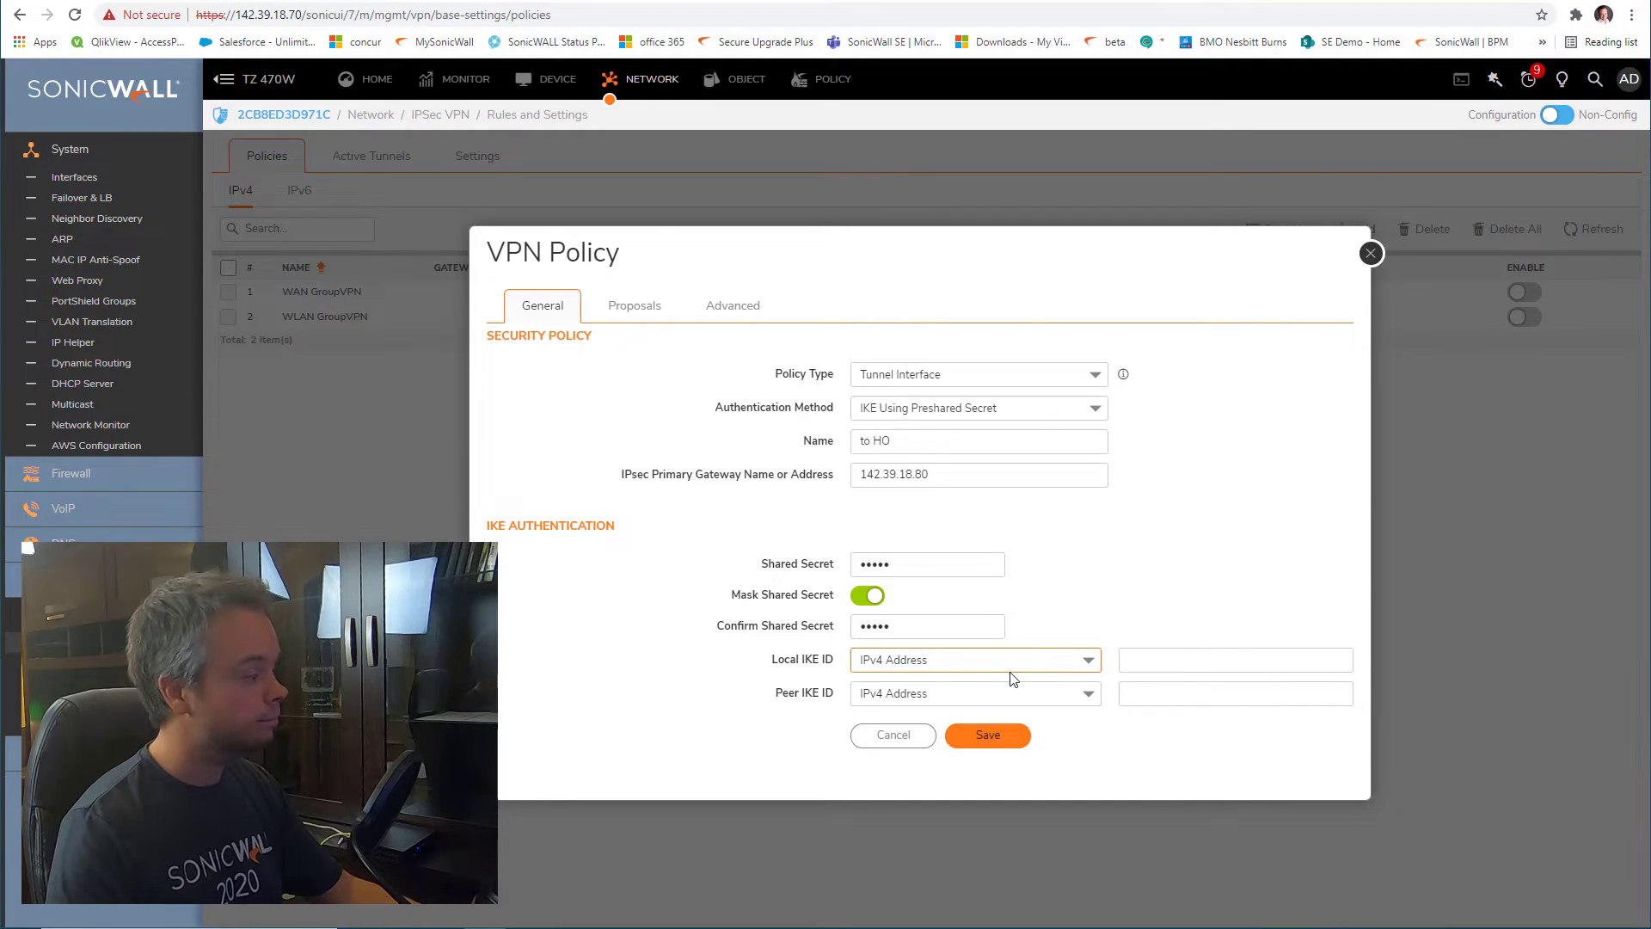
# Use Firewall Identifier IKE IDs: local 'remotefirewall', peer 'hofirewall', then view the proposals
pyautogui.click(946, 661)
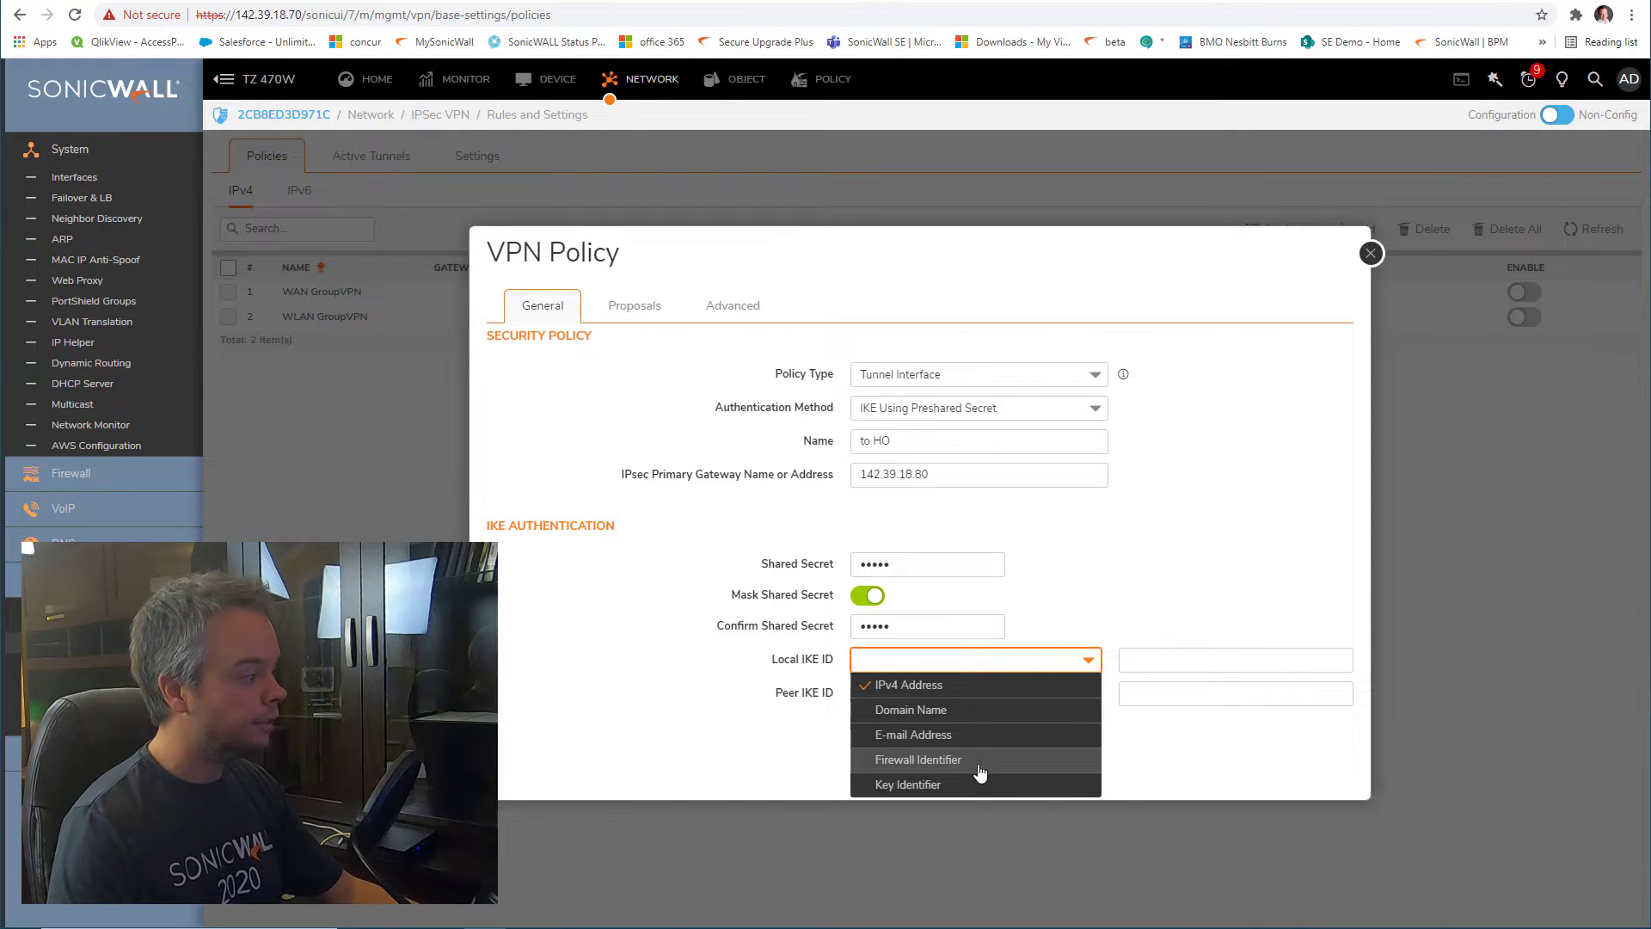
pyautogui.click(978, 768)
pyautogui.click(951, 693)
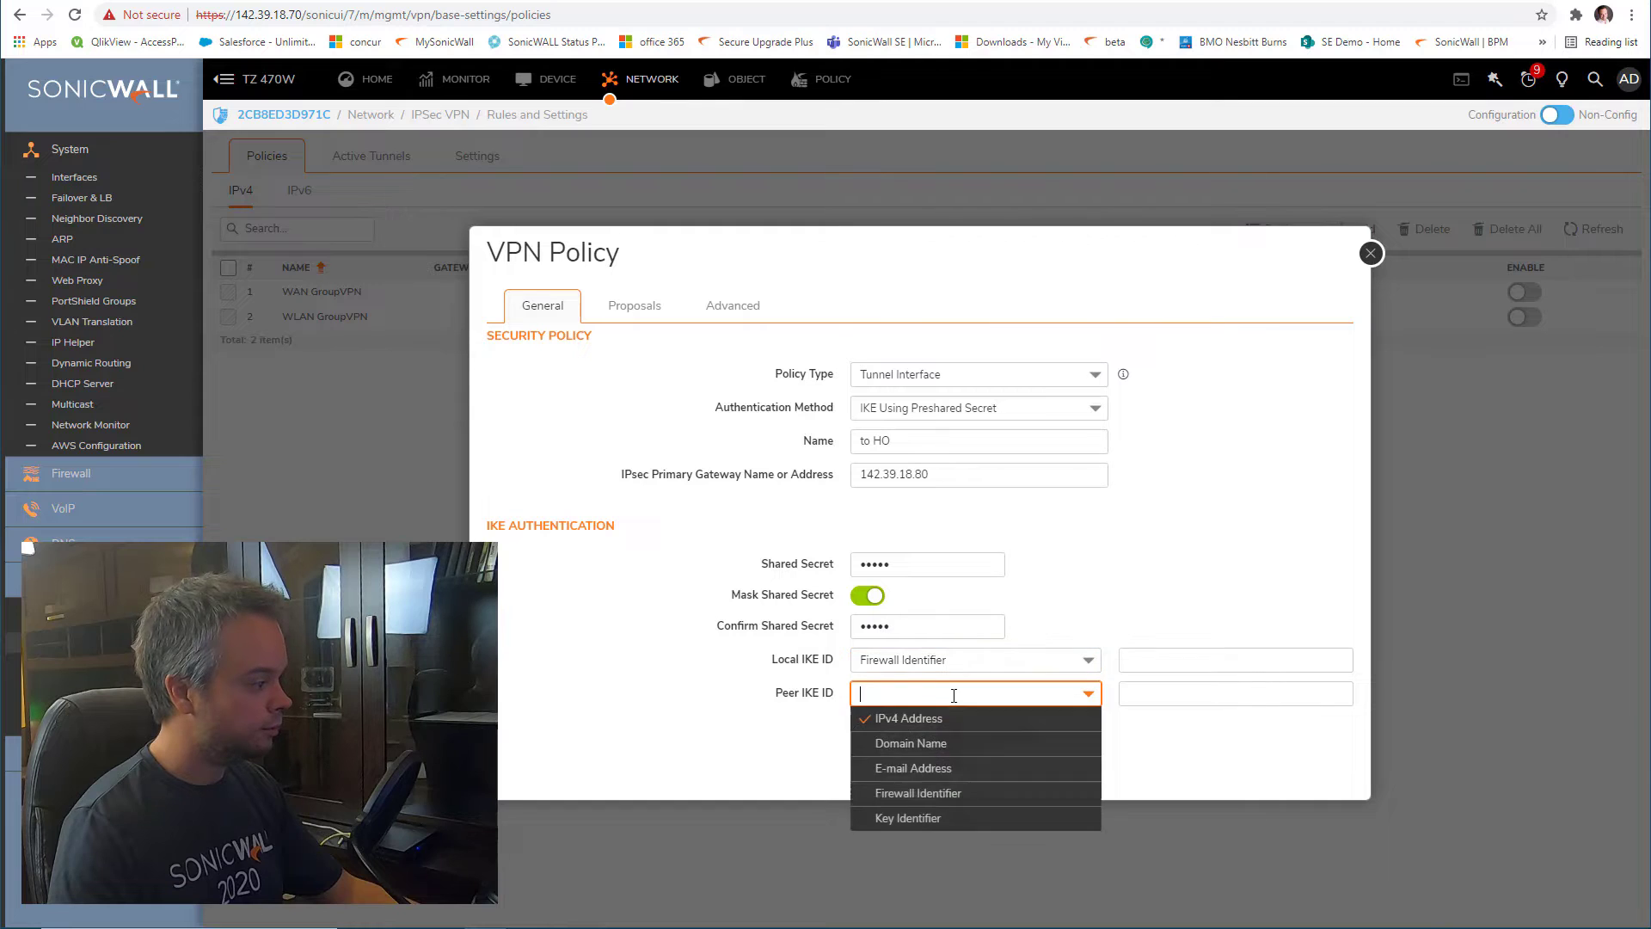
pyautogui.click(971, 793)
pyautogui.click(1208, 662)
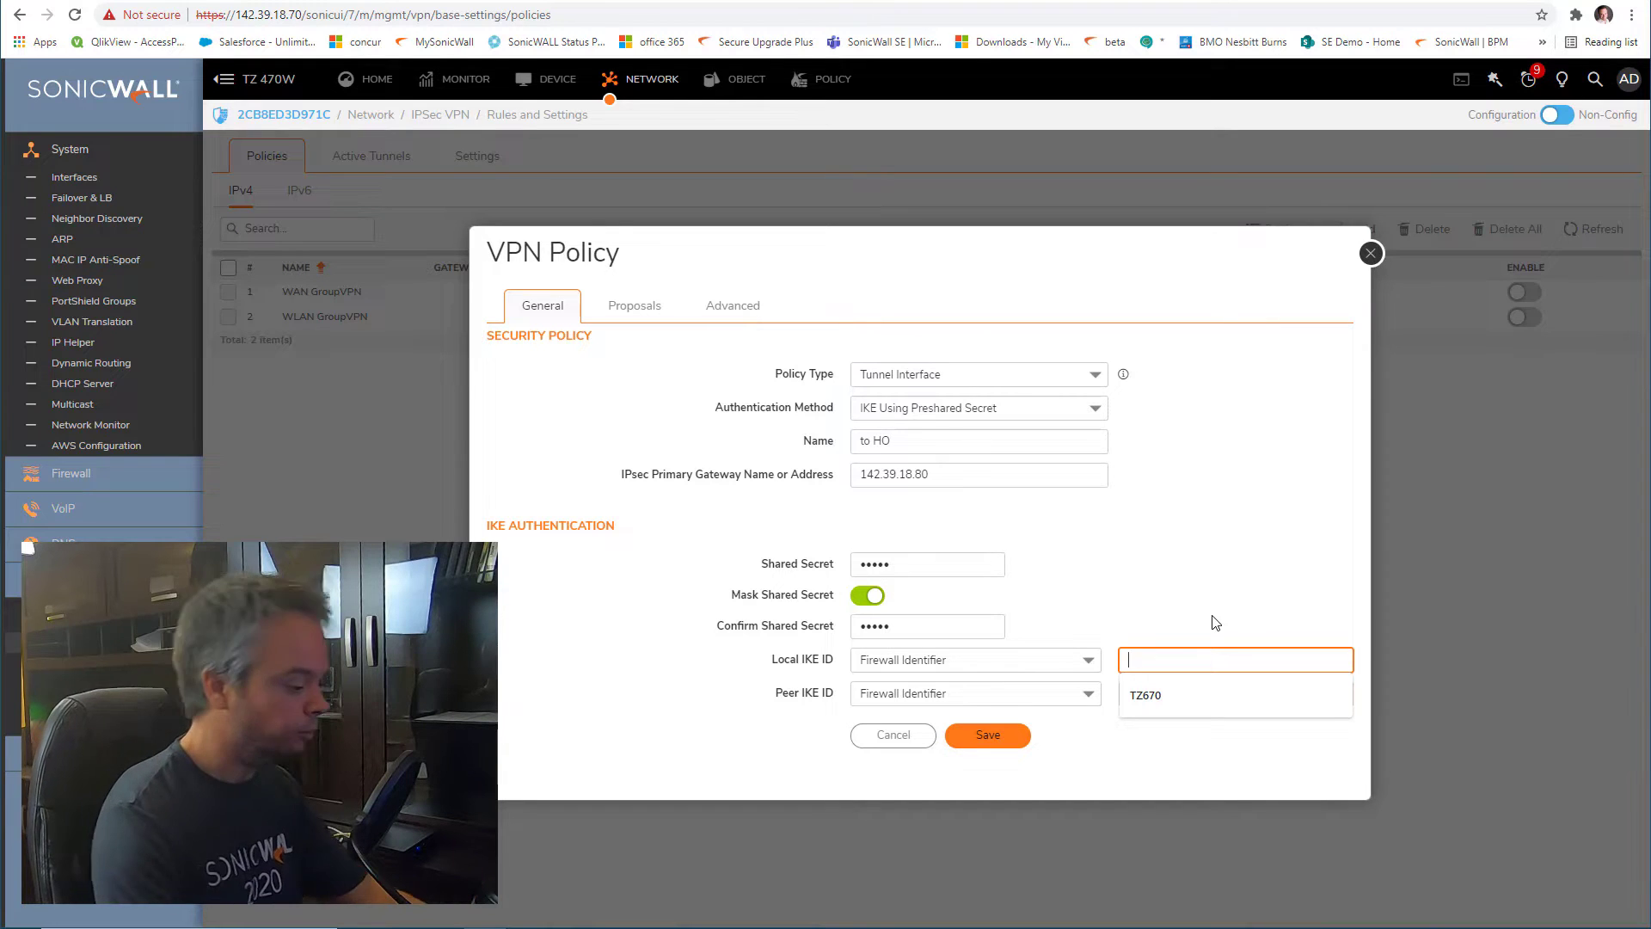
pyautogui.write('remote')
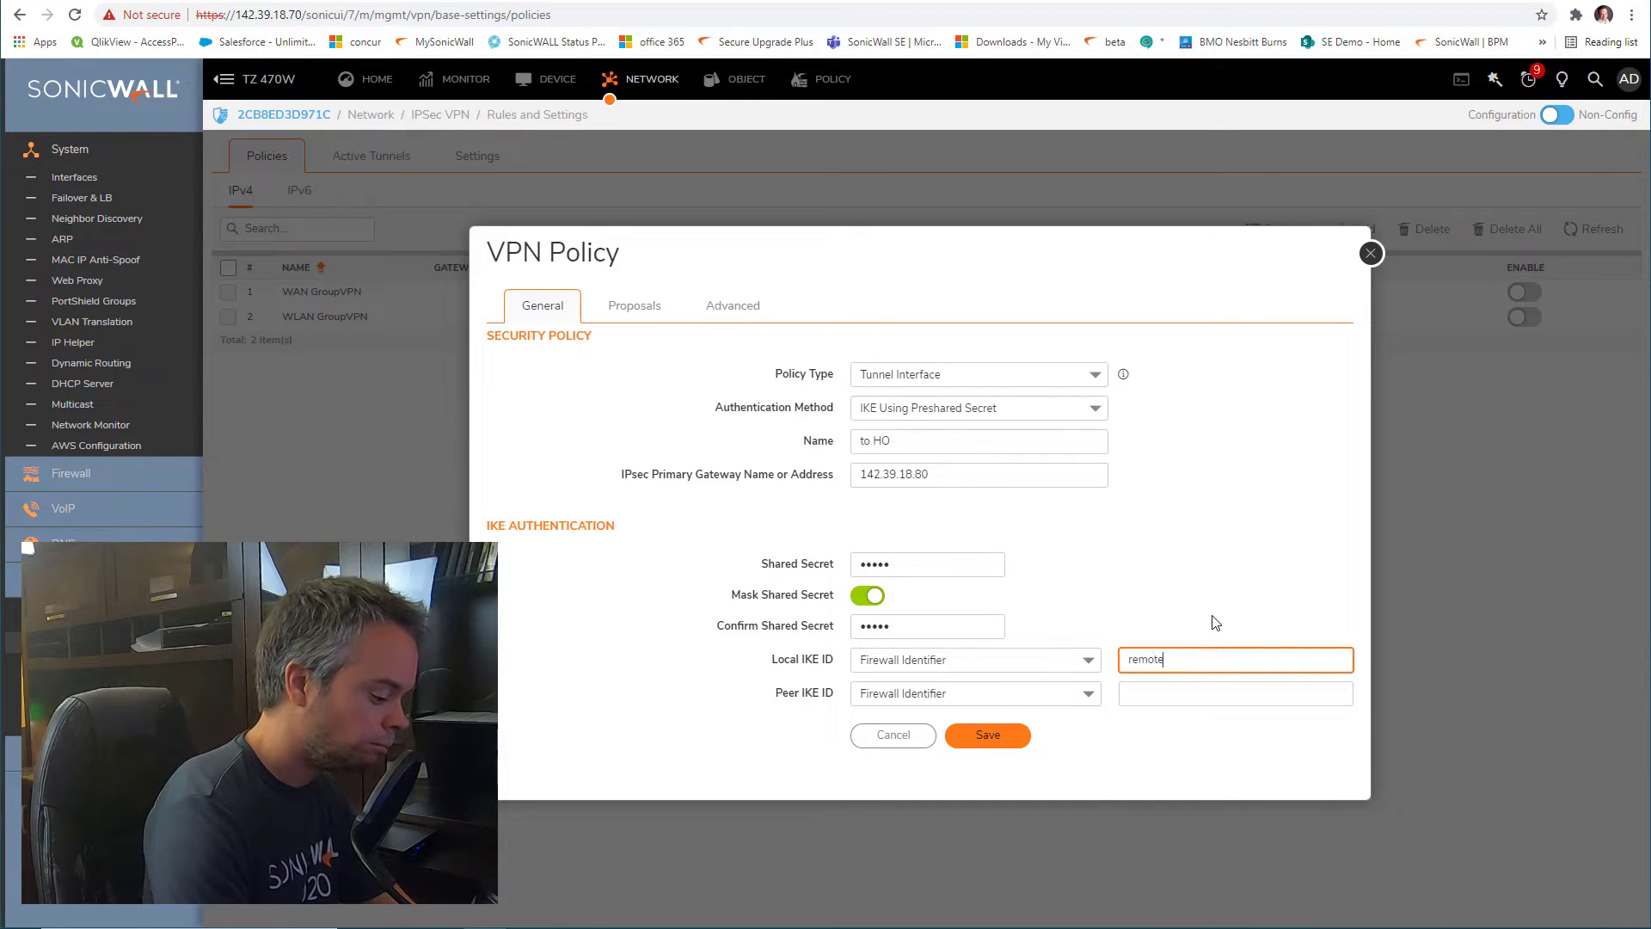
pyautogui.write('firewall')
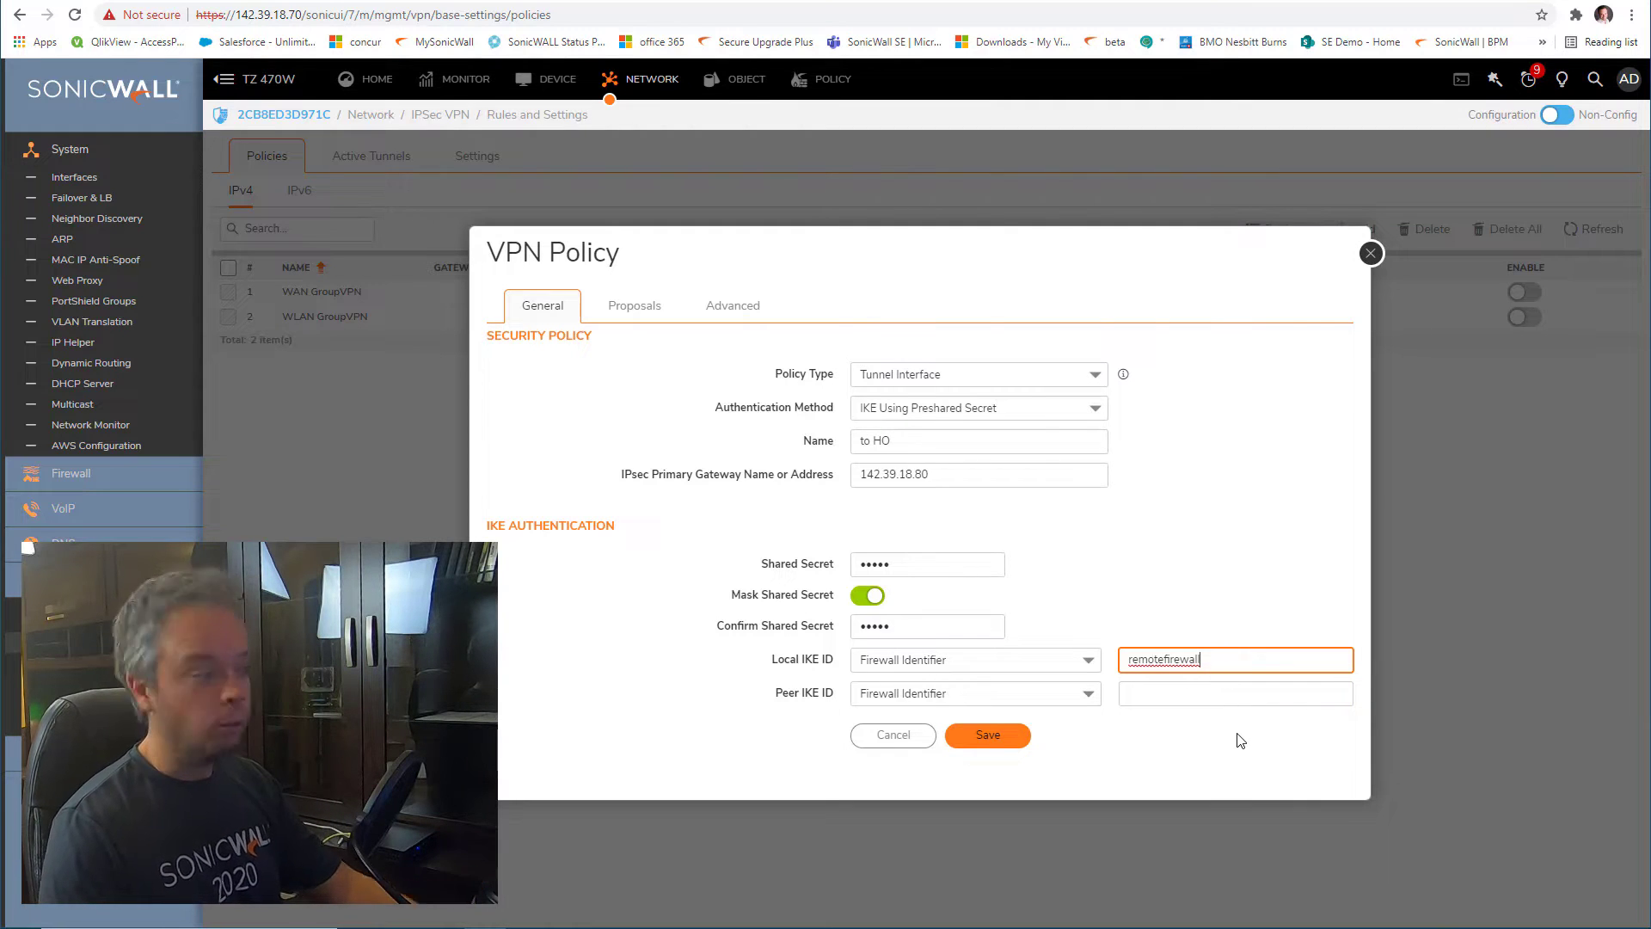
pyautogui.click(1207, 698)
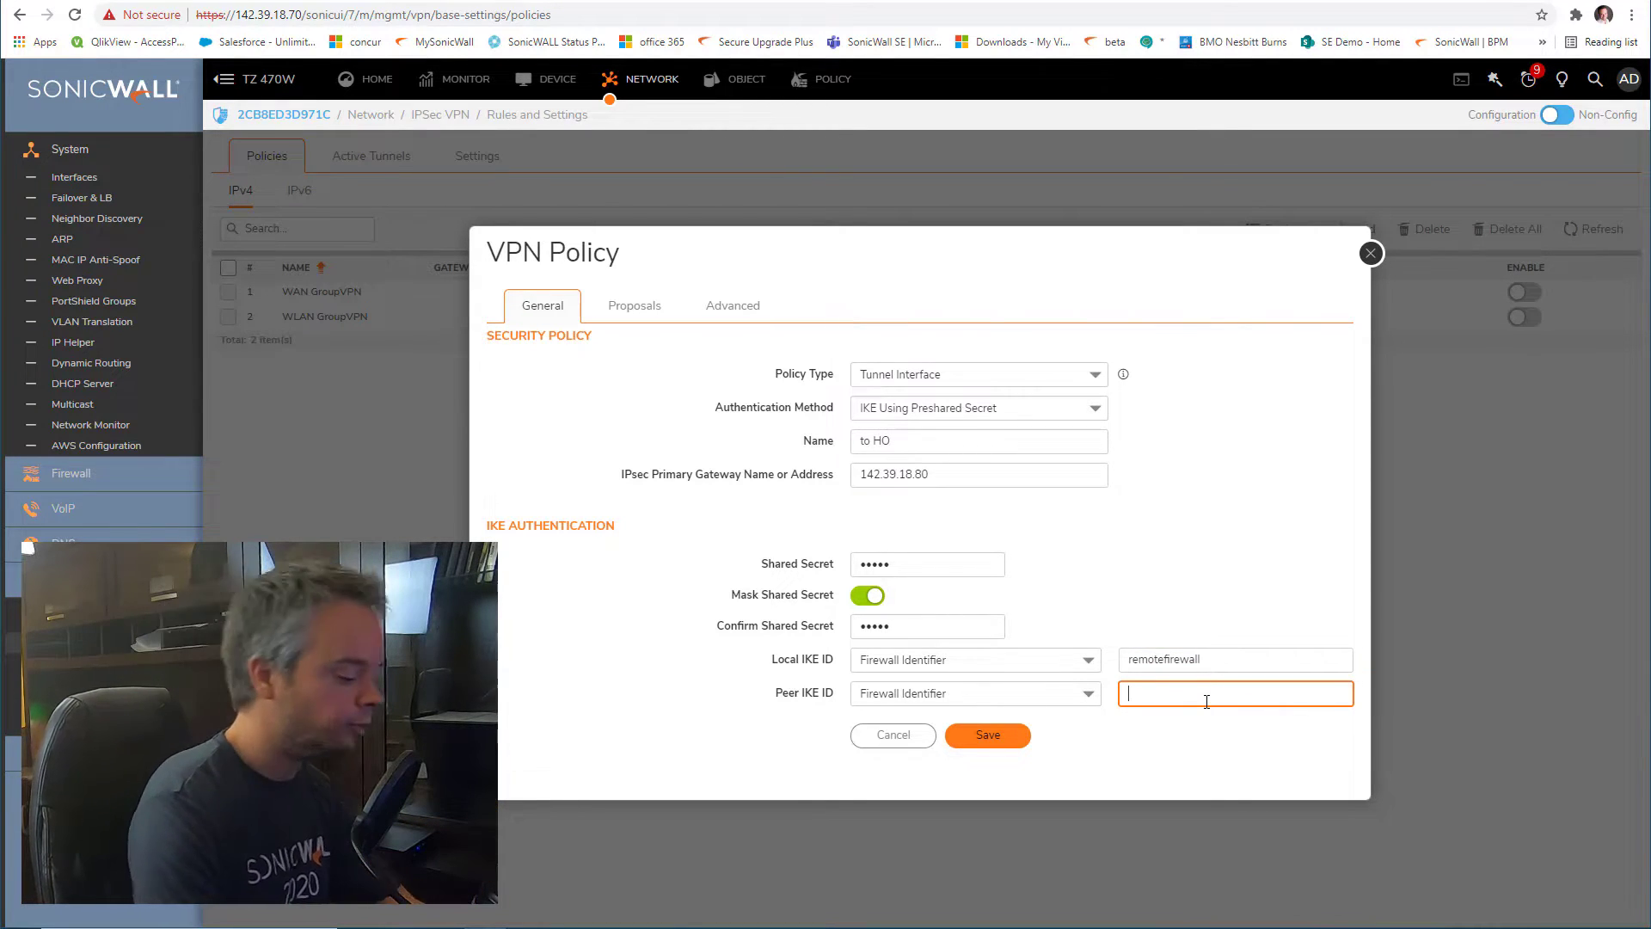
pyautogui.write('HOfirewa')
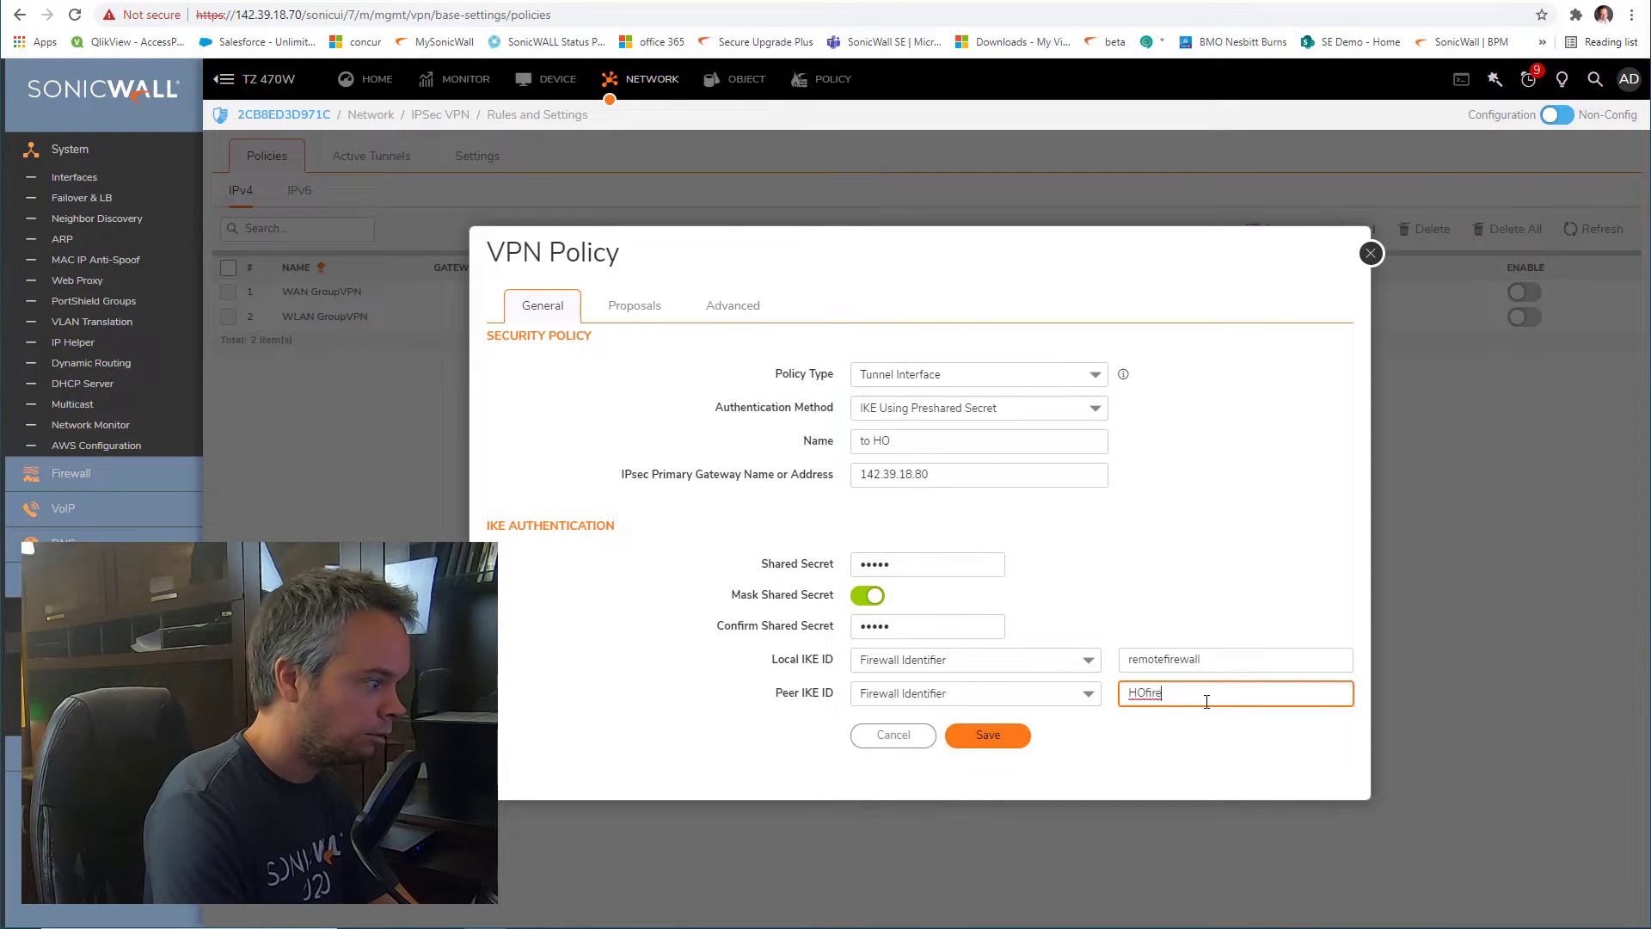
pyautogui.press('BackSpace')
pyautogui.press('BackSpace')
pyautogui.press('BackSpace')
pyautogui.press('BackSpace')
pyautogui.press('BackSpace')
pyautogui.press('BackSpace')
pyautogui.press('BackSpace')
pyautogui.press('BackSpace')
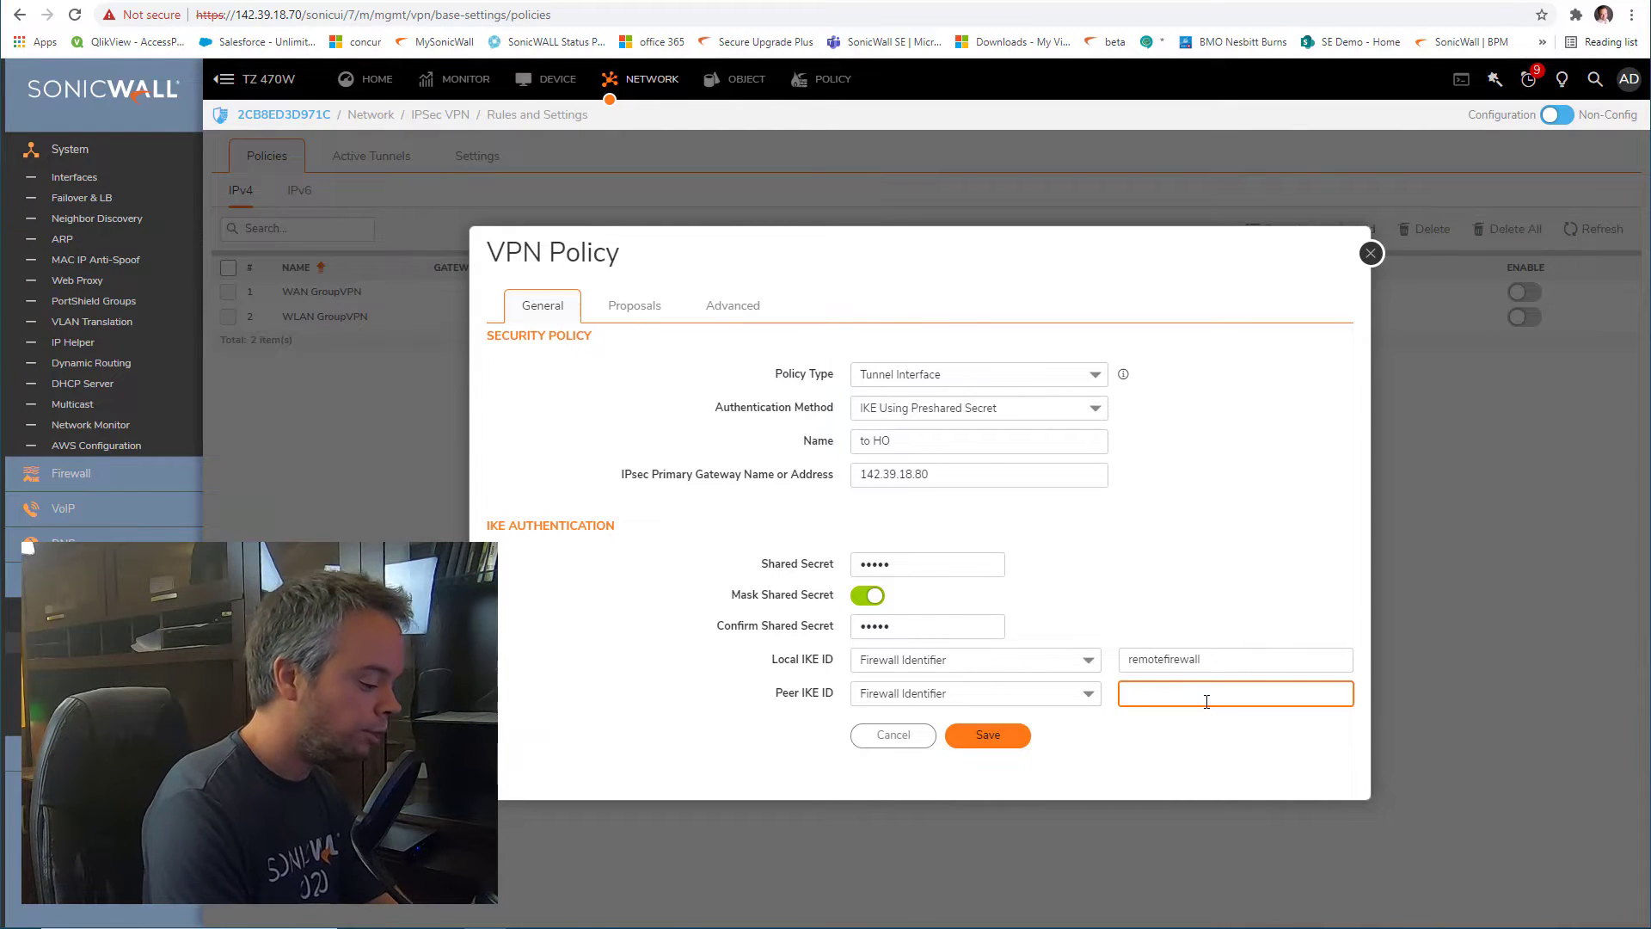
pyautogui.write('hofirewall')
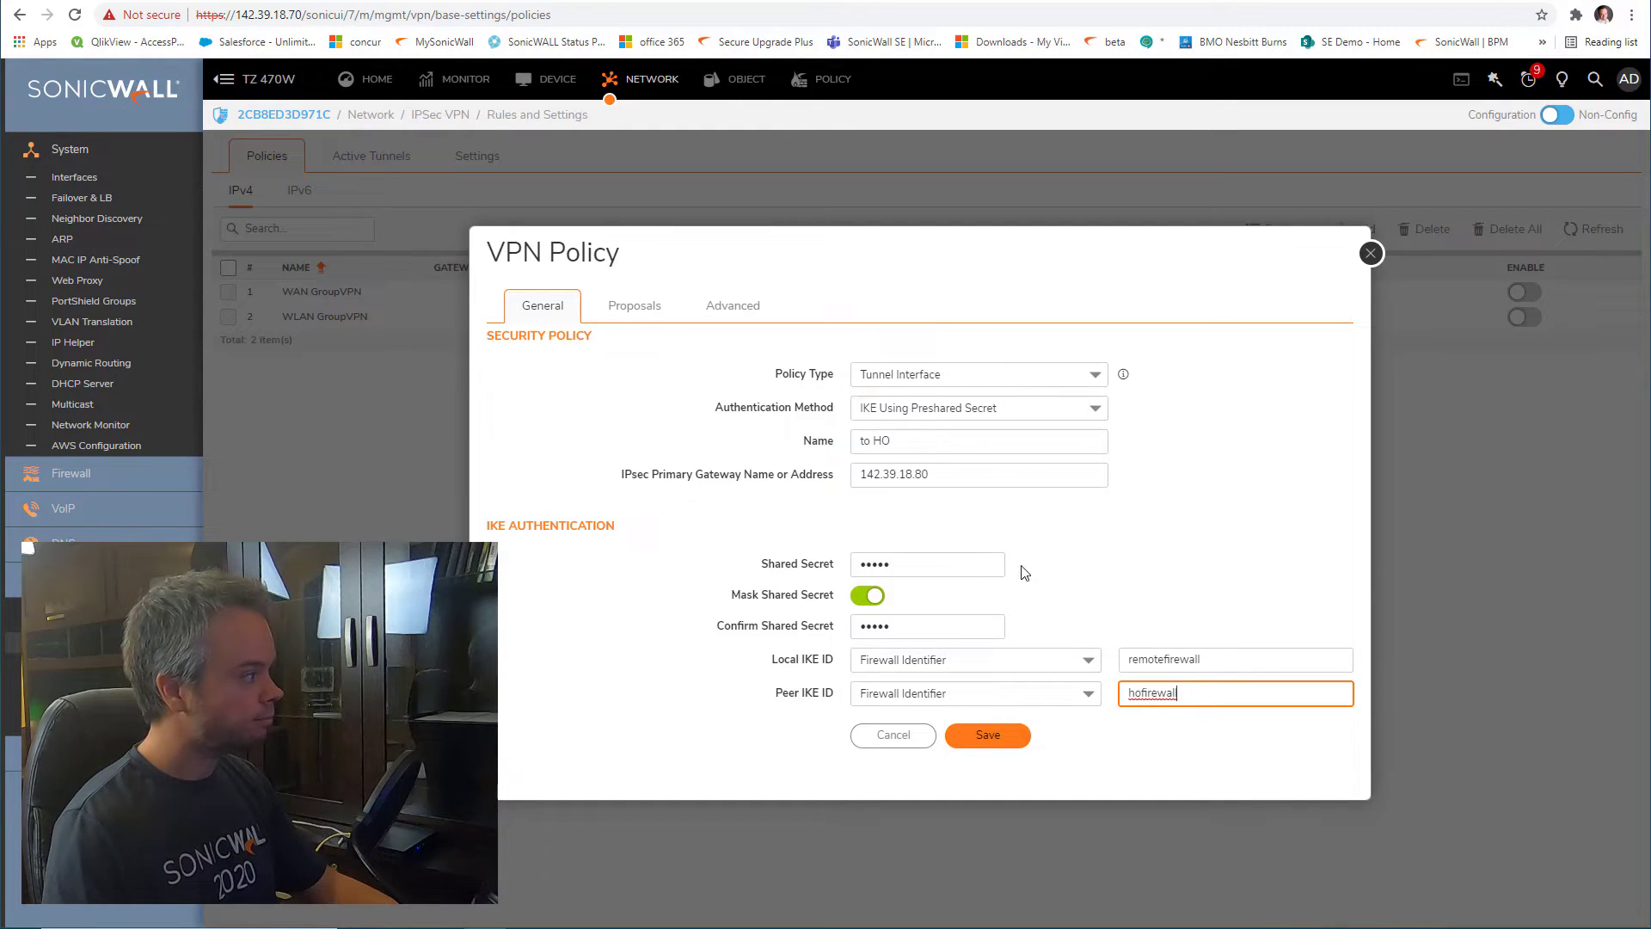
pyautogui.click(629, 308)
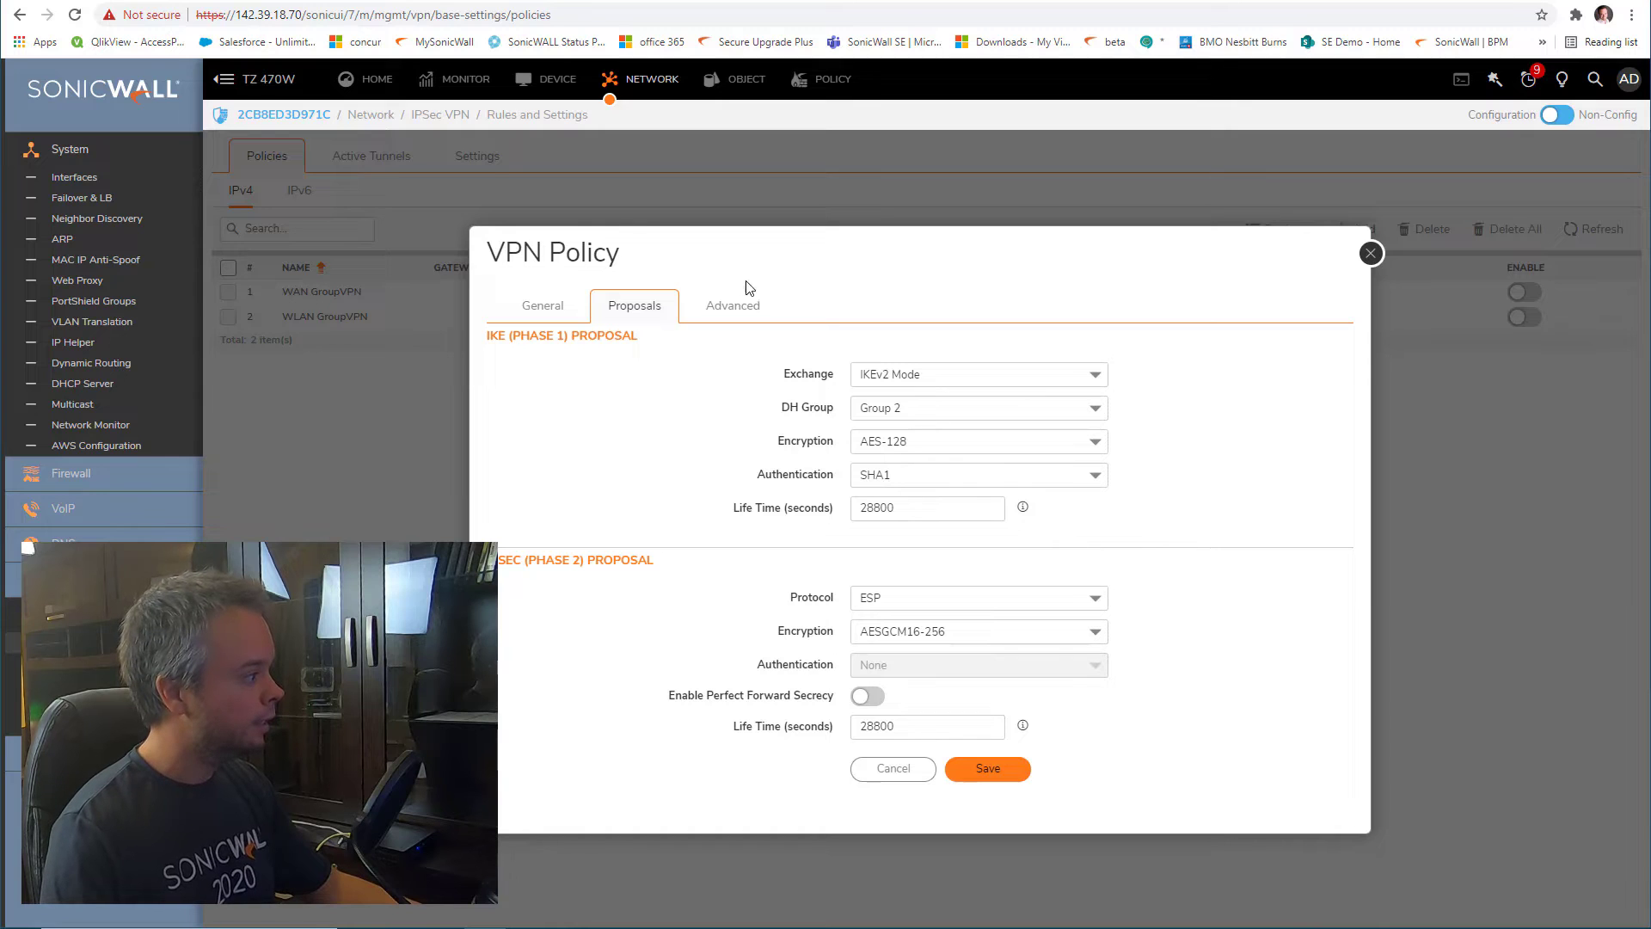
# Check the Advanced settings, noting Keep Alive enabled and binding to X1, then return to General
pyautogui.click(751, 308)
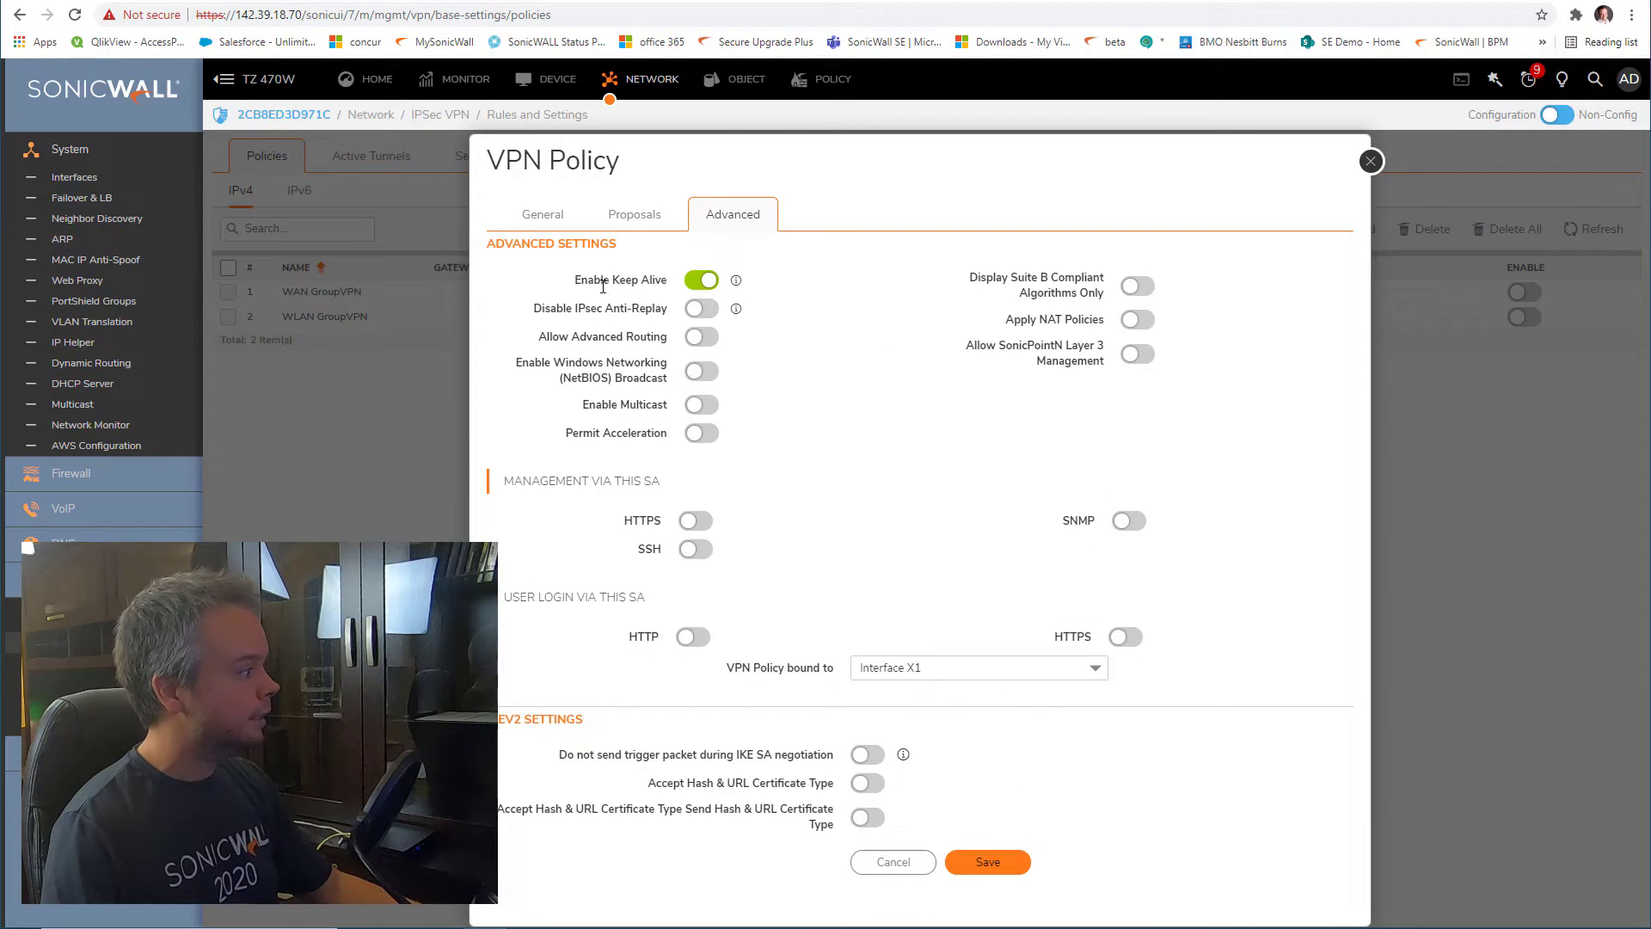
pyautogui.moveTo(631, 283); pyautogui.dragTo(641, 283)
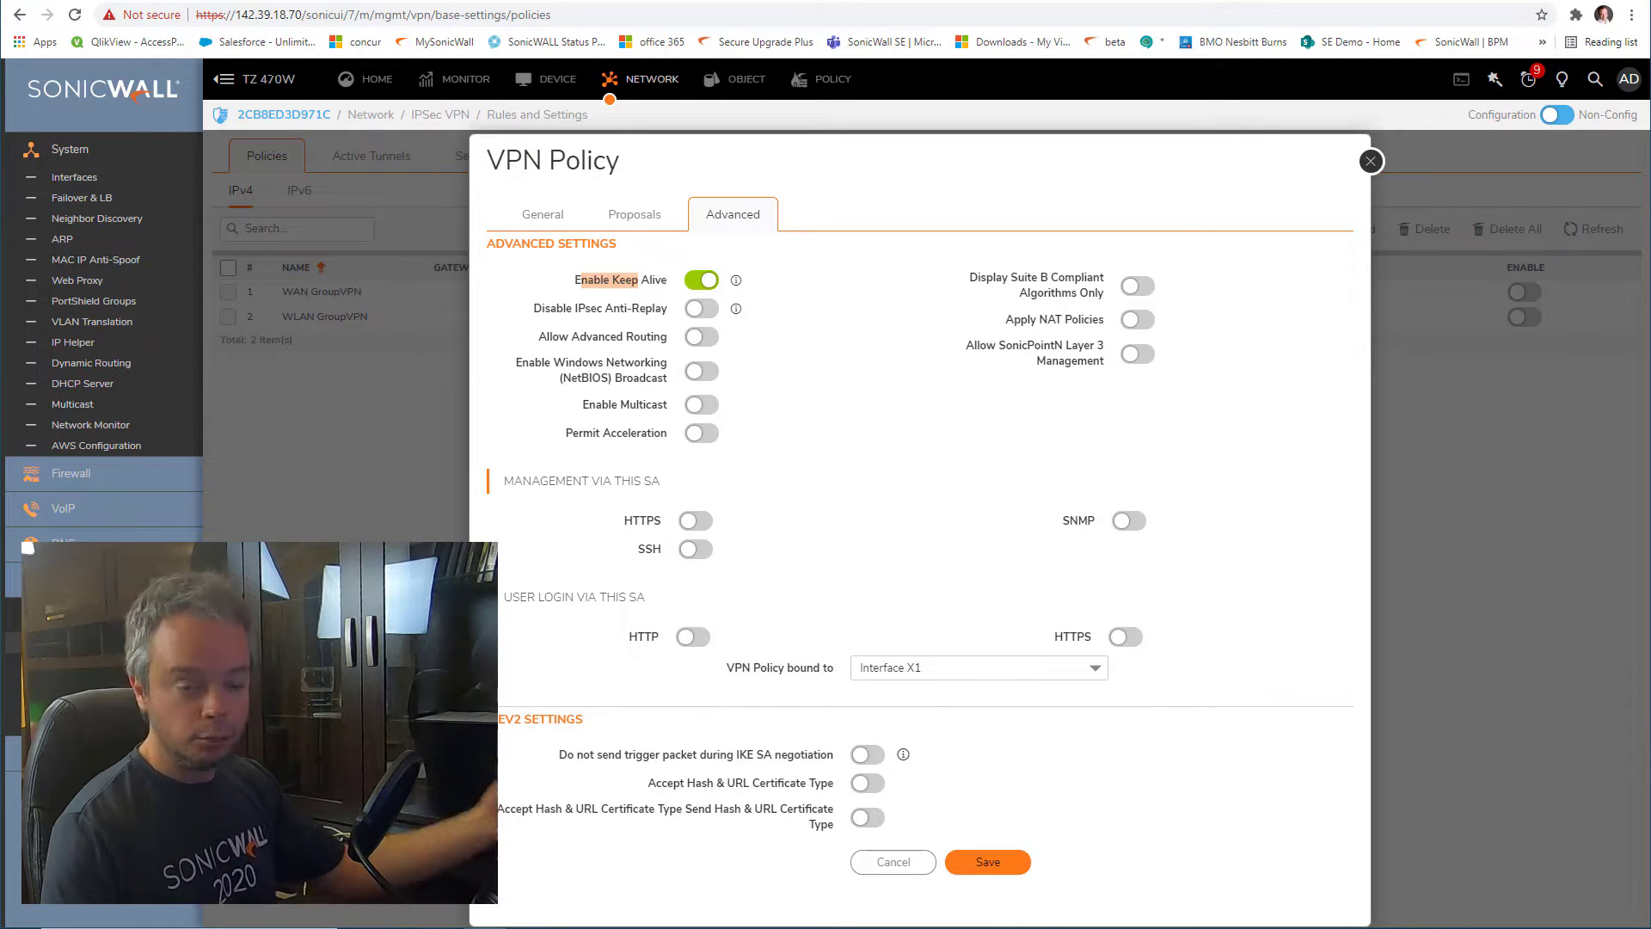
pyautogui.click(598, 280)
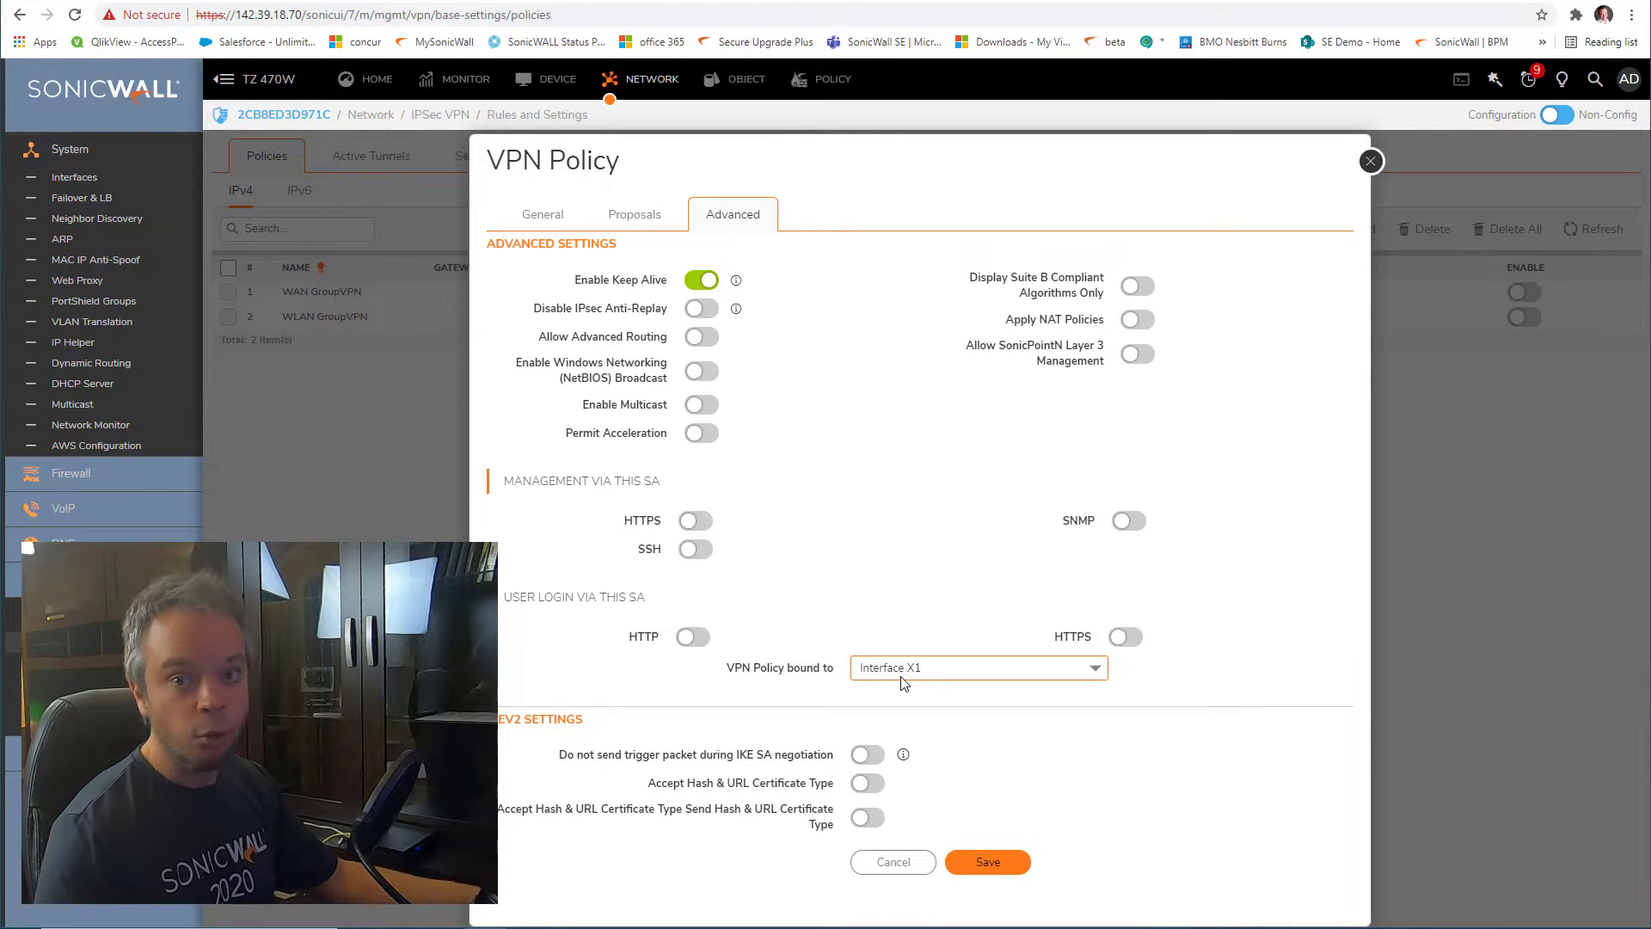
pyautogui.click(552, 222)
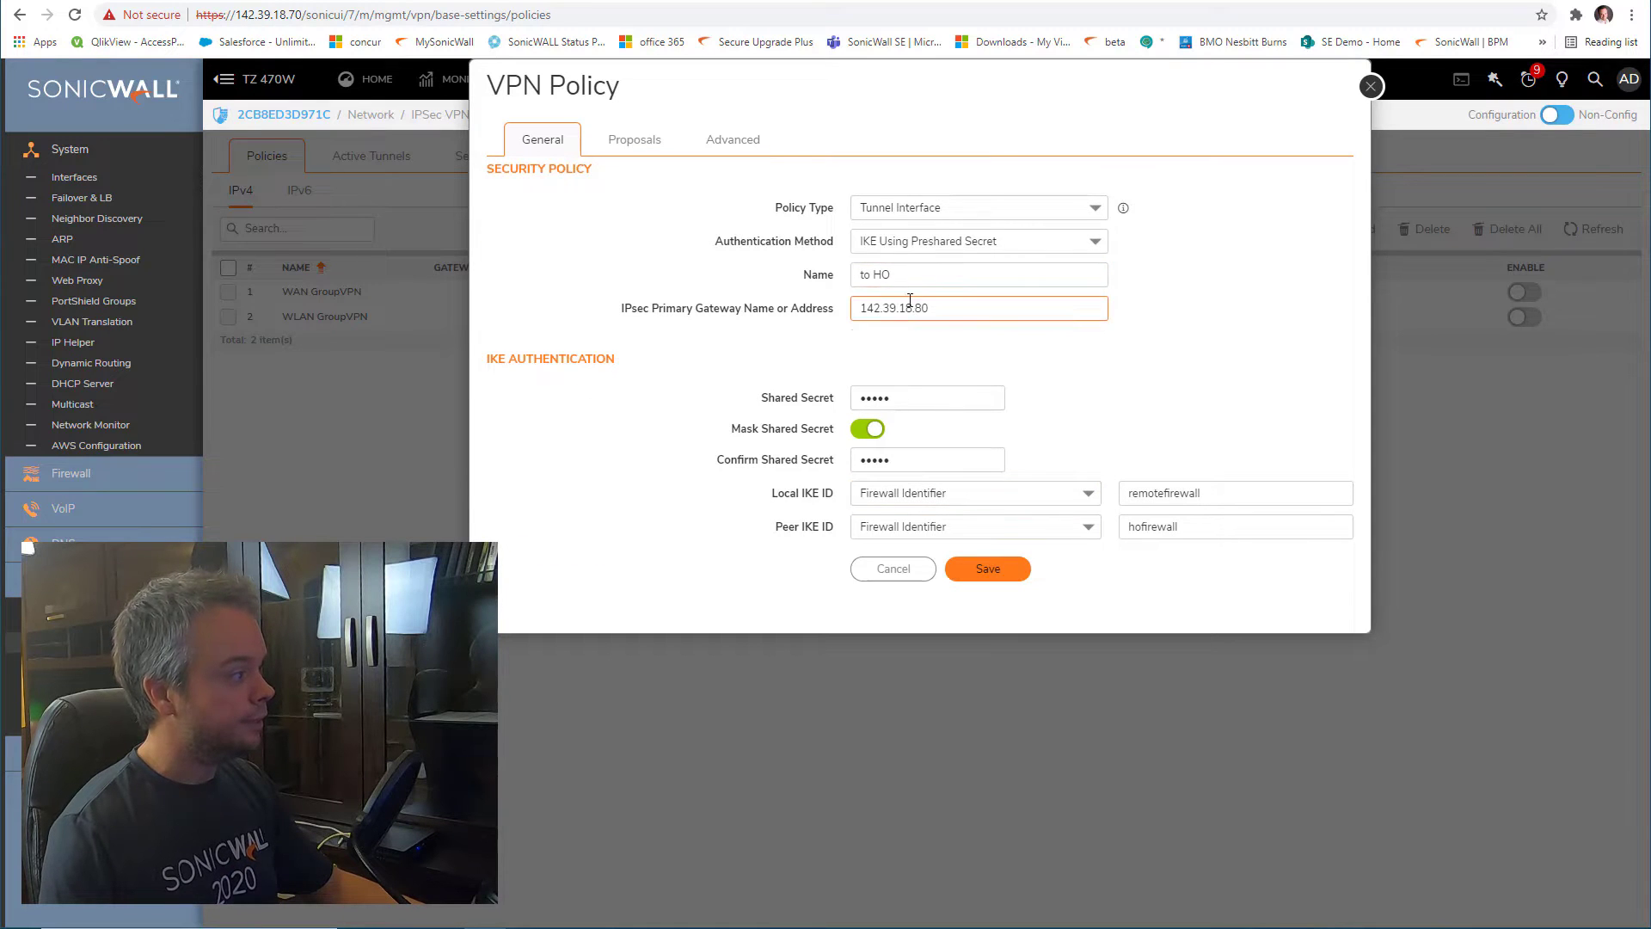
# Recheck Proposals and Advanced, save the 'to HO' policy, then switch to the TZ 670
pyautogui.click(647, 142)
pyautogui.click(745, 141)
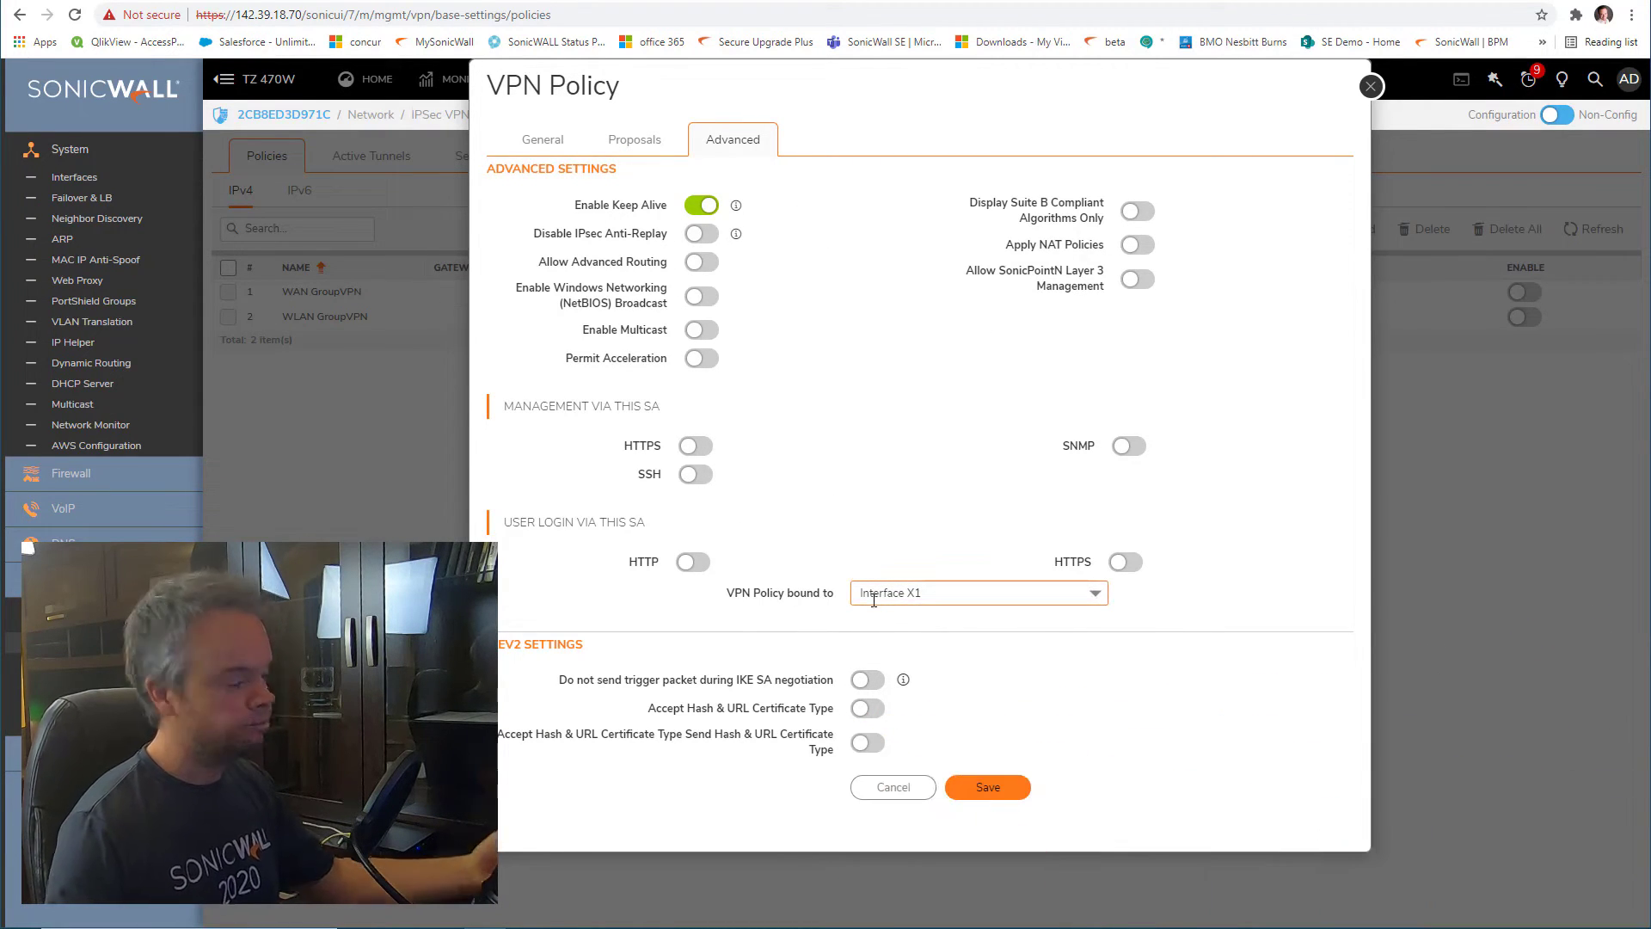
pyautogui.click(997, 787)
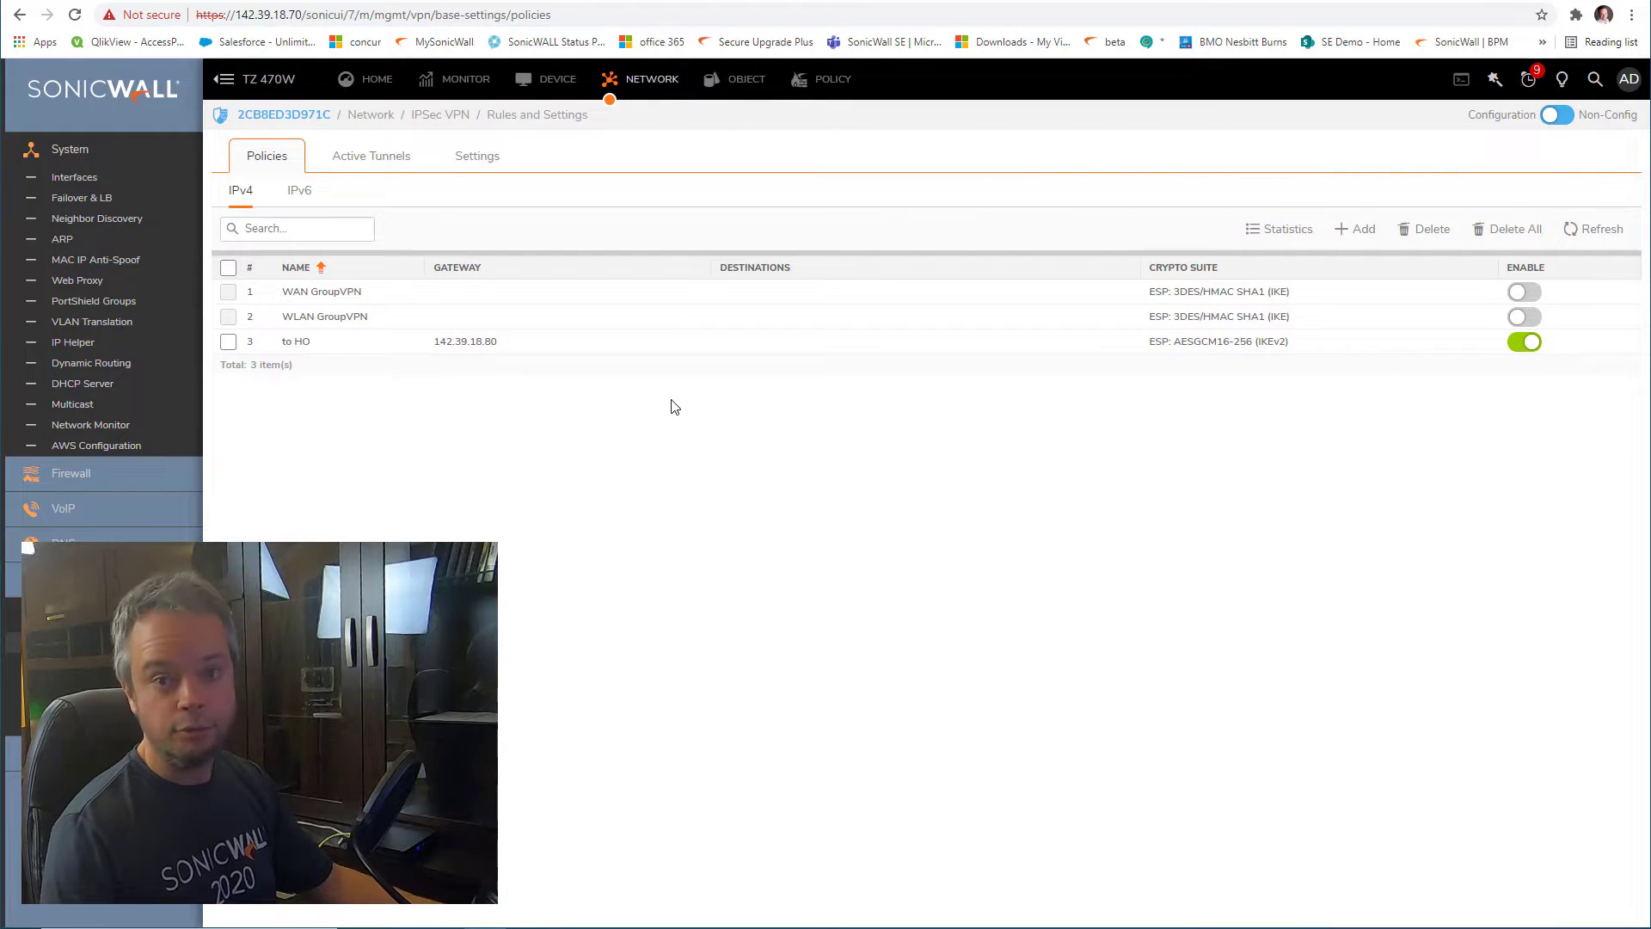
pyautogui.click(1119, 0)
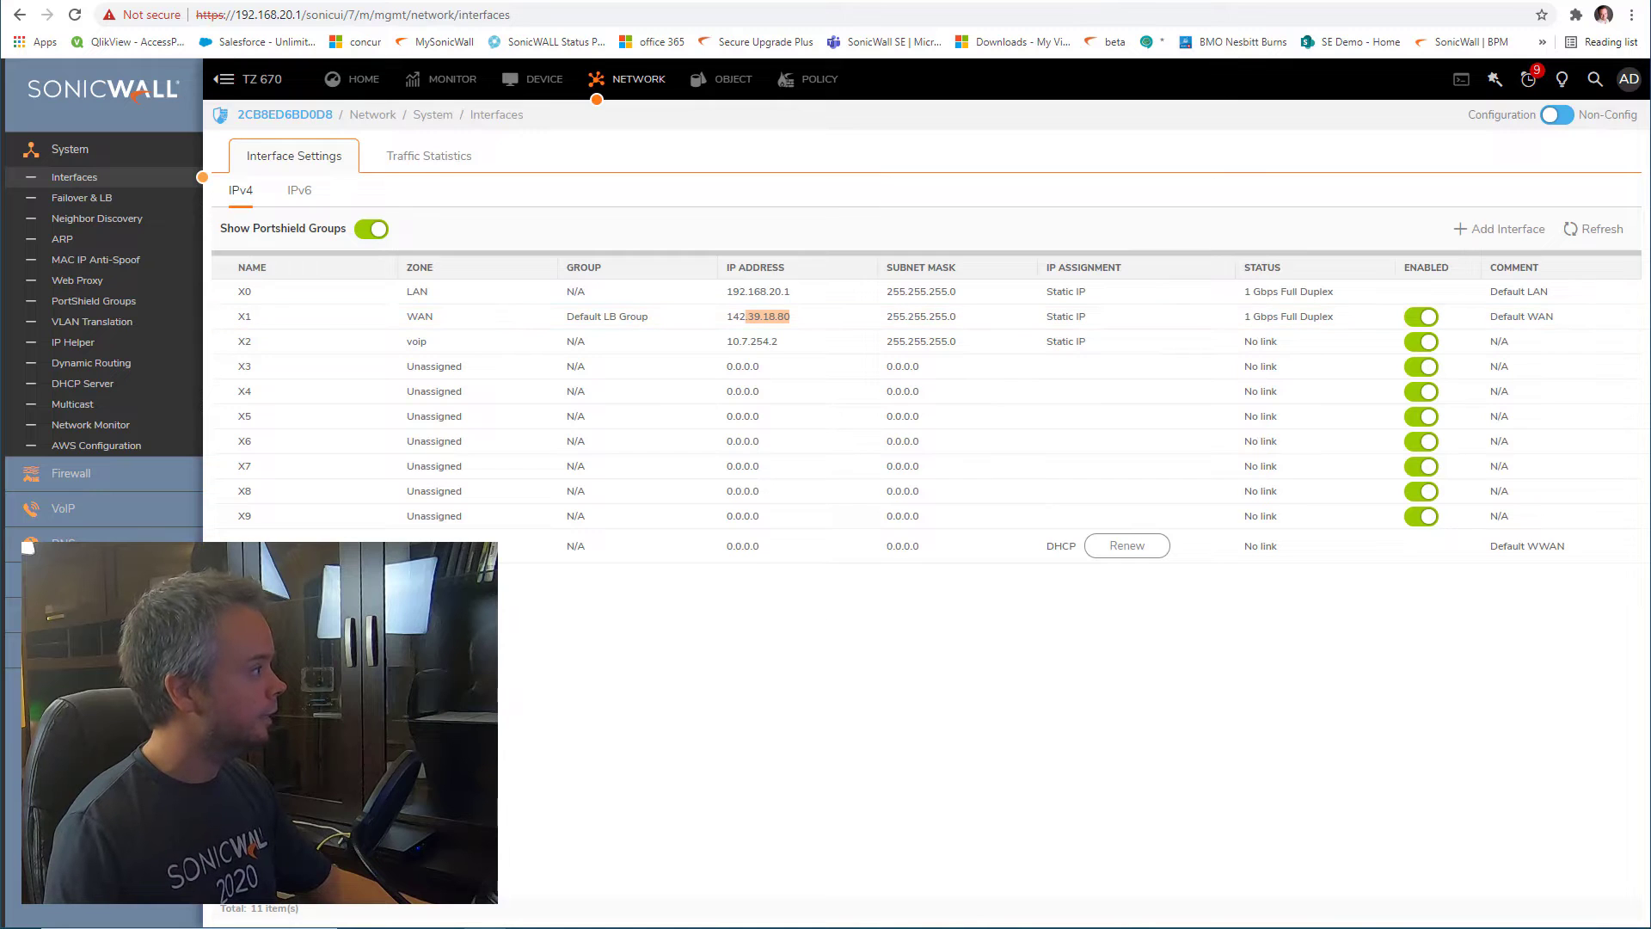
pyautogui.moveTo(288, 82); pyautogui.dragTo(241, 80)
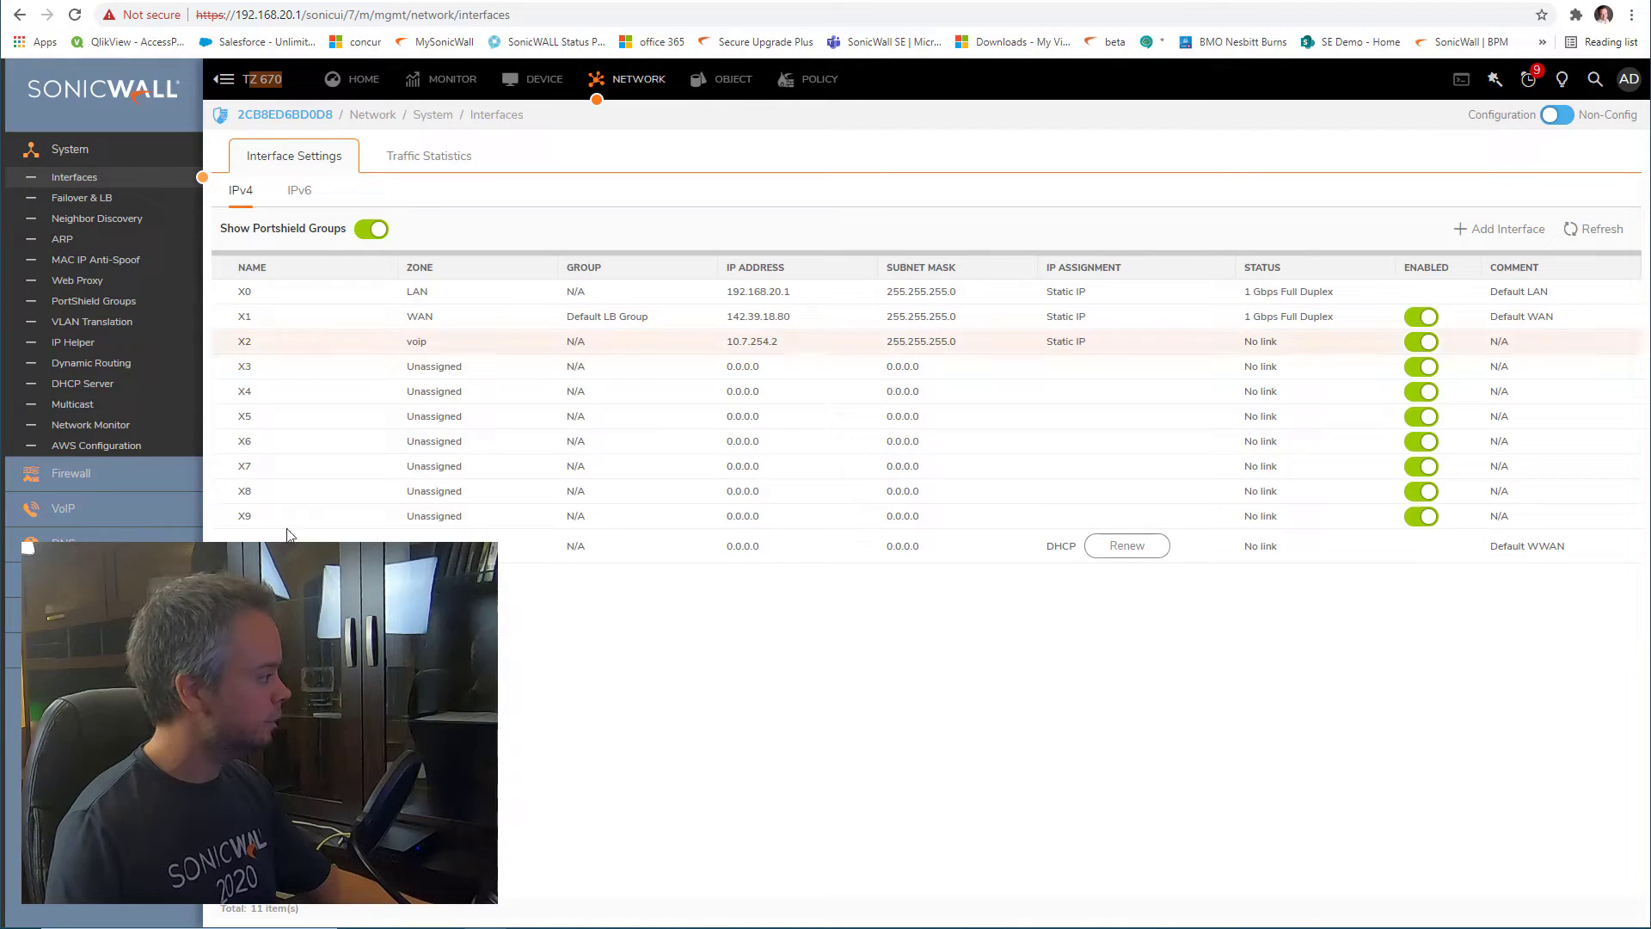
# On the TZ 670, add a Tunnel Interface policy 'to remote office' with gateway 0.0.0.0
pyautogui.click(95, 642)
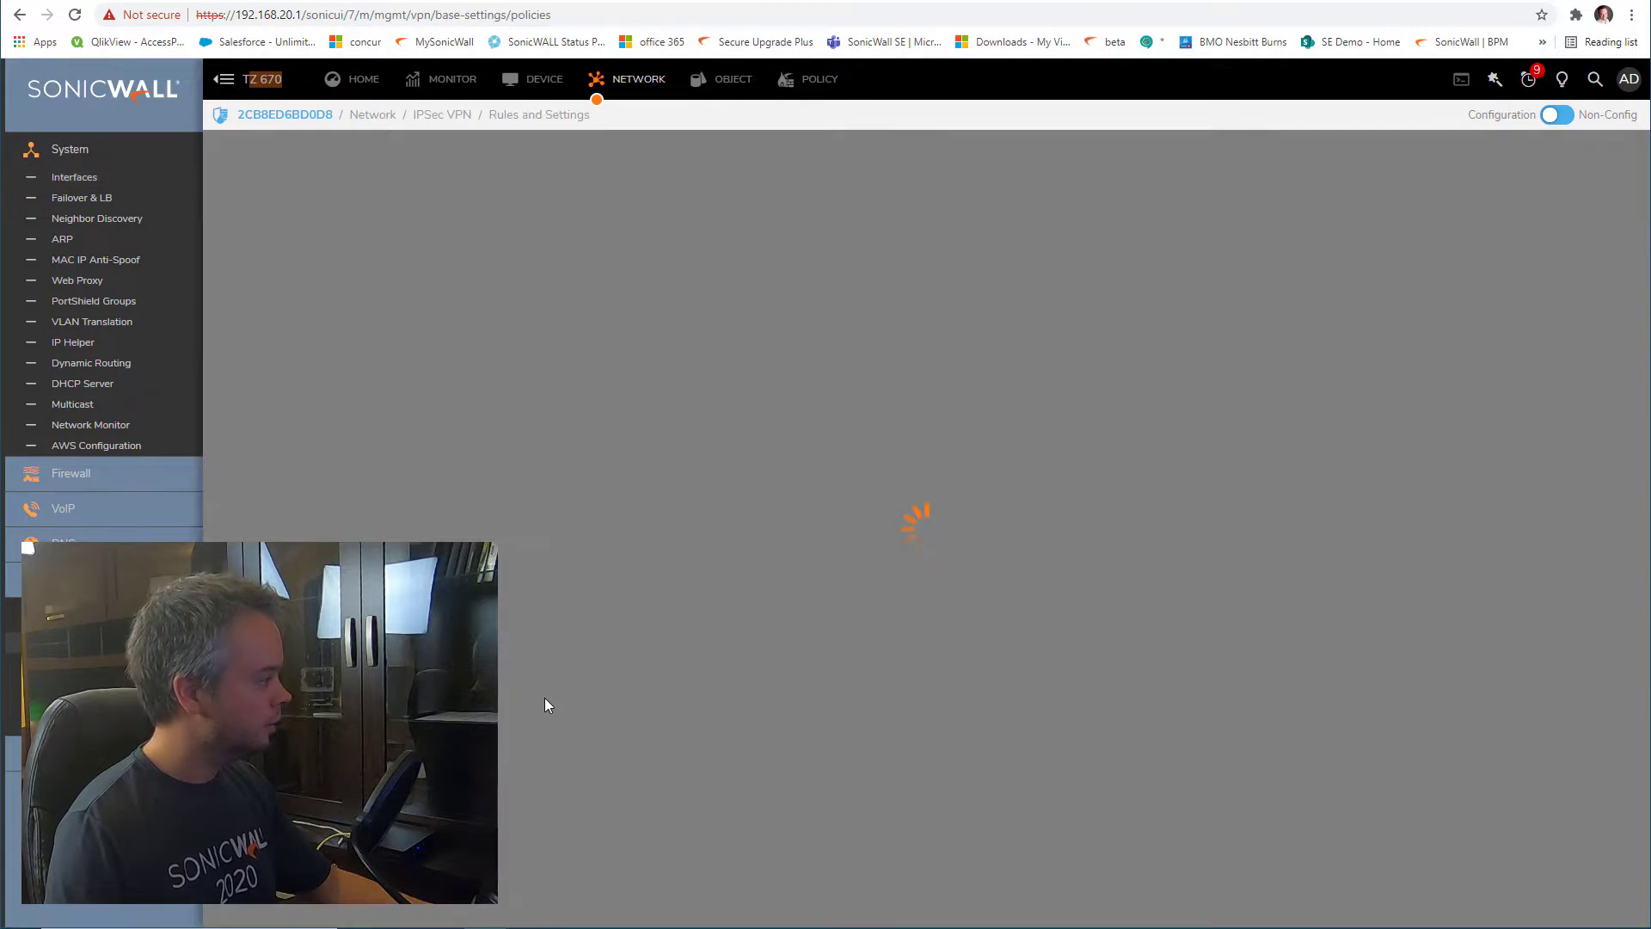
pyautogui.click(1363, 230)
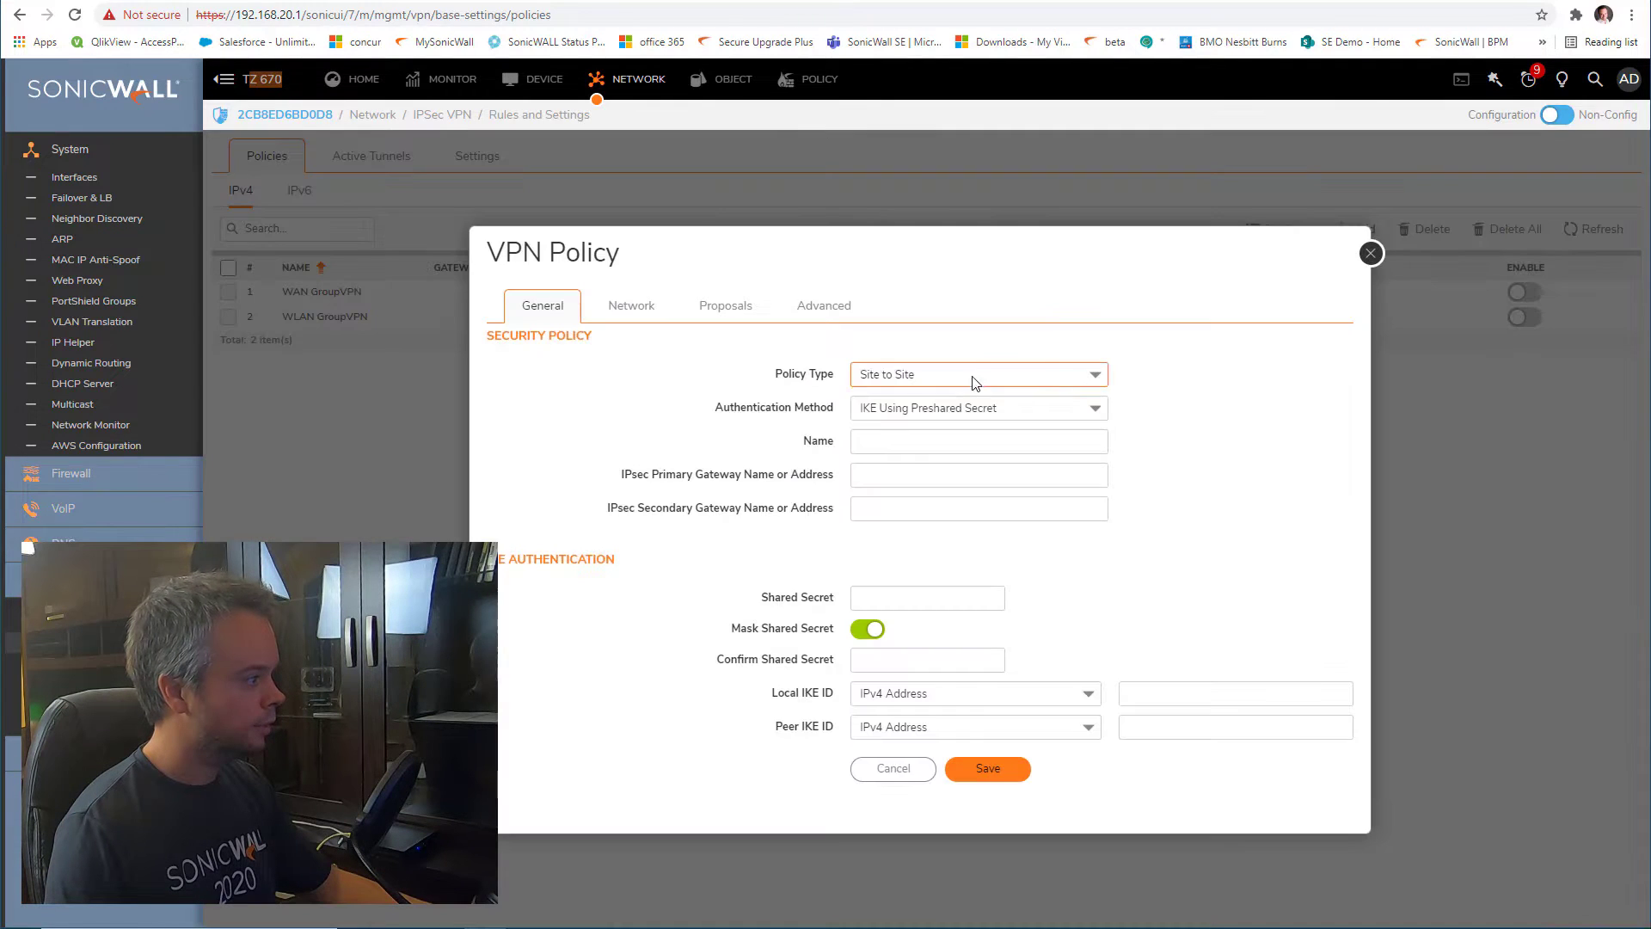
pyautogui.click(972, 375)
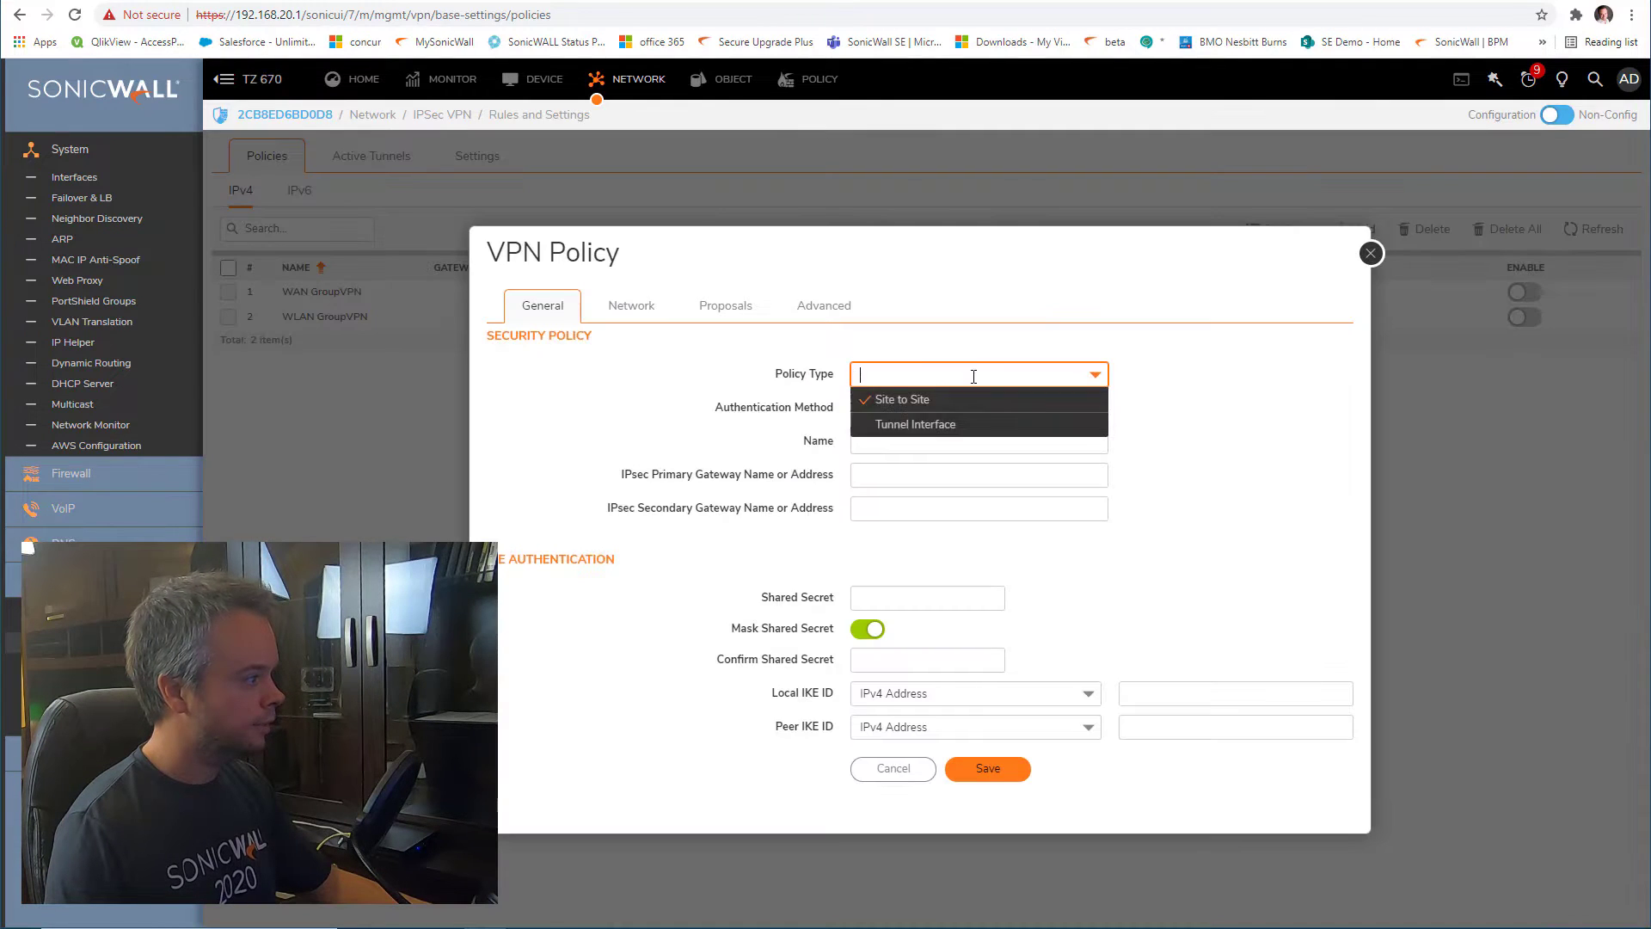
pyautogui.click(979, 425)
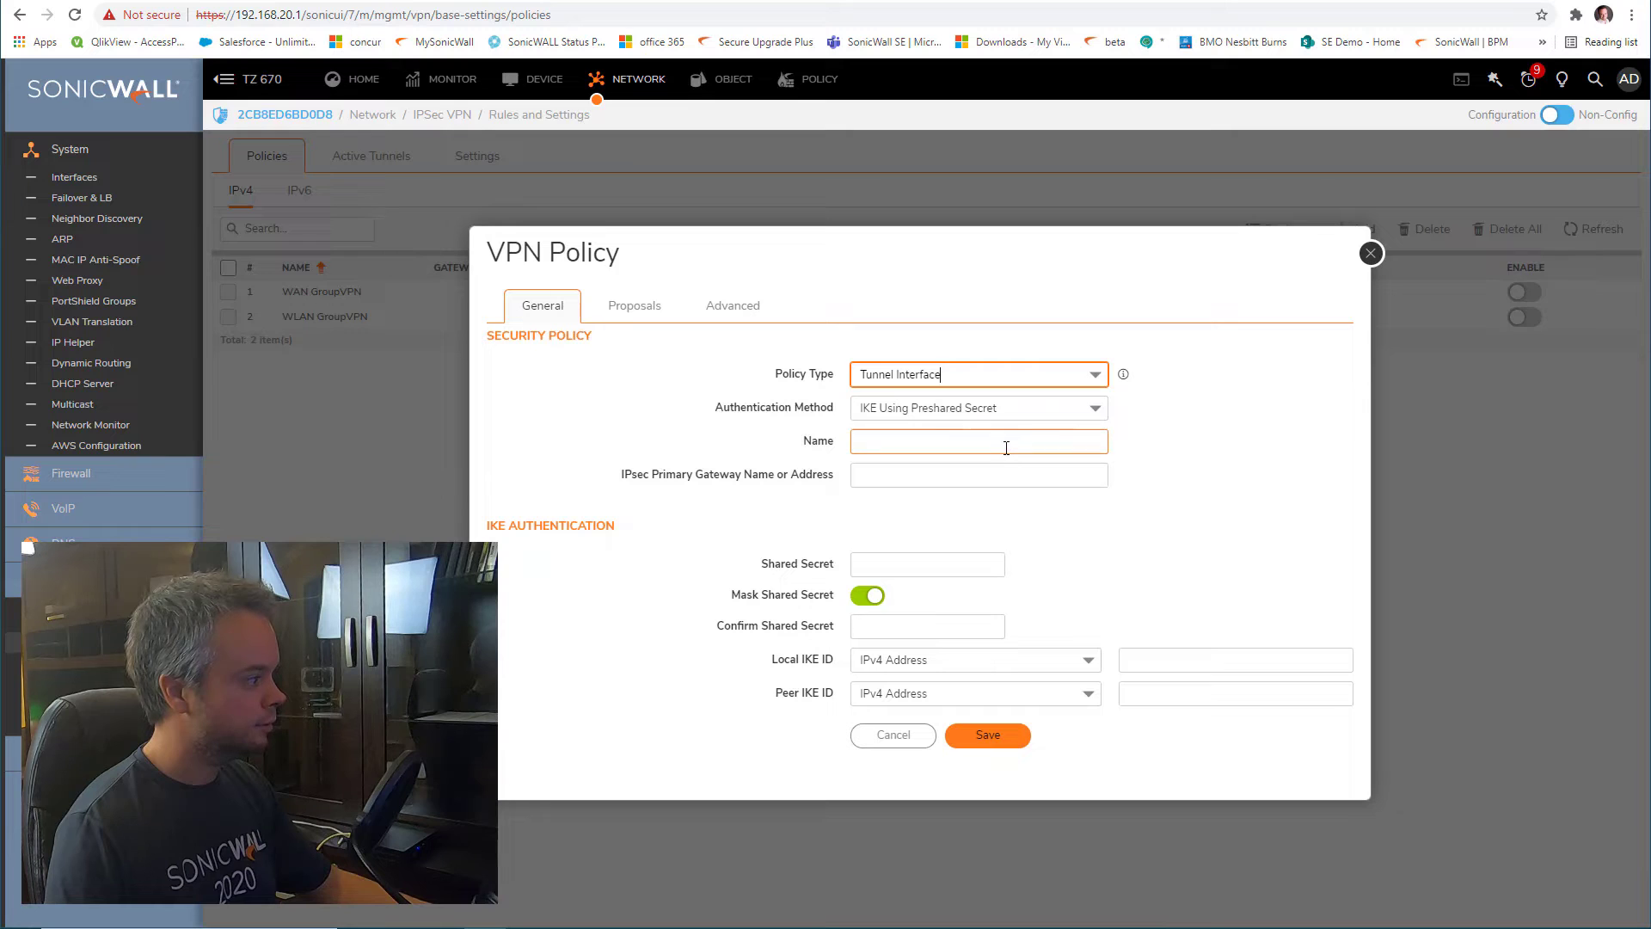
pyautogui.click(1007, 445)
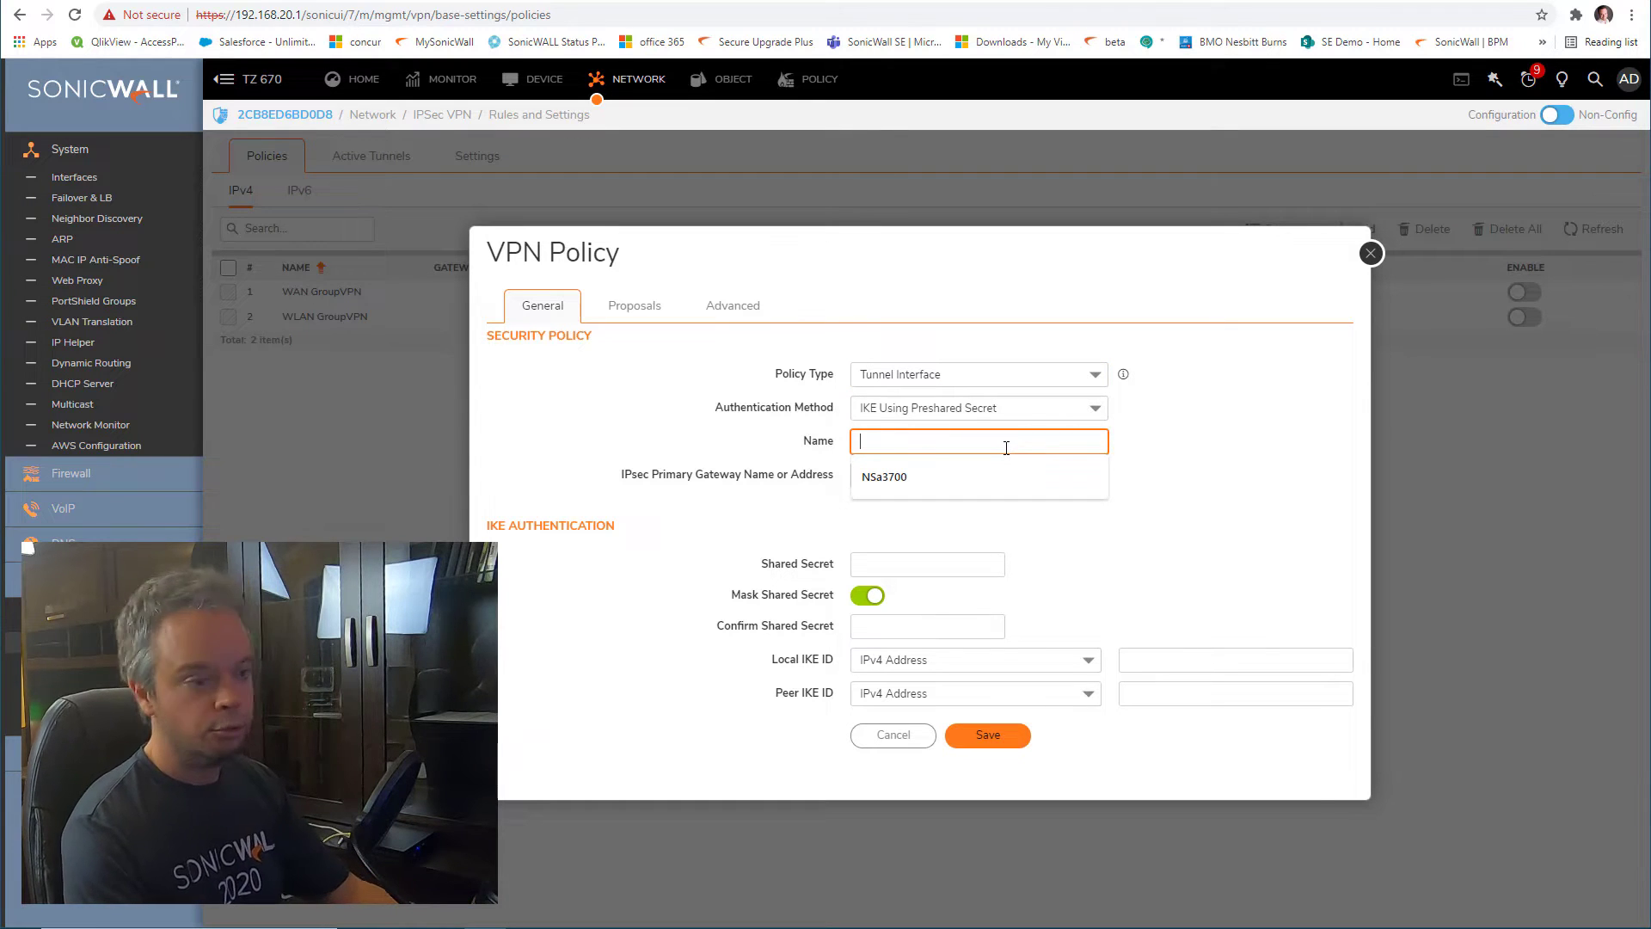
pyautogui.write('t')
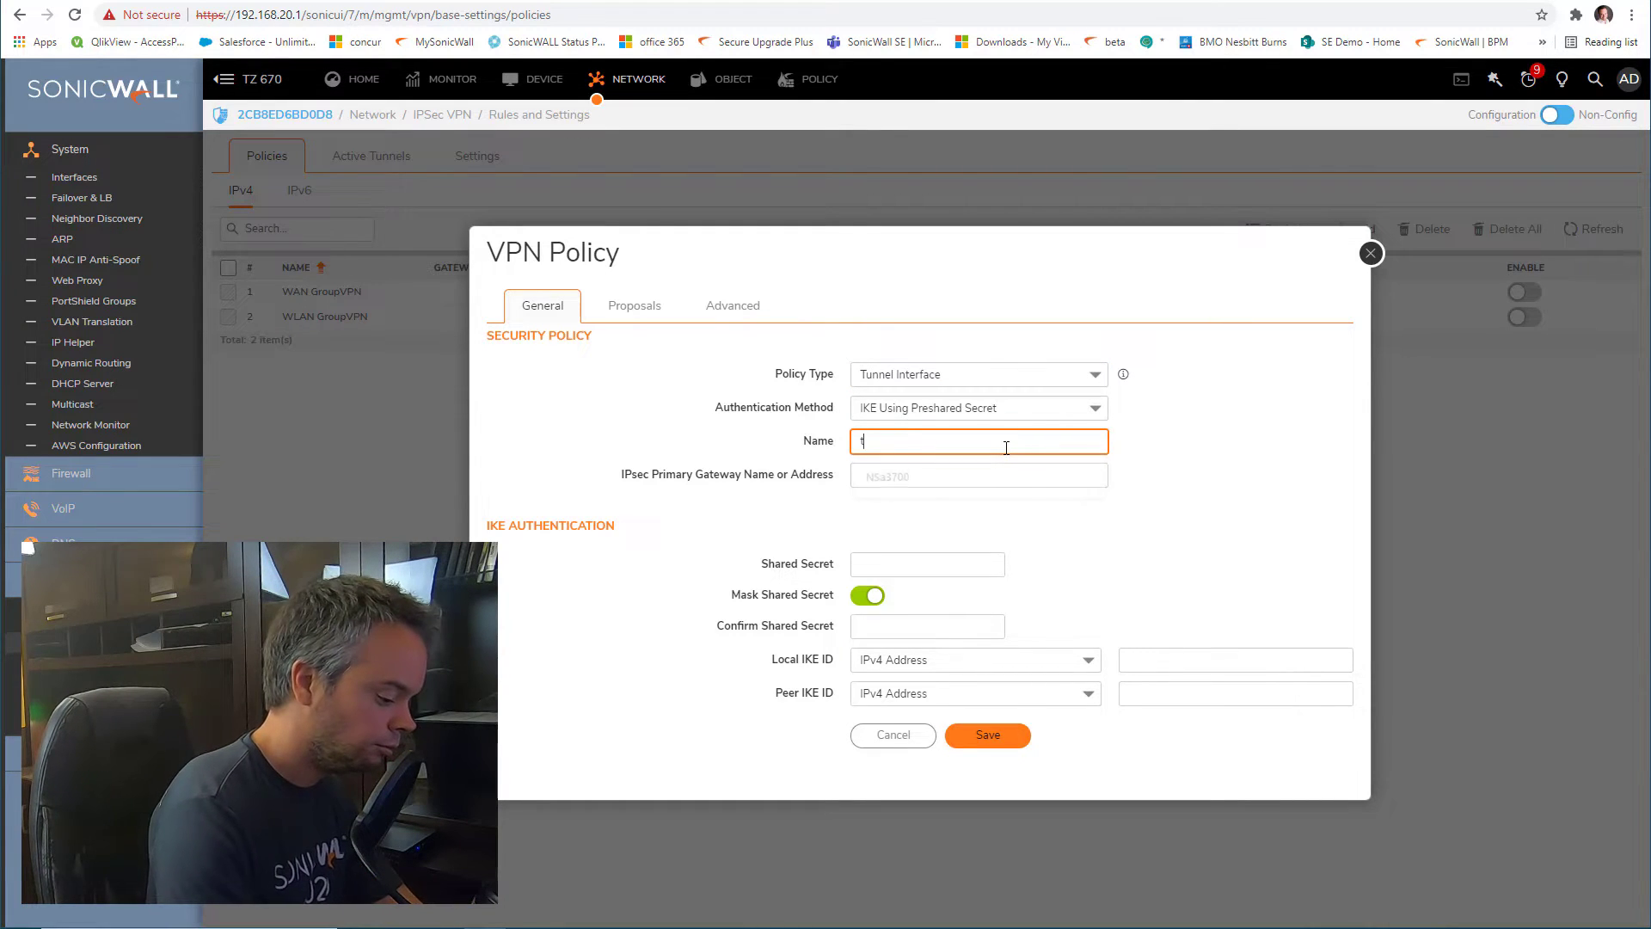
pyautogui.write('o remote office')
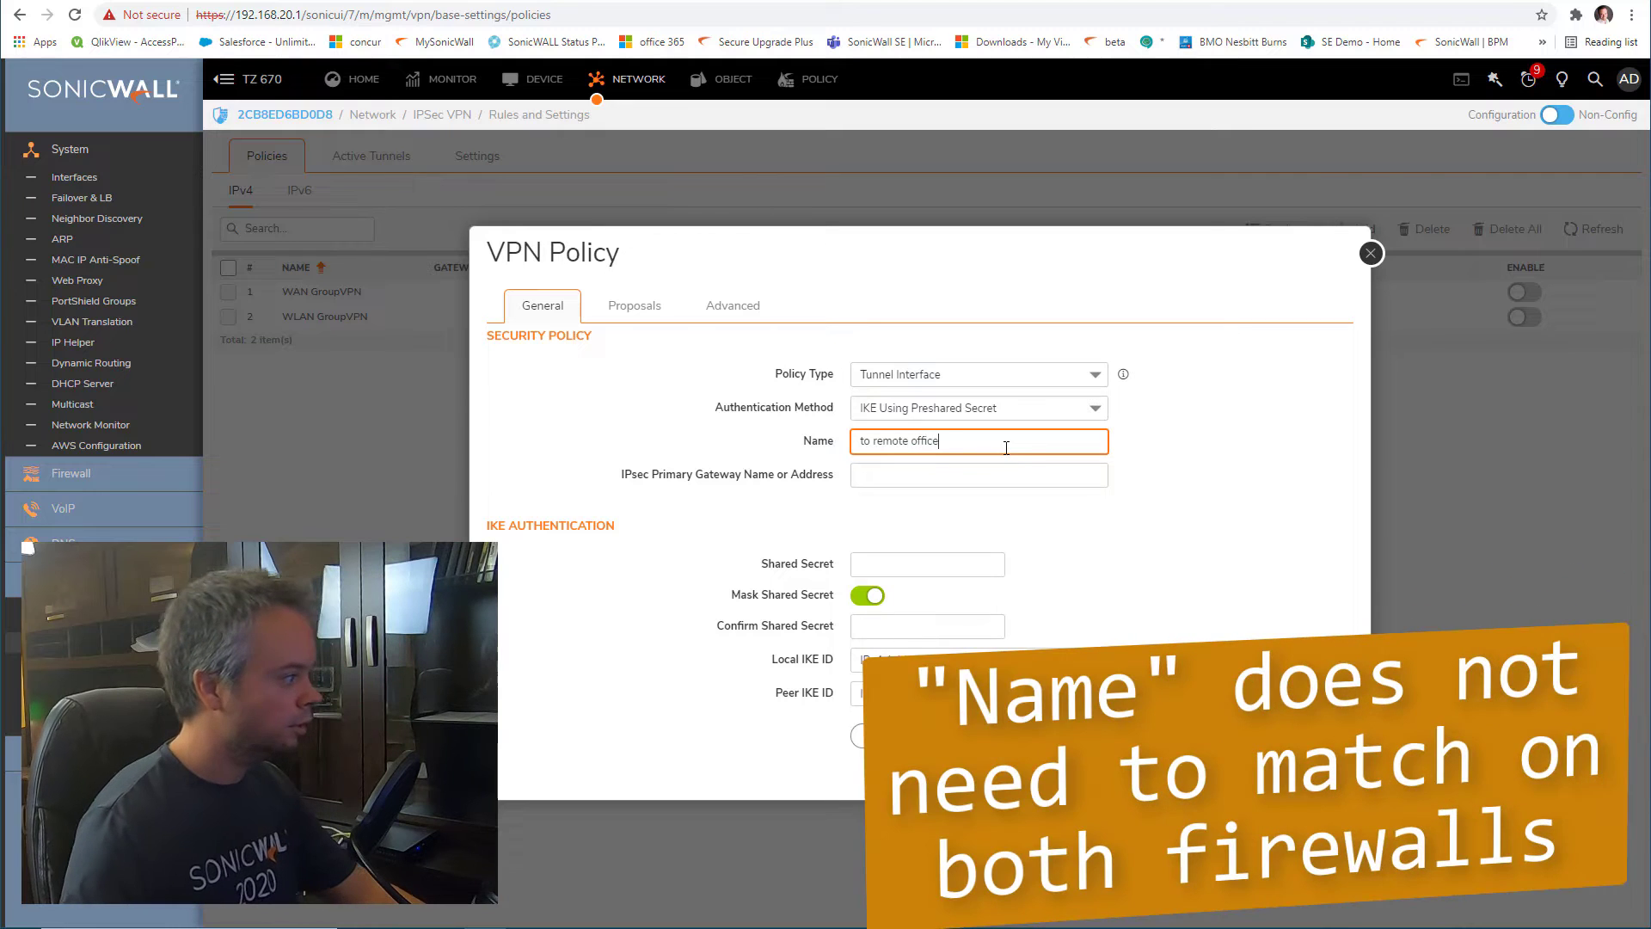
pyautogui.click(1005, 476)
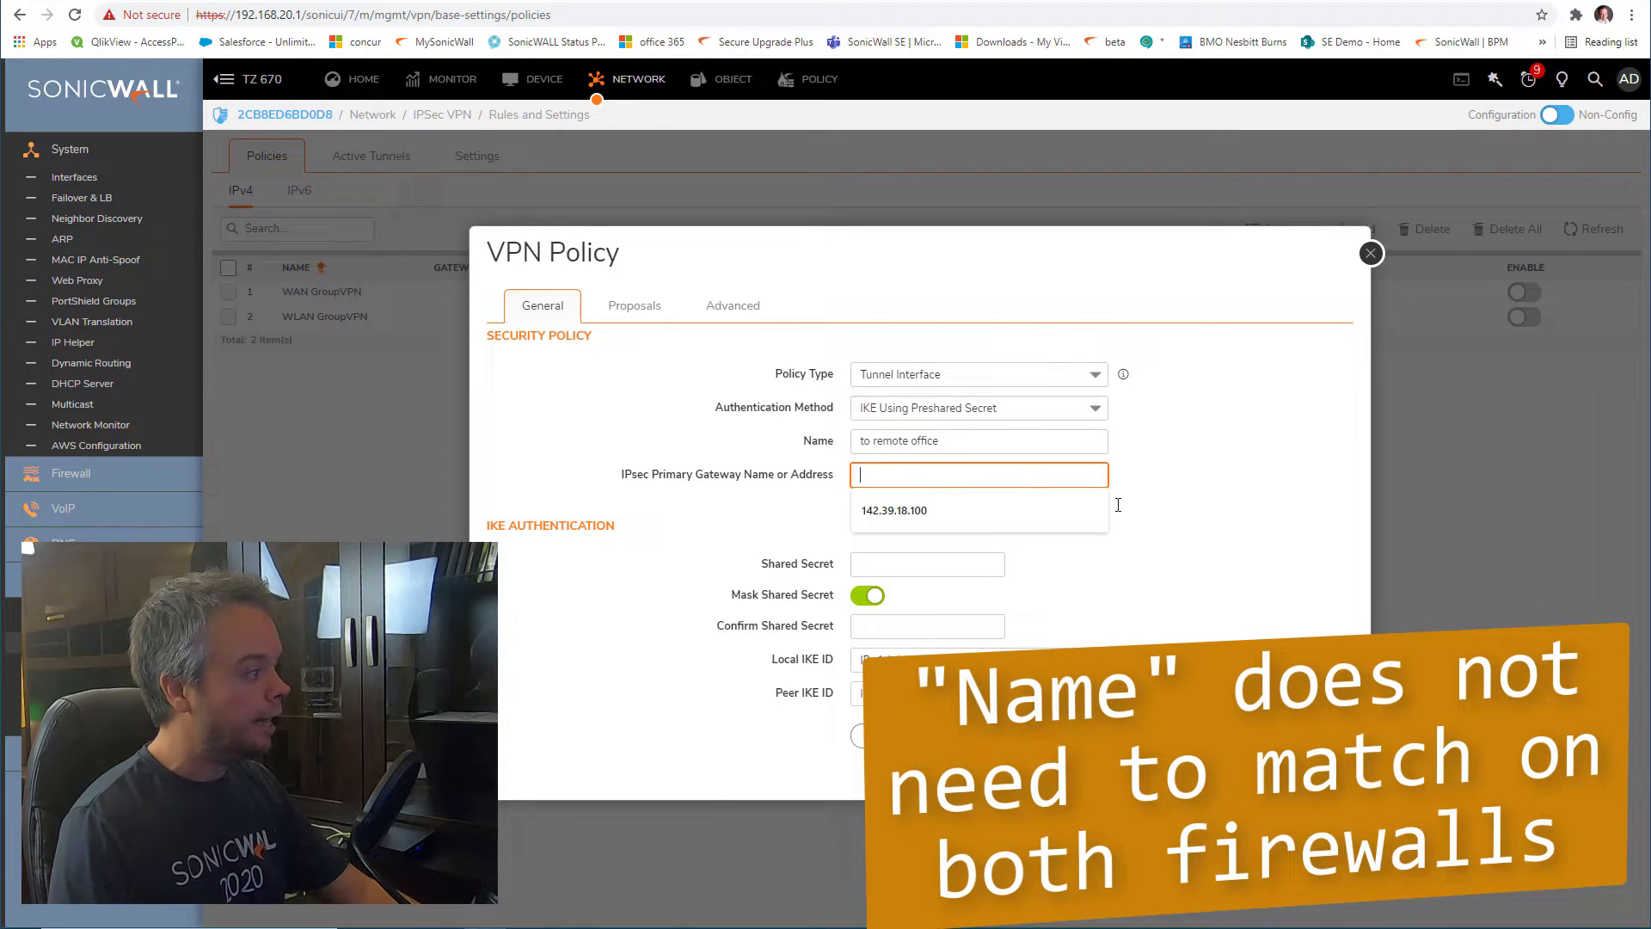
pyautogui.click(1190, 501)
pyautogui.click(1036, 479)
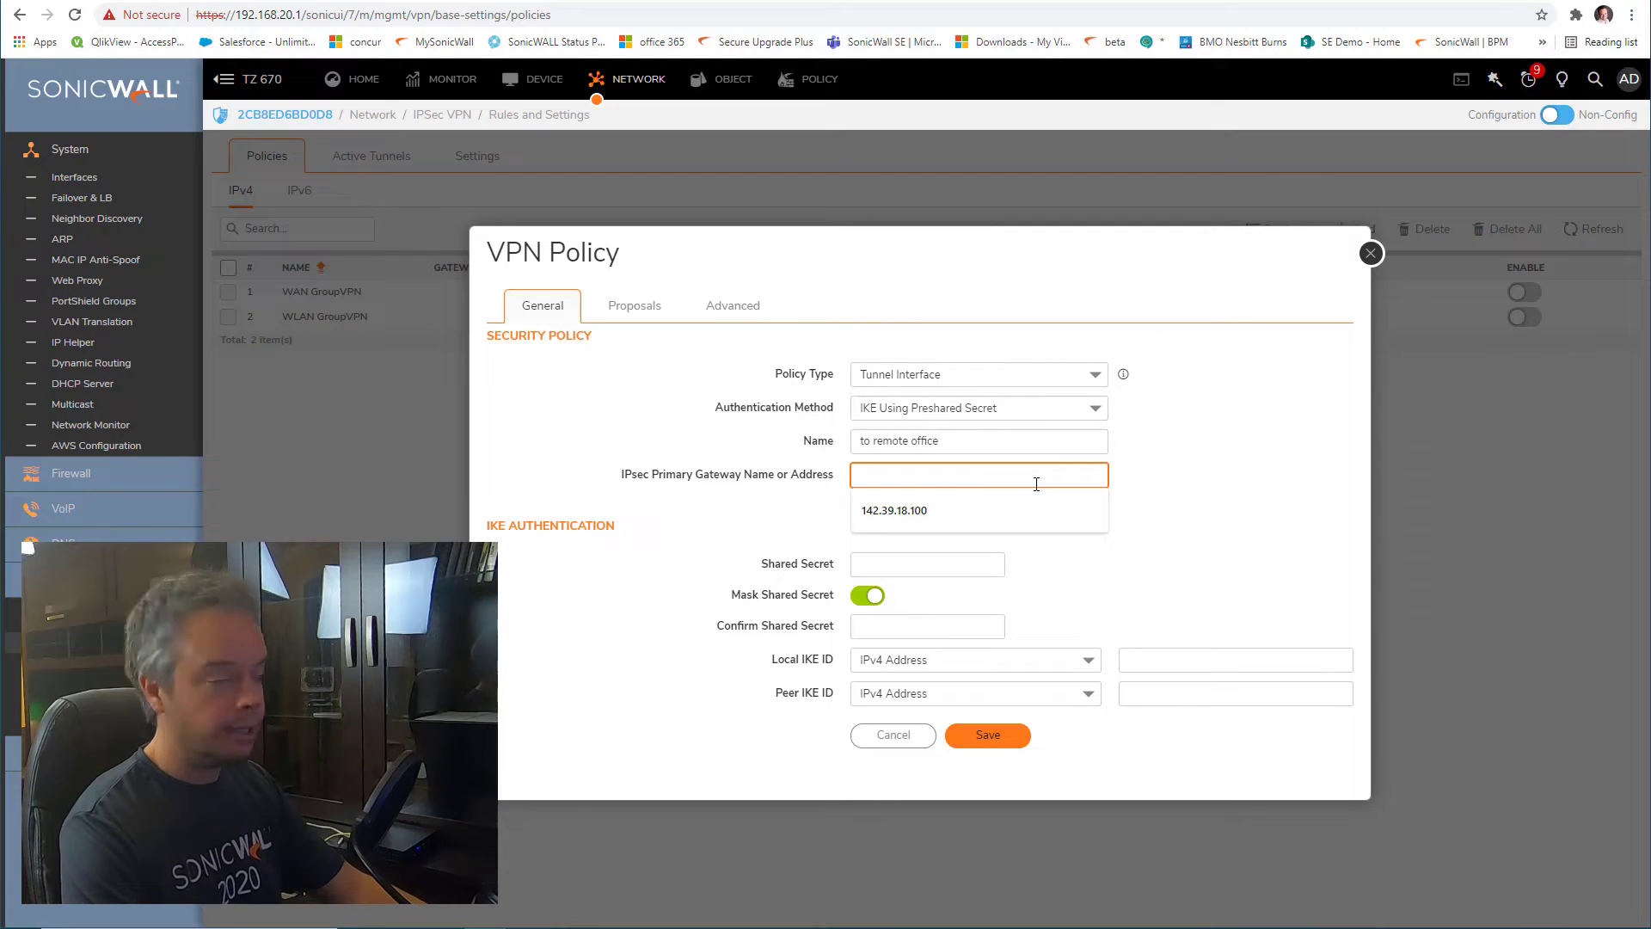
pyautogui.write('0.0.0.0')
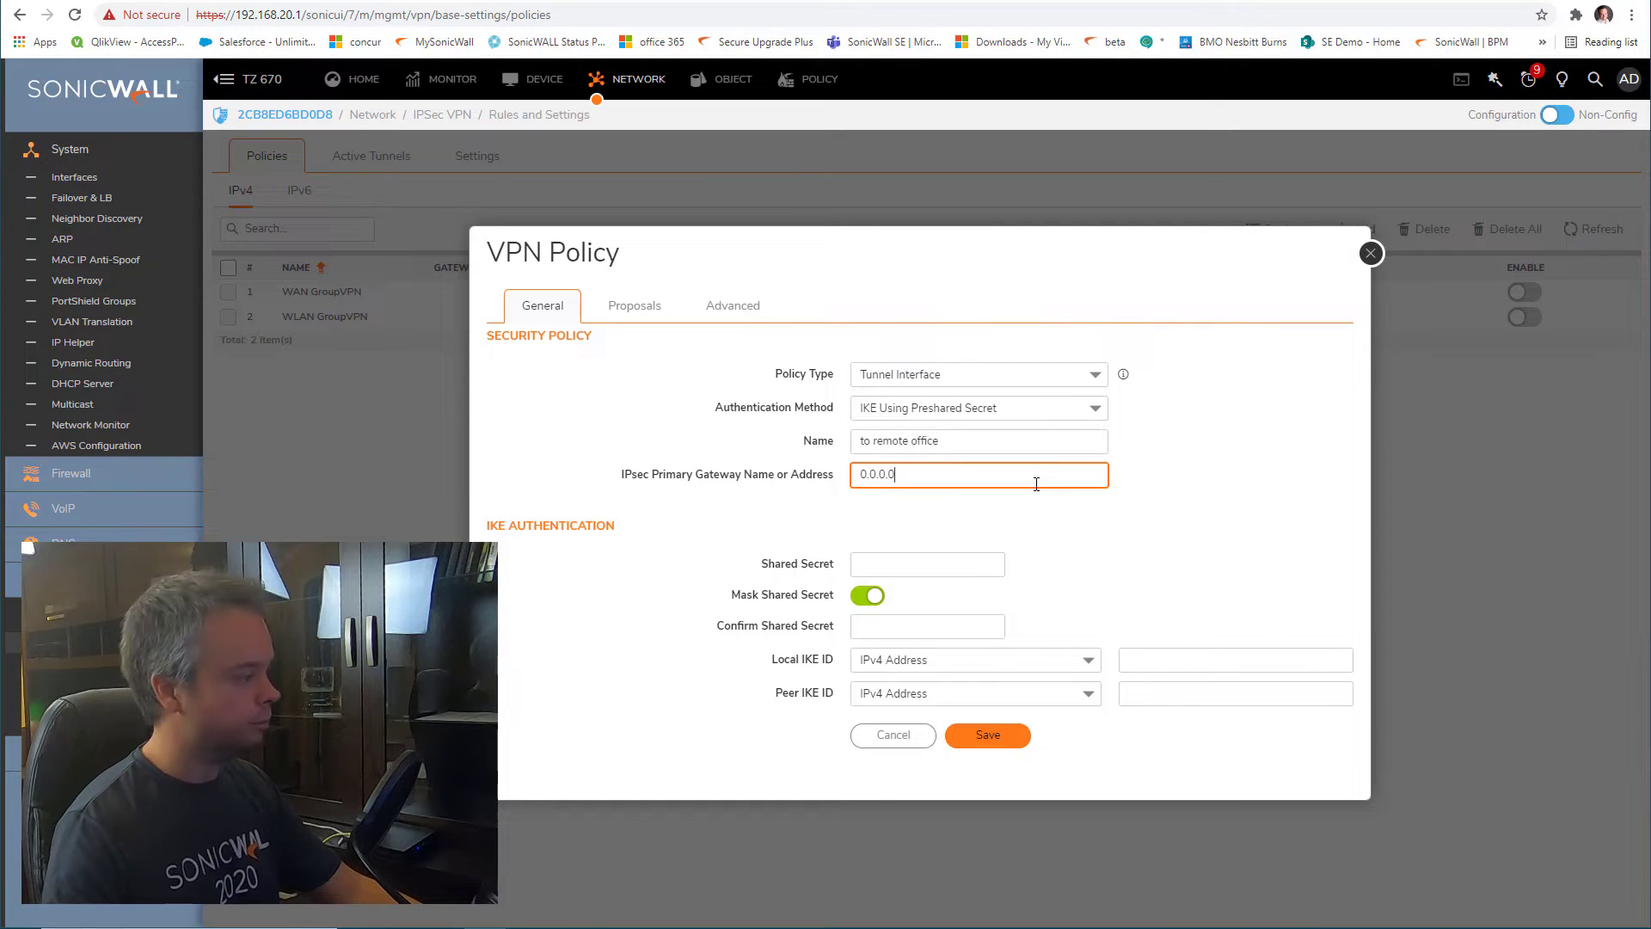
pyautogui.click(990, 562)
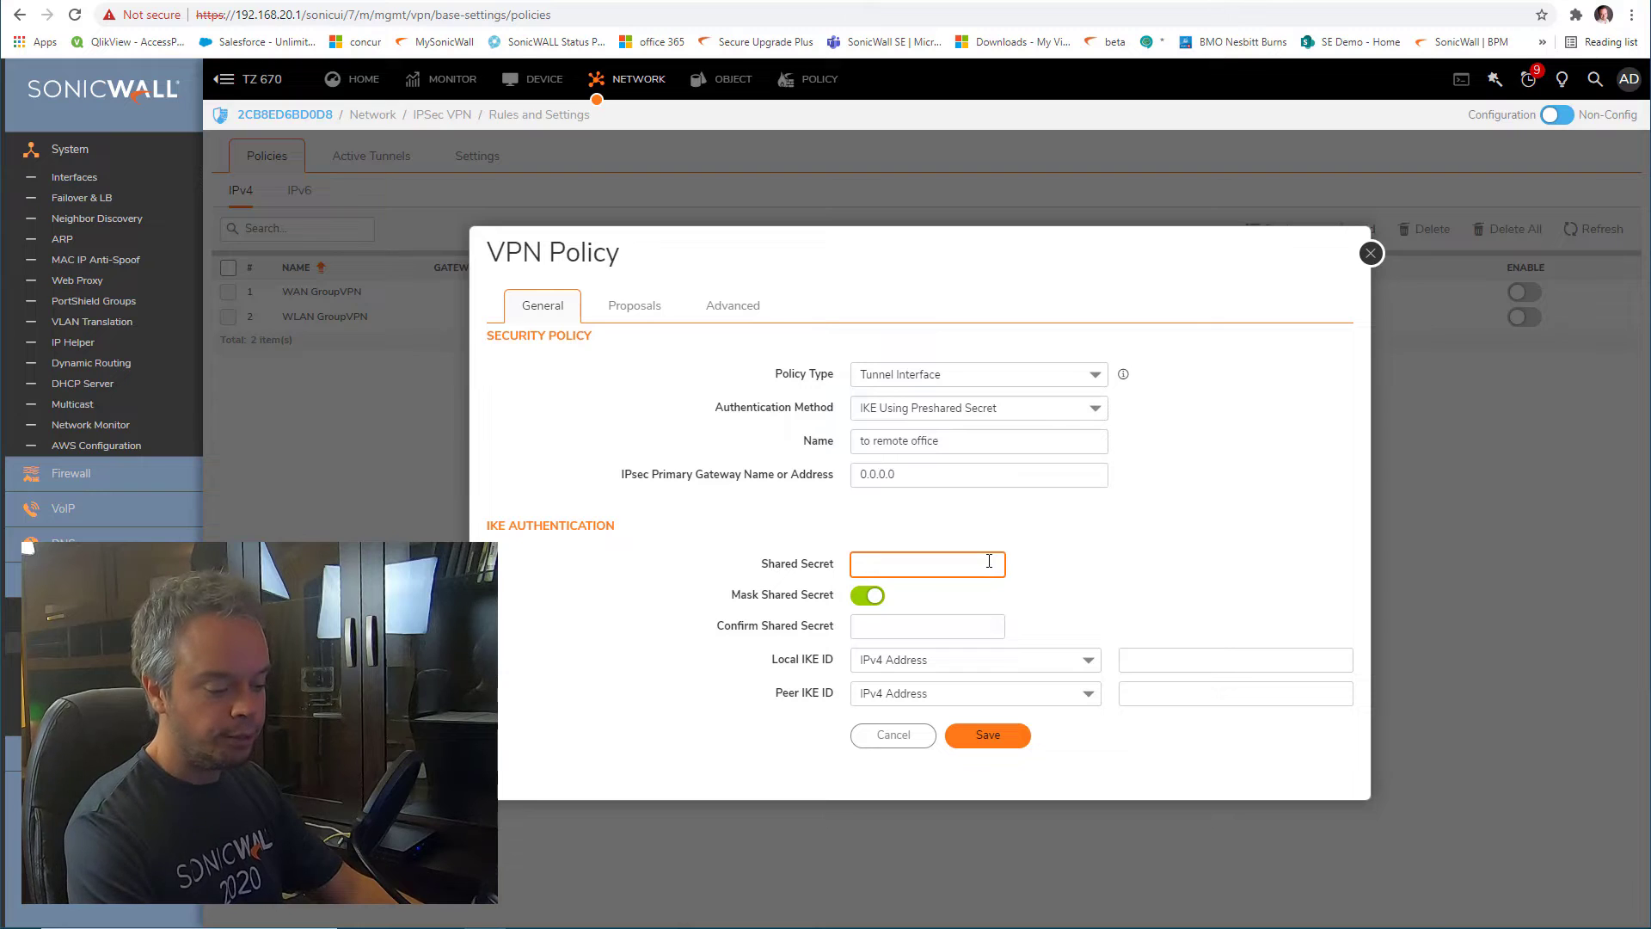
# Confirm the shared secret and set both local and peer IKE ID types to Firewall Identifier
pyautogui.click(966, 626)
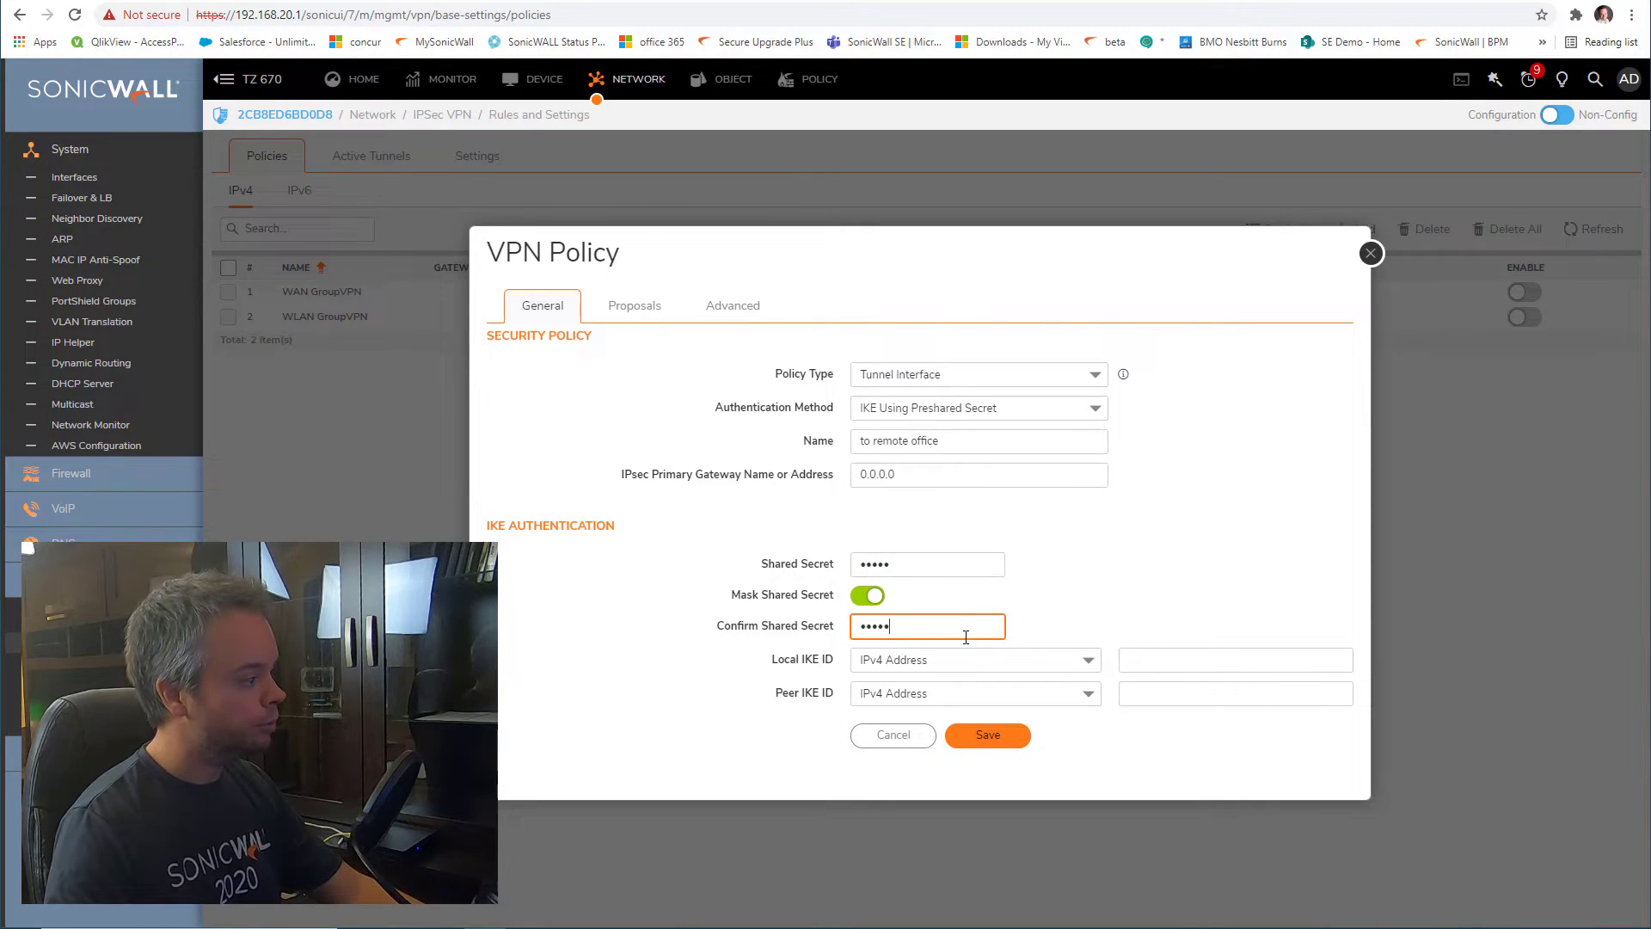
pyautogui.click(969, 663)
pyautogui.click(968, 763)
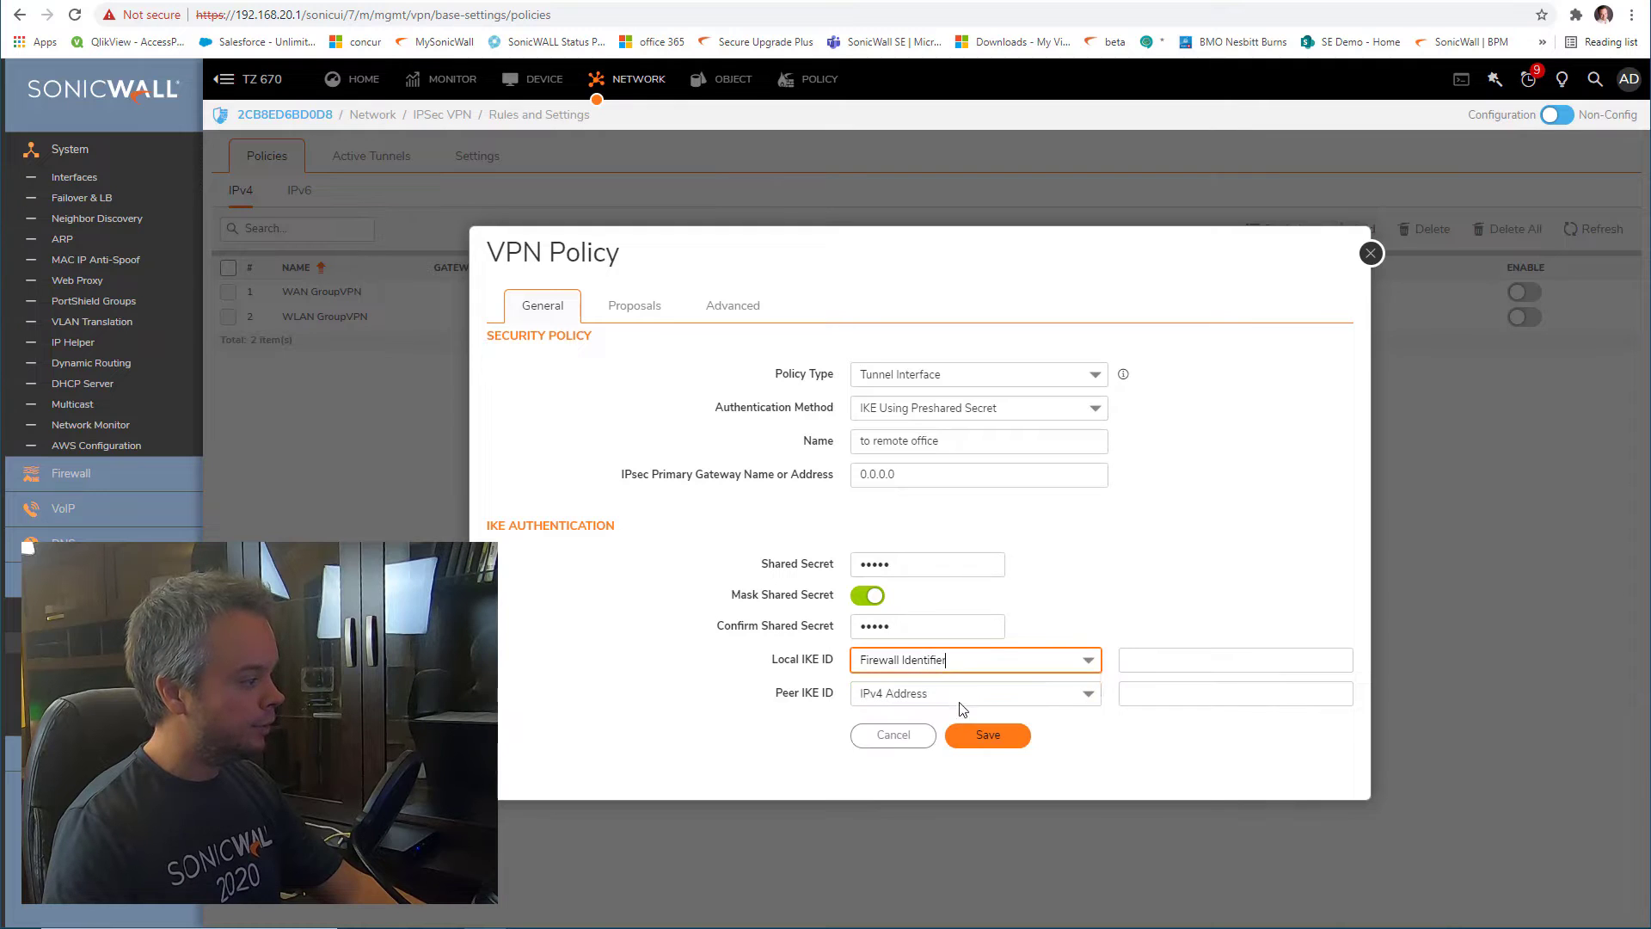
pyautogui.click(963, 698)
pyautogui.click(968, 792)
pyautogui.click(1234, 662)
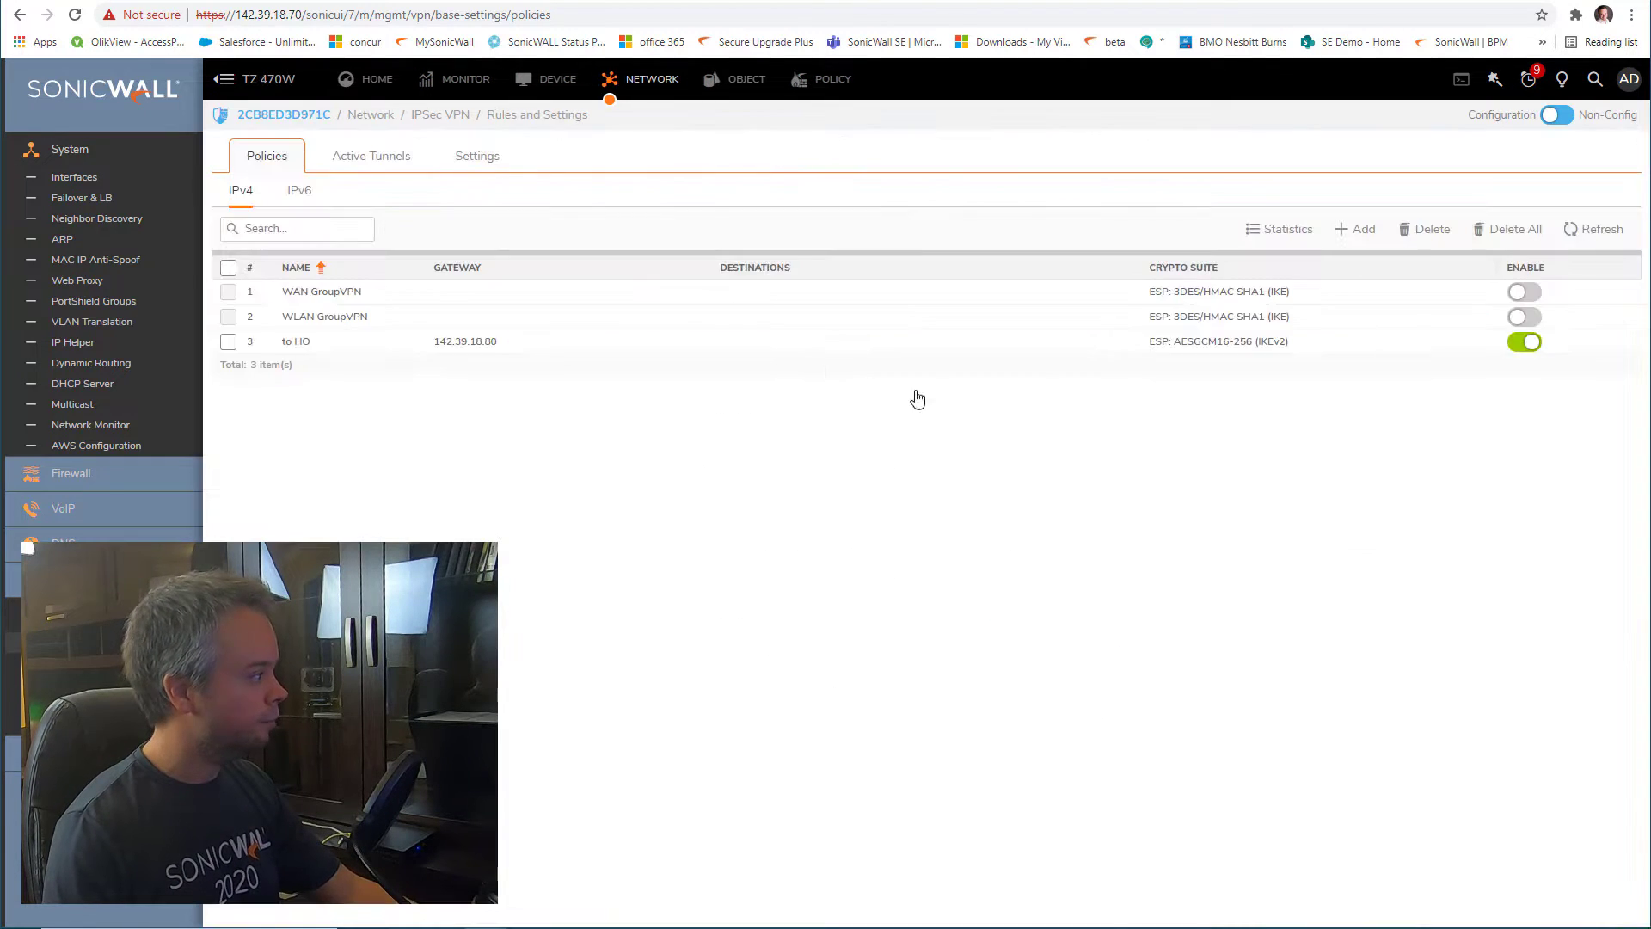
# Copy IDs swapped from the TZ 470W policy: peer 'remotefirewall', local 'hofirewall'
pyautogui.click(1392, 343)
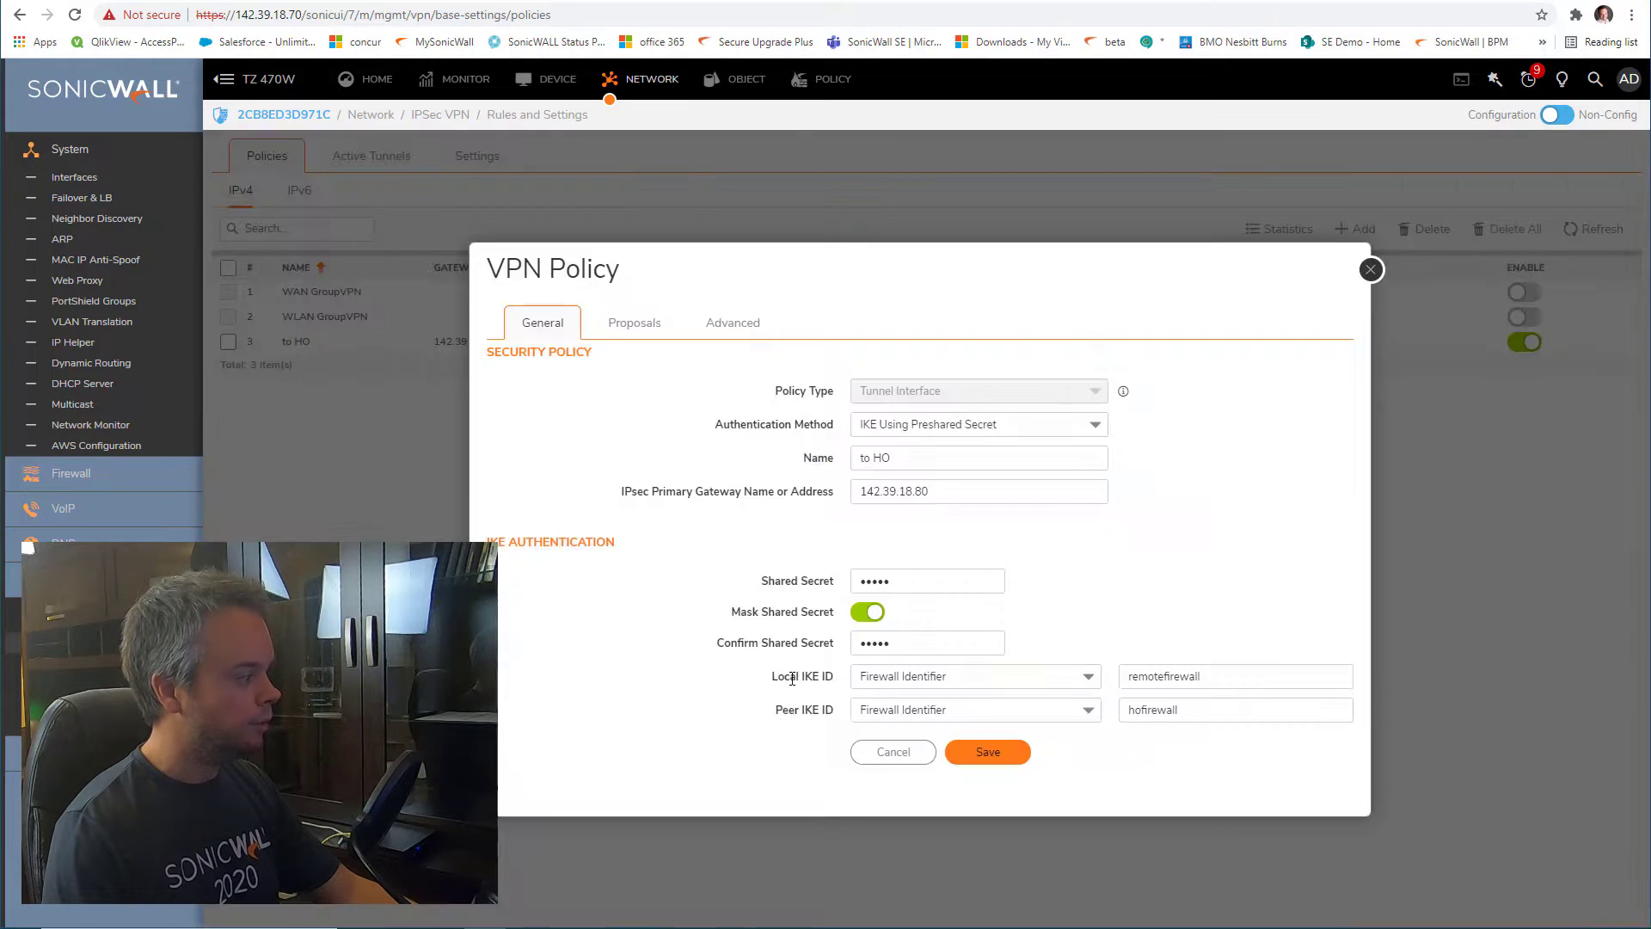
pyautogui.moveTo(1253, 676); pyautogui.dragTo(1097, 679)
pyautogui.hotkey('ctrl', 'c')
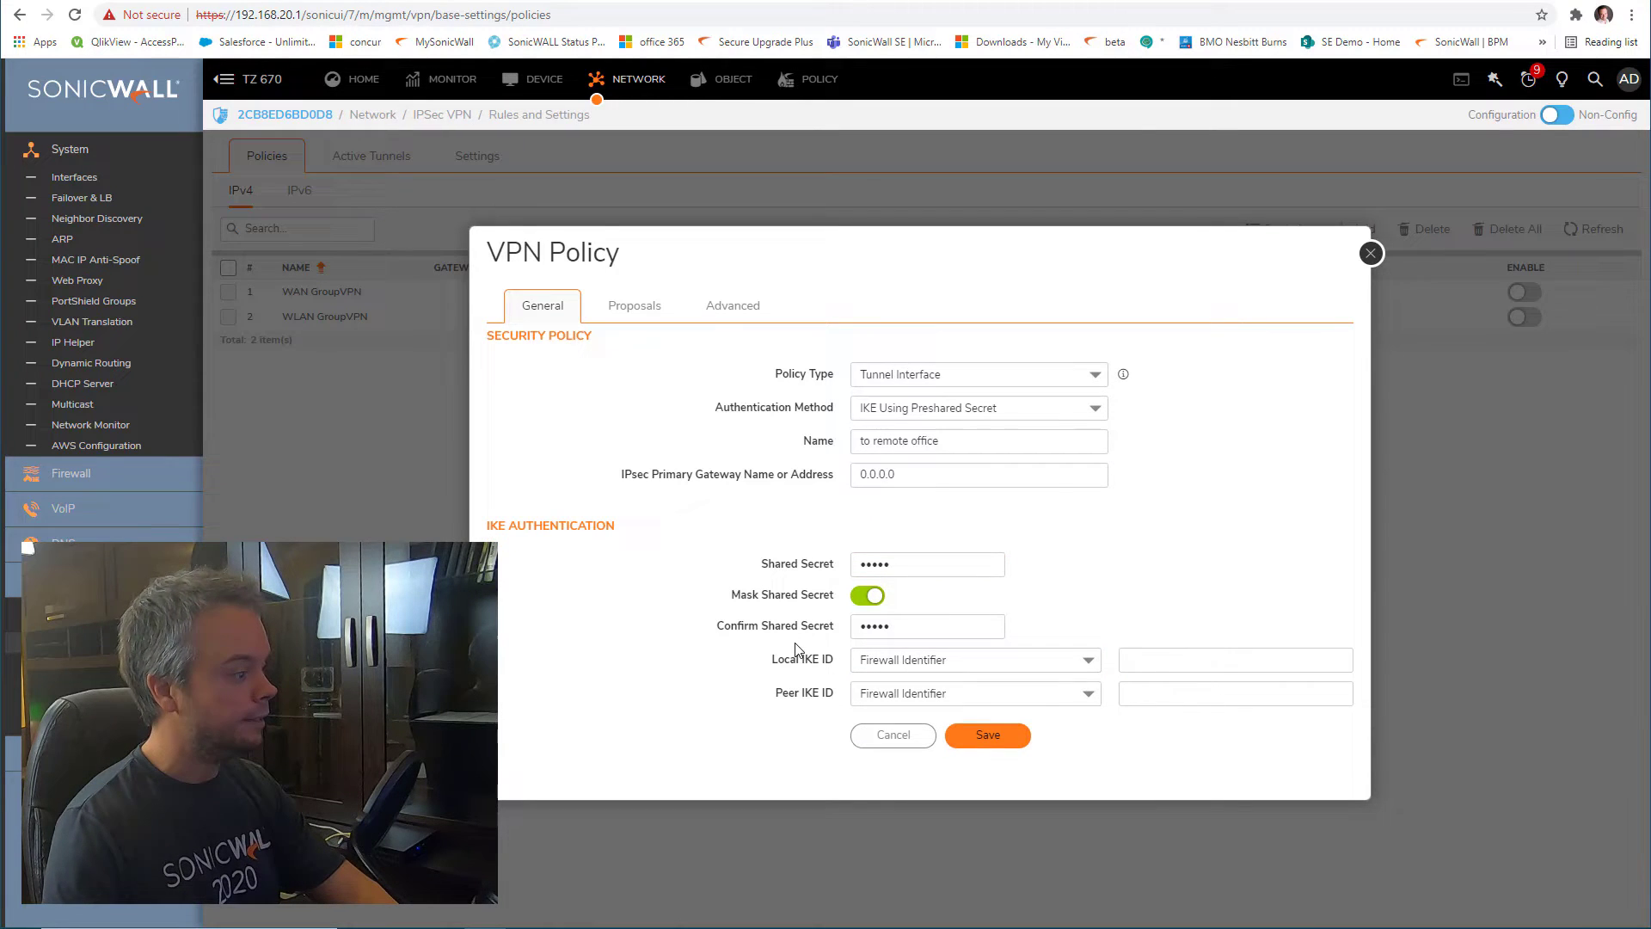
pyautogui.click(1237, 696)
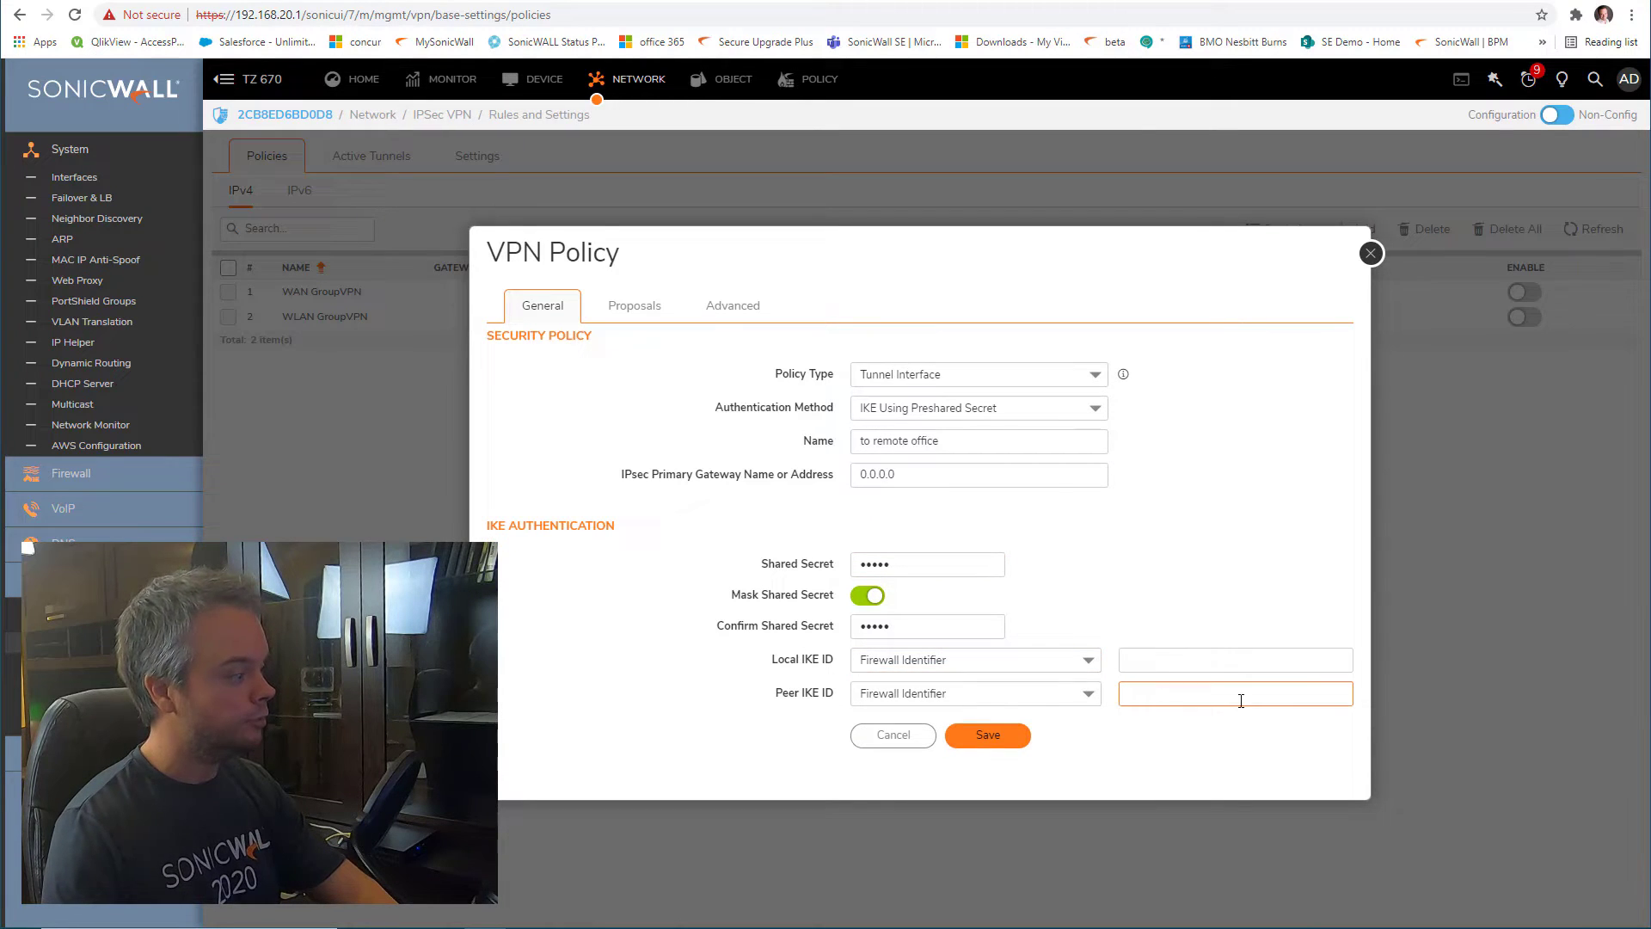
pyautogui.hotkey('ctrl', 'v')
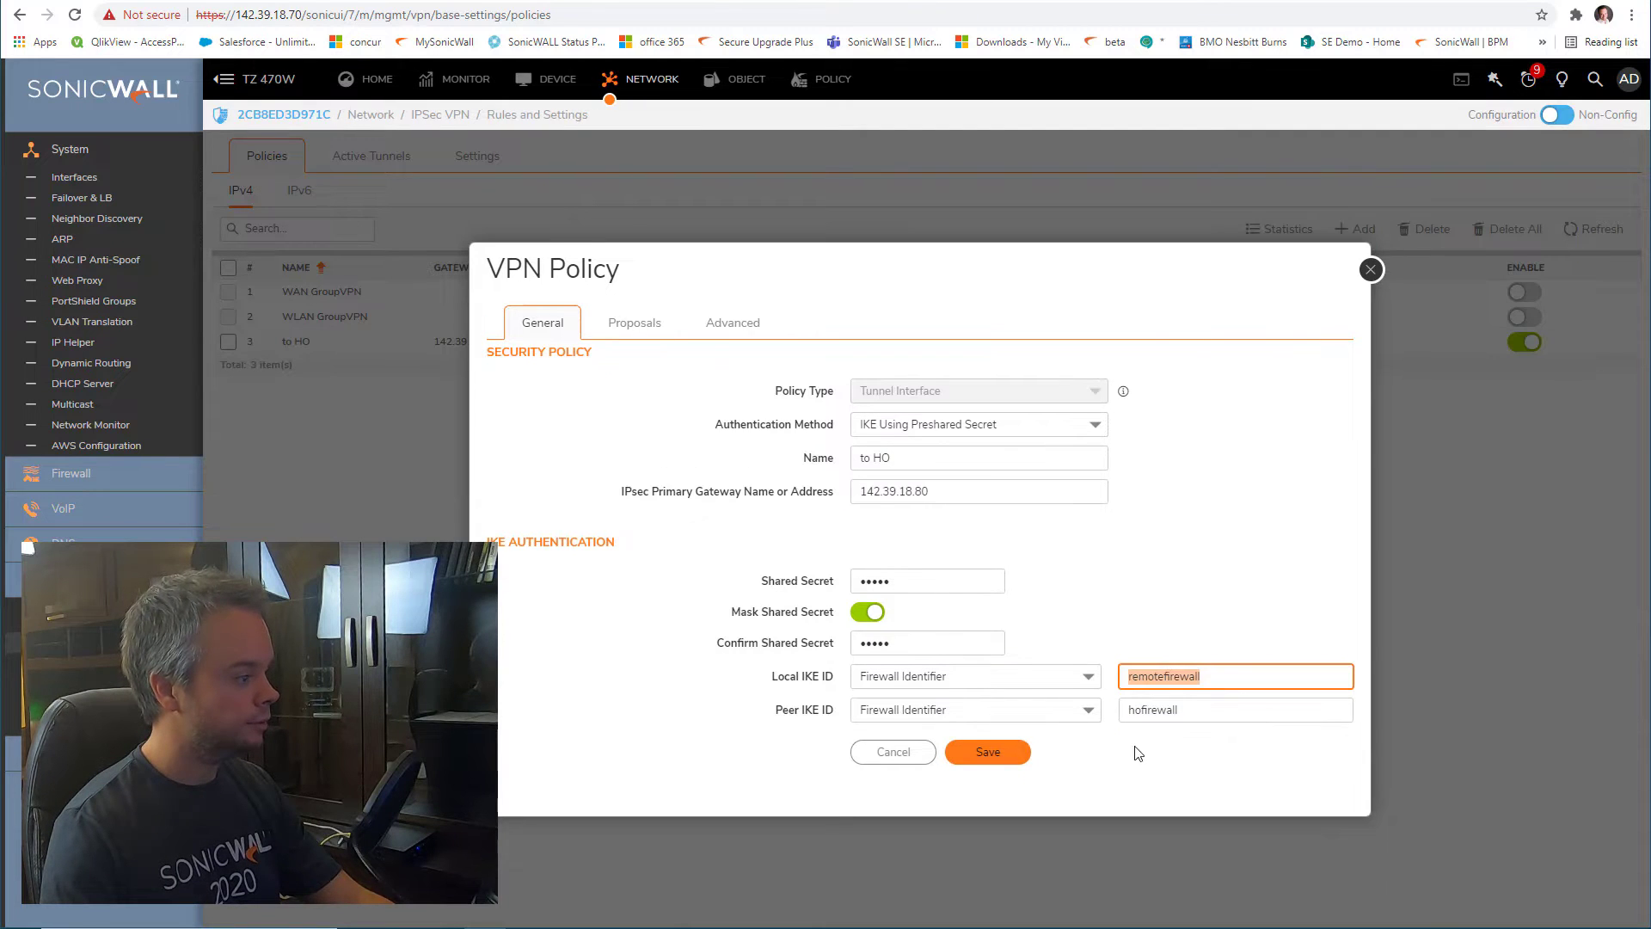
pyautogui.press('Tab')
pyautogui.press('Tab')
pyautogui.hotkey('ctrl', 'c')
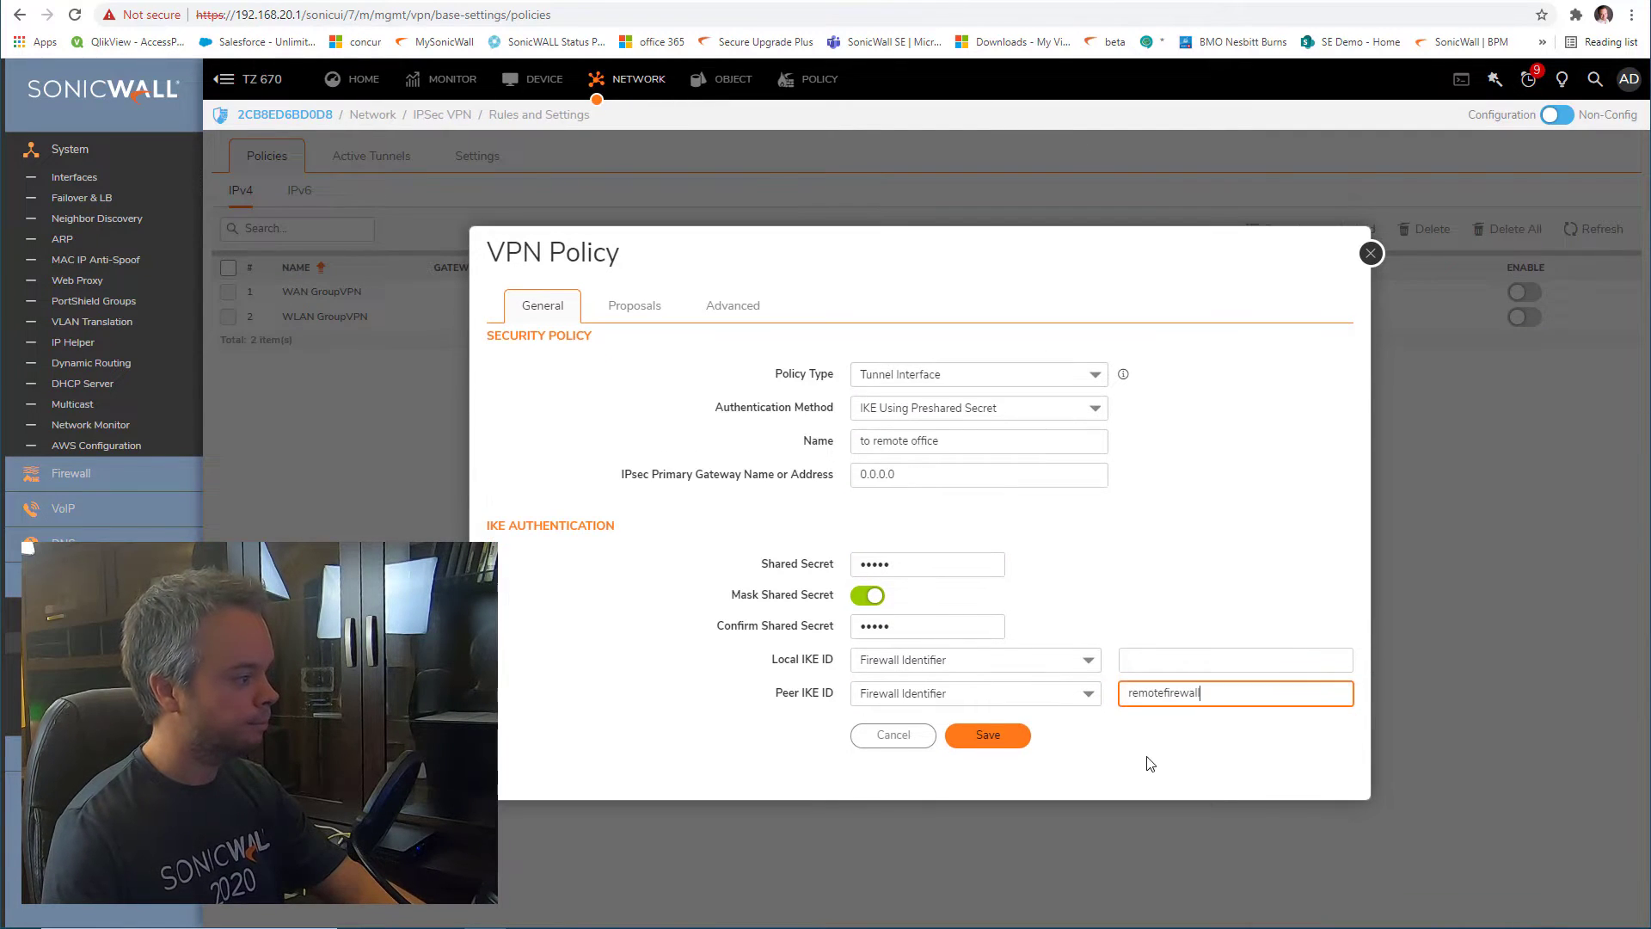
pyautogui.click(1187, 659)
pyautogui.hotkey('ctrl', 'v')
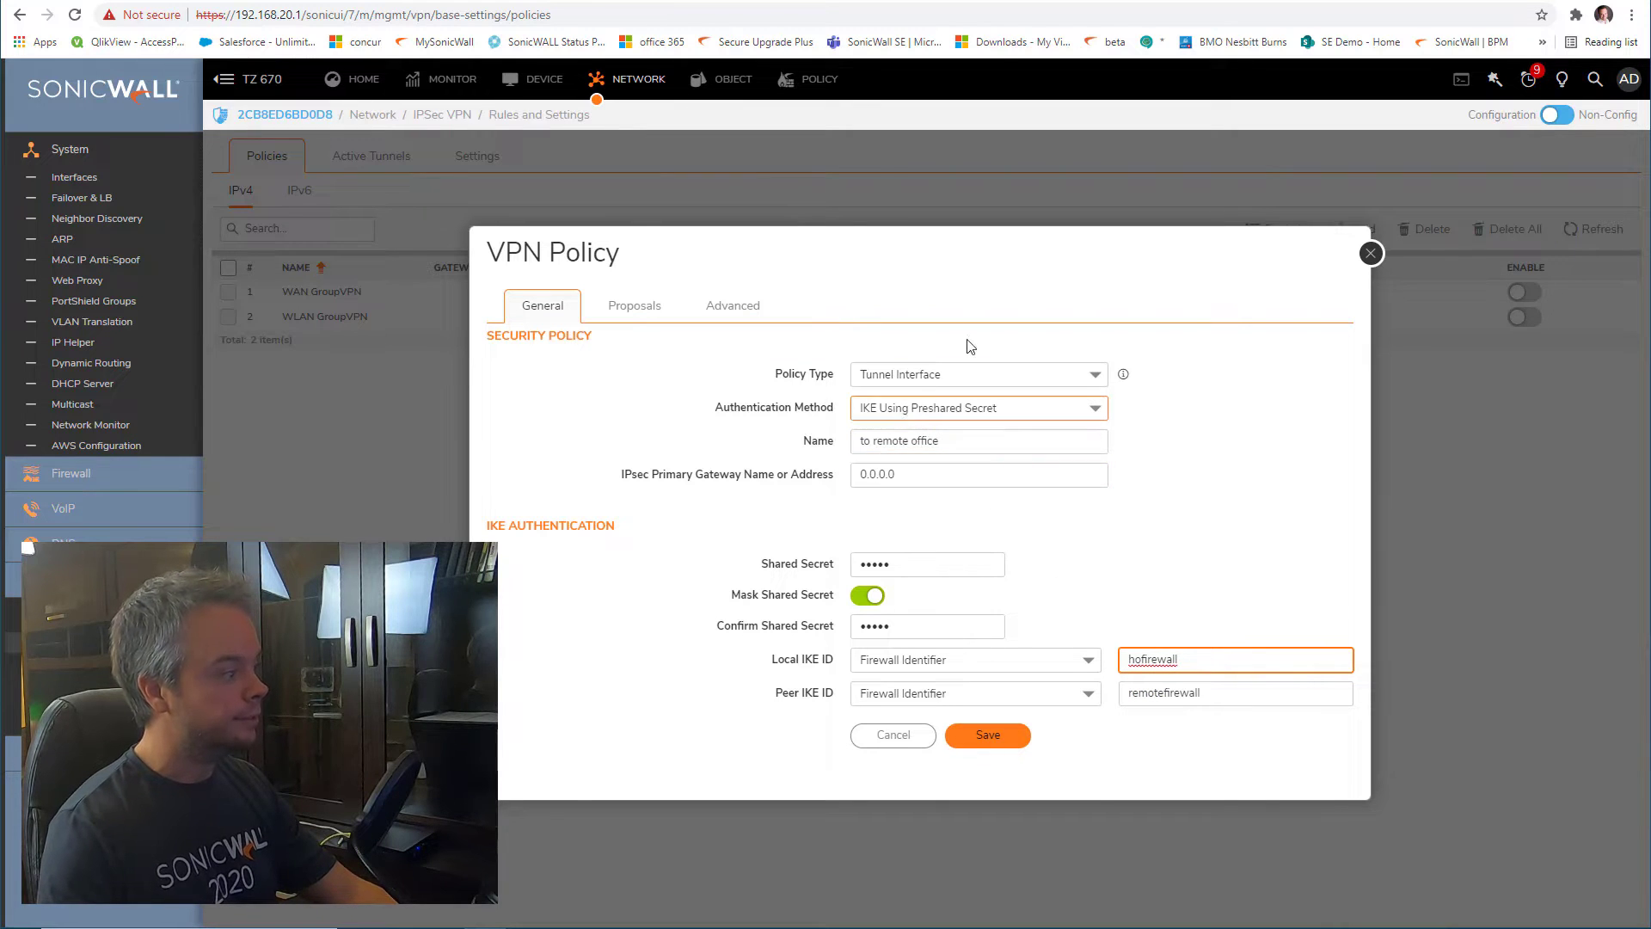
pyautogui.moveTo(930, 480); pyautogui.dragTo(807, 474)
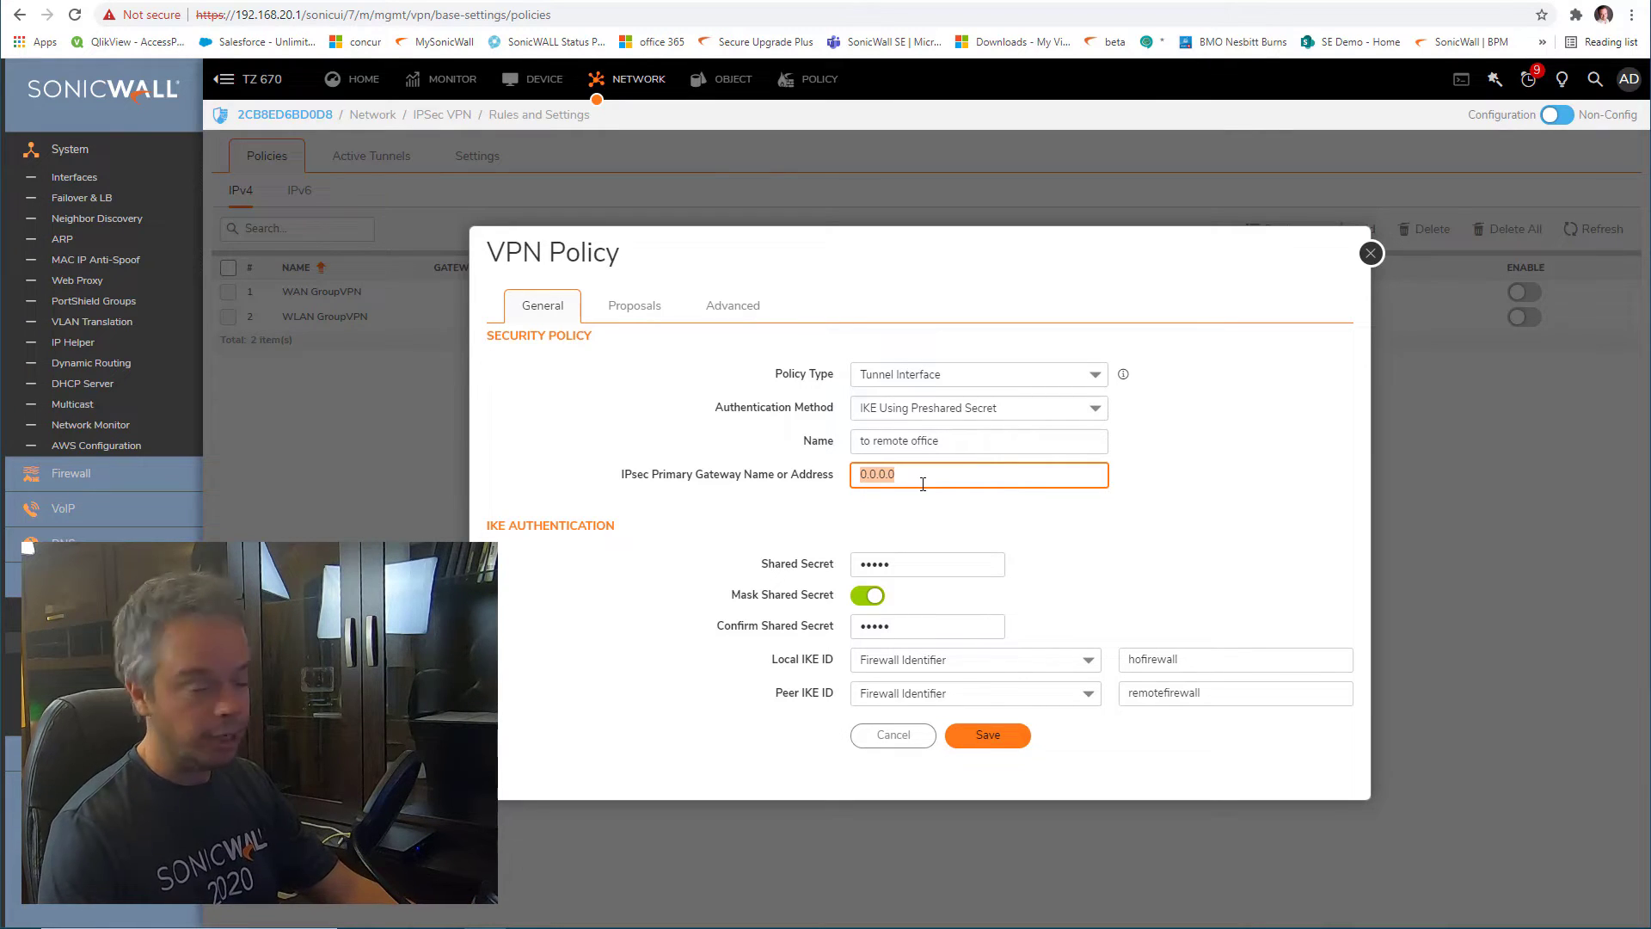
# Unmask the shared secret to check it, then mask it again
pyautogui.click(867, 594)
pyautogui.click(875, 565)
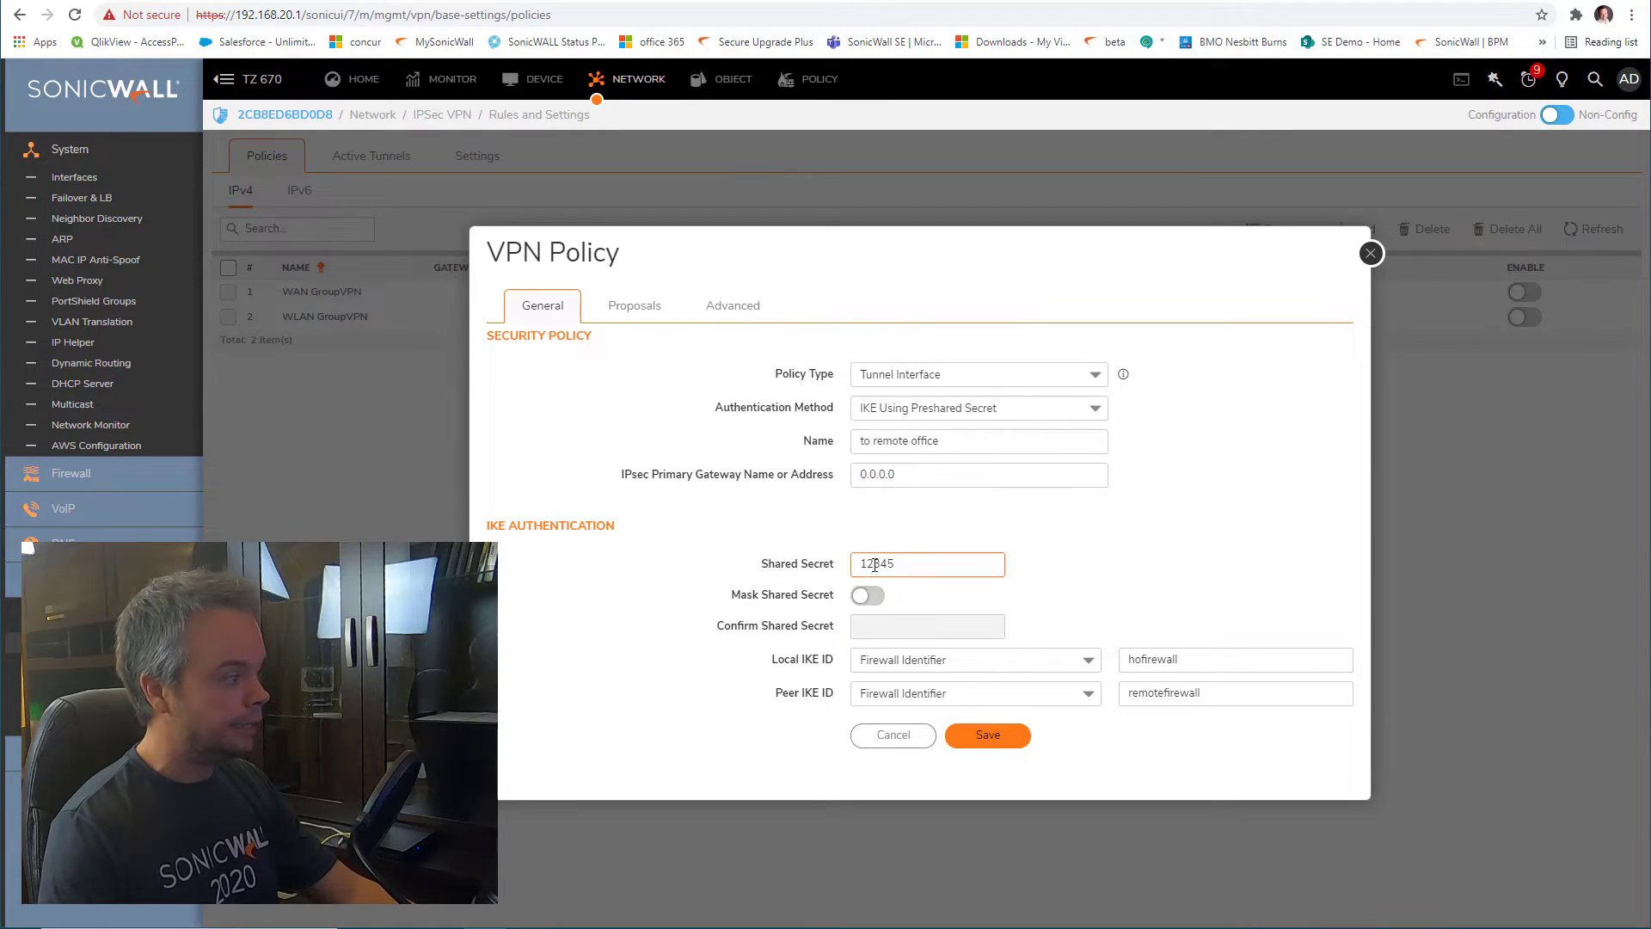
pyautogui.click(866, 599)
pyautogui.click(866, 600)
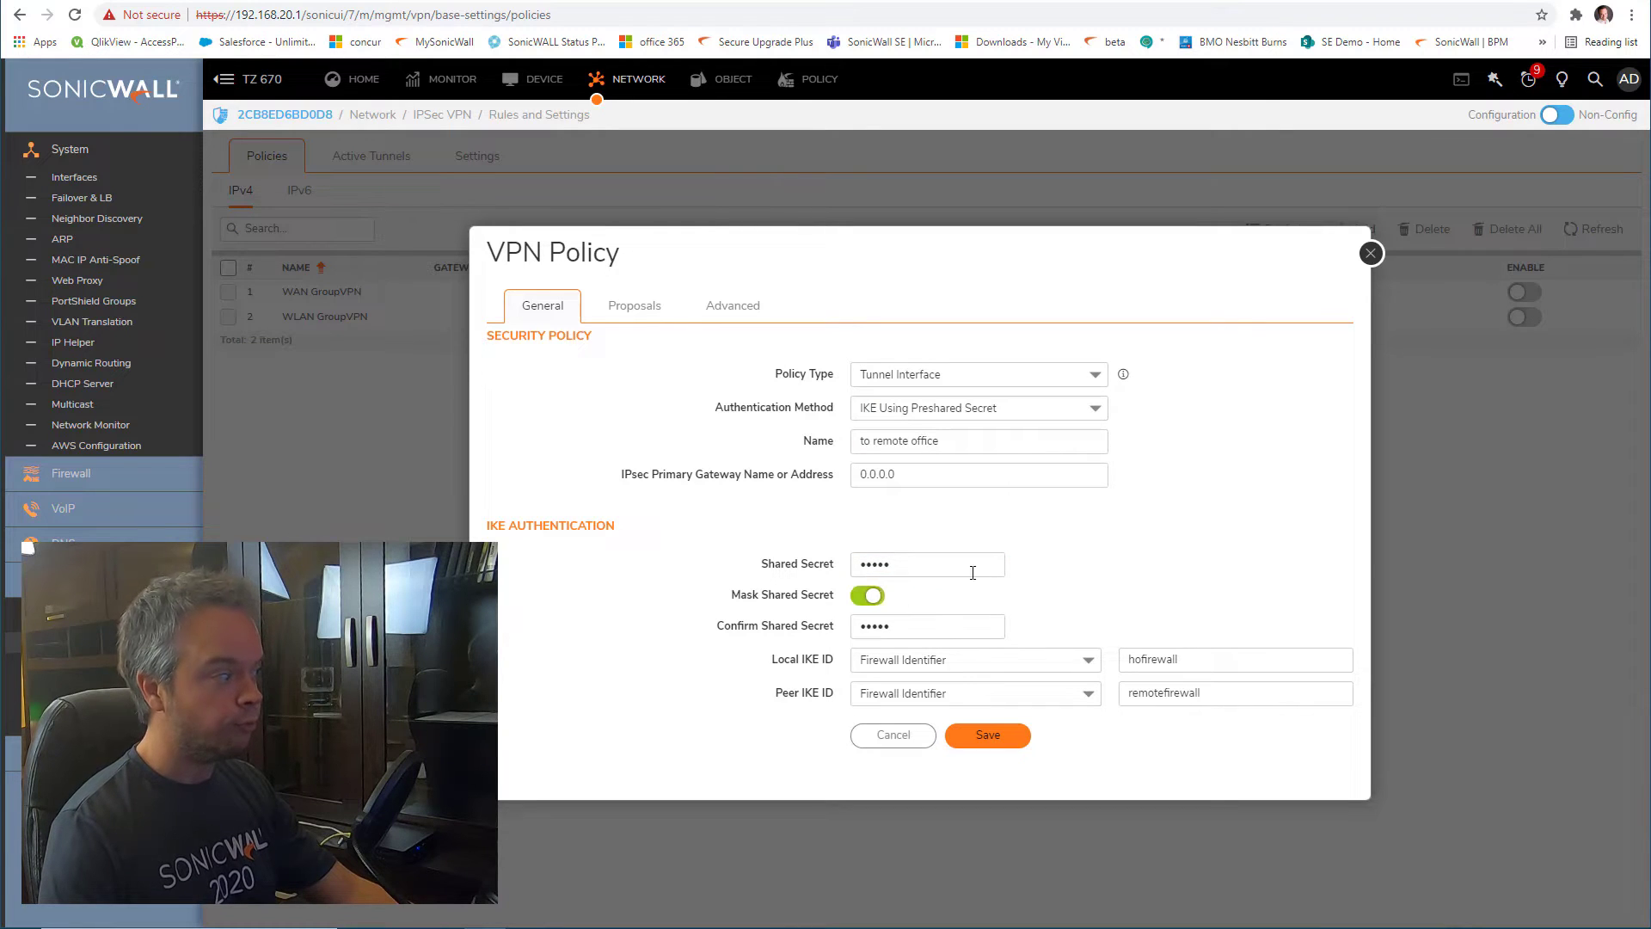
# Verify local ID 'hofirewall' and peer ID 'remotefirewall', then view the proposal settings
pyautogui.click(1188, 663)
pyautogui.click(1242, 693)
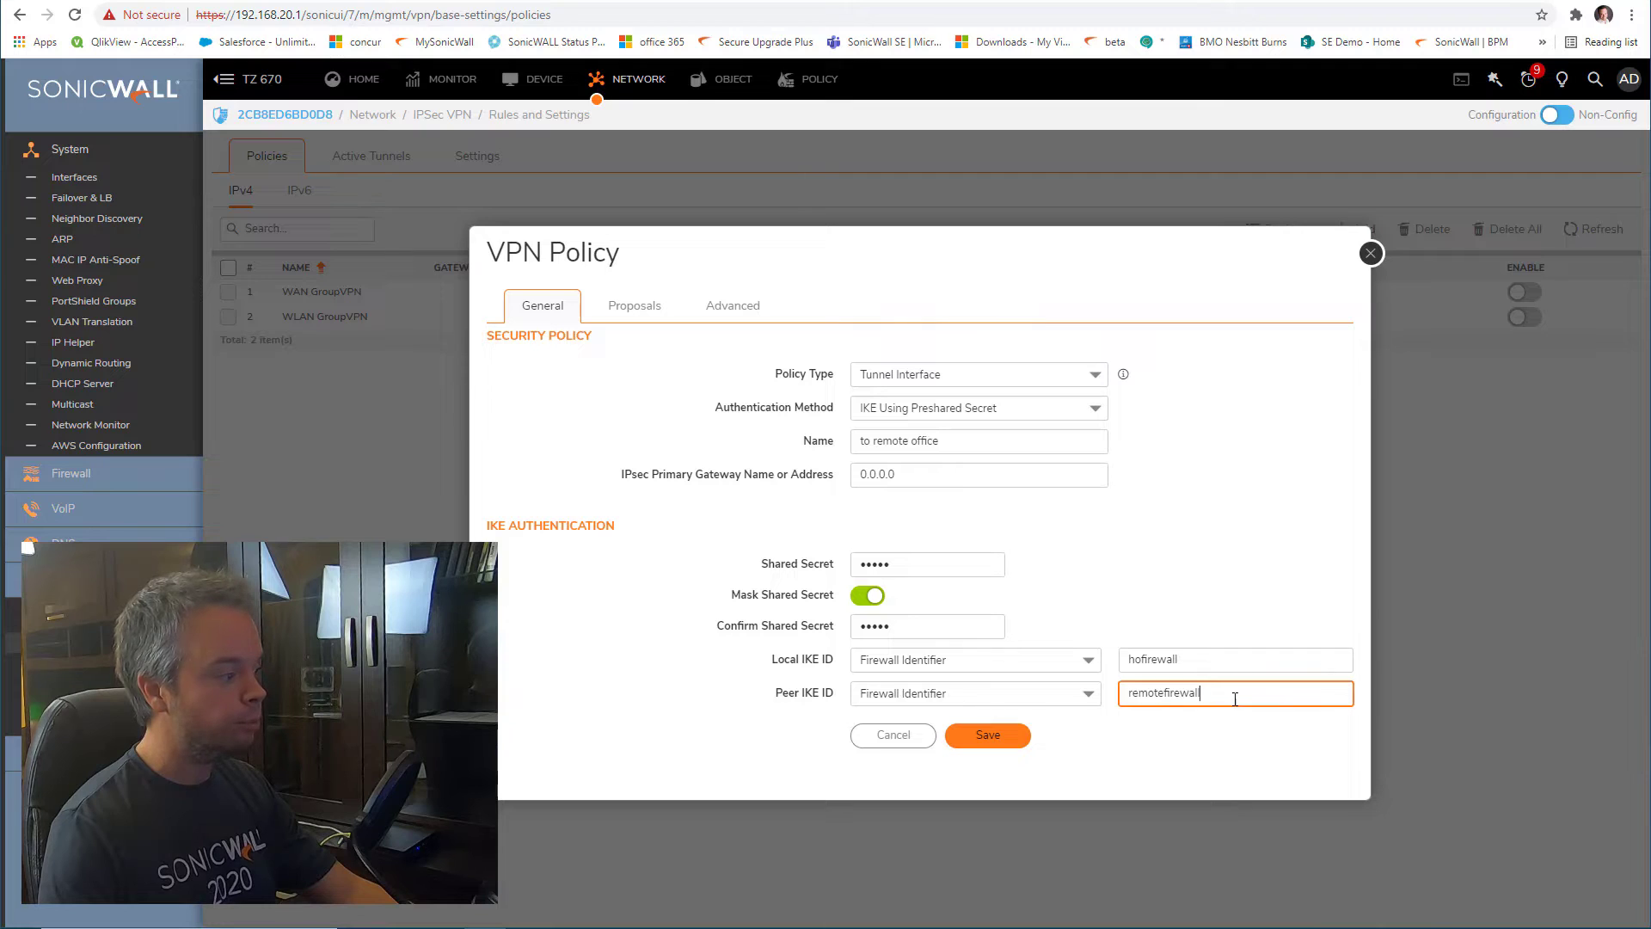
pyautogui.moveTo(1242, 693); pyautogui.dragTo(1110, 701)
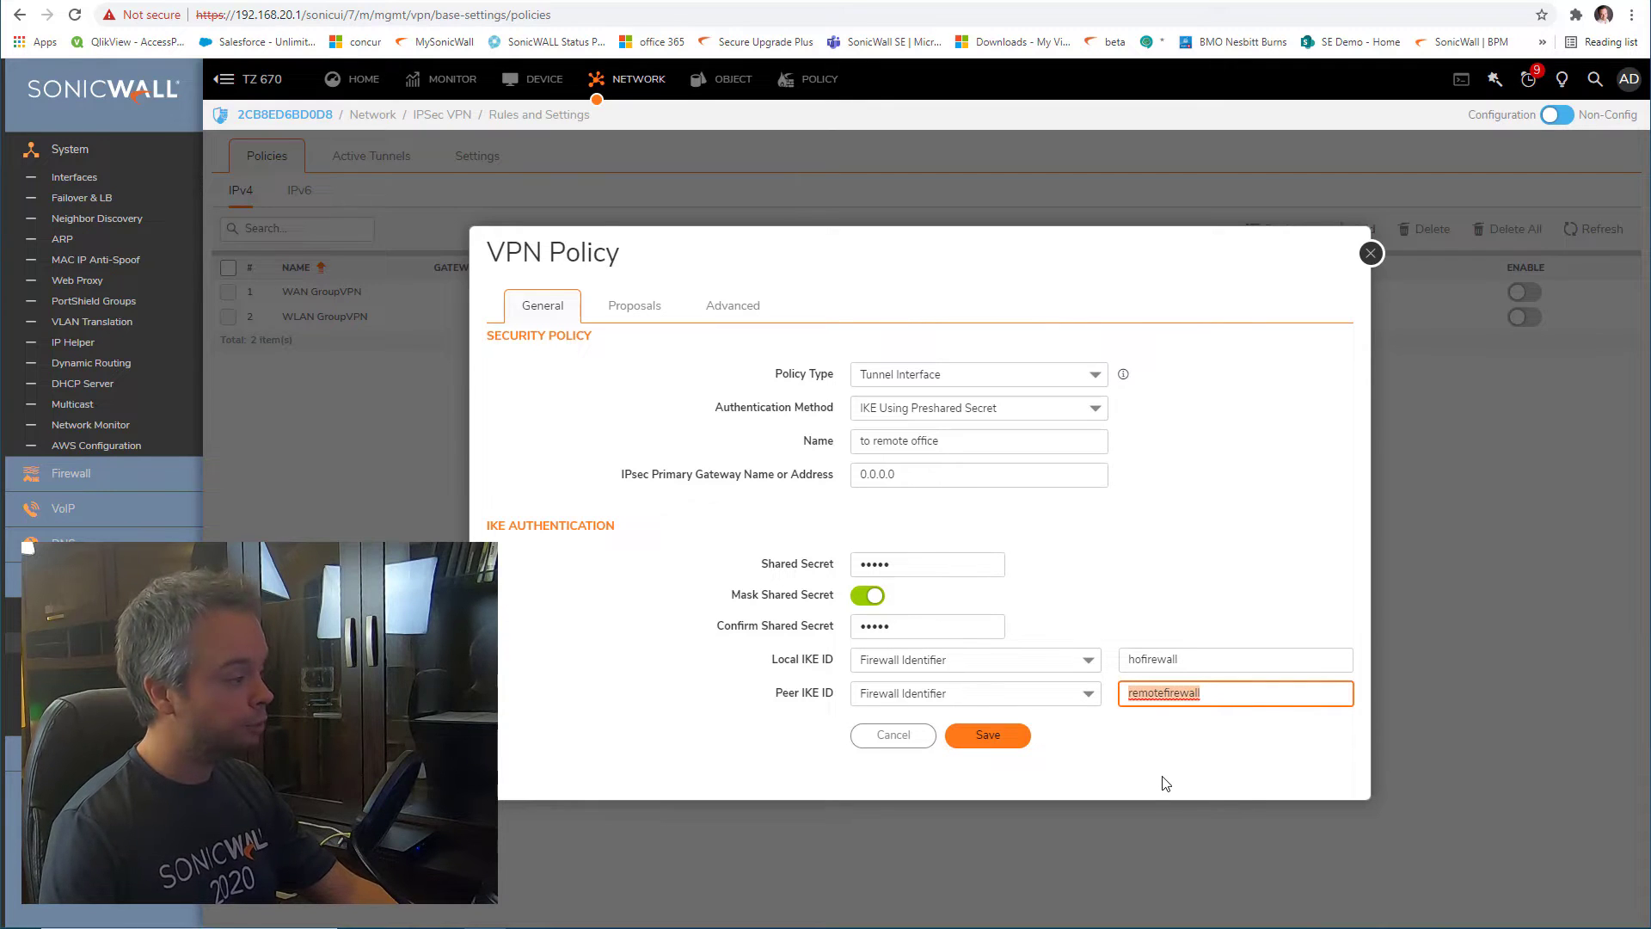
pyautogui.moveTo(1195, 659); pyautogui.dragTo(1116, 664)
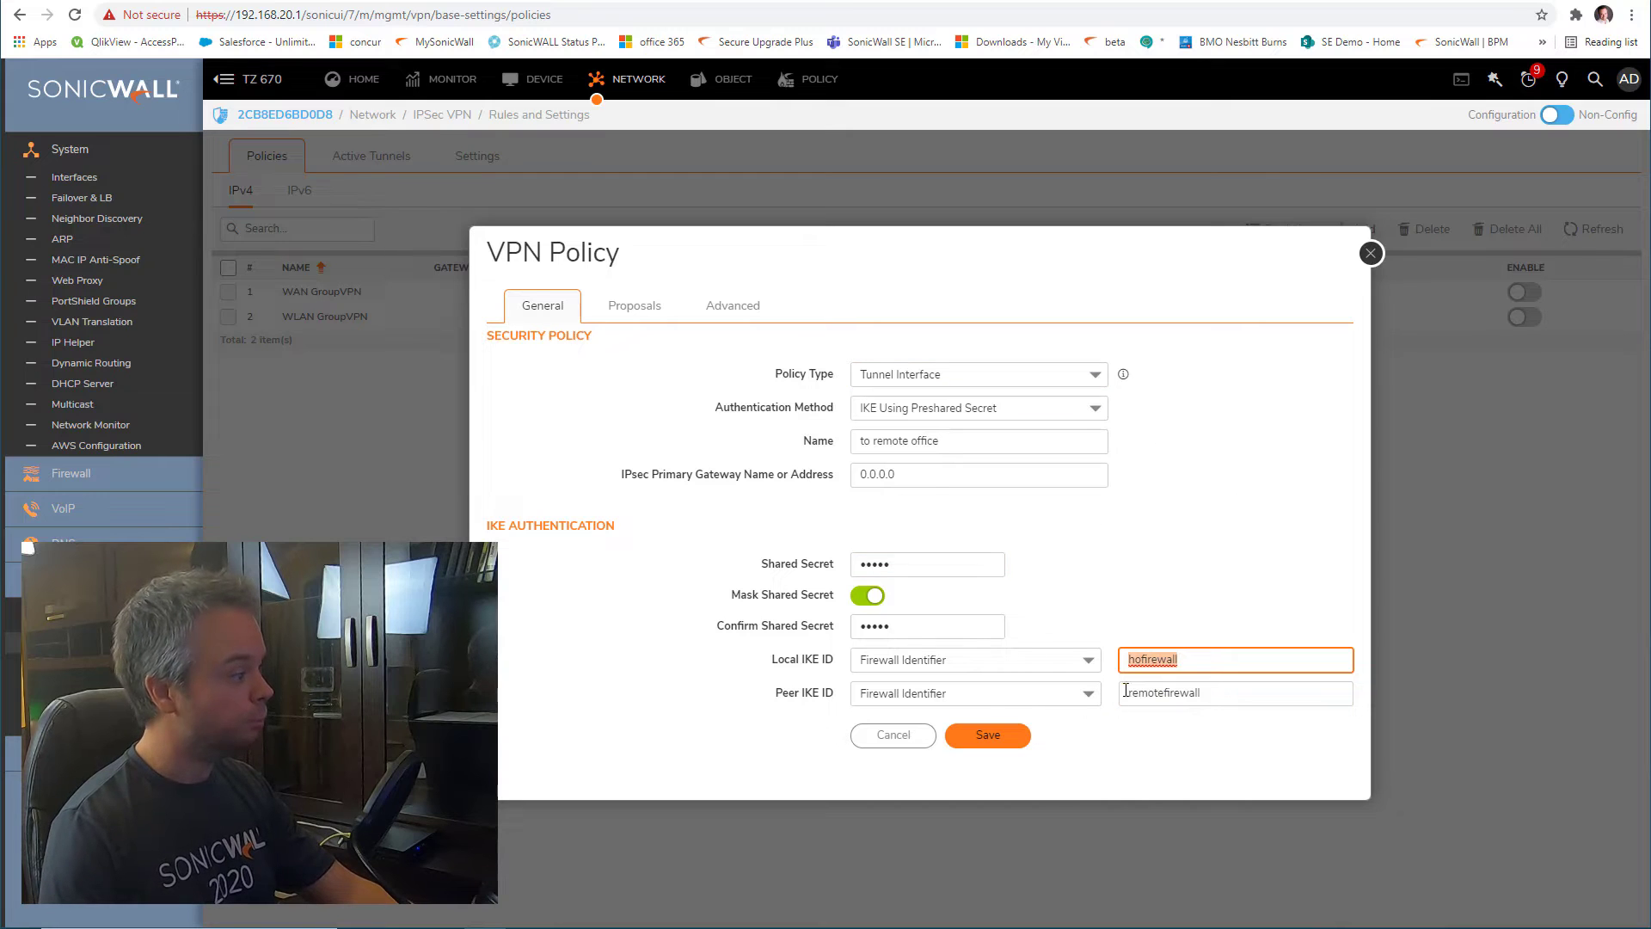
pyautogui.click(955, 564)
pyautogui.moveTo(1239, 691); pyautogui.dragTo(1092, 693)
pyautogui.moveTo(1194, 661); pyautogui.dragTo(1060, 663)
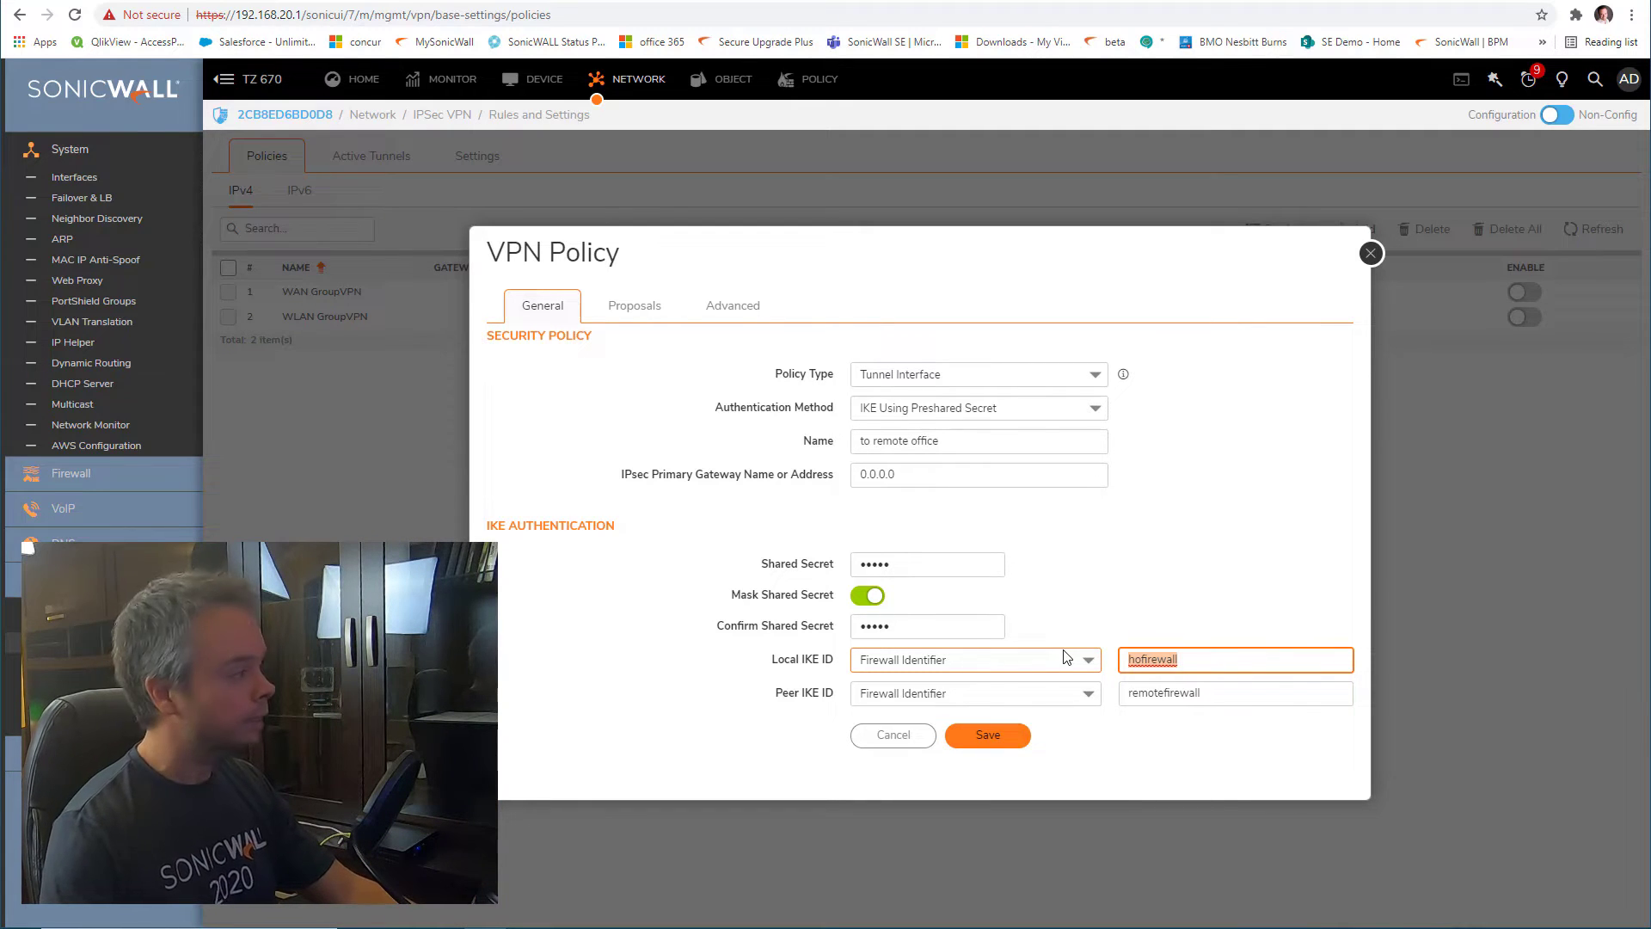
pyautogui.click(651, 315)
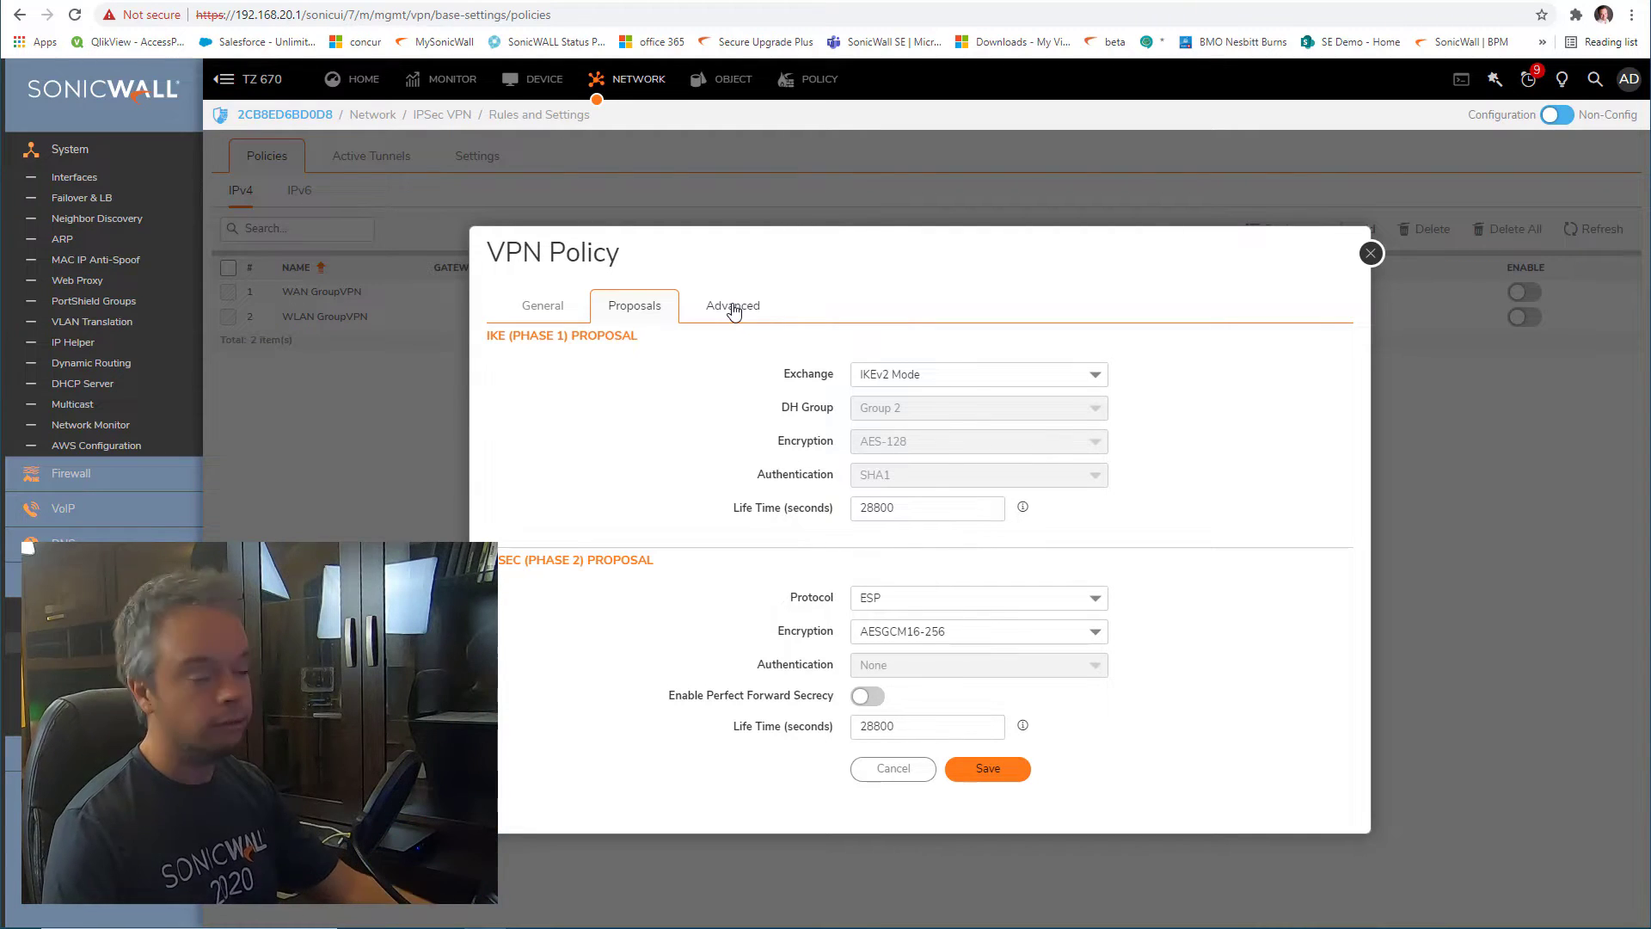
# Save the 'to remote office' policy from the bottom of the VPN Policy dialog
pyautogui.scroll(-2, 1023, 523)
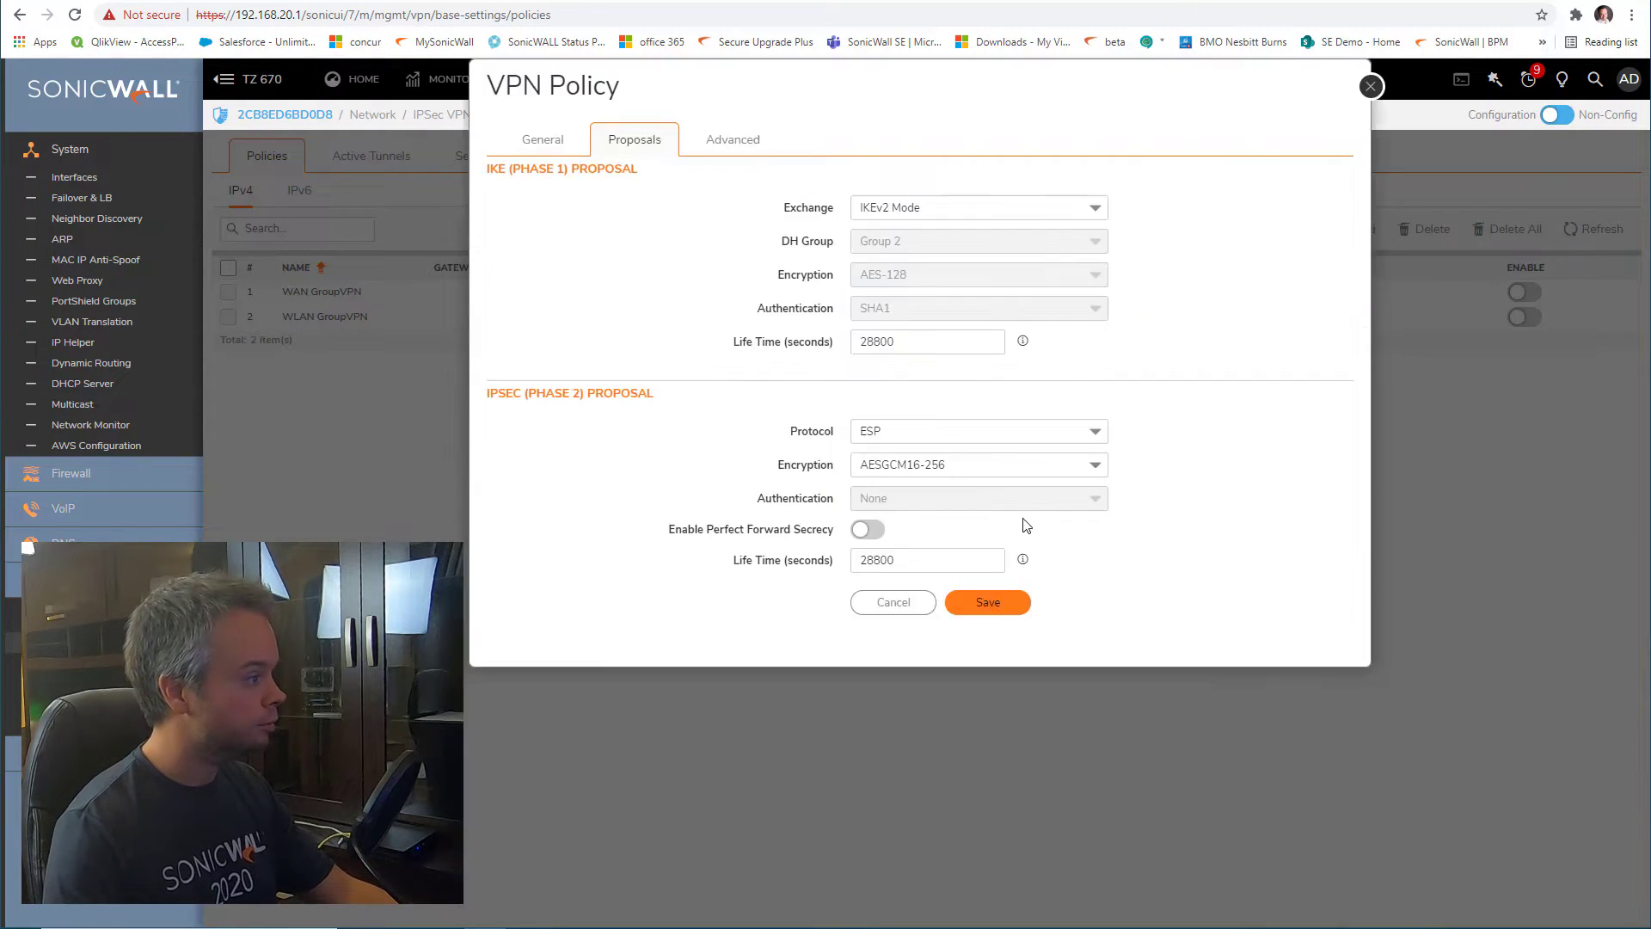
pyautogui.click(999, 608)
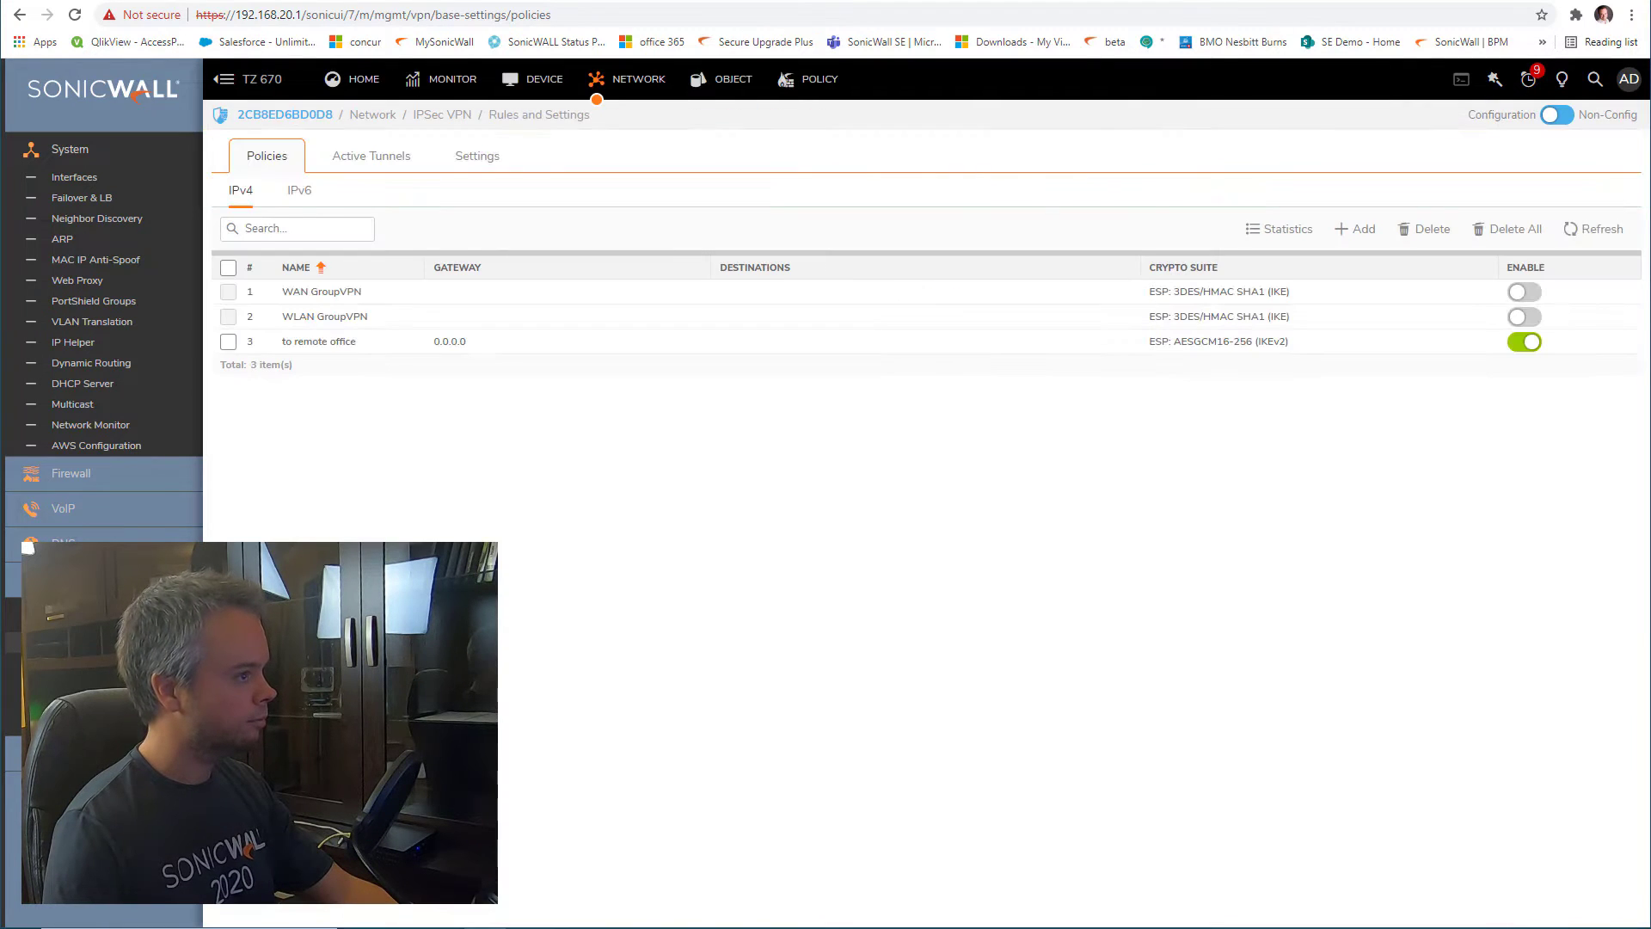
# Refresh the TZ 670 policy list and check the 'to remote office' row's status
pyautogui.click(1567, 231)
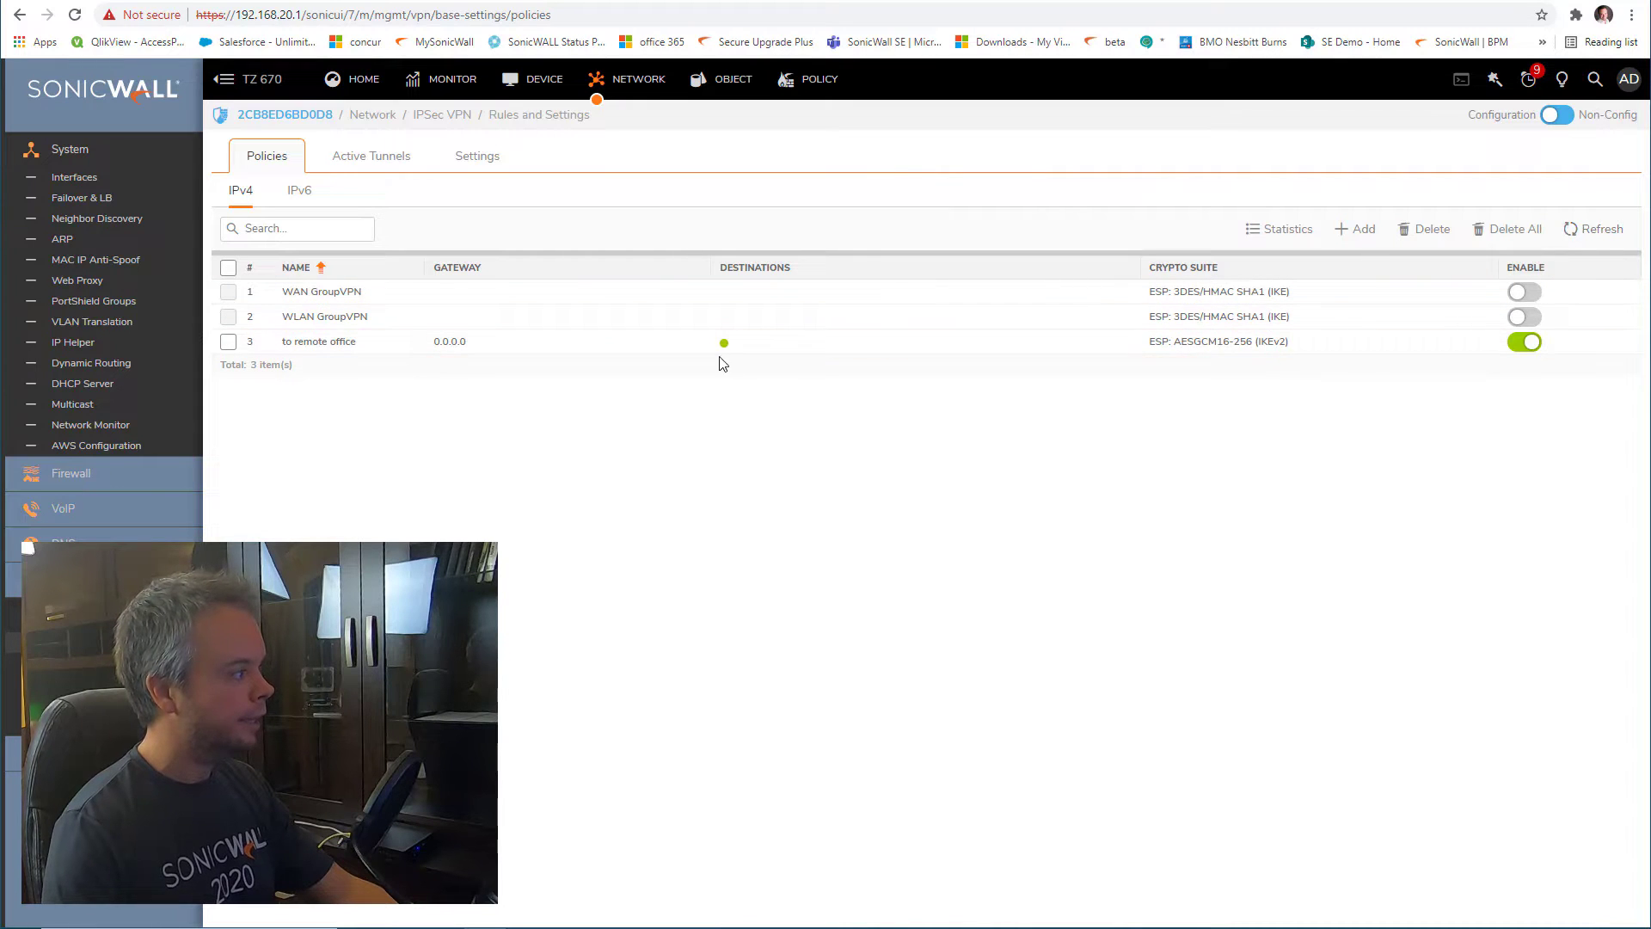
pyautogui.moveTo(728, 348)
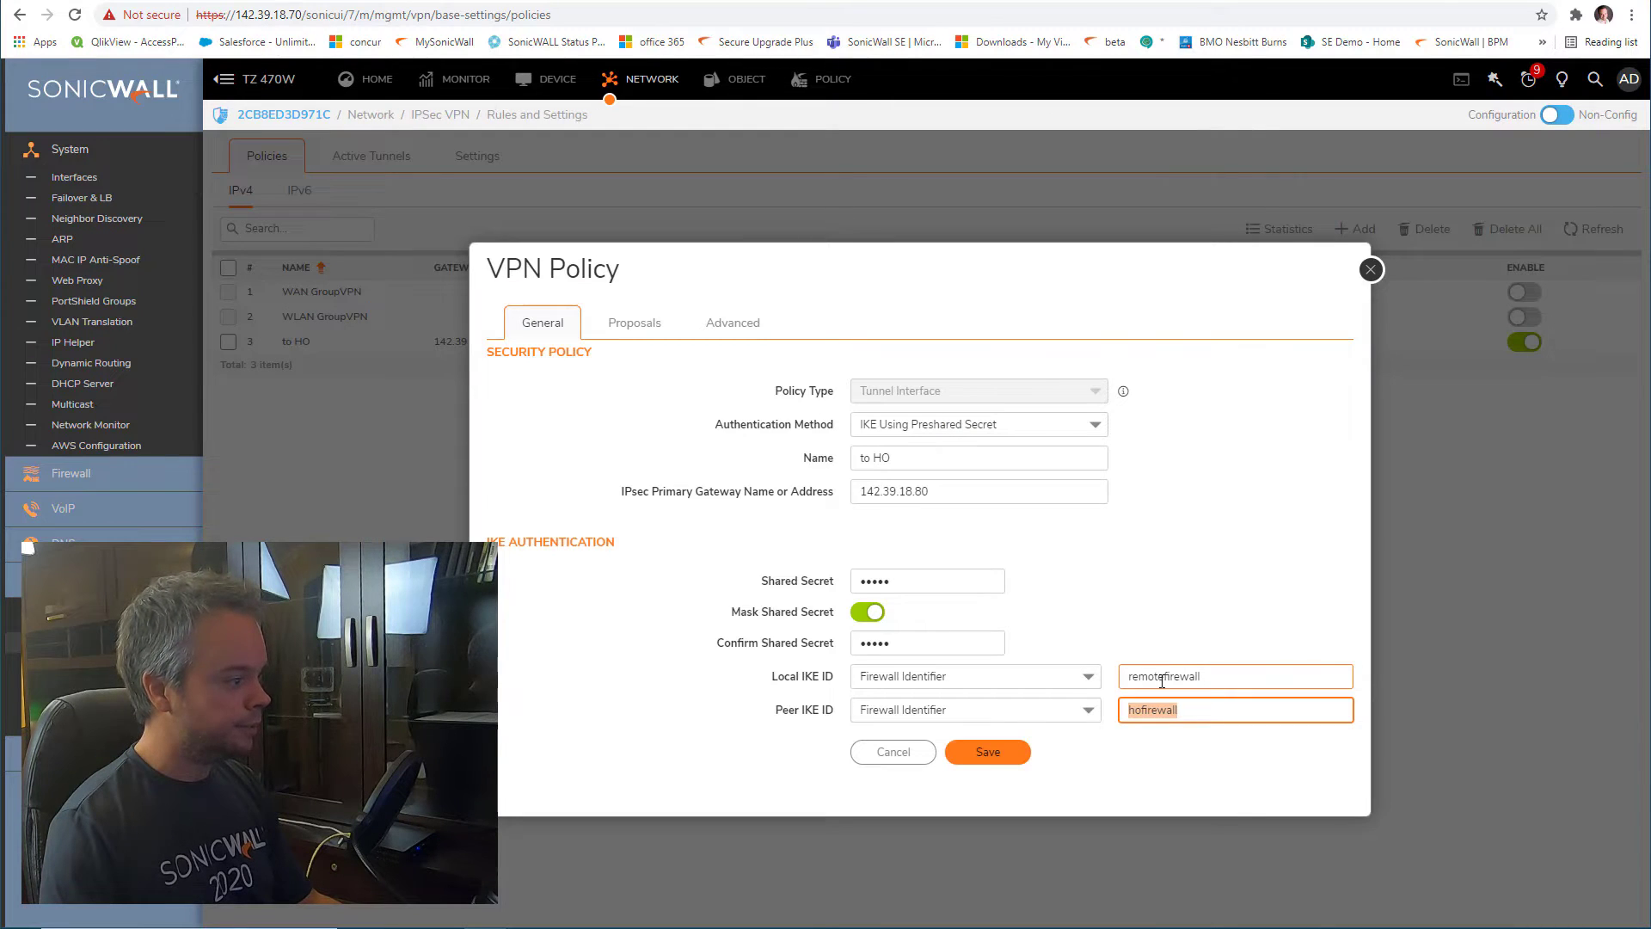
# Review the to HO policy's proposals on the TZ 470W, close it unchanged, and refresh the list
pyautogui.doubleClick(1163, 677)
pyautogui.click(635, 323)
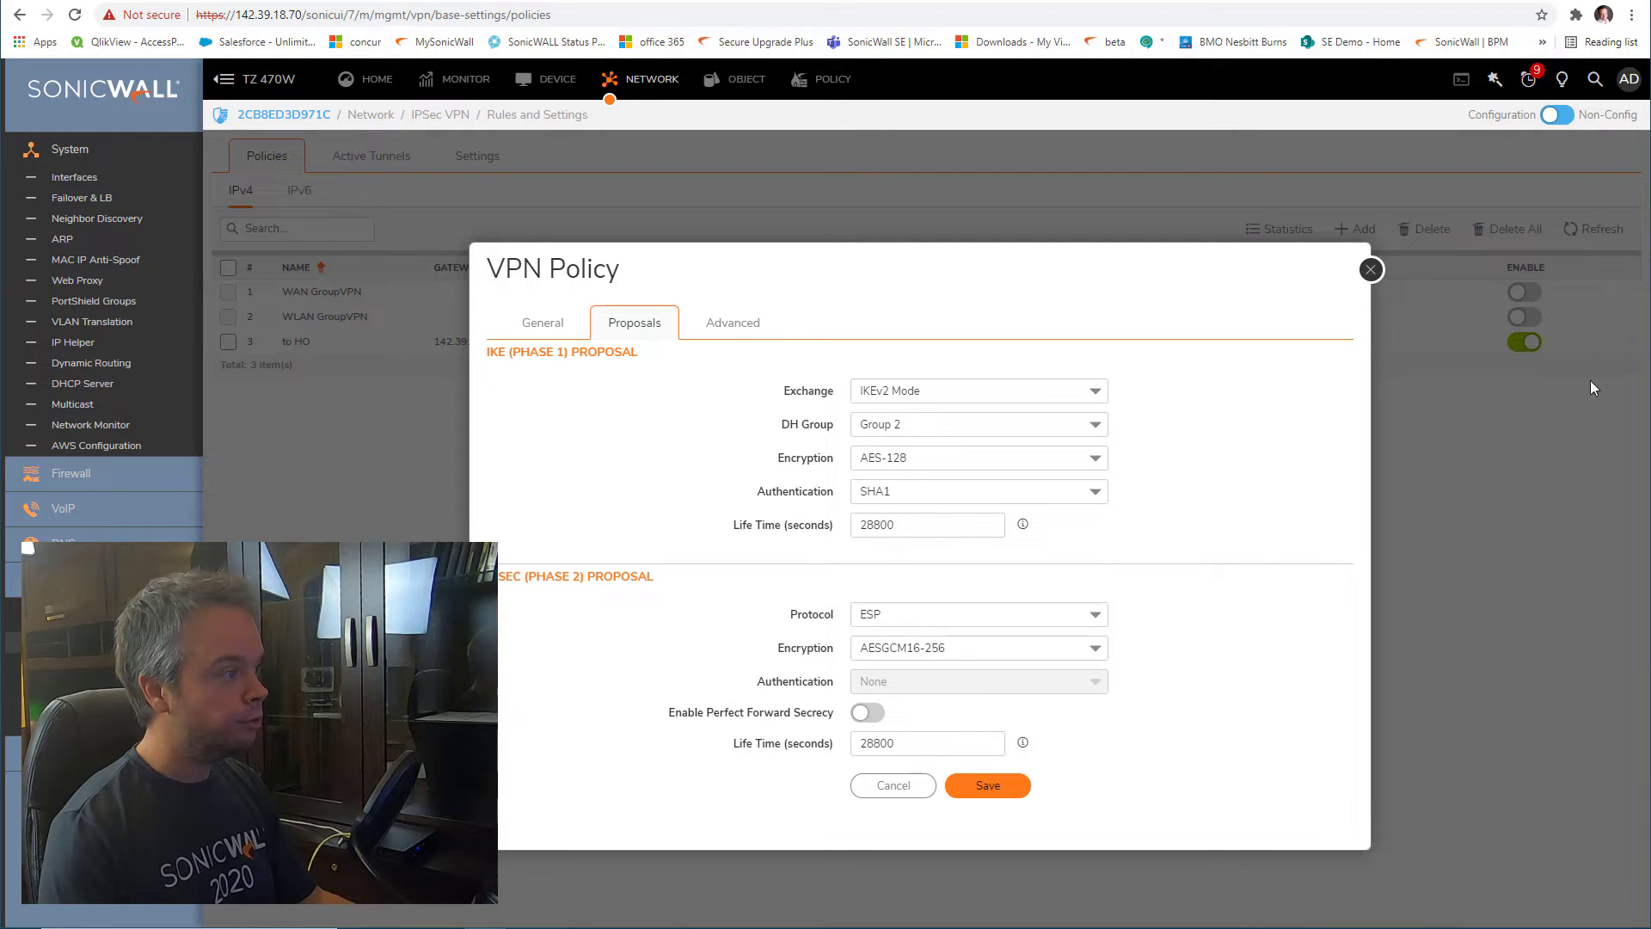
pyautogui.click(1371, 269)
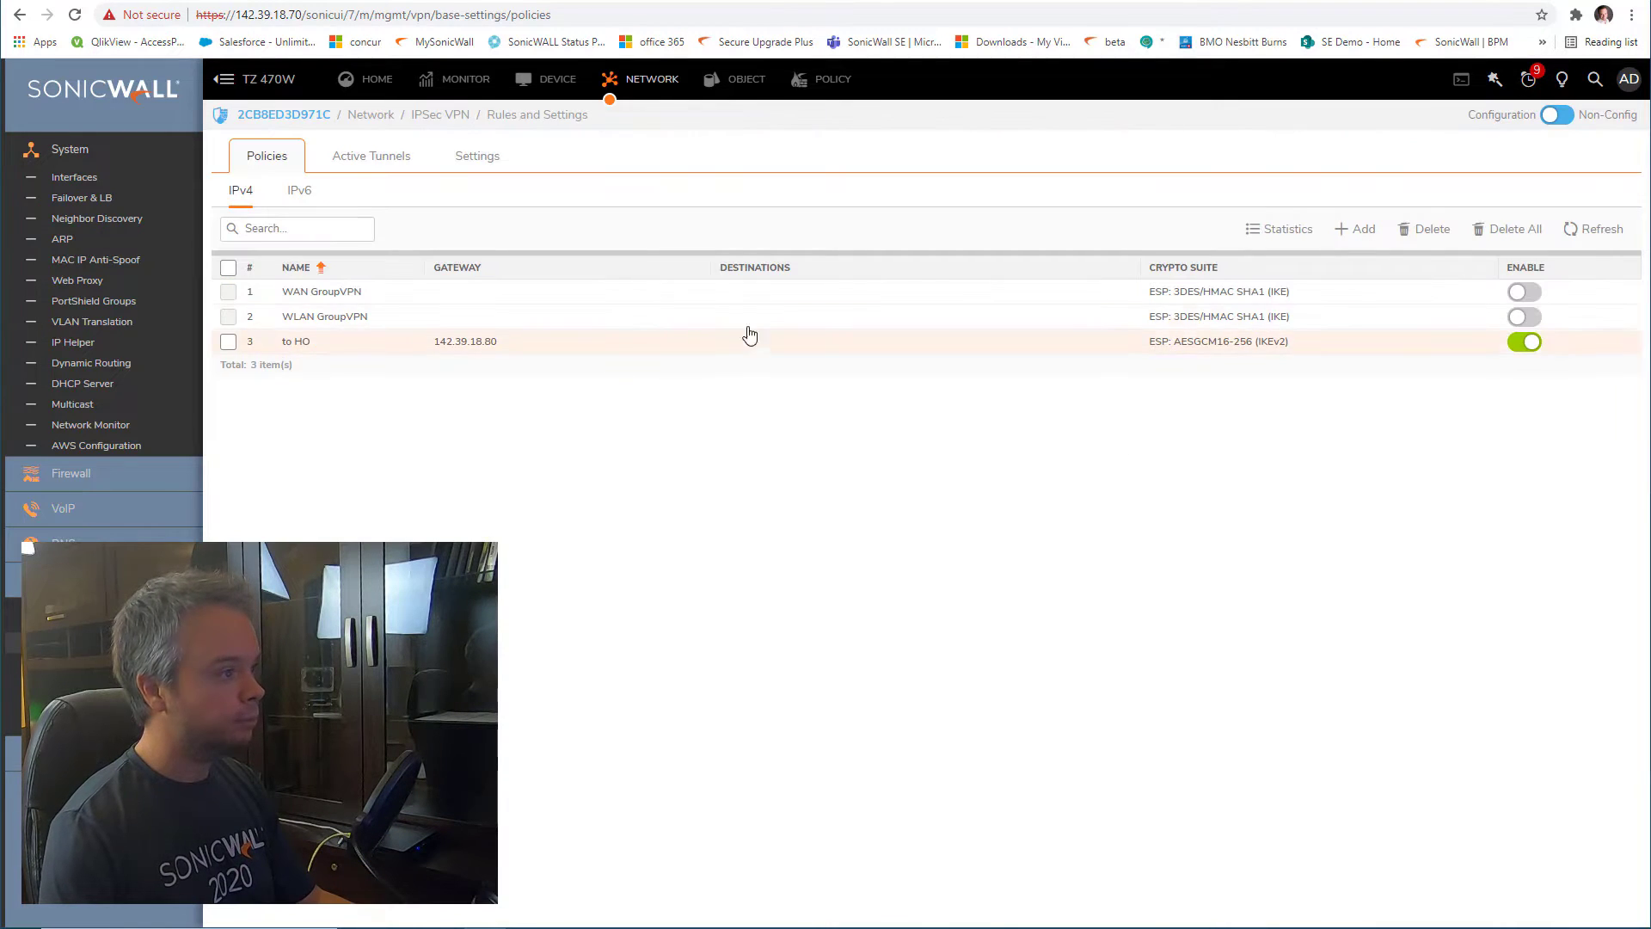
pyautogui.click(1605, 233)
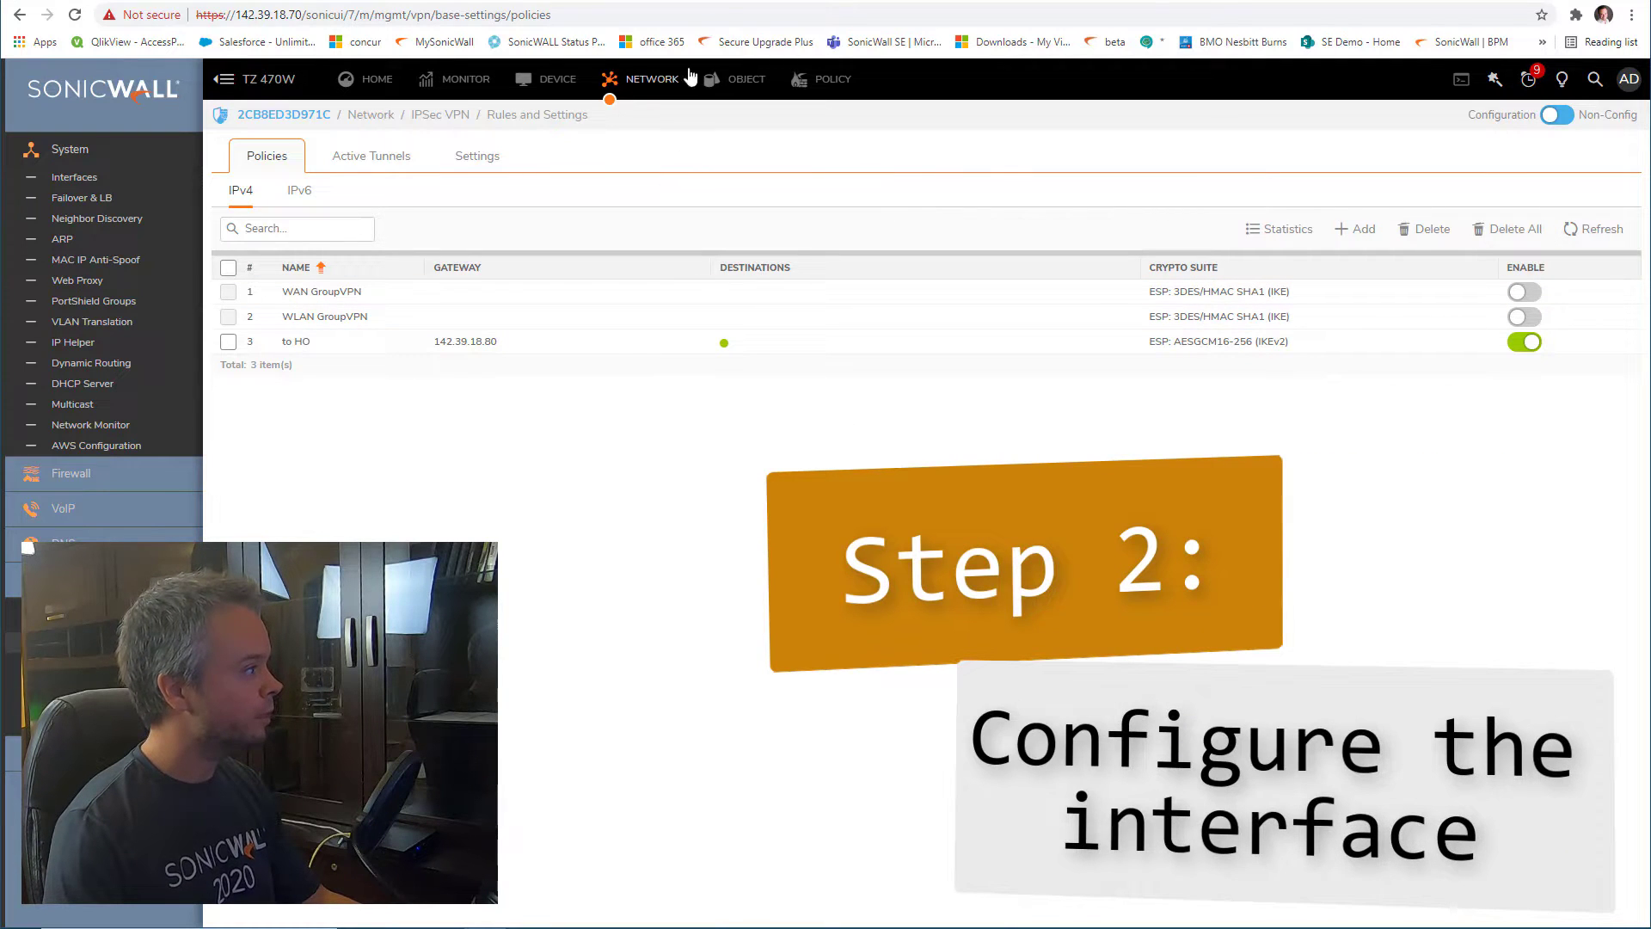
# Start a new VPN tunnel interface on the TZ 470W bound to the to HO policy
pyautogui.click(89, 178)
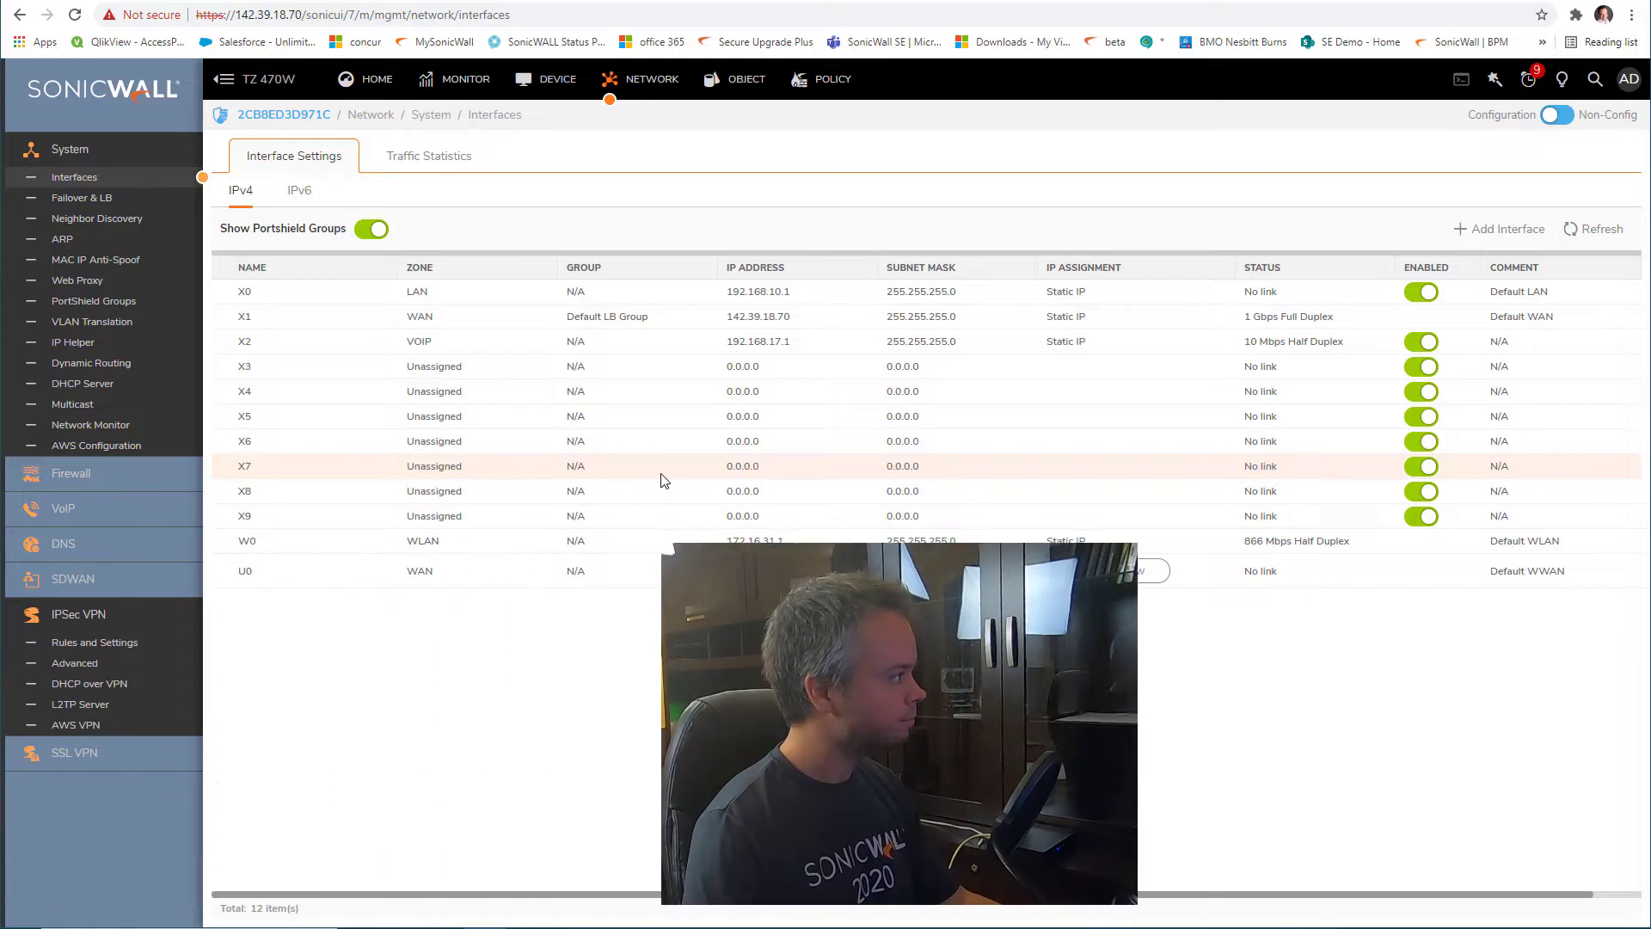
pyautogui.moveTo(310, 79); pyautogui.dragTo(257, 79)
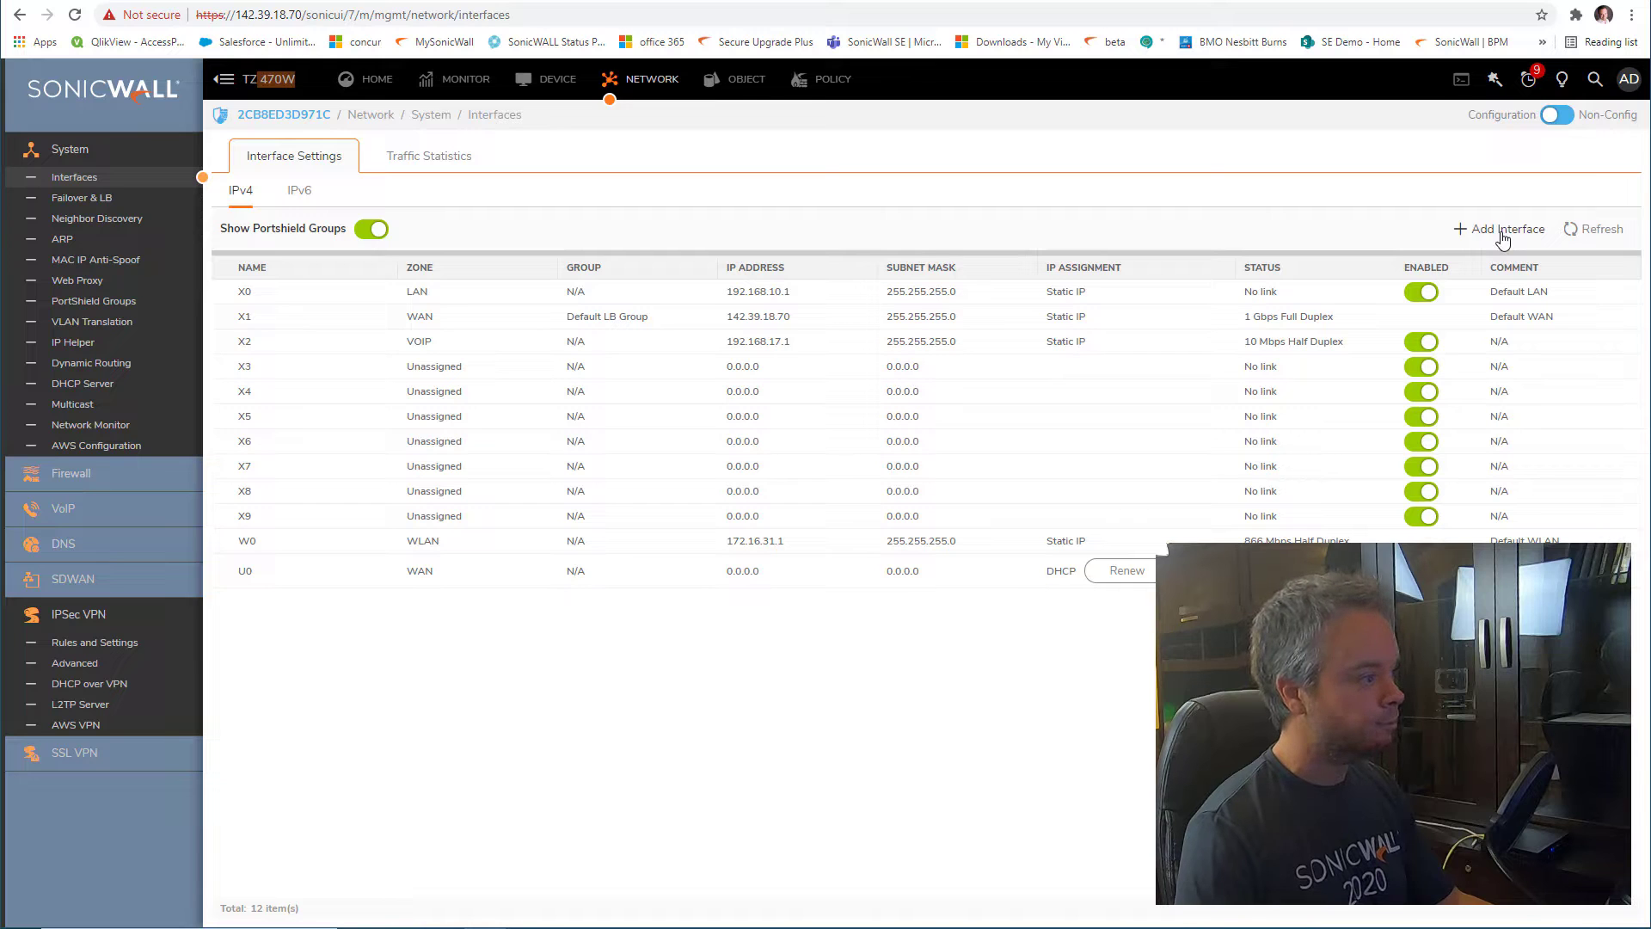
pyautogui.click(1502, 233)
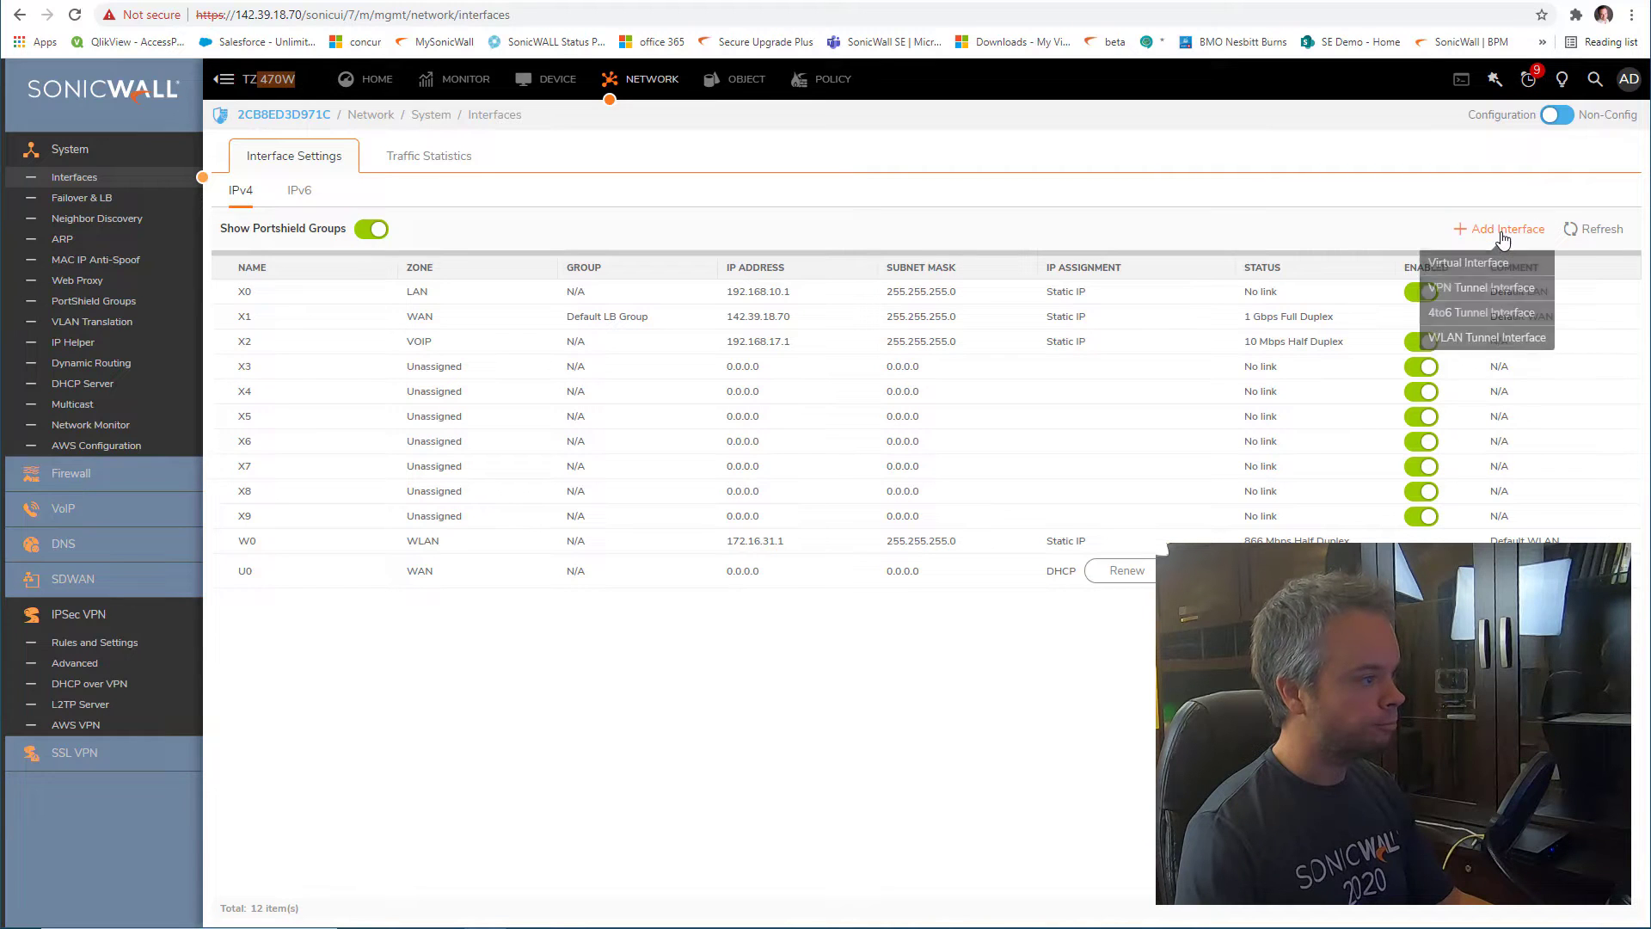
pyautogui.click(1515, 296)
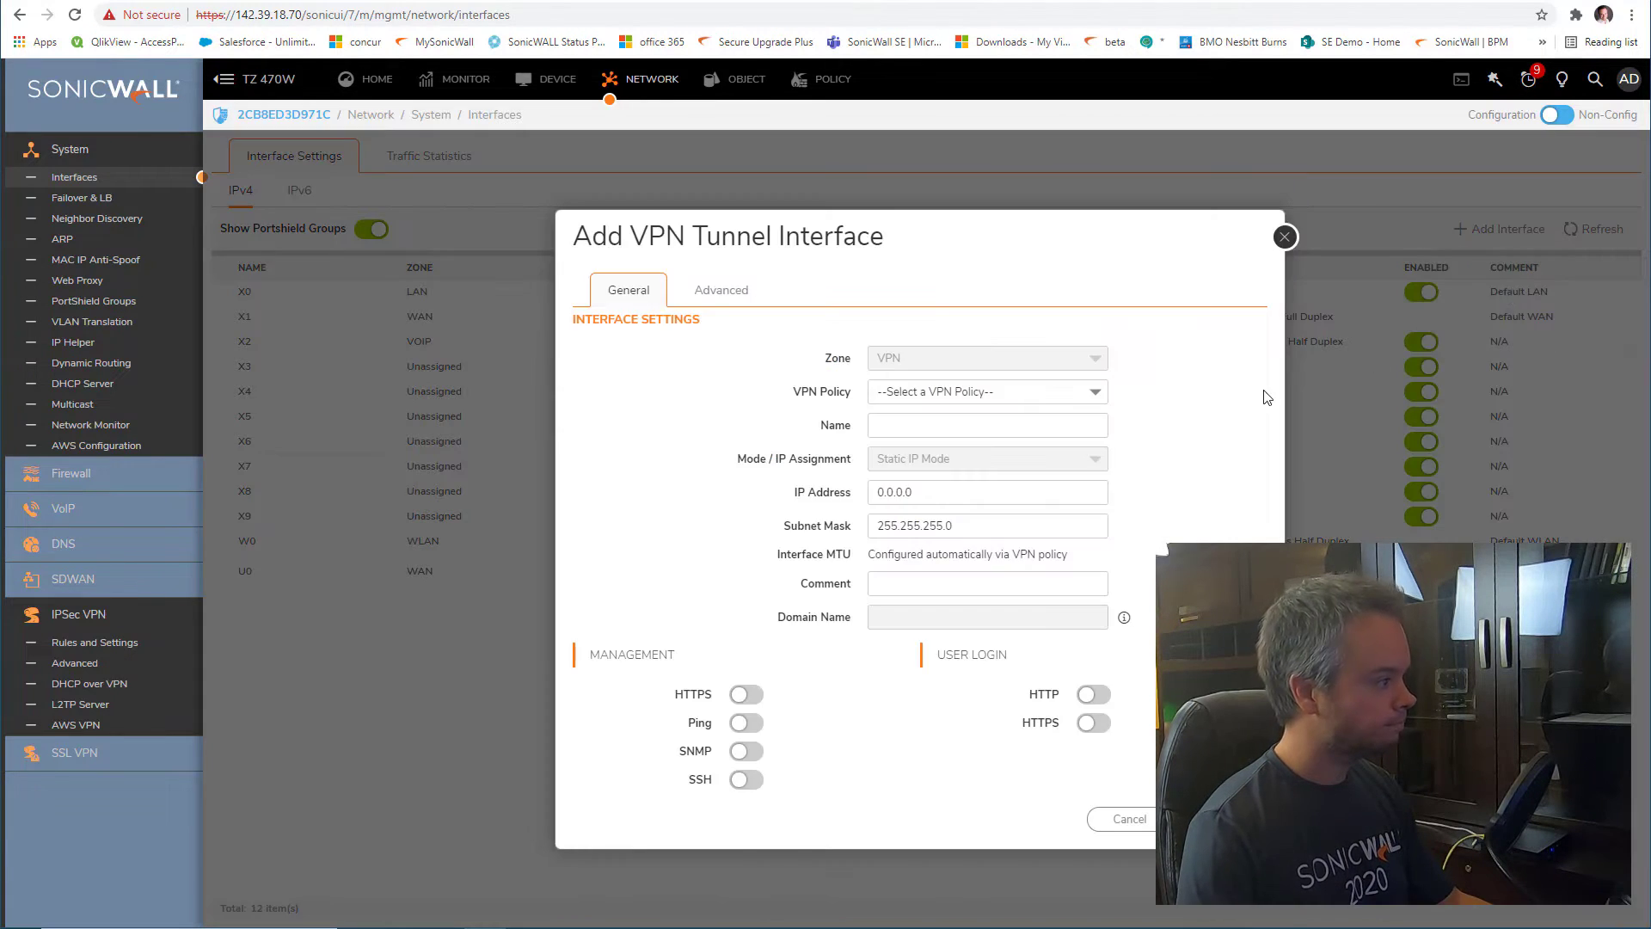
pyautogui.click(1035, 393)
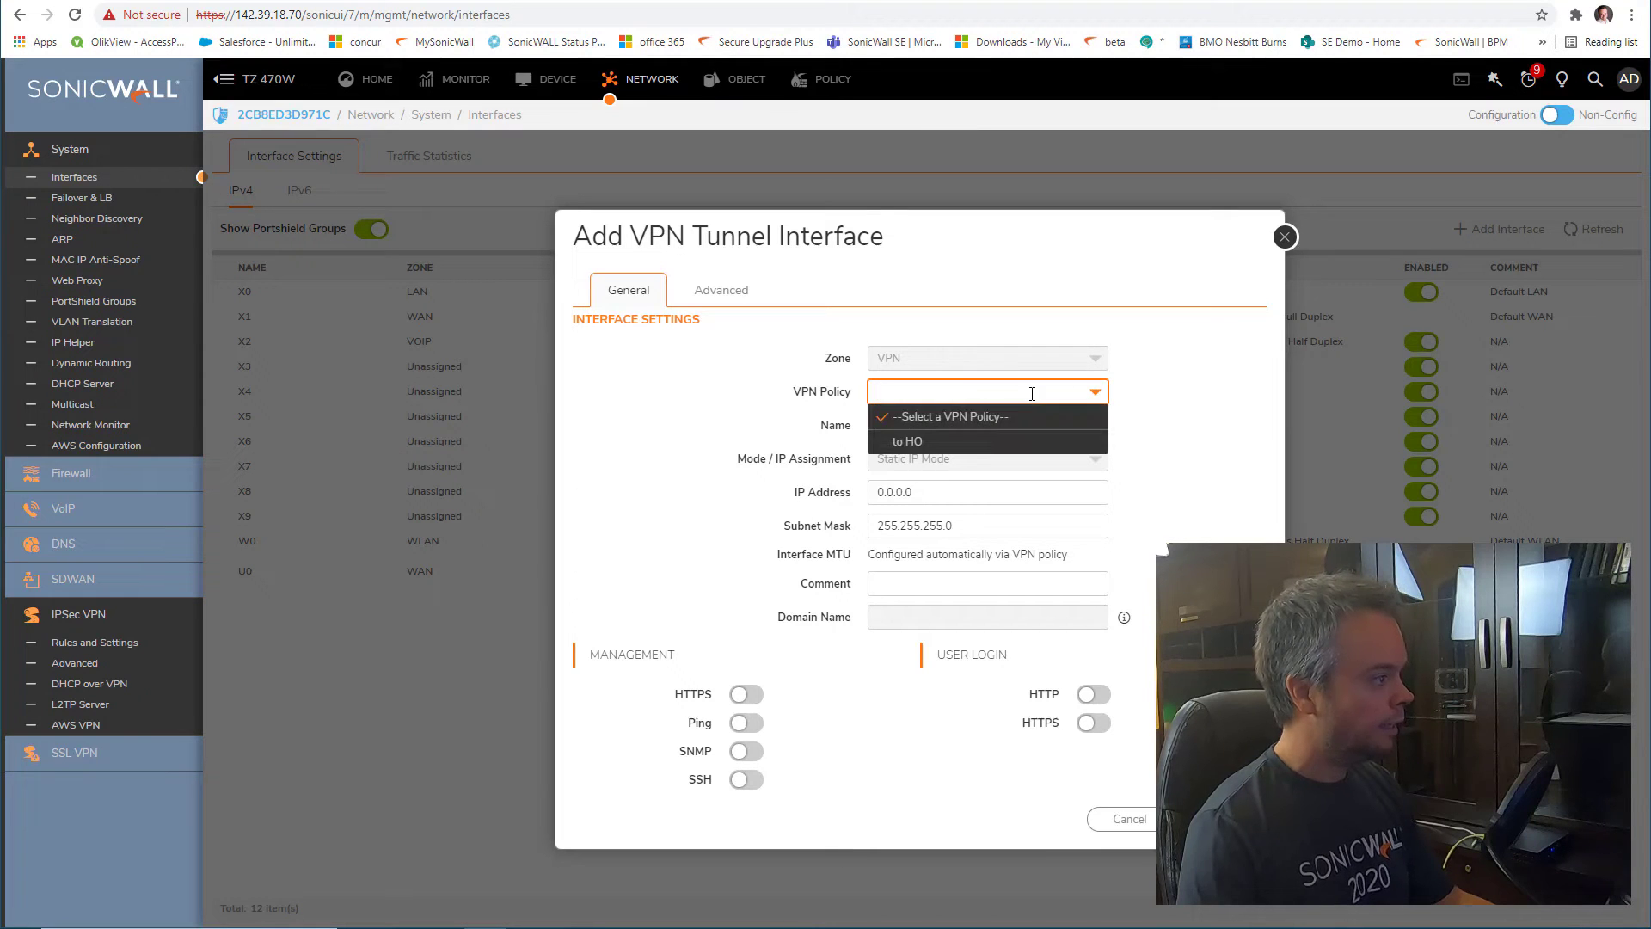
pyautogui.click(953, 443)
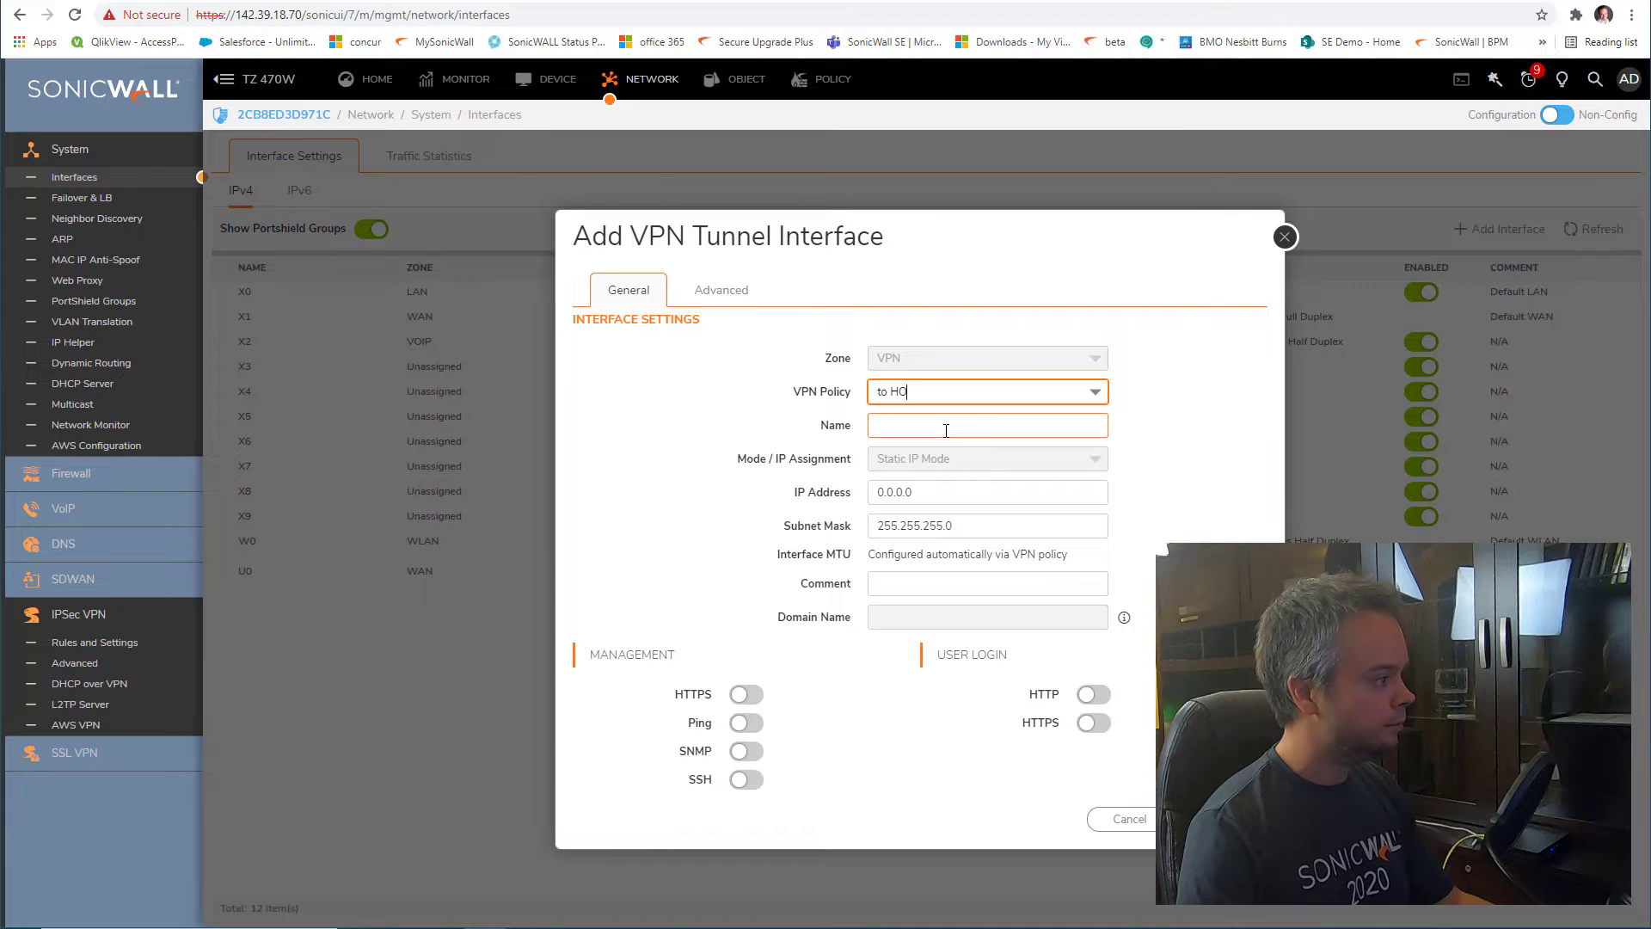
# Name it 'to HO' with IP 172.17.1.1, allowing HTTPS and Ping management
pyautogui.click(946, 428)
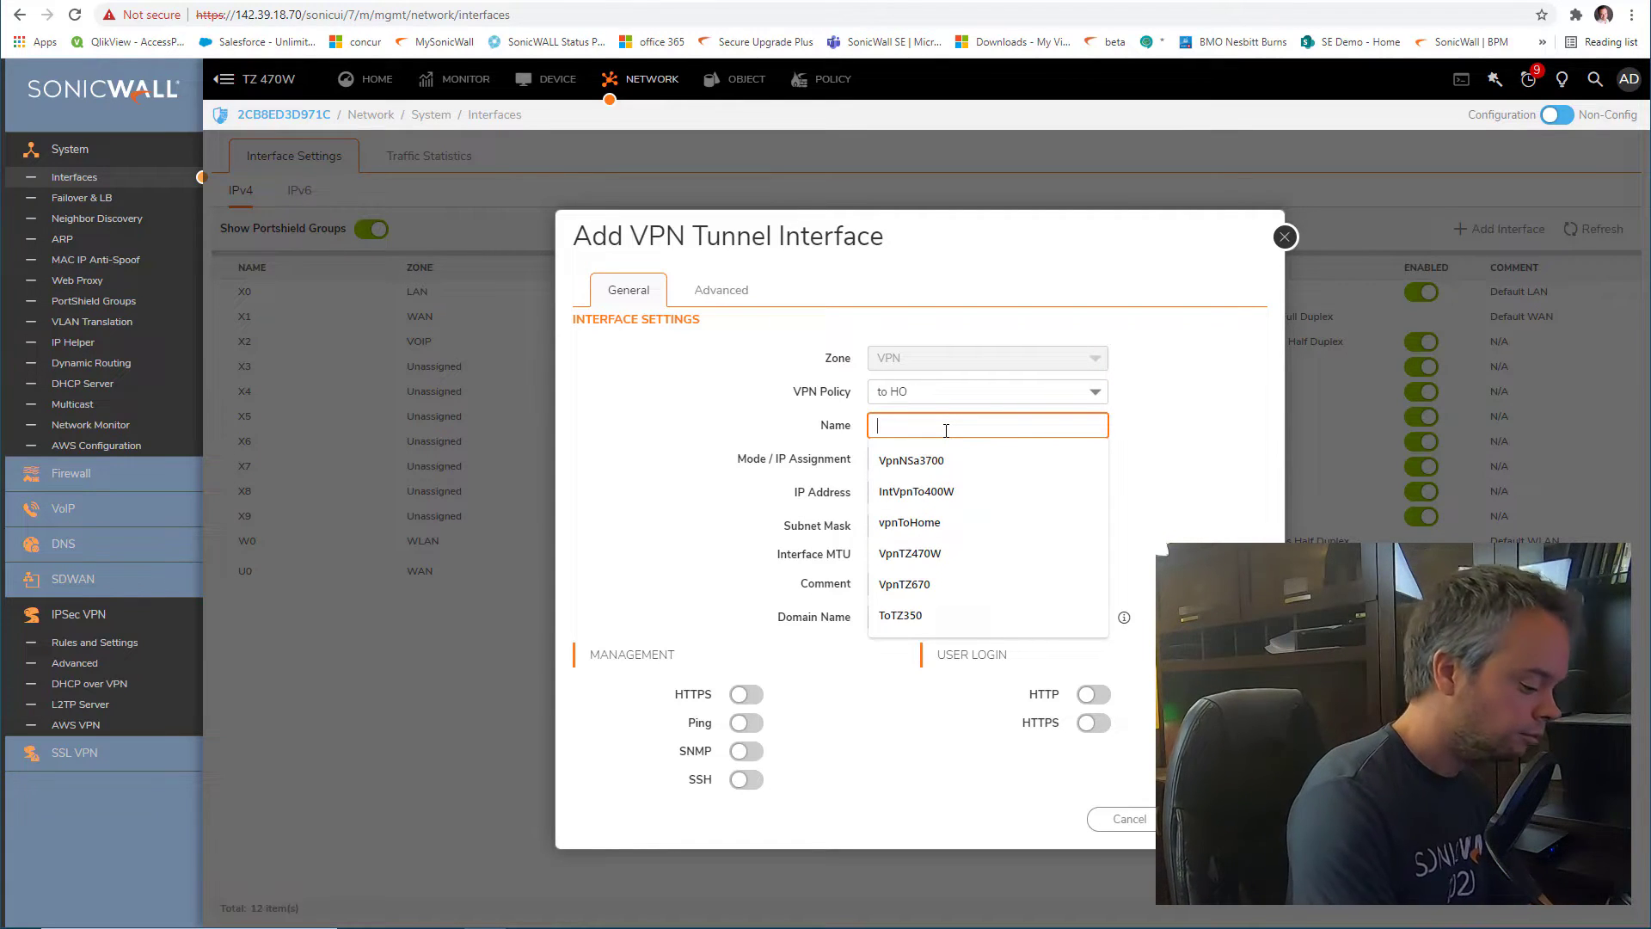
pyautogui.write('to HO')
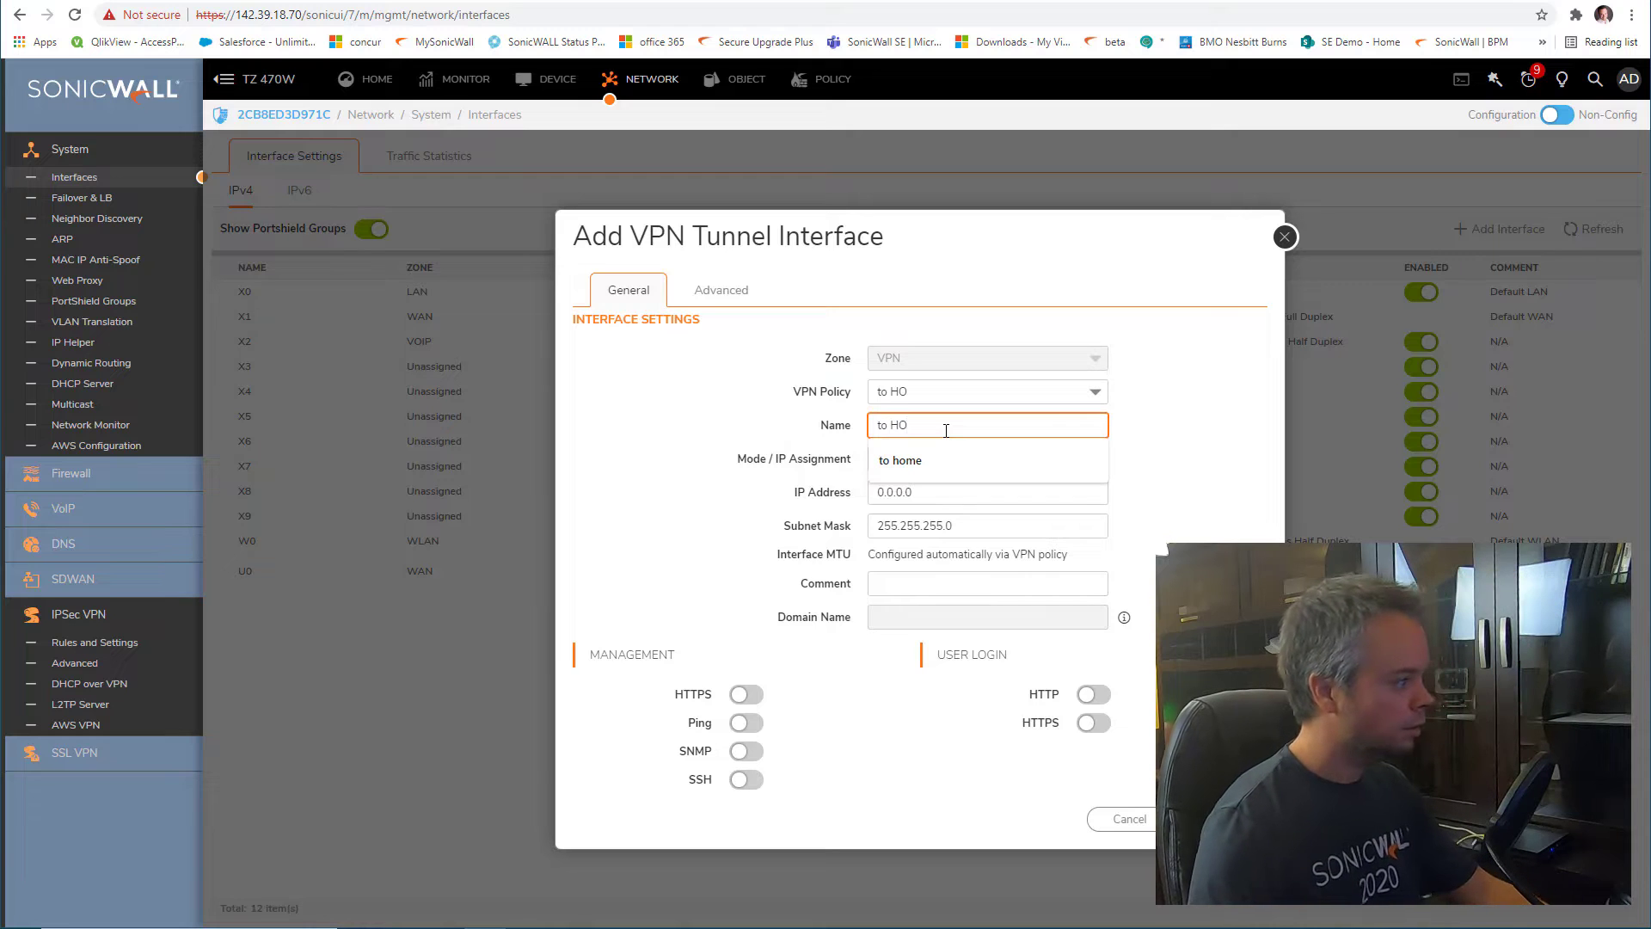
pyautogui.click(1238, 483)
pyautogui.click(978, 503)
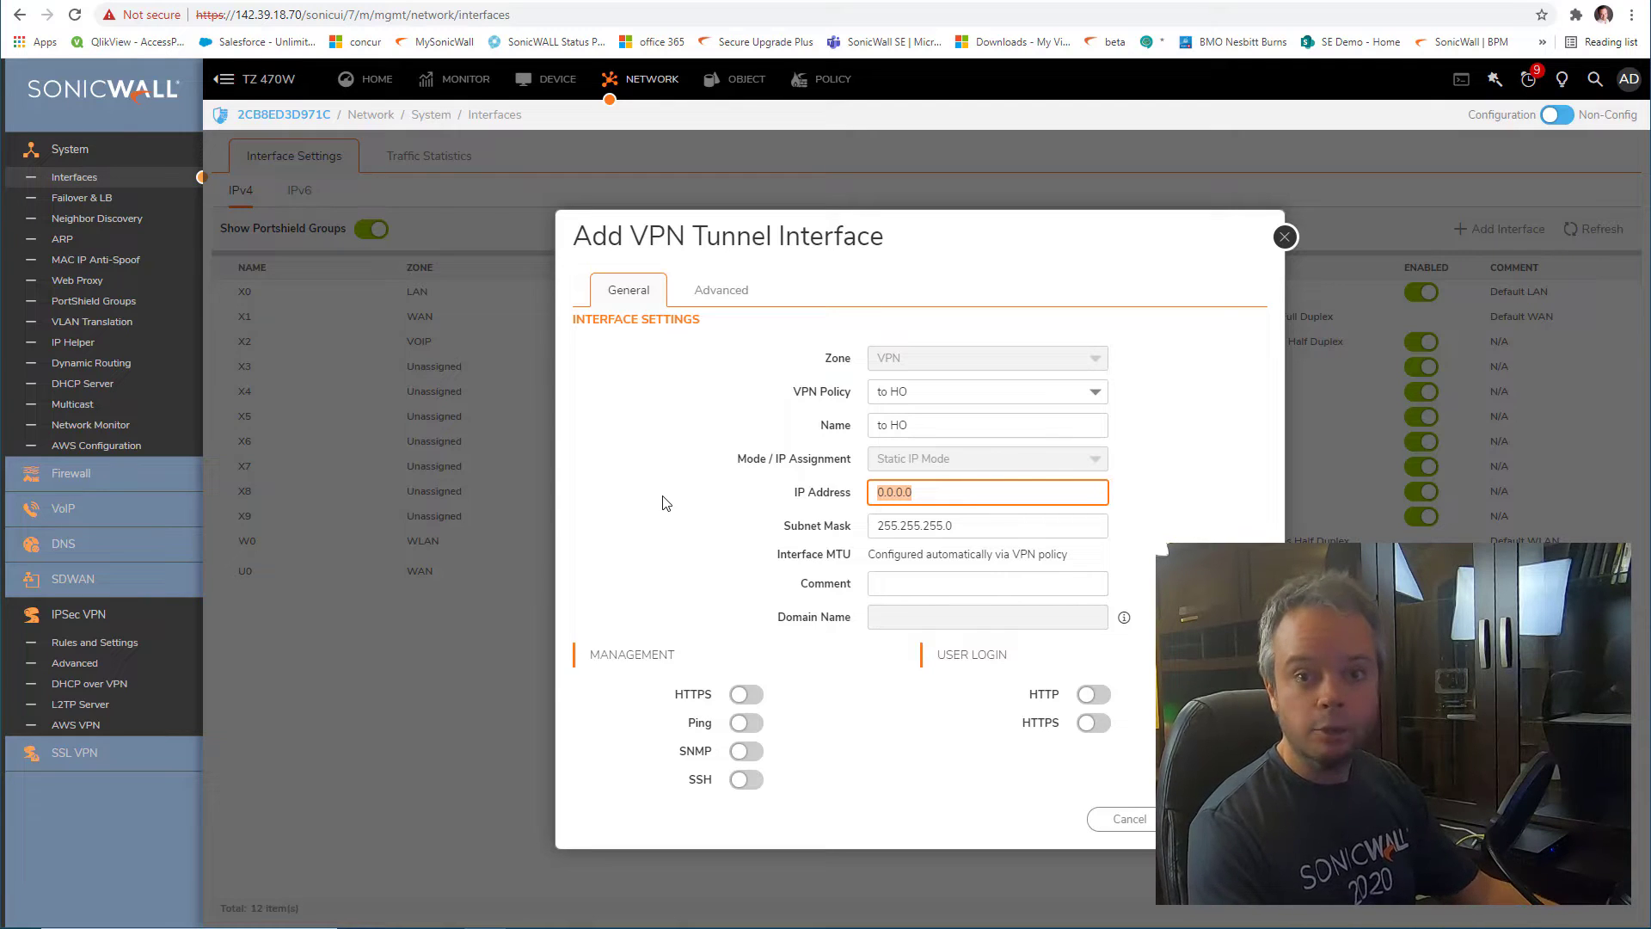
pyautogui.write('172')
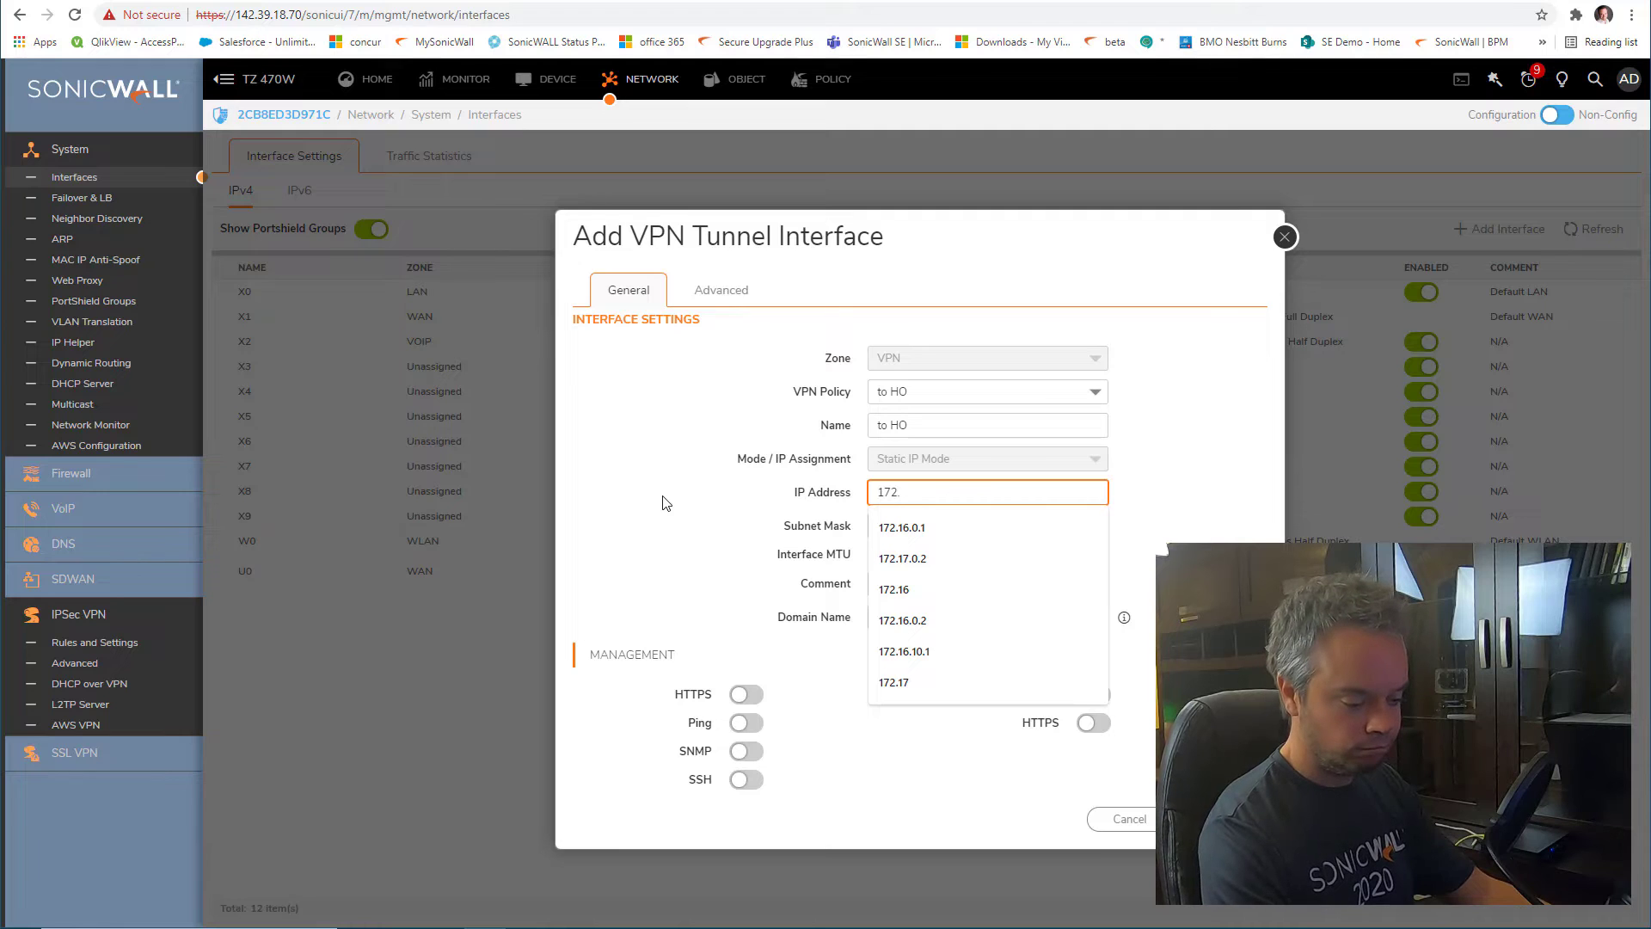
pyautogui.write('.17.1.1')
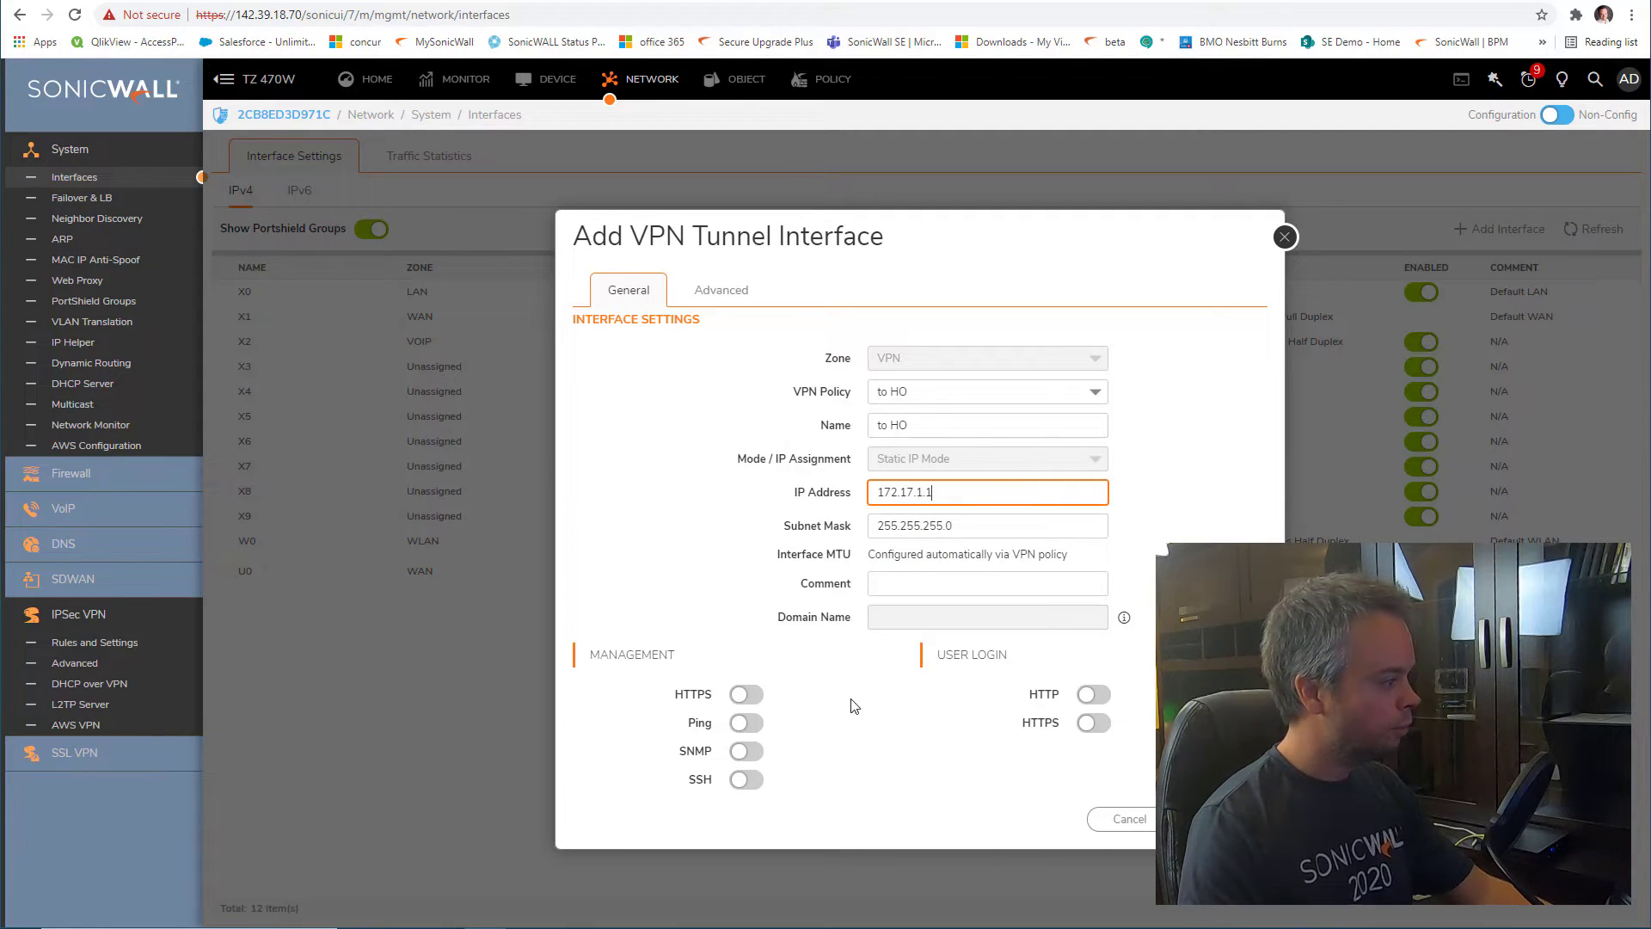
pyautogui.click(739, 693)
pyautogui.click(743, 722)
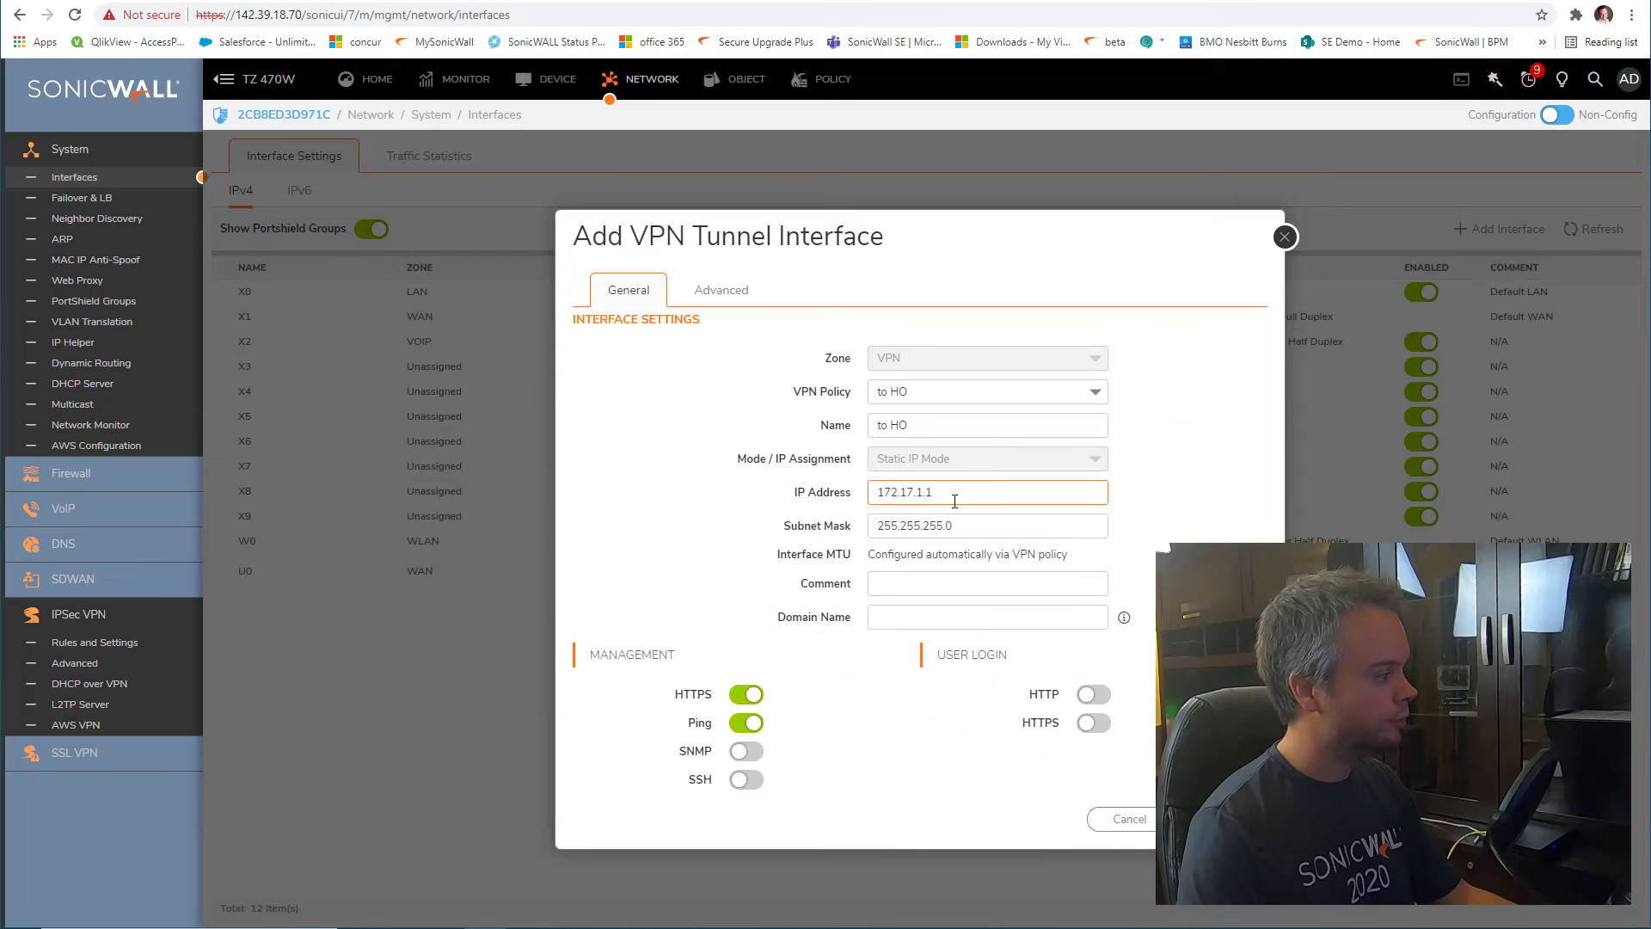
# Fix the interface name to read toHO and save the tunnel interface
pyautogui.doubleClick(950, 496)
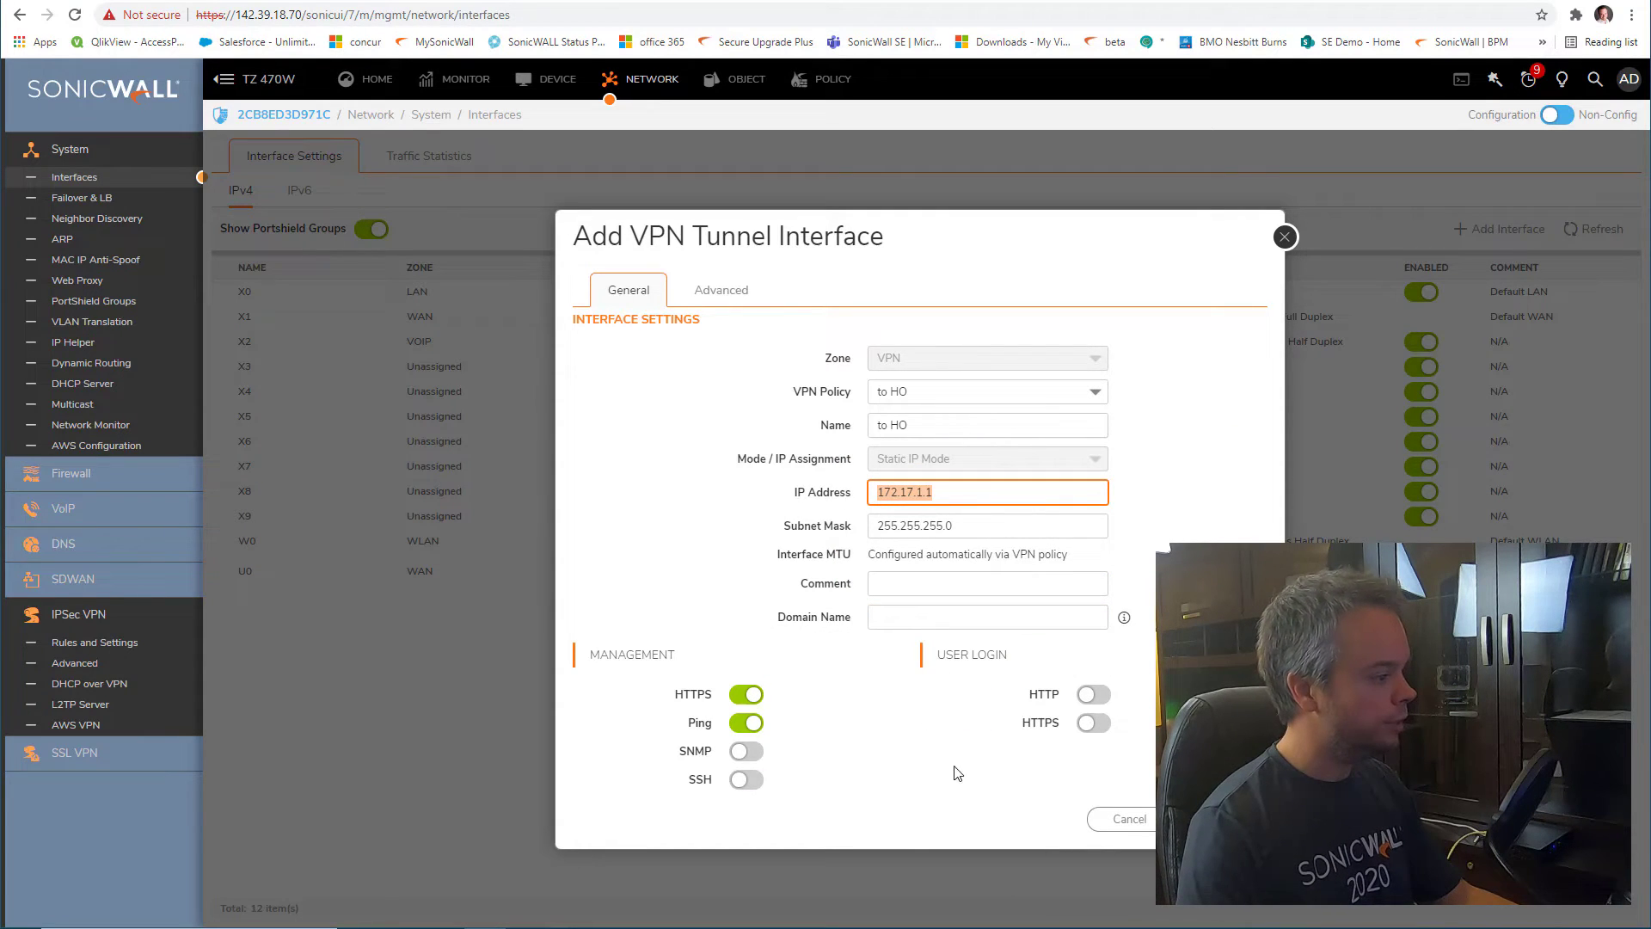
pyautogui.click(1224, 819)
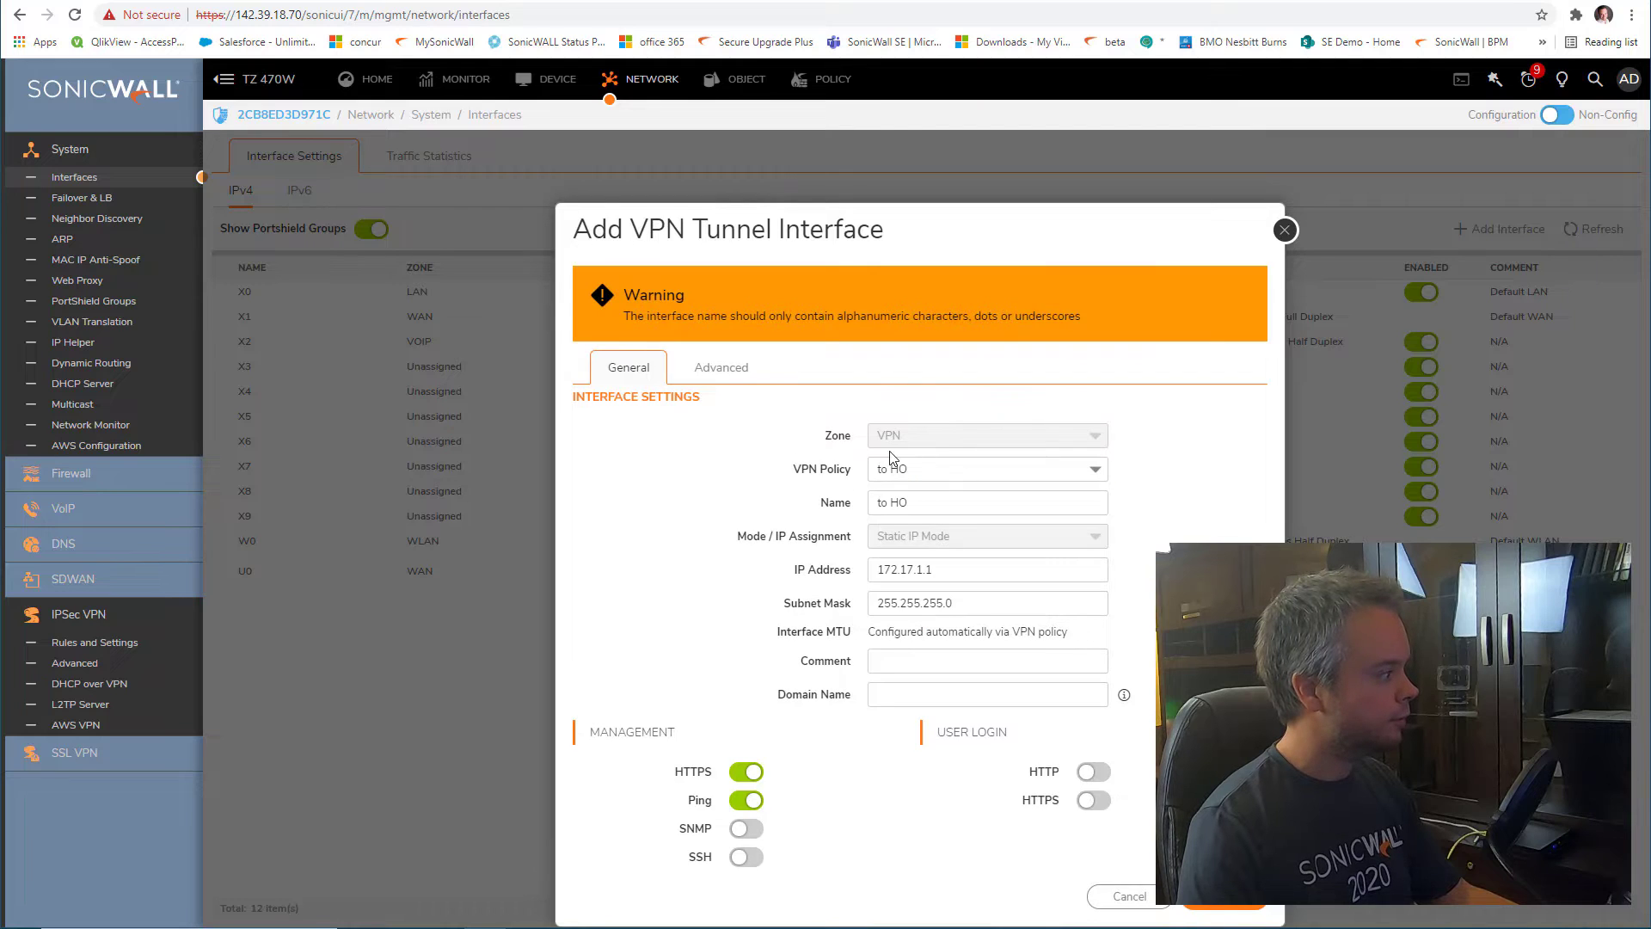
pyautogui.click(923, 509)
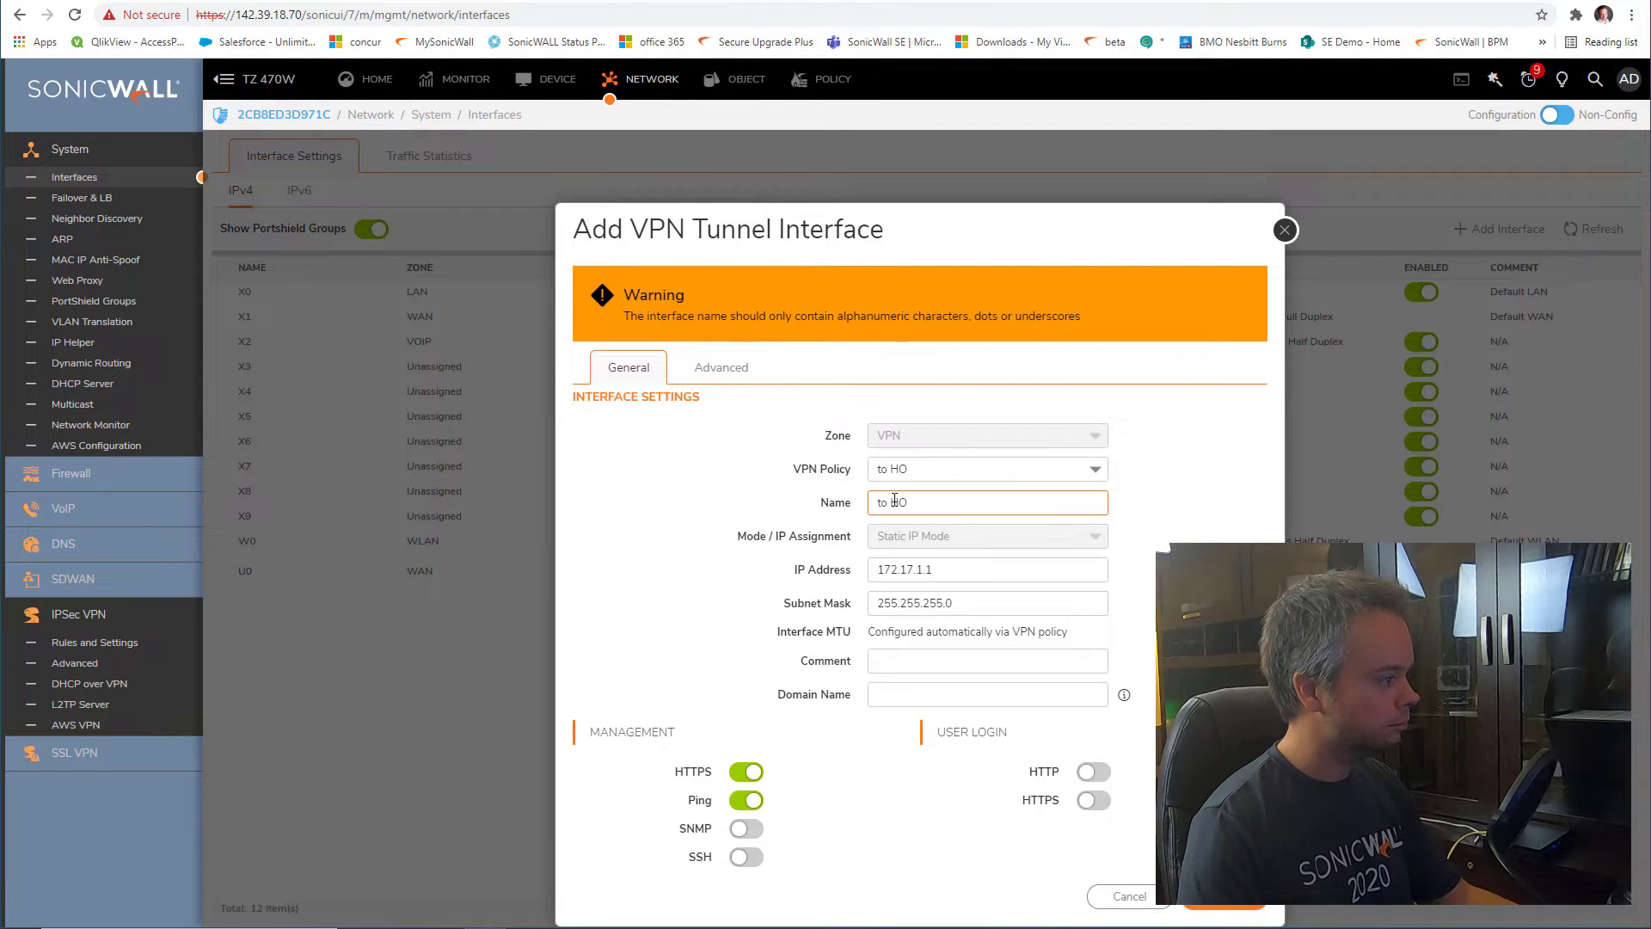
pyautogui.click(892, 502)
pyautogui.press('BackSpace')
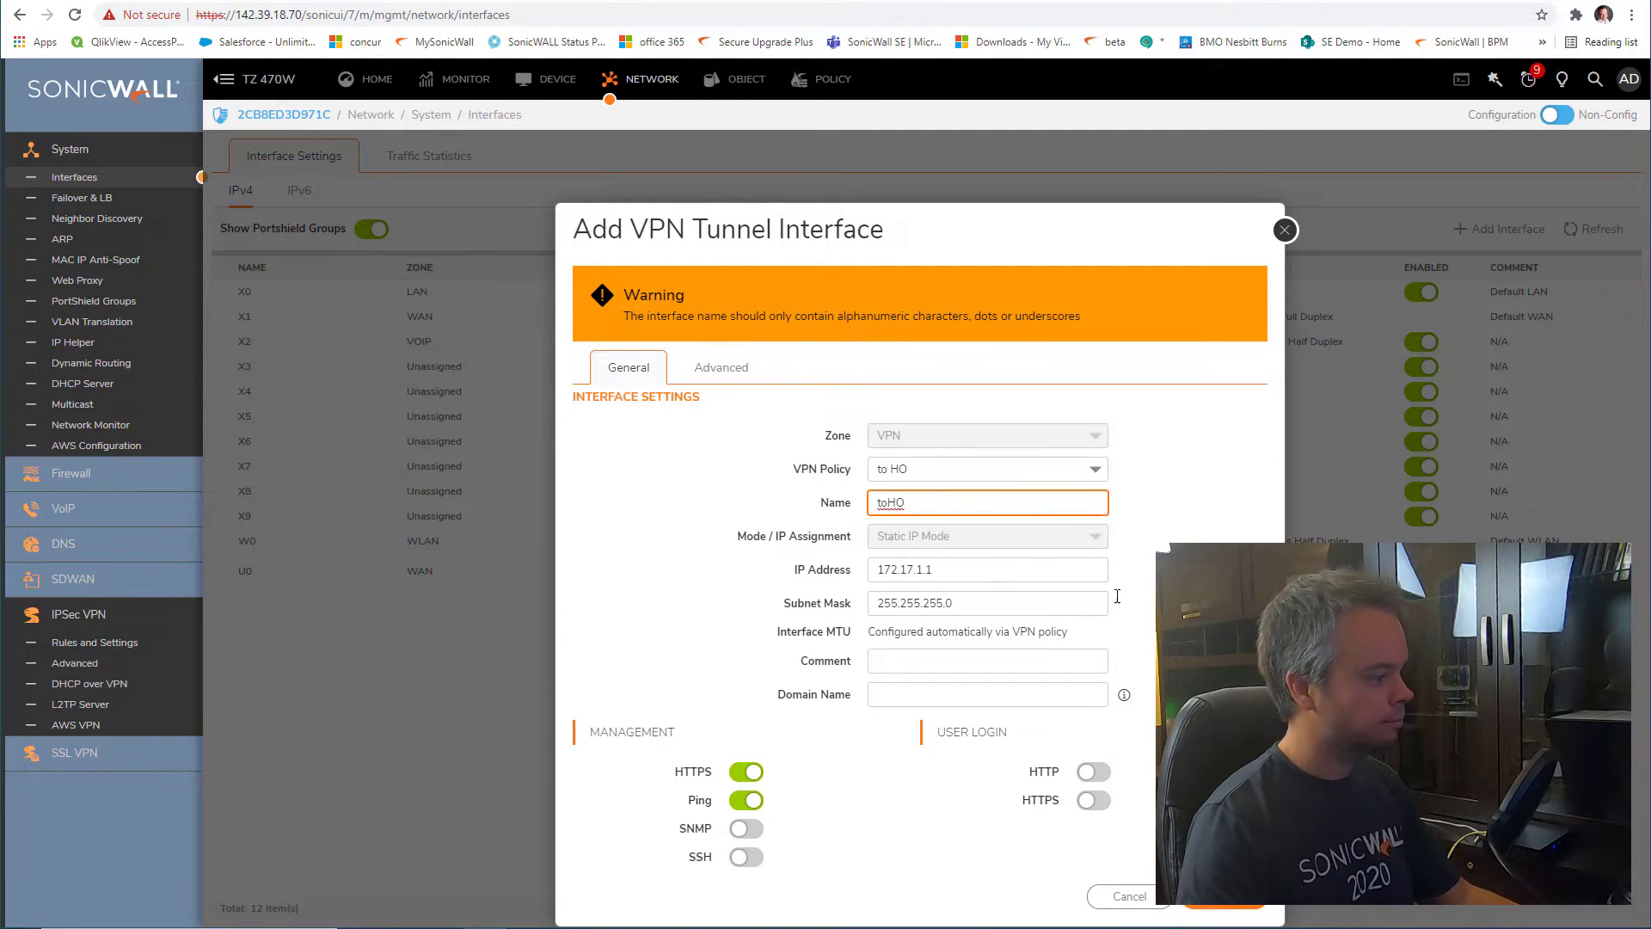
pyautogui.click(1224, 896)
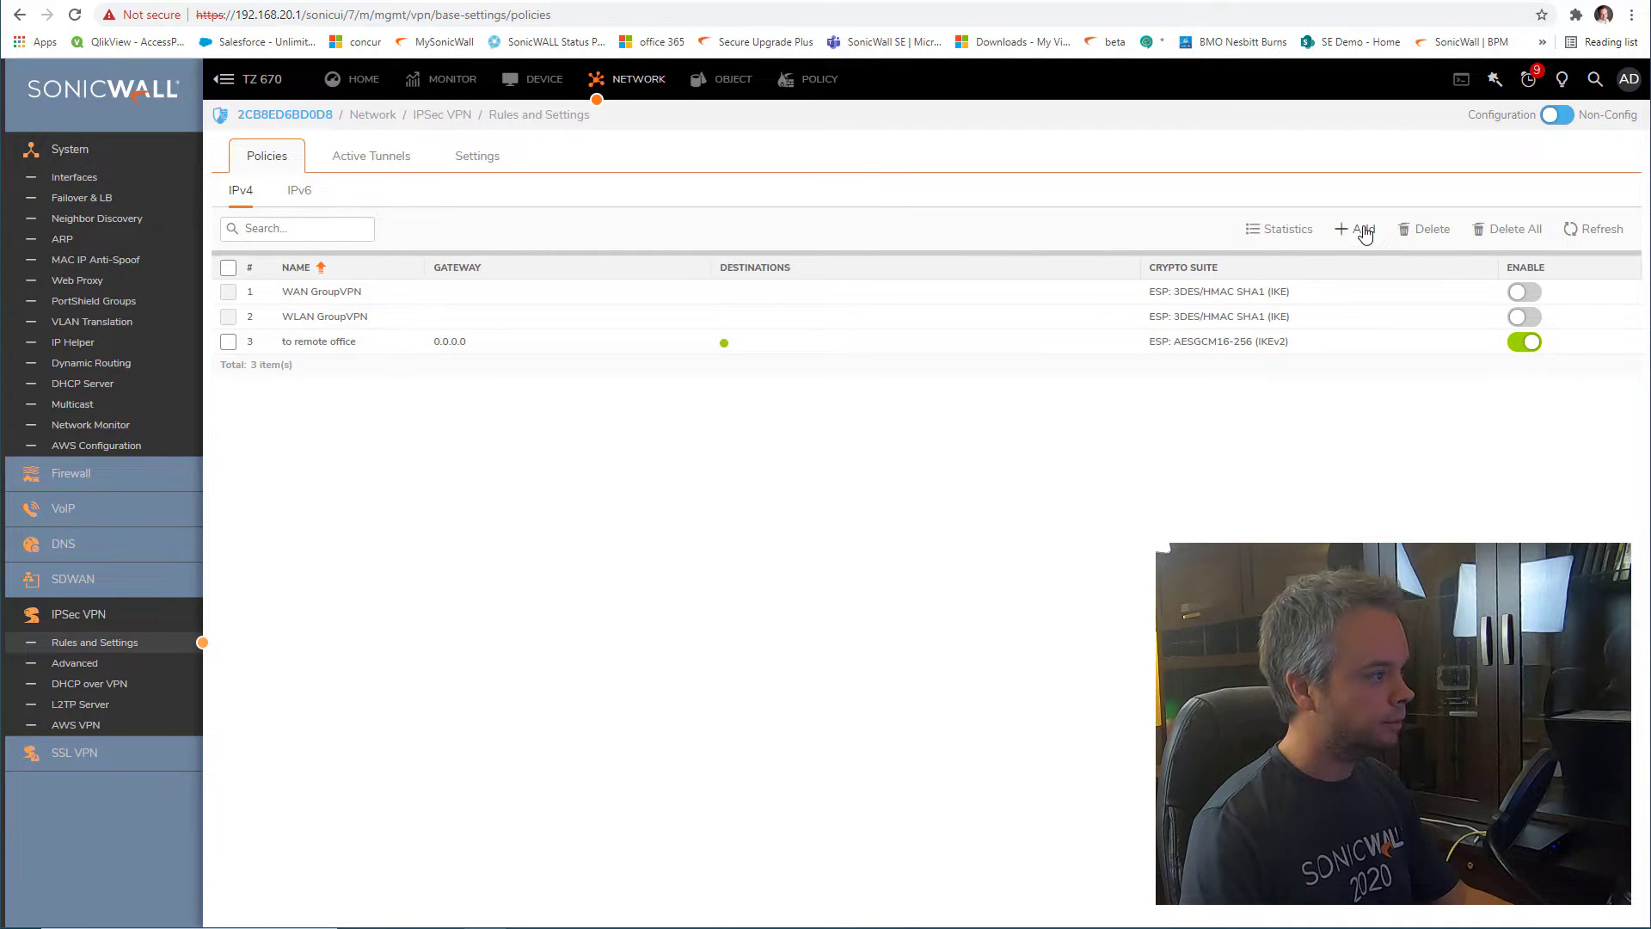
# Start a VPN tunnel interface on the TZ 670 bound to the to remote office policy
pyautogui.click(1364, 231)
pyautogui.click(1371, 253)
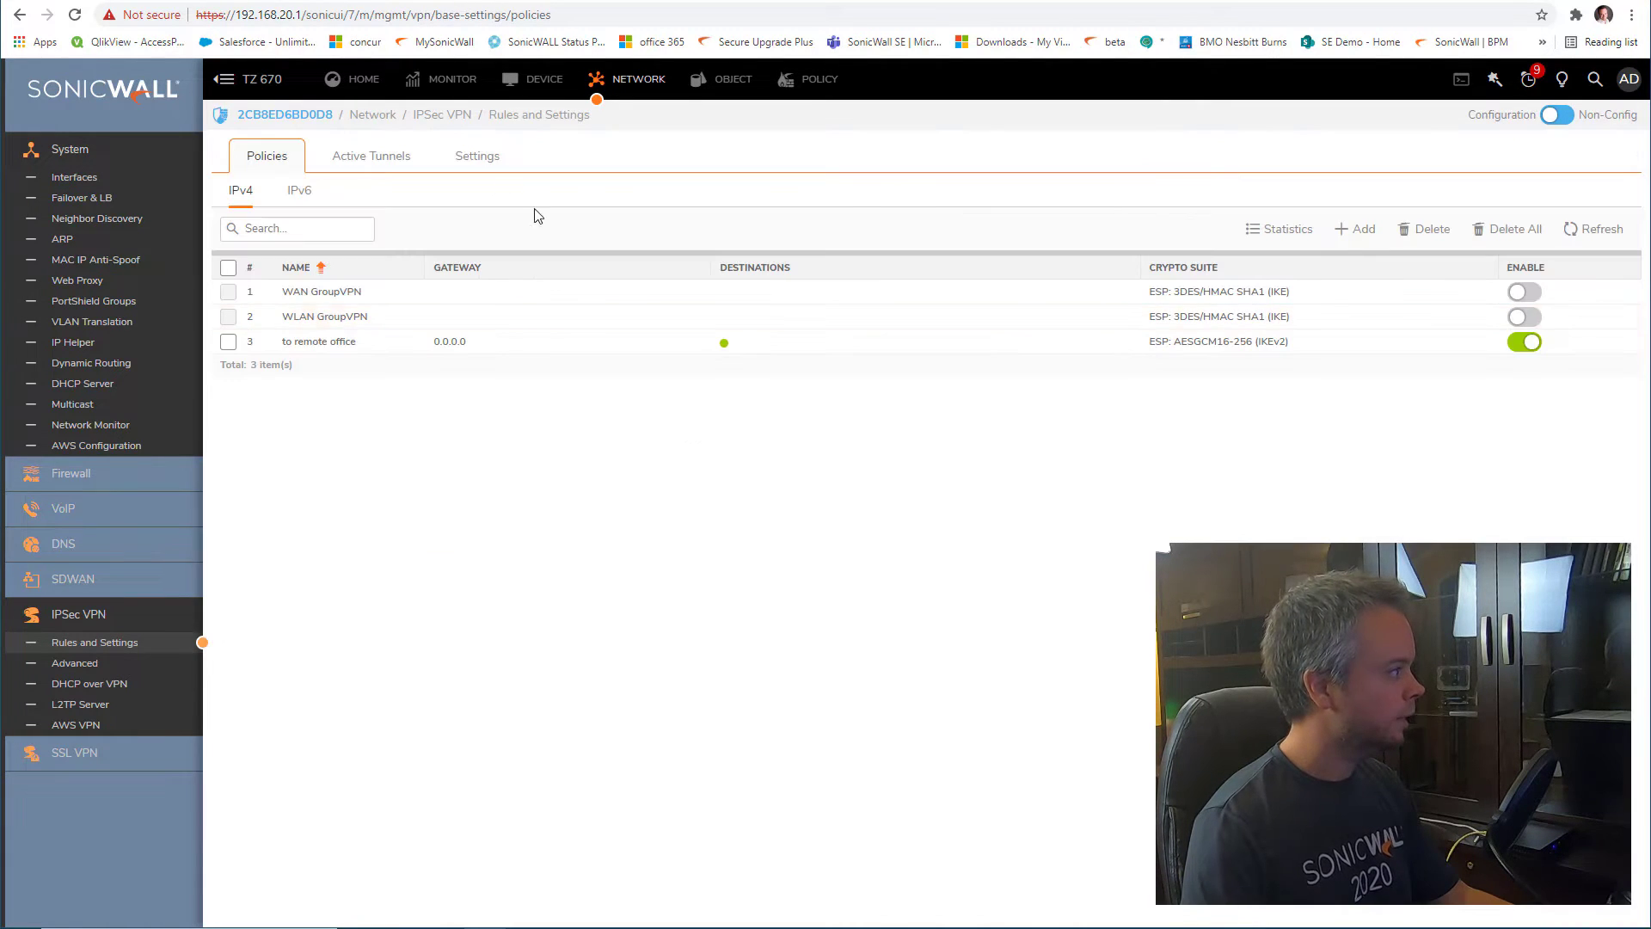
pyautogui.click(74, 177)
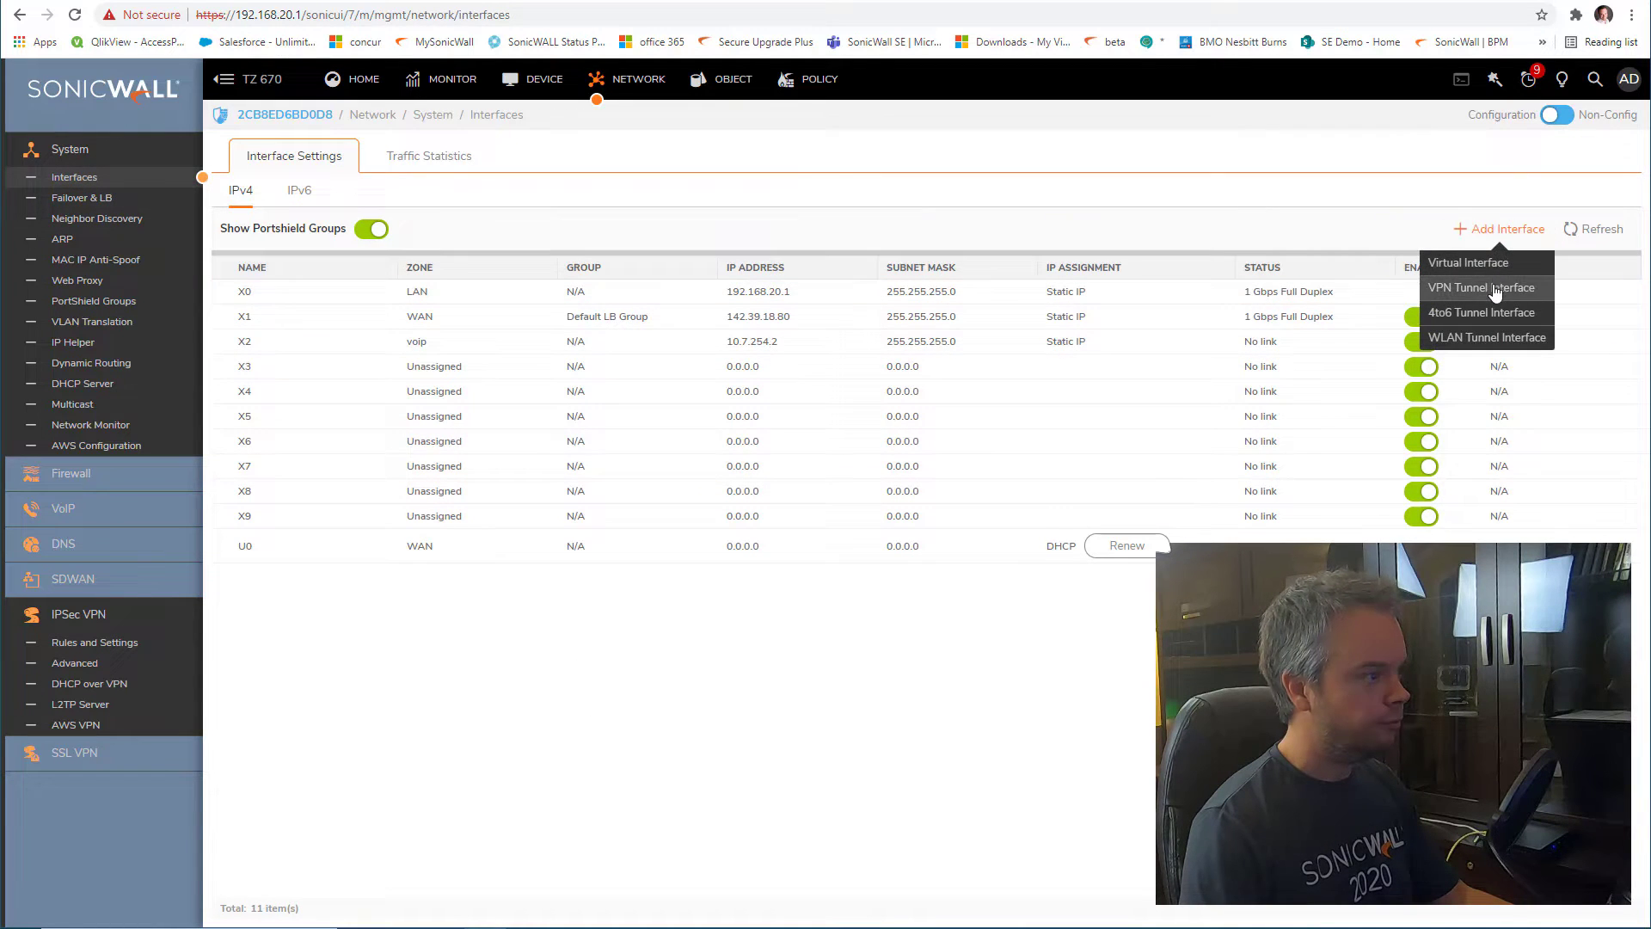
pyautogui.click(1499, 293)
pyautogui.click(972, 392)
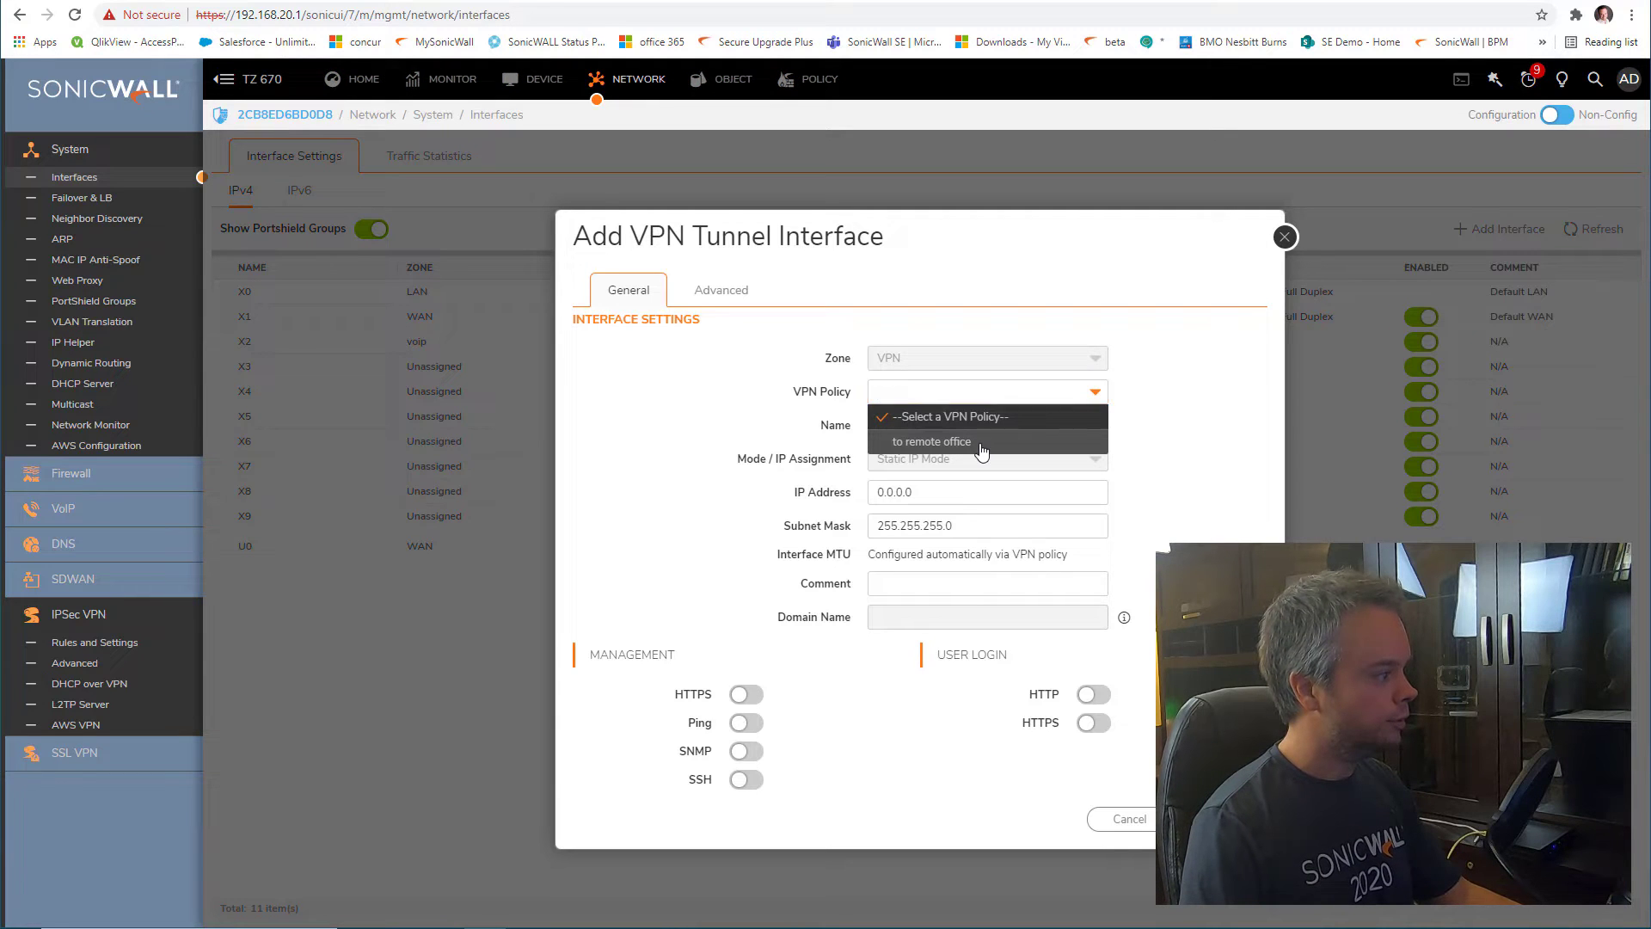
pyautogui.click(981, 443)
# Name it toremoteoffice at 172.17.1.2 with HTTPS and Ping allowed, and save
pyautogui.click(969, 427)
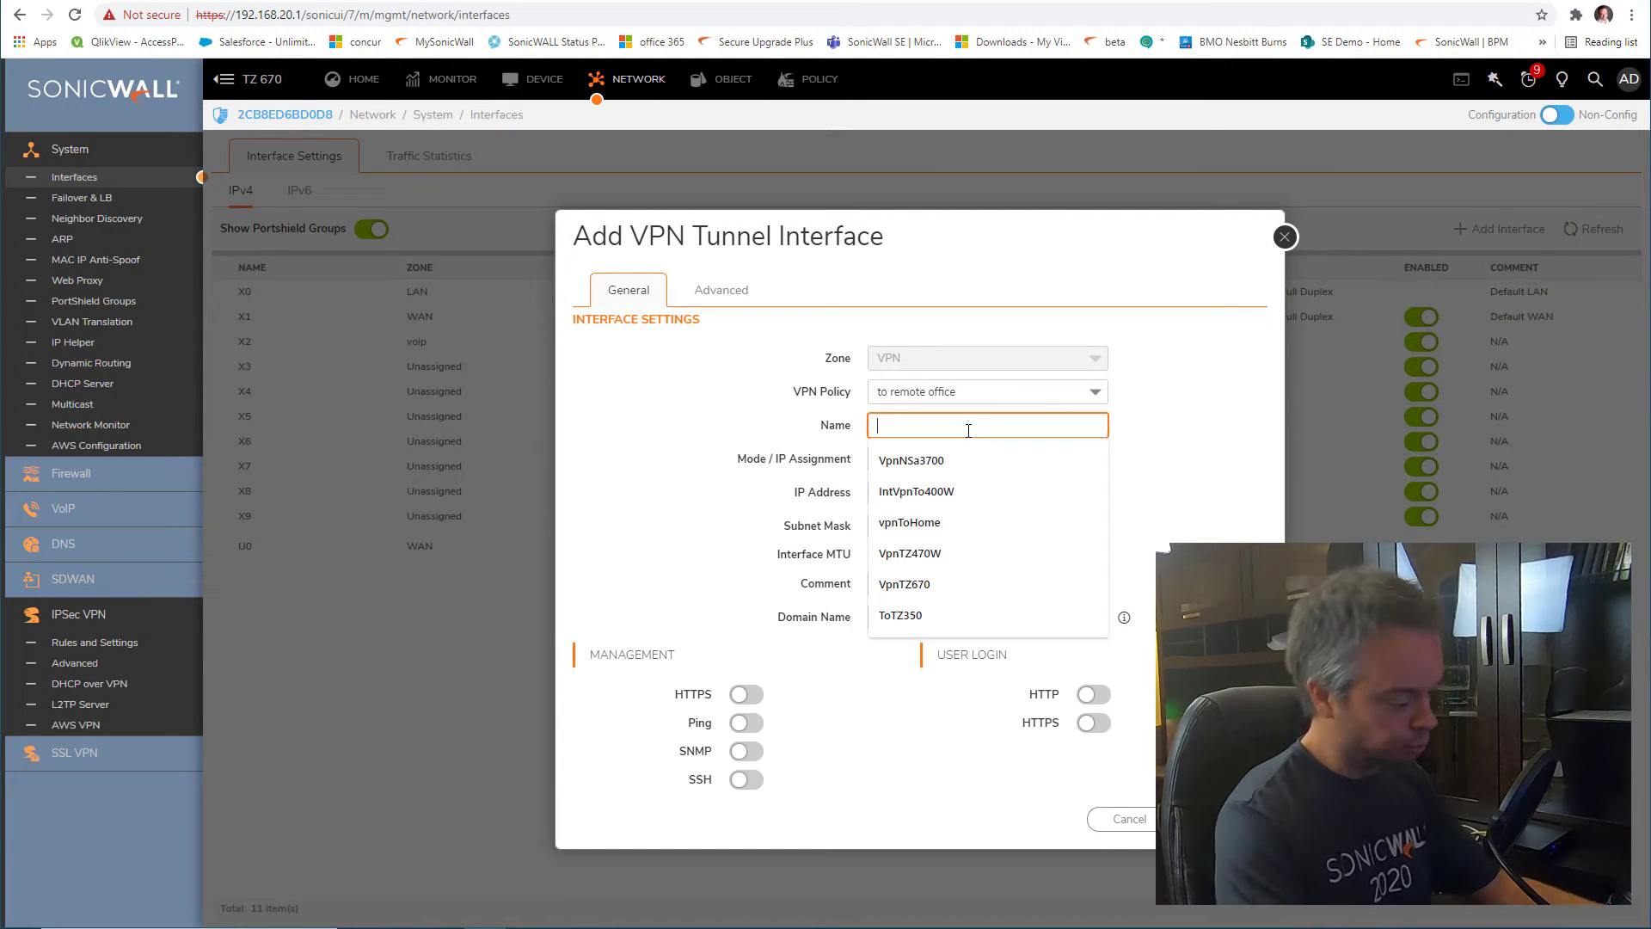
pyautogui.write('toremoteoffice')
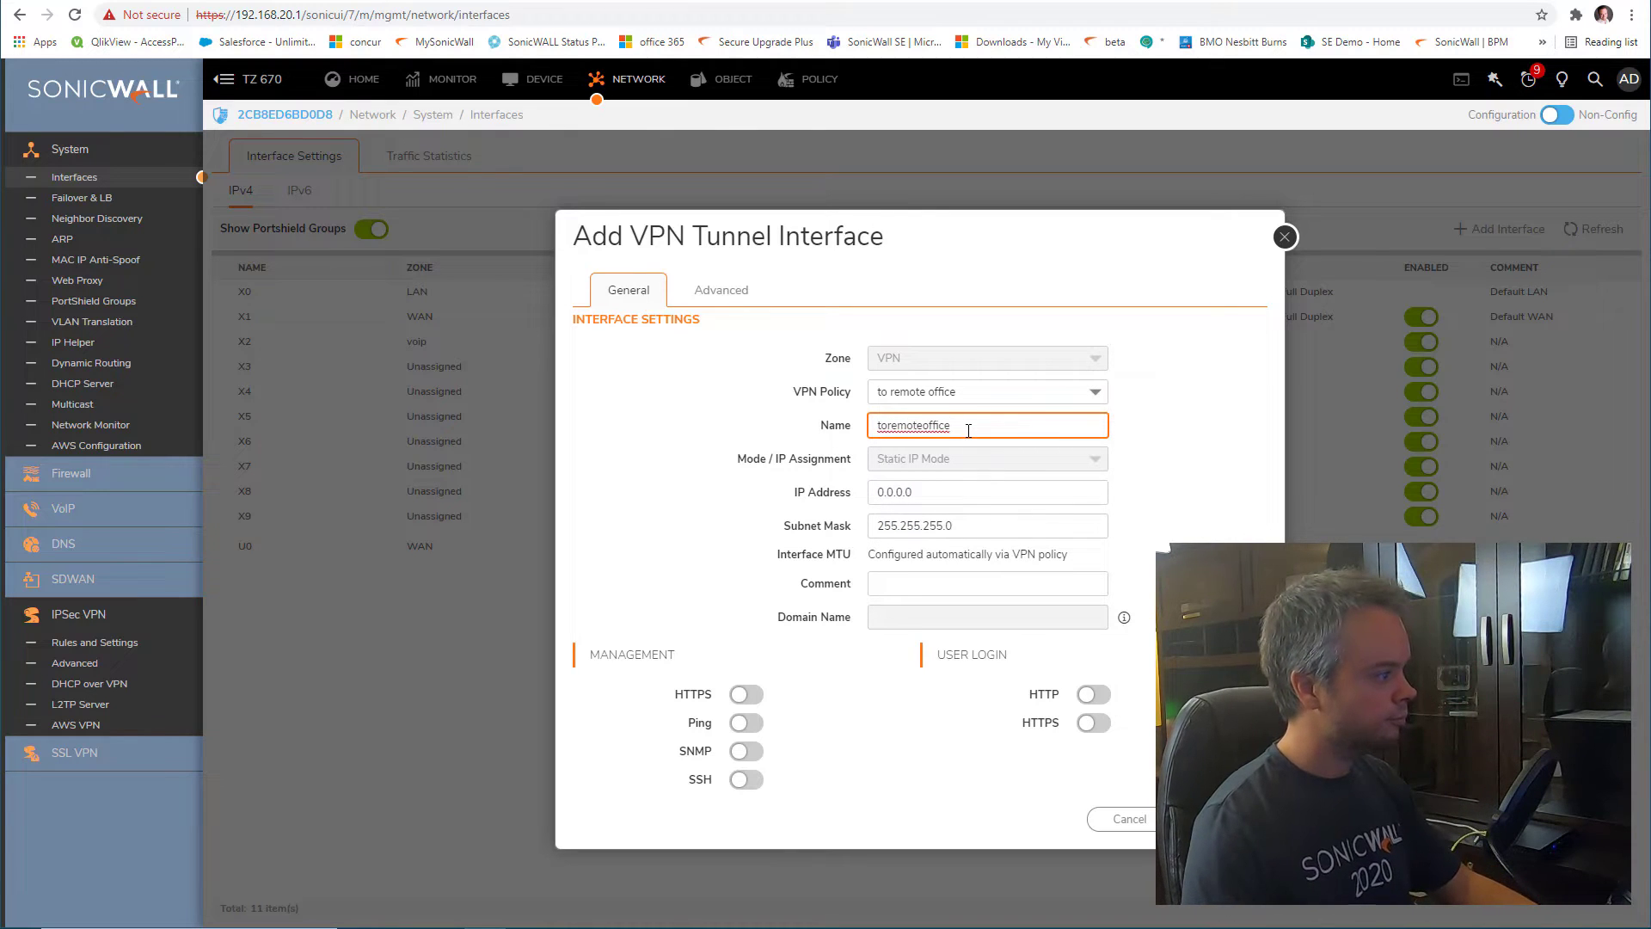
pyautogui.click(969, 492)
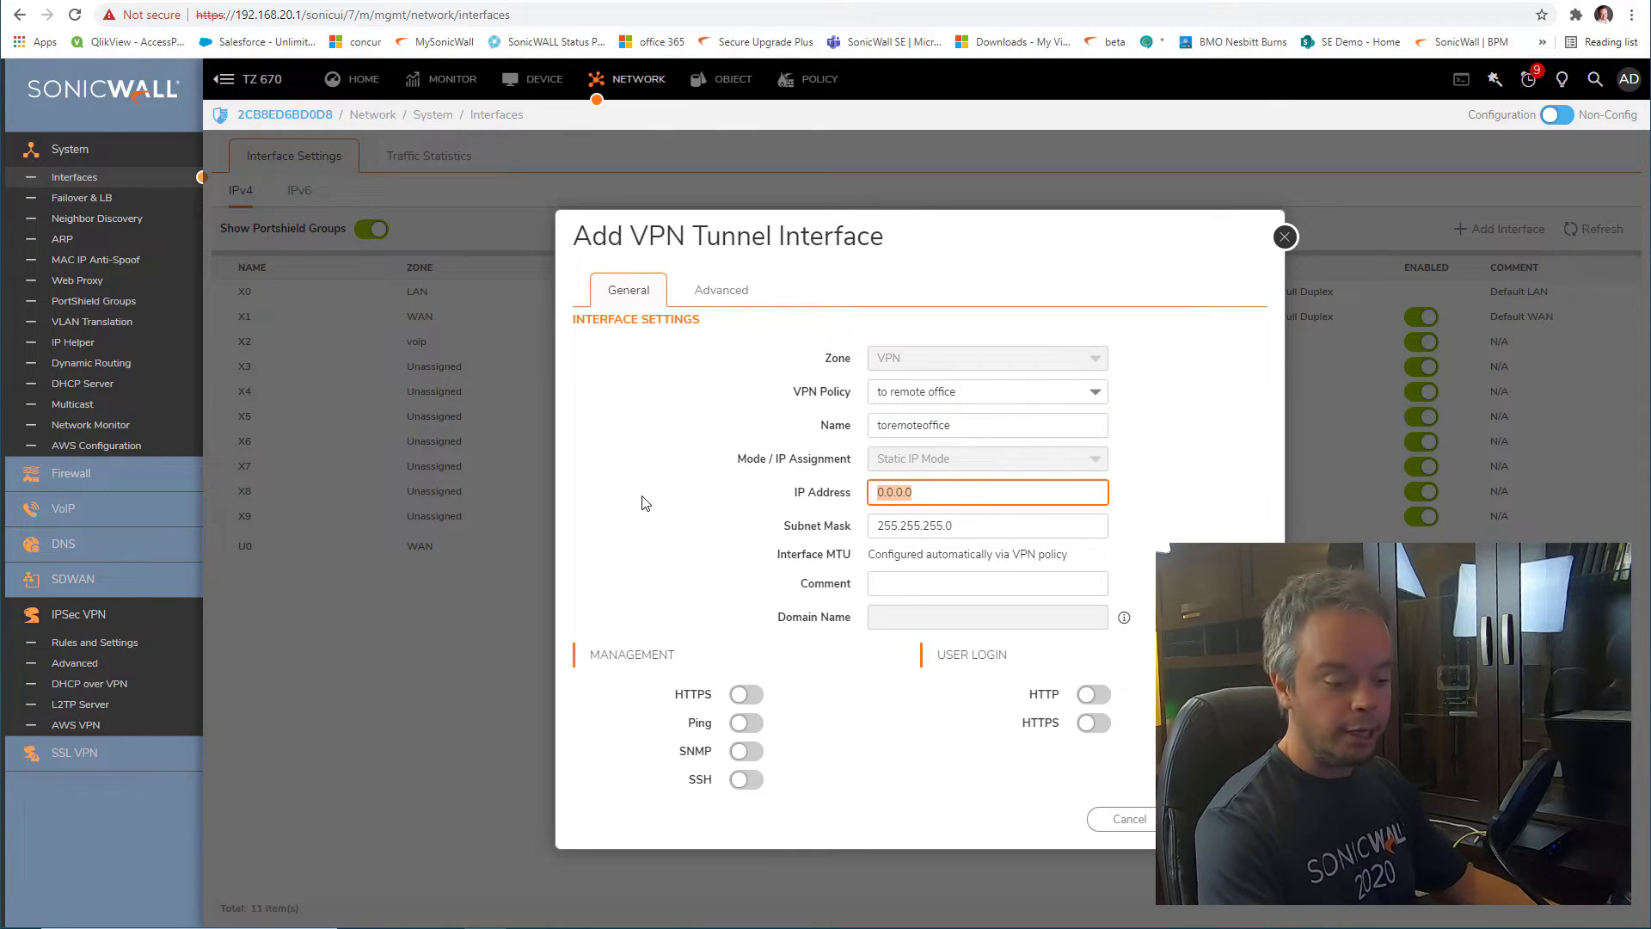
pyautogui.write('172')
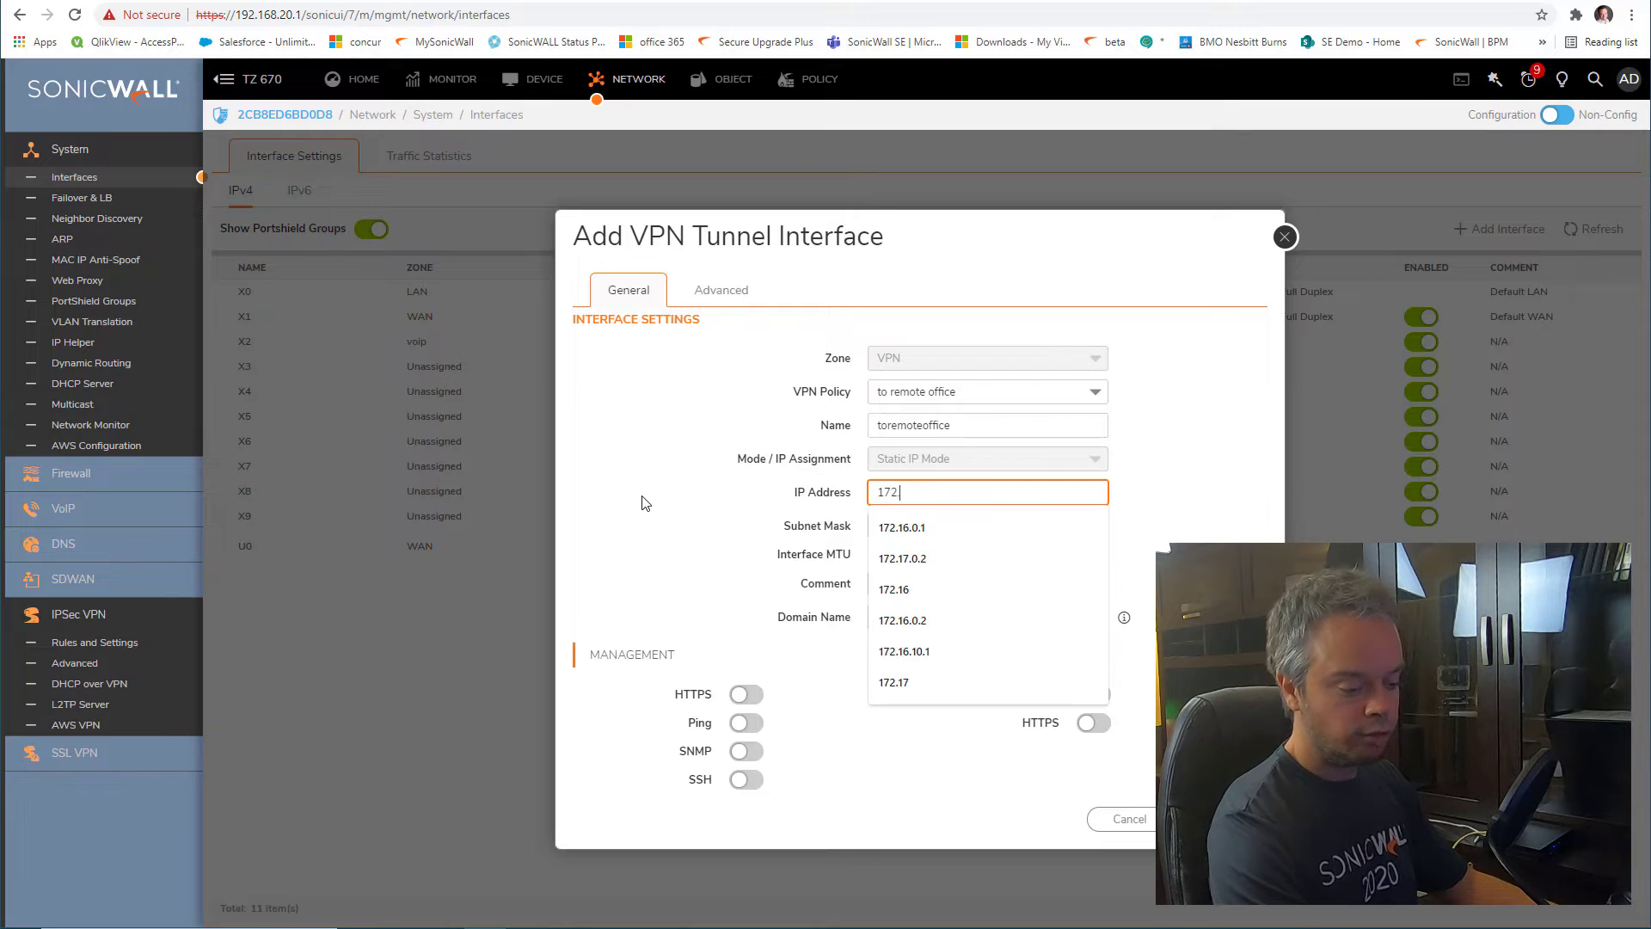
pyautogui.write('.17.1.2')
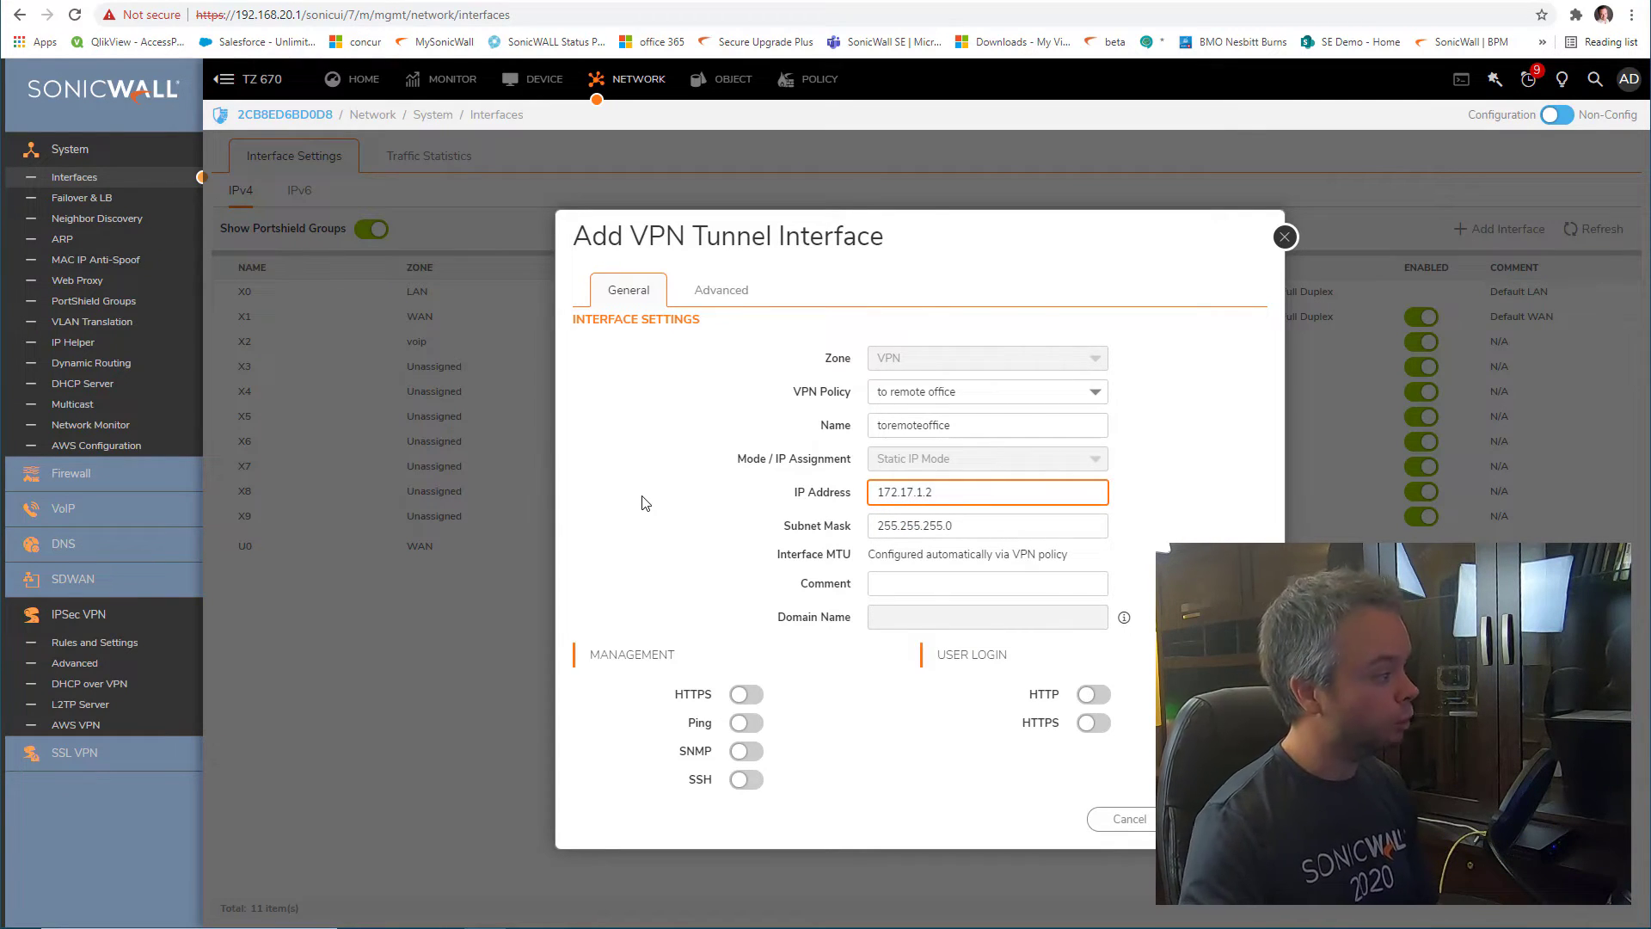
pyautogui.click(729, 697)
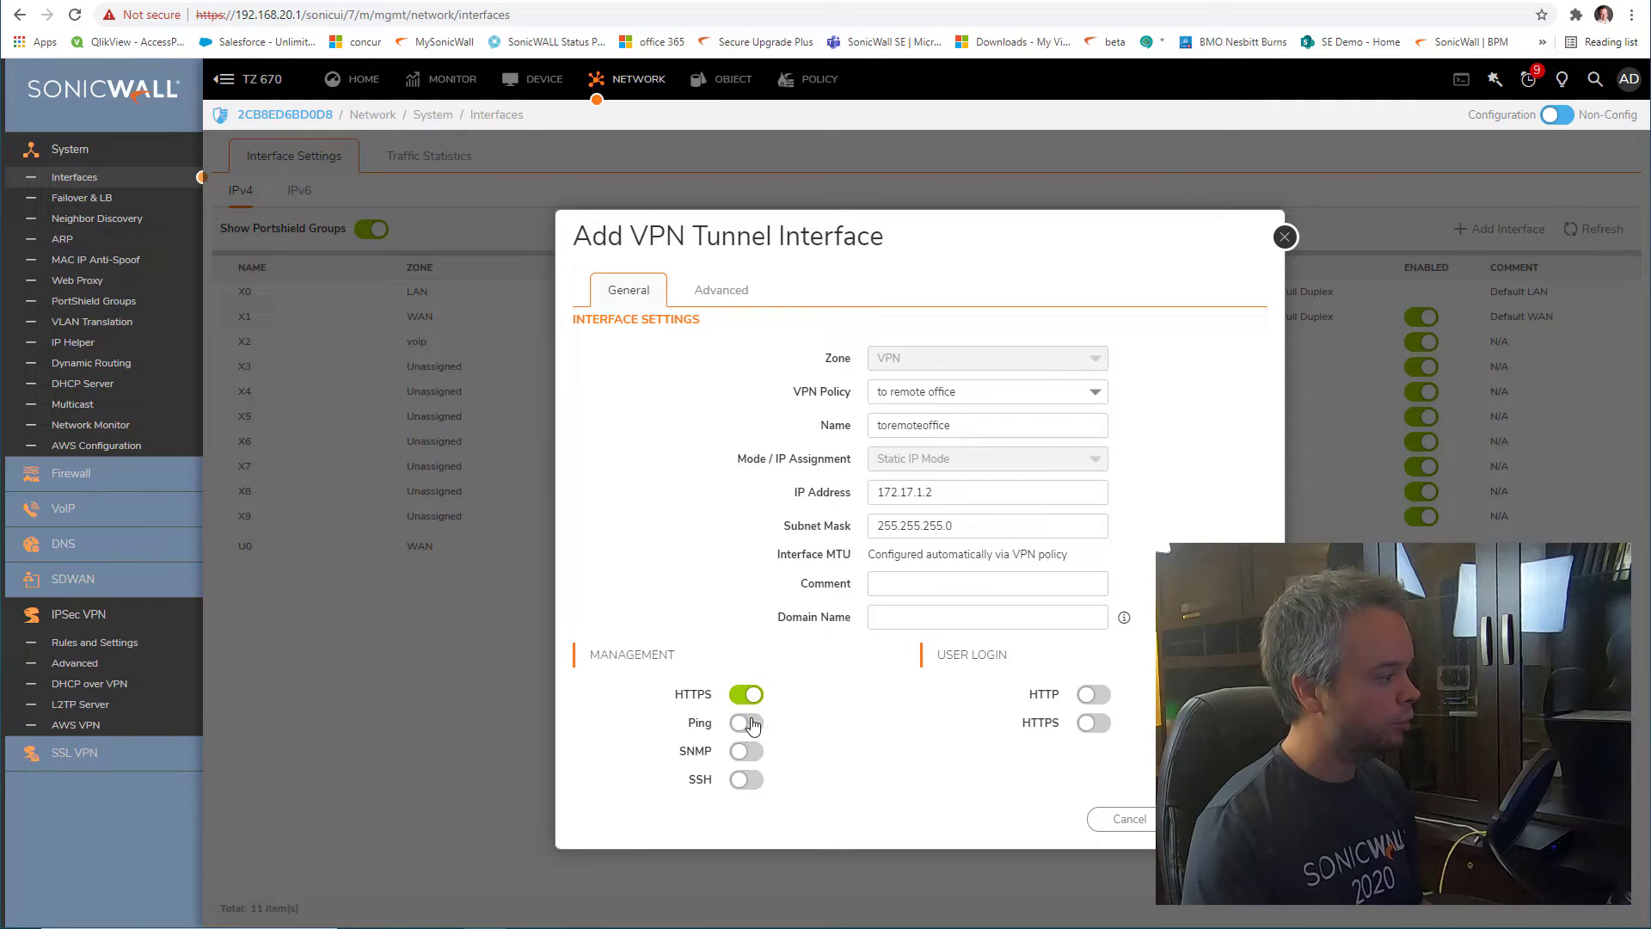
pyautogui.click(741, 722)
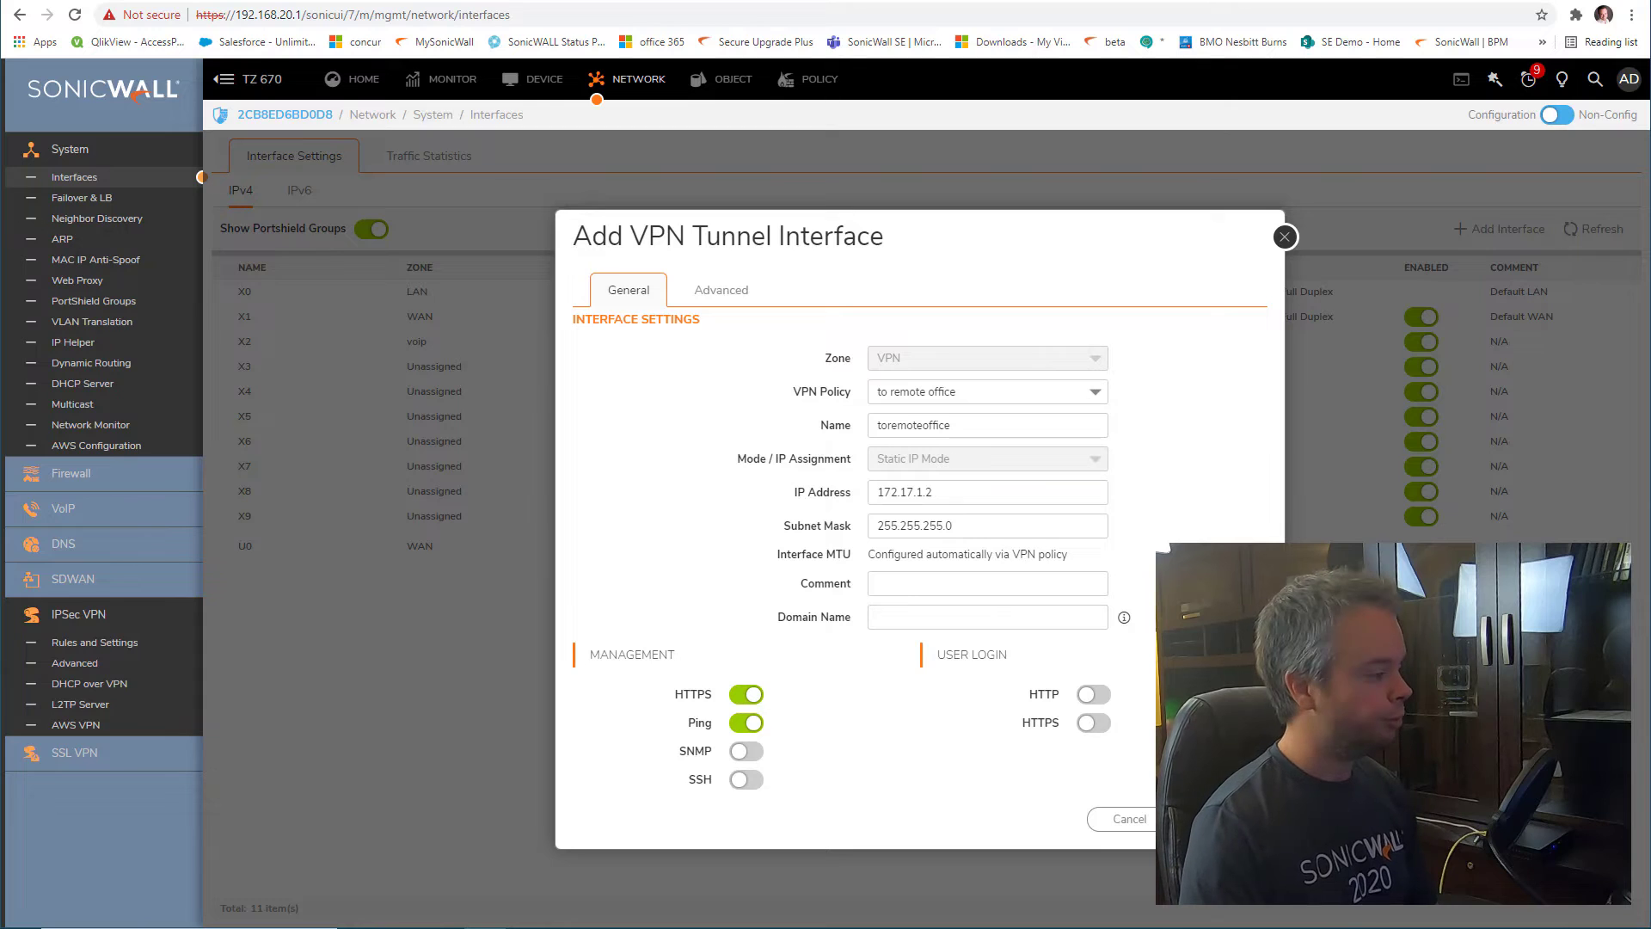
pyautogui.click(1224, 819)
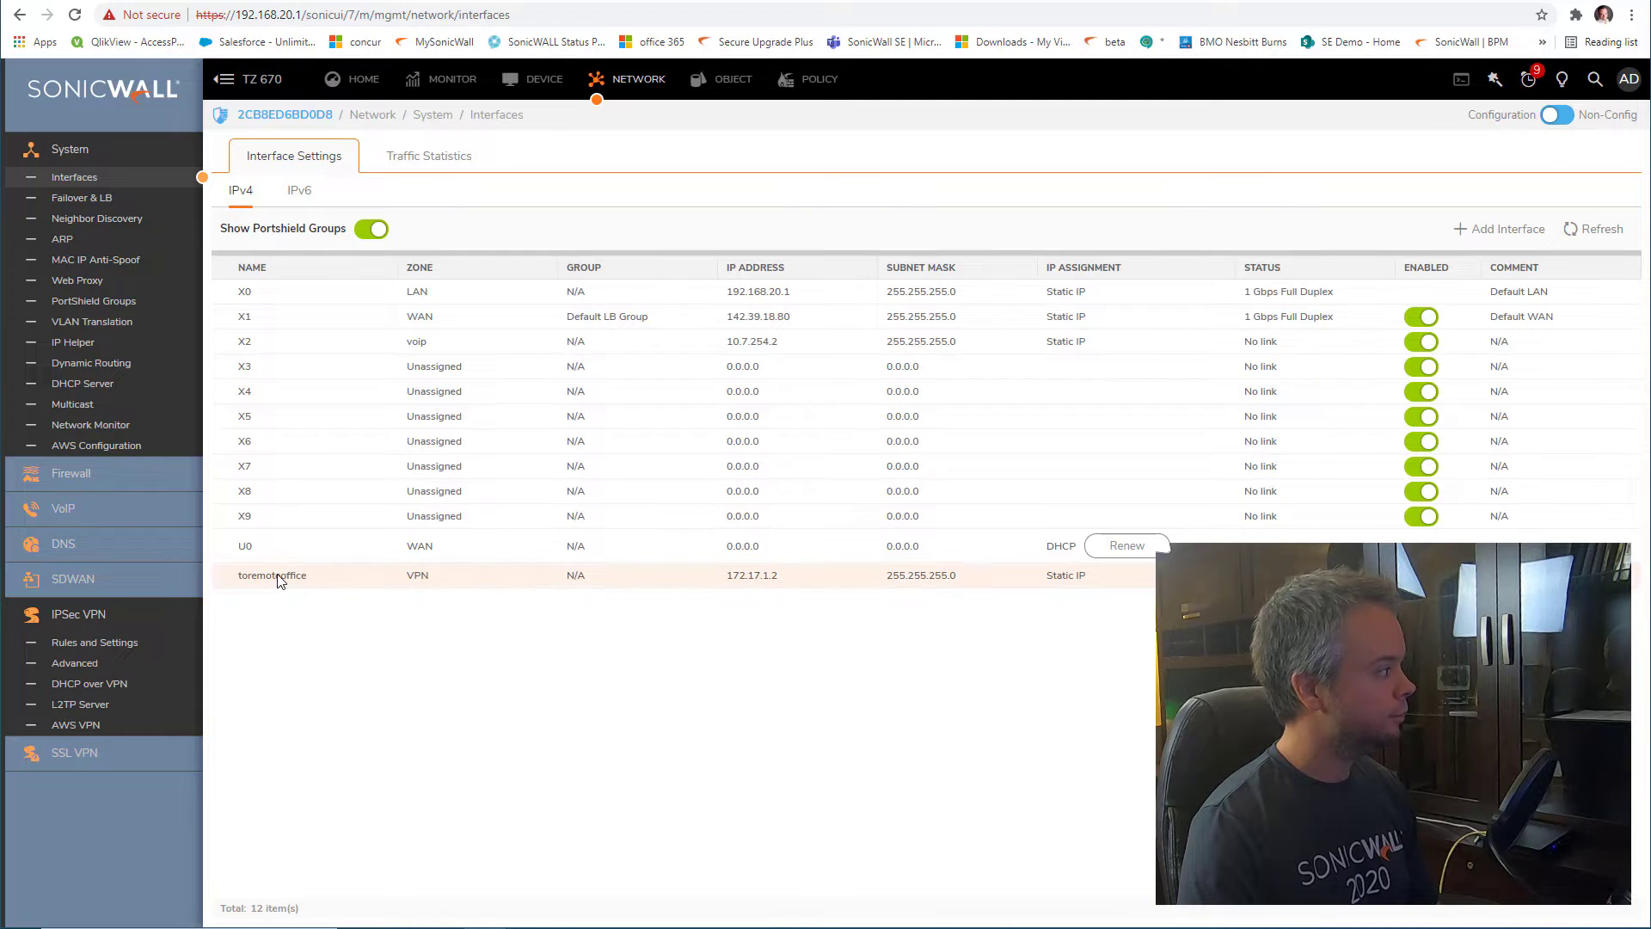
pyautogui.moveTo(280, 581)
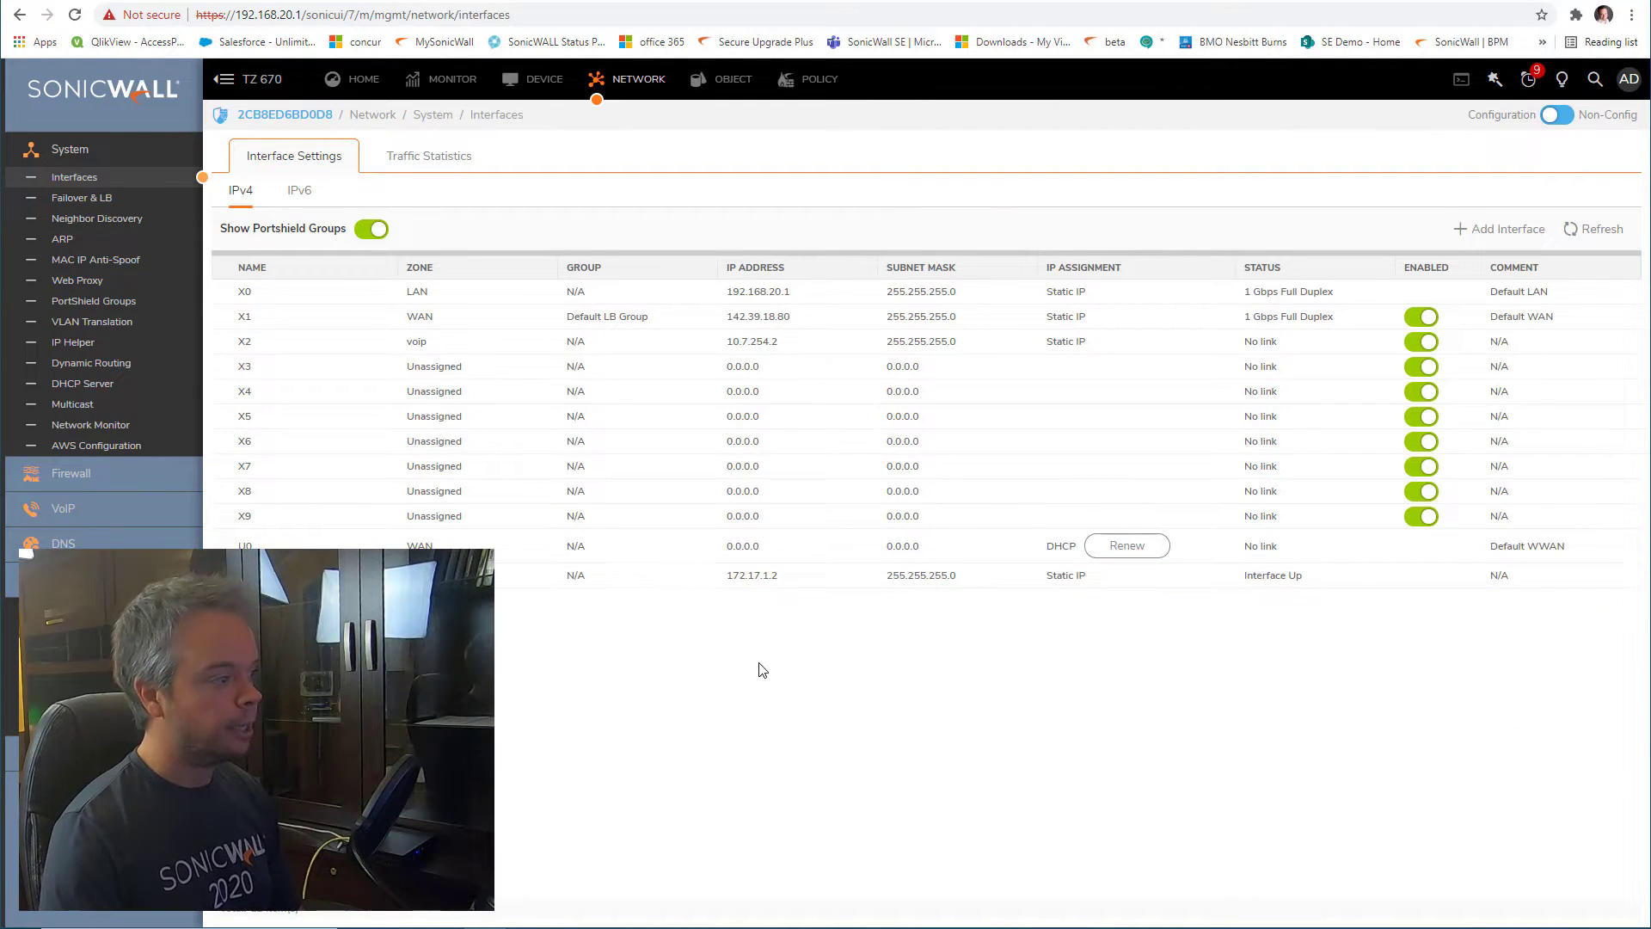
pyautogui.moveTo(1309, 575); pyautogui.dragTo(1240, 578)
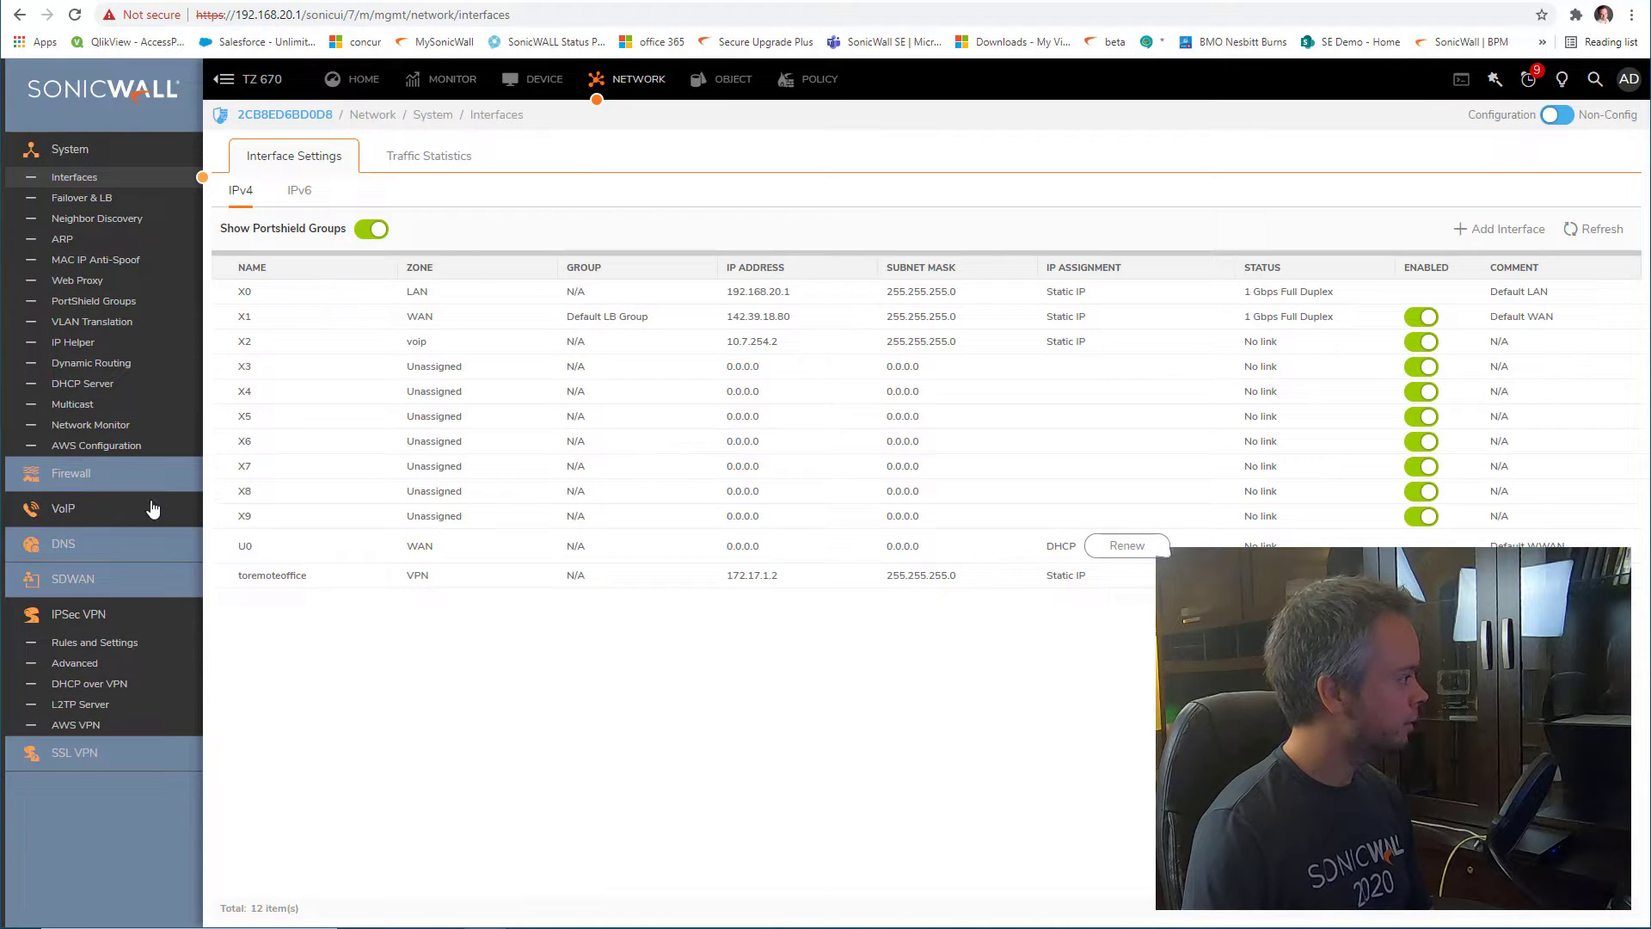
# Add a new TZ 670 routing rule named 'to remote office'
pyautogui.click(819, 79)
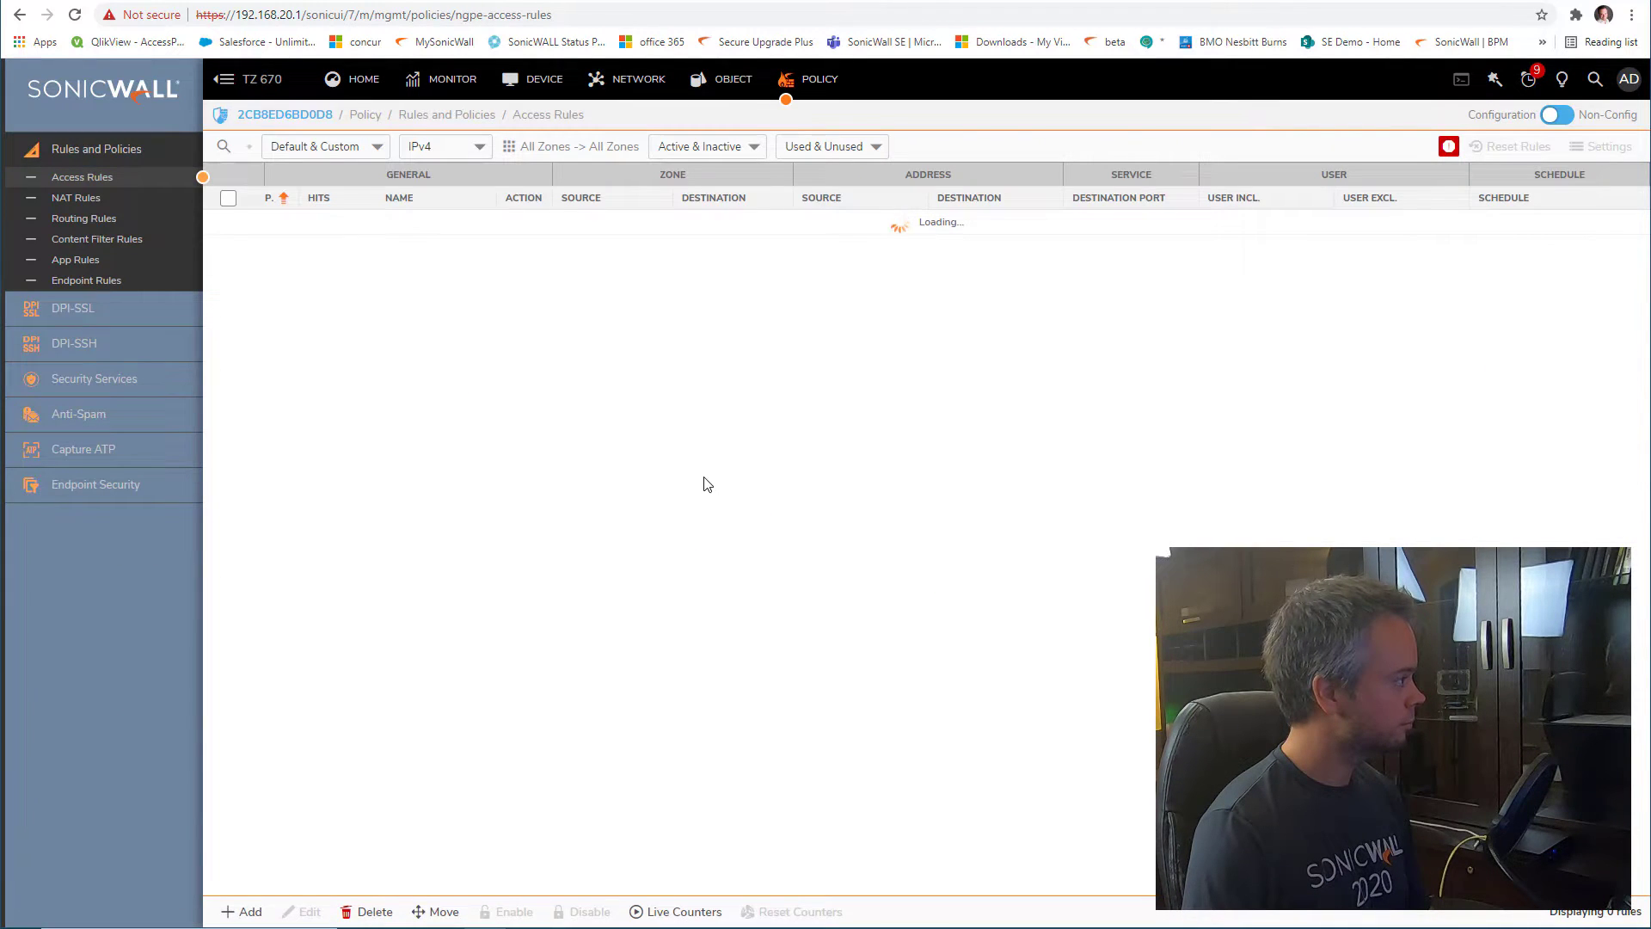
pyautogui.click(129, 219)
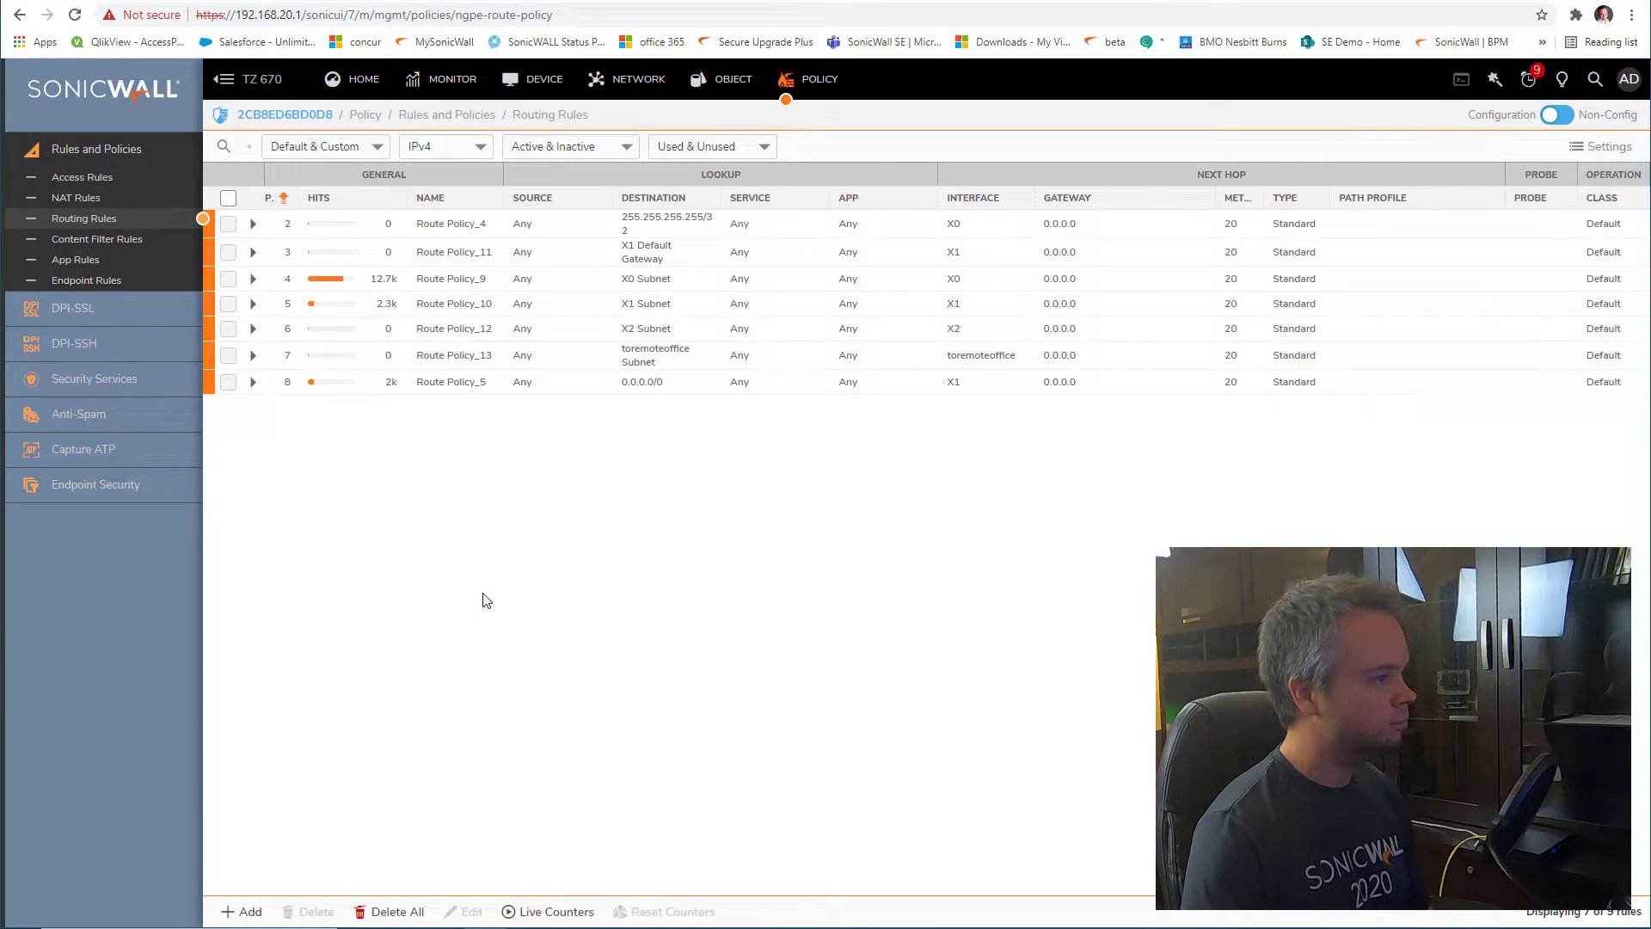
pyautogui.click(246, 912)
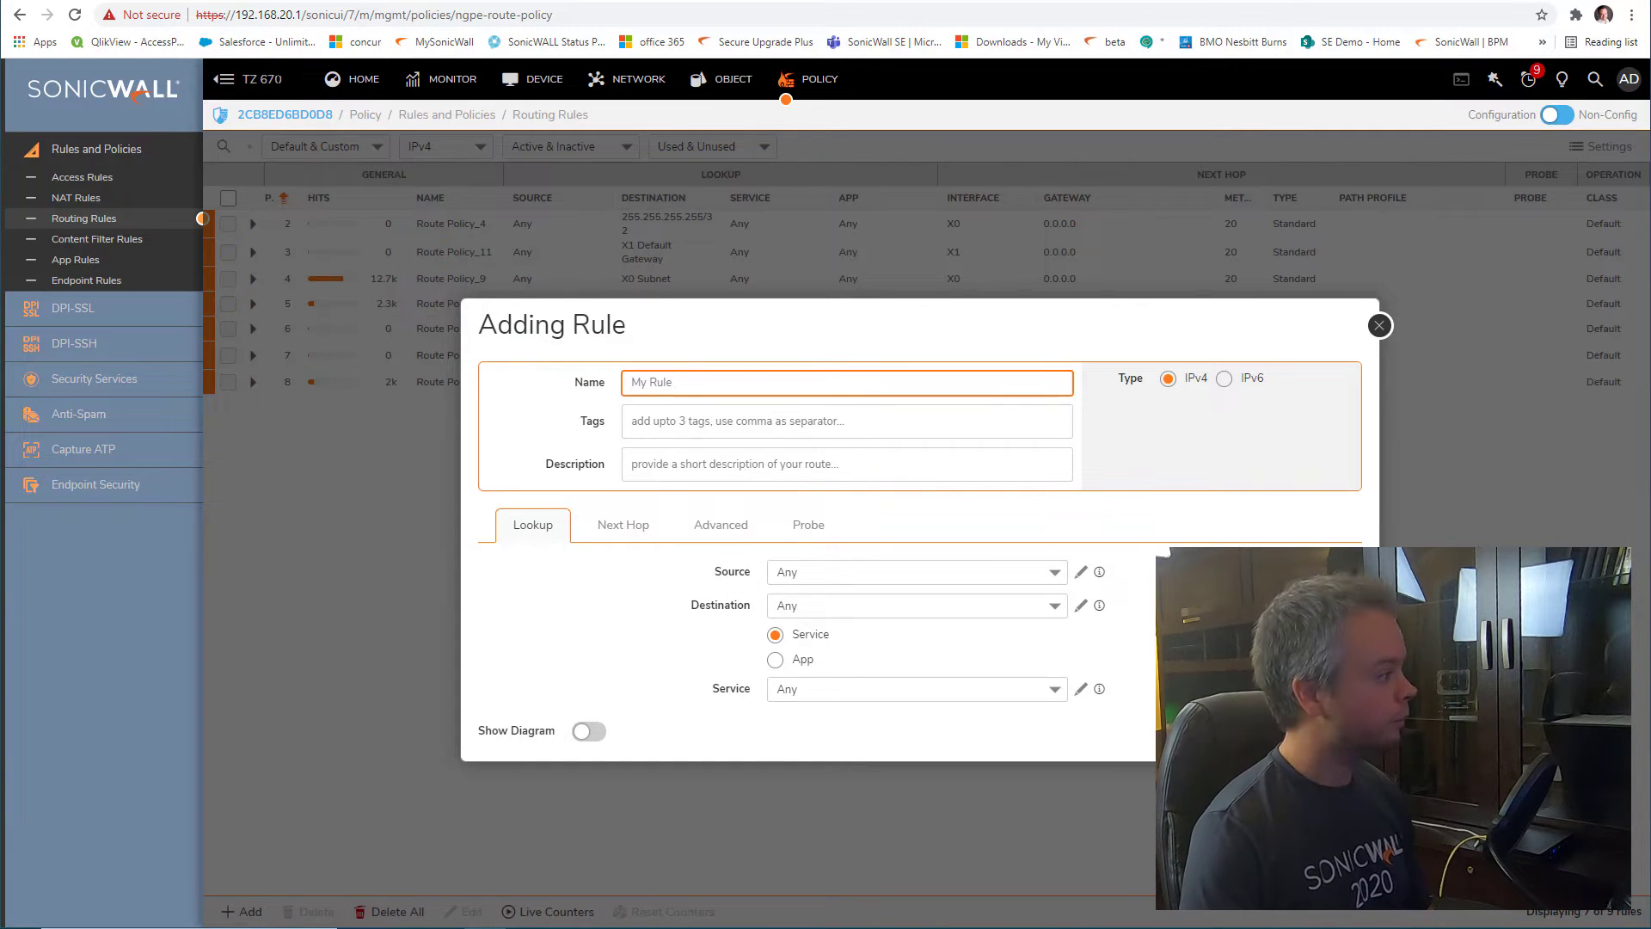
pyautogui.click(687, 385)
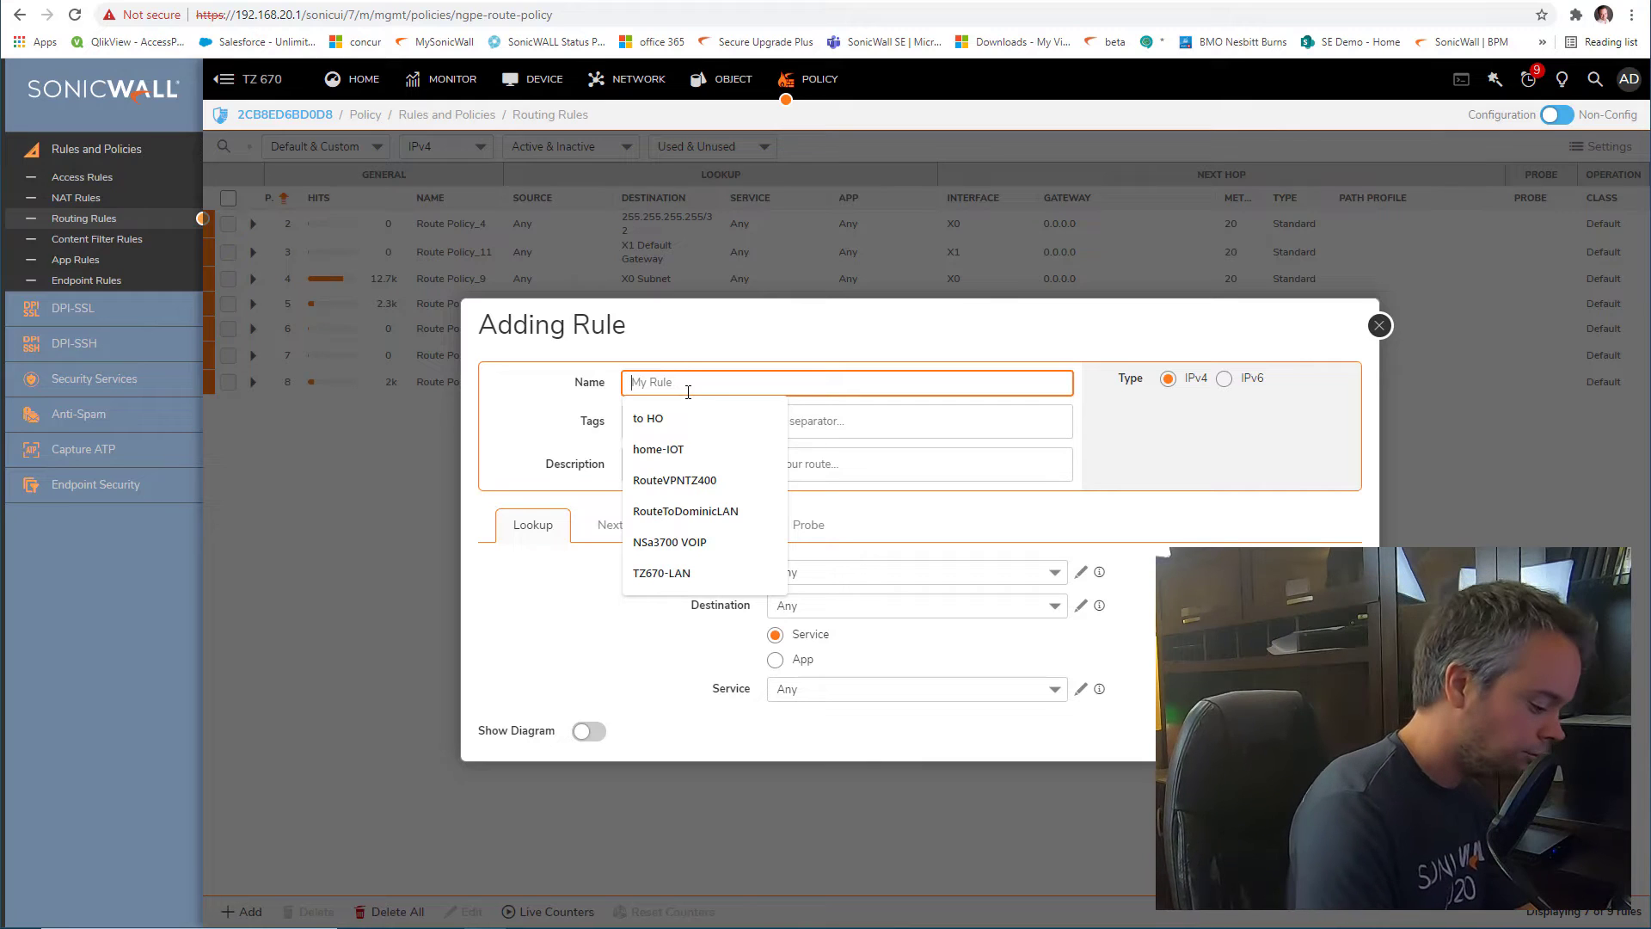
pyautogui.write('to remote office')
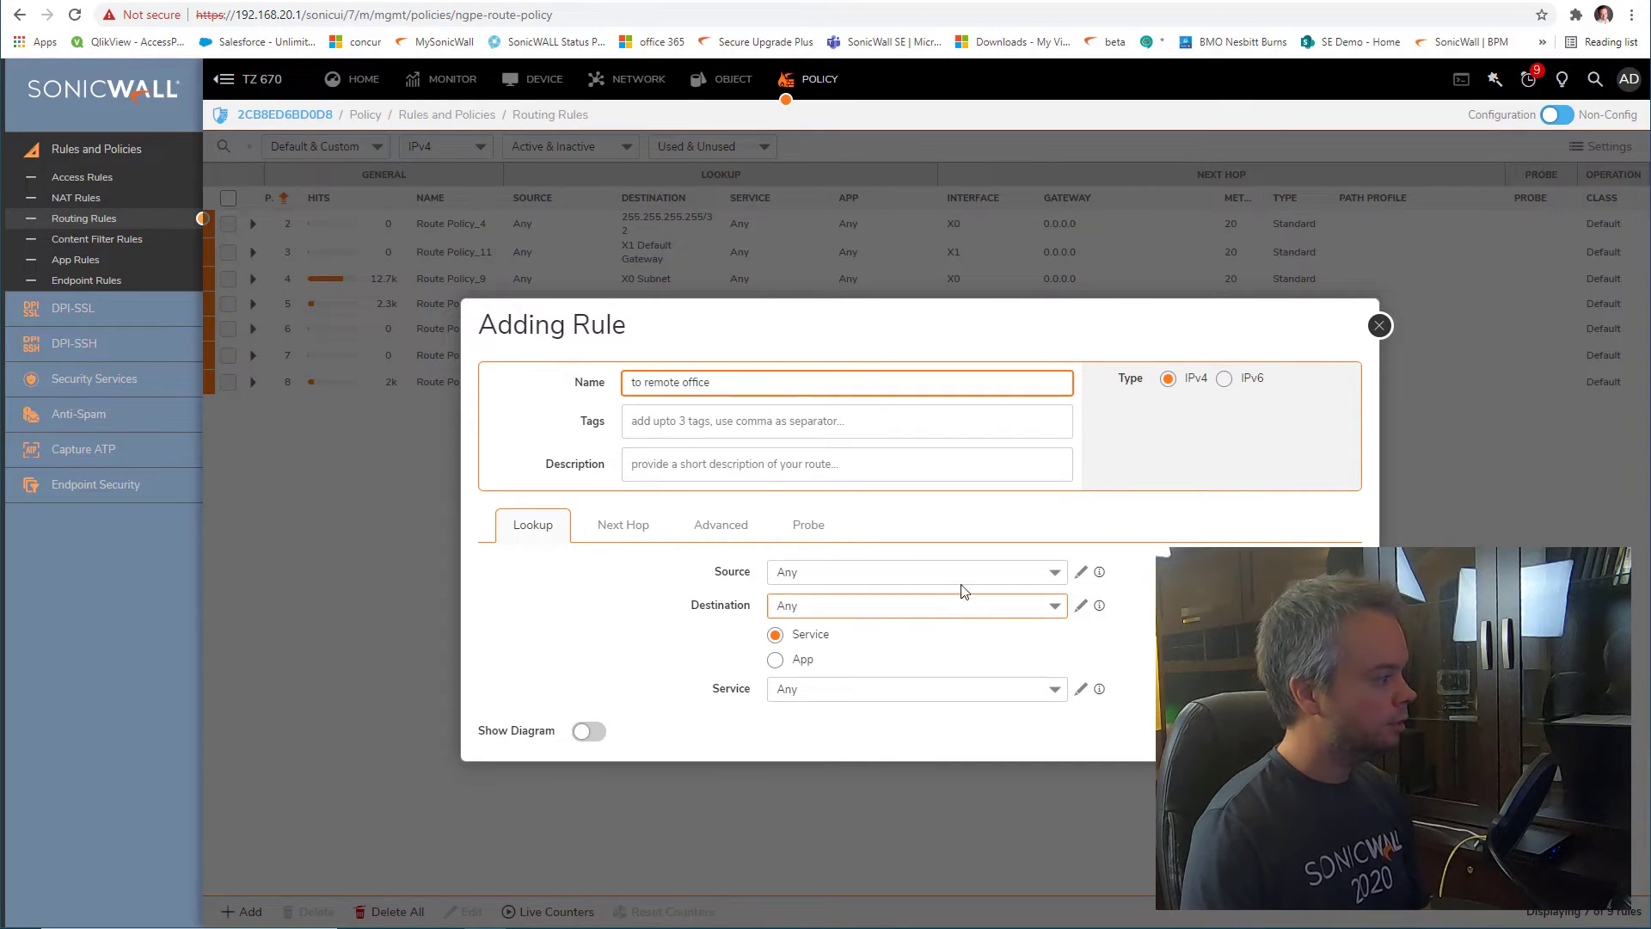
# Set the rule's source to X0 Subnet, leaving the destination to be newly created
pyautogui.click(927, 586)
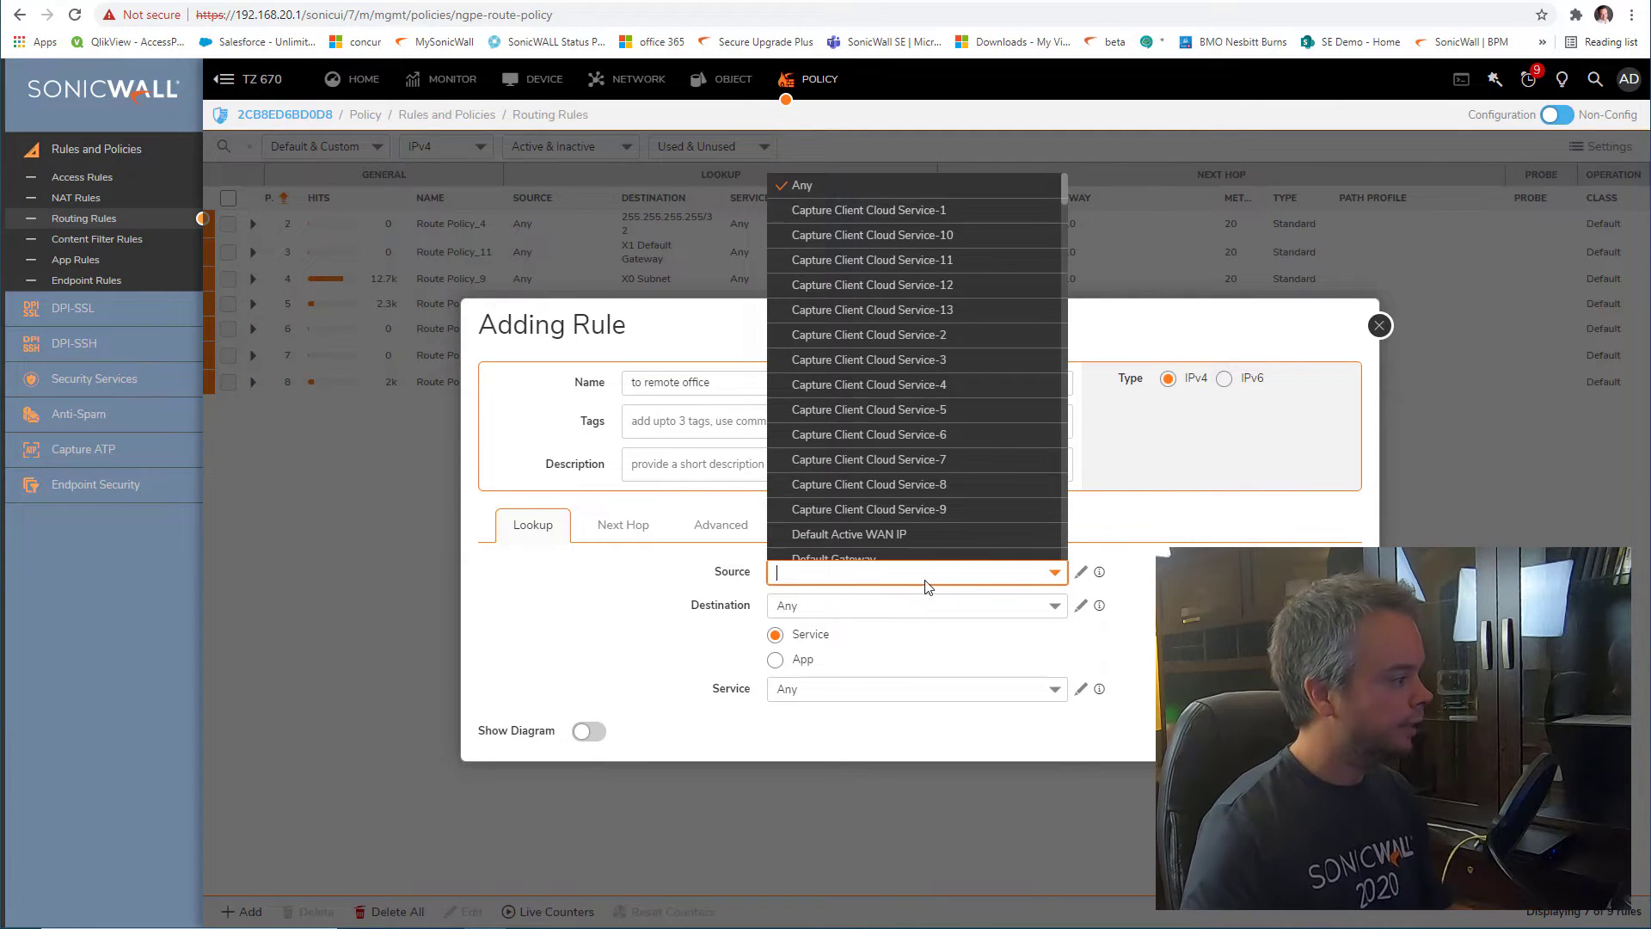
pyautogui.write('x0')
pyautogui.click(910, 746)
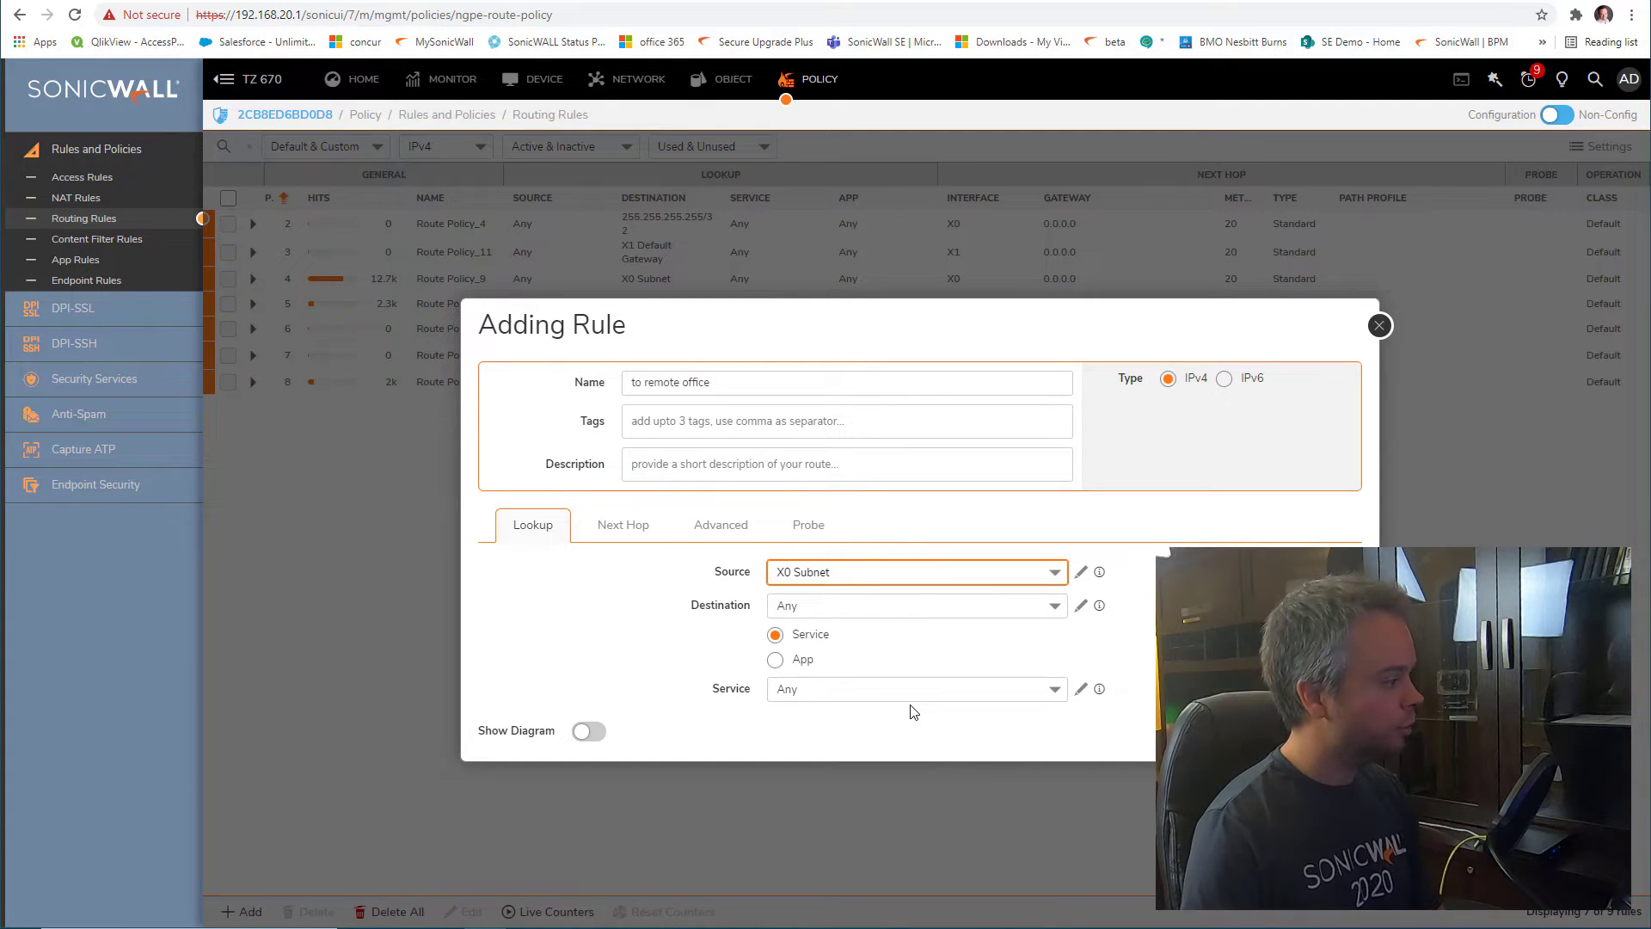
pyautogui.click(867, 609)
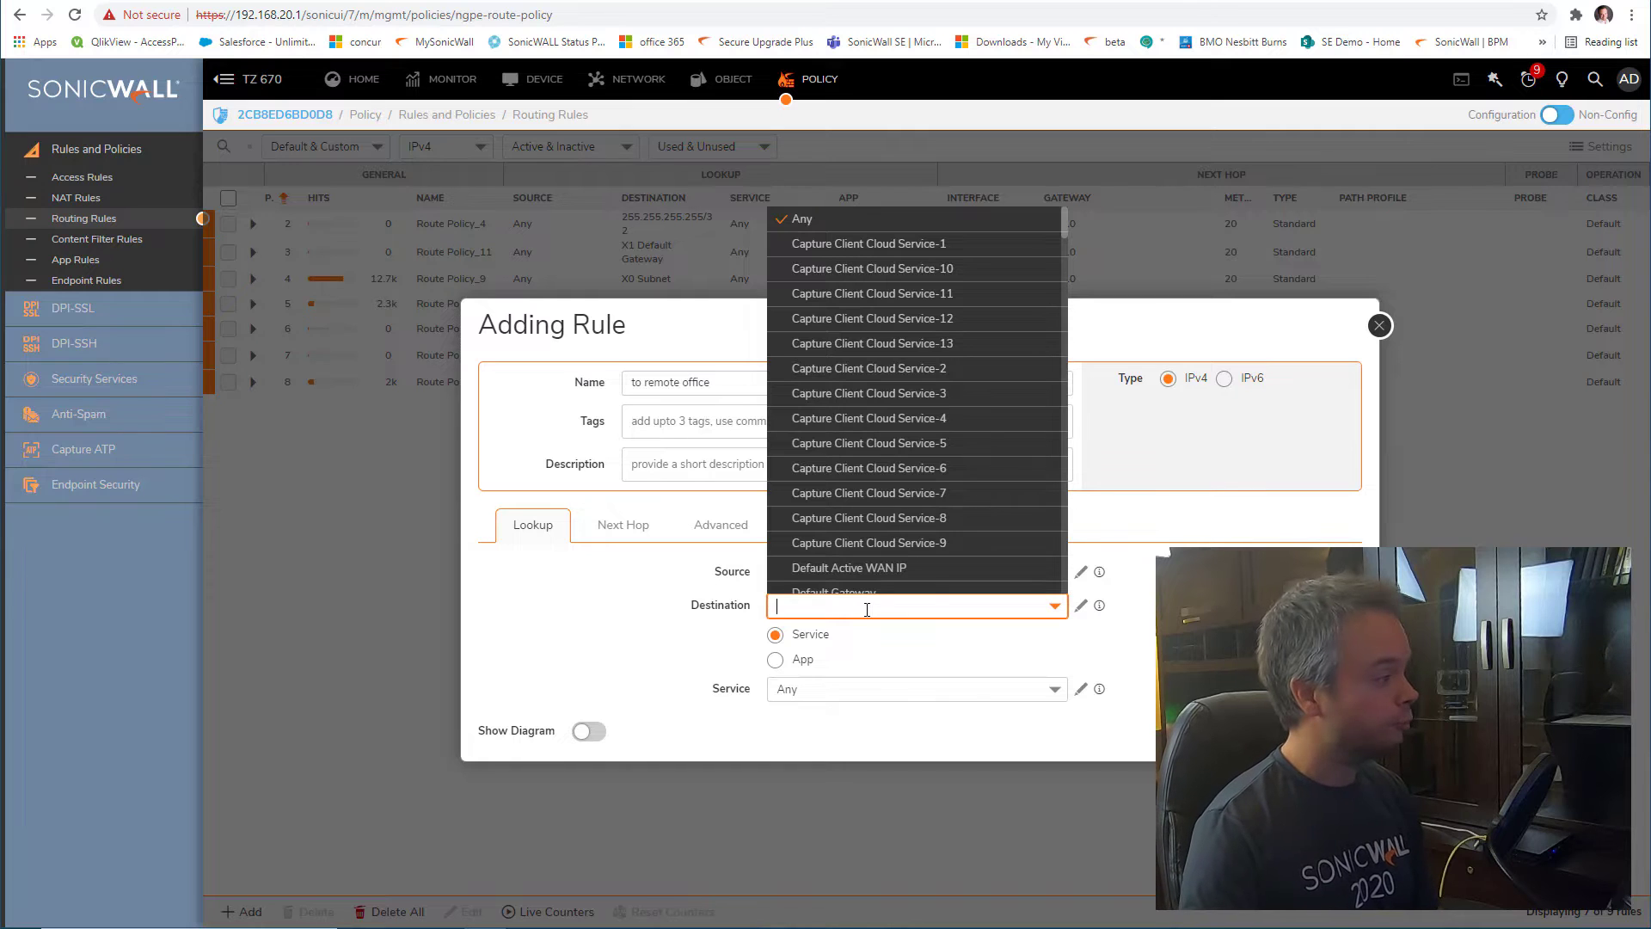
pyautogui.scroll(-3, 948, 512)
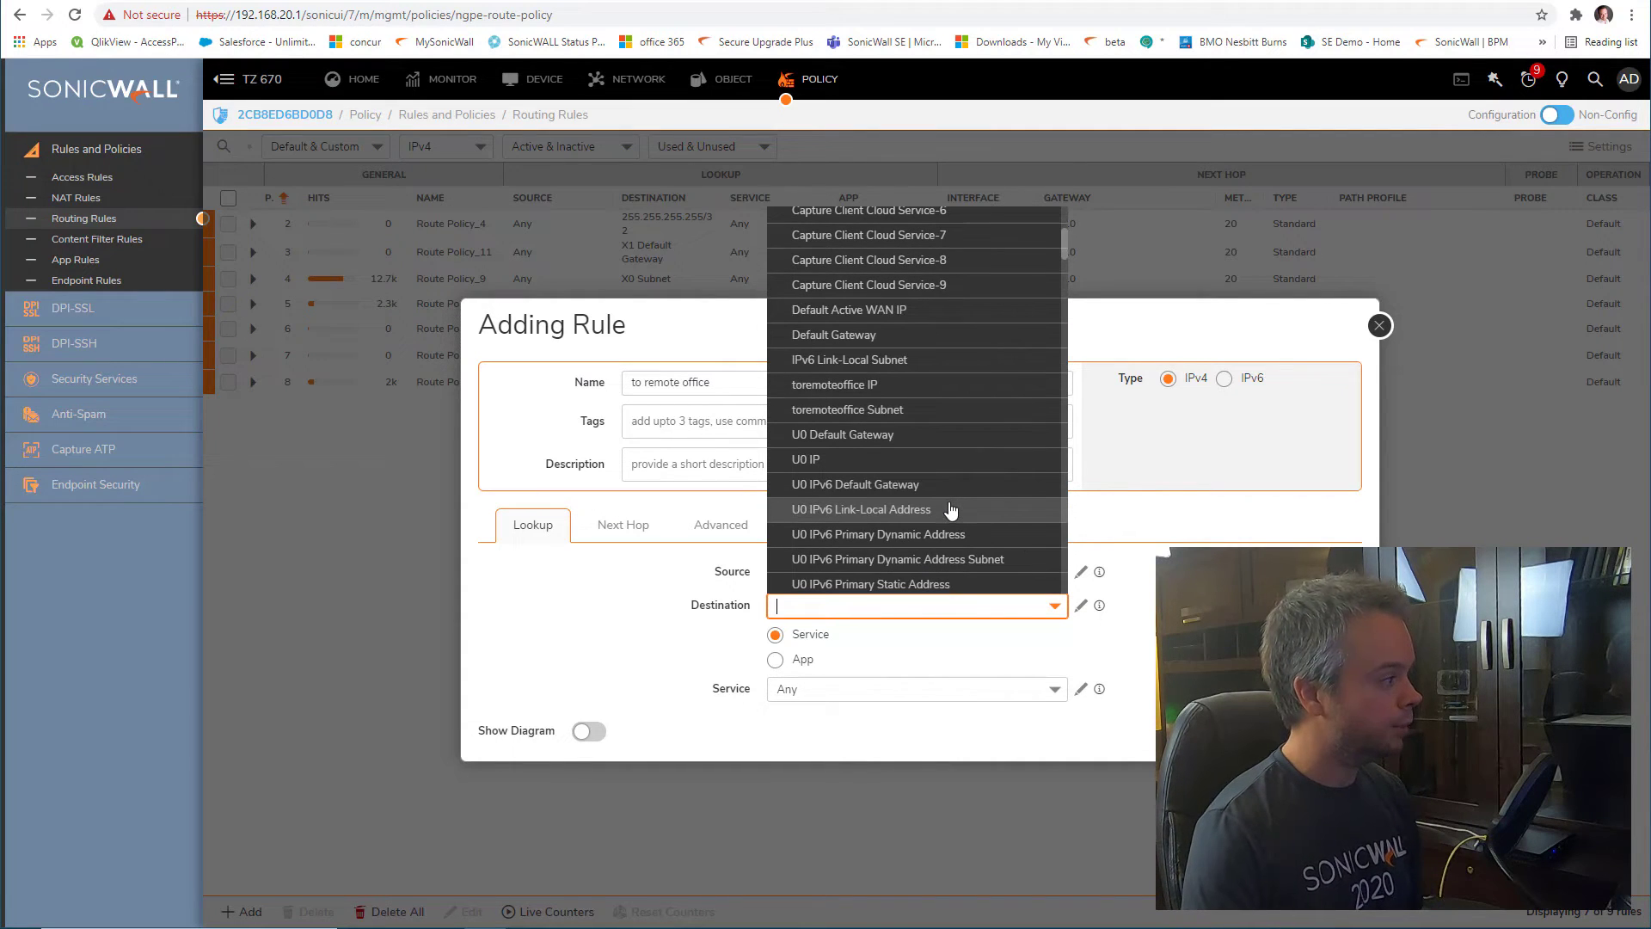
pyautogui.click(1110, 615)
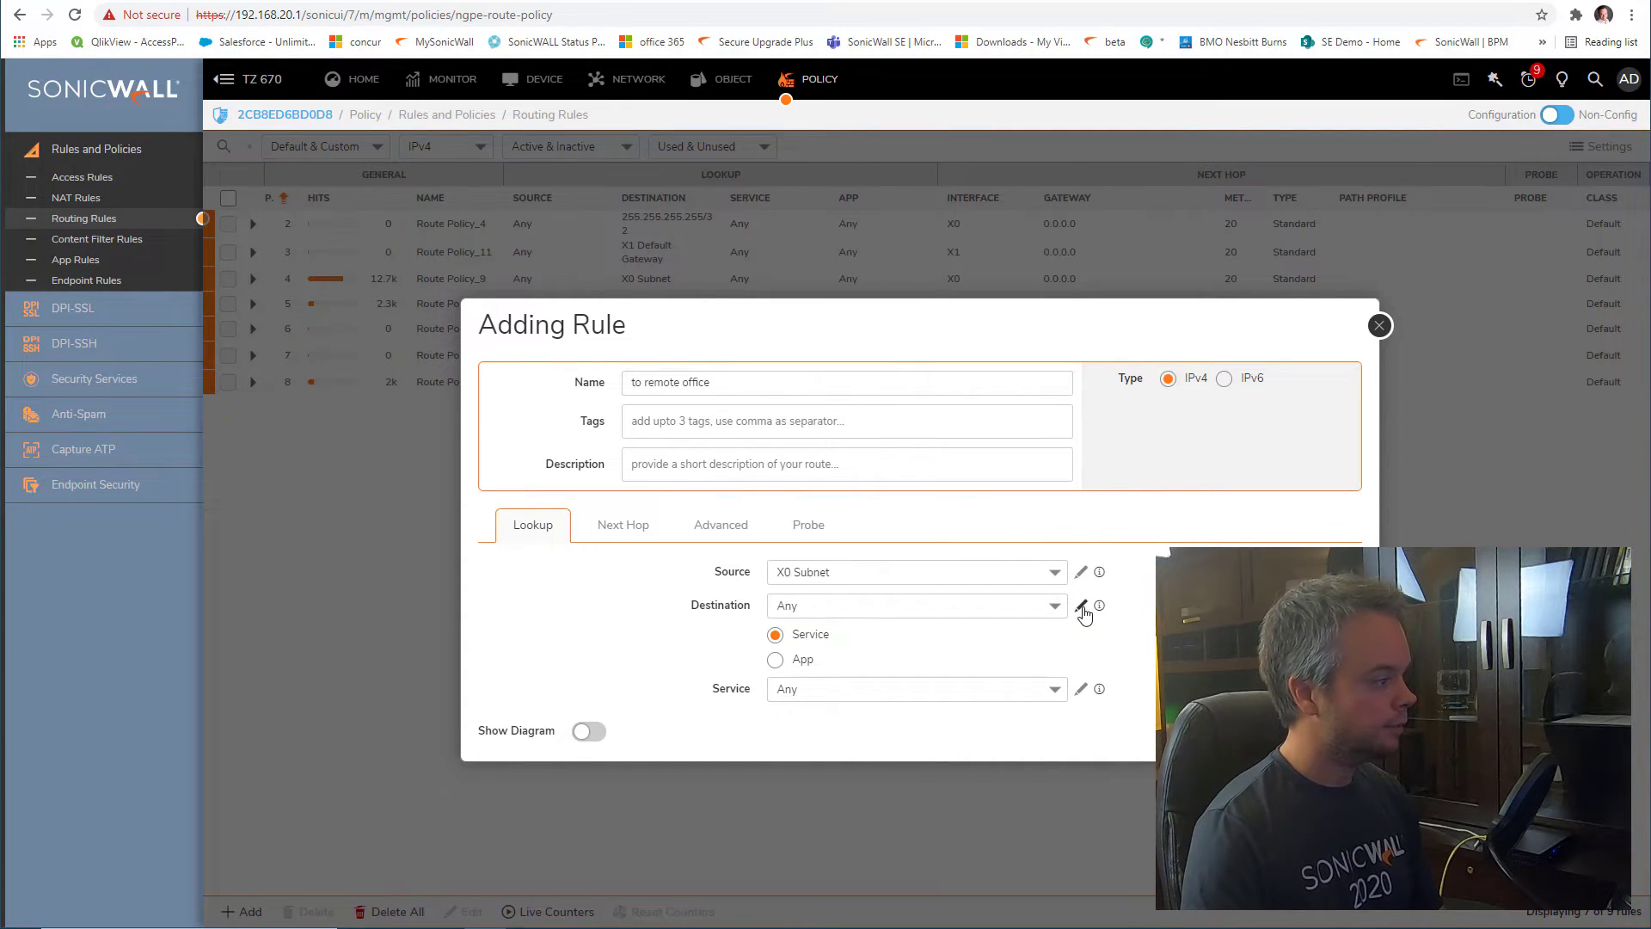
pyautogui.click(1083, 610)
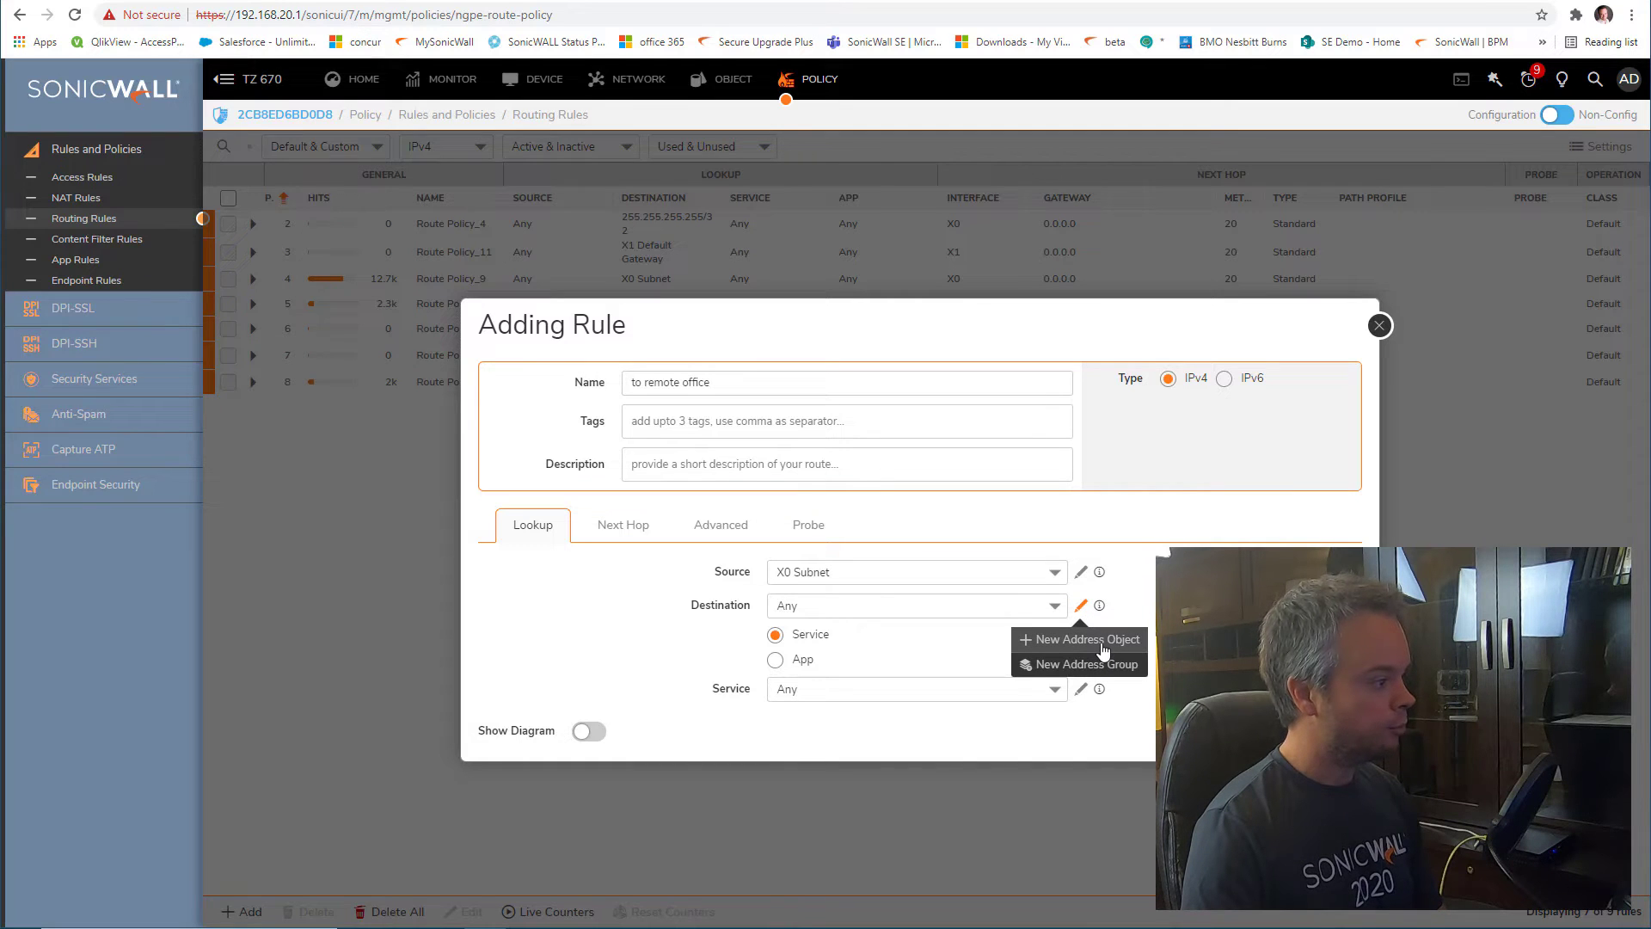
# Create a destination address object 'X0 remote office' in the VPN zone, of type Network
pyautogui.click(1103, 640)
pyautogui.click(972, 480)
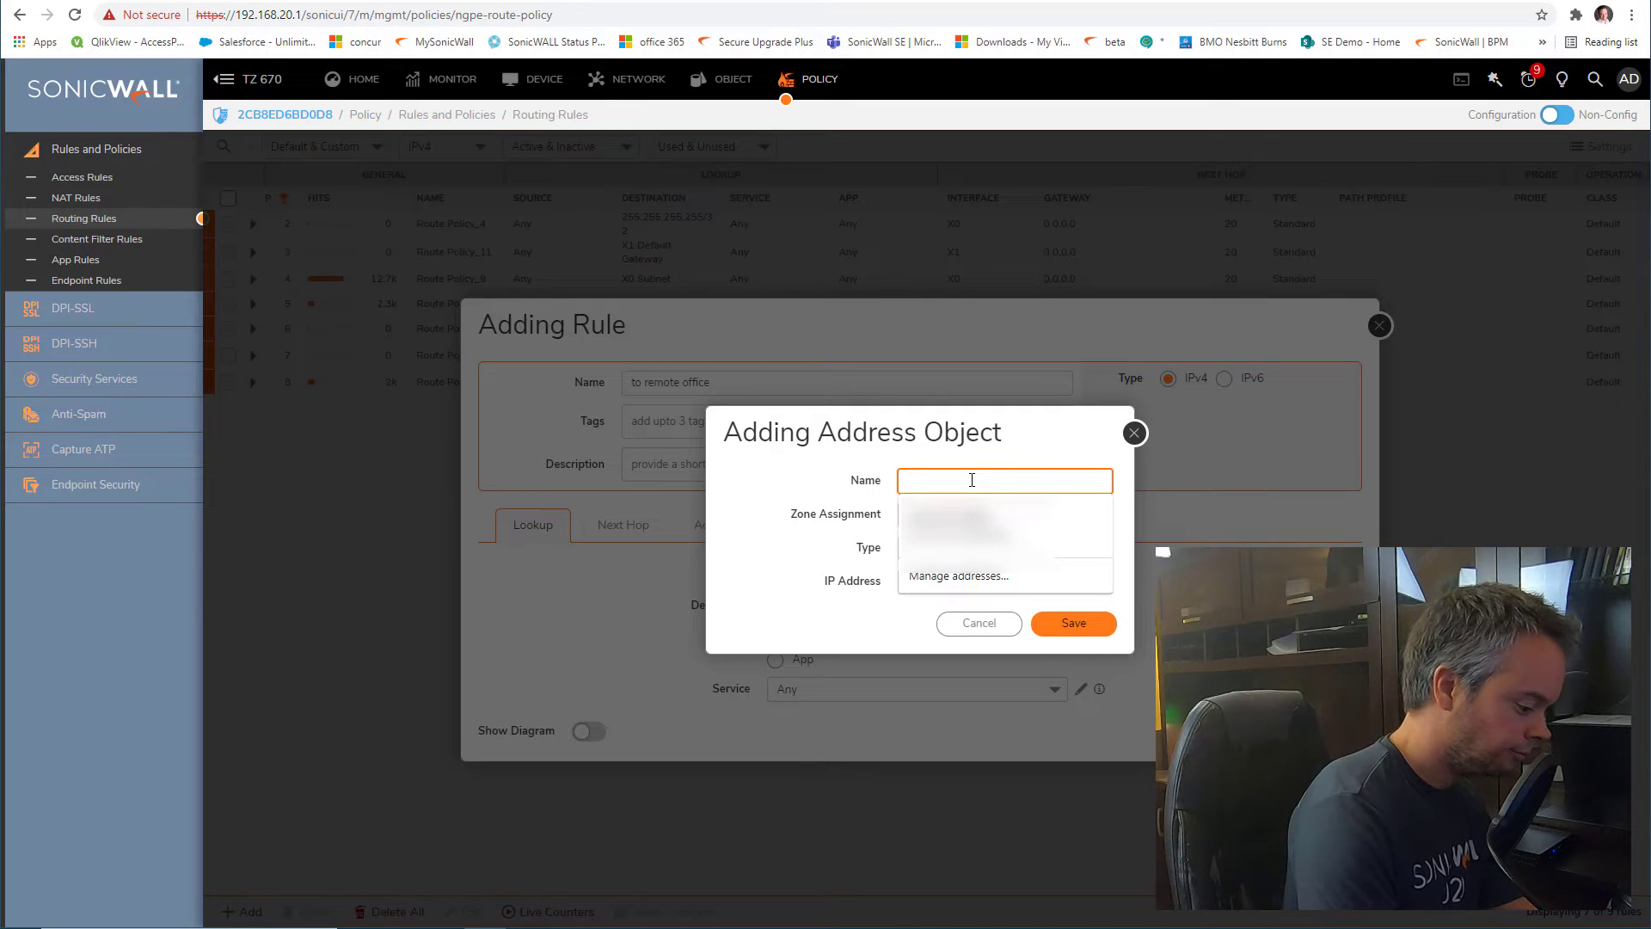
pyautogui.write('X) remote office')
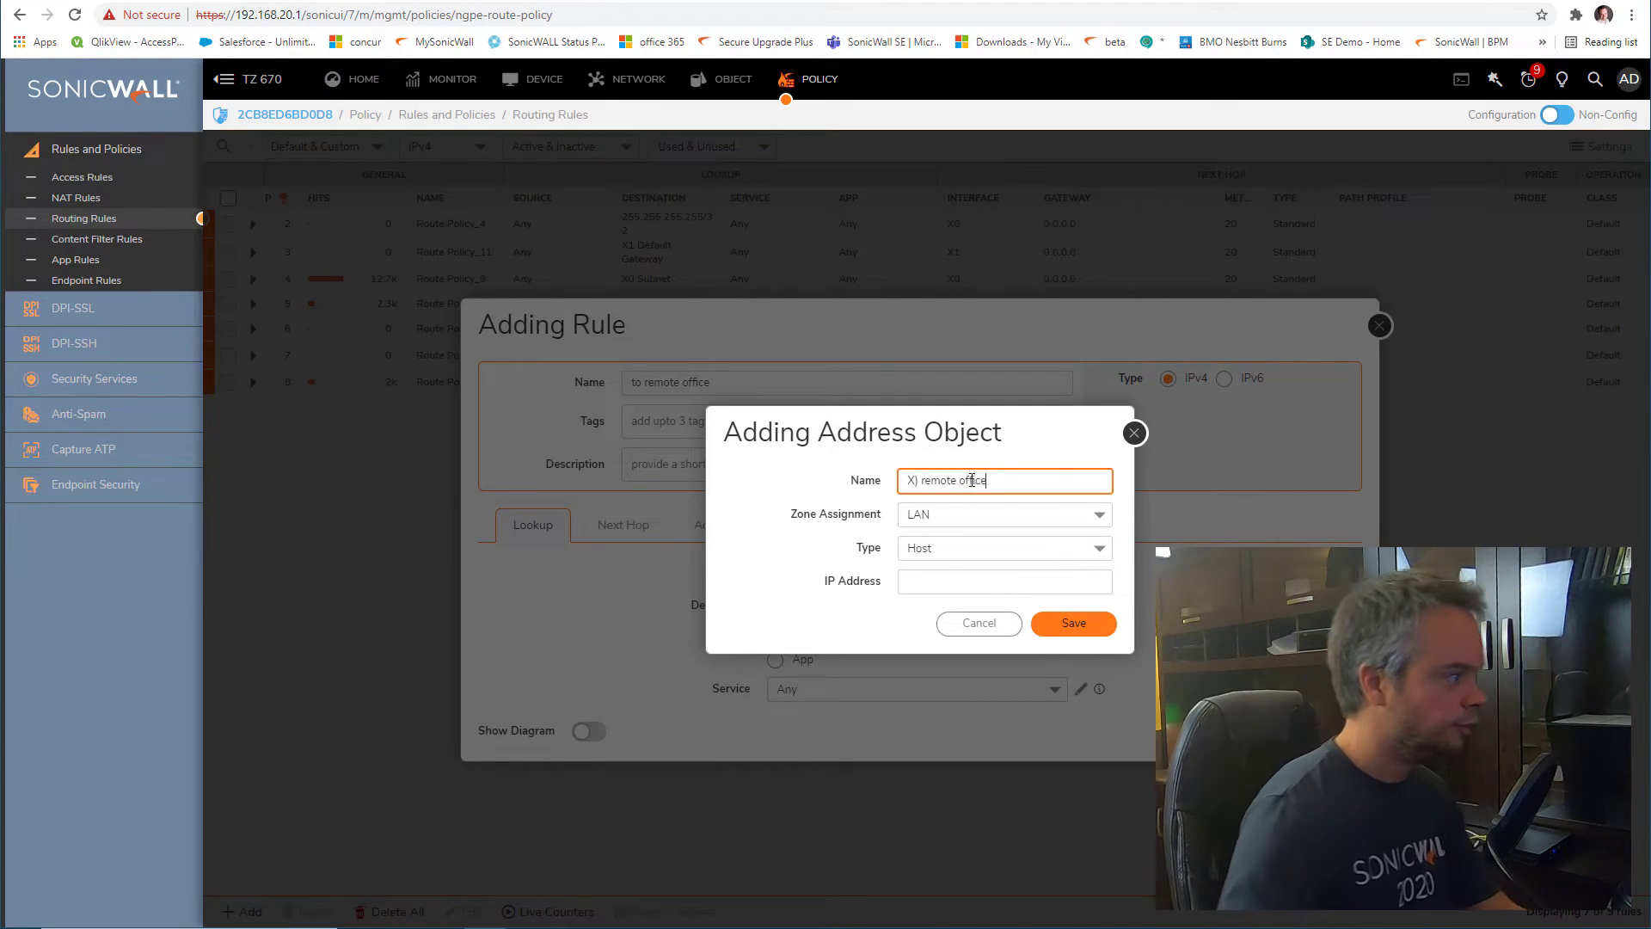
pyautogui.click(920, 480)
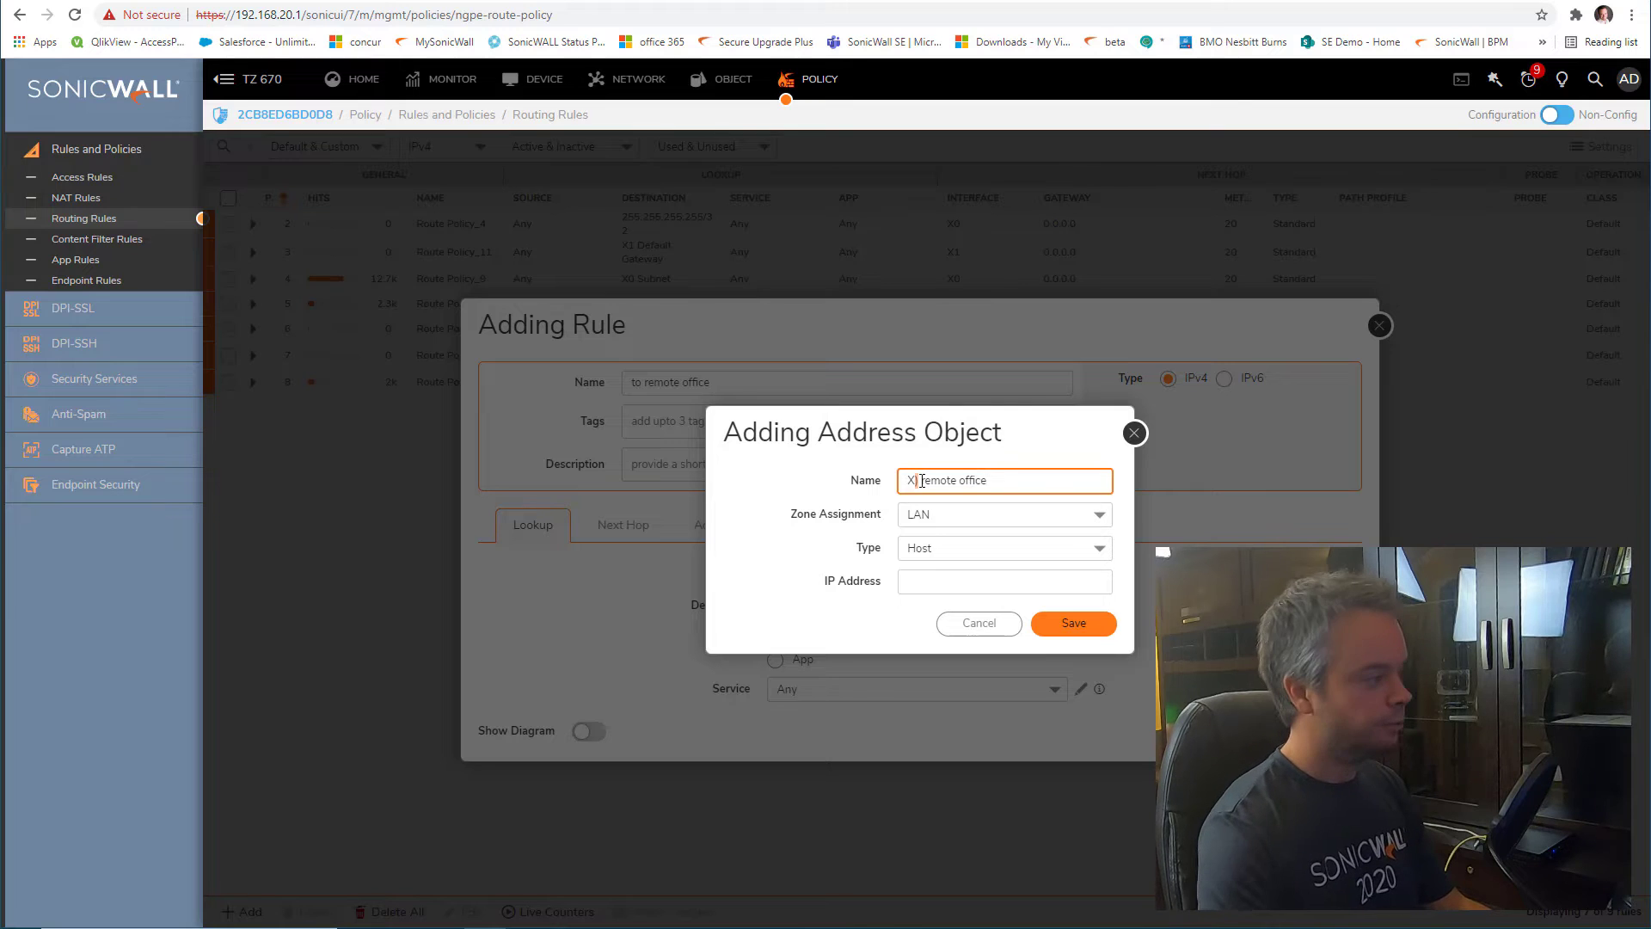
pyautogui.press('BackSpace')
pyautogui.write('0')
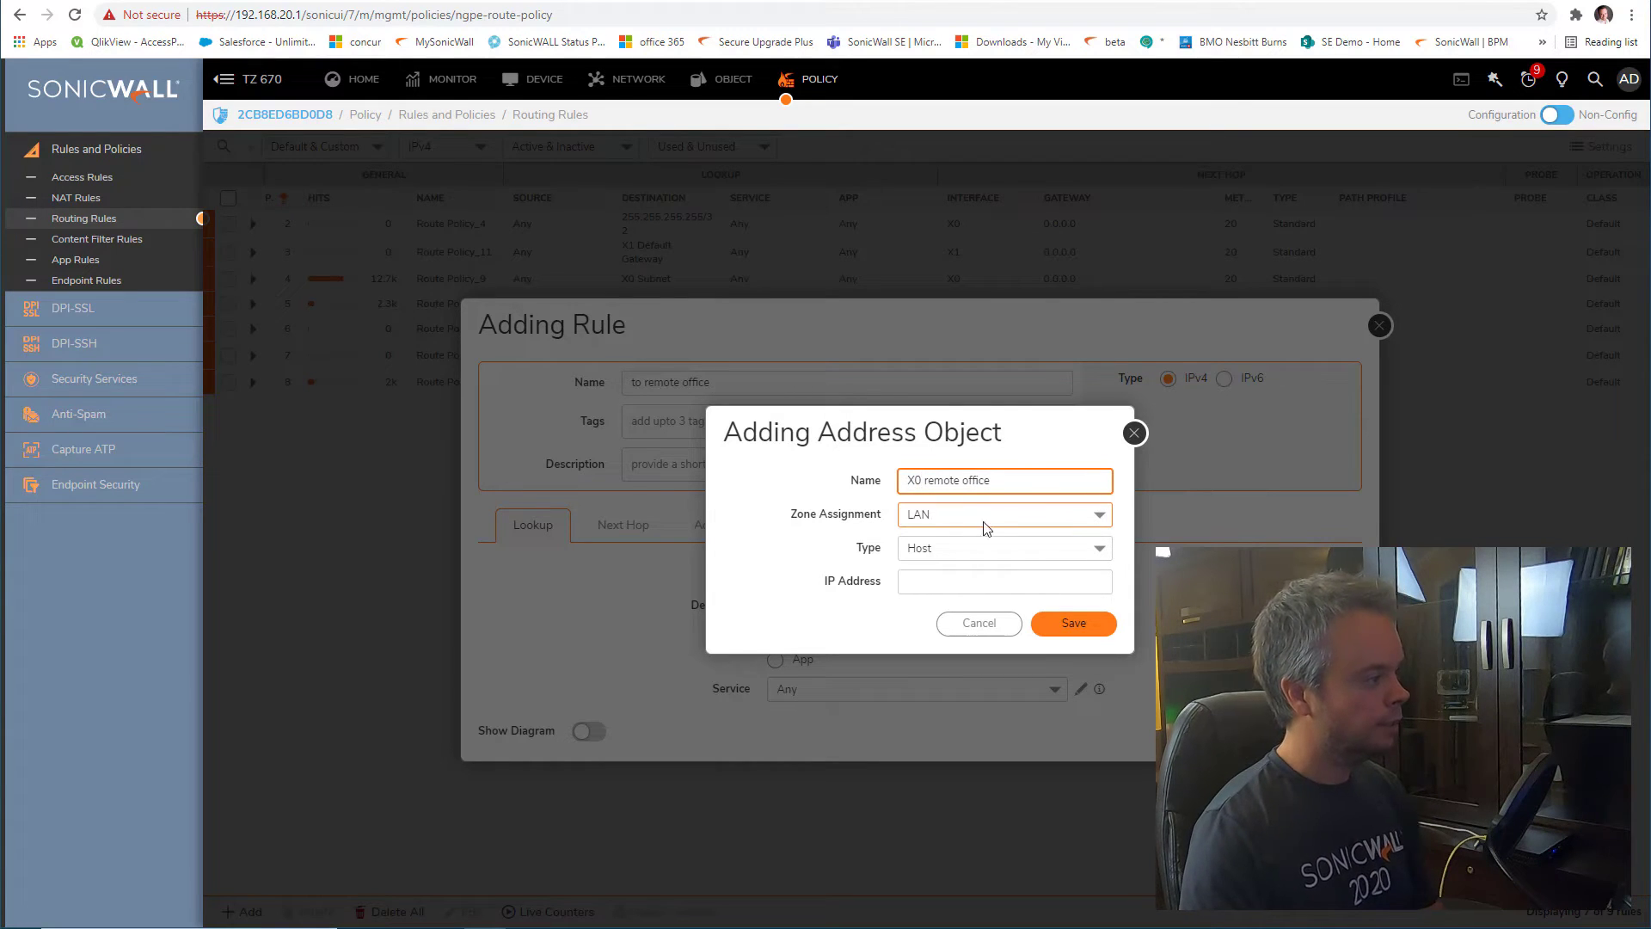
pyautogui.click(998, 518)
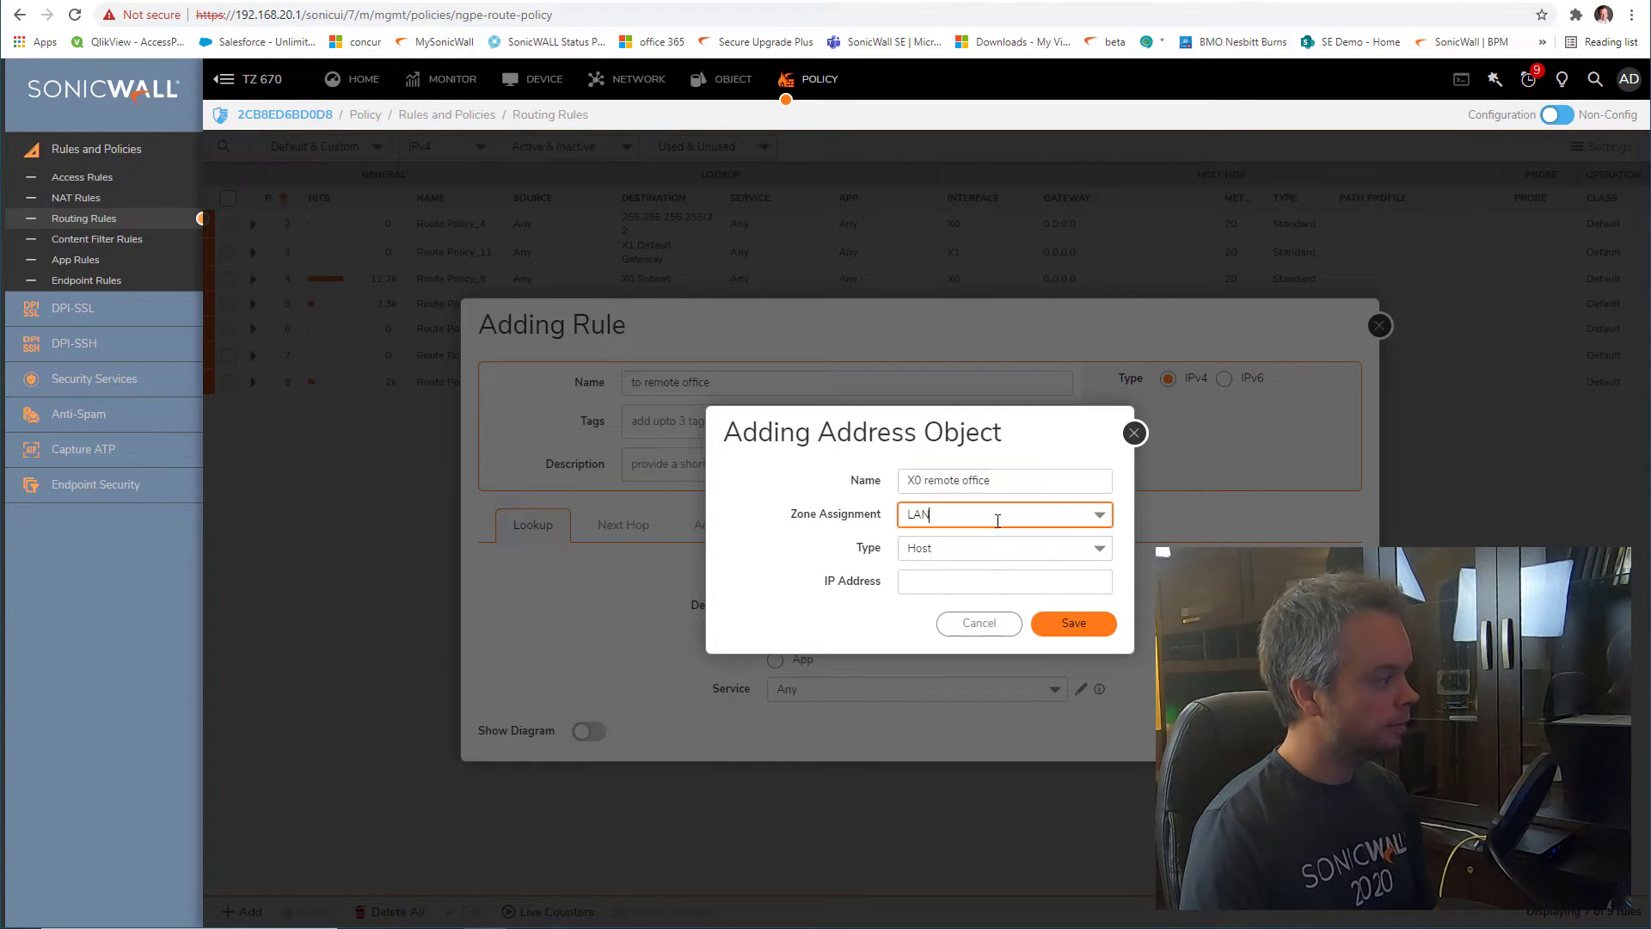
pyautogui.click(1003, 614)
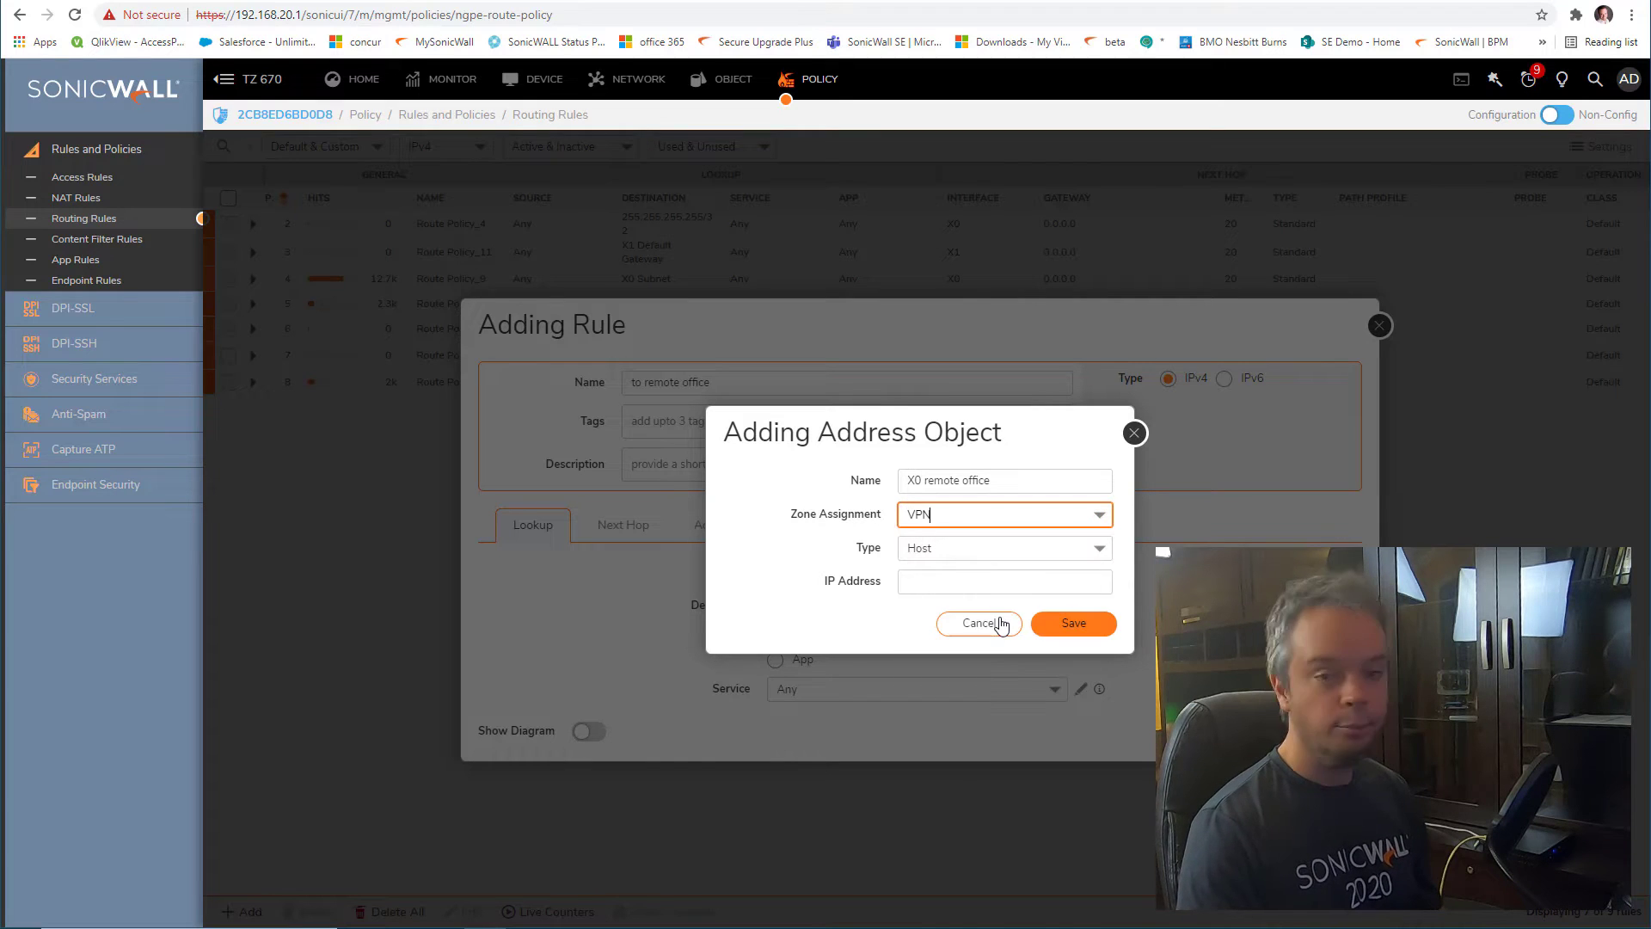
pyautogui.click(993, 550)
pyautogui.click(993, 624)
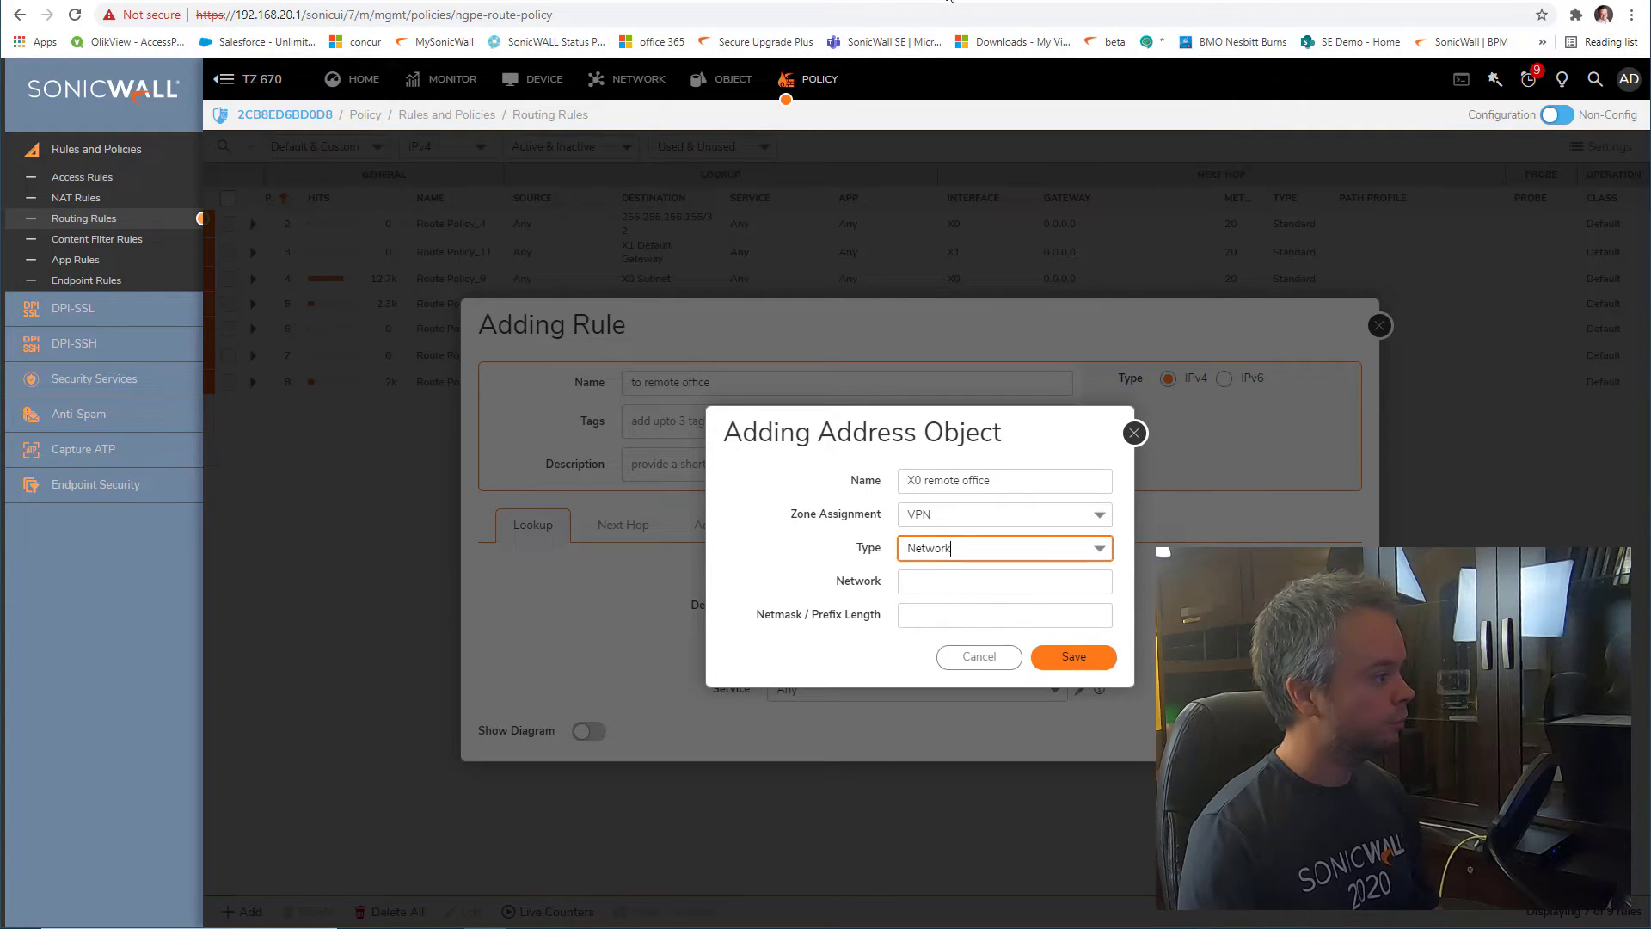
# Copy the TZ 470W's X0 address and enter network 192.168.10.0 for the object
pyautogui.click(950, 1)
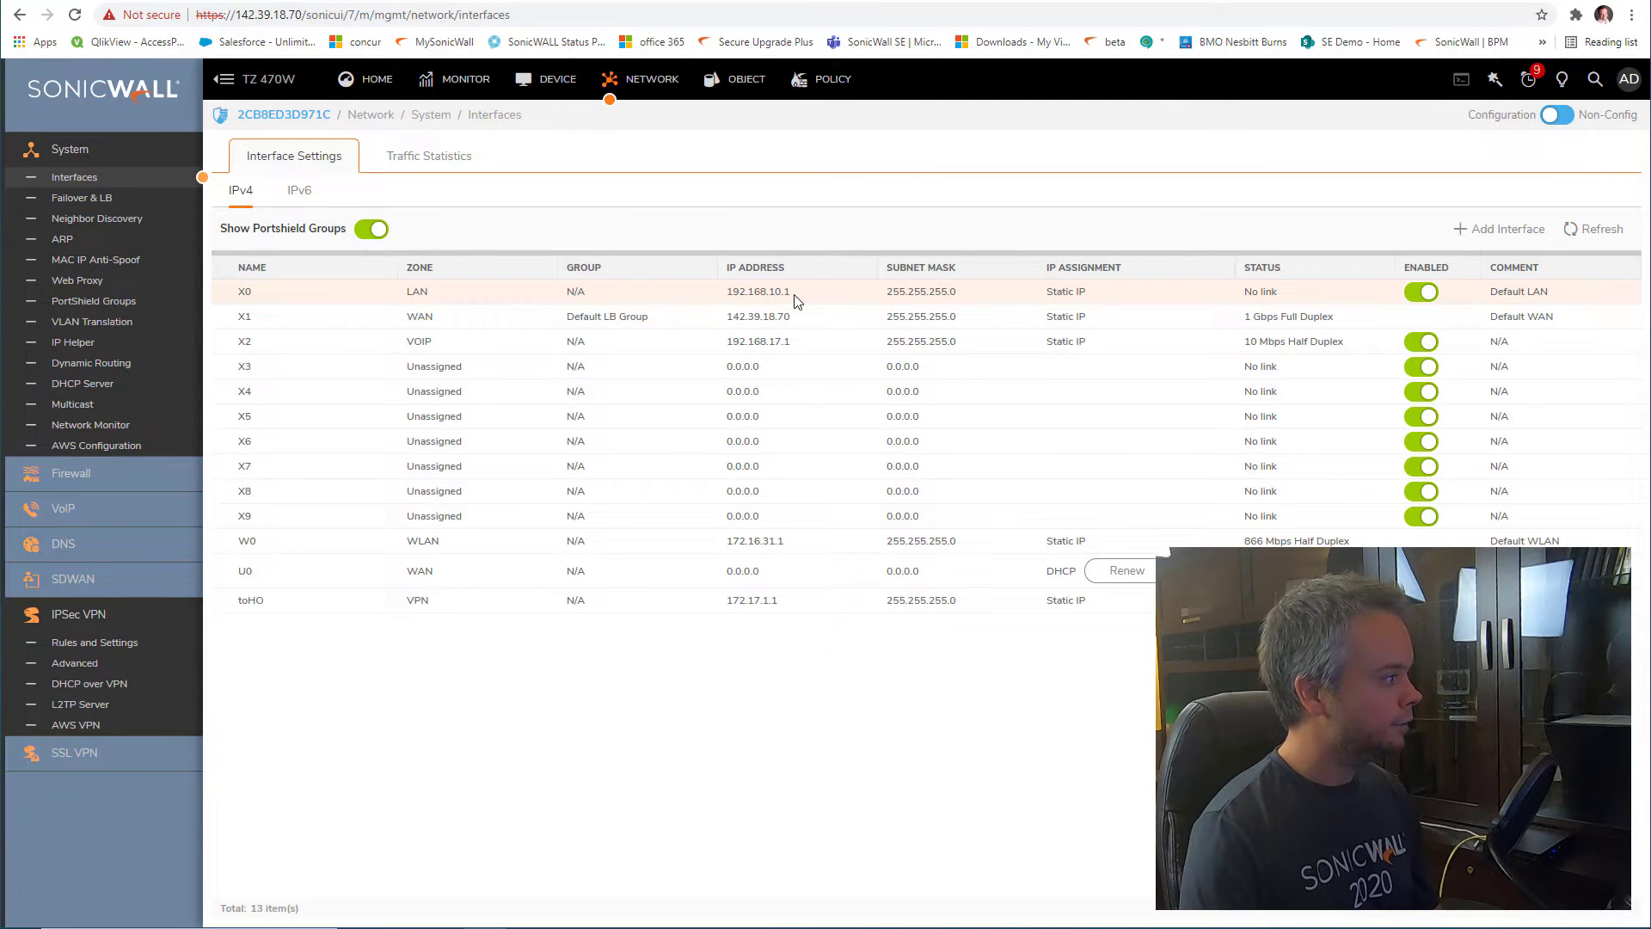
pyautogui.moveTo(791, 293); pyautogui.dragTo(730, 298)
pyautogui.hotkey('ctrl', 'c')
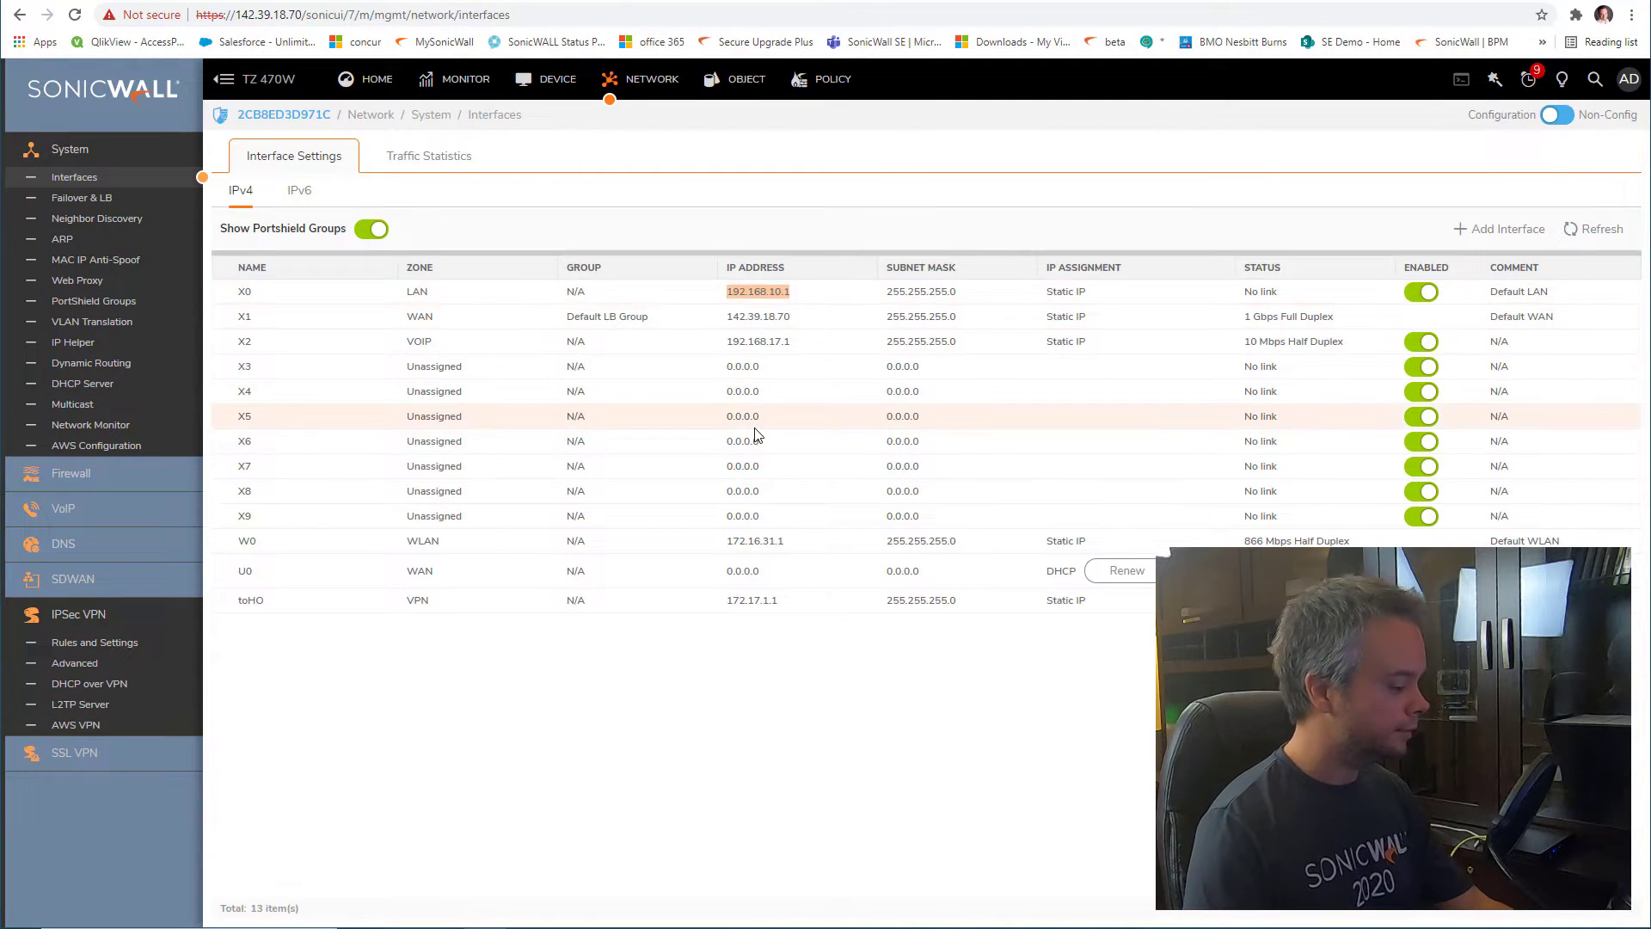
pyautogui.click(1180, 2)
pyautogui.click(979, 587)
pyautogui.hotkey('ctrl', 'v')
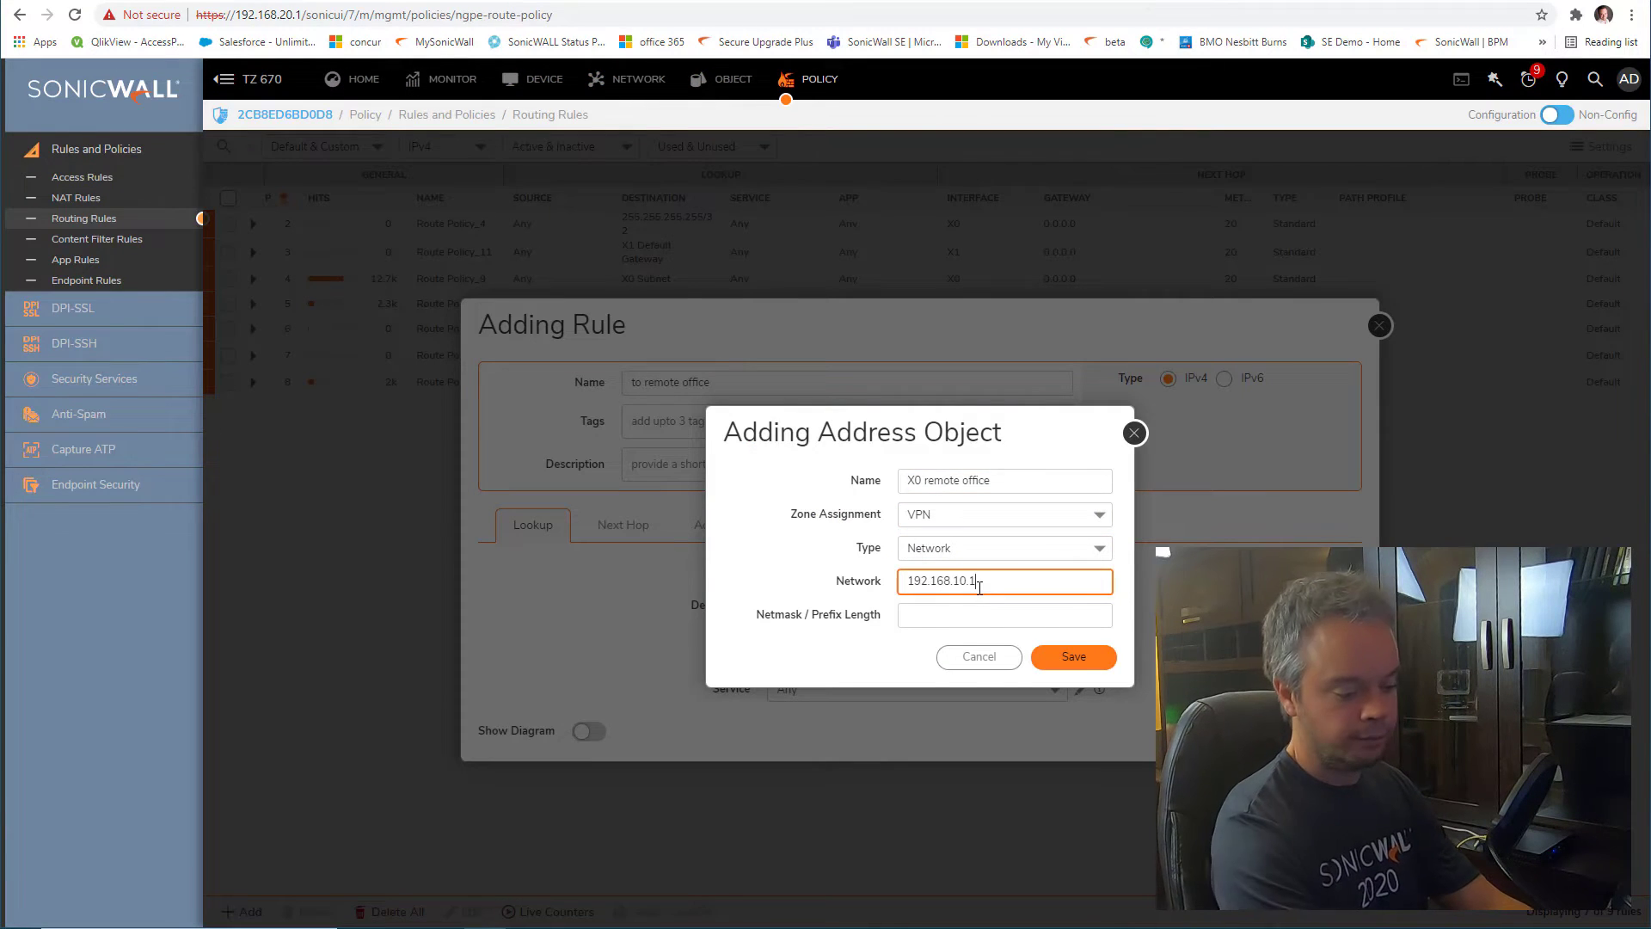
pyautogui.press('BackSpace')
pyautogui.write('0')
pyautogui.press('Tab')
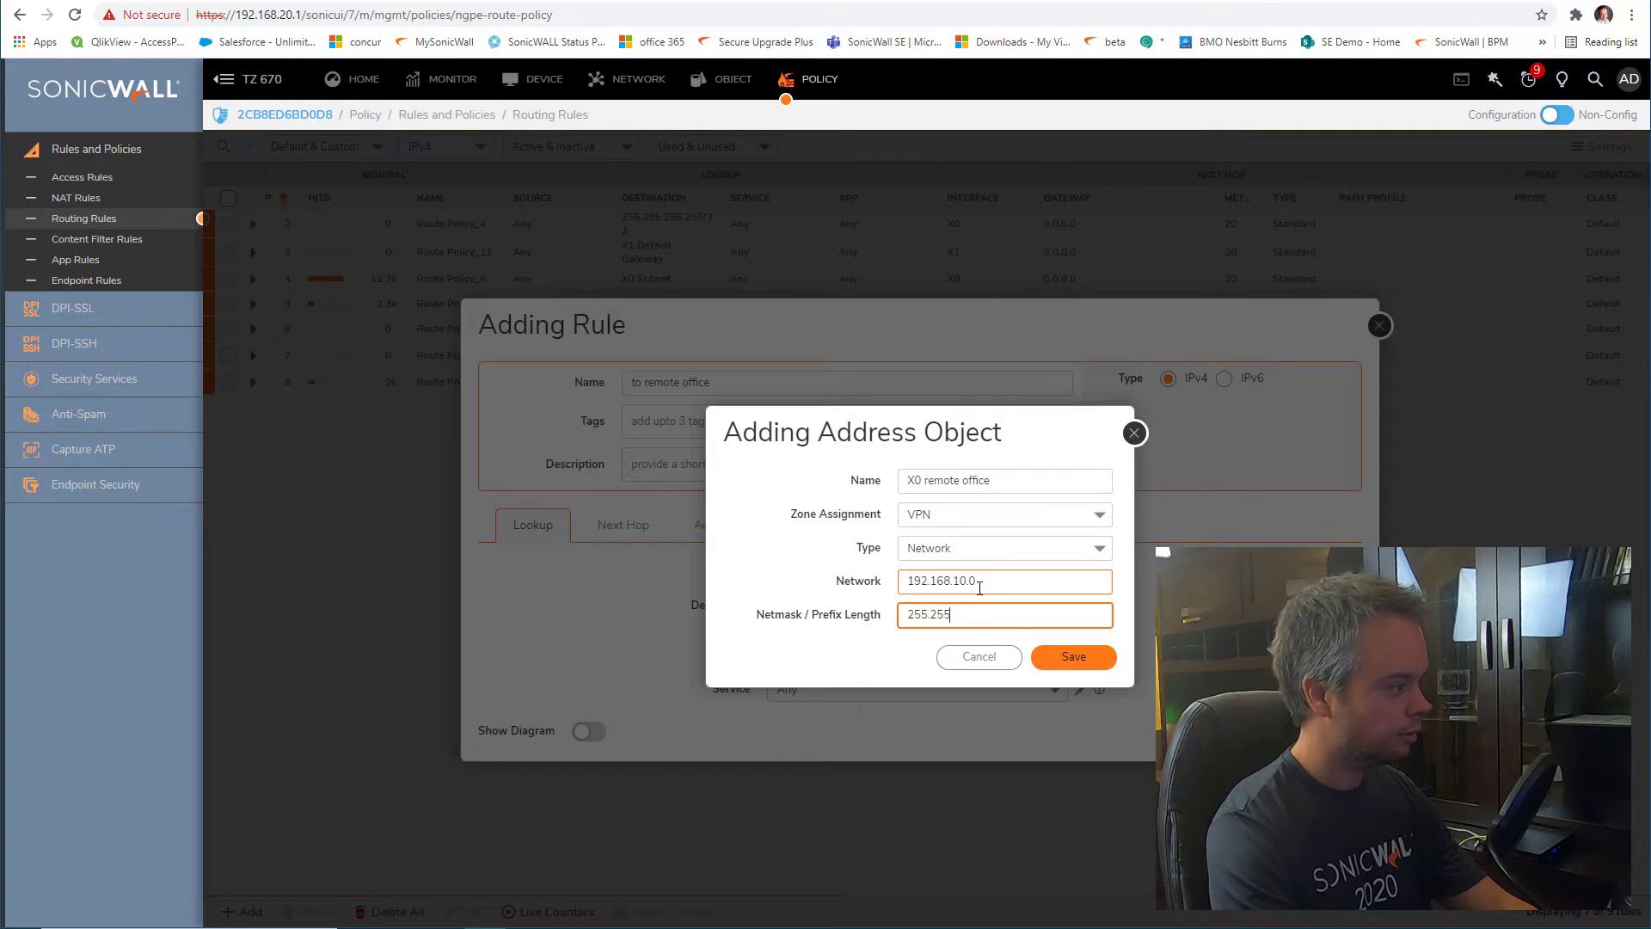
# Give the object netmask 255.255.255.0, save it, and confirm it as the route's destination
pyautogui.write('255.255.255.0')
pyautogui.click(1066, 658)
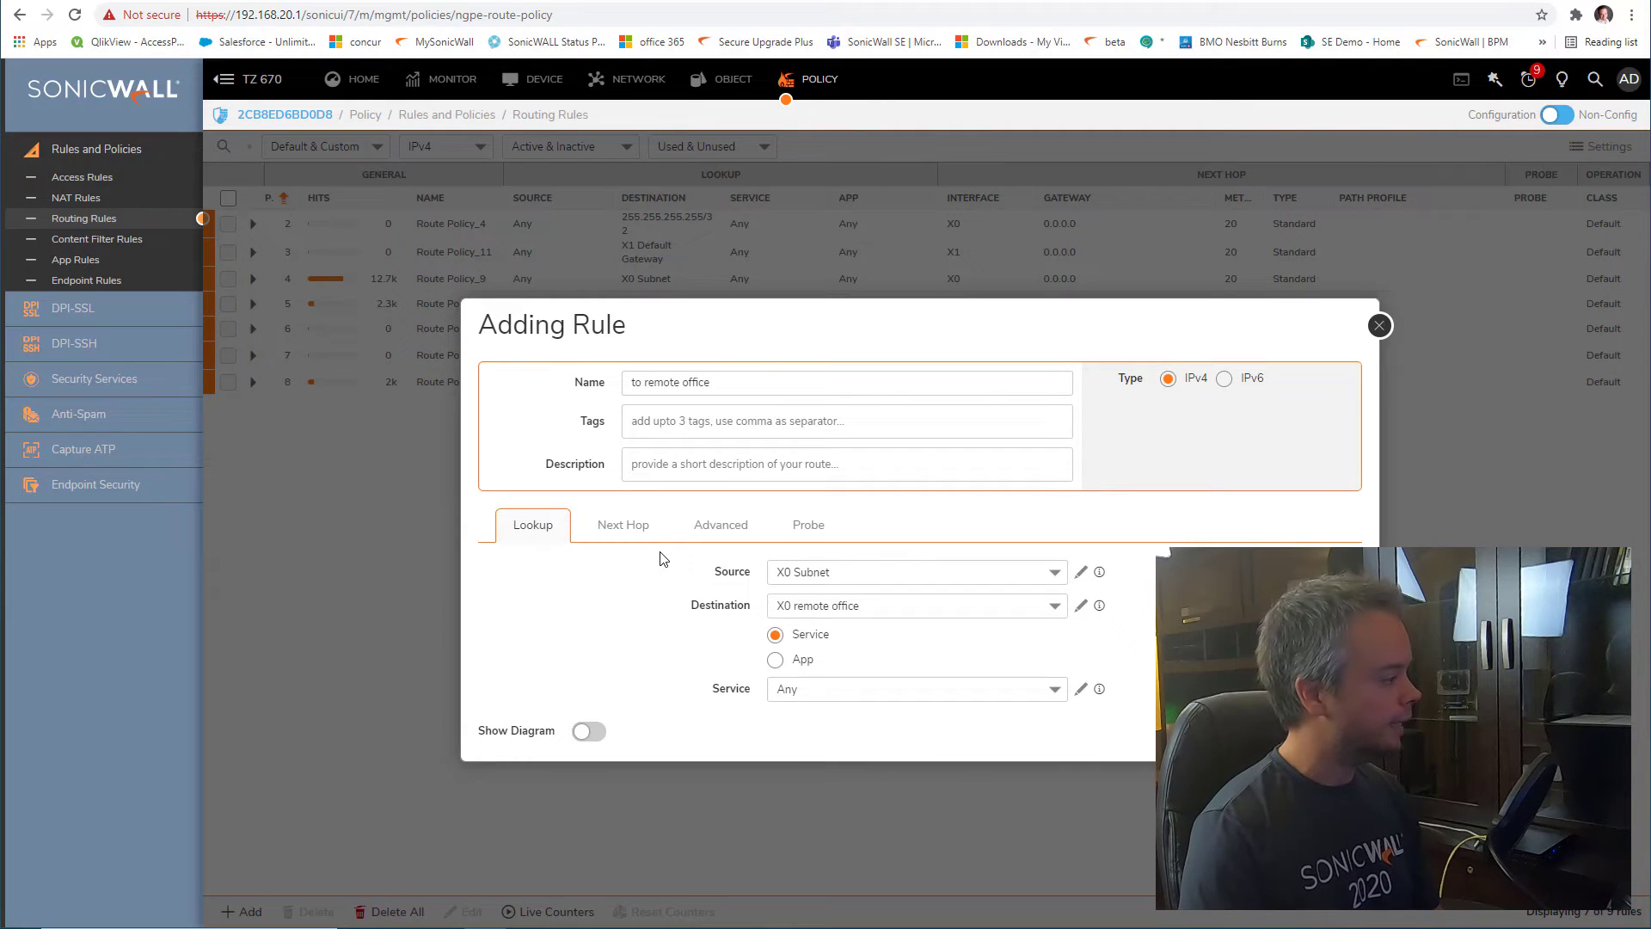
pyautogui.click(628, 529)
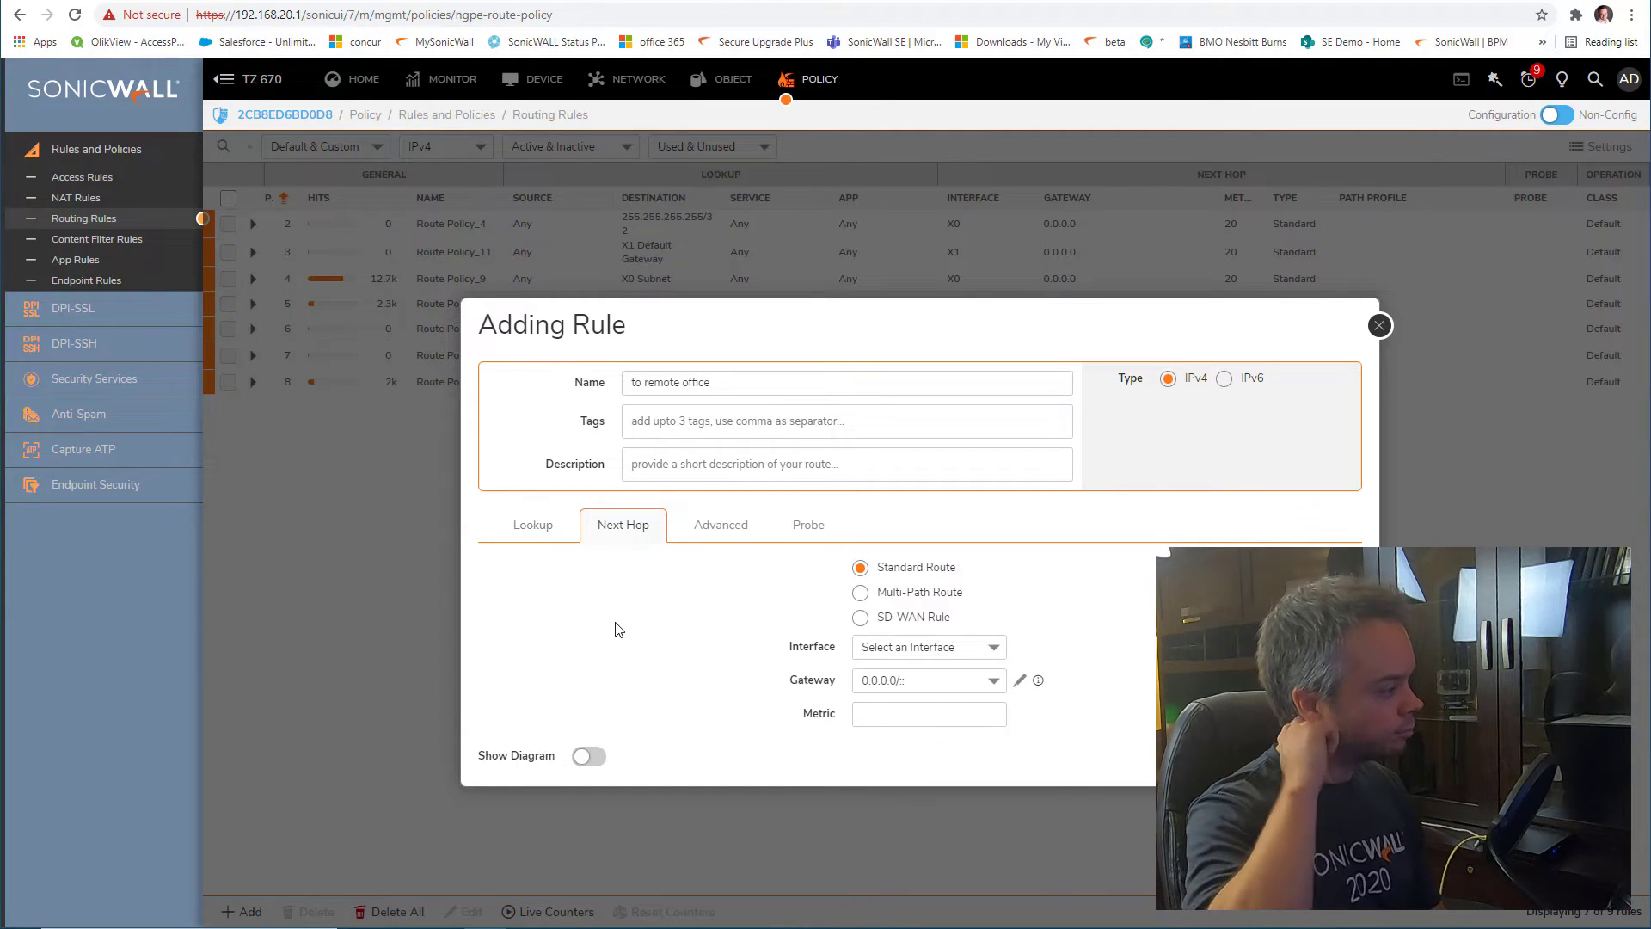
pyautogui.click(521, 535)
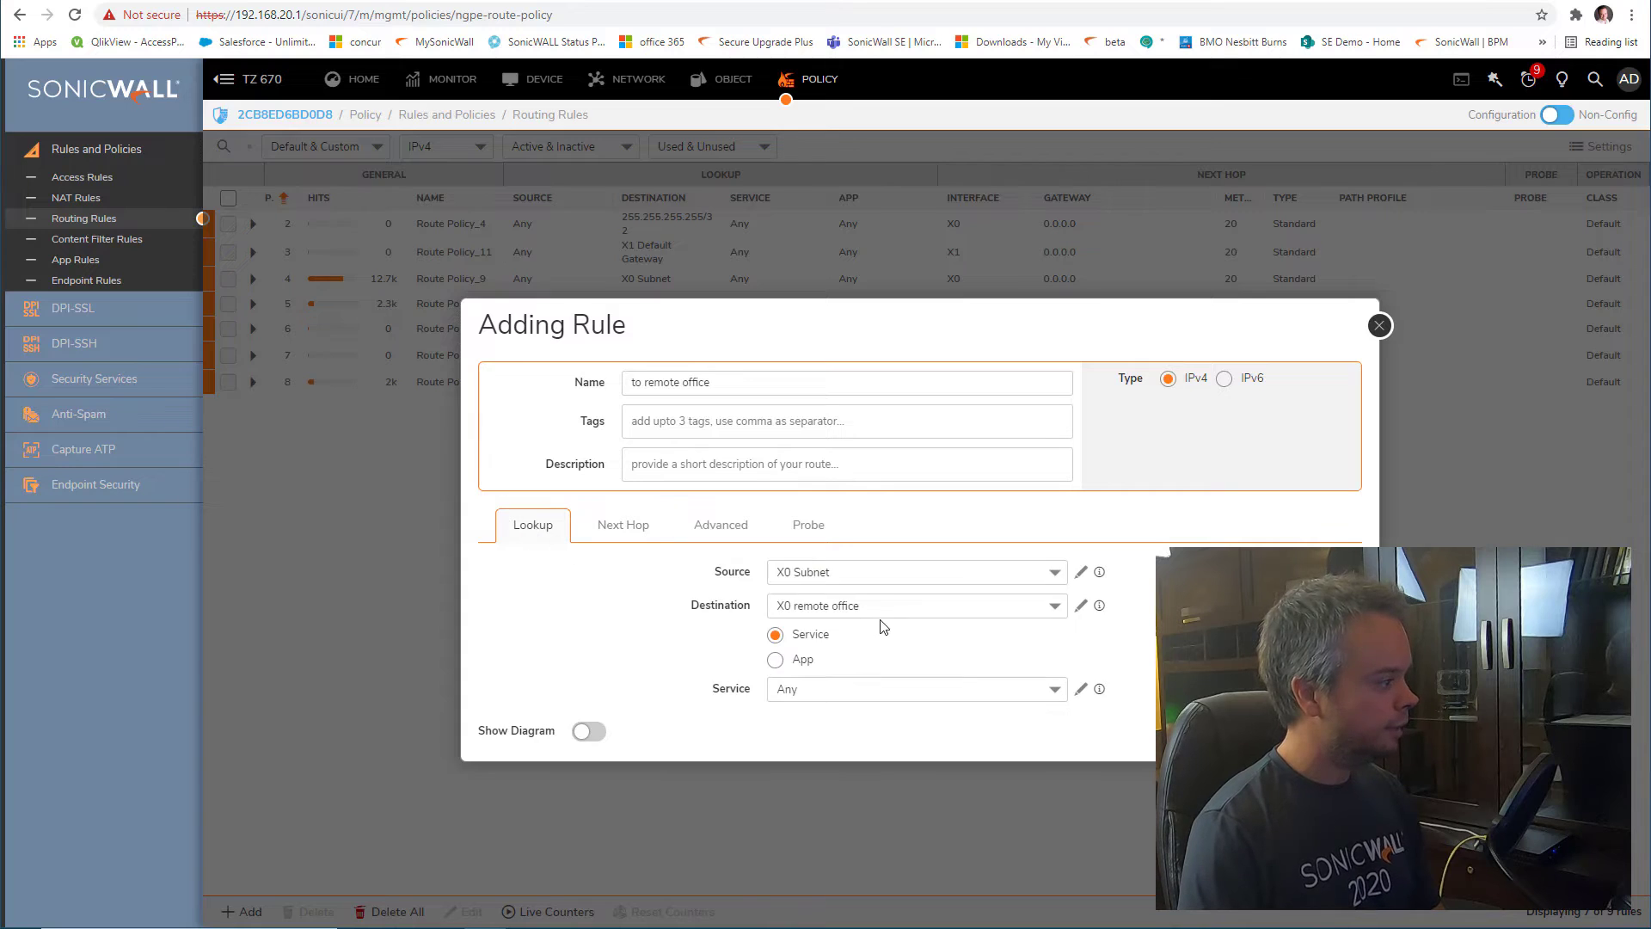
pyautogui.click(789, 605)
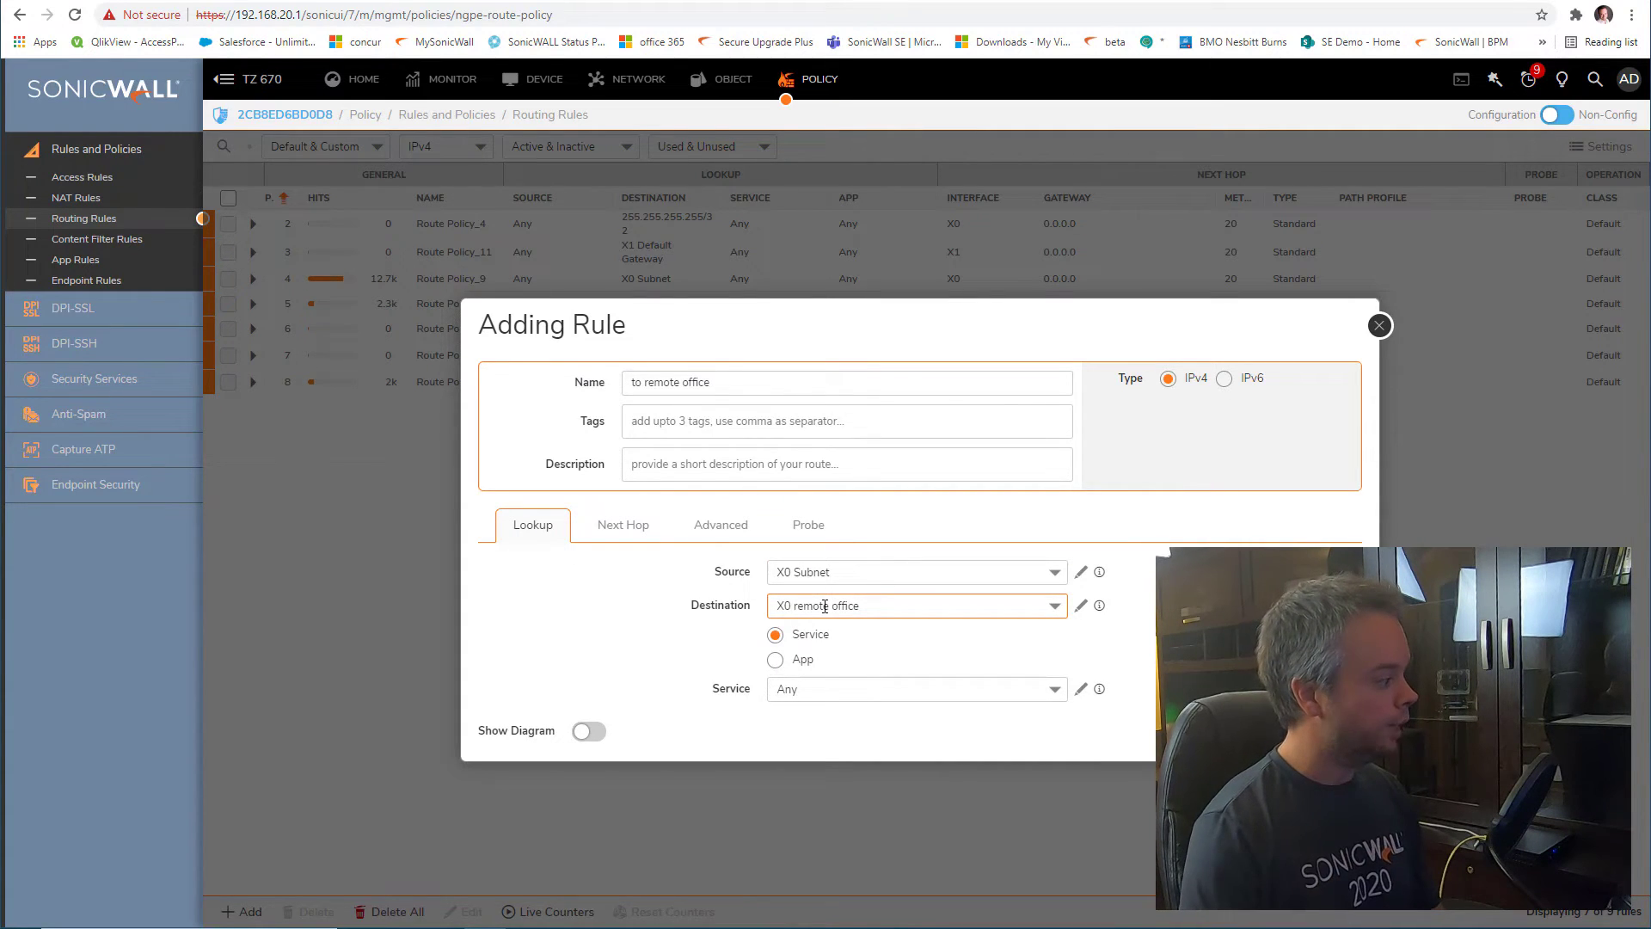
pyautogui.click(616, 531)
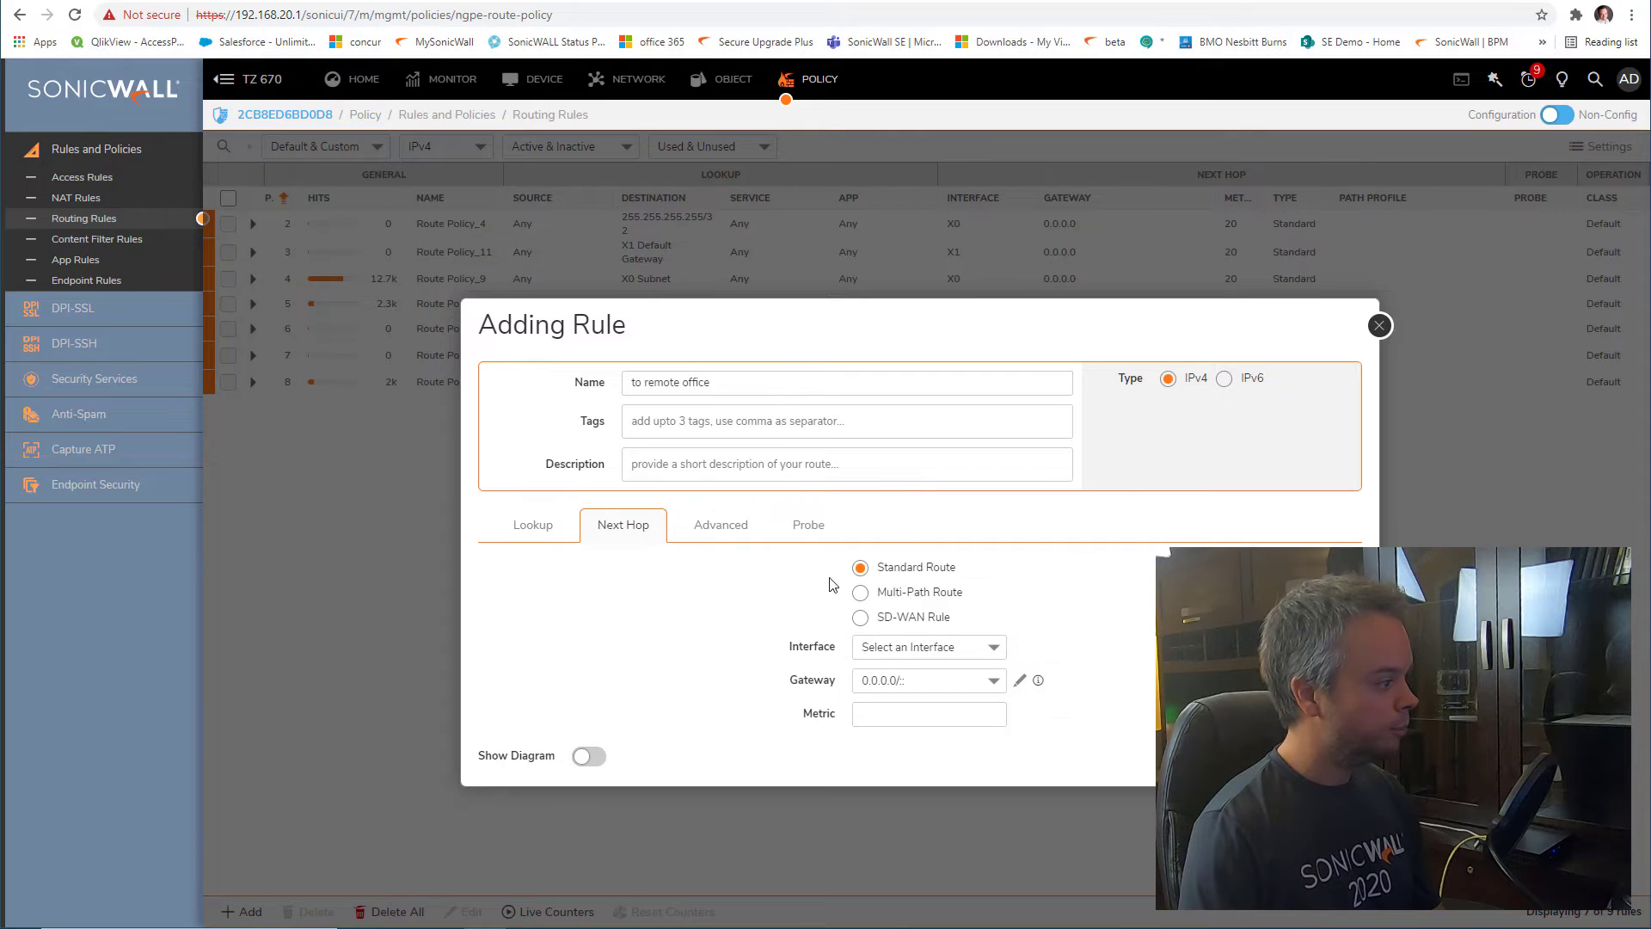
# Route through the toremoteoffice interface with metric 10, review Advanced and Probe, and save
pyautogui.click(947, 652)
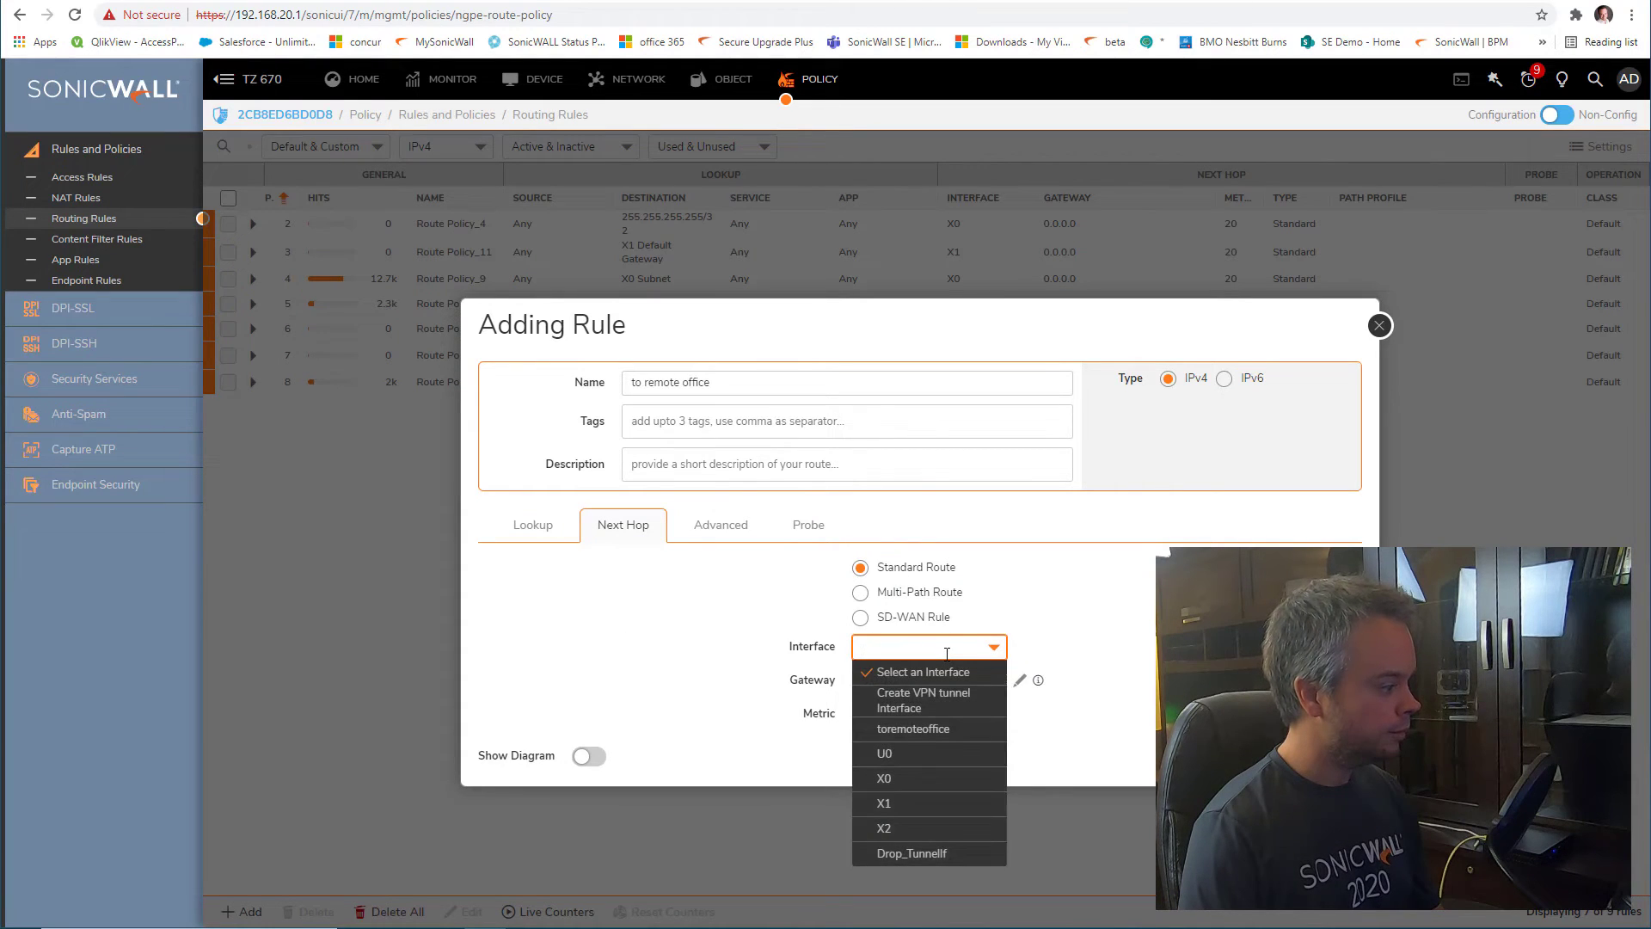
pyautogui.click(942, 730)
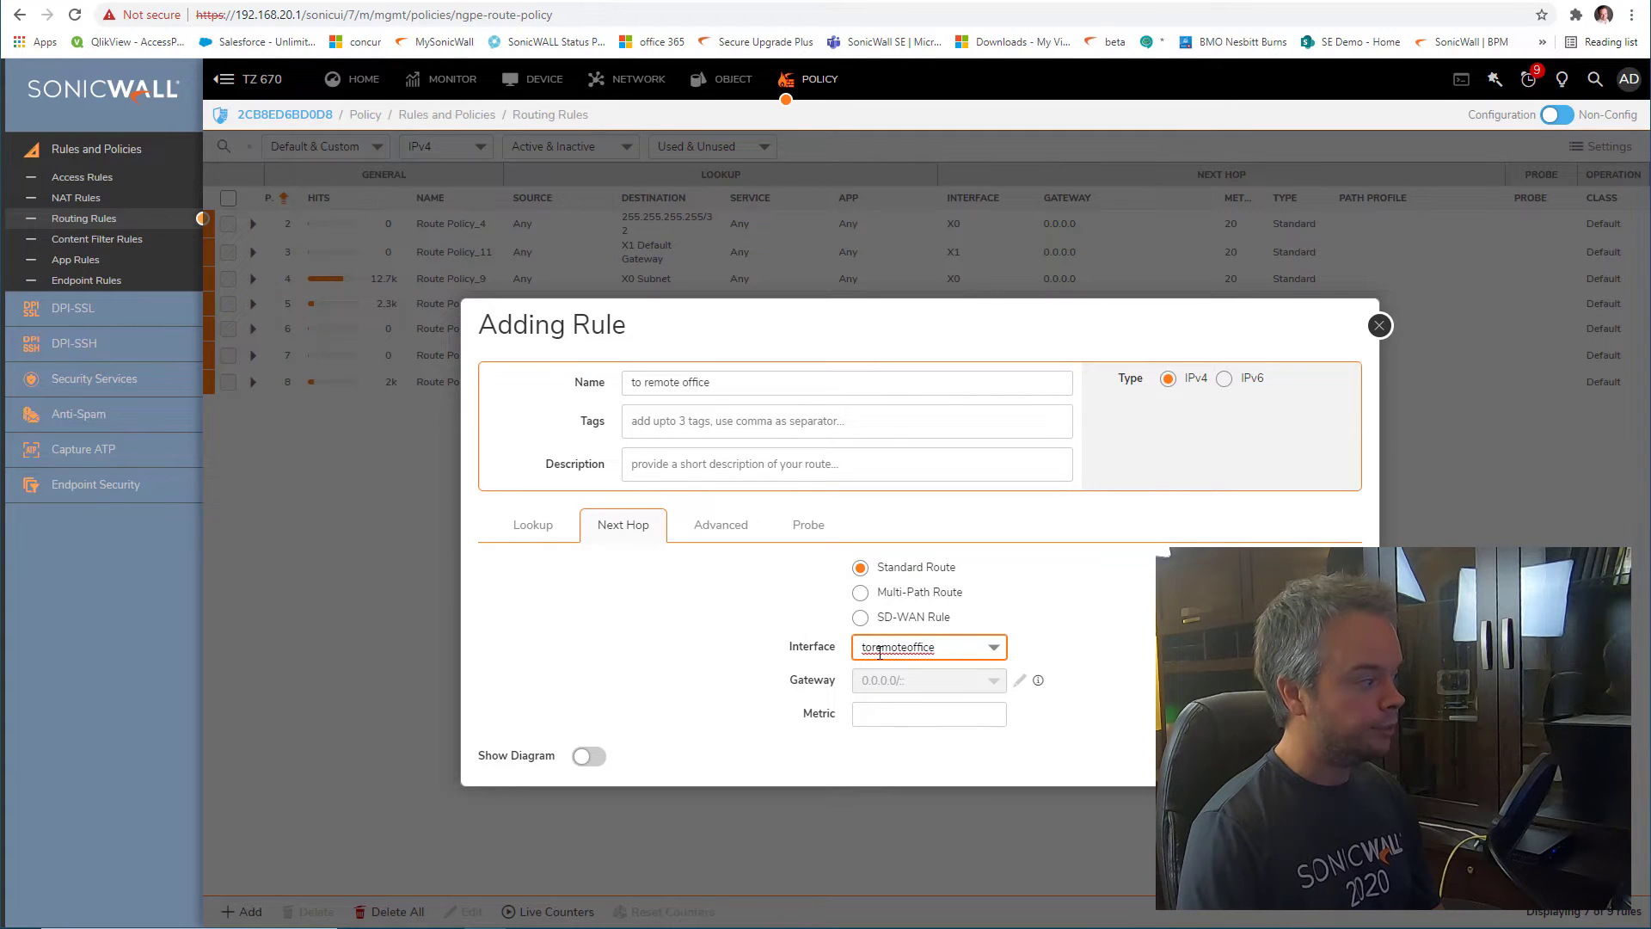
pyautogui.click(919, 717)
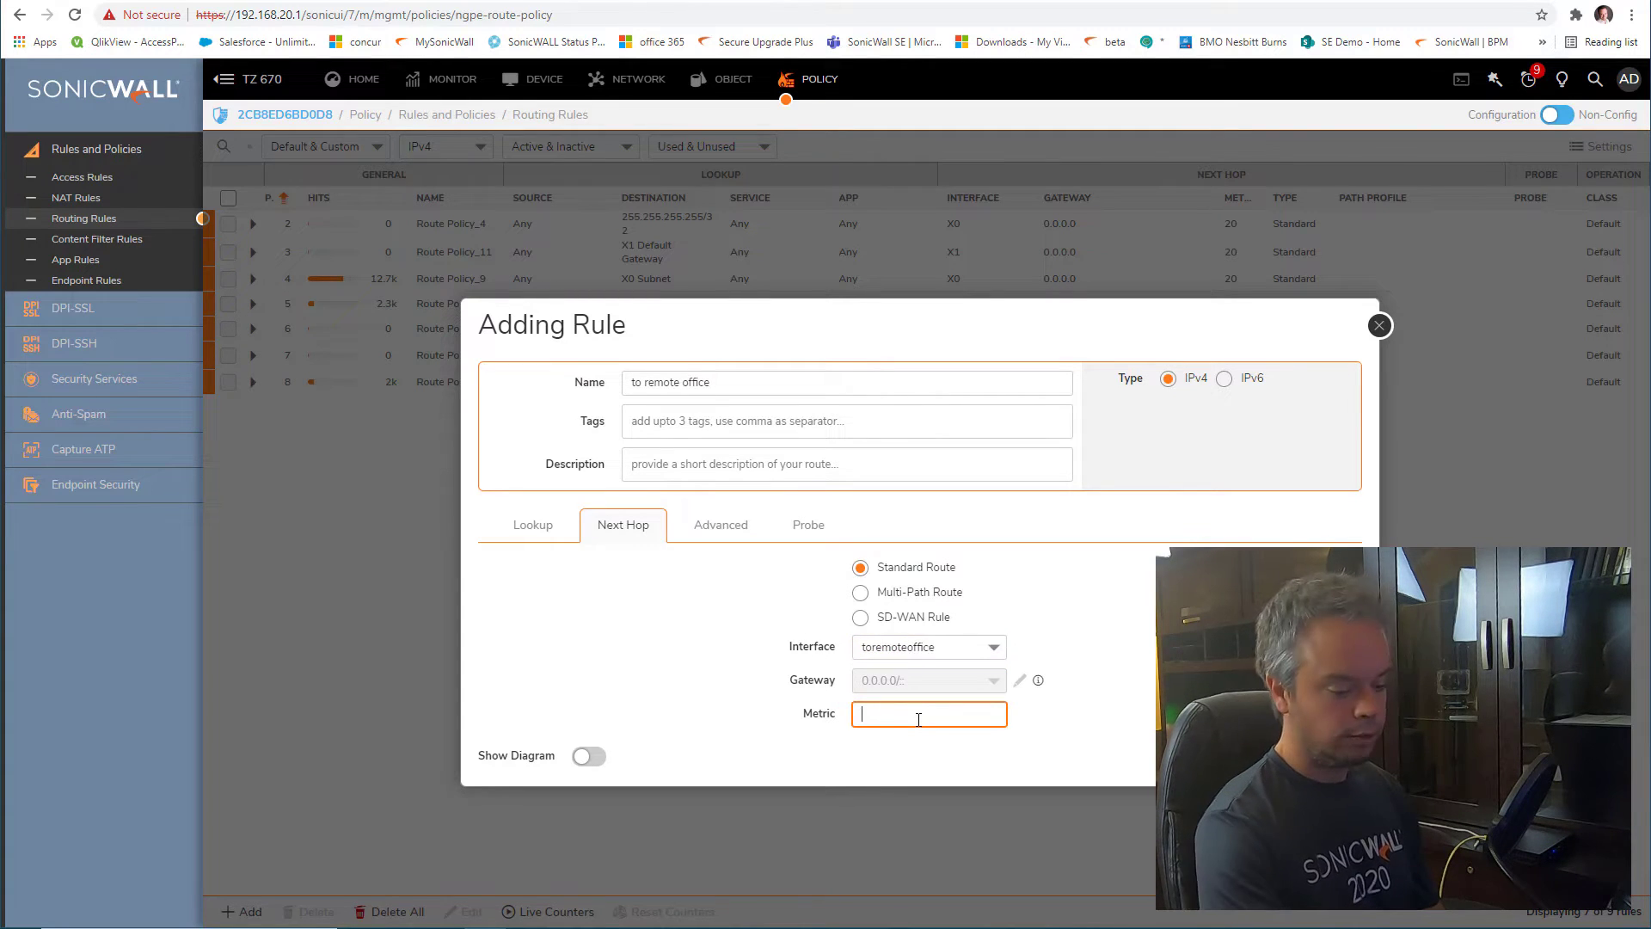
pyautogui.write('10')
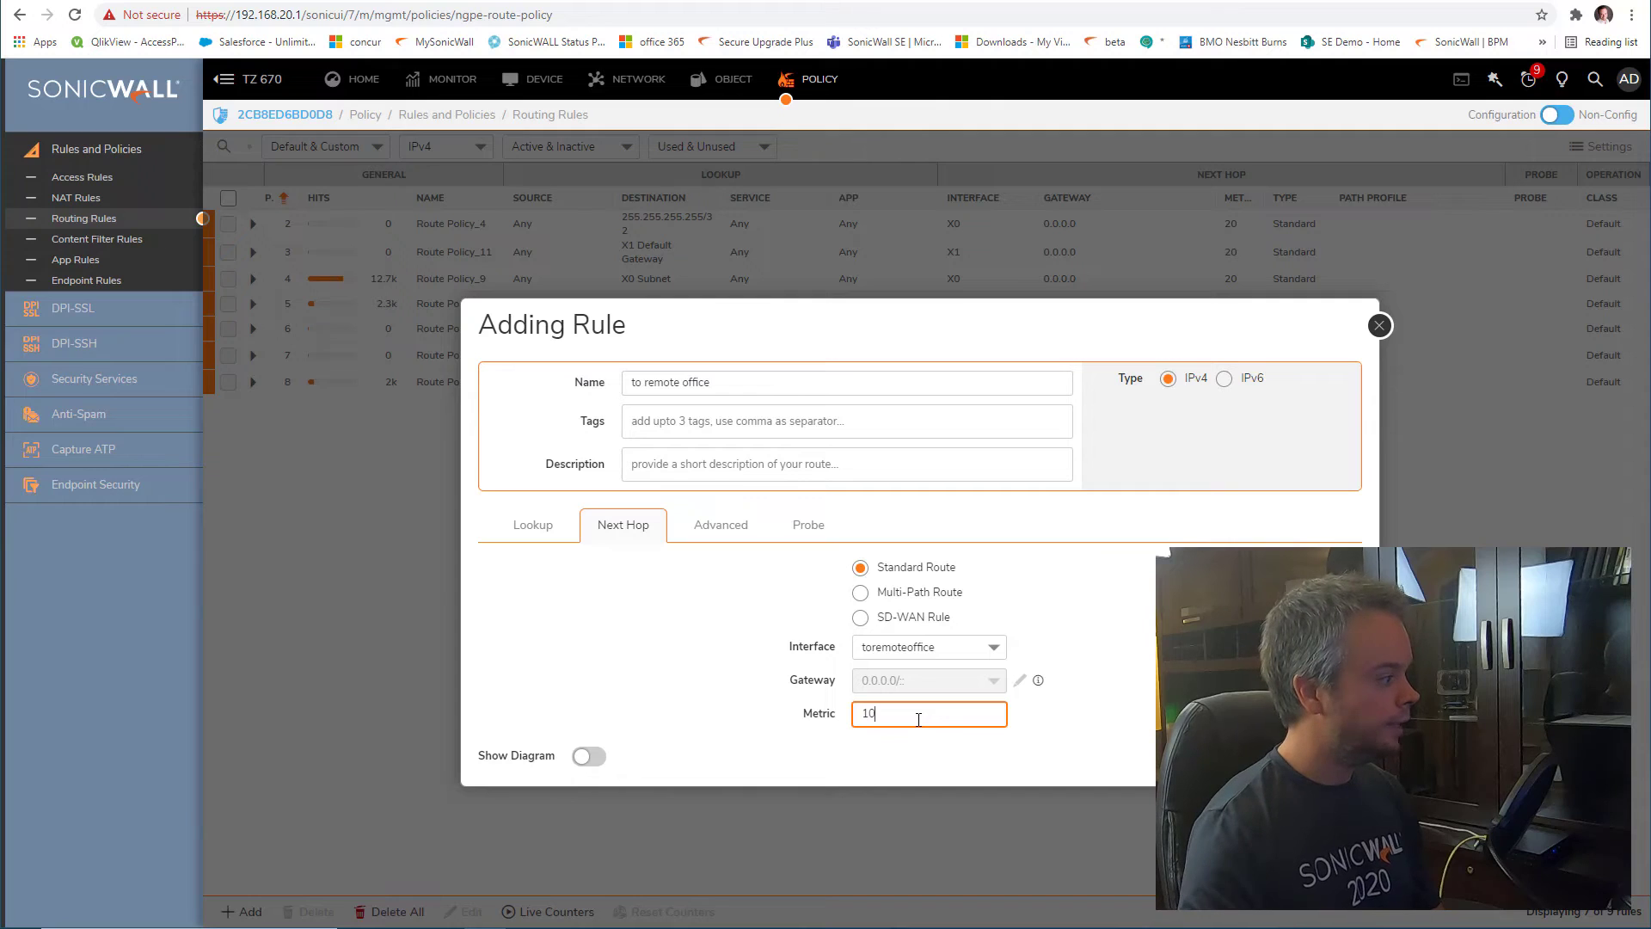
pyautogui.click(722, 526)
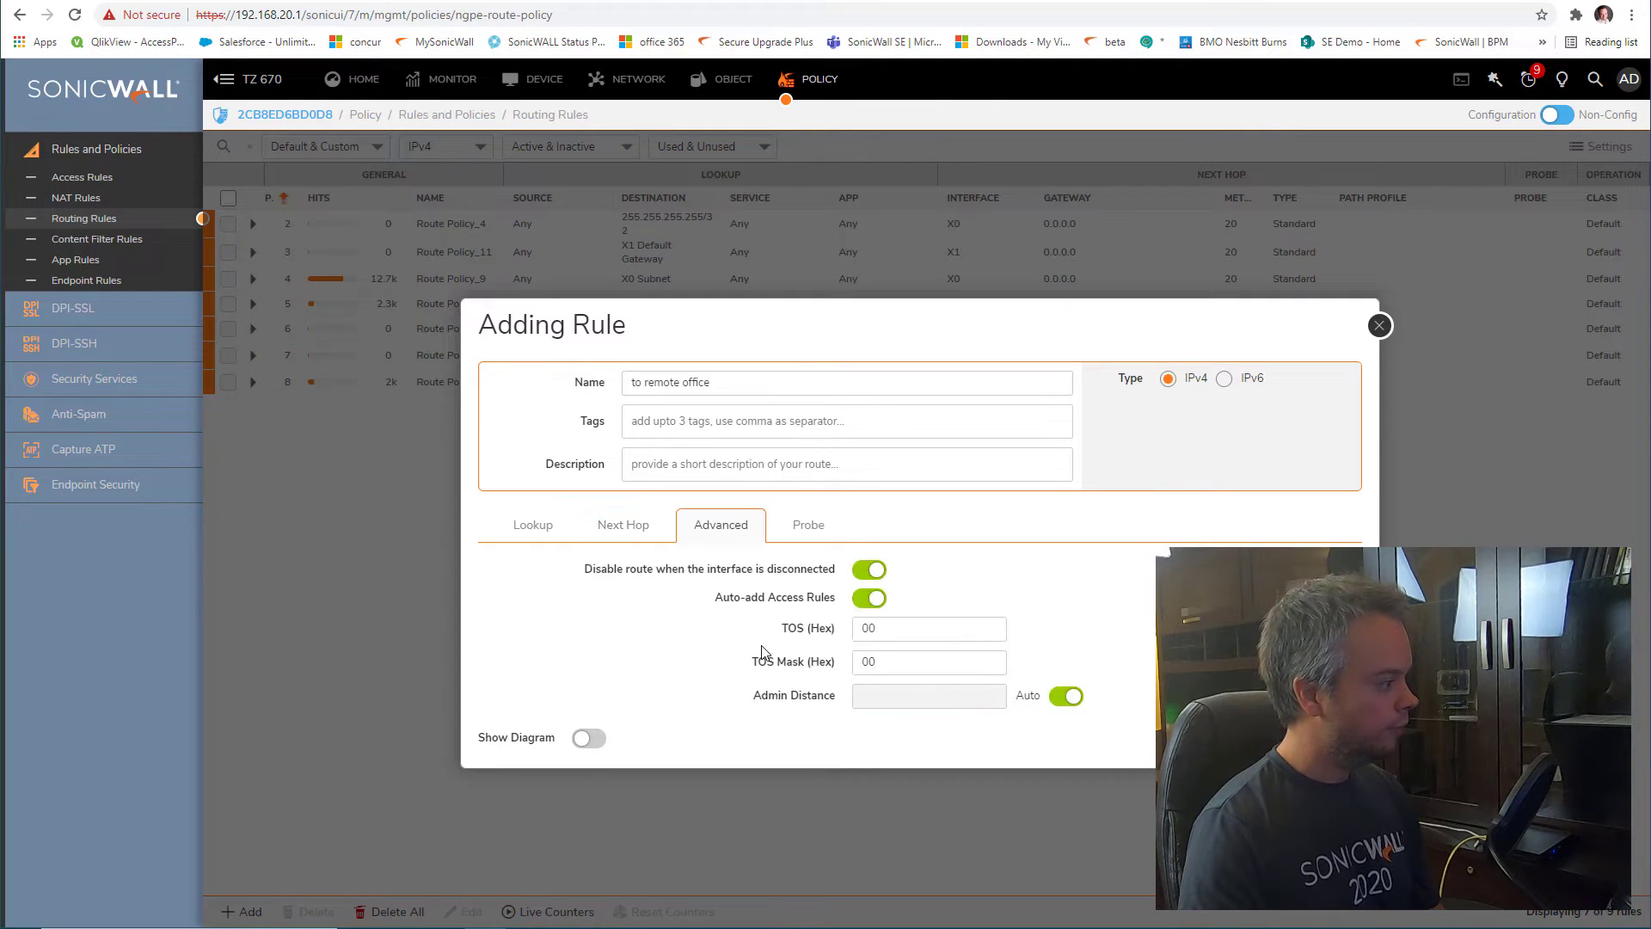
pyautogui.click(809, 529)
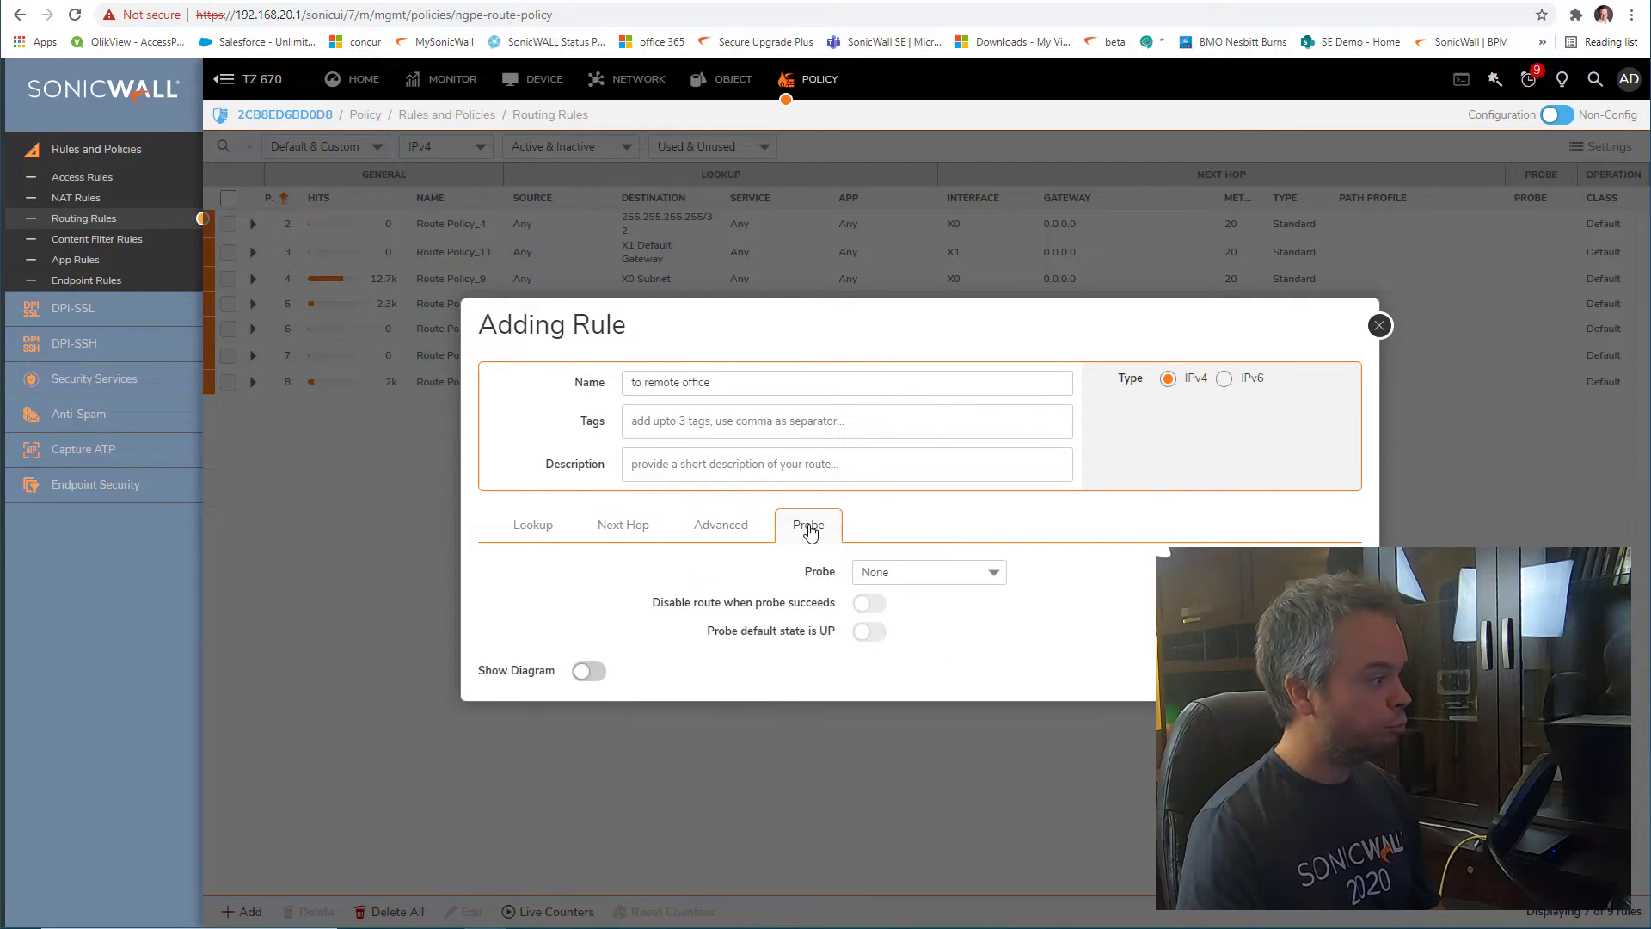
pyautogui.click(709, 531)
pyautogui.click(628, 531)
pyautogui.click(538, 532)
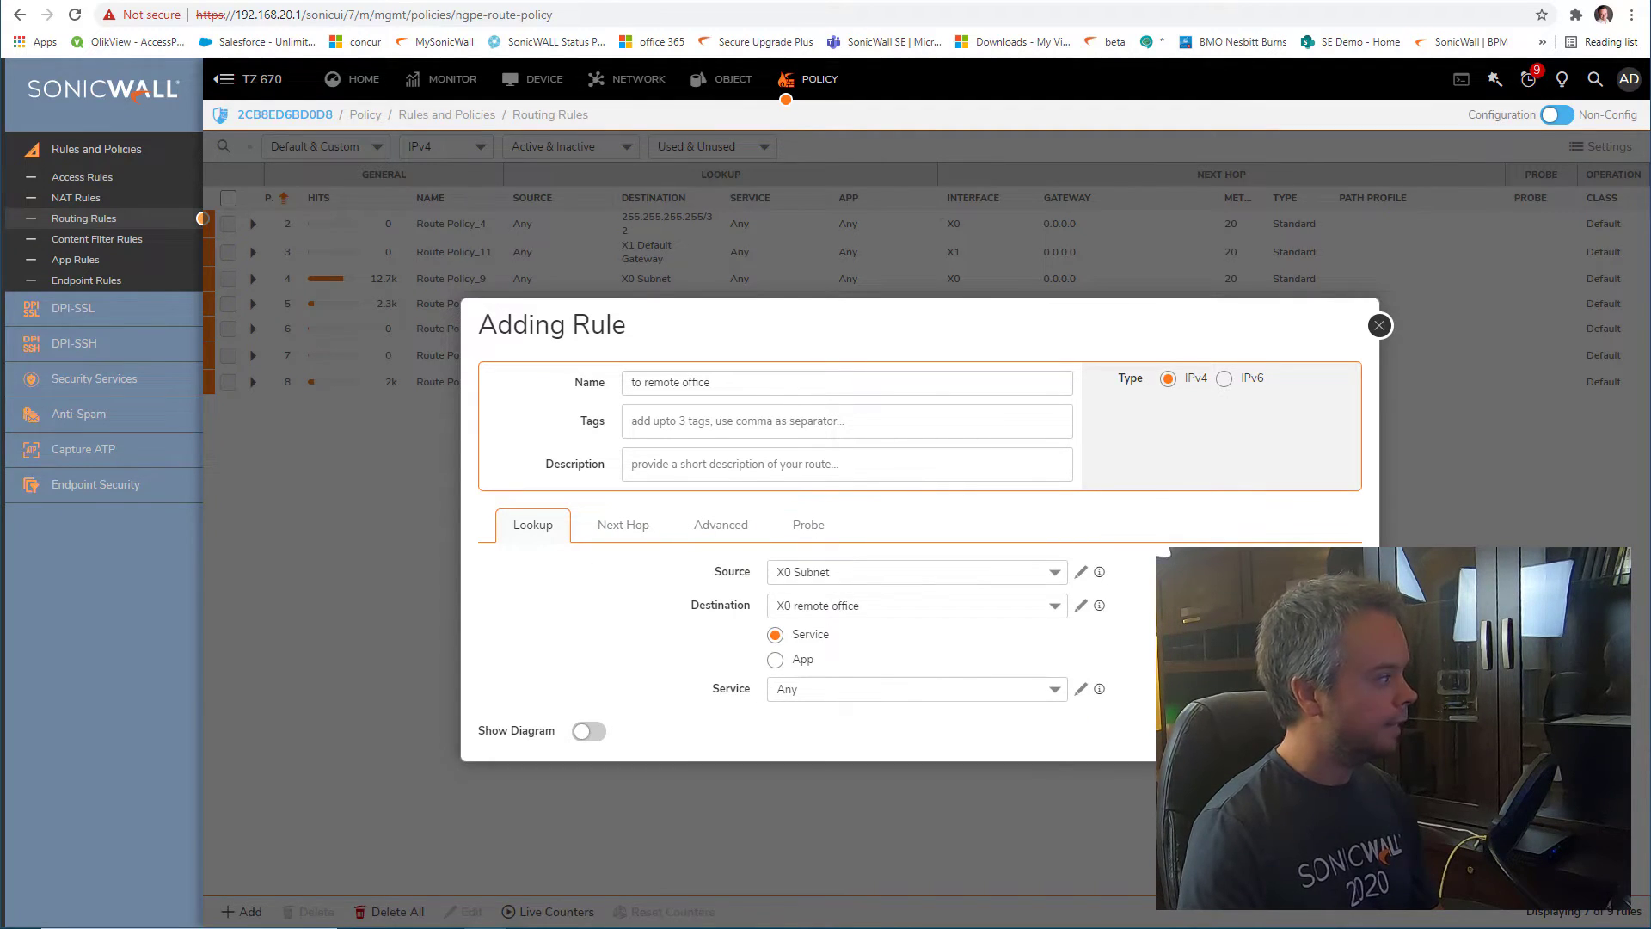
pyautogui.click(1334, 731)
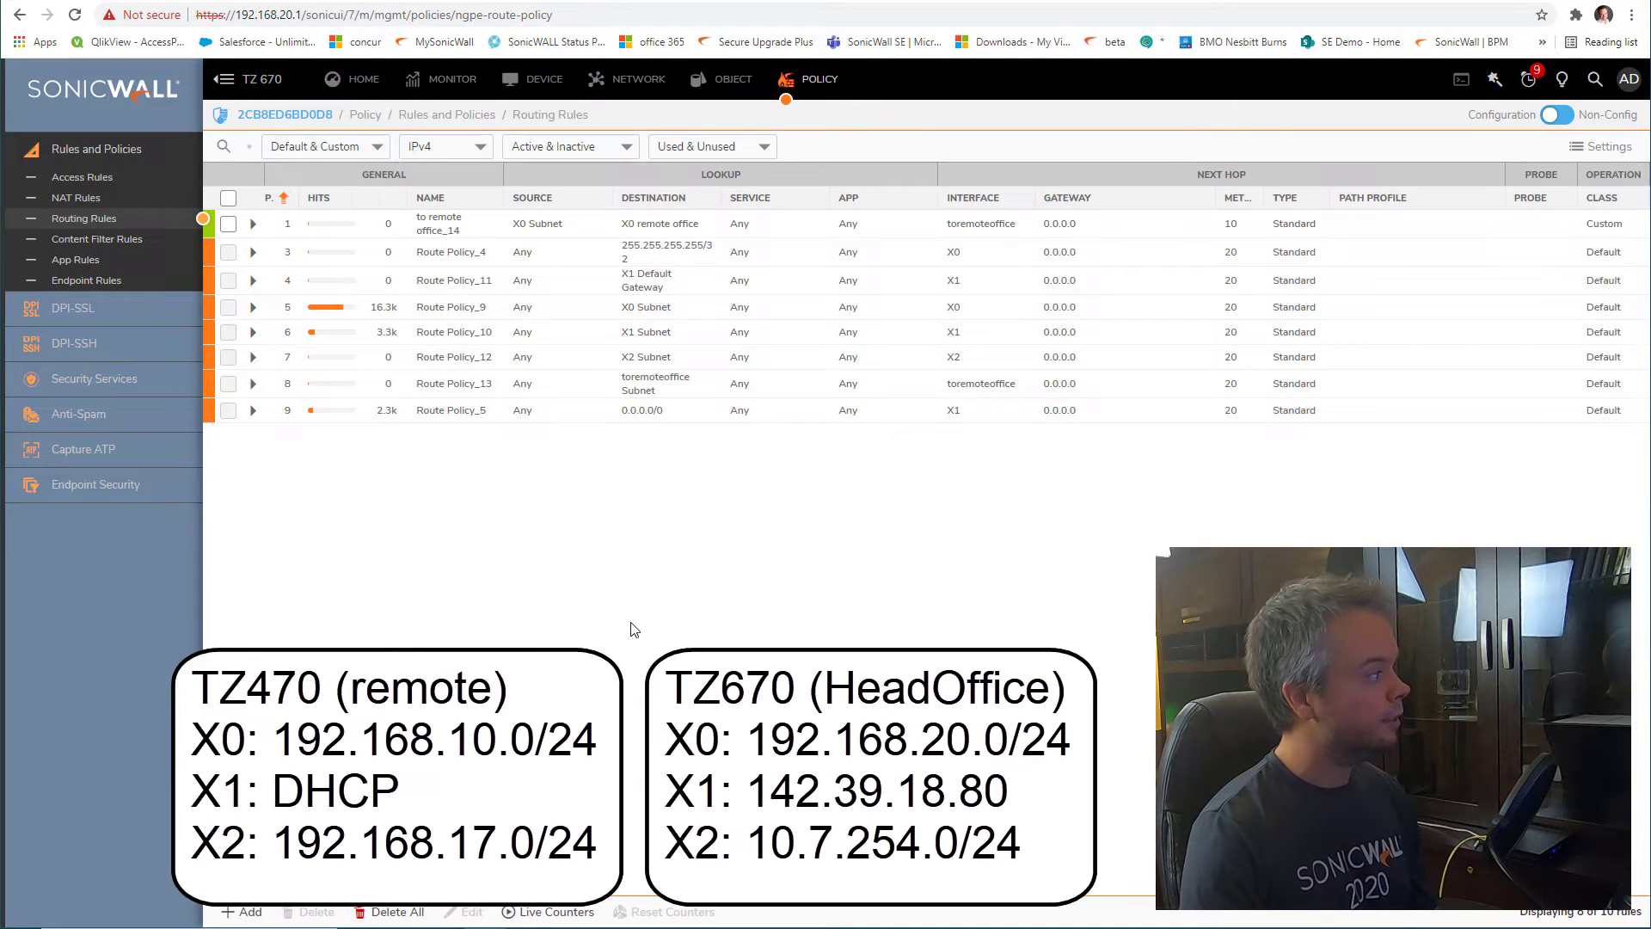
# Check the new rule's name, source and destination, then glance at the TZ 470W page
pyautogui.moveTo(447, 227)
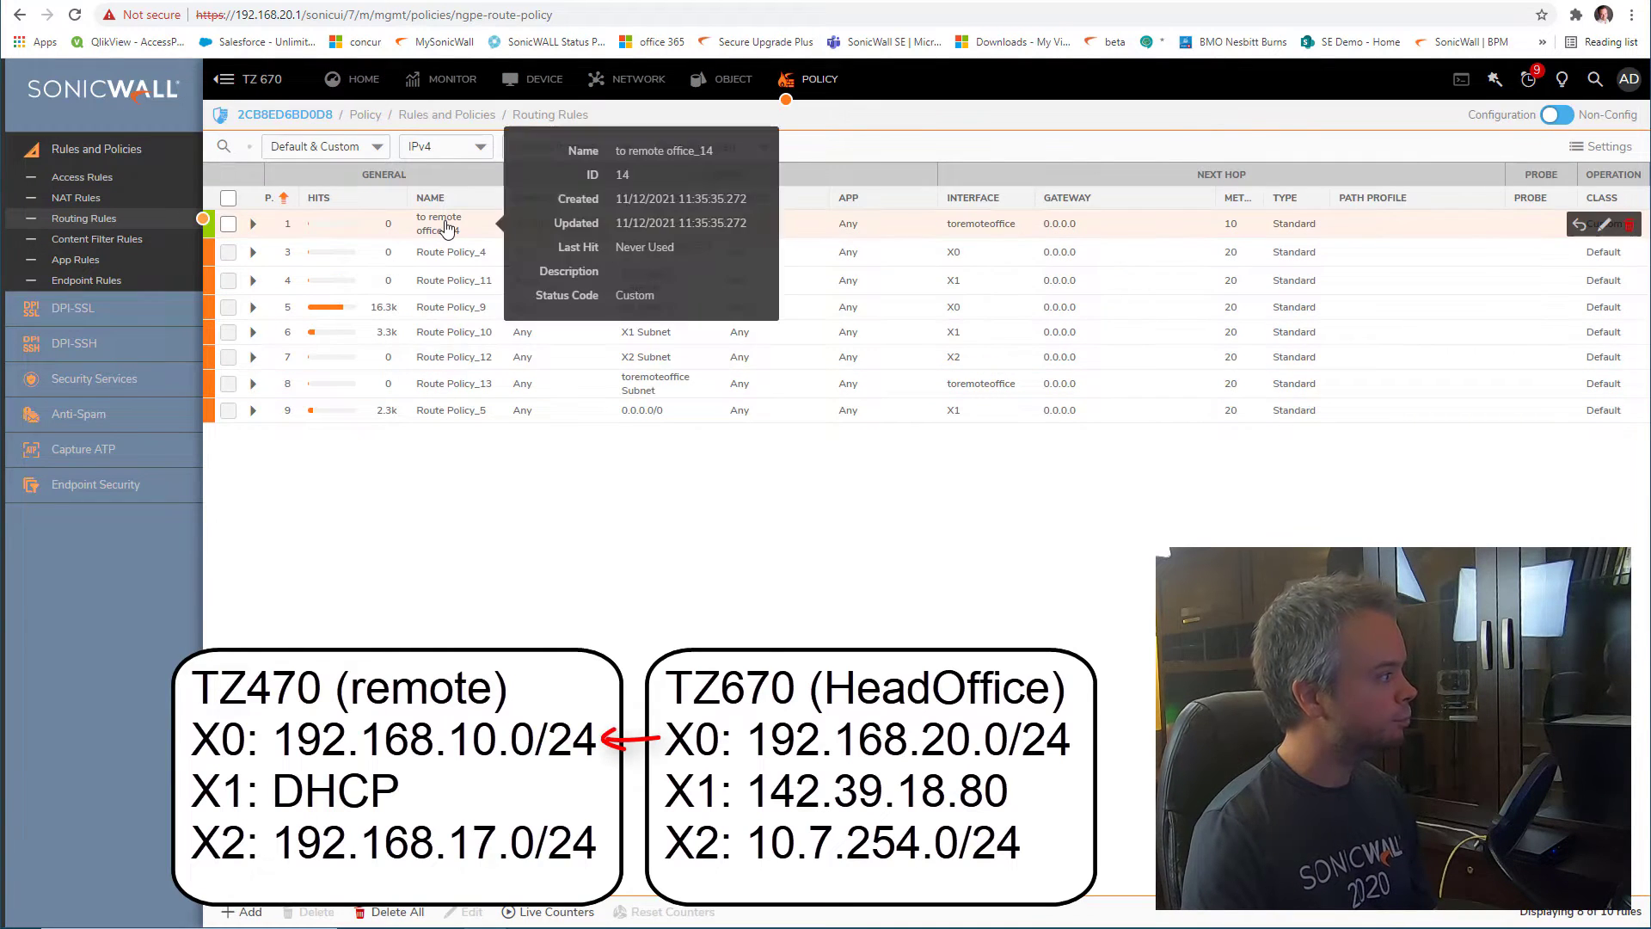
pyautogui.moveTo(535, 228)
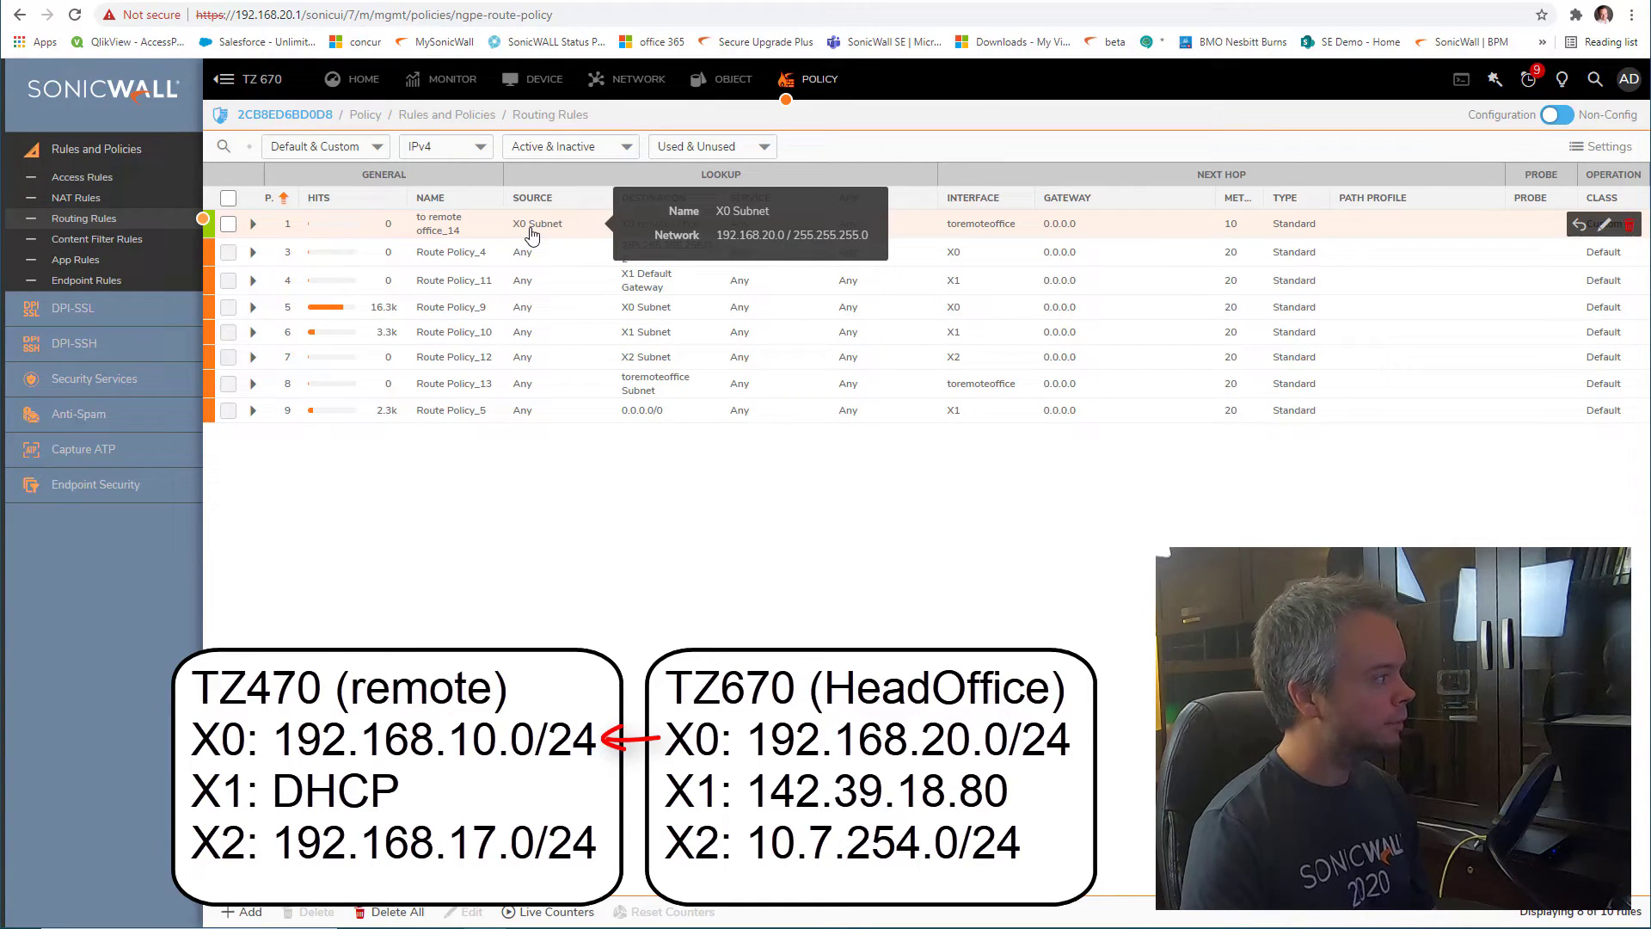
pyautogui.moveTo(659, 228)
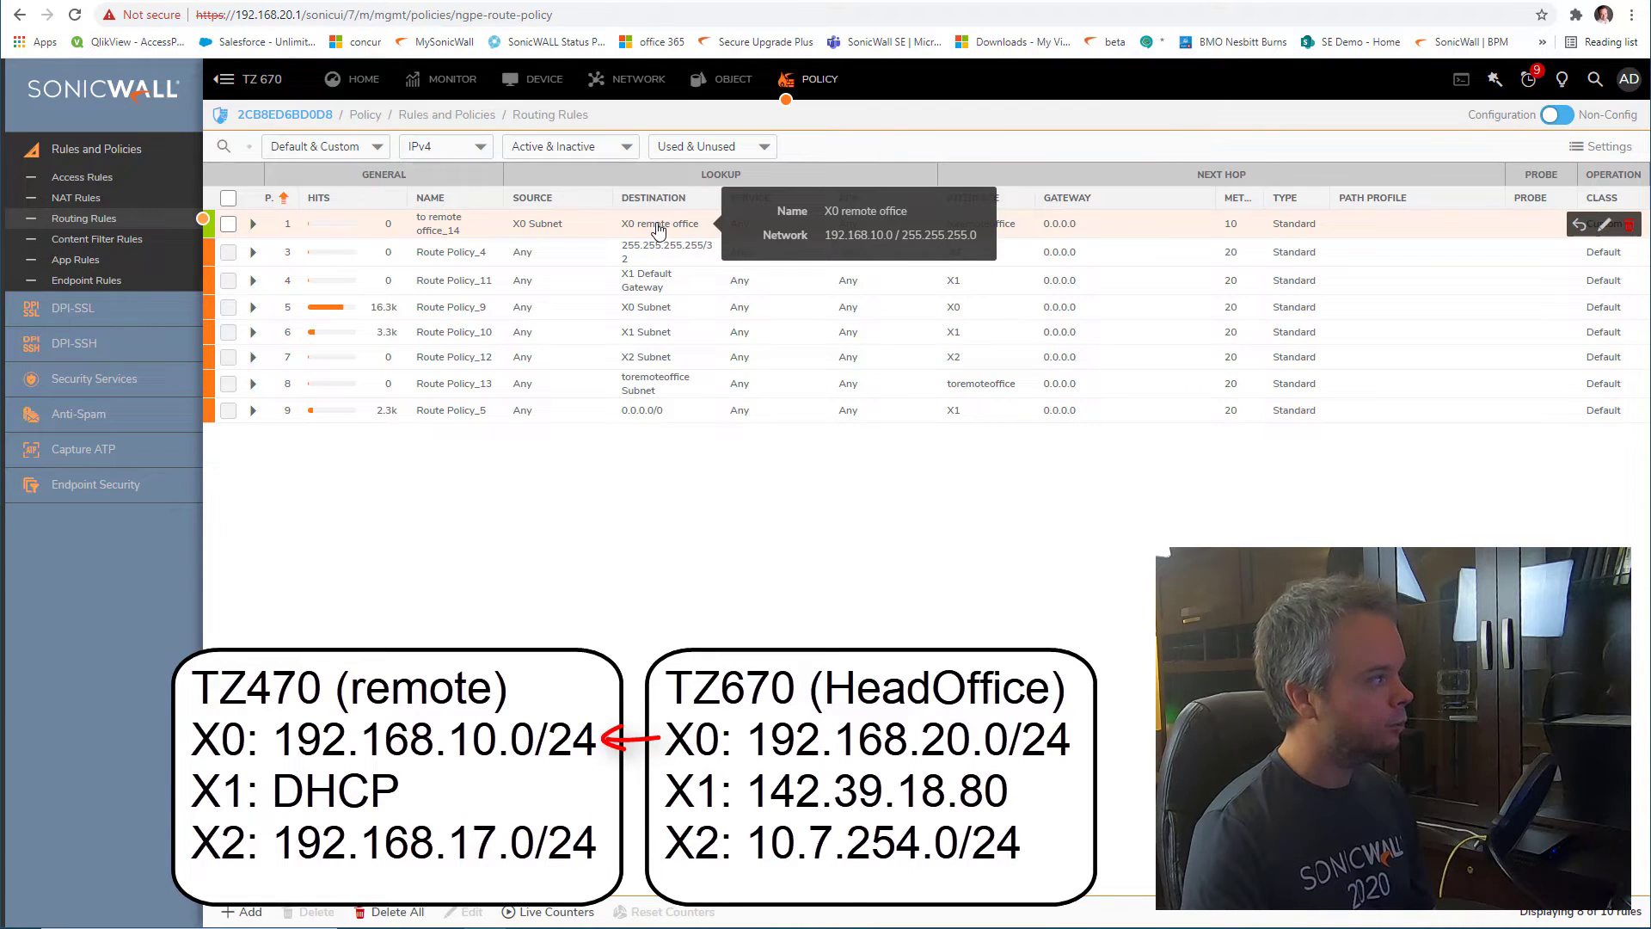
pyautogui.hotkey('alt', 'Tab')
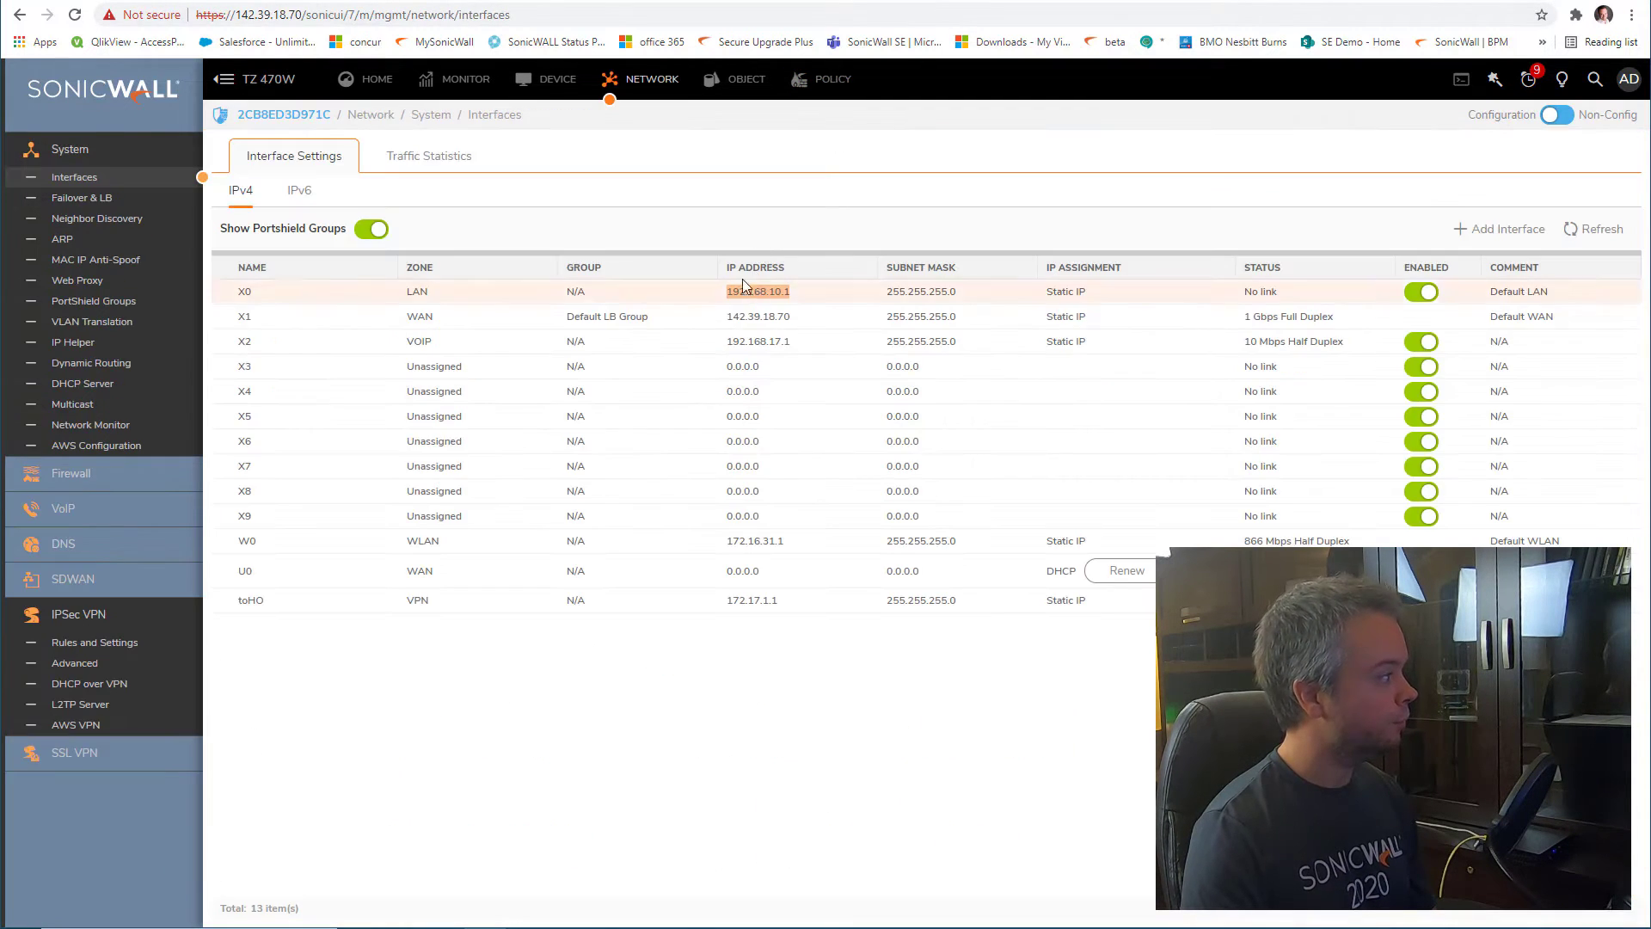
pyautogui.hotkey('alt', 'Tab')
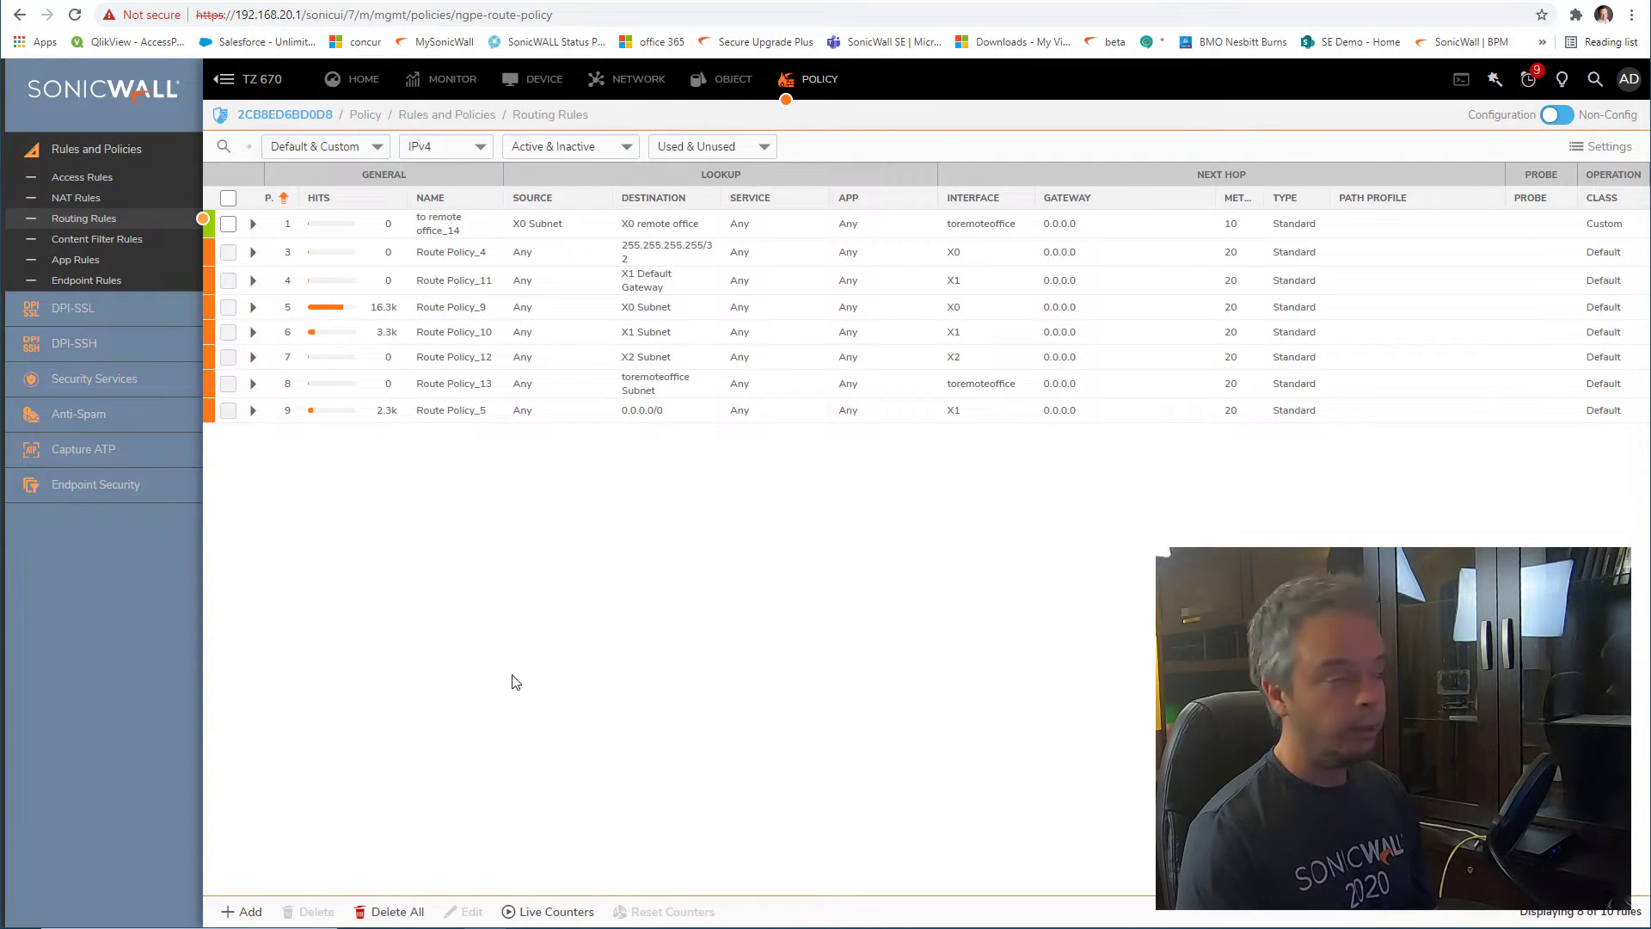
# Acknowledge the expired session and log back in to the TZ 470W as admin with the account password
pyautogui.click(944, 1)
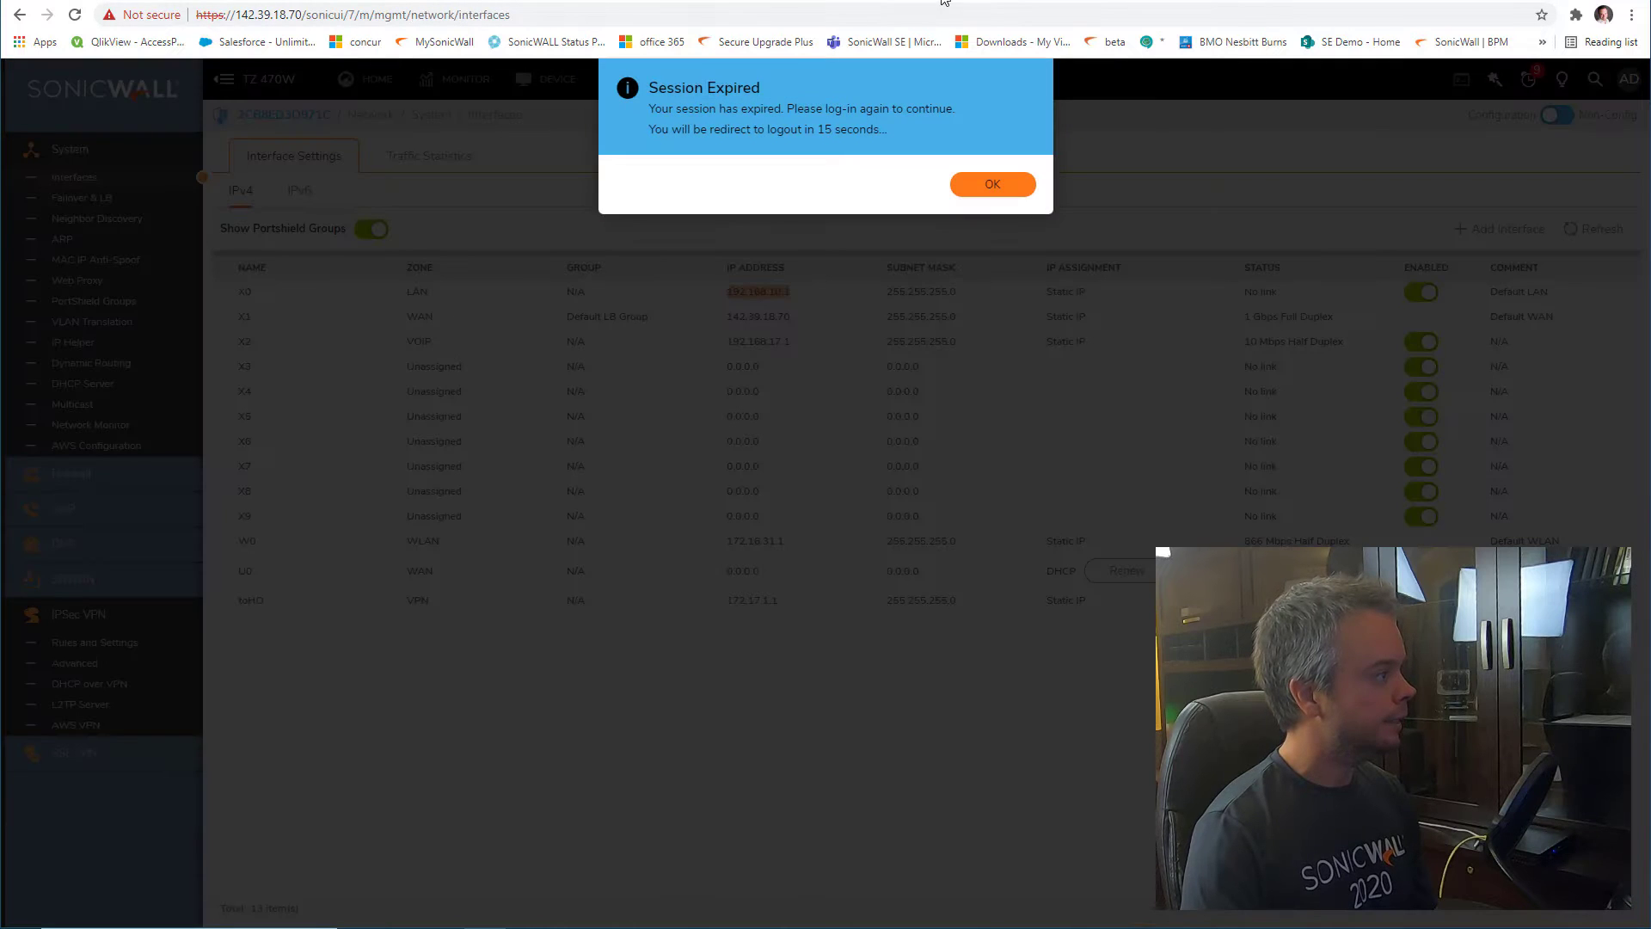
pyautogui.click(970, 186)
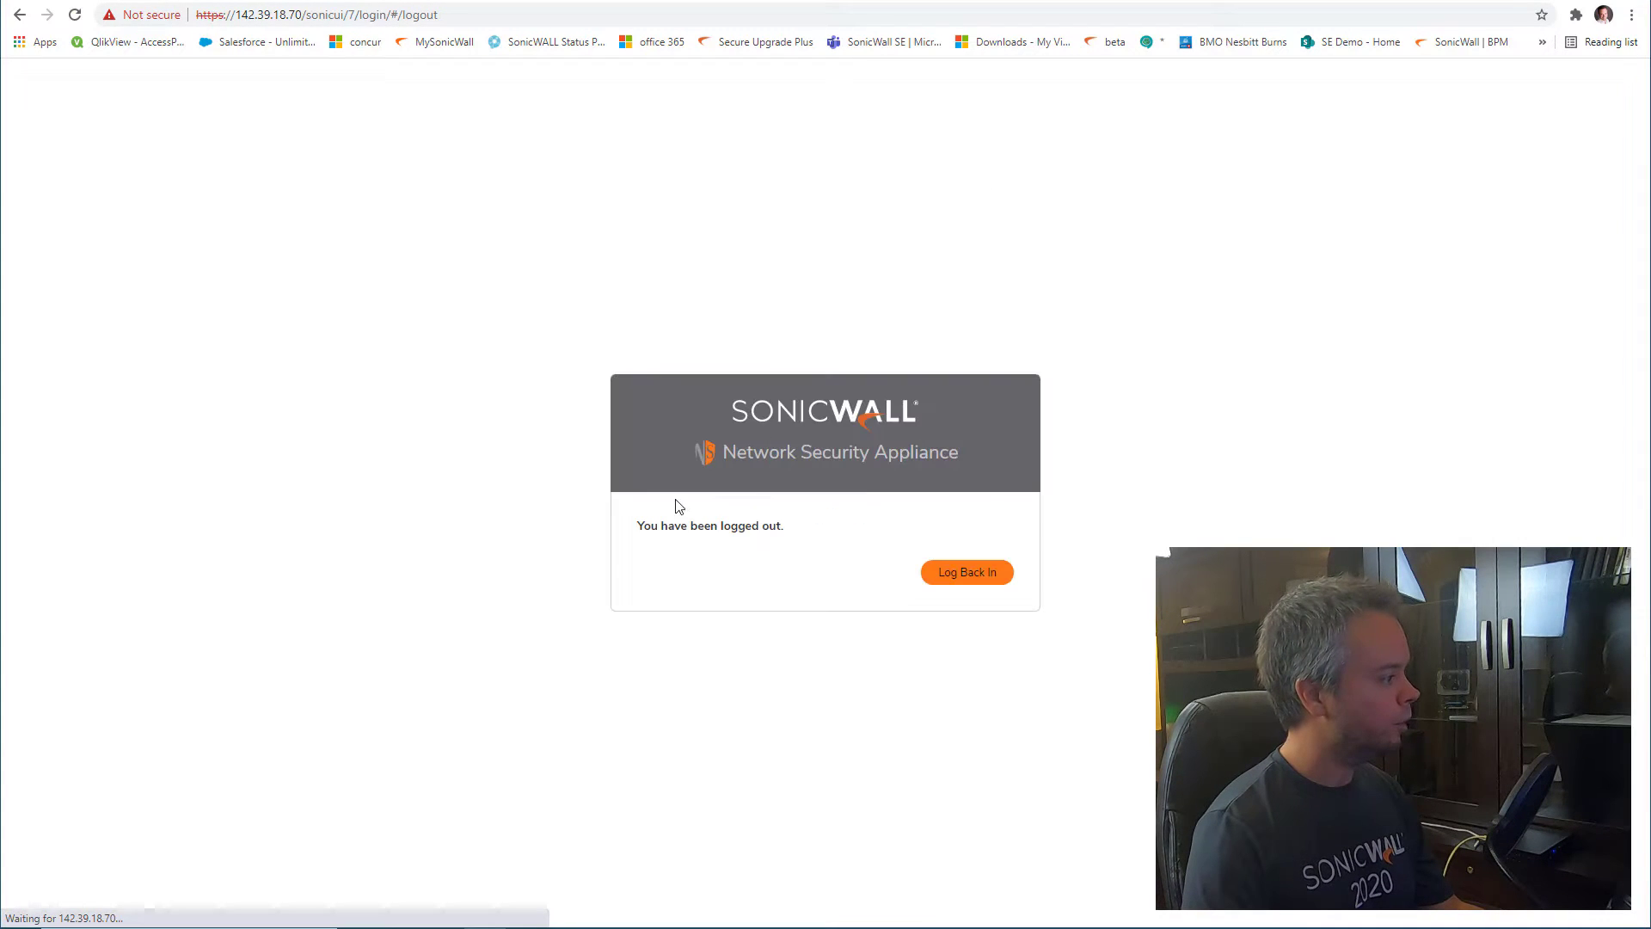
pyautogui.click(979, 578)
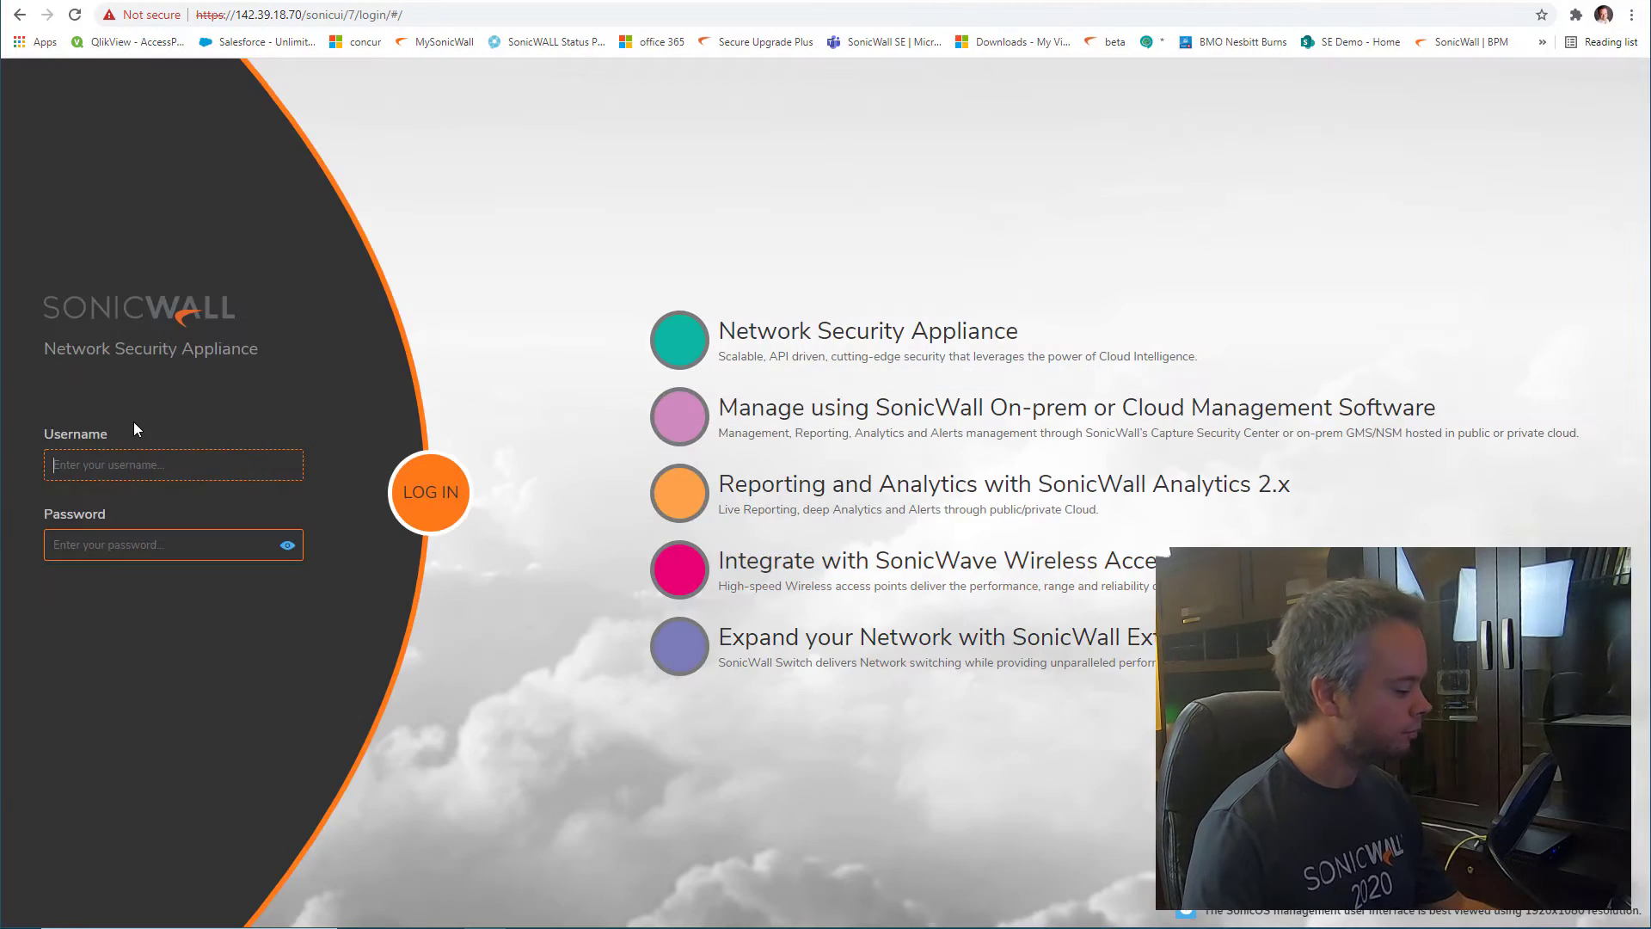
pyautogui.write('admin')
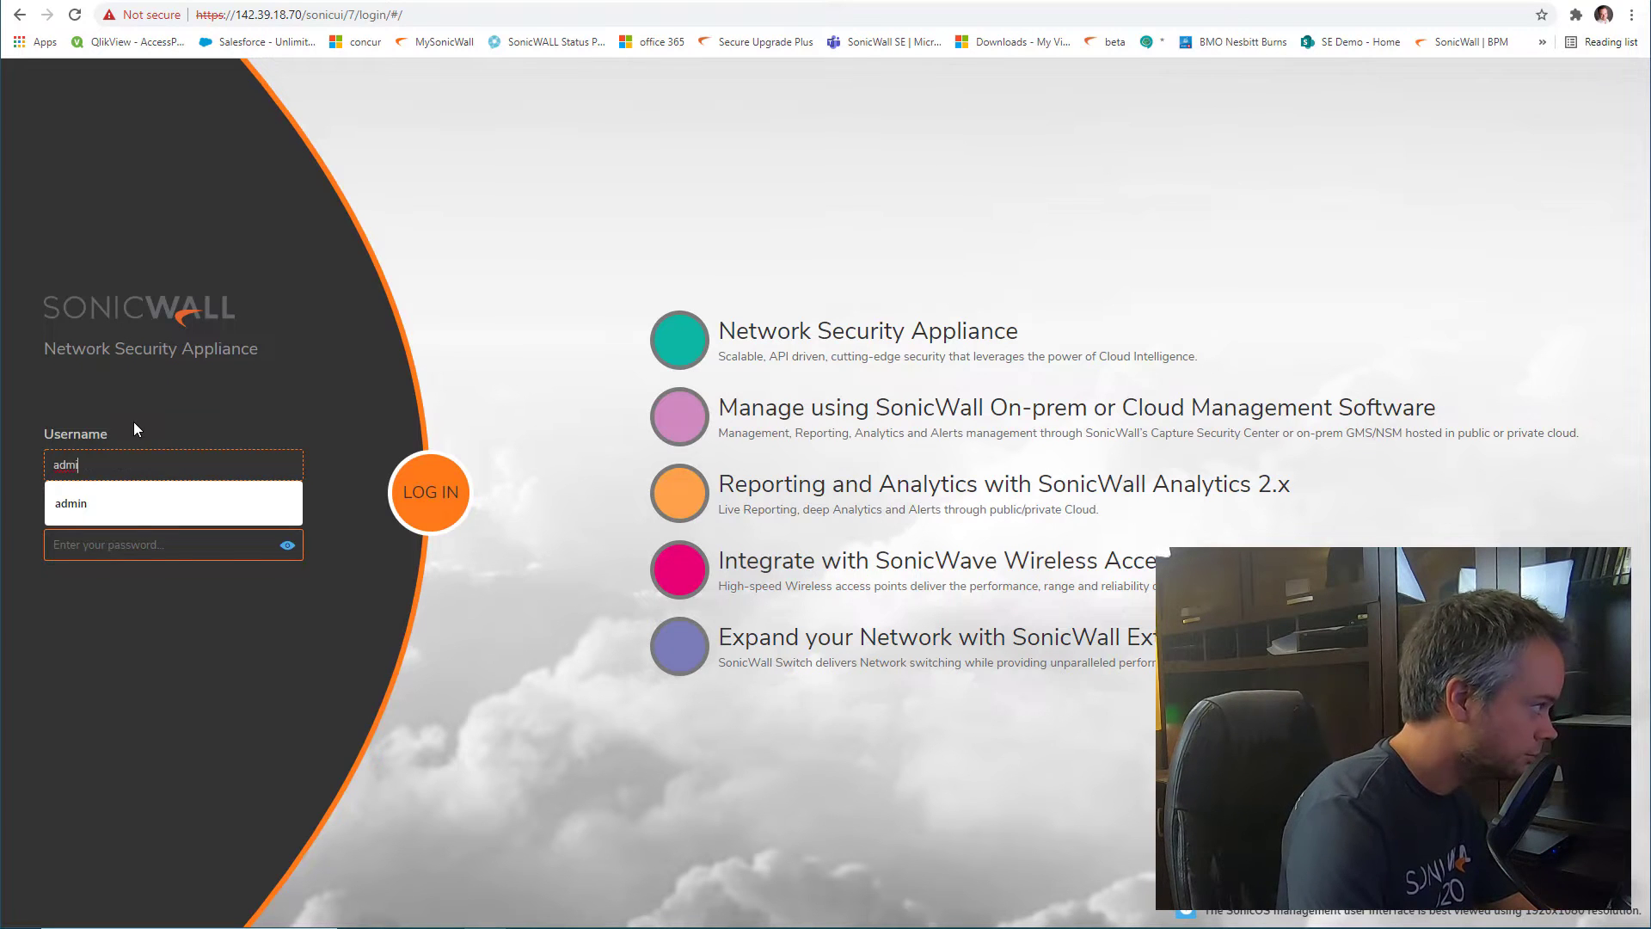
pyautogui.press('Tab')
pyautogui.write('•••••••')
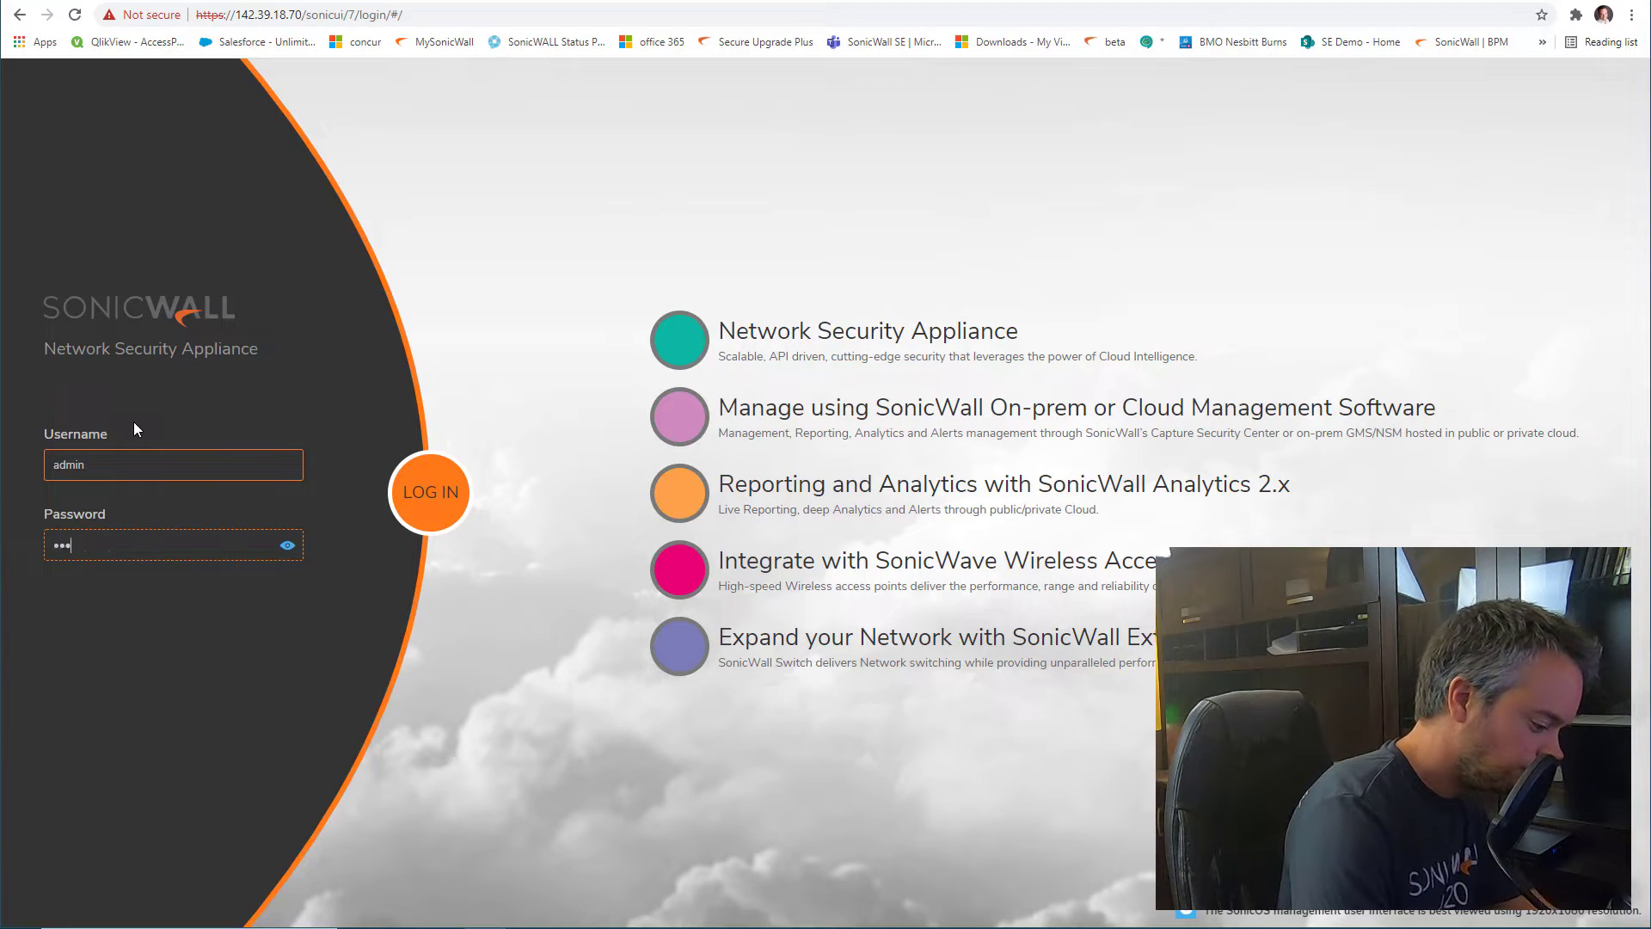
pyautogui.write('••')
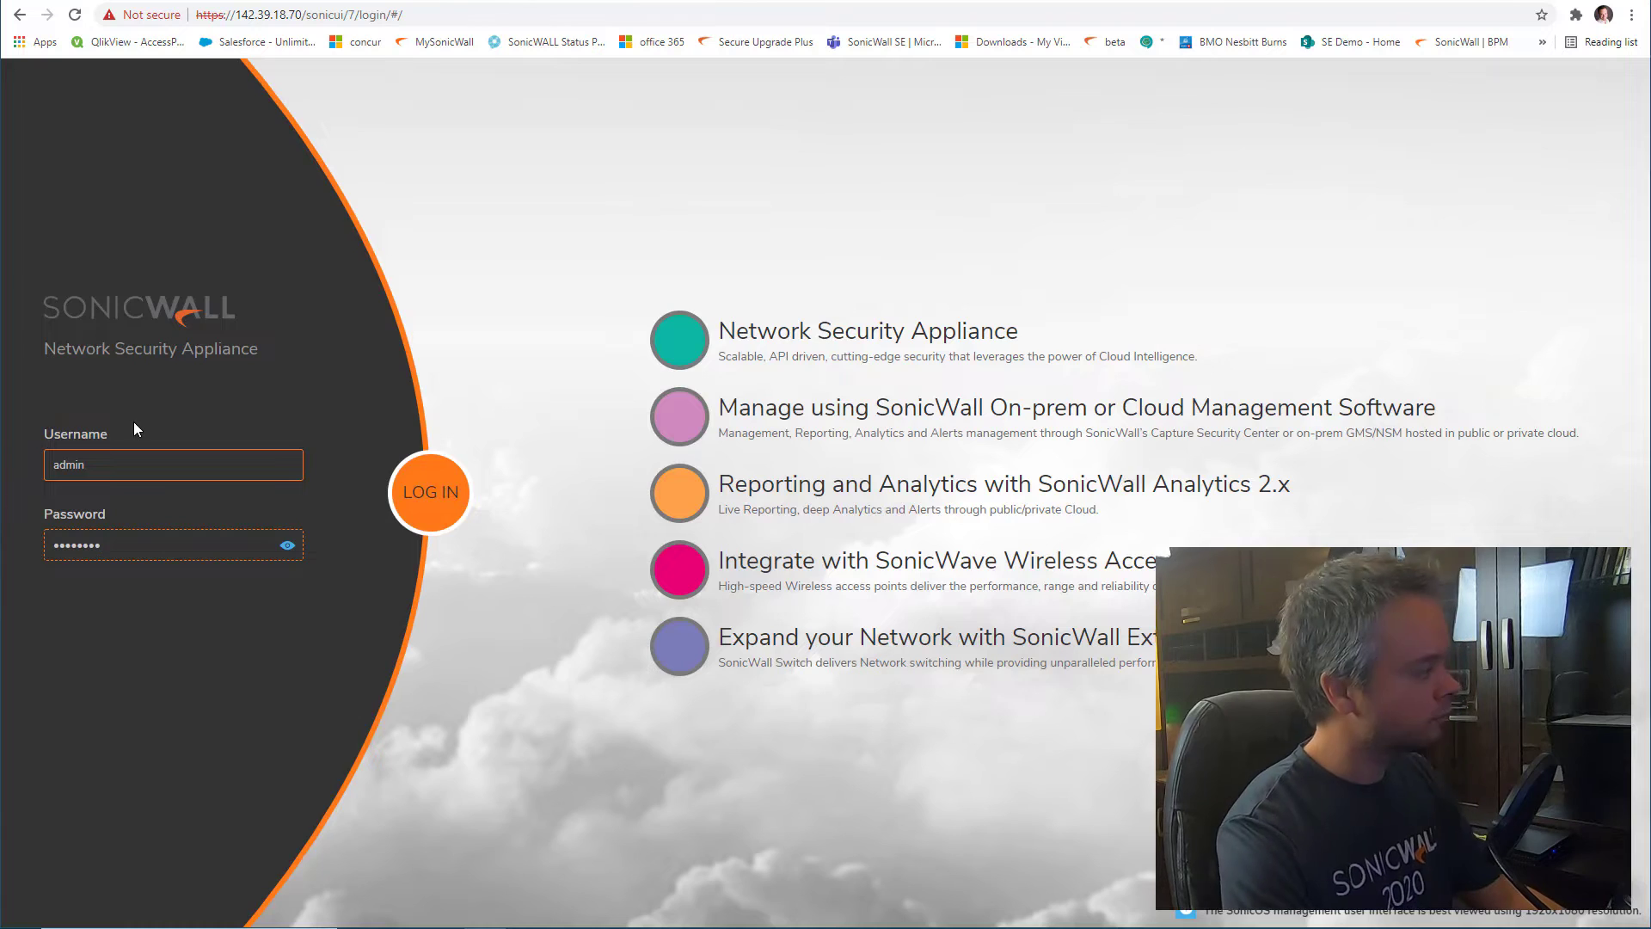
pyautogui.press('Return')
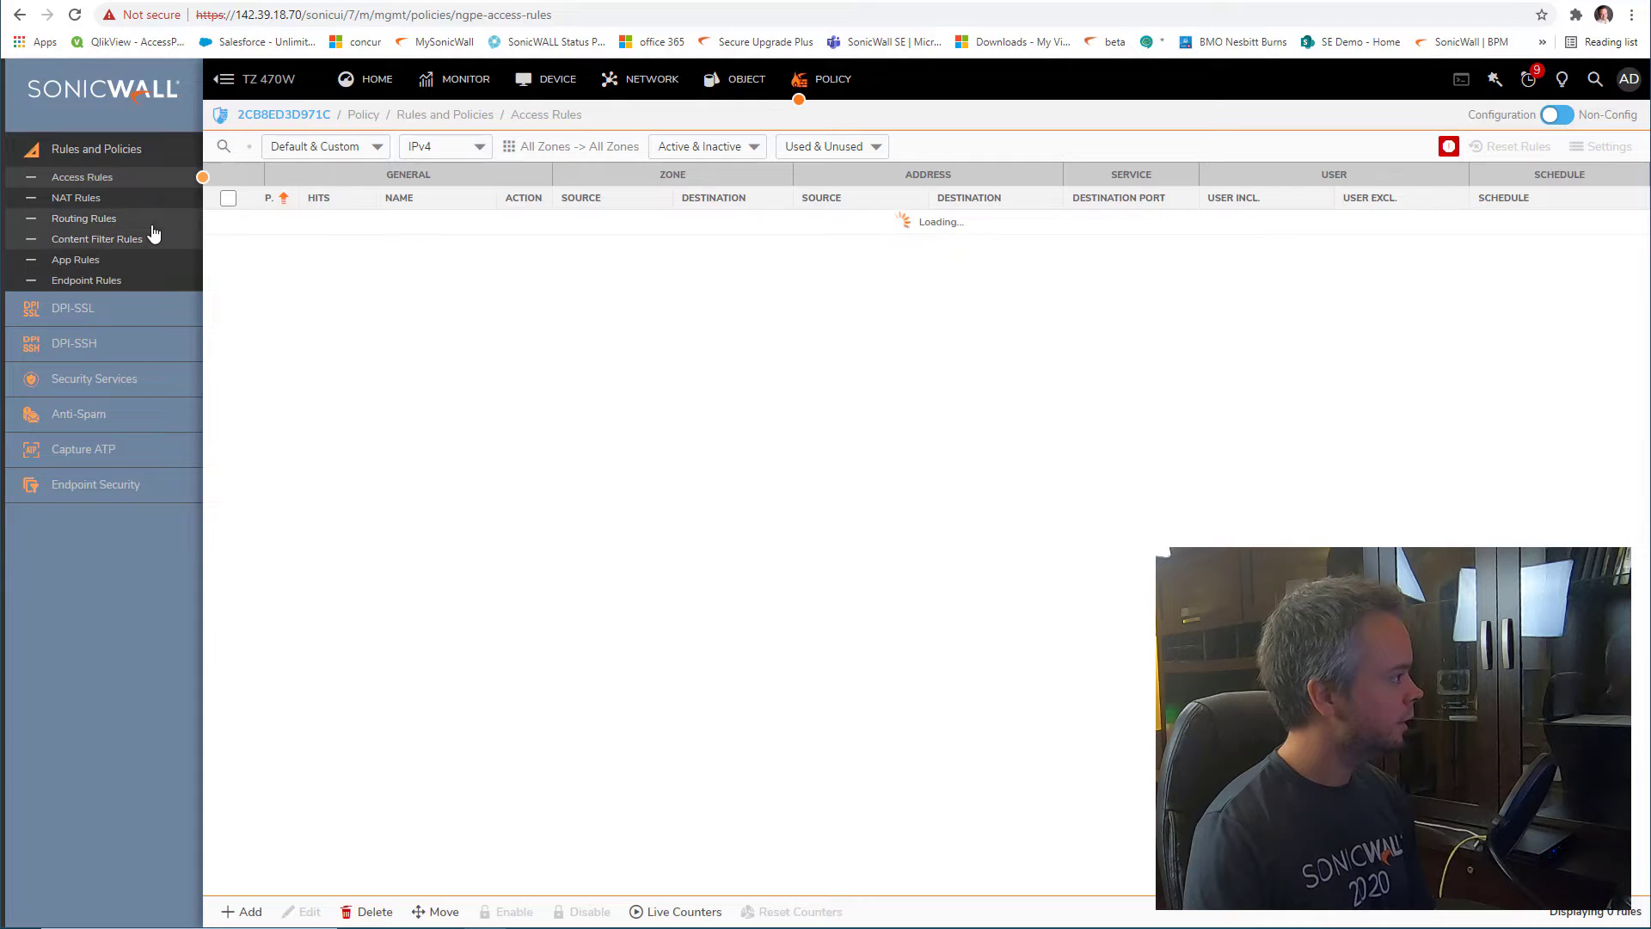
# Add a TZ 470W routing rule named 'to HO' with source X0 Subnet
pyautogui.click(147, 223)
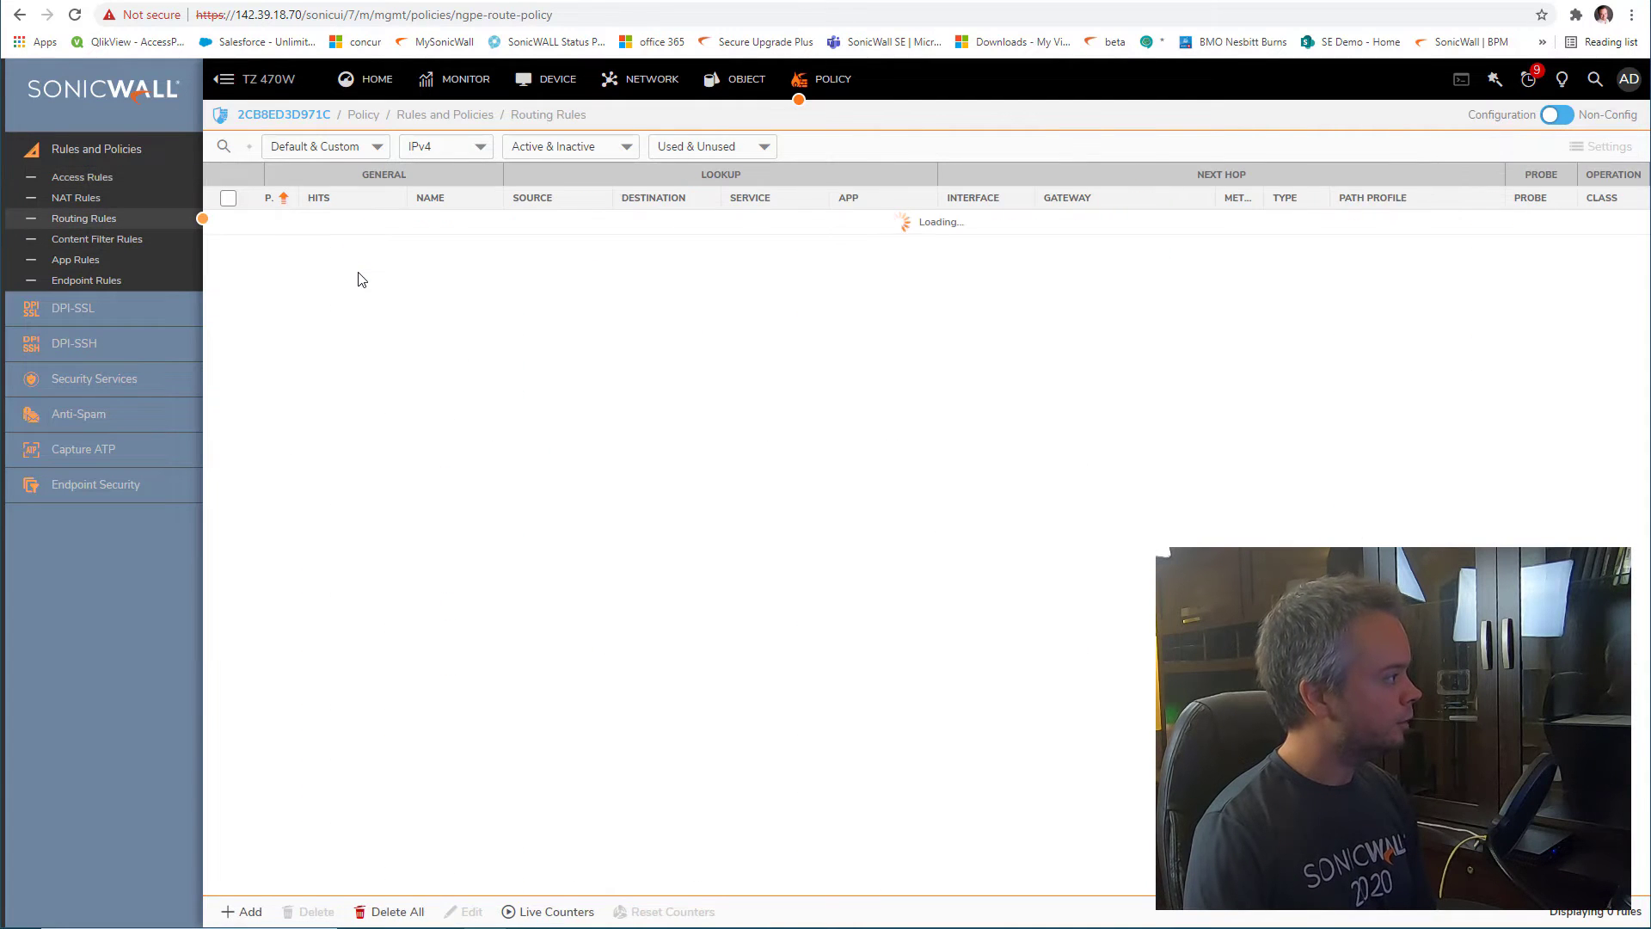
pyautogui.click(234, 910)
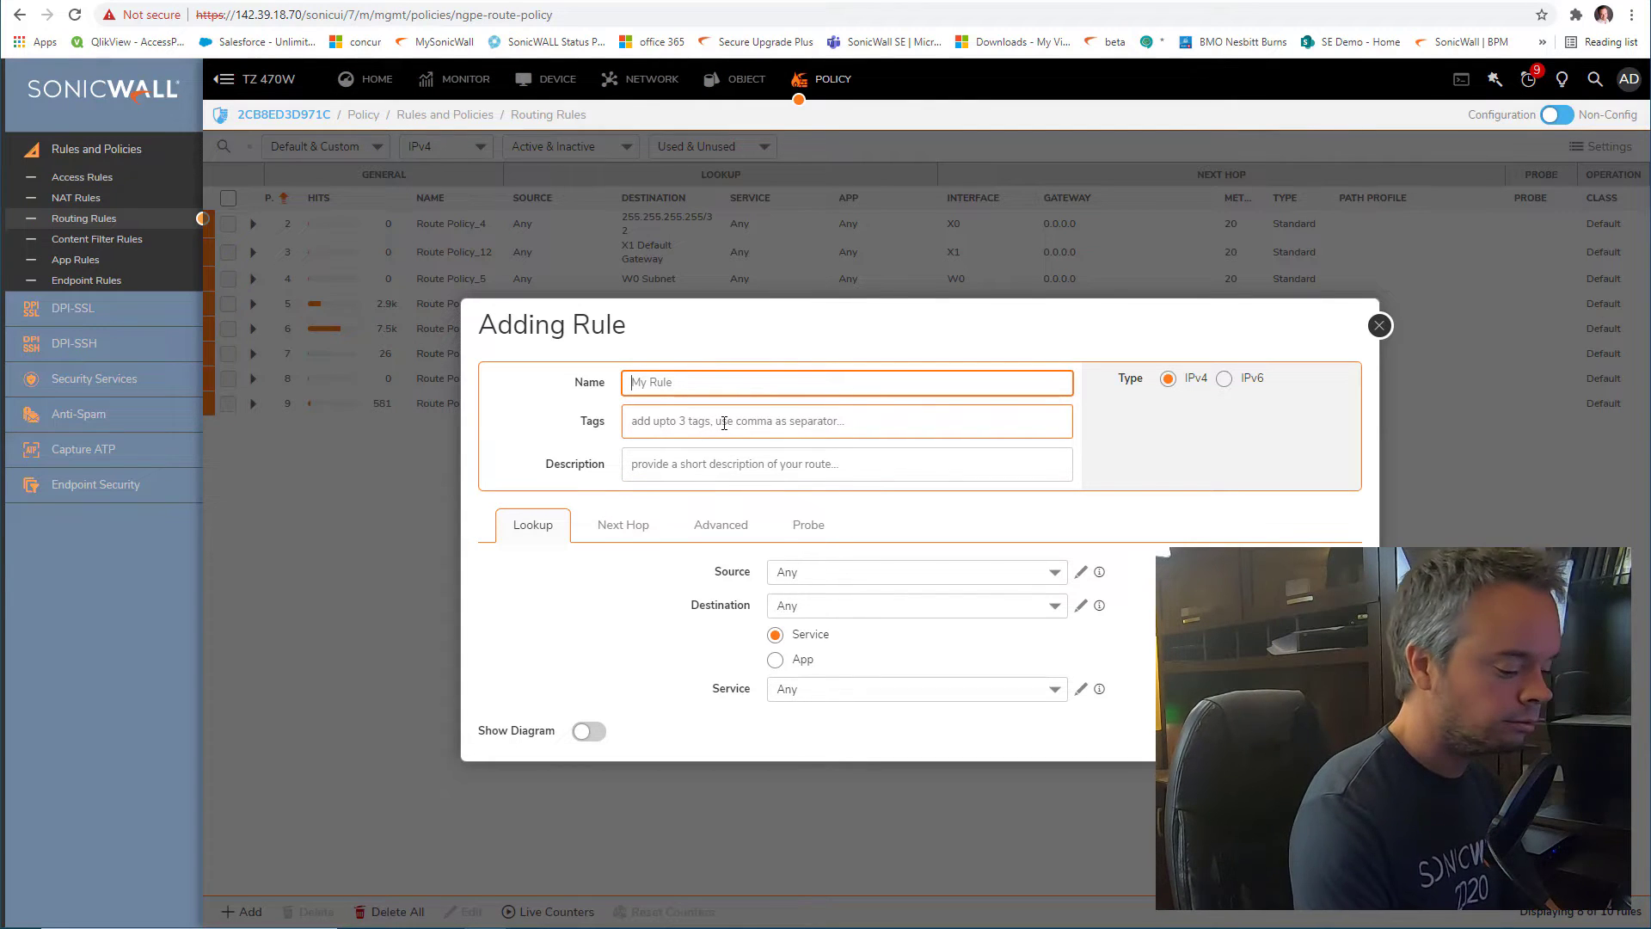
pyautogui.write('to HO')
pyautogui.click(724, 423)
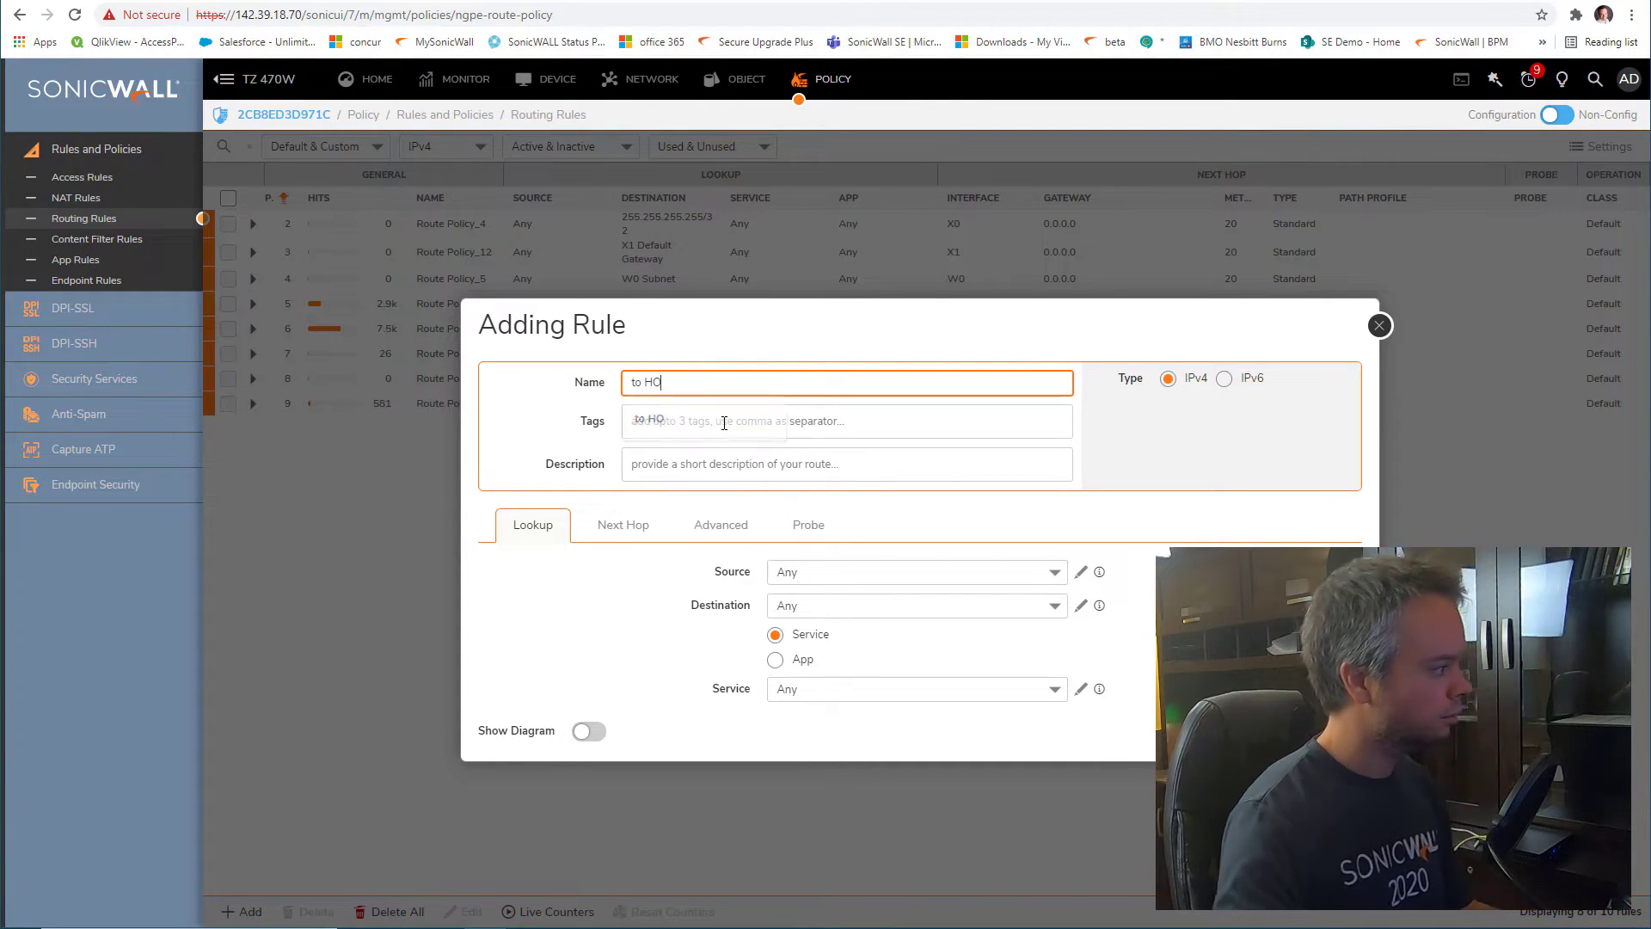
pyautogui.click(859, 574)
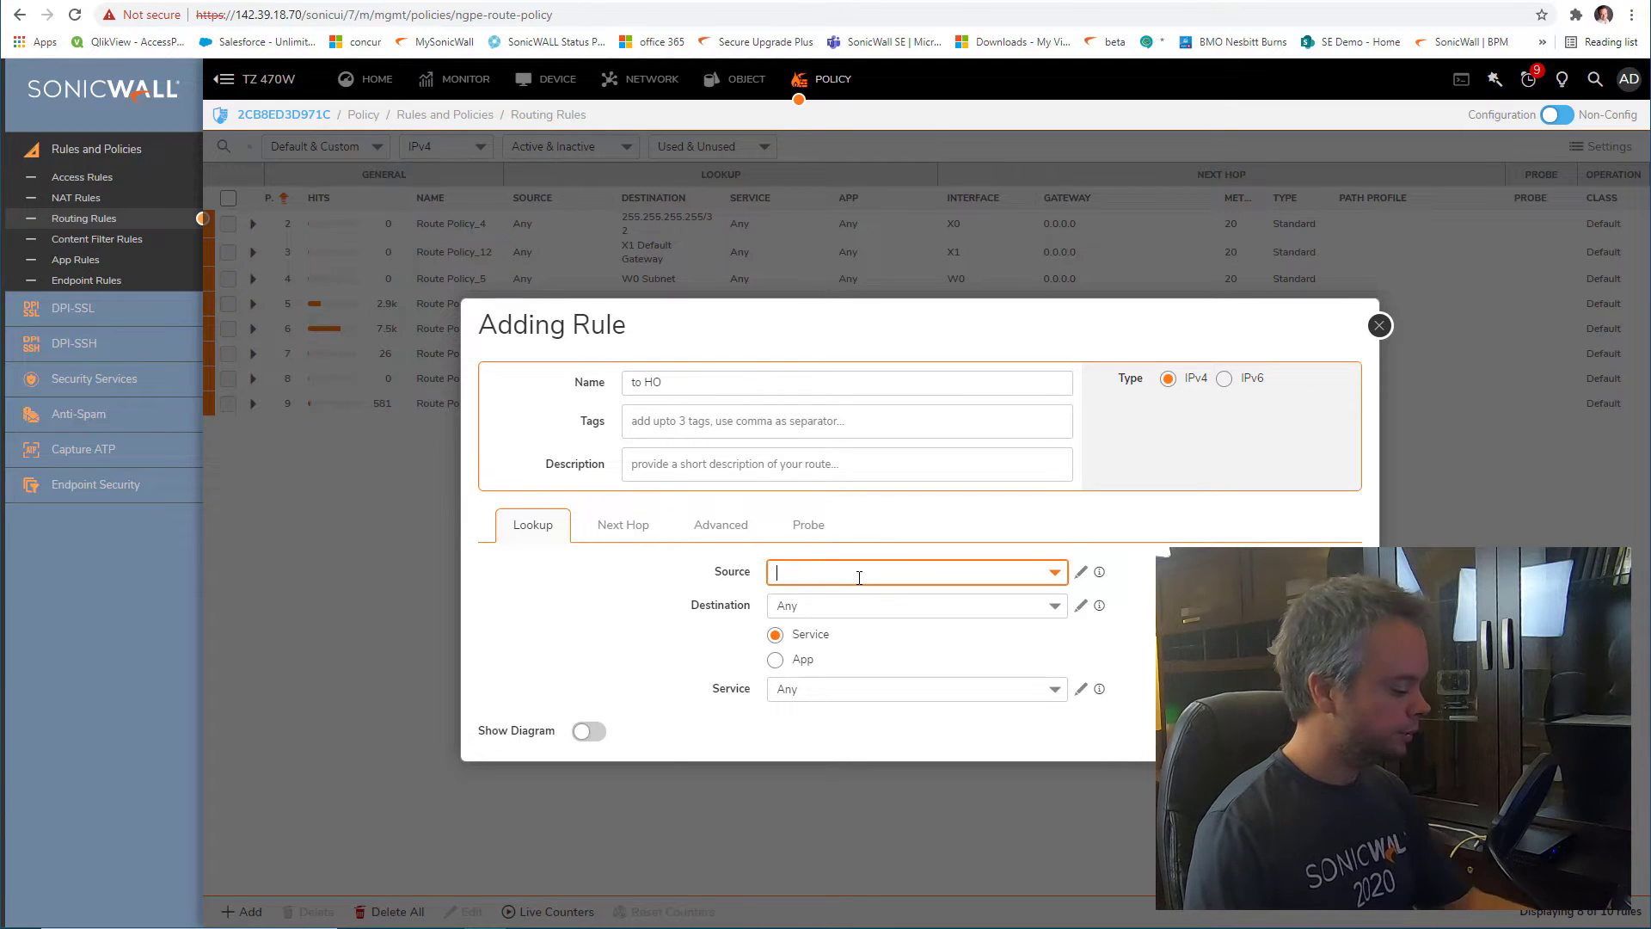
pyautogui.write('x0')
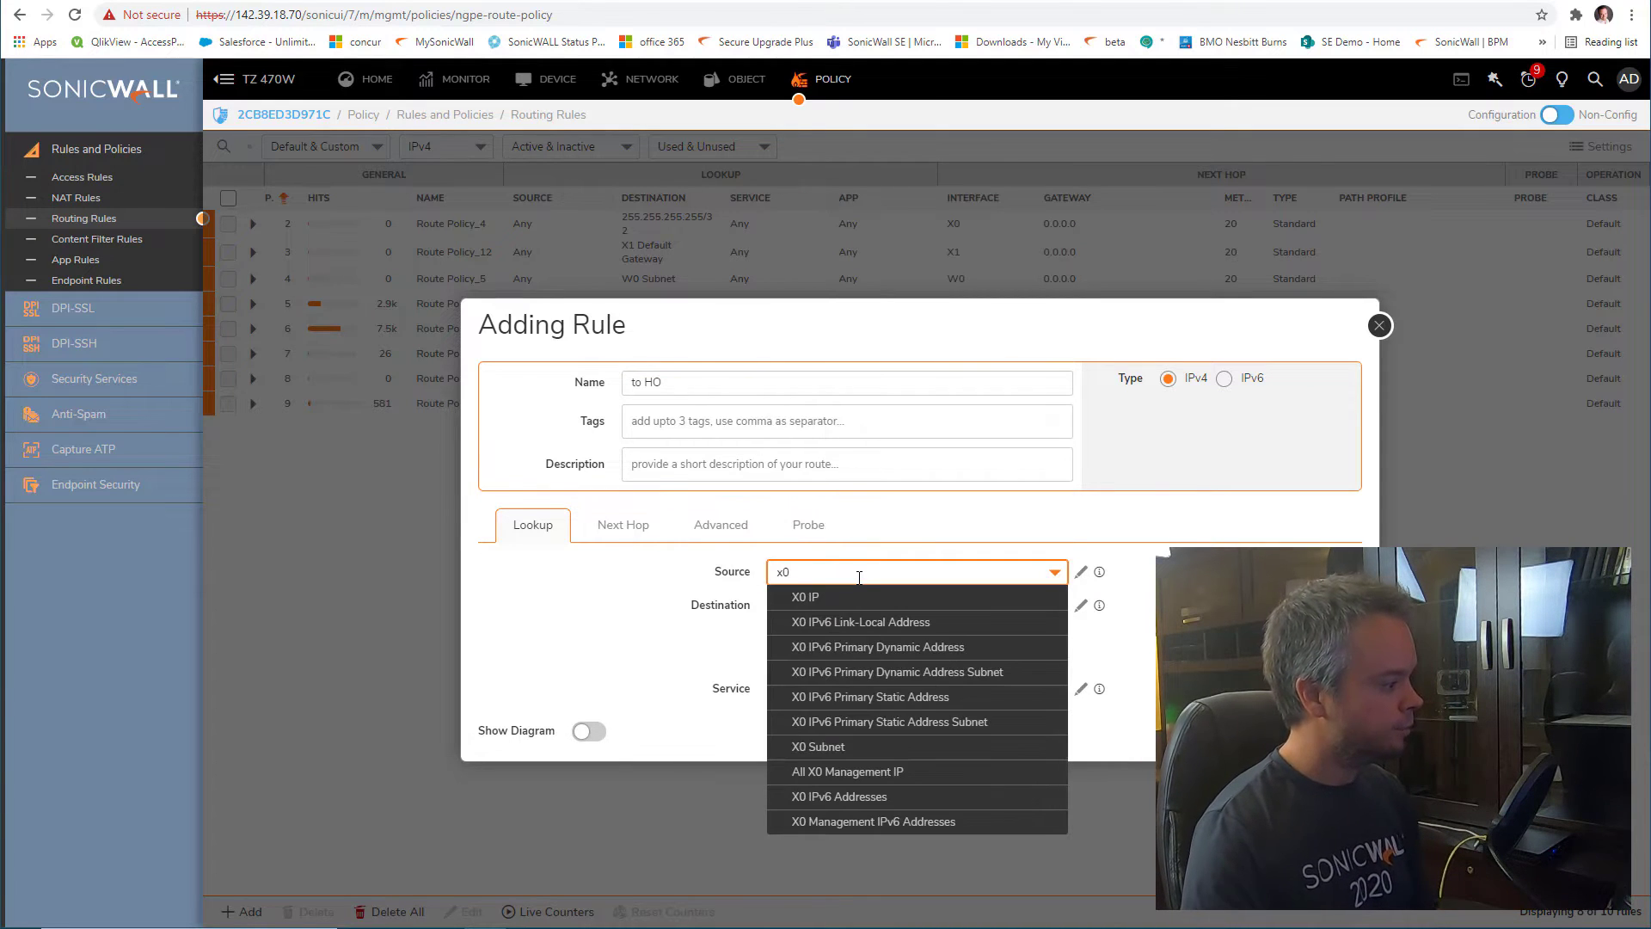
pyautogui.click(936, 754)
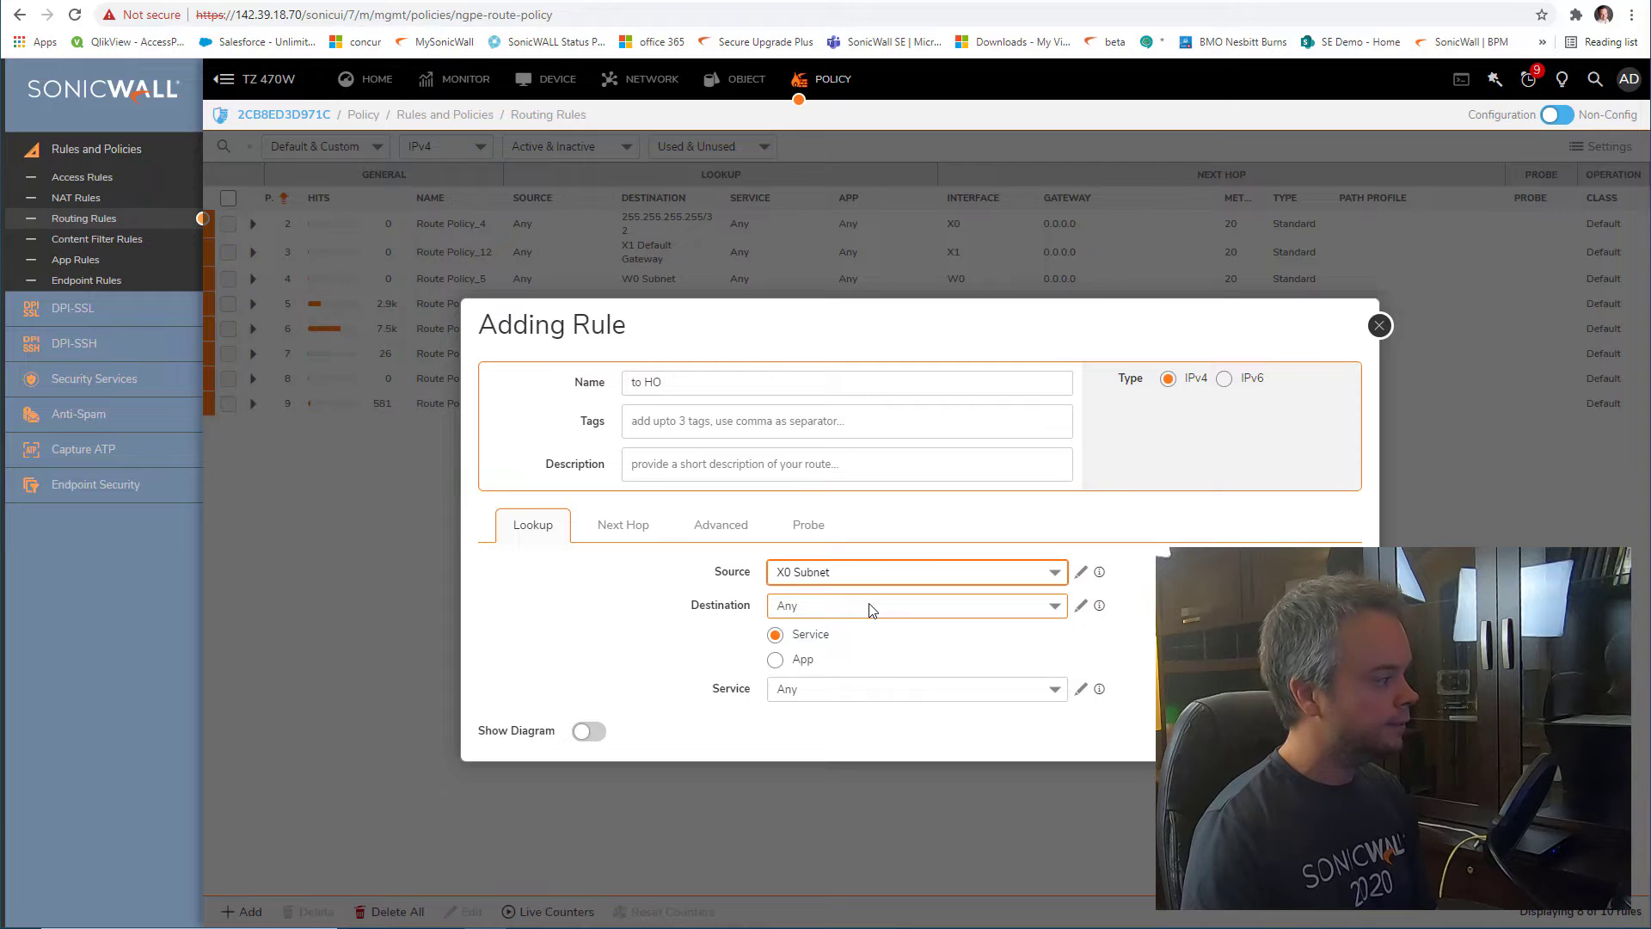
# Create a new destination address object 'X0 HO' in the VPN zone, of type Network
pyautogui.click(872, 610)
pyautogui.scroll(-5, 911, 490)
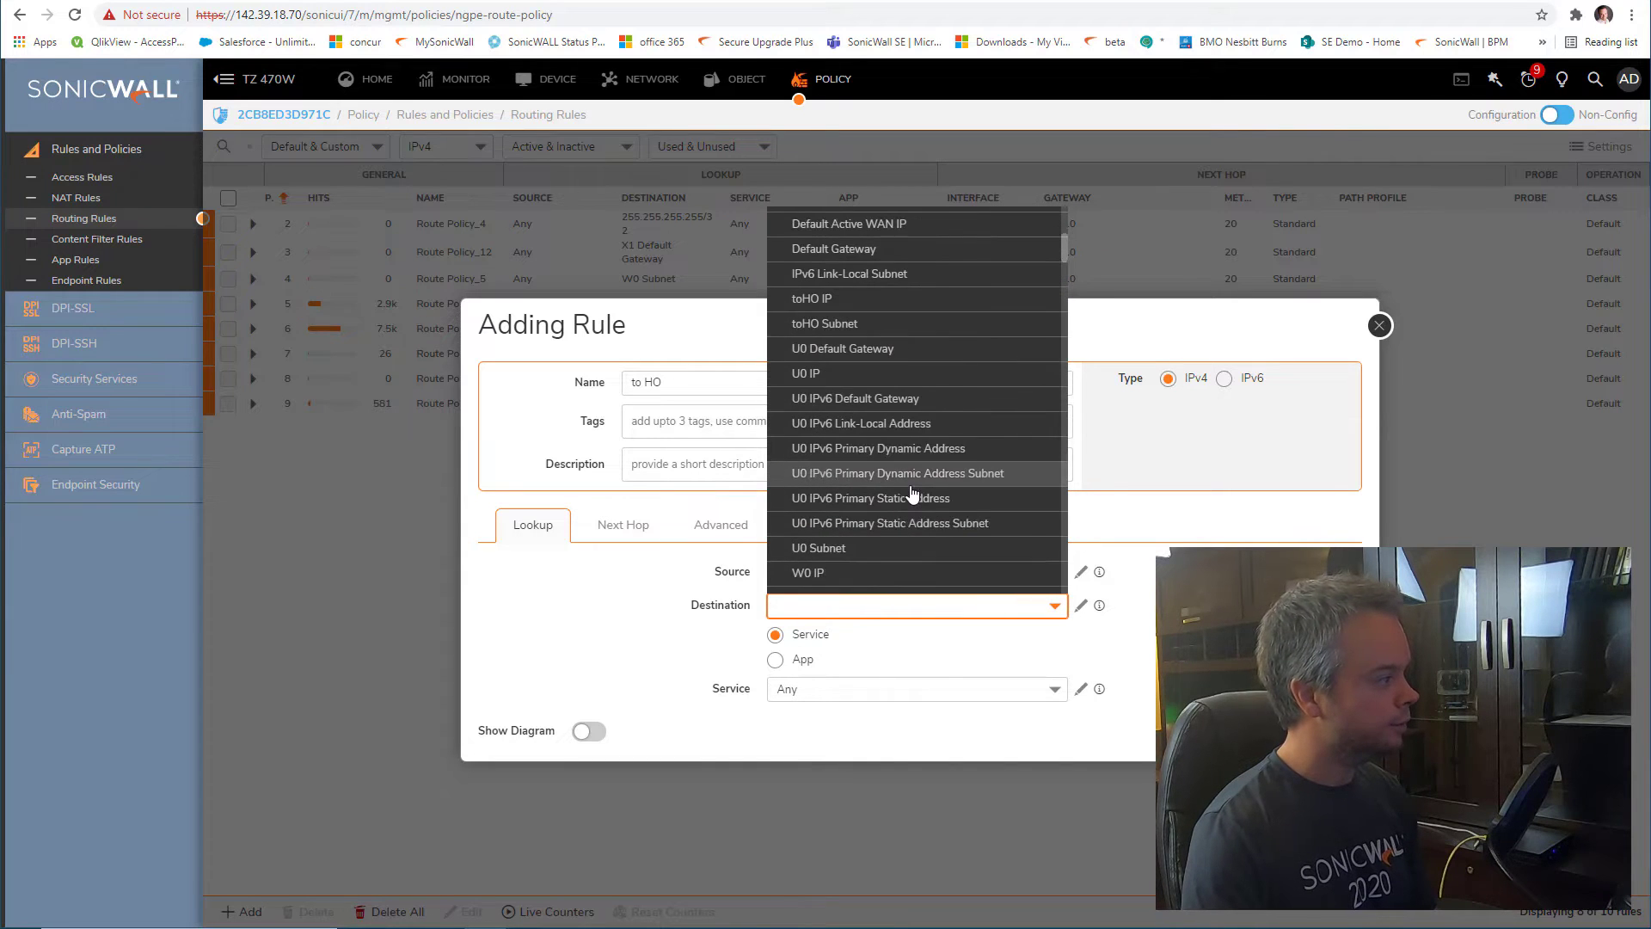
pyautogui.click(1101, 641)
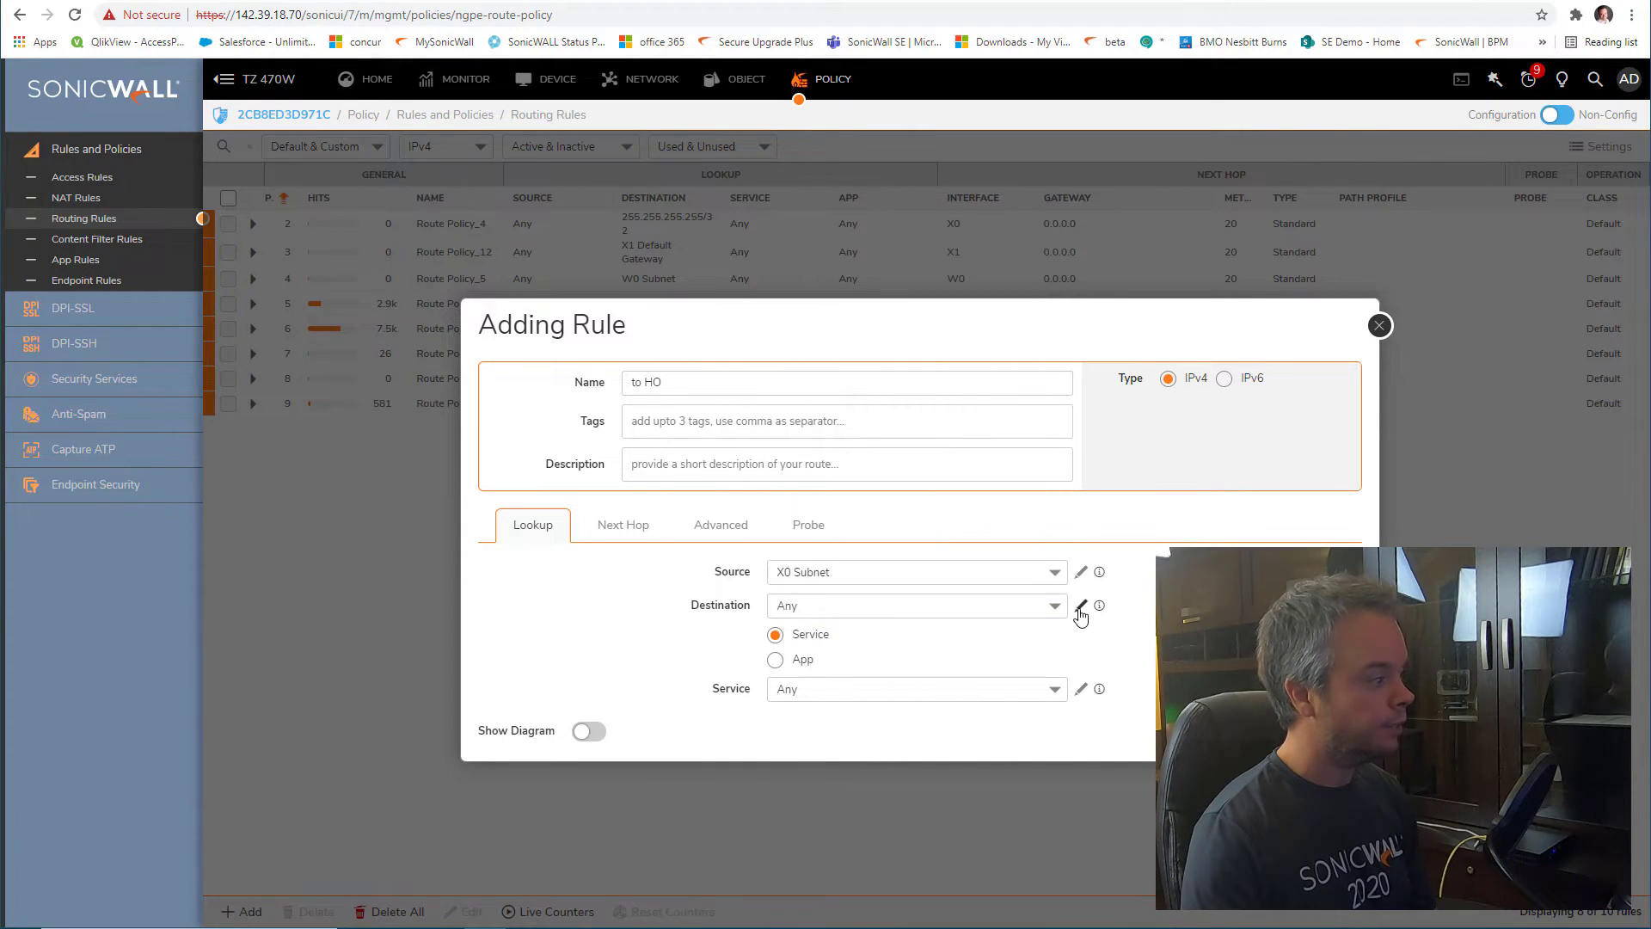
pyautogui.click(1081, 610)
pyautogui.click(1085, 638)
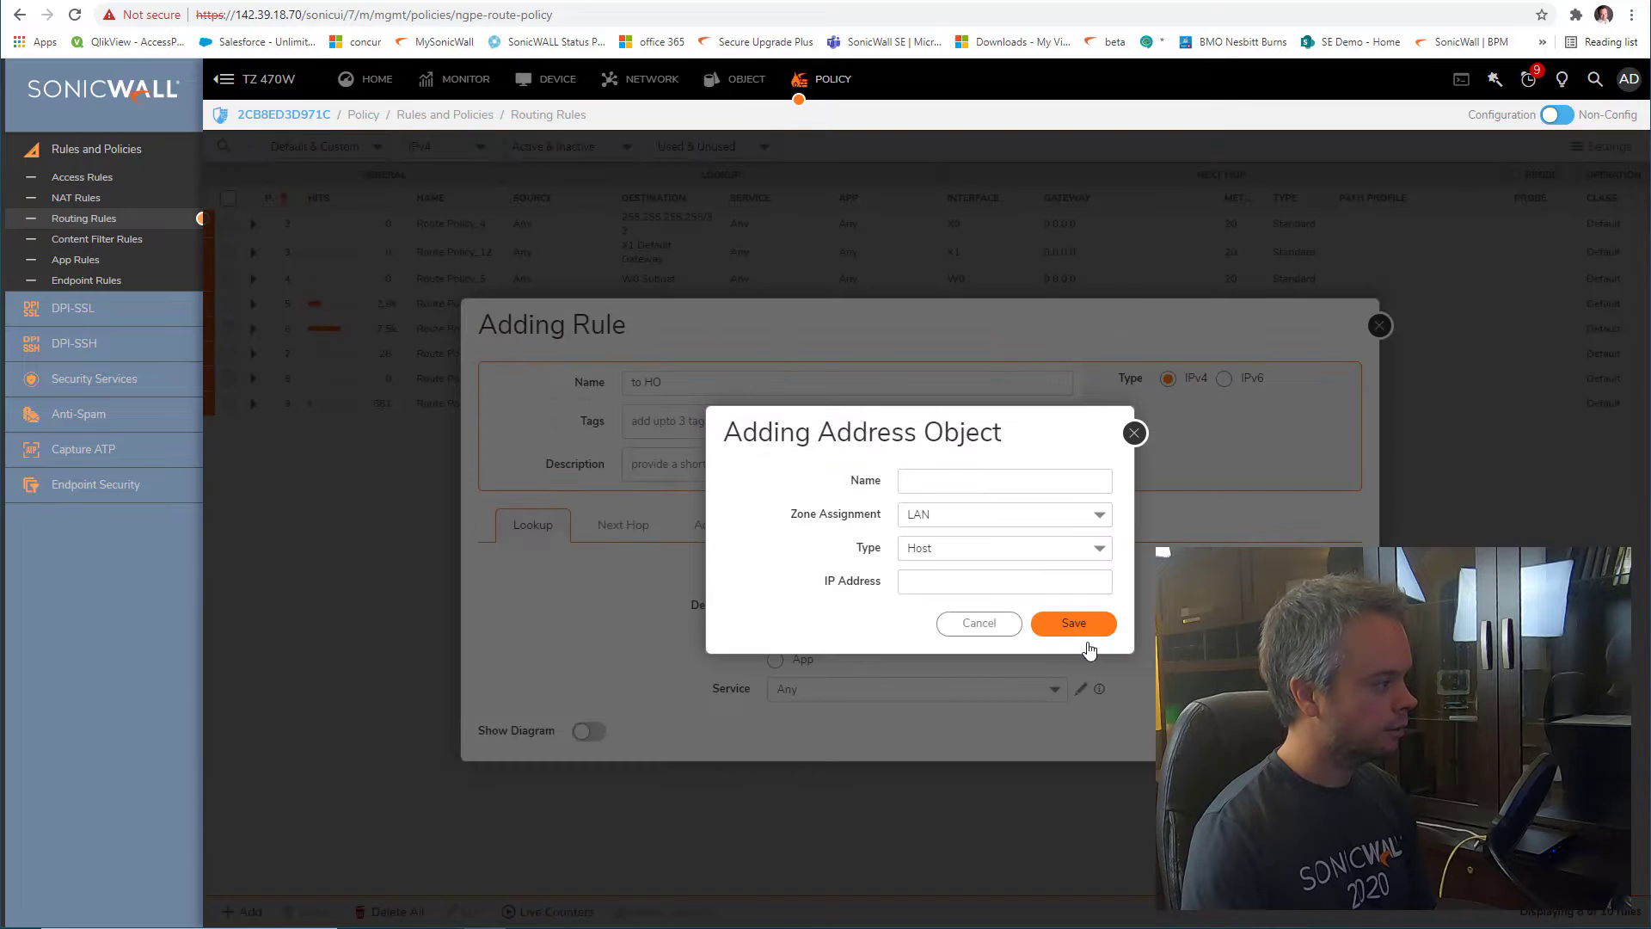
pyautogui.click(973, 489)
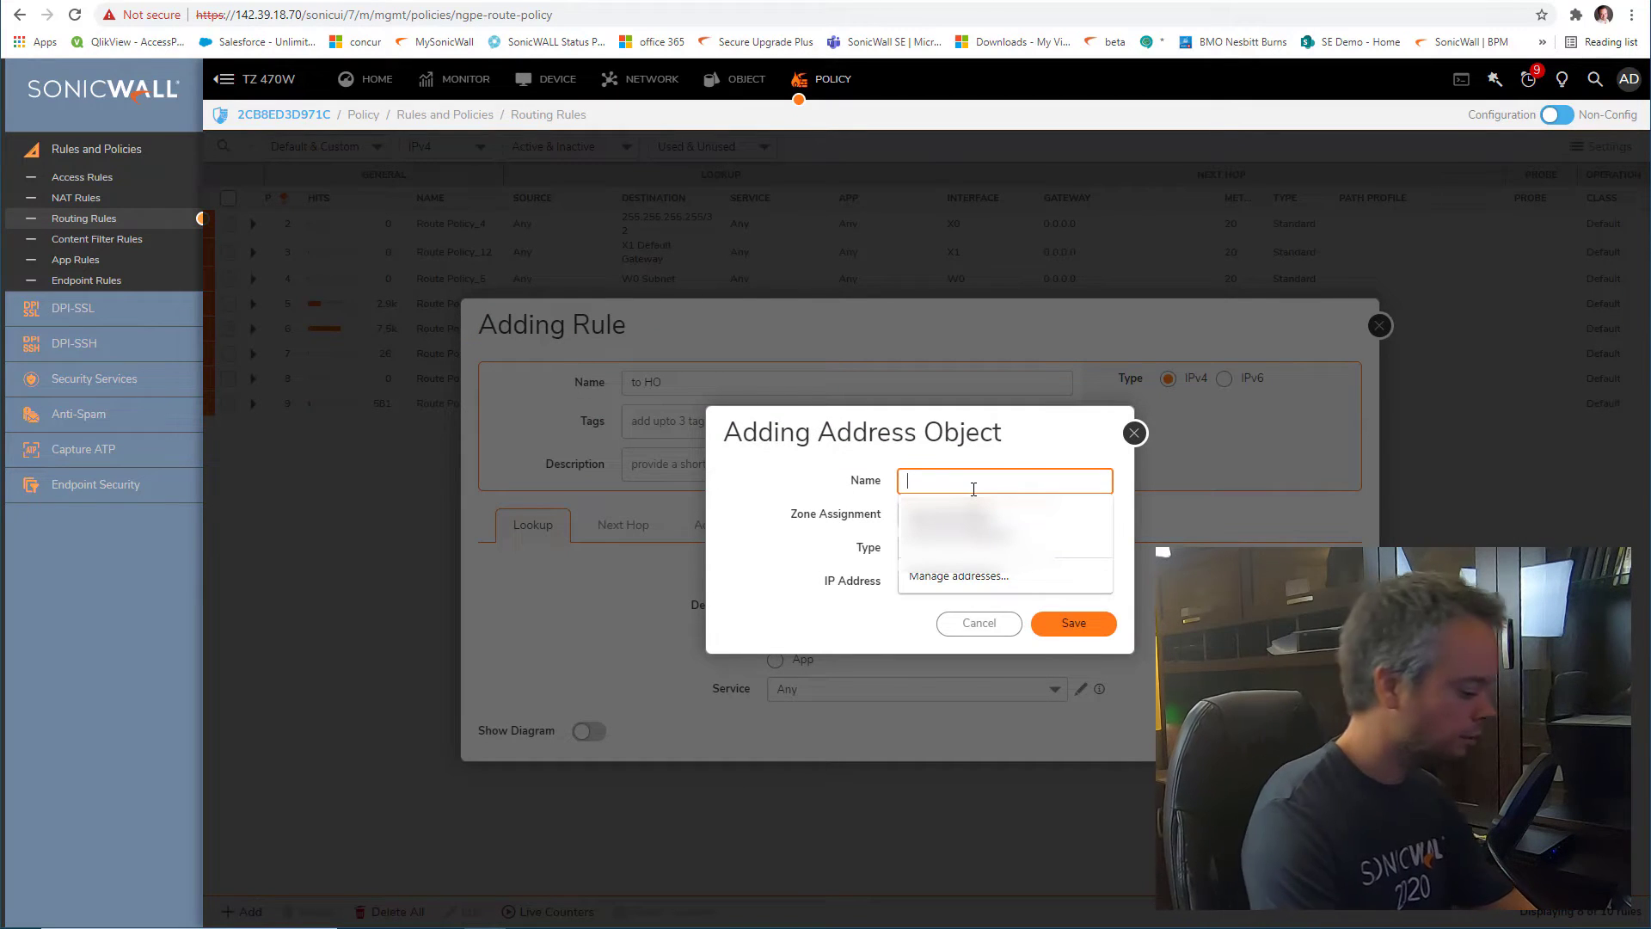
pyautogui.write('X0')
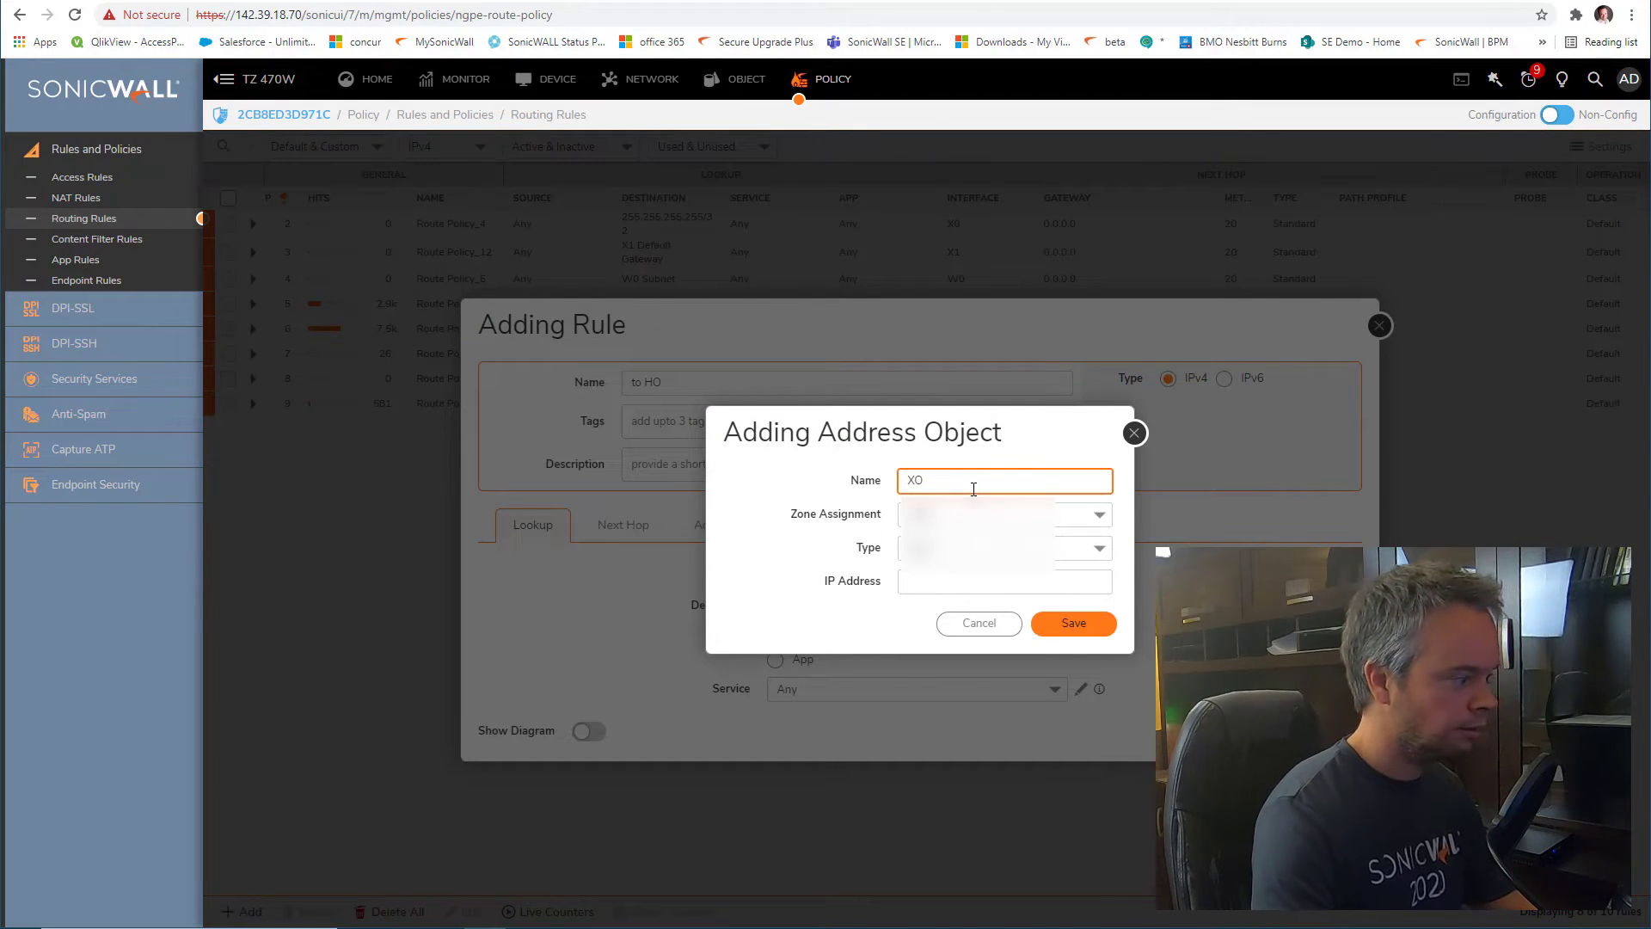
pyautogui.write(' HO')
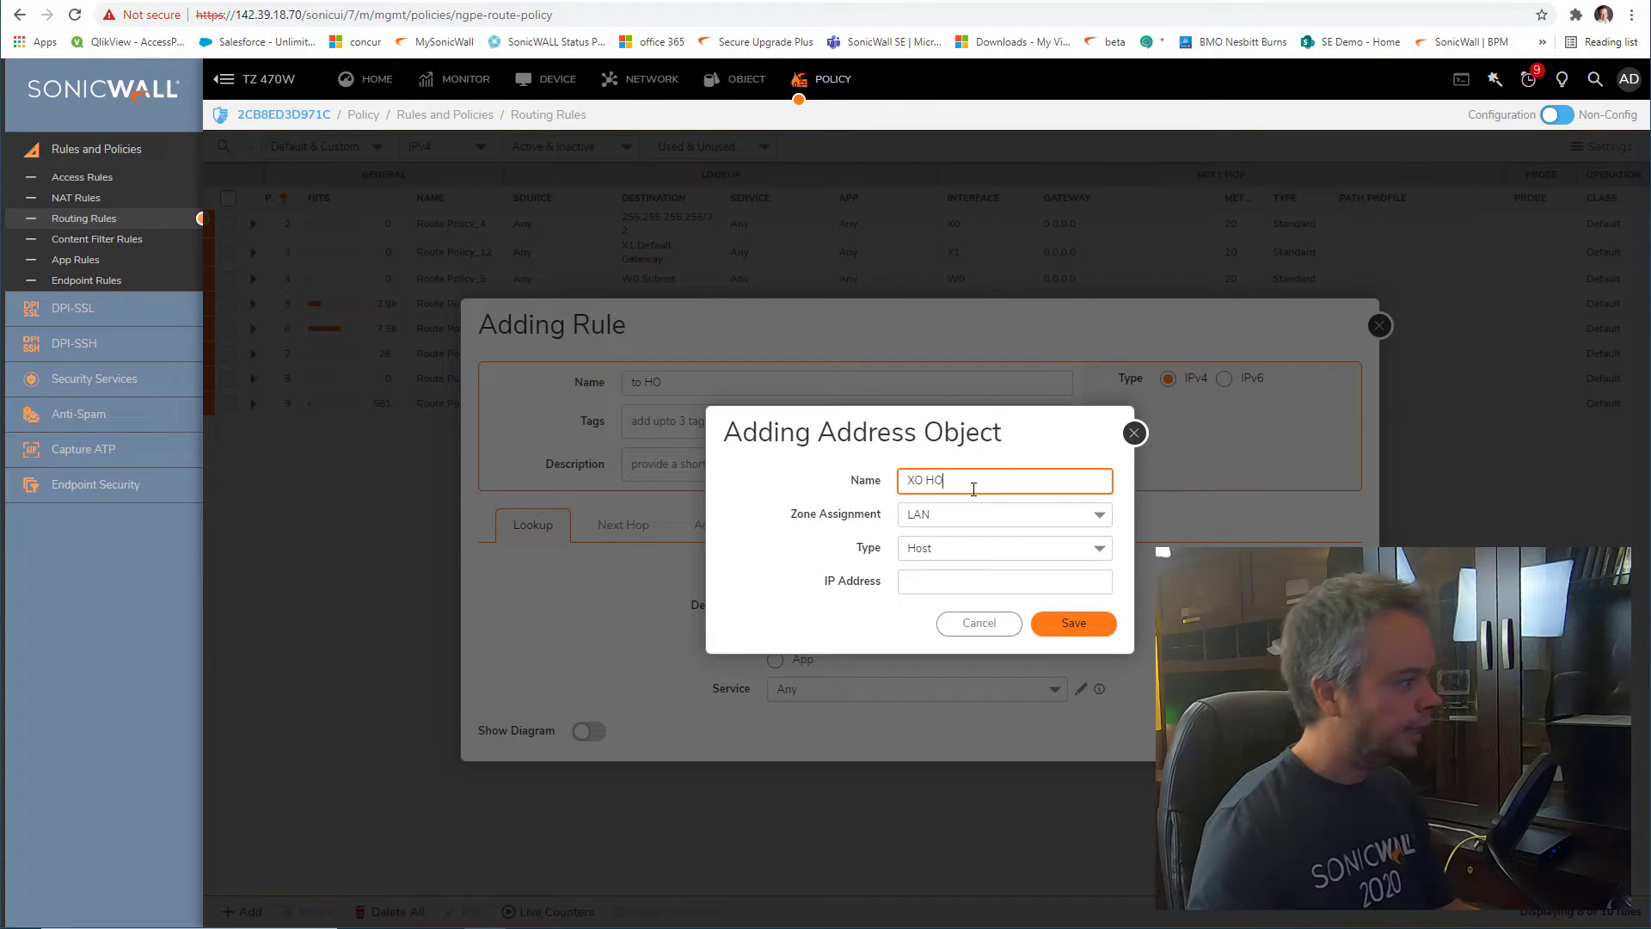
pyautogui.click(981, 515)
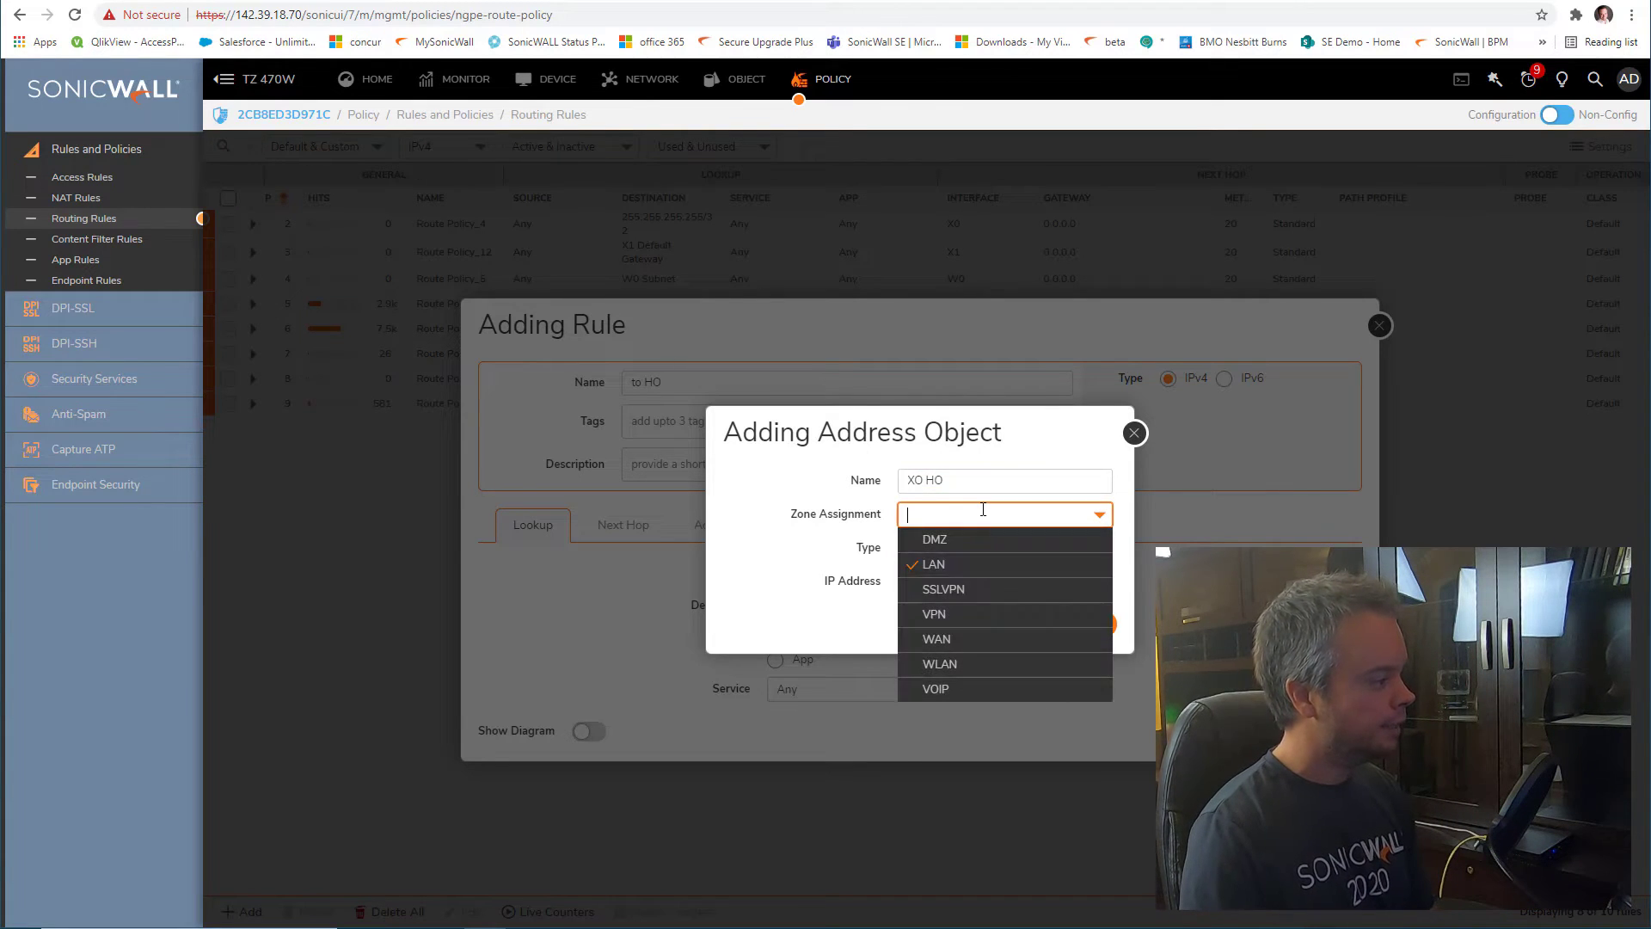
pyautogui.click(1003, 616)
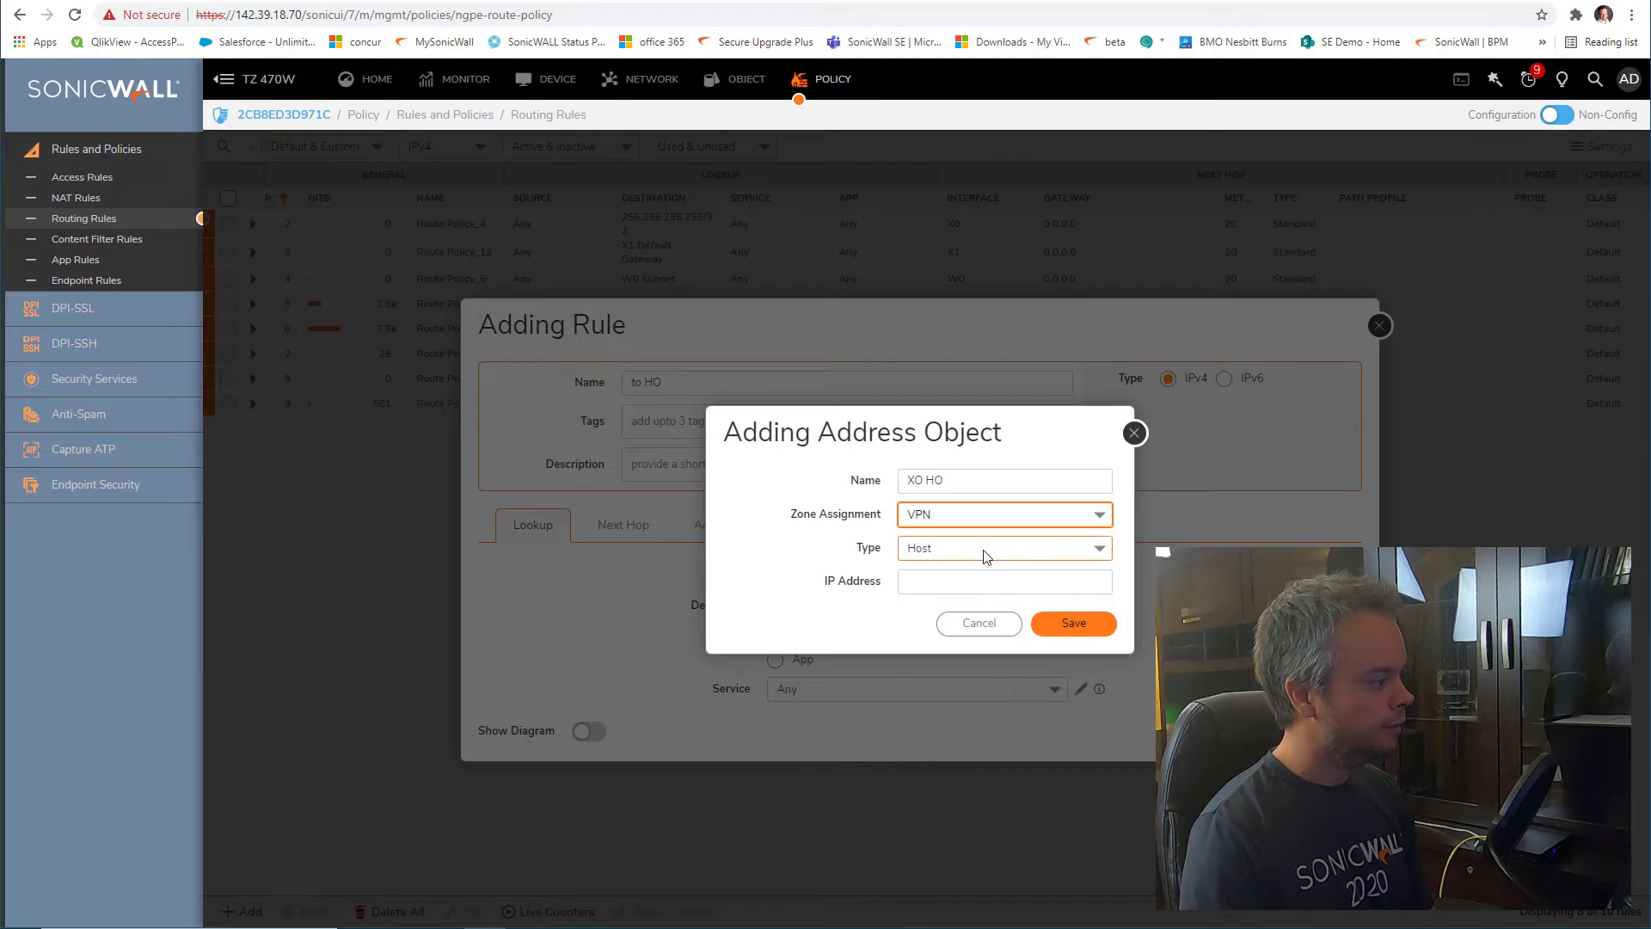
pyautogui.click(982, 552)
pyautogui.click(987, 621)
# Copy the TZ 670's X0 address and enter network 192.168.20.0, netmask 255.255.255.0
pyautogui.click(986, 581)
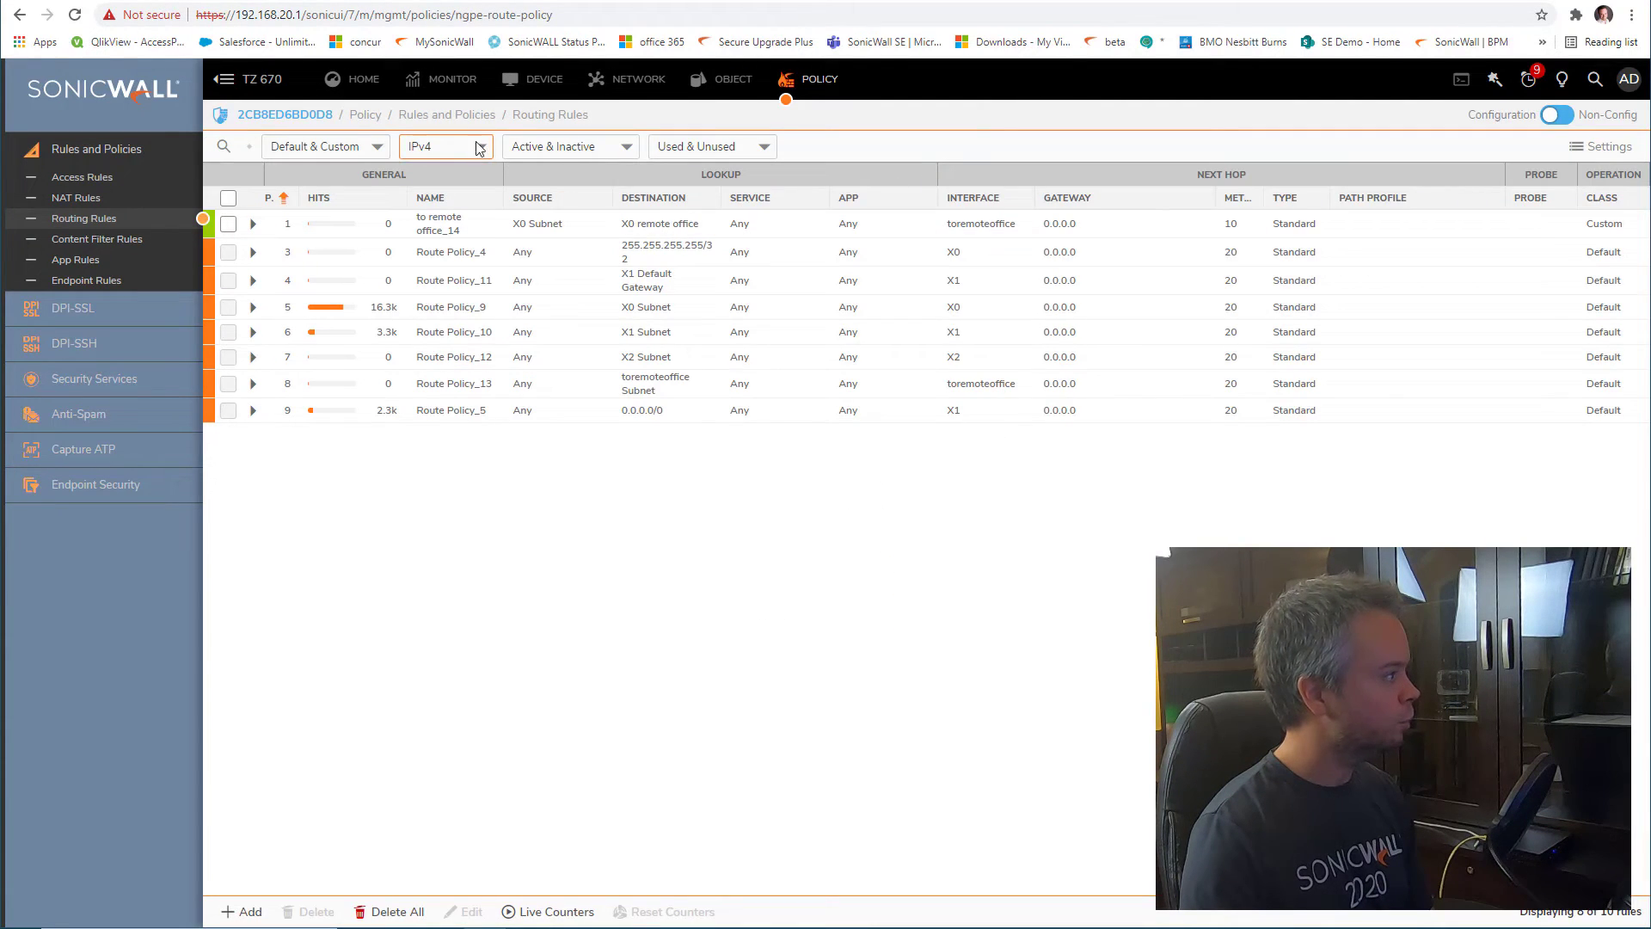
pyautogui.click(639, 79)
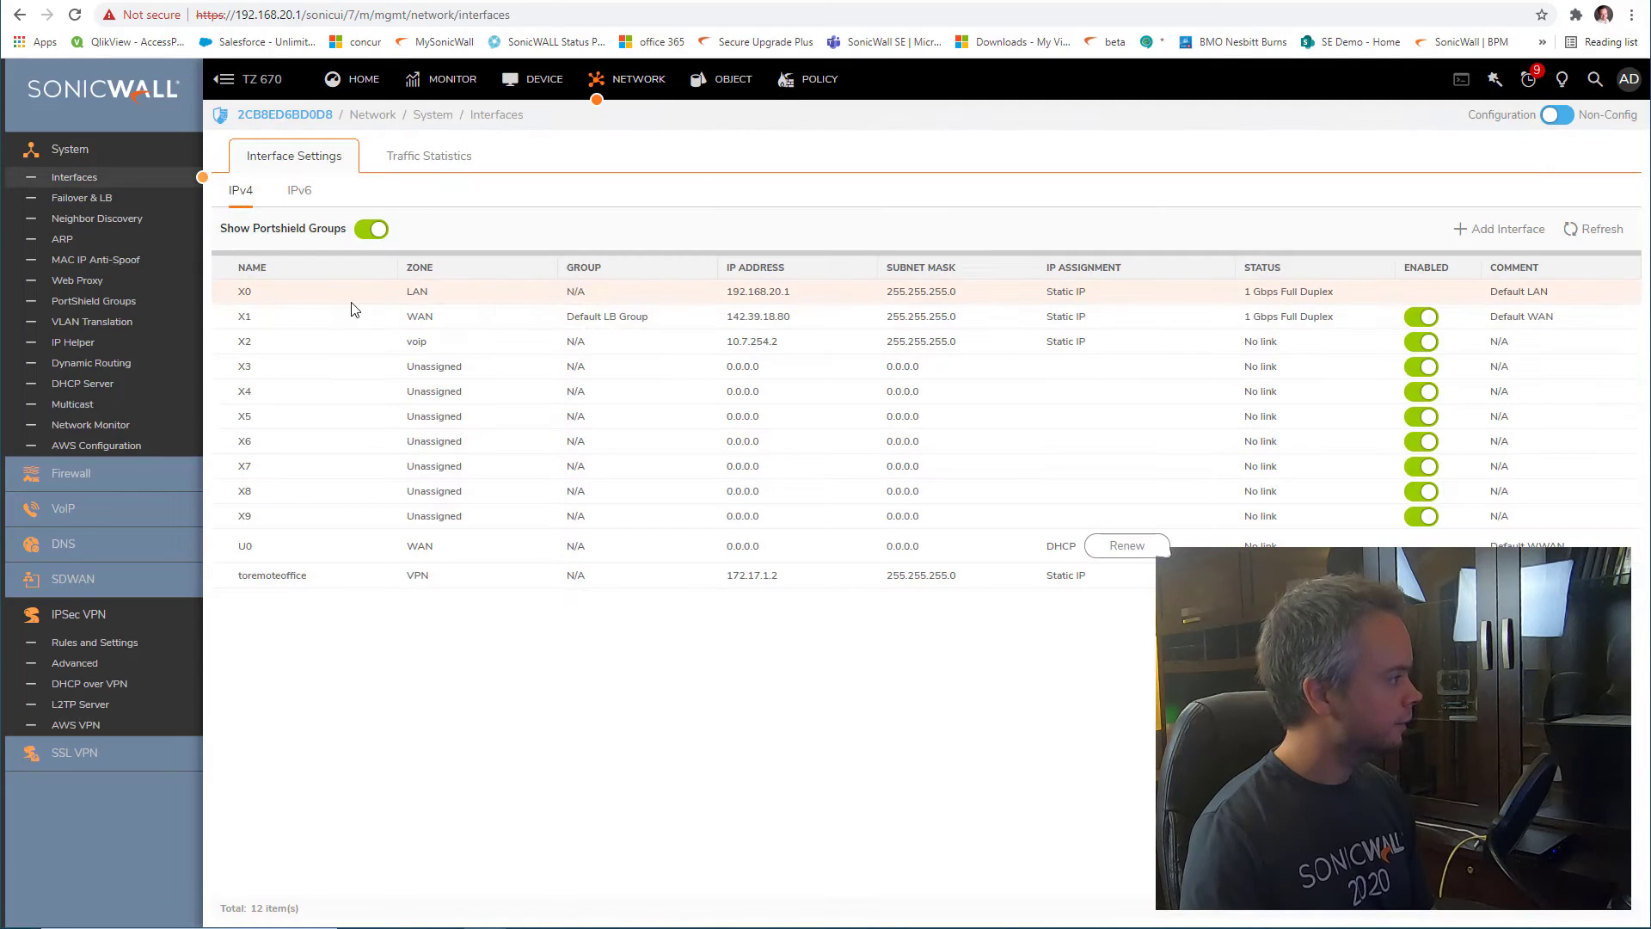
pyautogui.moveTo(792, 301); pyautogui.dragTo(697, 303)
pyautogui.hotkey('ctrl', 'c')
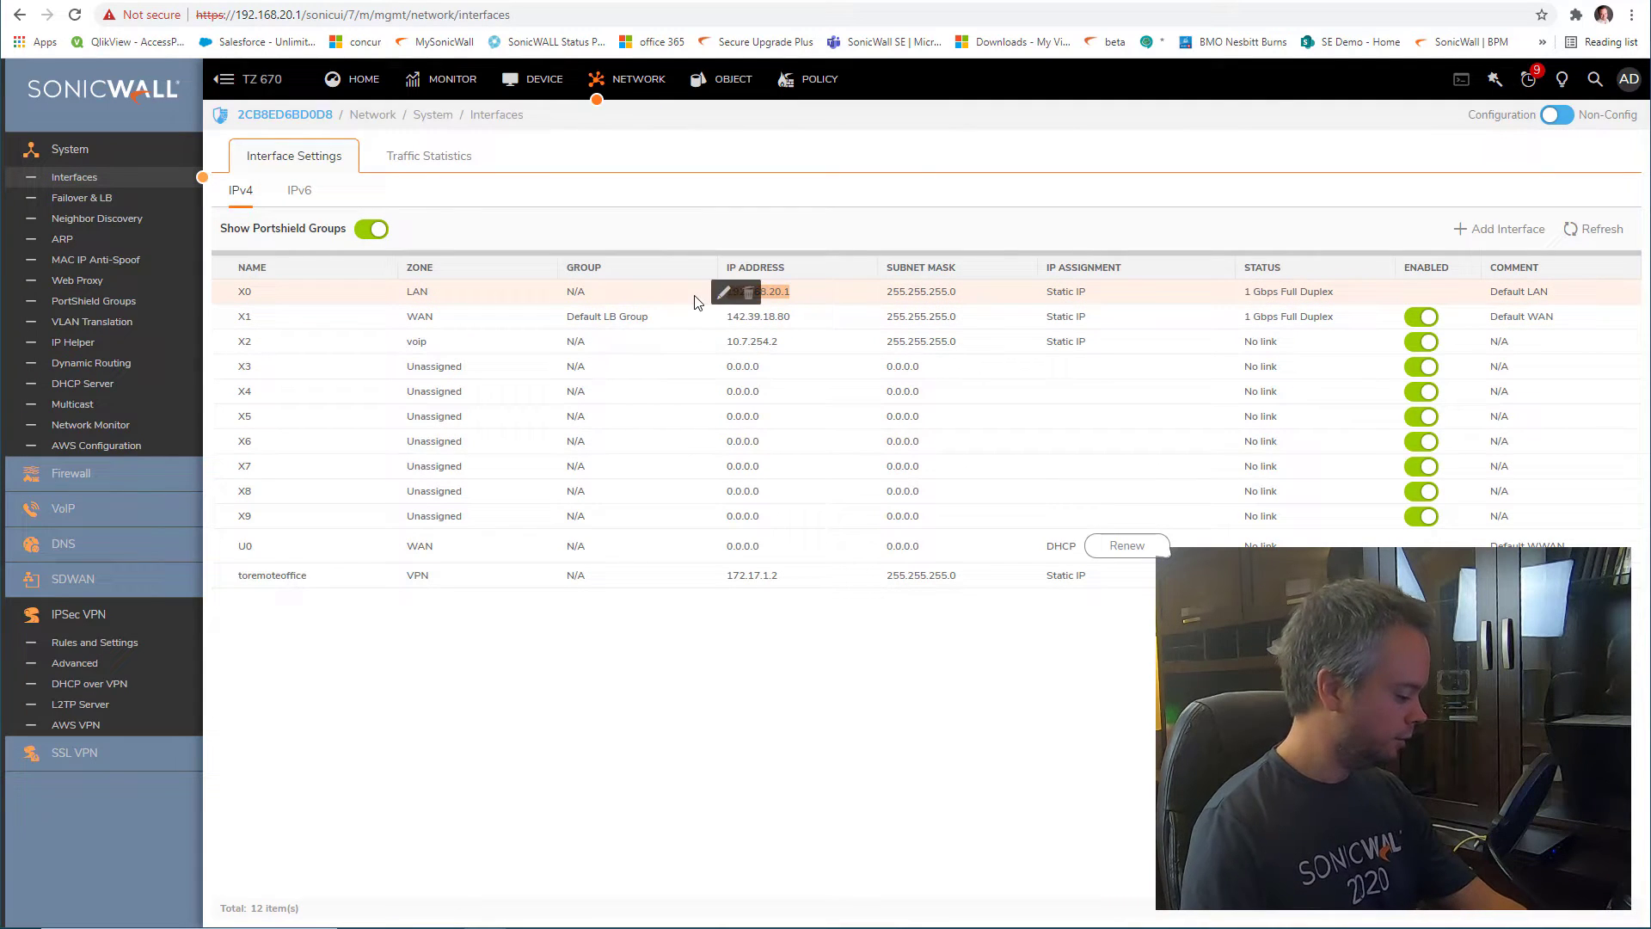
pyautogui.click(946, 1)
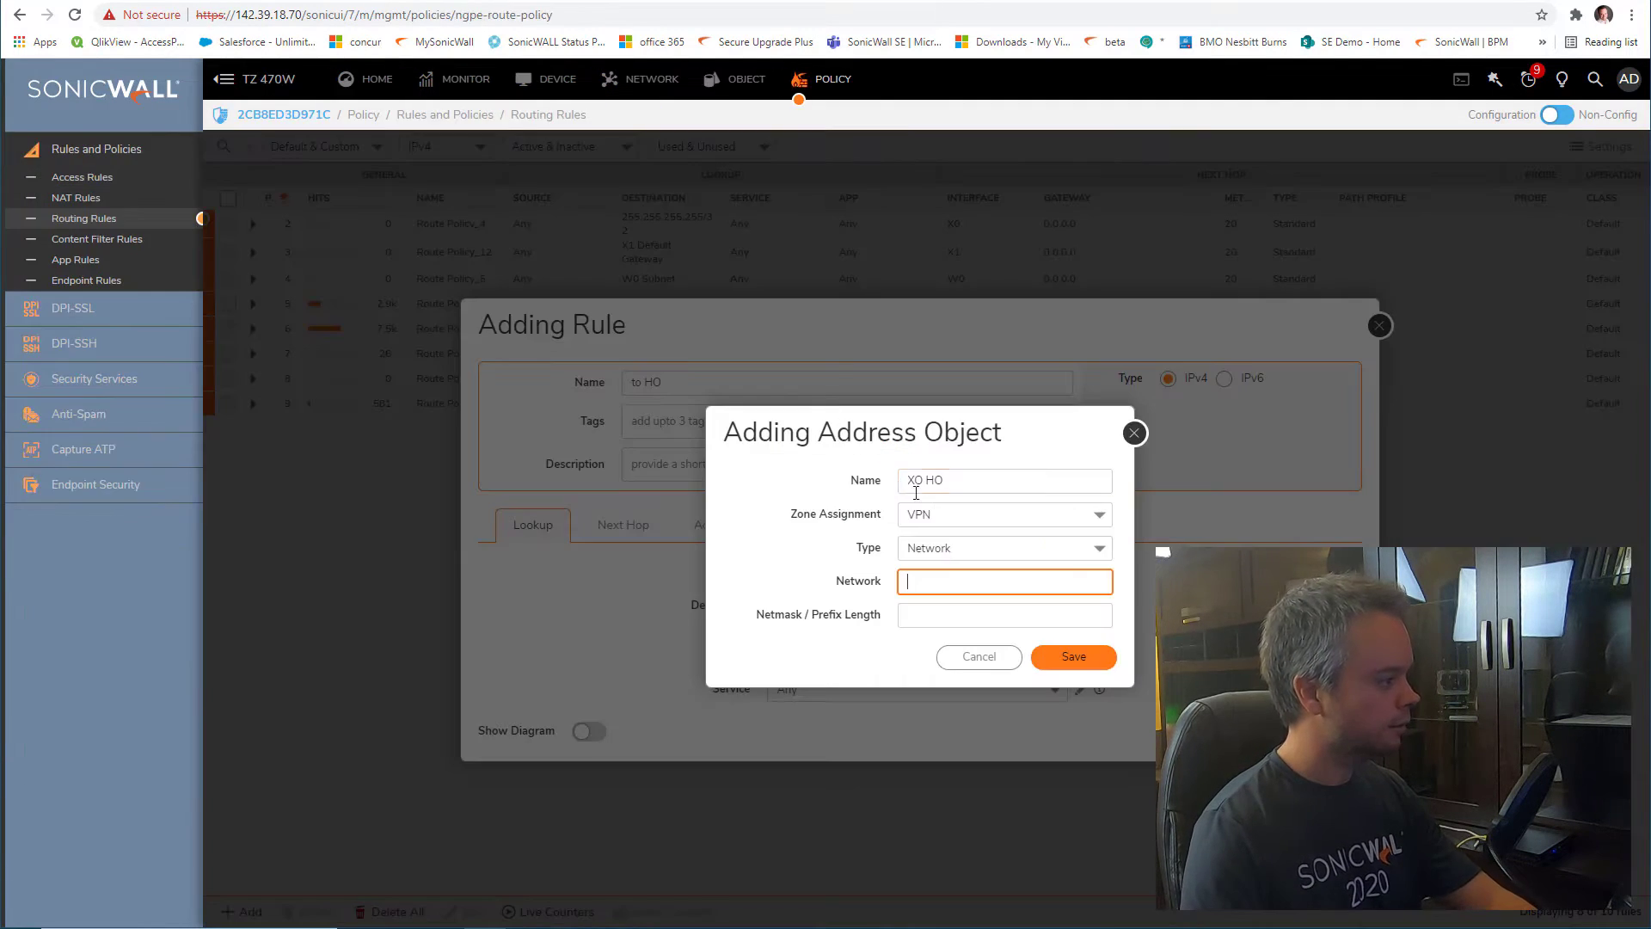
pyautogui.hotkey('ctrl', 'v')
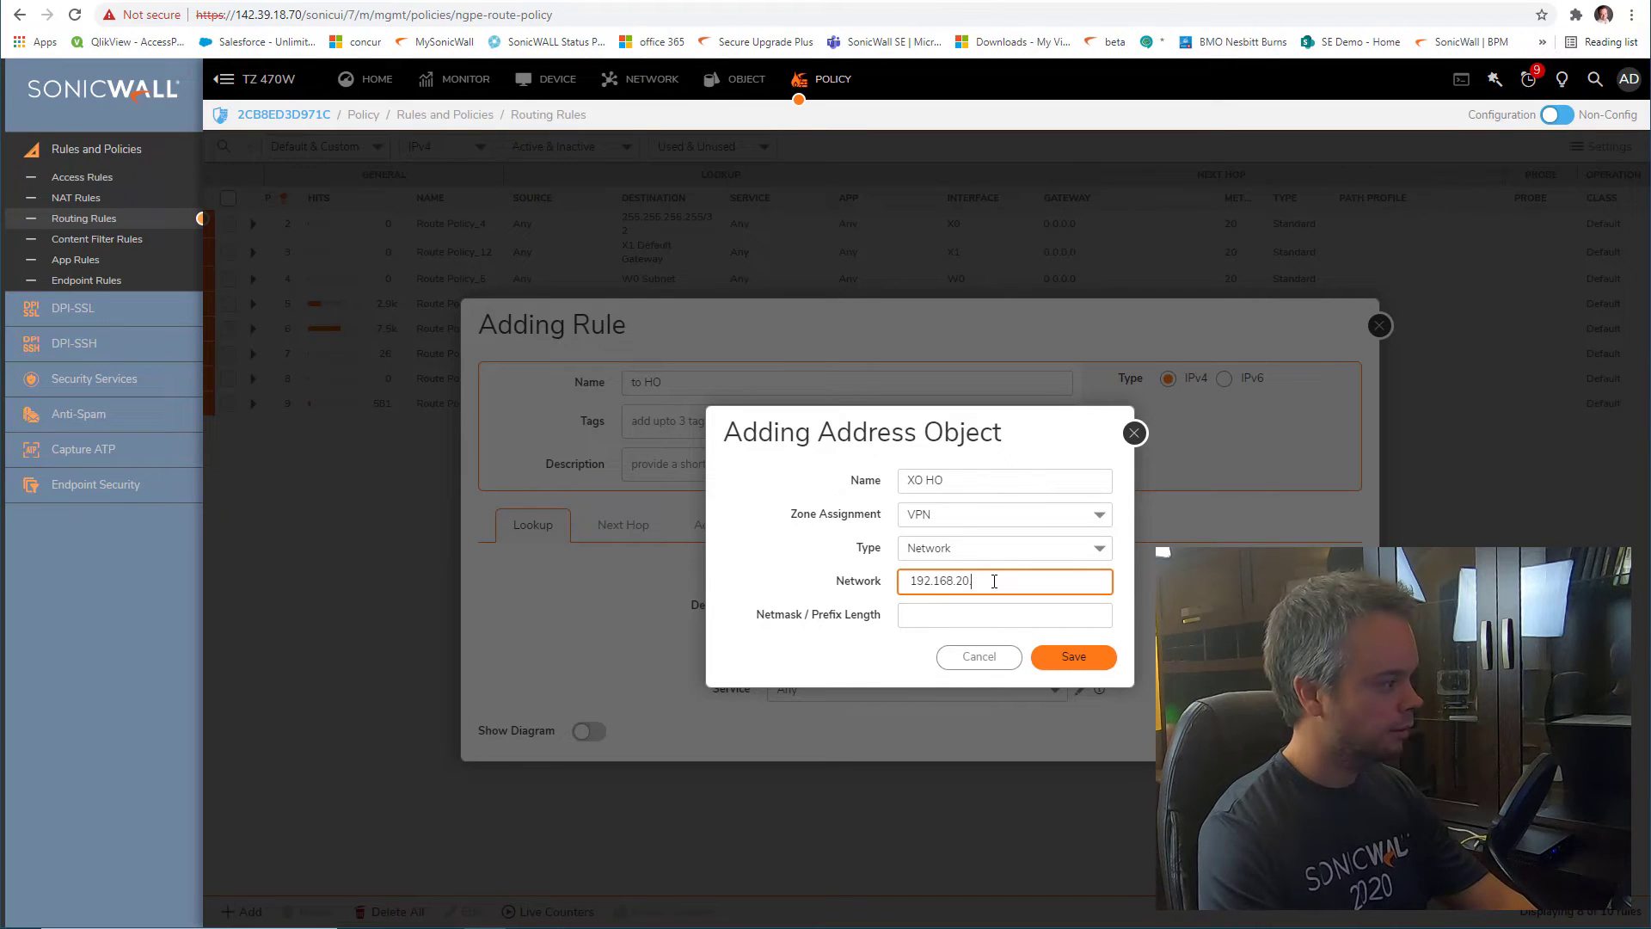
pyautogui.press('BackSpace')
pyautogui.write('0')
pyautogui.press('Tab')
pyautogui.write('255')
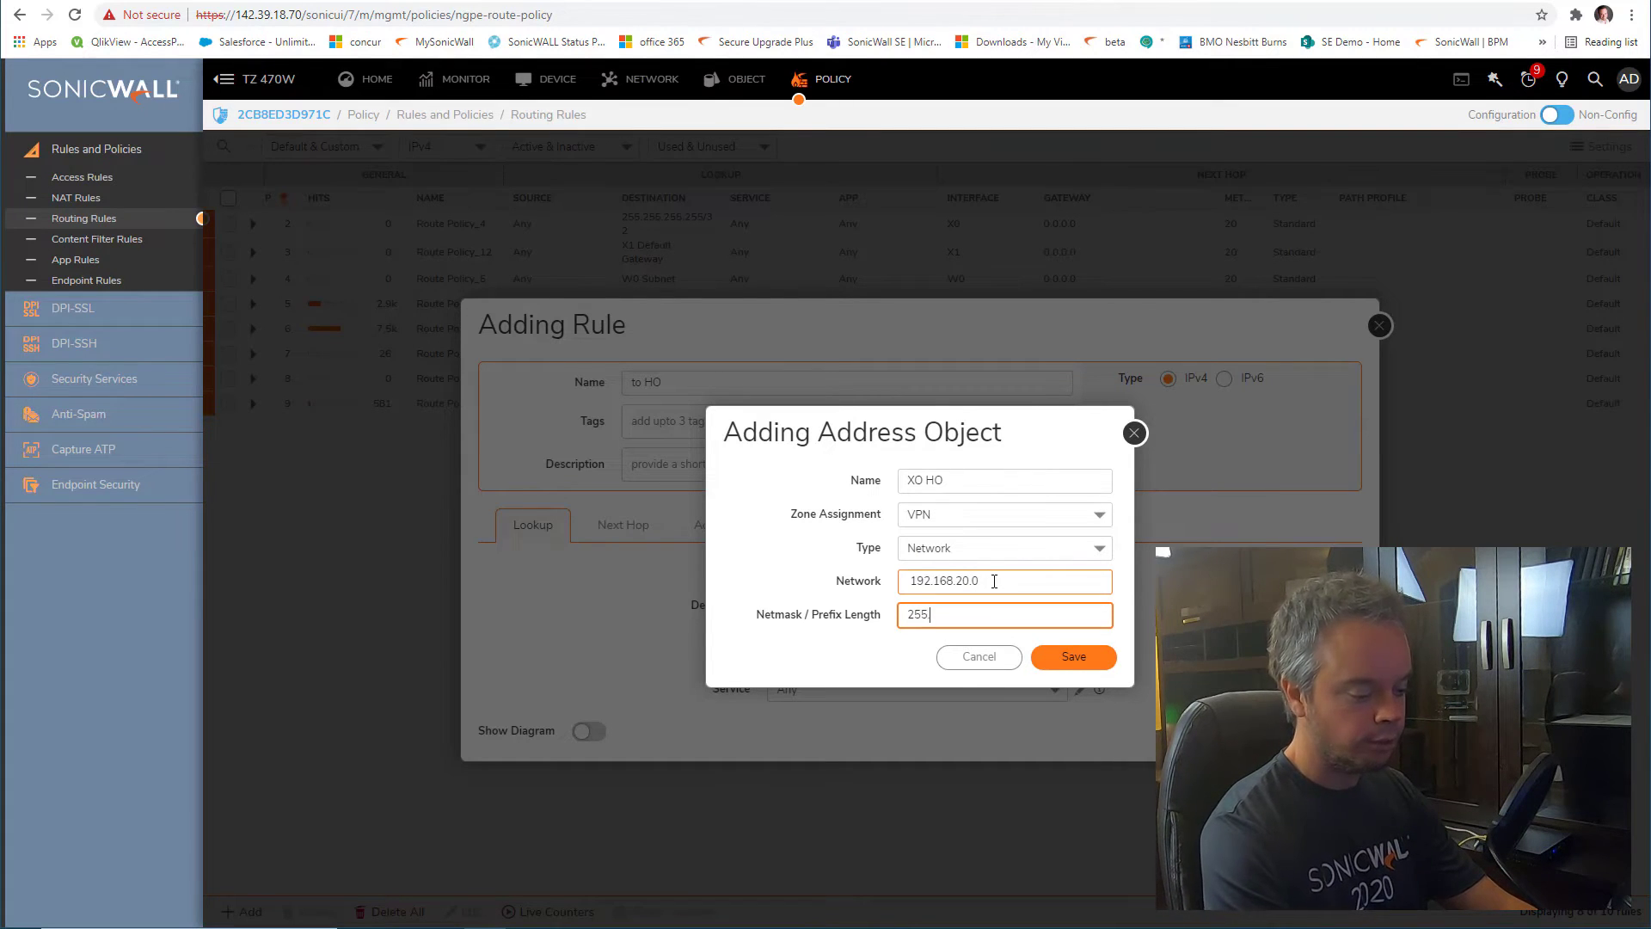
pyautogui.write('.255.255.0')
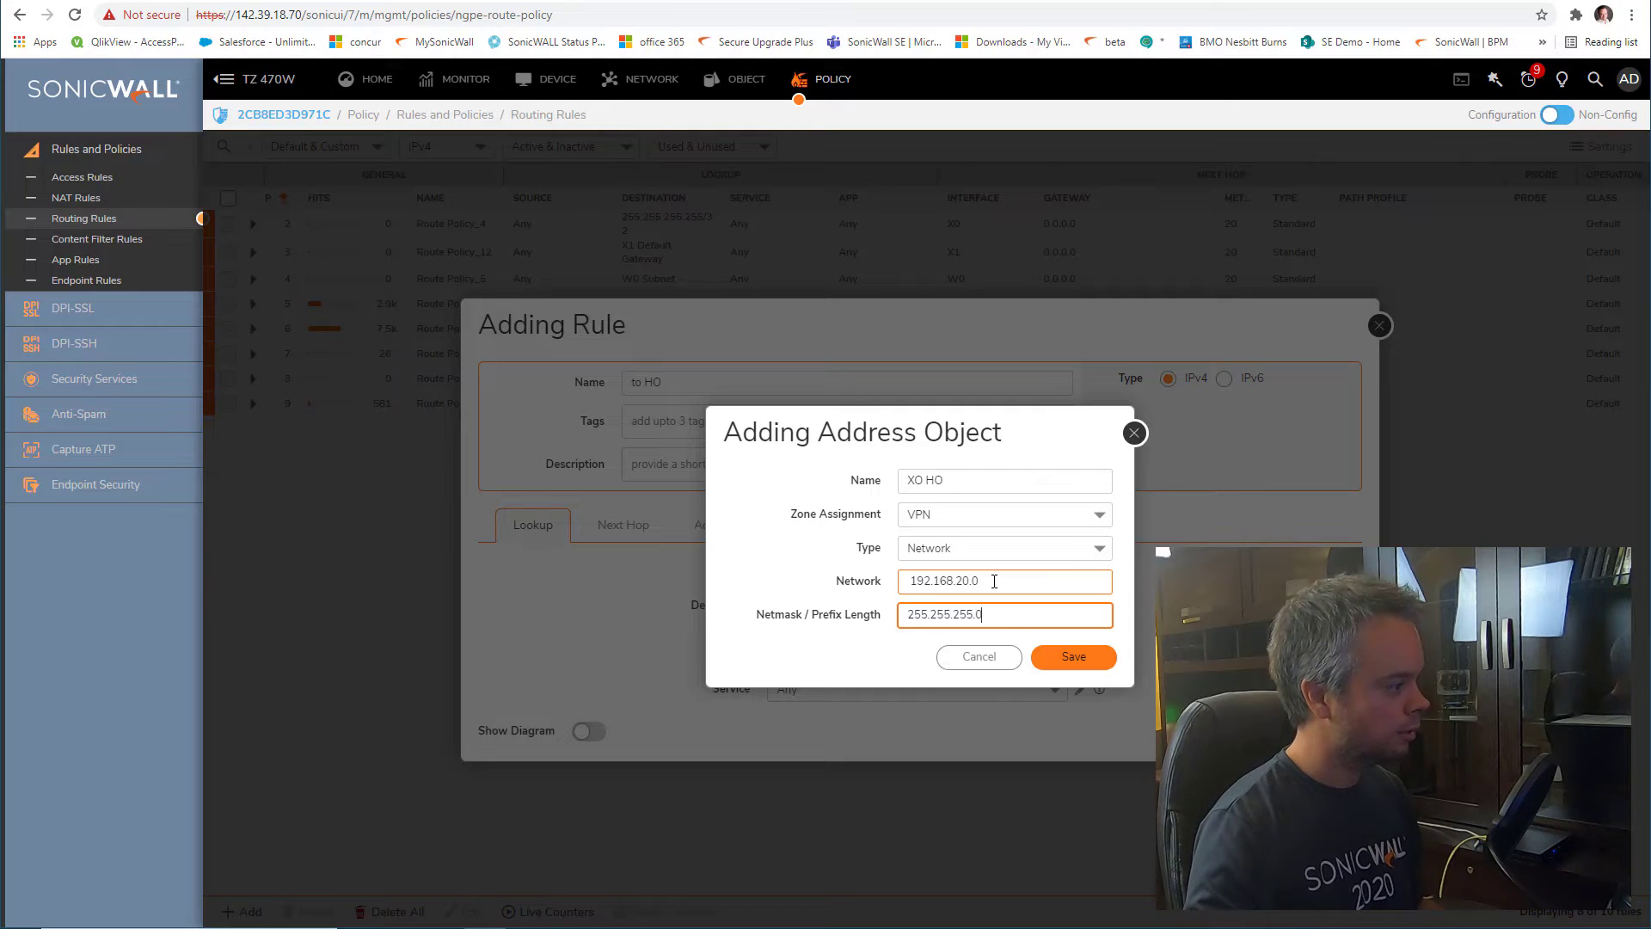
# Remove the stray leading space from the network value and save the X0 HO object
pyautogui.click(1091, 659)
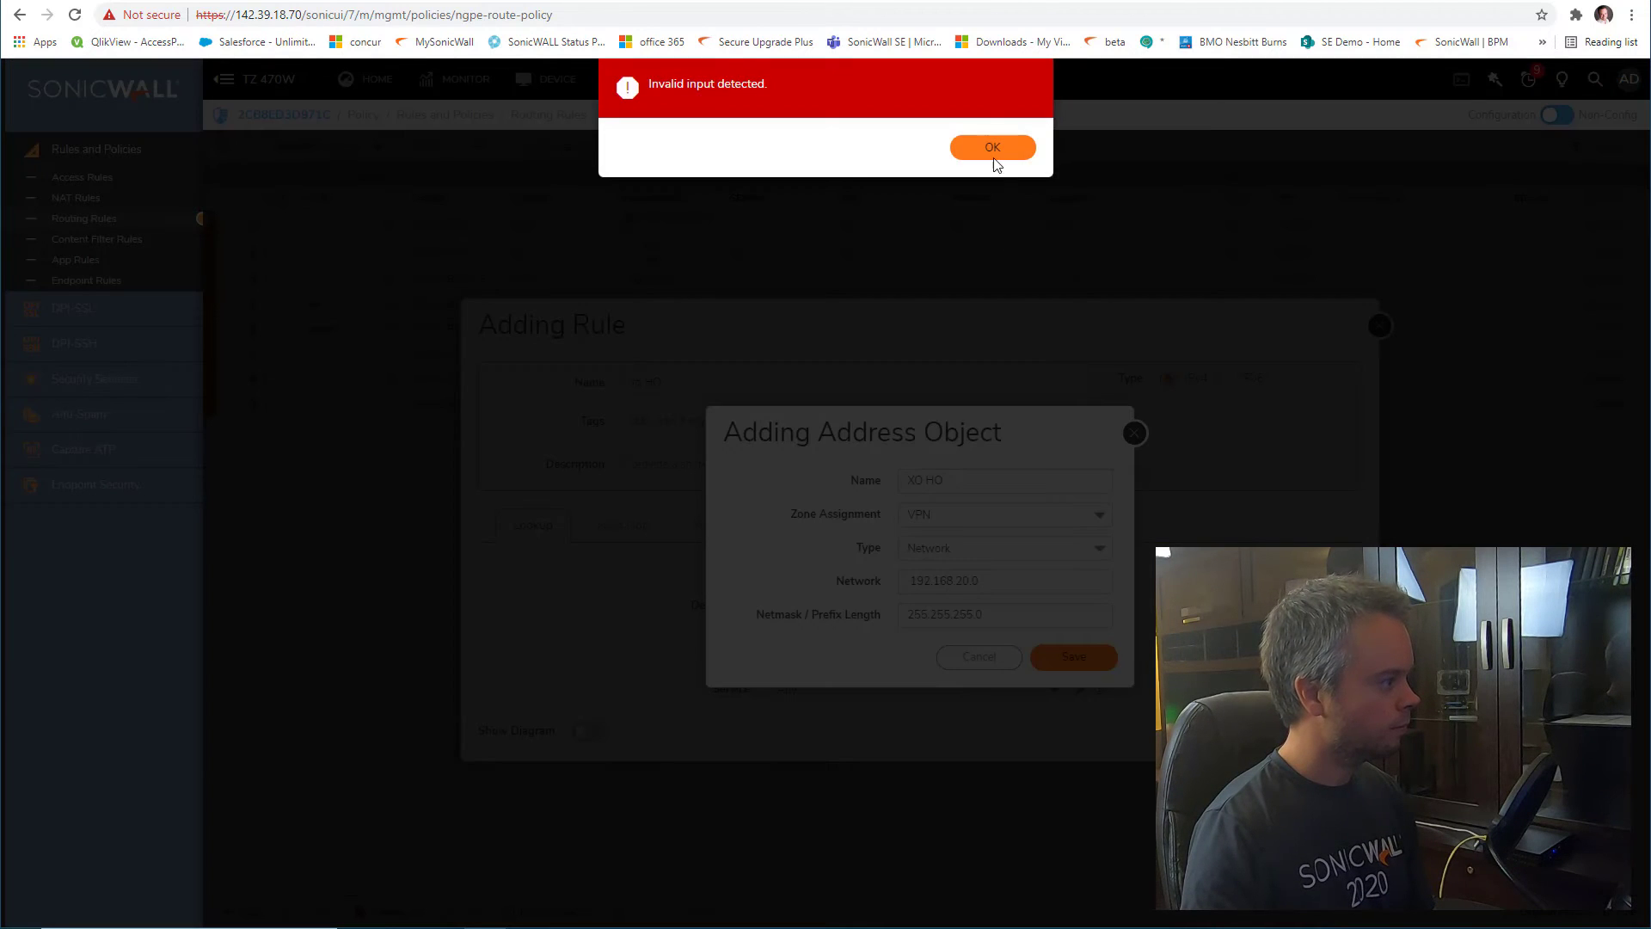
pyautogui.click(994, 154)
pyautogui.click(923, 578)
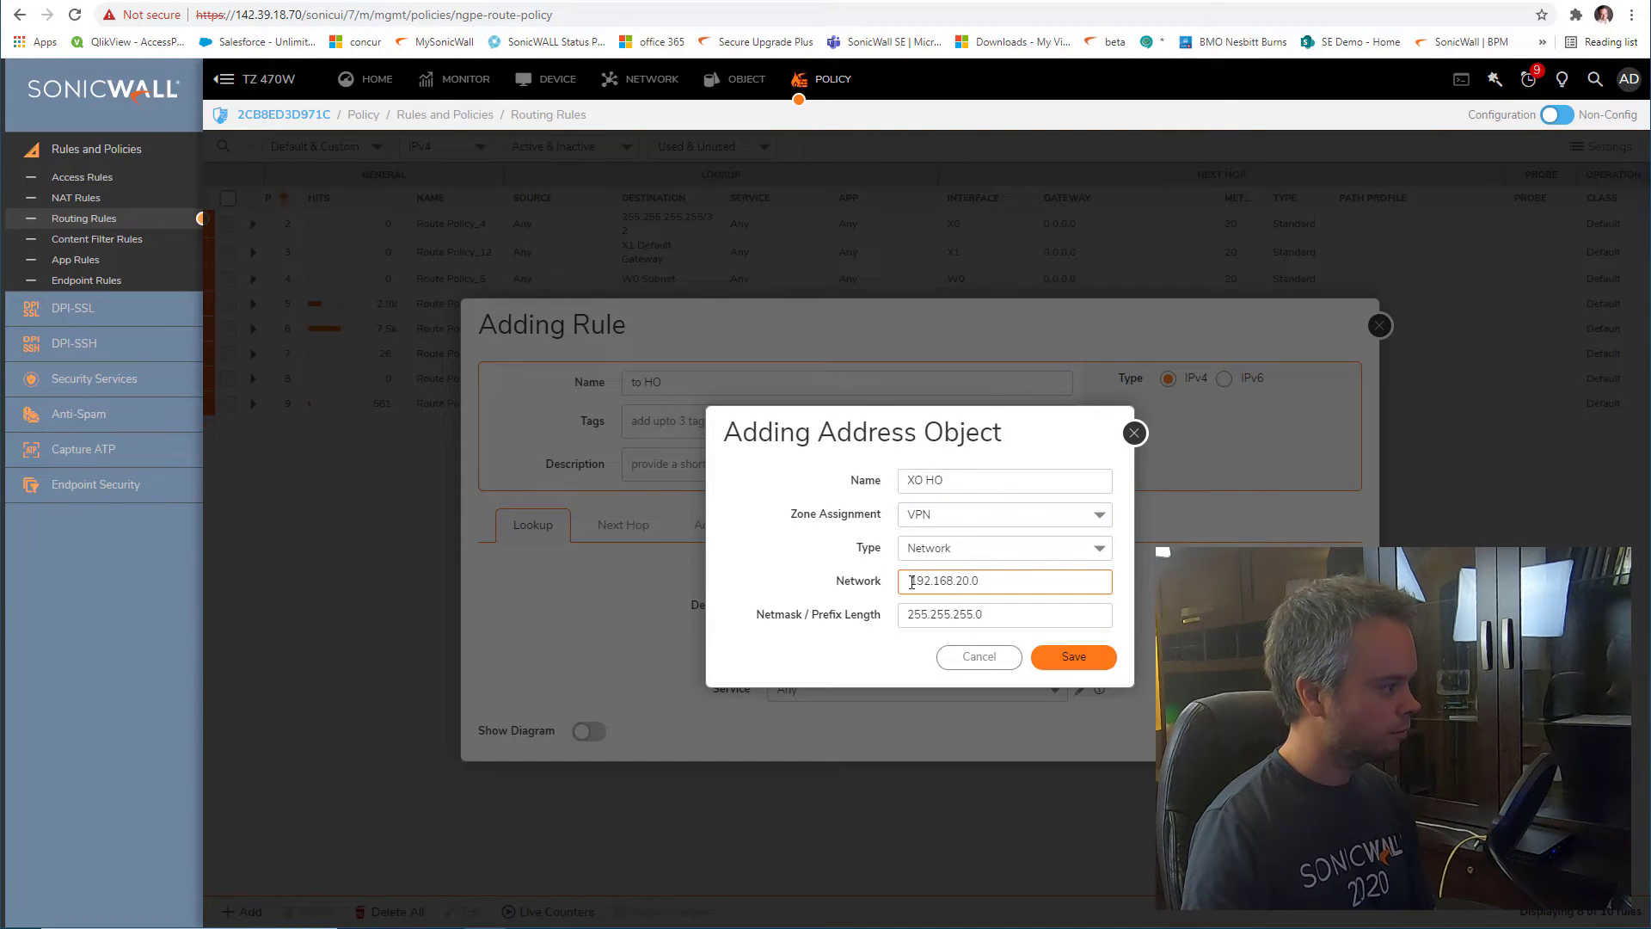
pyautogui.moveTo(911, 582); pyautogui.dragTo(730, 582)
pyautogui.press('BackSpace')
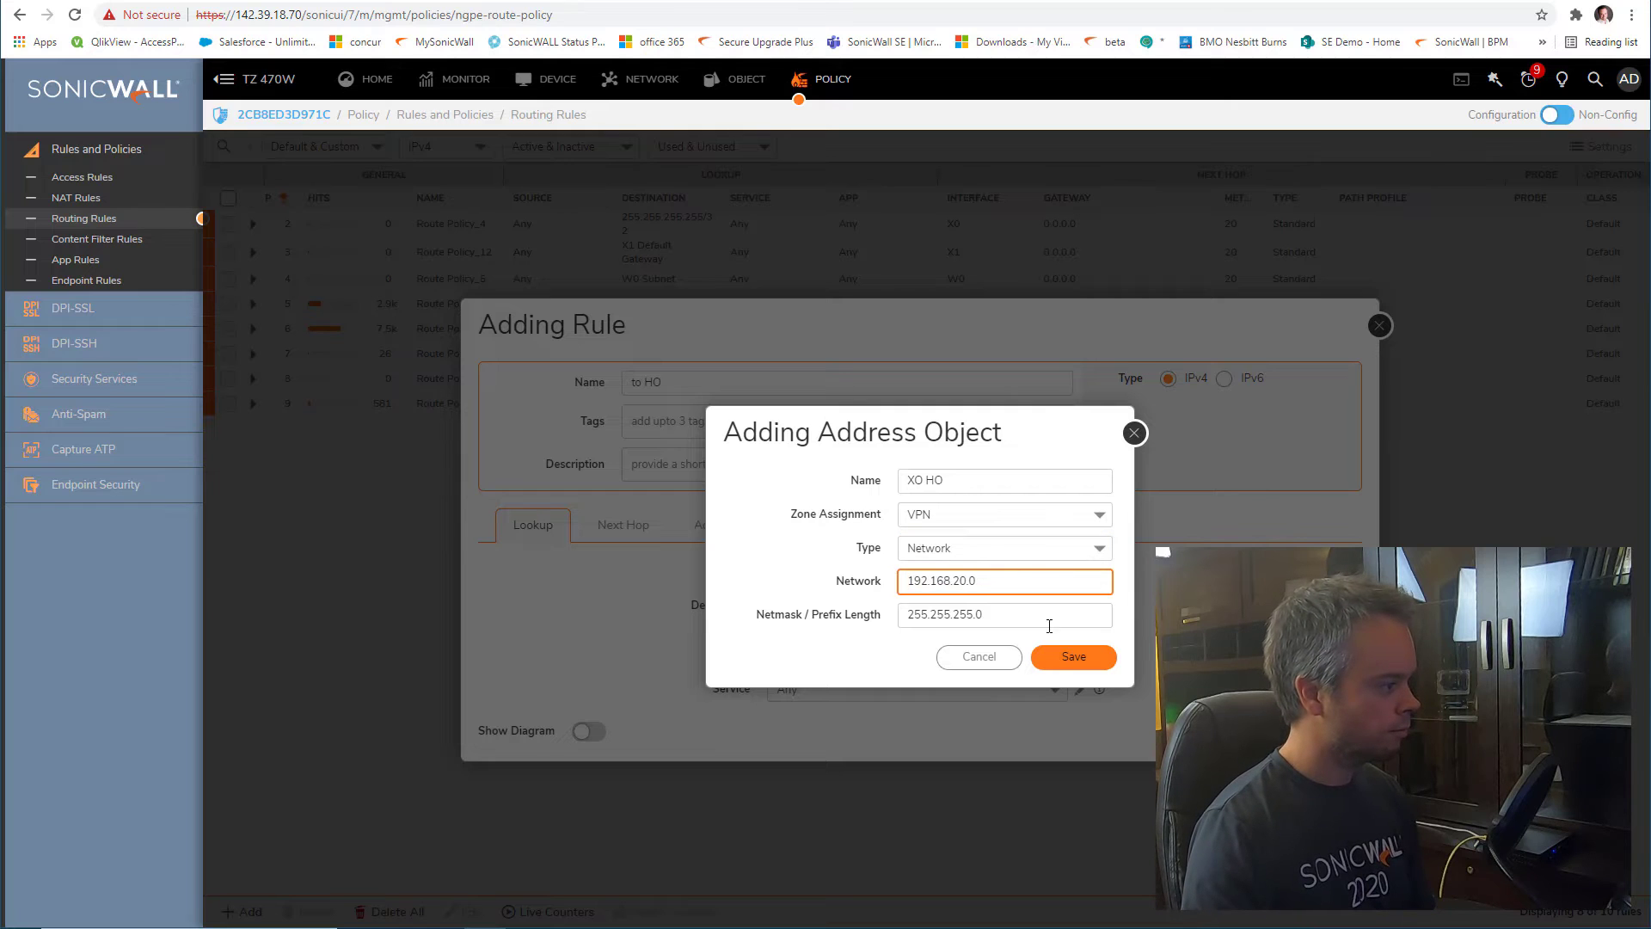
pyautogui.click(1071, 657)
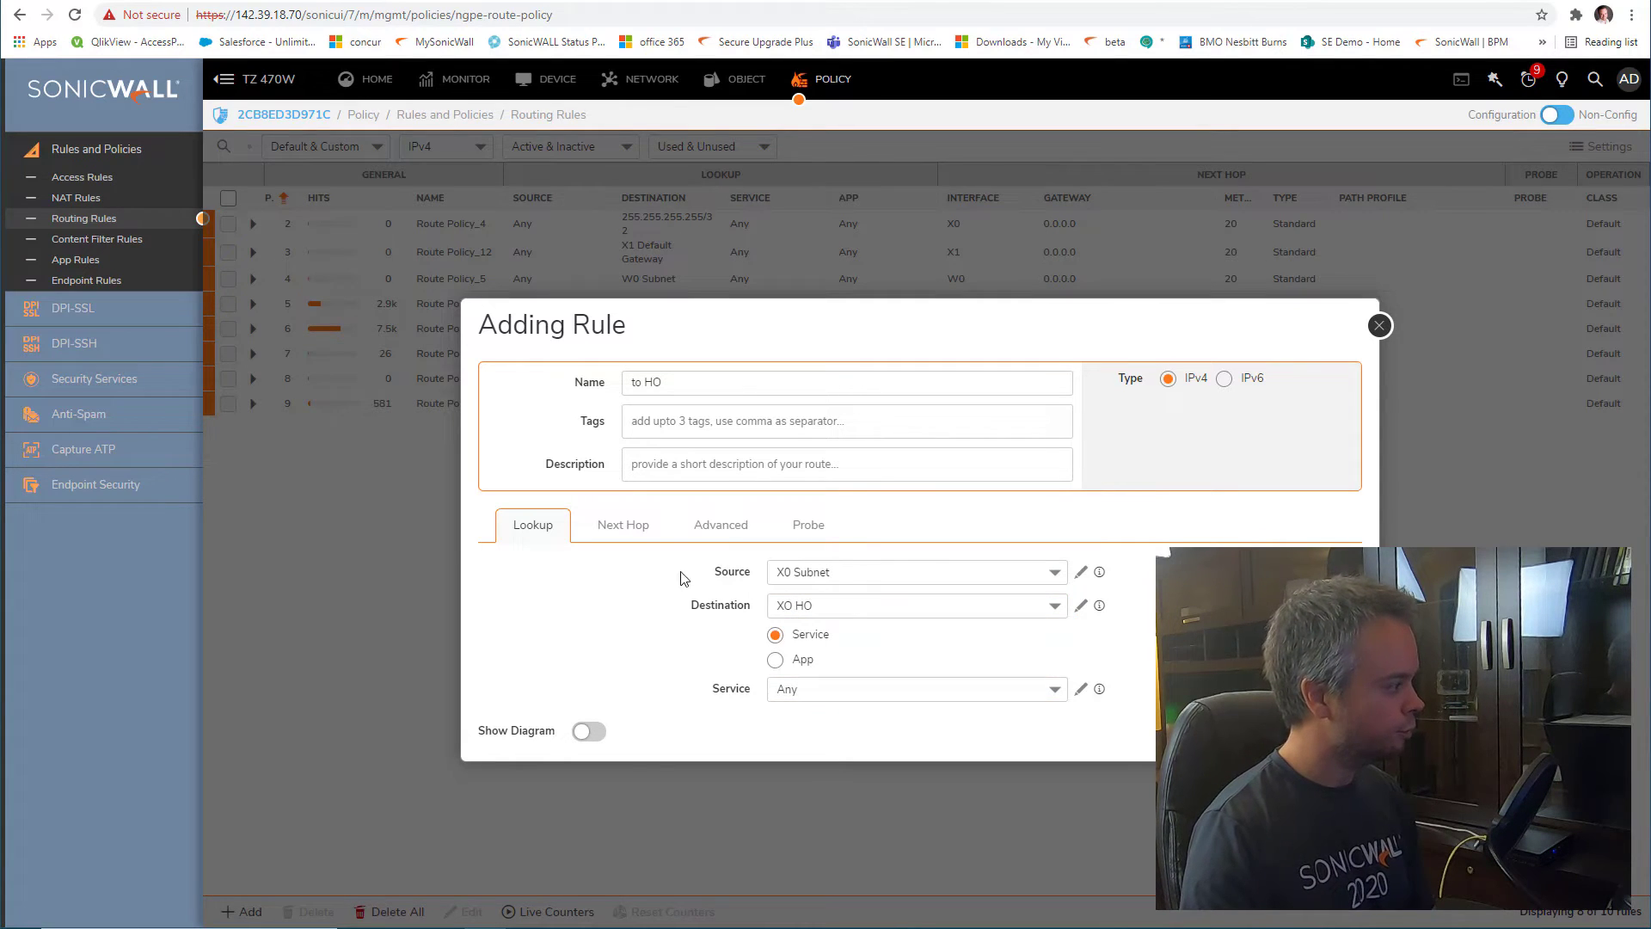
# Send the to HO route through the toHO interface with metric 10 and add it
pyautogui.click(642, 527)
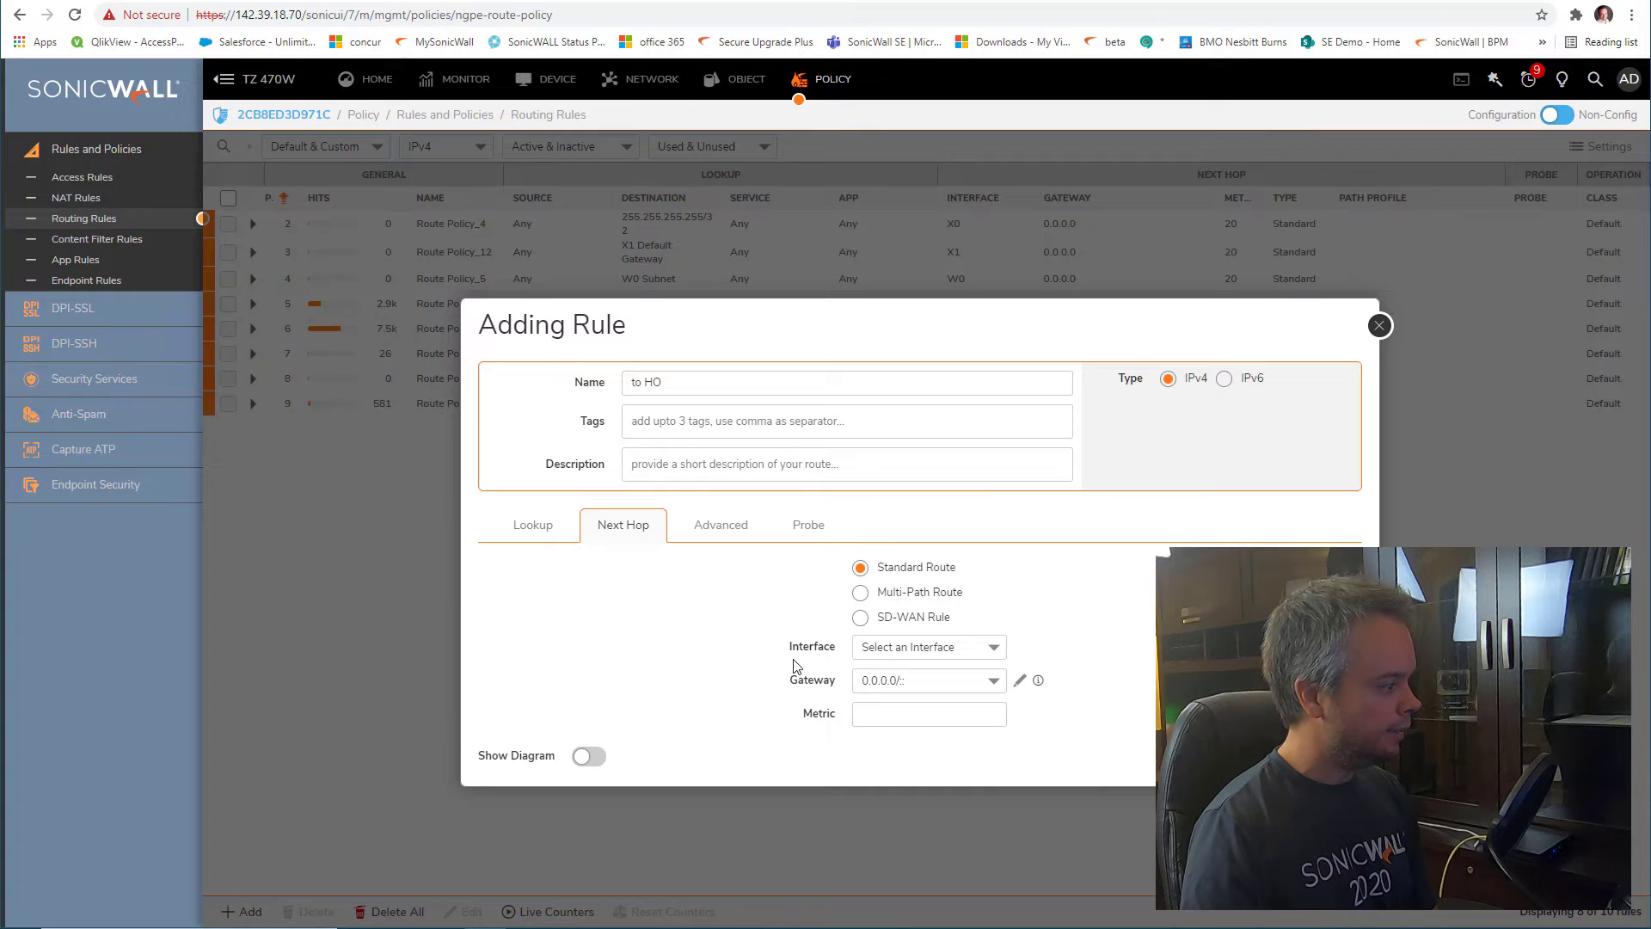
pyautogui.click(939, 651)
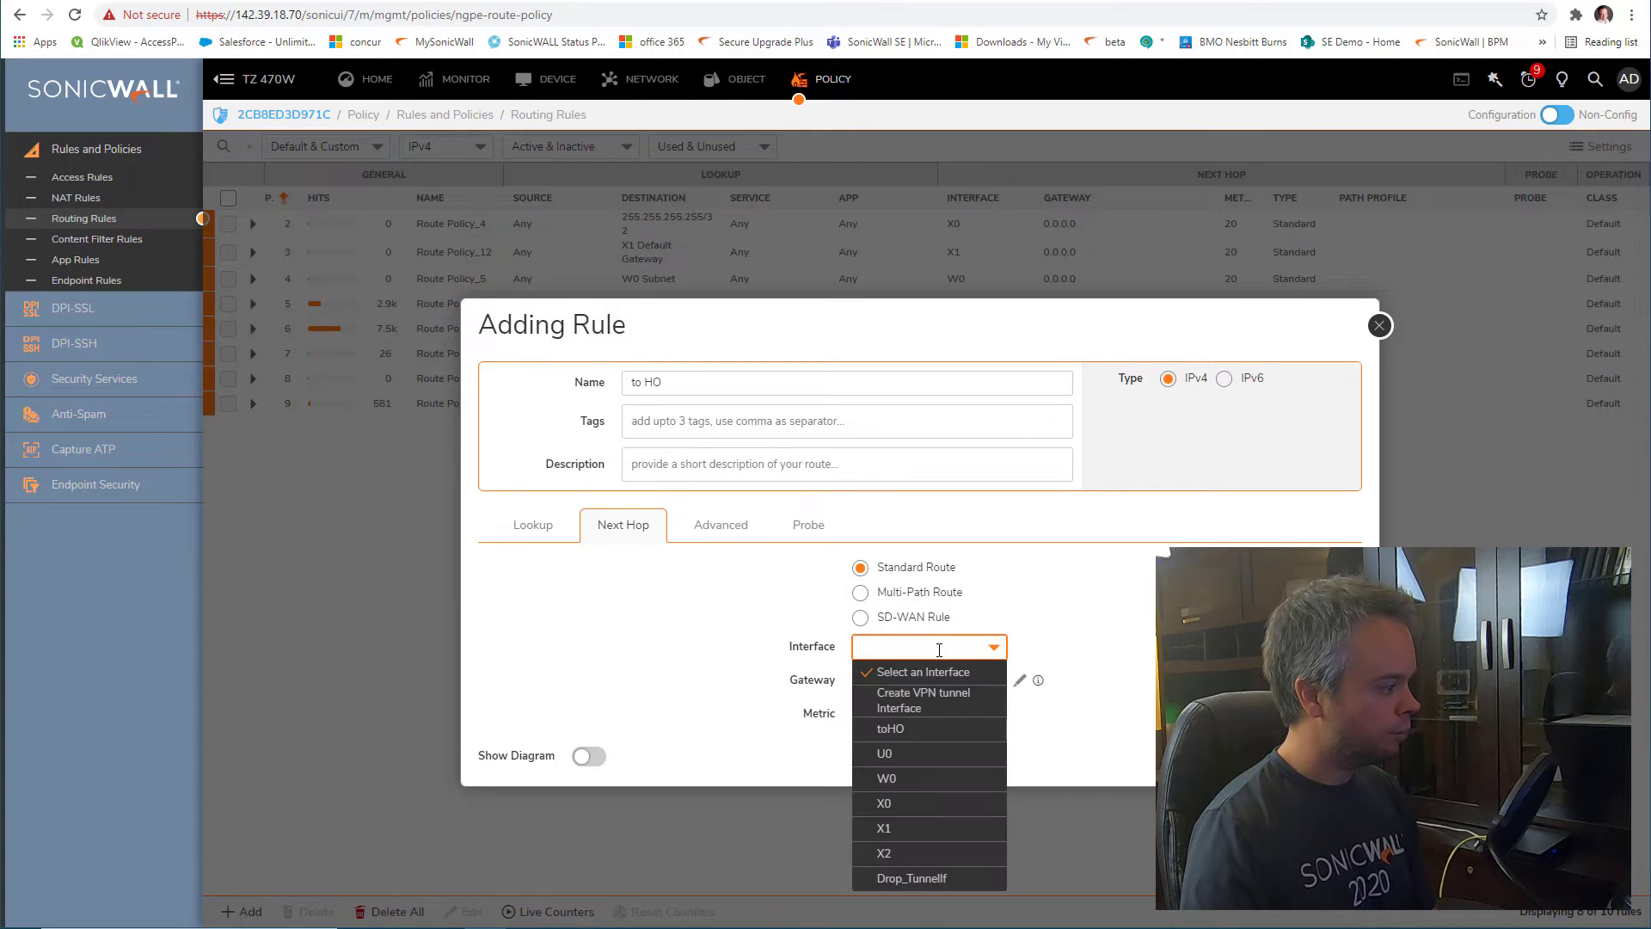
pyautogui.click(938, 732)
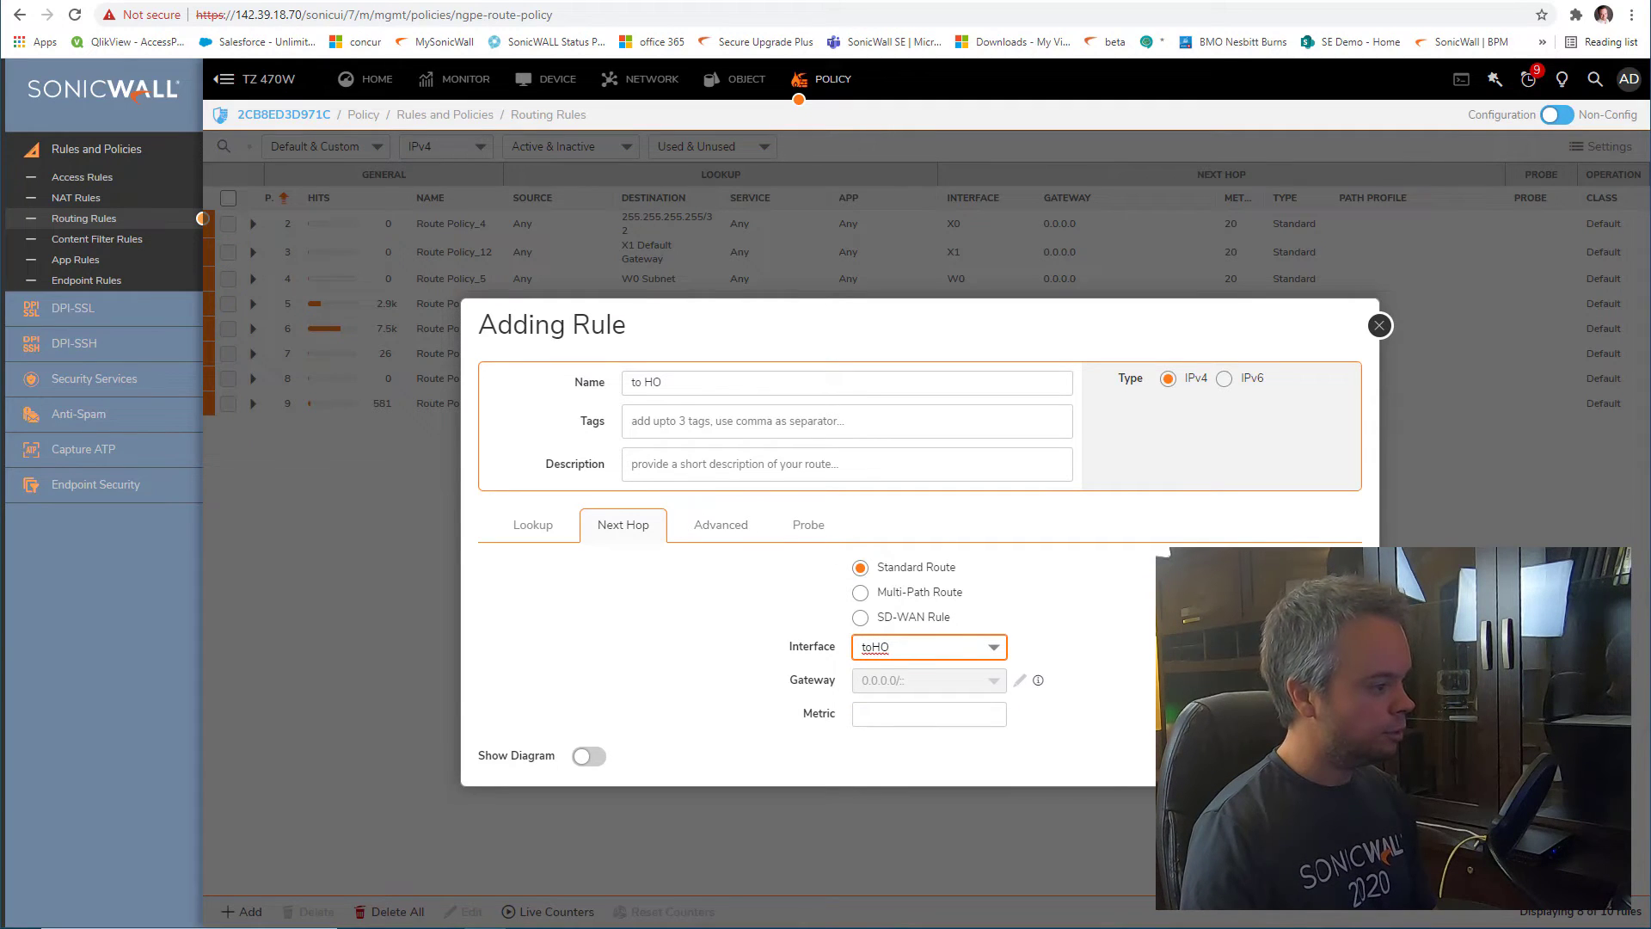
pyautogui.click(1318, 756)
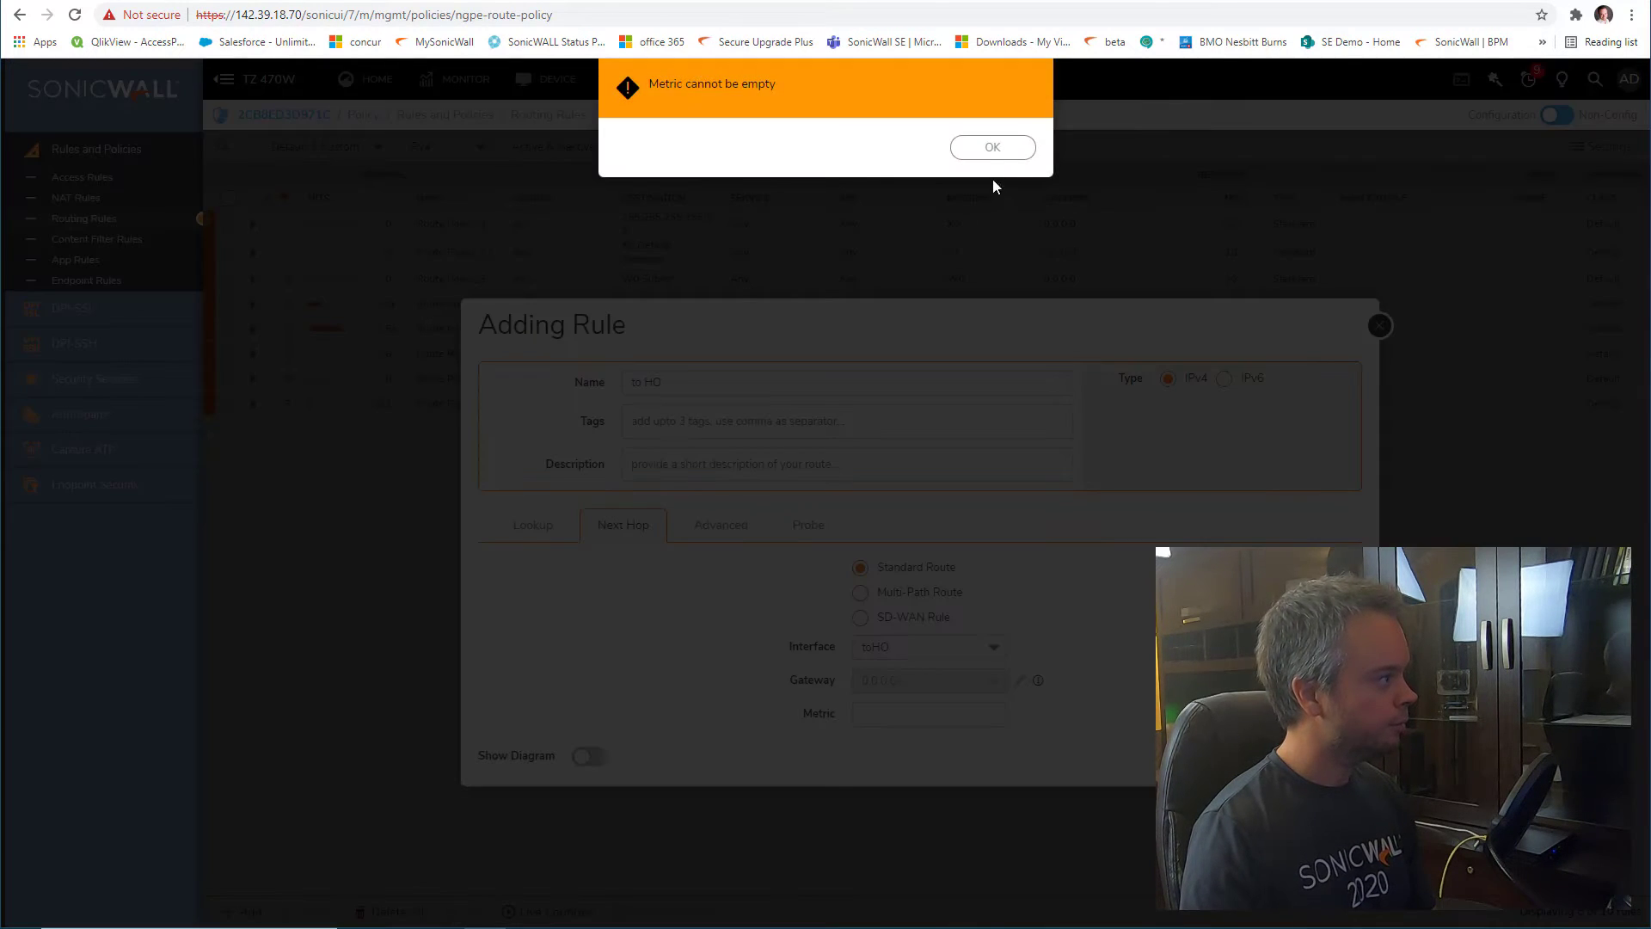
pyautogui.click(990, 147)
pyautogui.click(898, 710)
pyautogui.write('1')
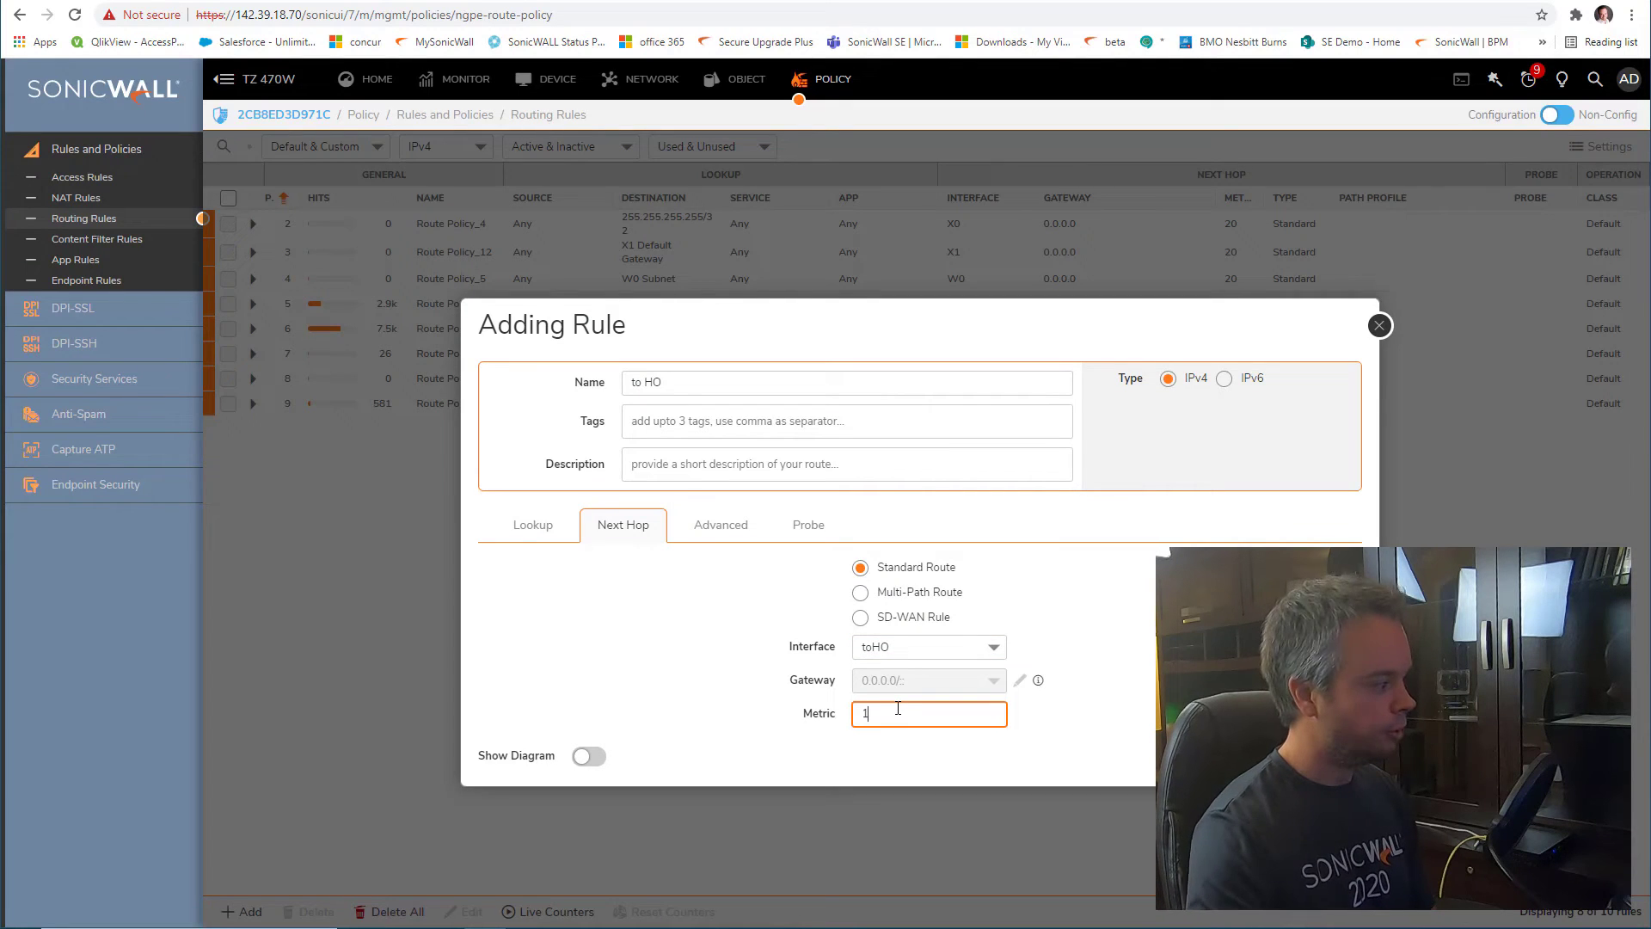
pyautogui.write('0')
pyautogui.click(1318, 757)
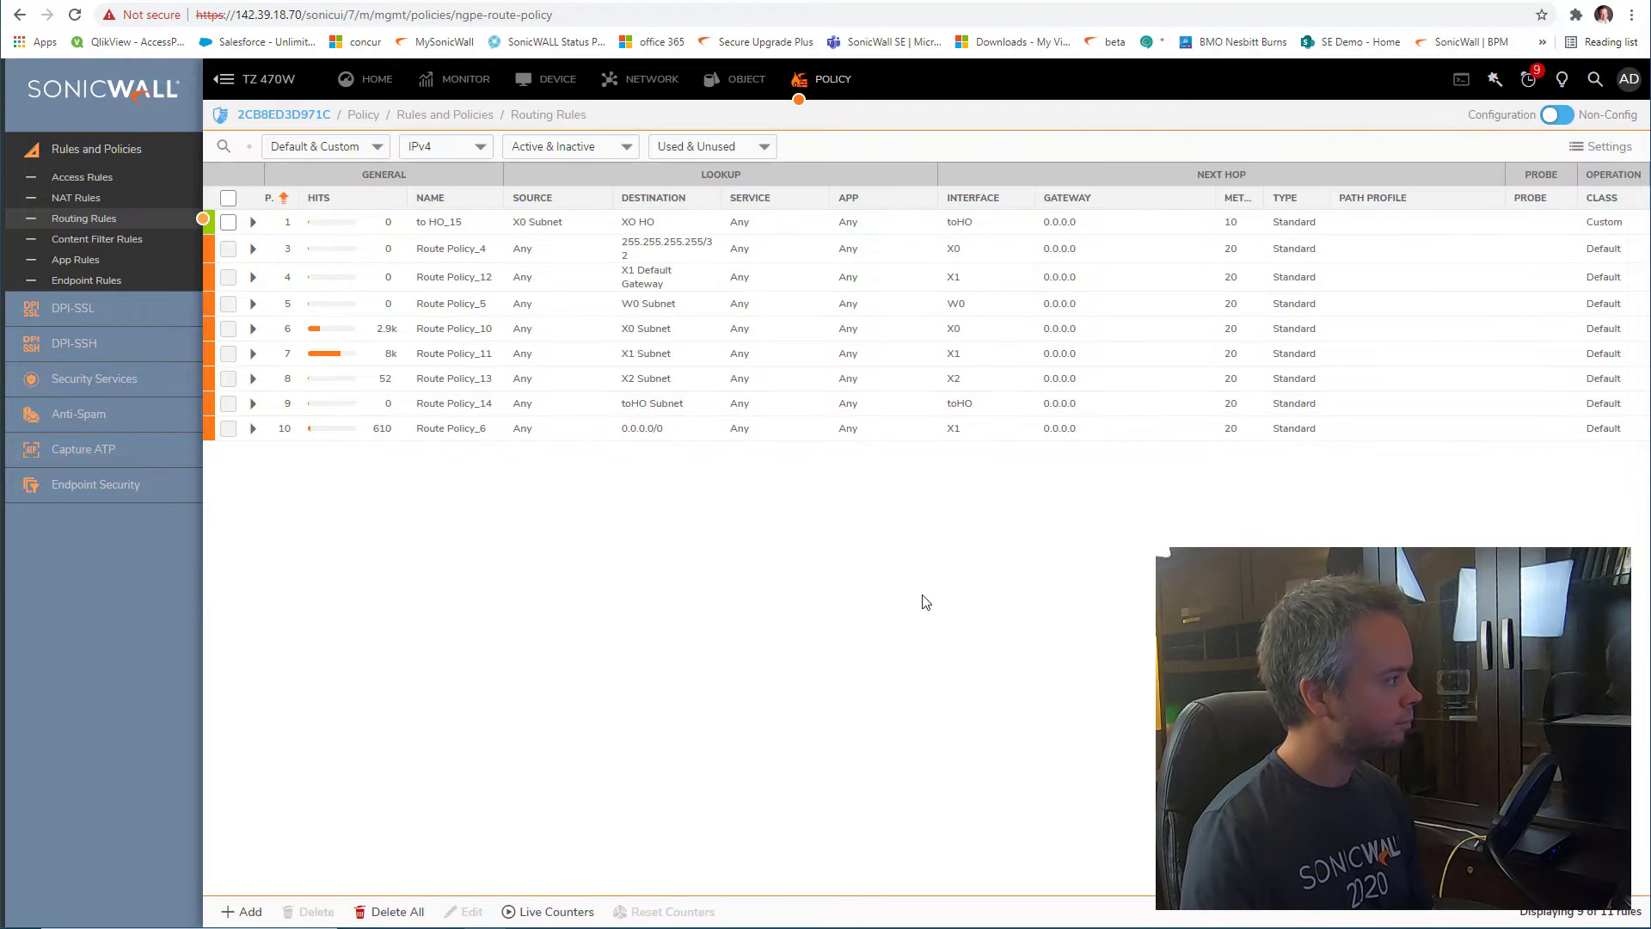
# Glance at the TZ 670 tab, then return to the TZ 470W routing rules showing to HO_15
pyautogui.moveTo(542, 228)
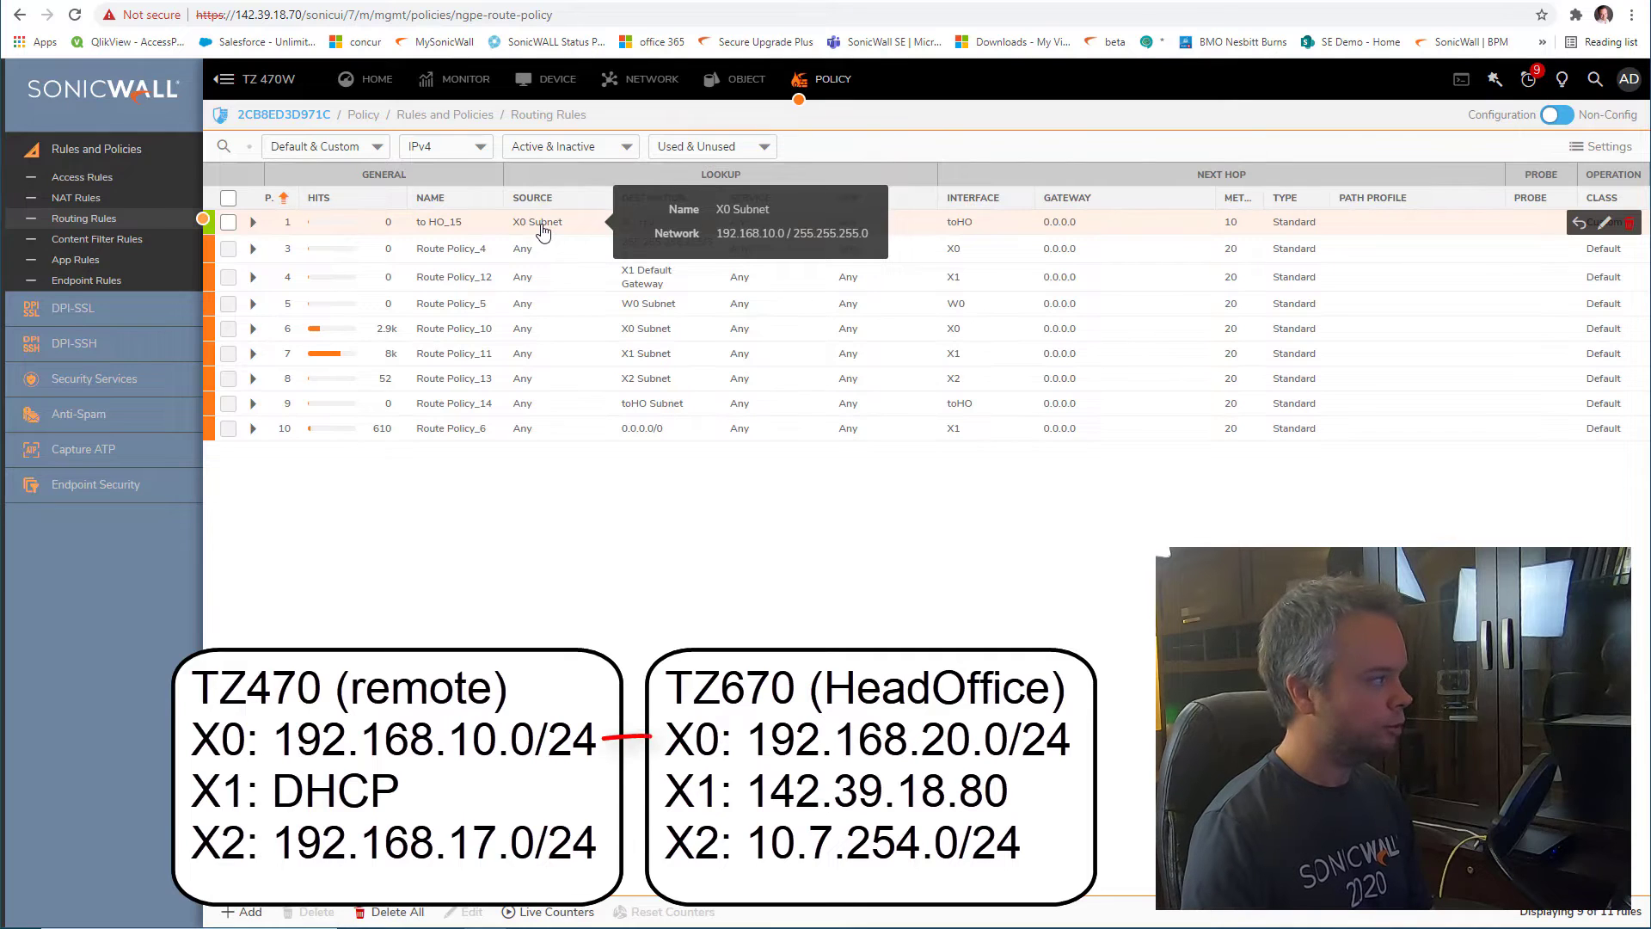
pyautogui.moveTo(638, 230)
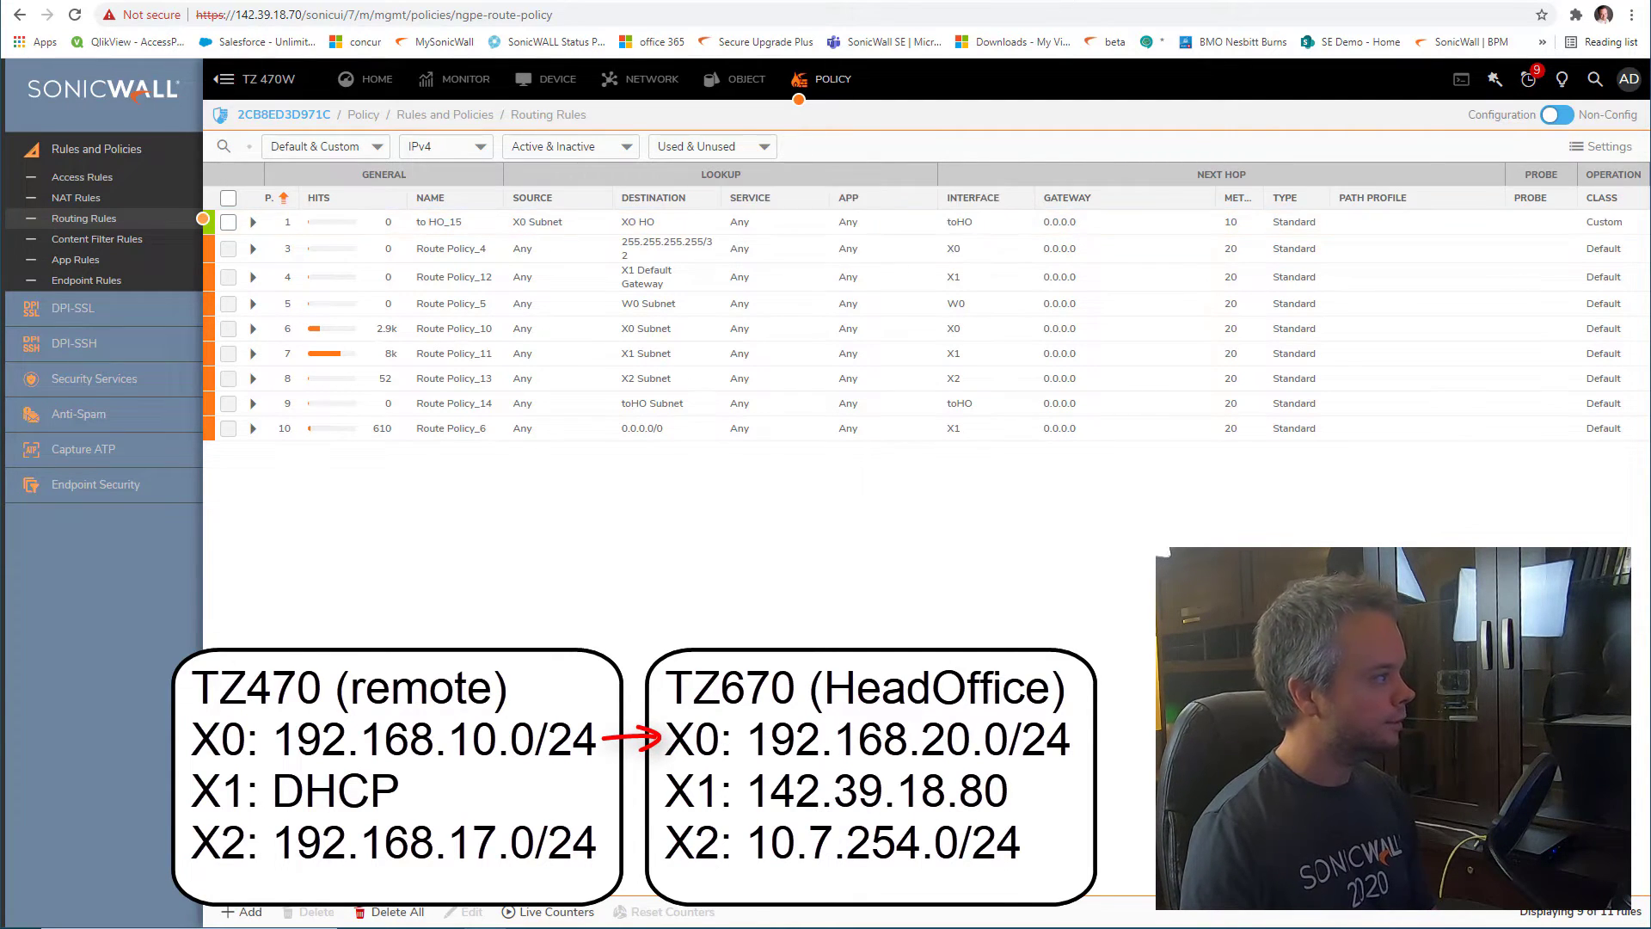
pyautogui.click(964, 2)
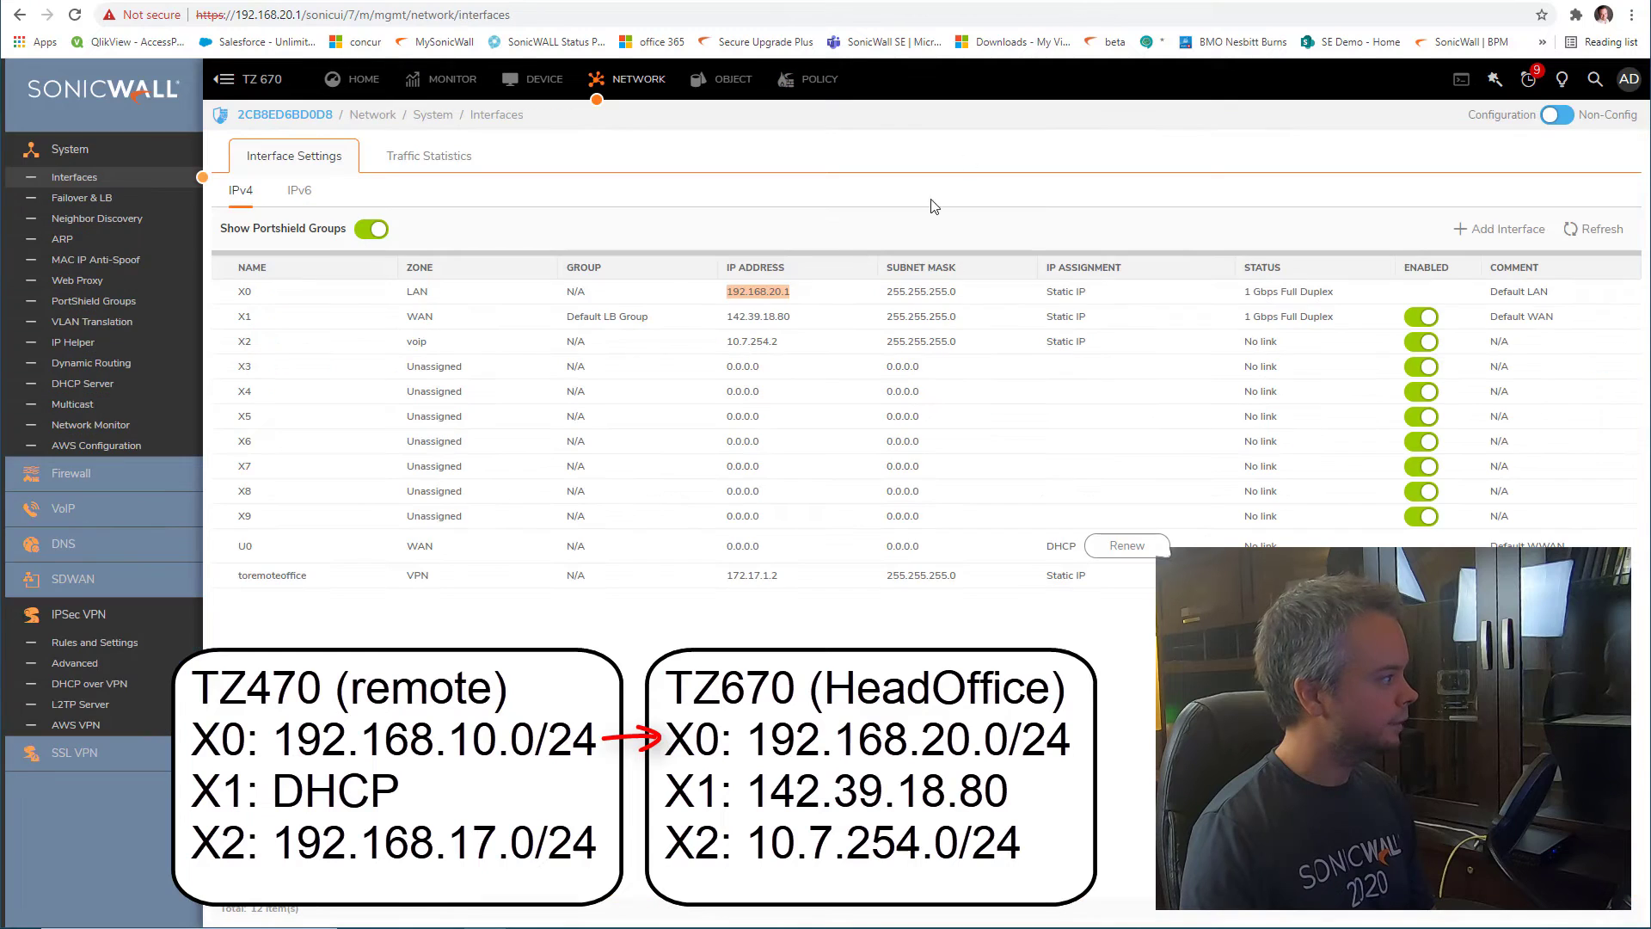
pyautogui.click(903, 2)
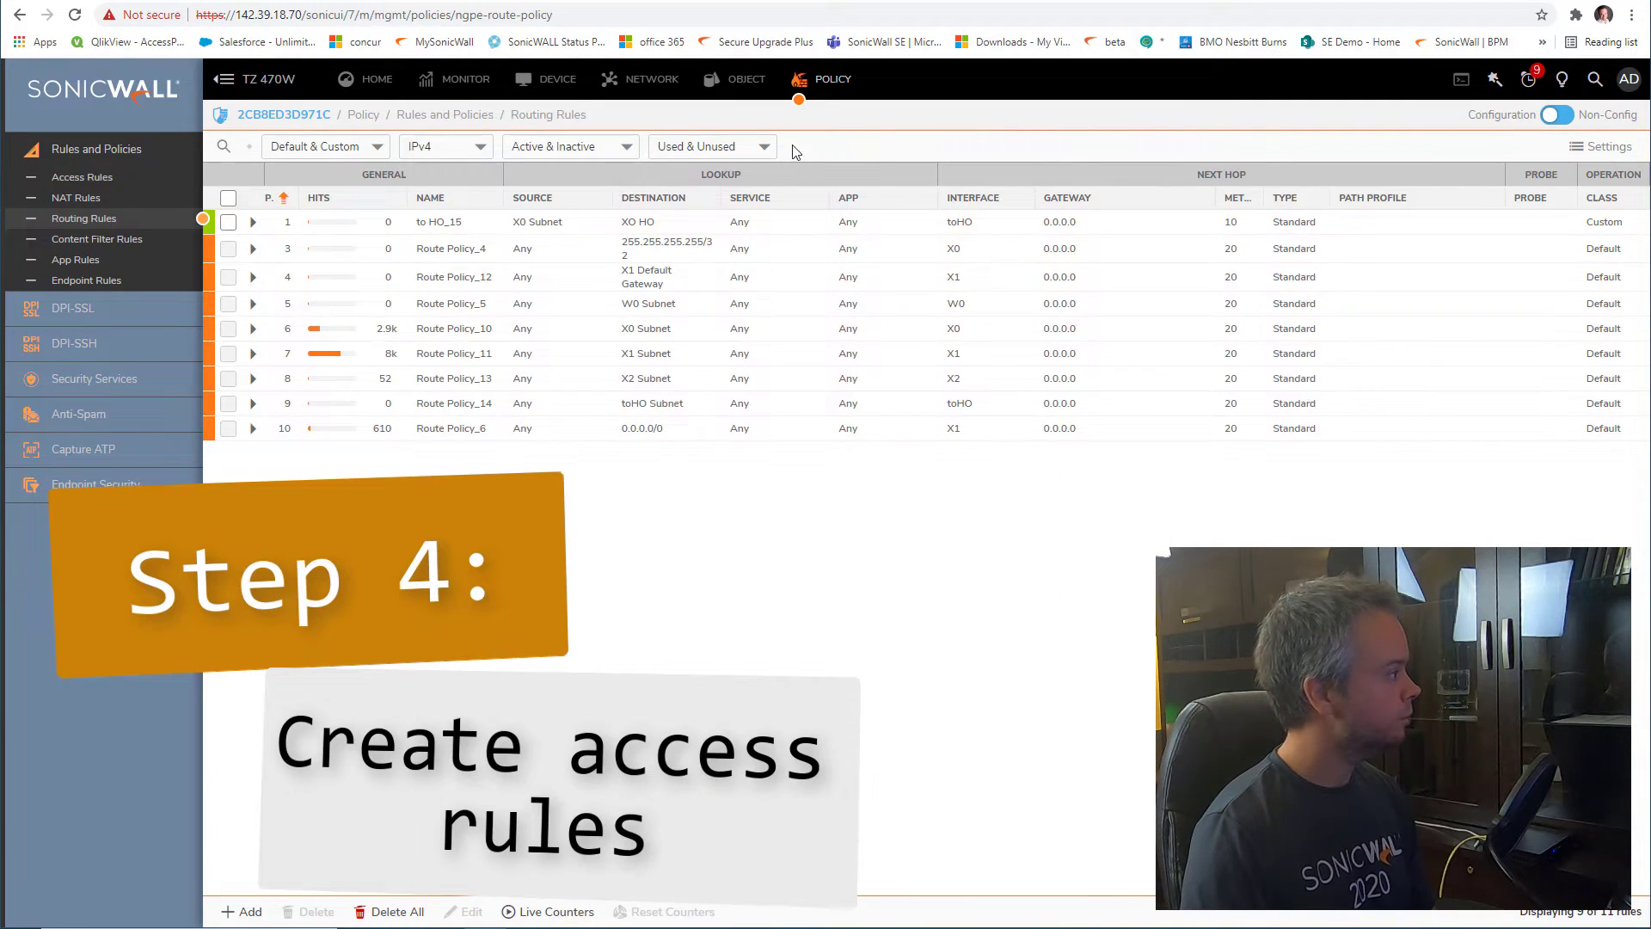
# Filter the TZ 470W Access Rules to LAN → VPN, showing Default Access Rule_148 (X0 Subnet to XO HO)
pyautogui.click(82, 177)
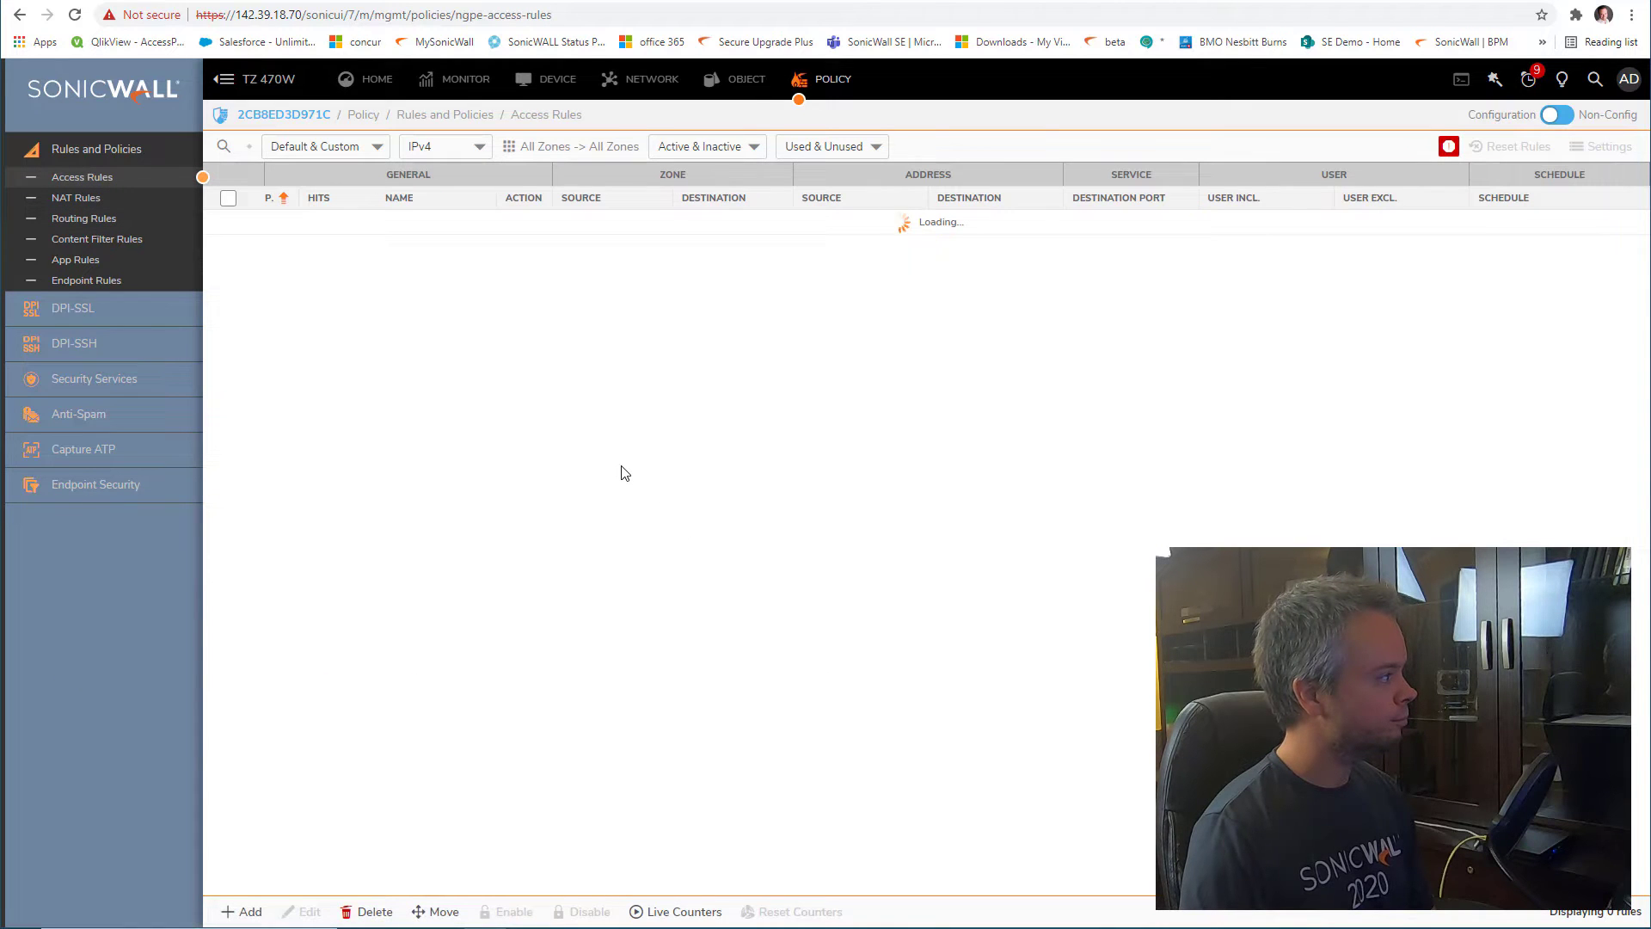
pyautogui.click(508, 150)
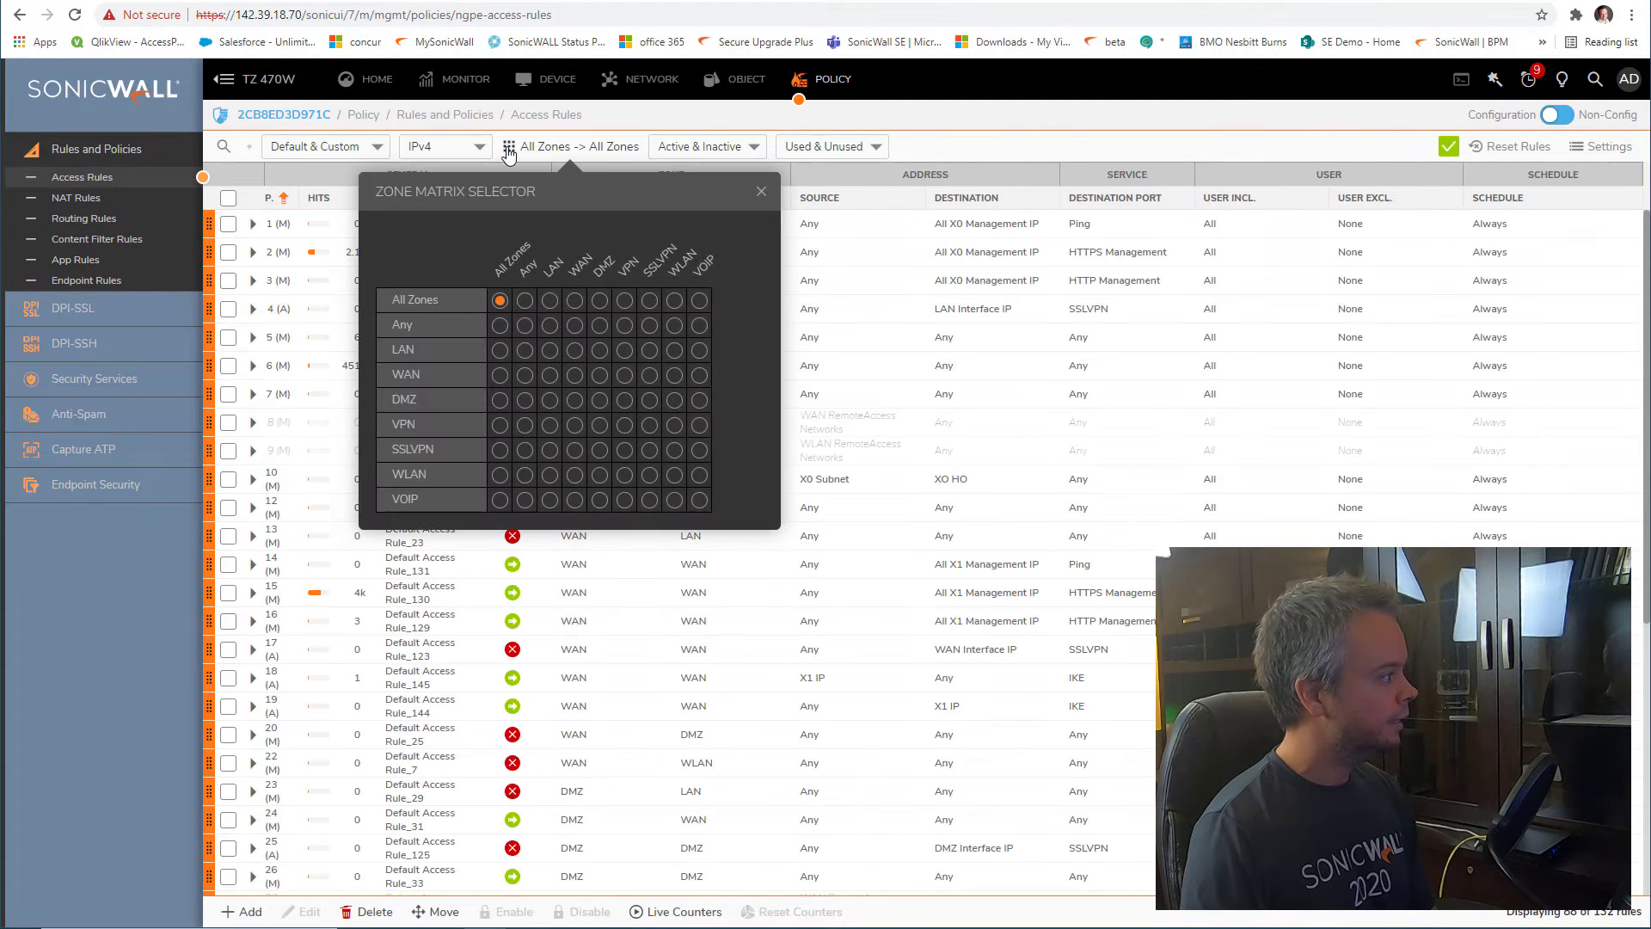
pyautogui.click(625, 354)
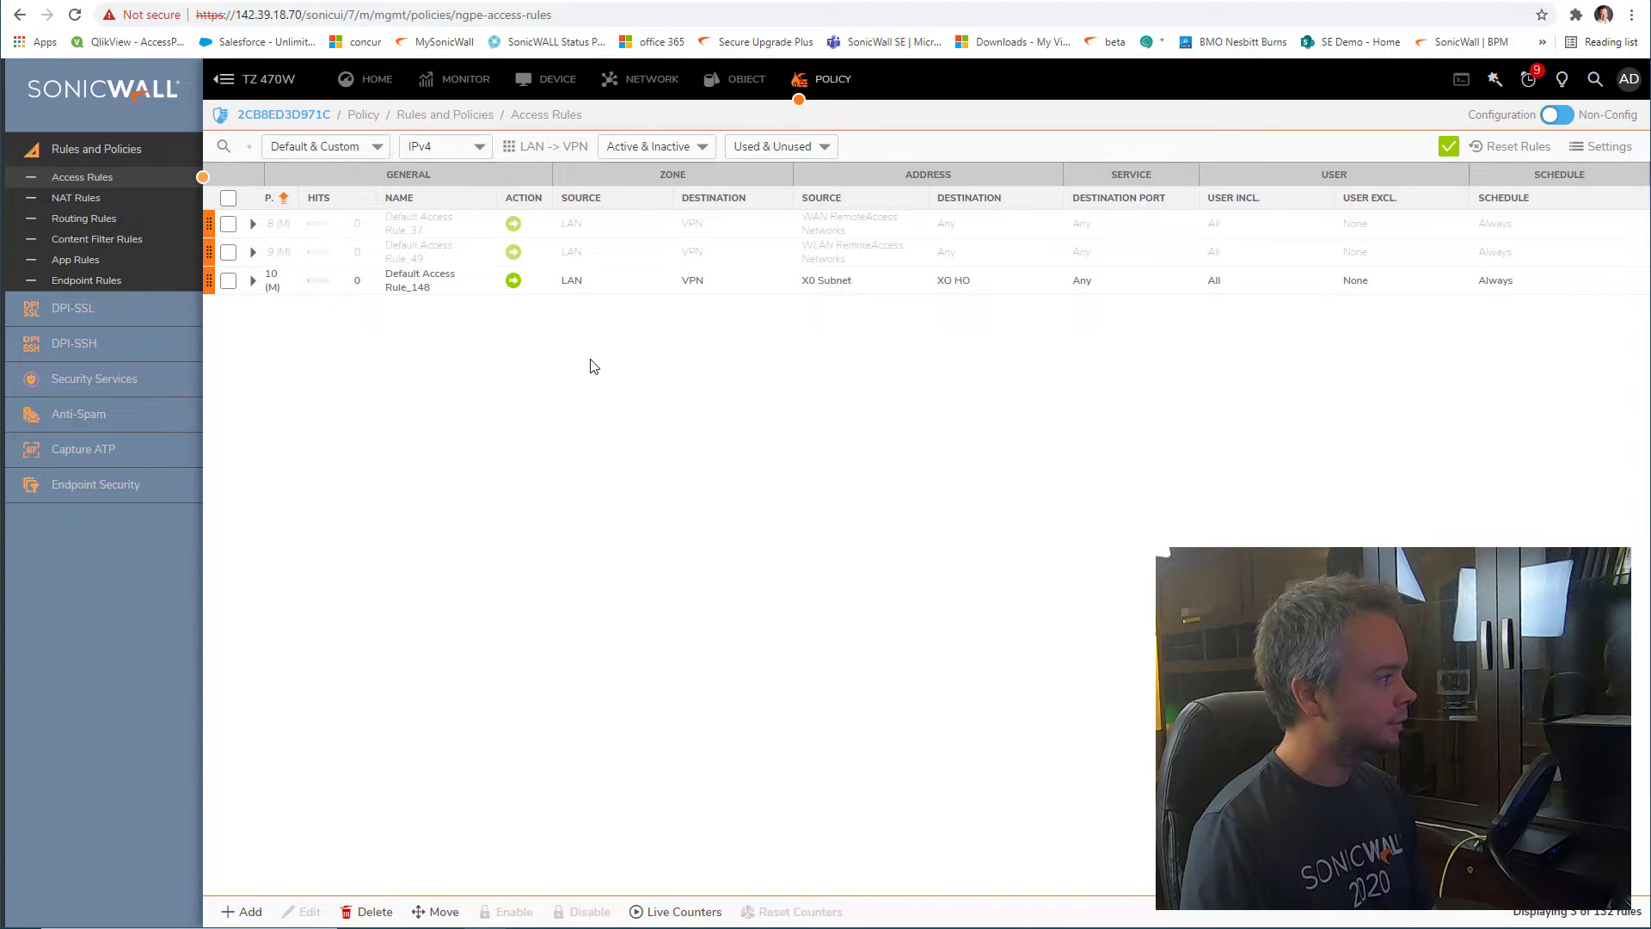
pyautogui.moveTo(581, 291)
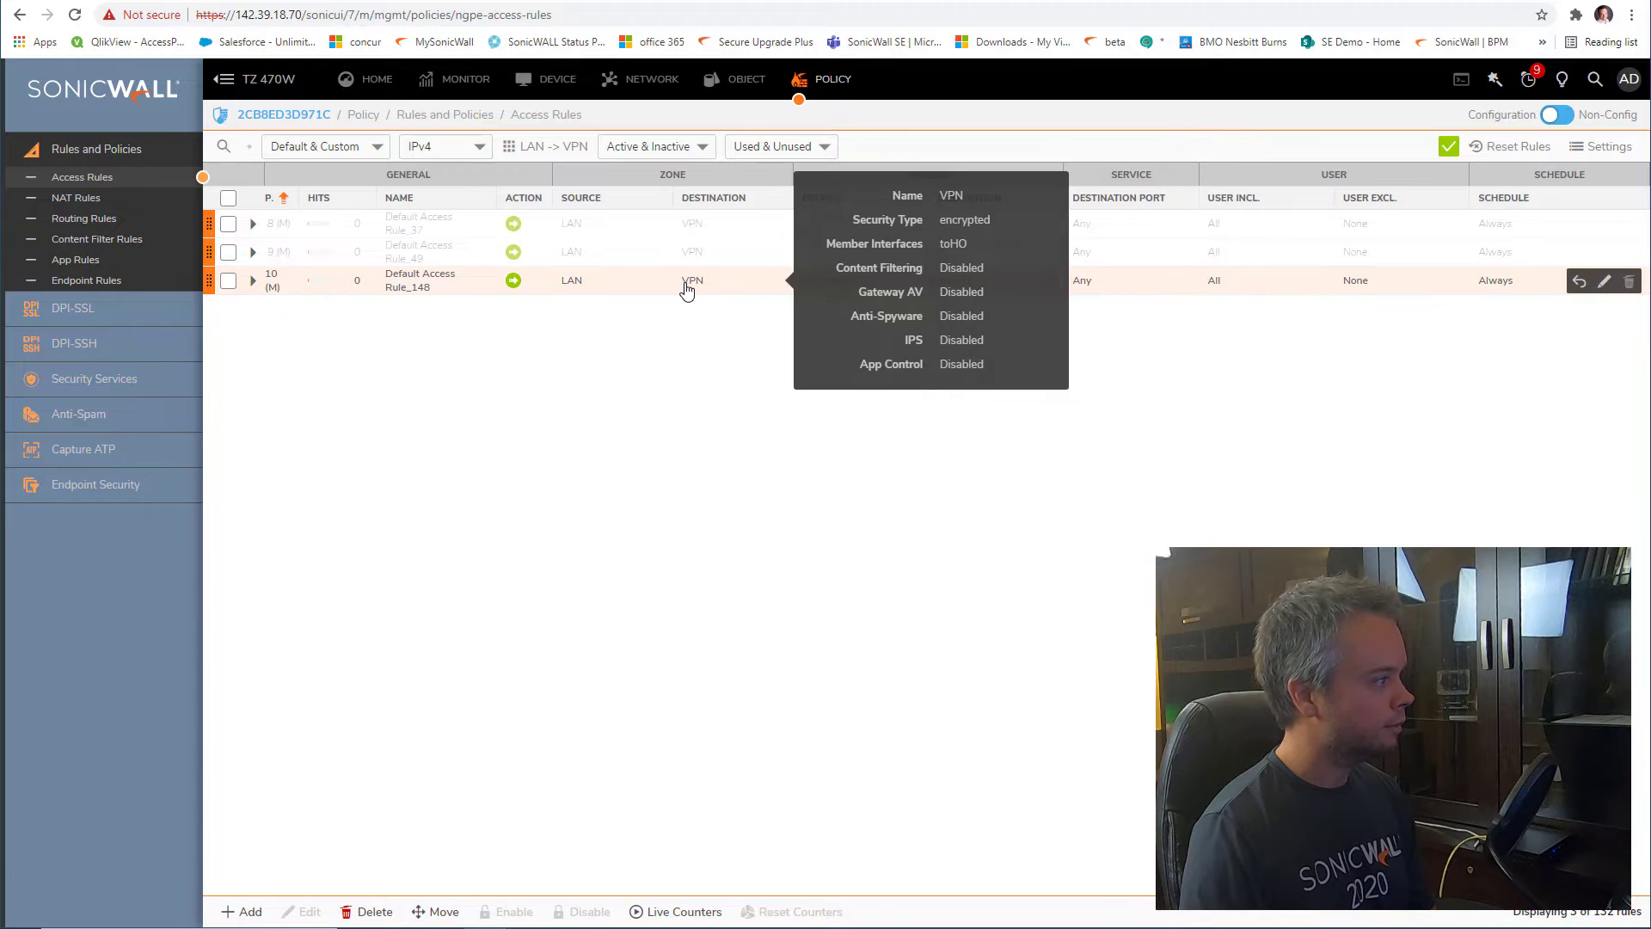
pyautogui.moveTo(827, 288)
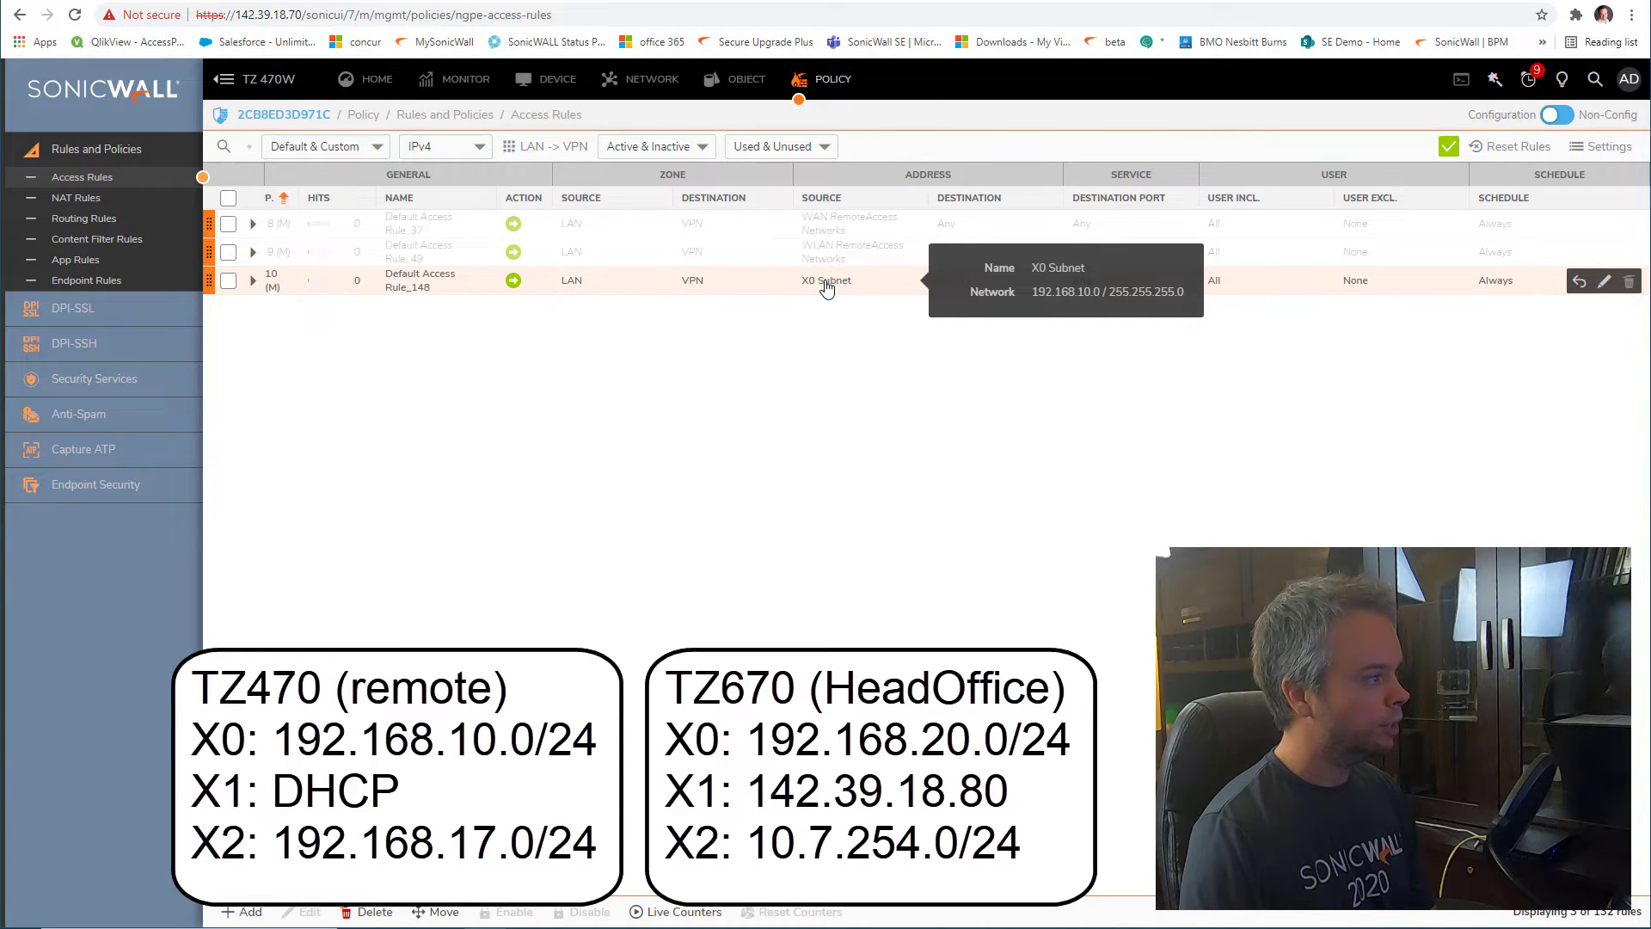
pyautogui.moveTo(962, 291)
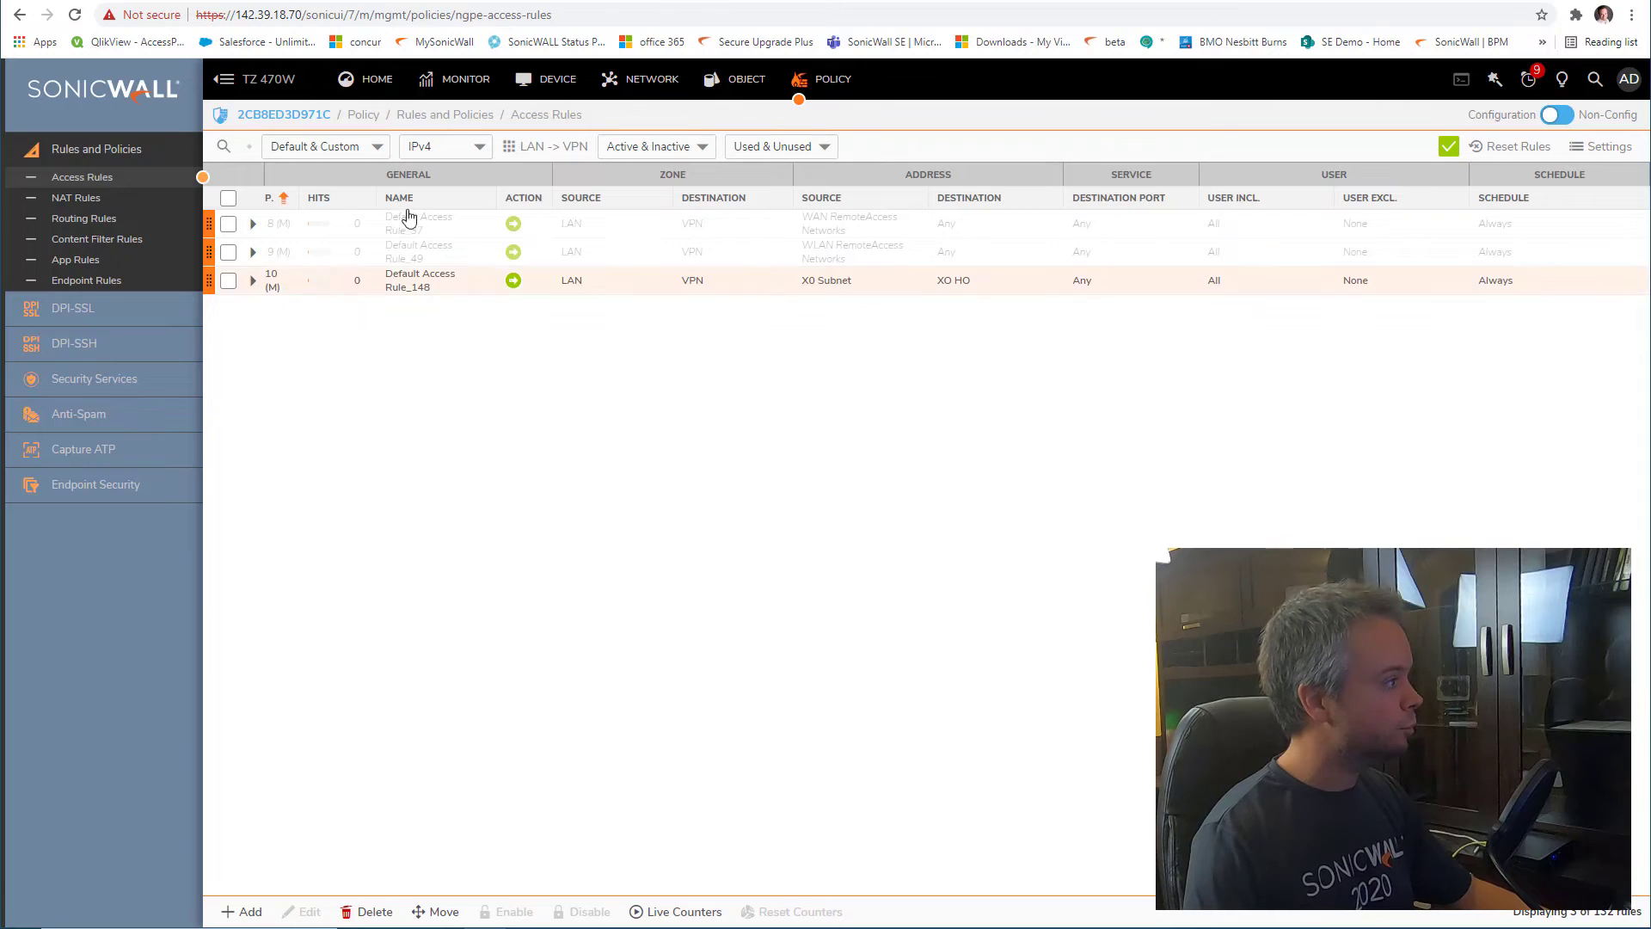
# Inspect the to HO route's Auto-add Access Rules setting on its Advanced tab, then close without changes
pyautogui.click(112, 218)
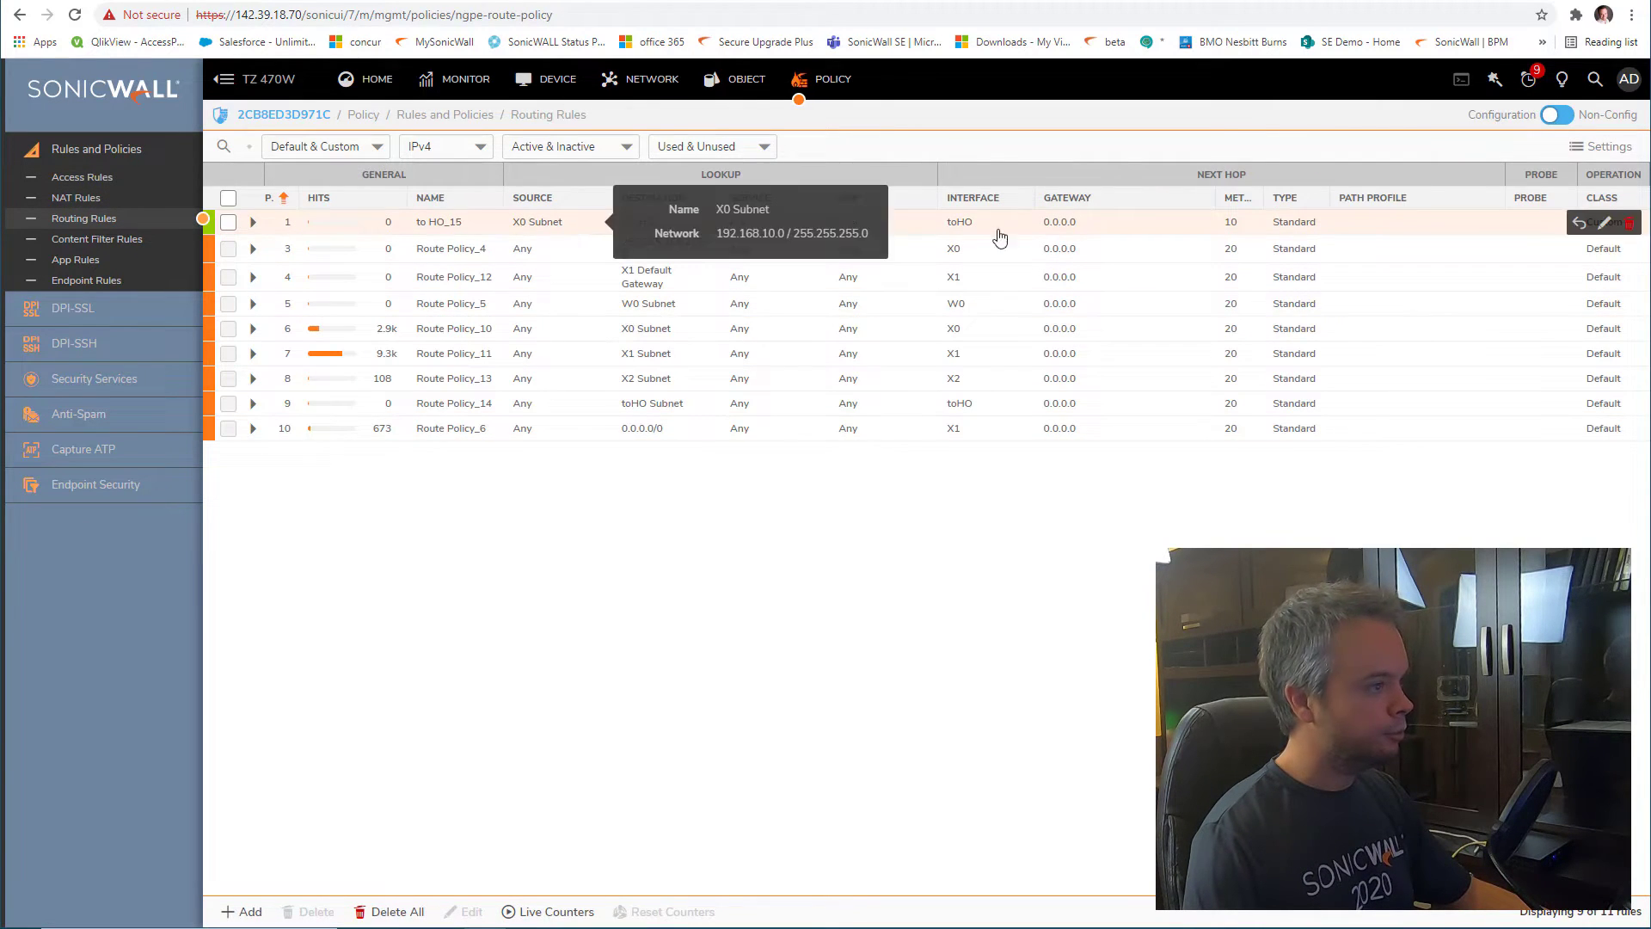
pyautogui.click(1605, 222)
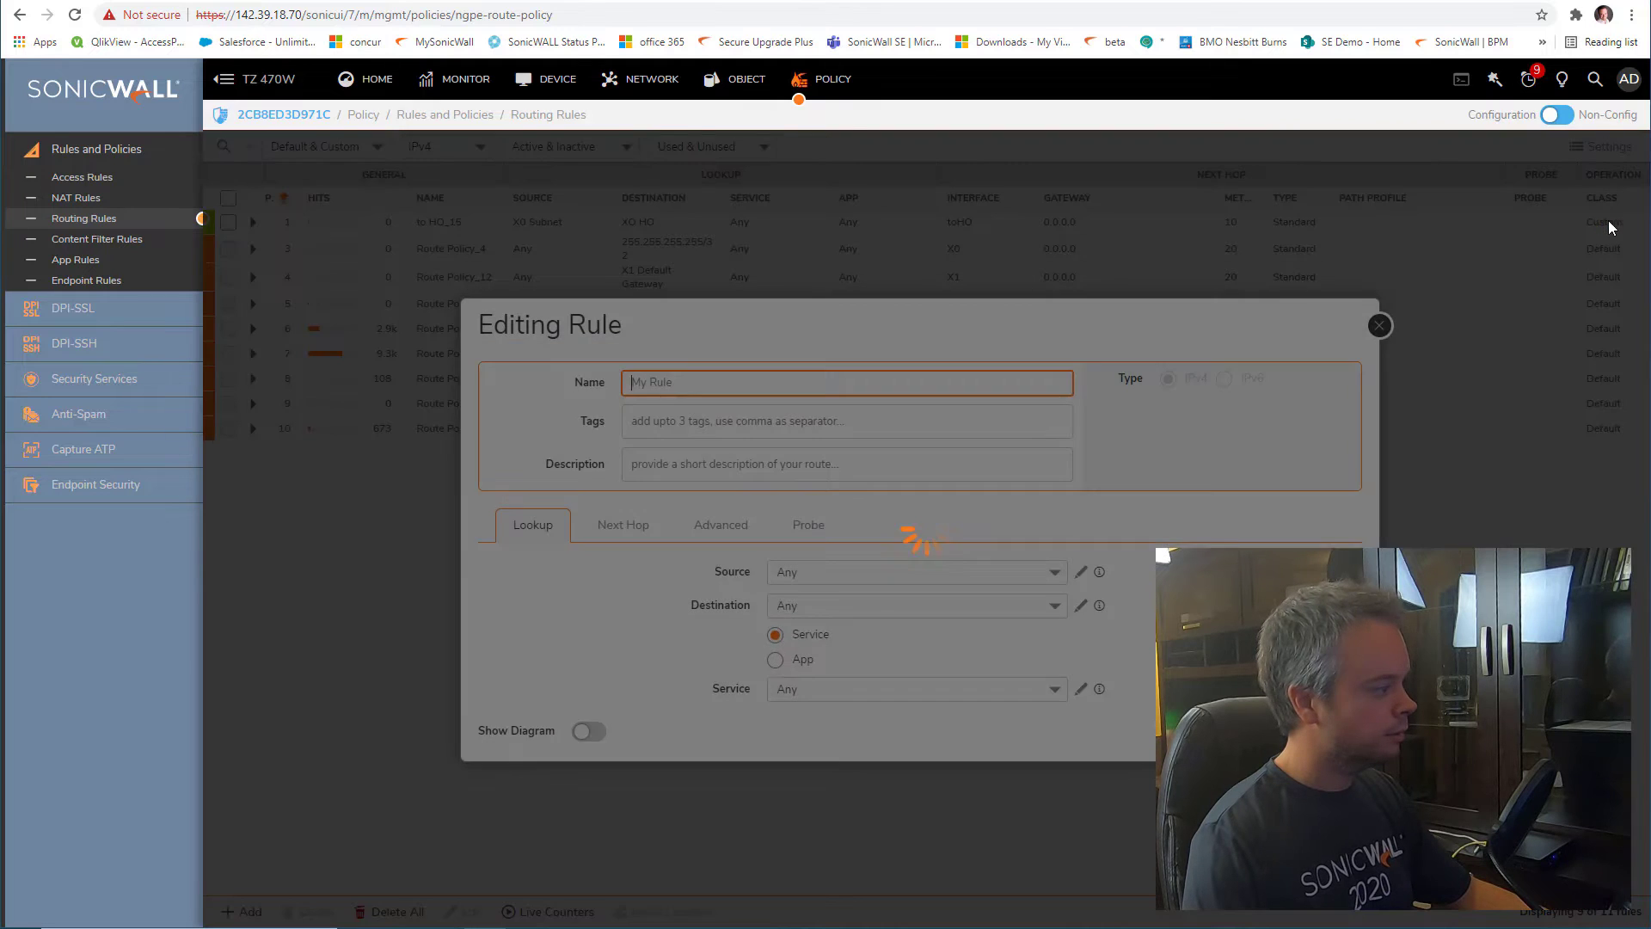
pyautogui.click(710, 537)
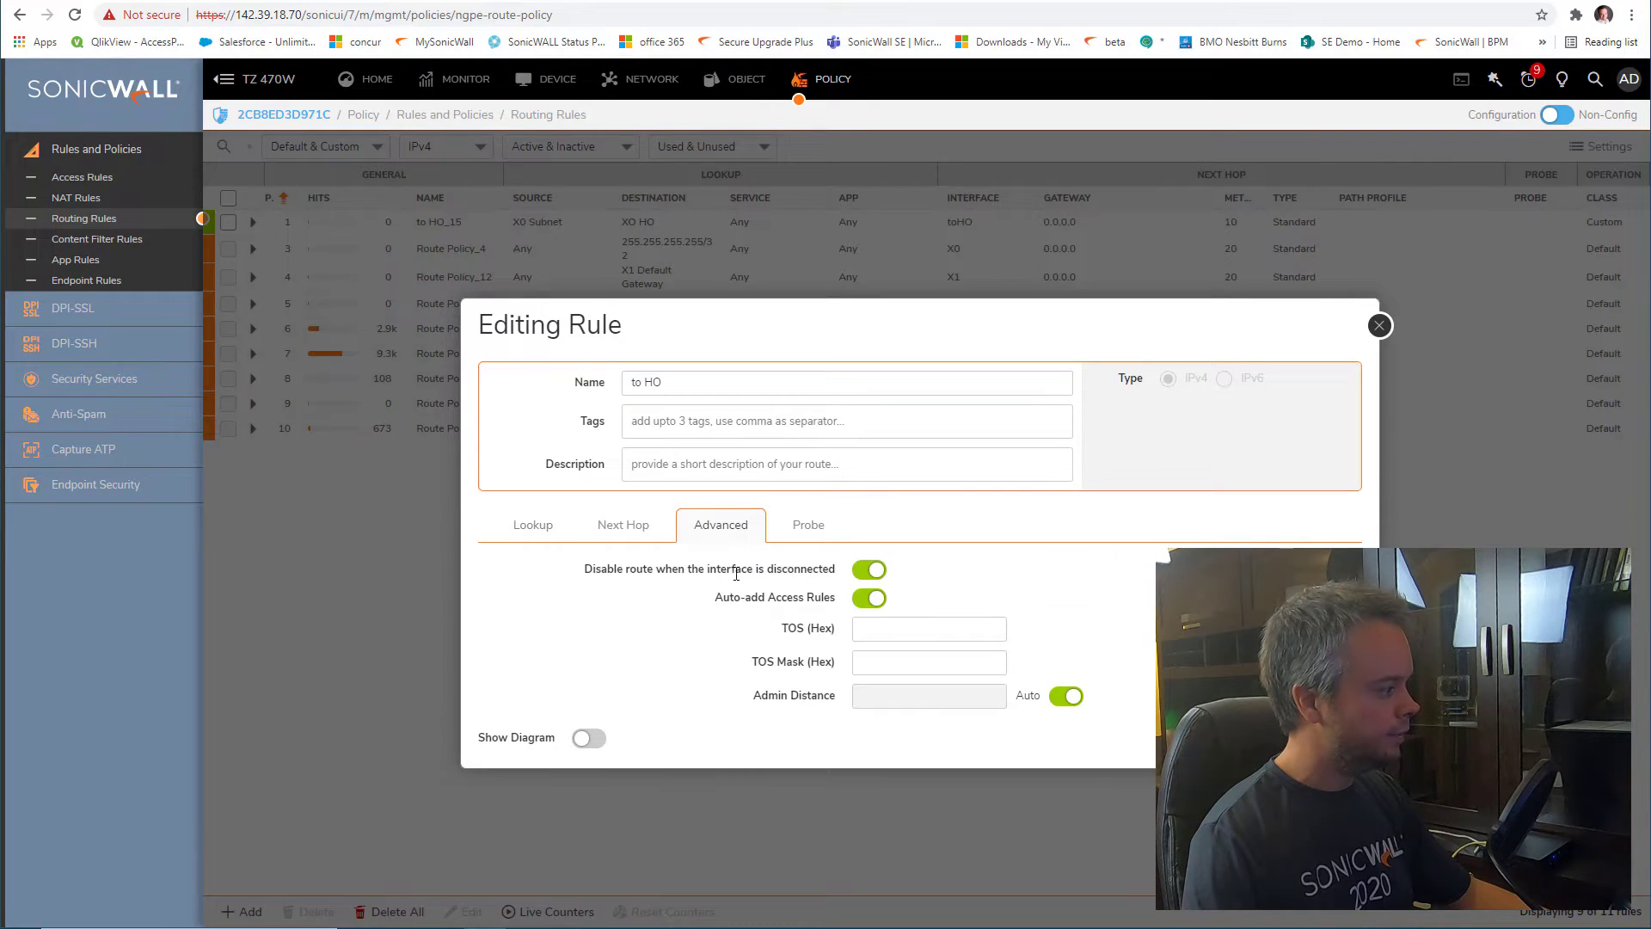
pyautogui.moveTo(737, 601); pyautogui.dragTo(842, 603)
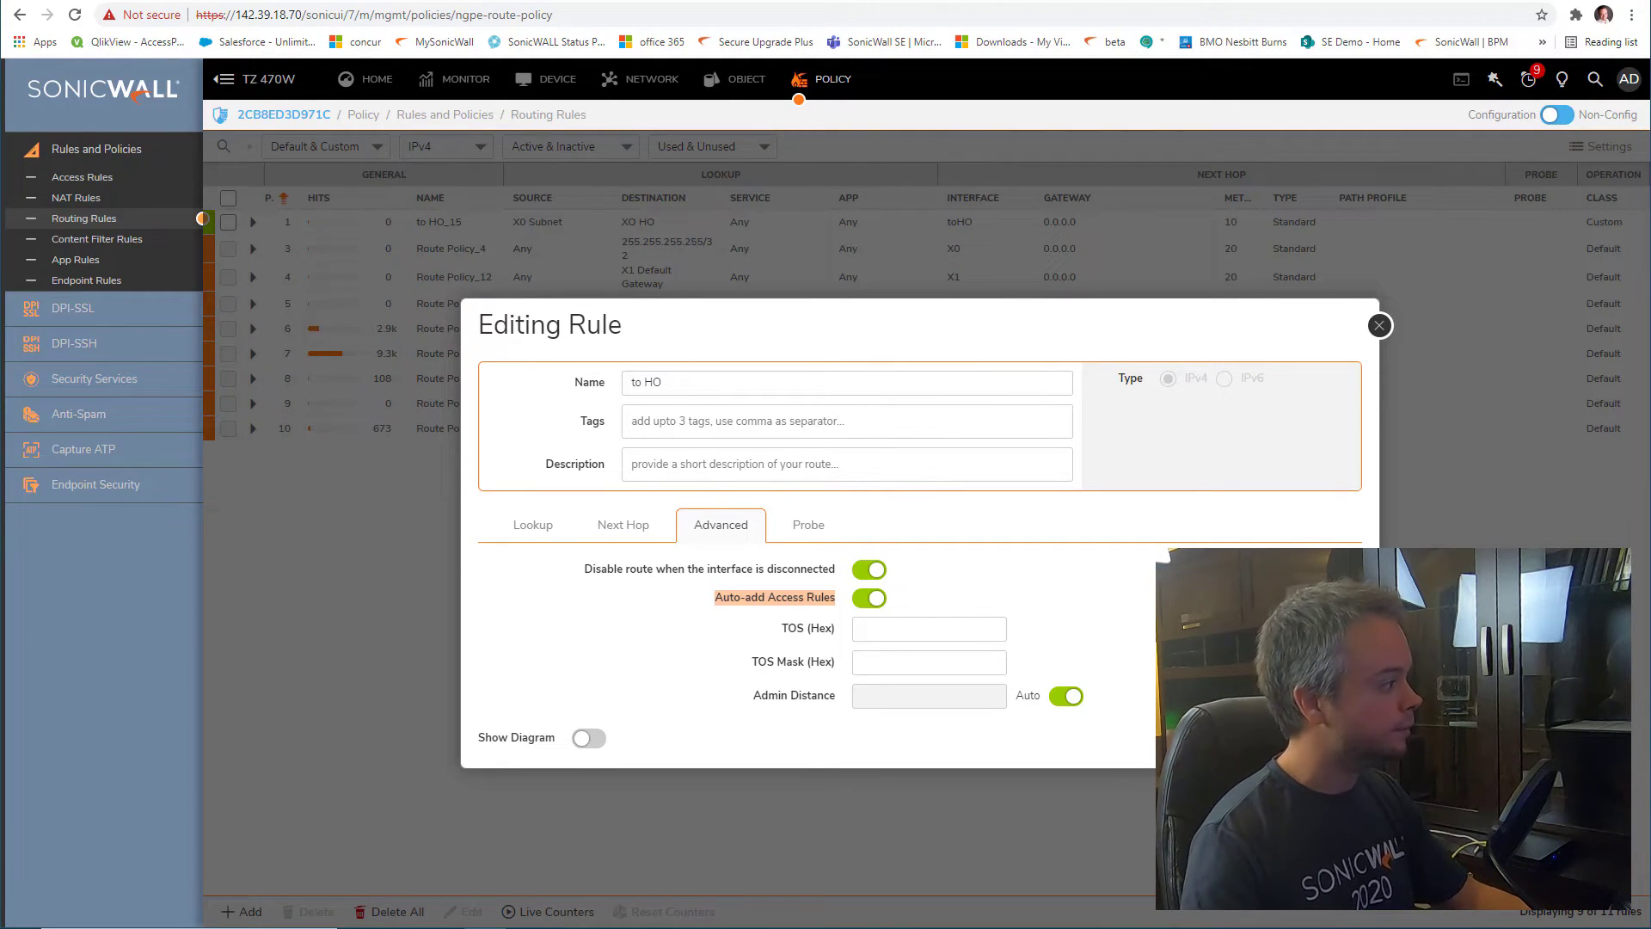
pyautogui.press('Escape')
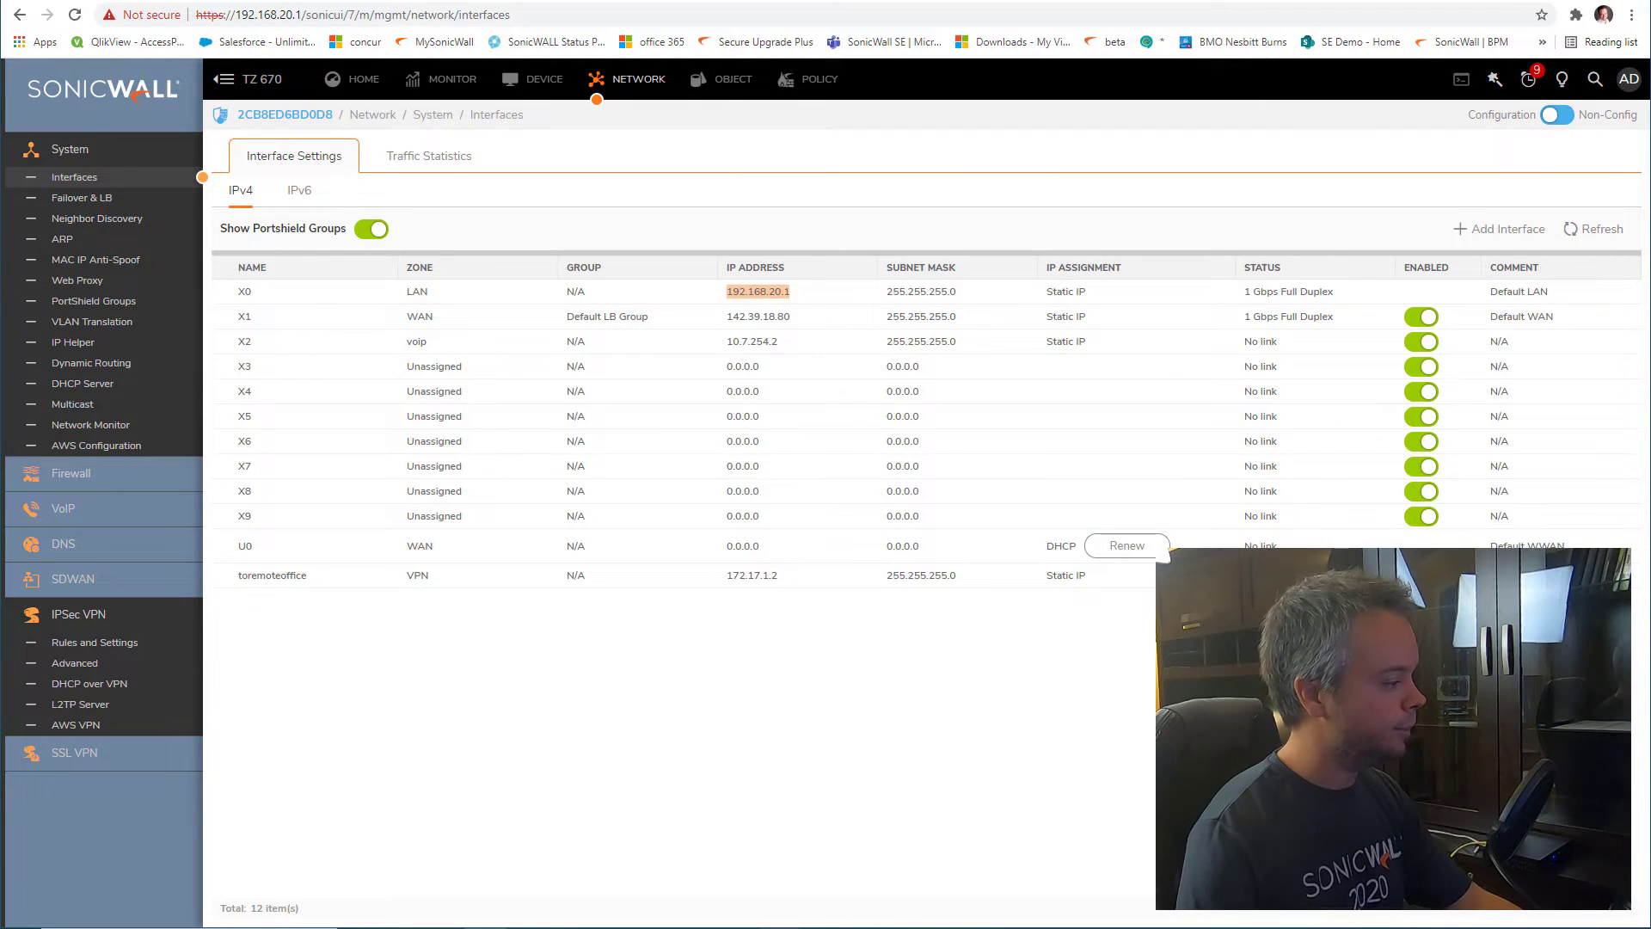
# Run ipconfig to confirm the PC's address is 192.168.20.194
pyautogui.hotkey('alt', 'Tab')
pyautogui.write('ipconfig')
pyautogui.press('Return')
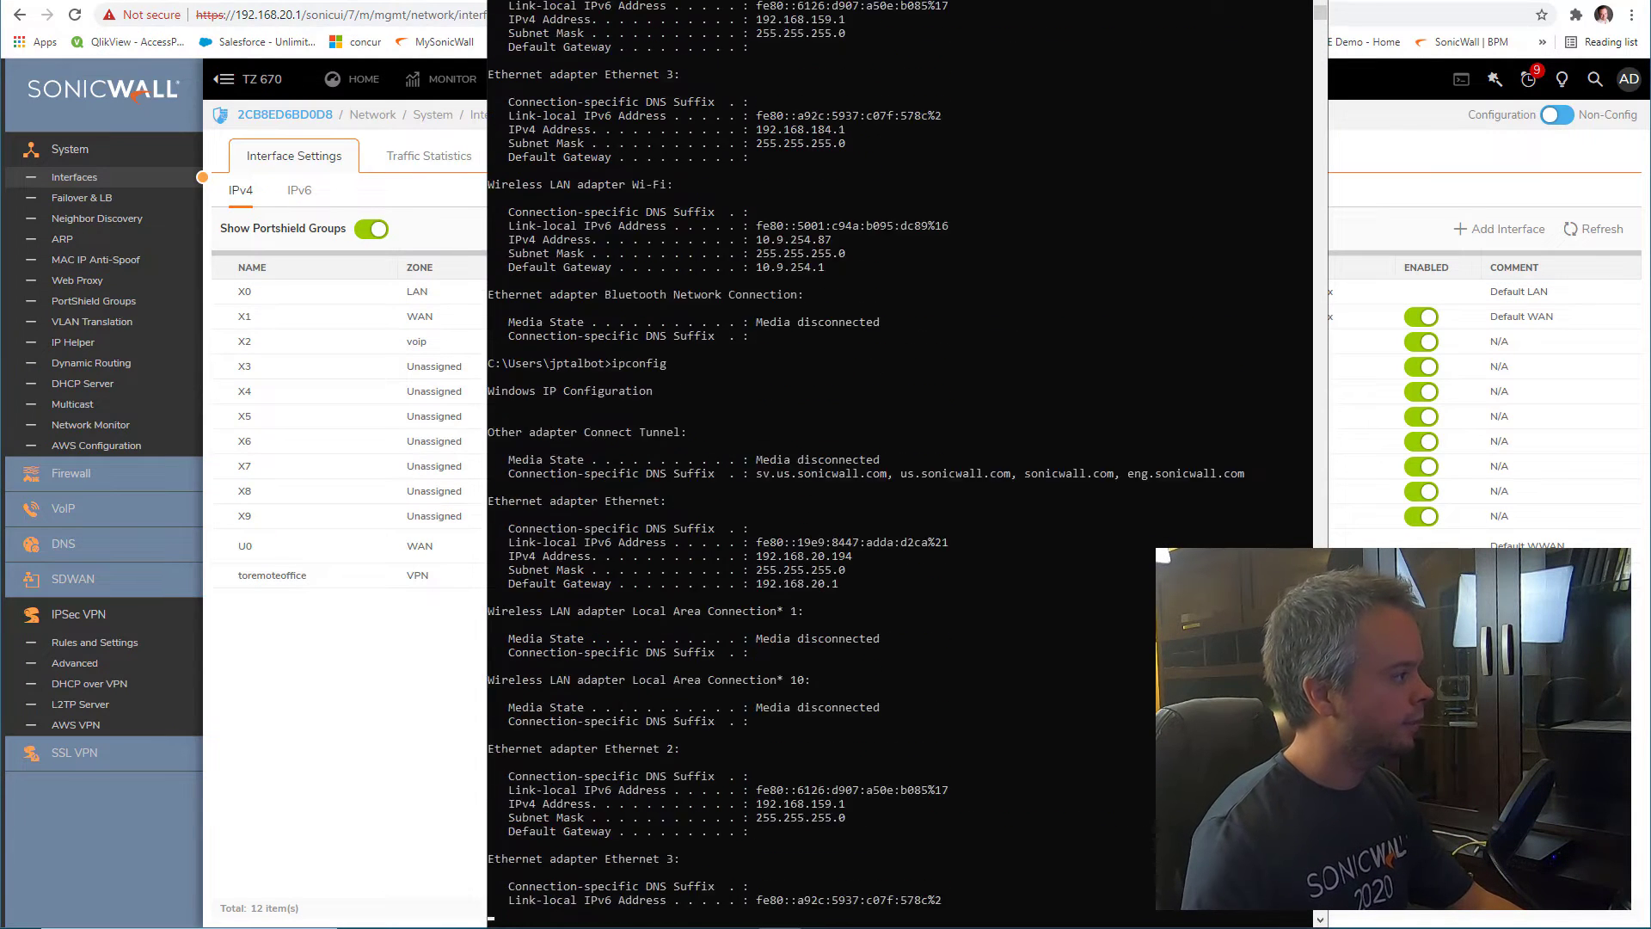
pyautogui.moveTo(871, 363); pyautogui.dragTo(750, 366)
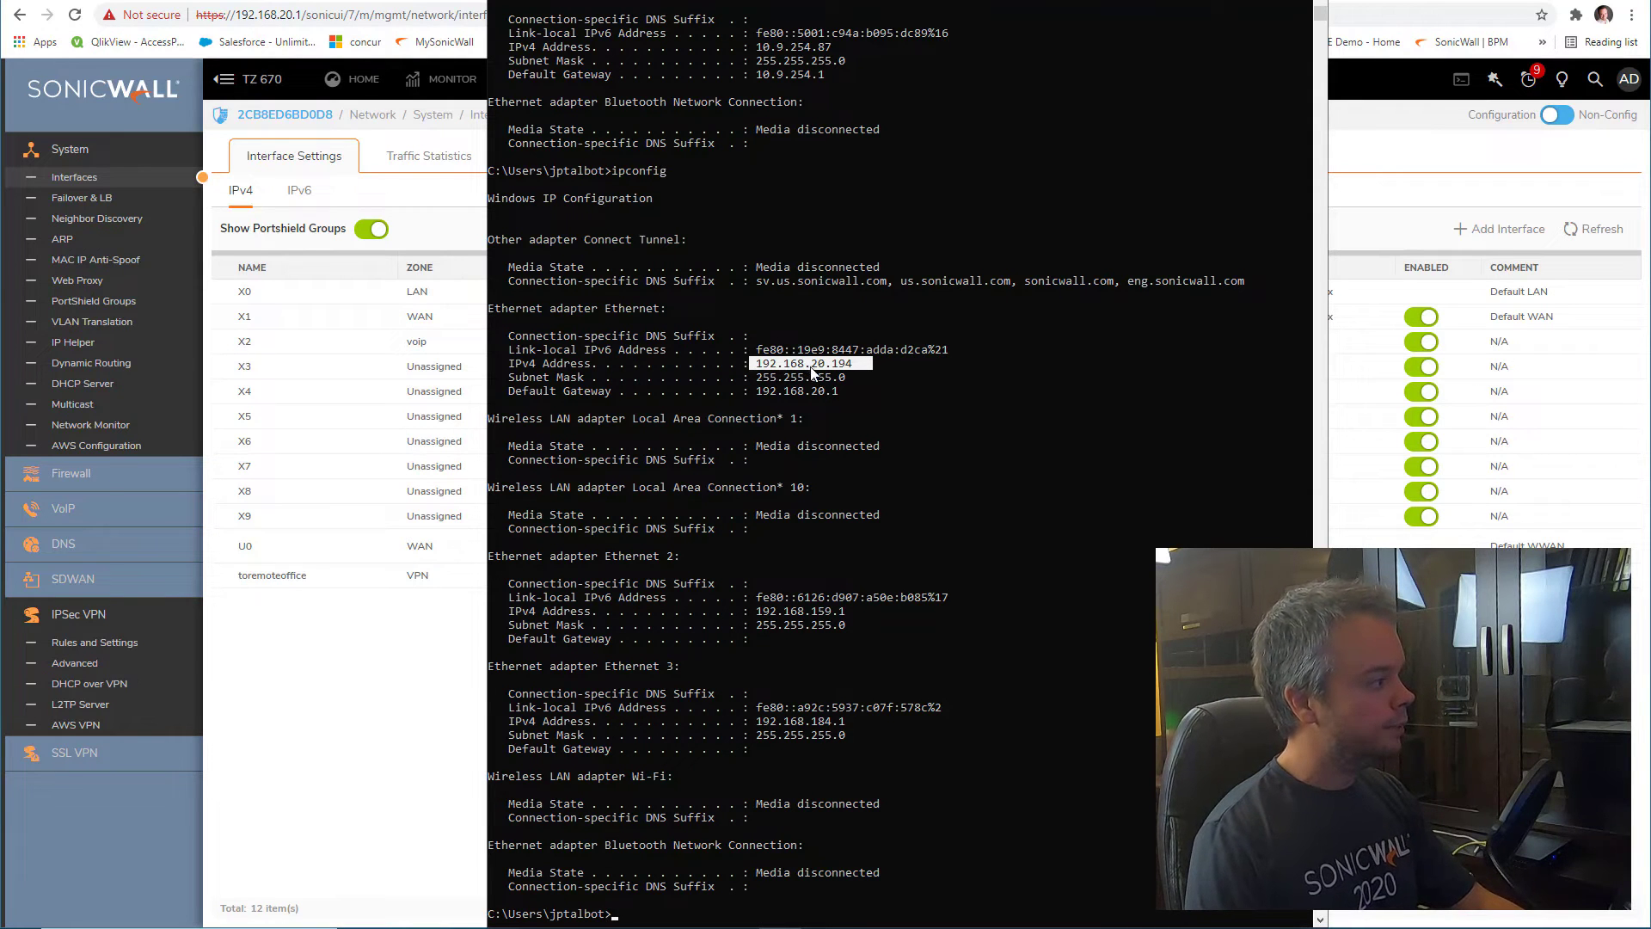
# Acknowledge the expired session, log back in as admin, and return to the TZ 470W routing rules
pyautogui.hotkey('alt', 'Tab')
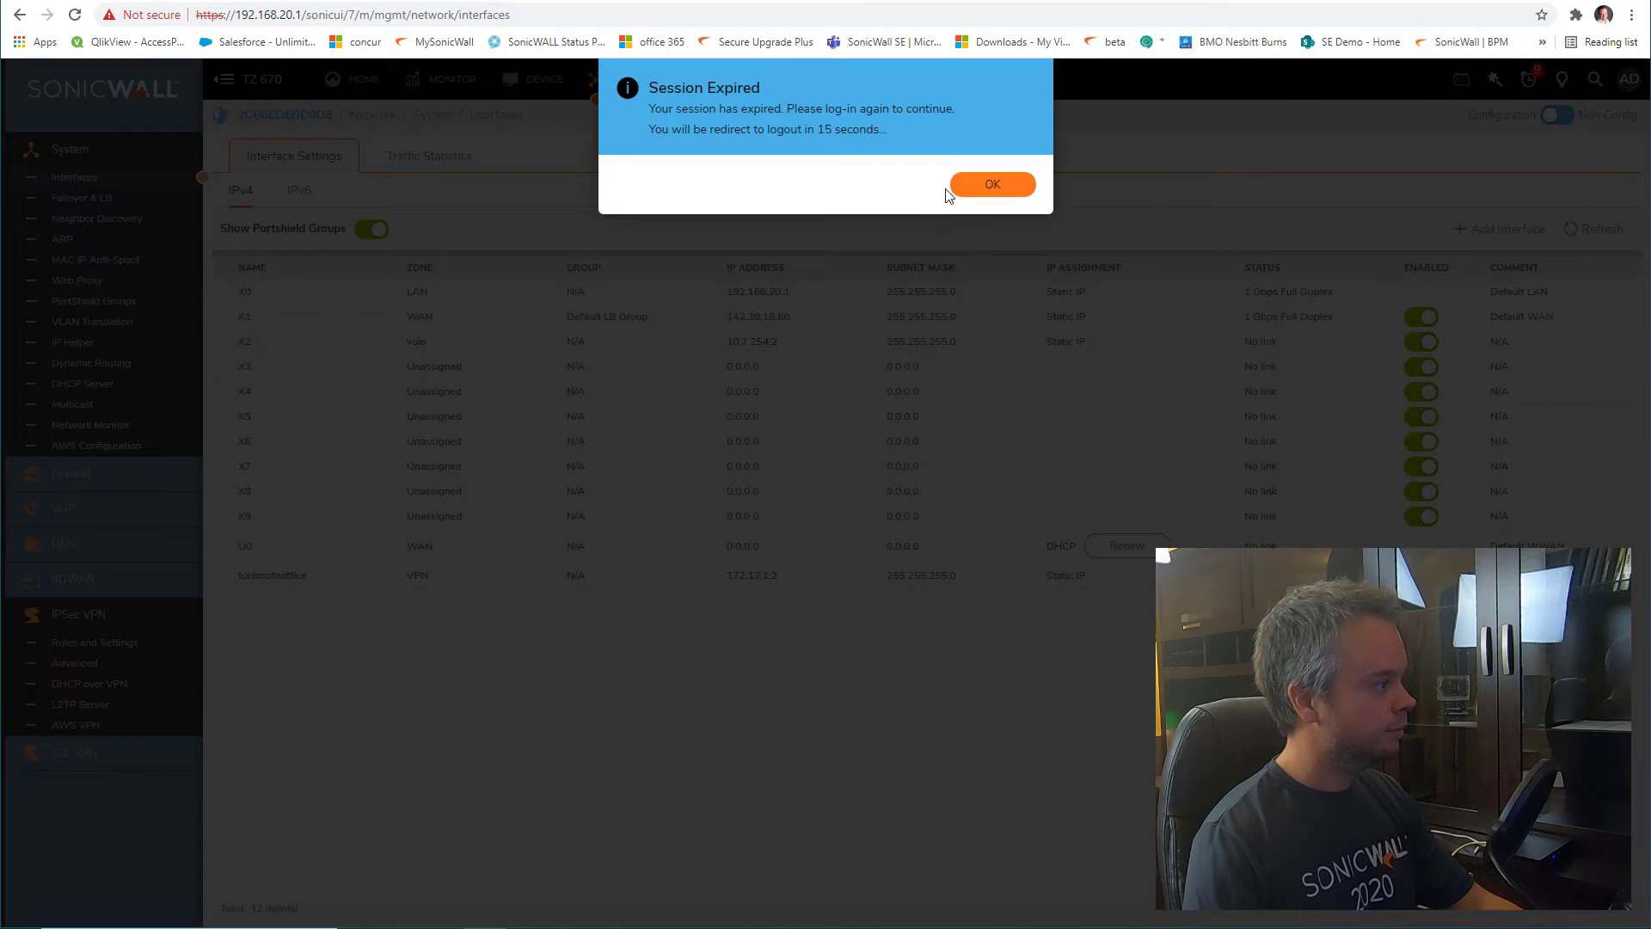
pyautogui.click(952, 188)
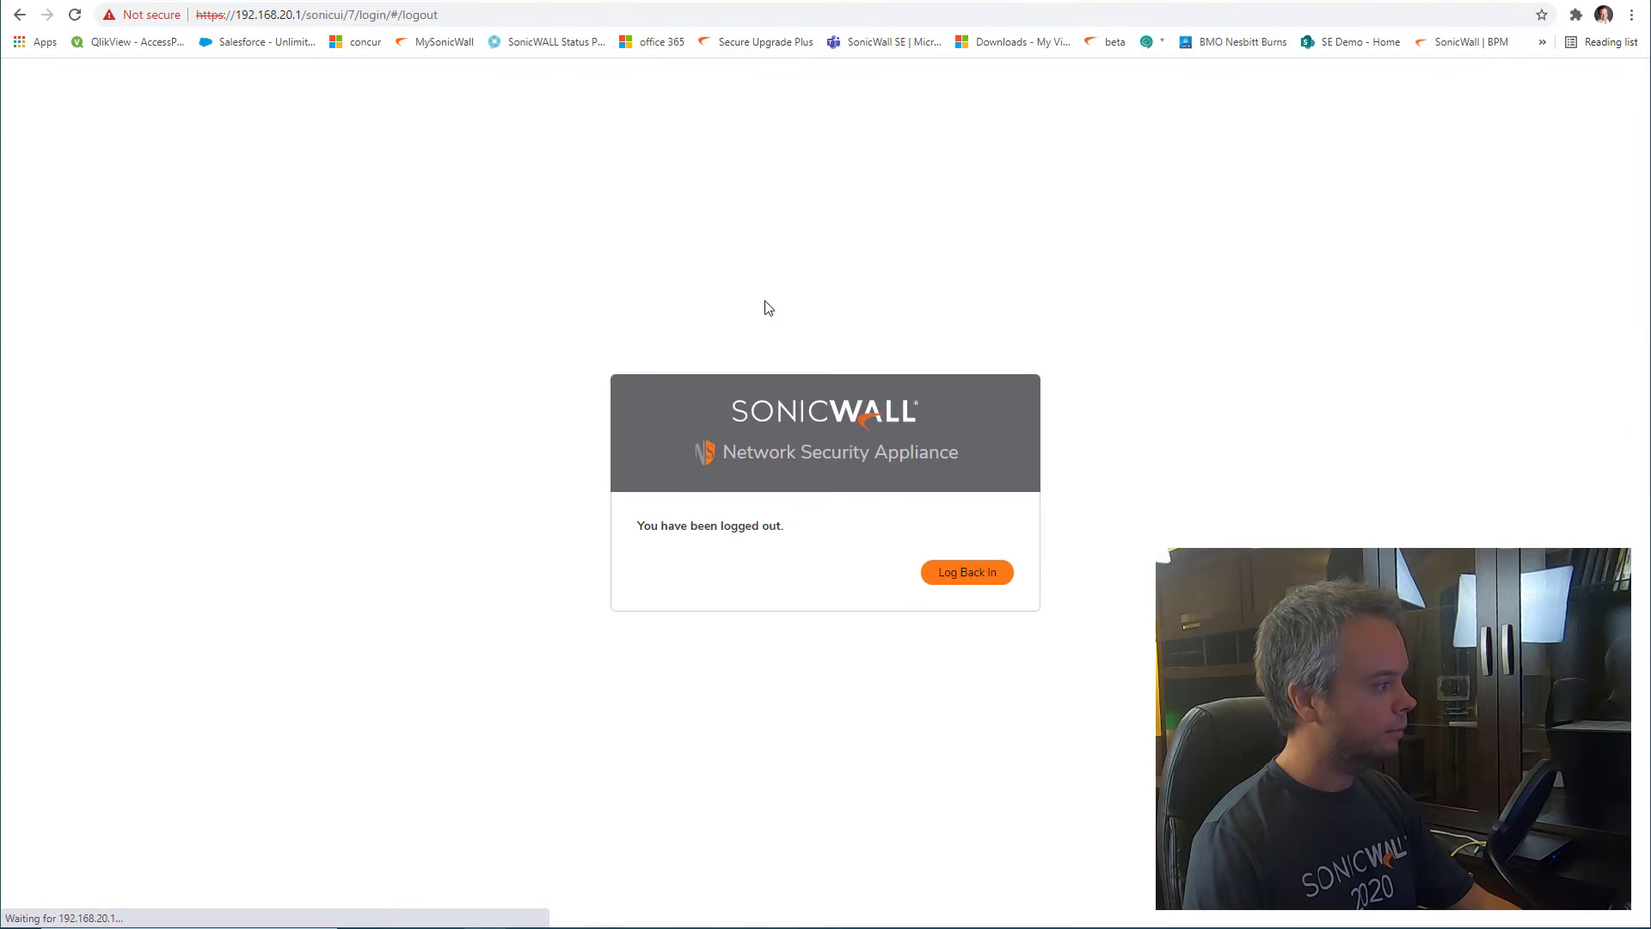
pyautogui.click(966, 573)
pyautogui.click(104, 465)
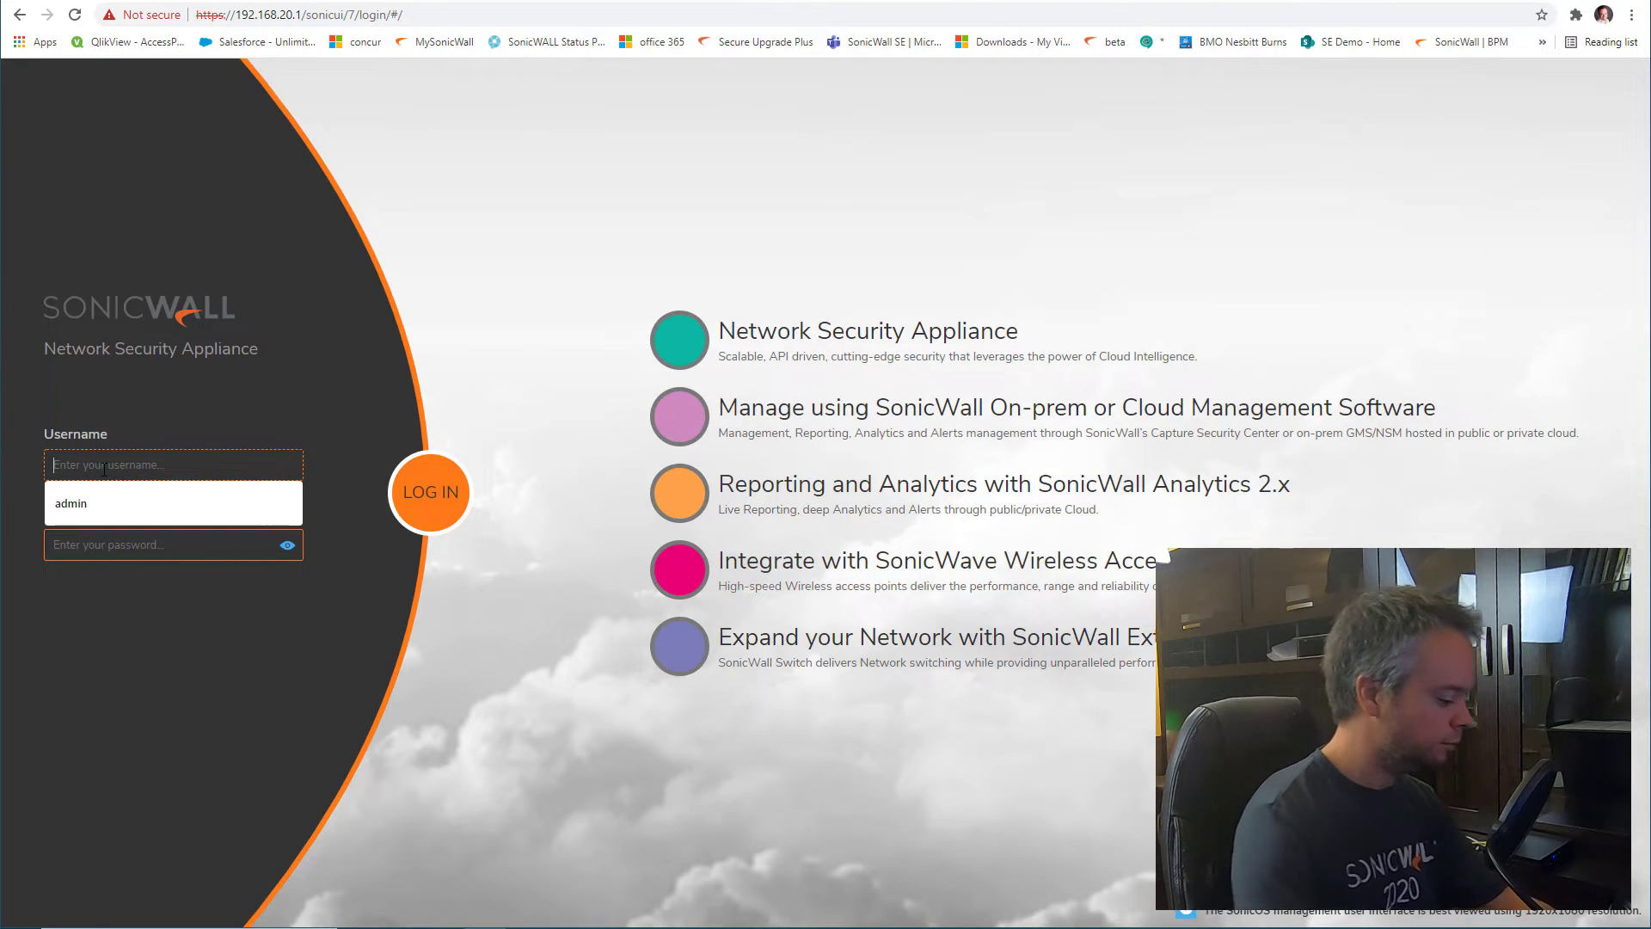
pyautogui.write('admin')
pyautogui.press('Tab')
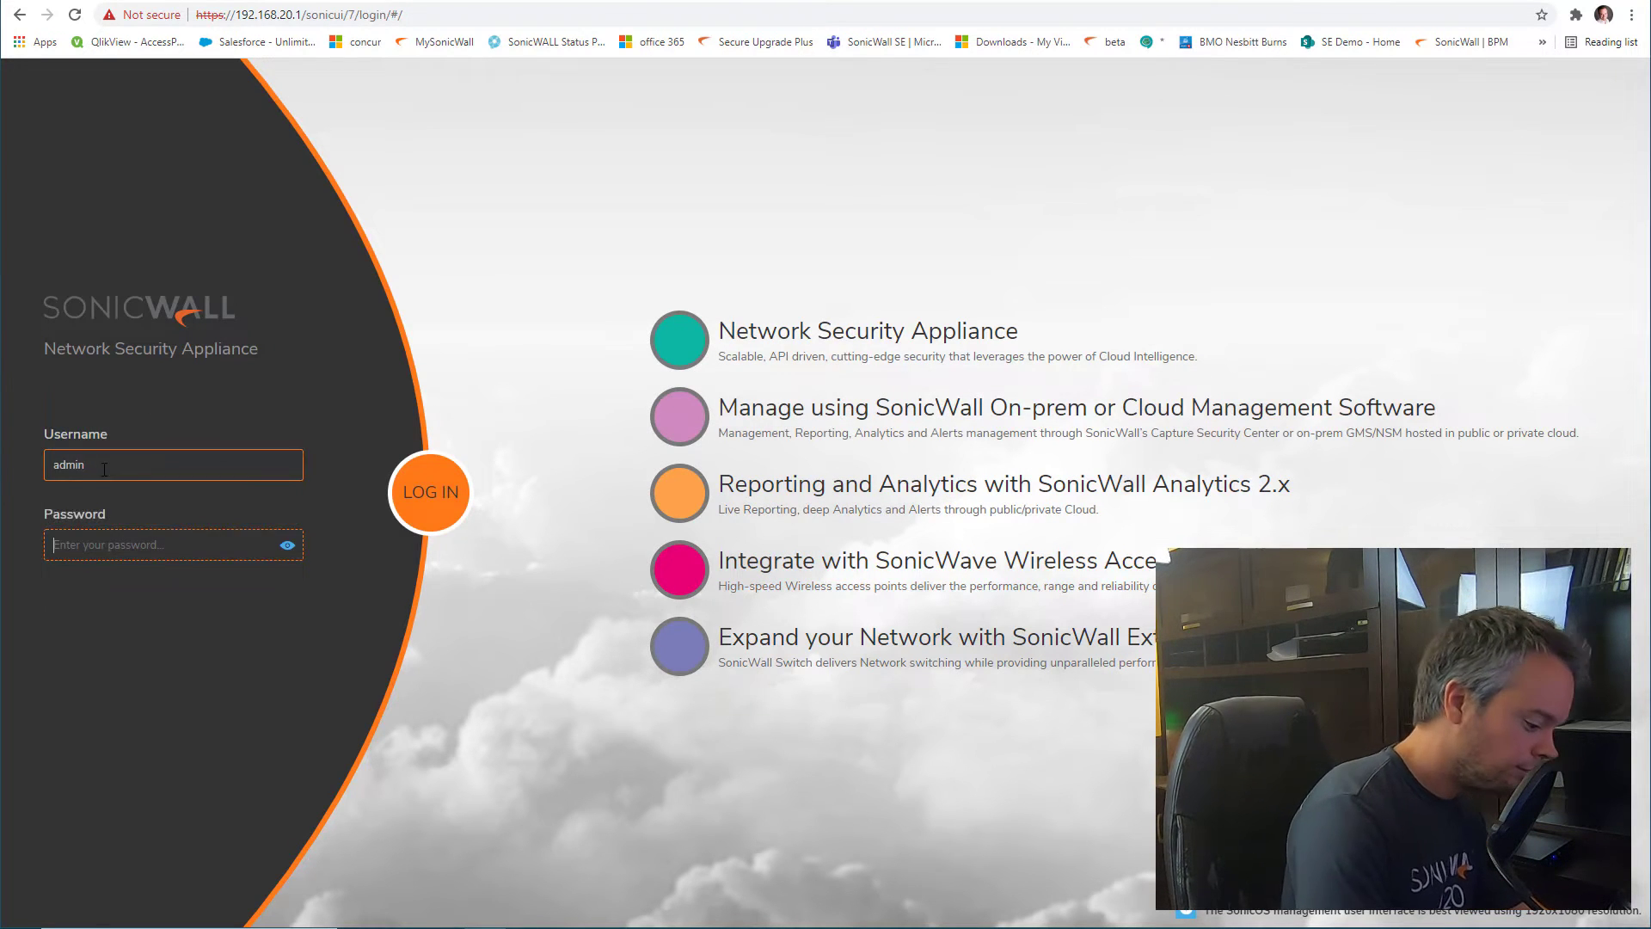
pyautogui.write('p********')
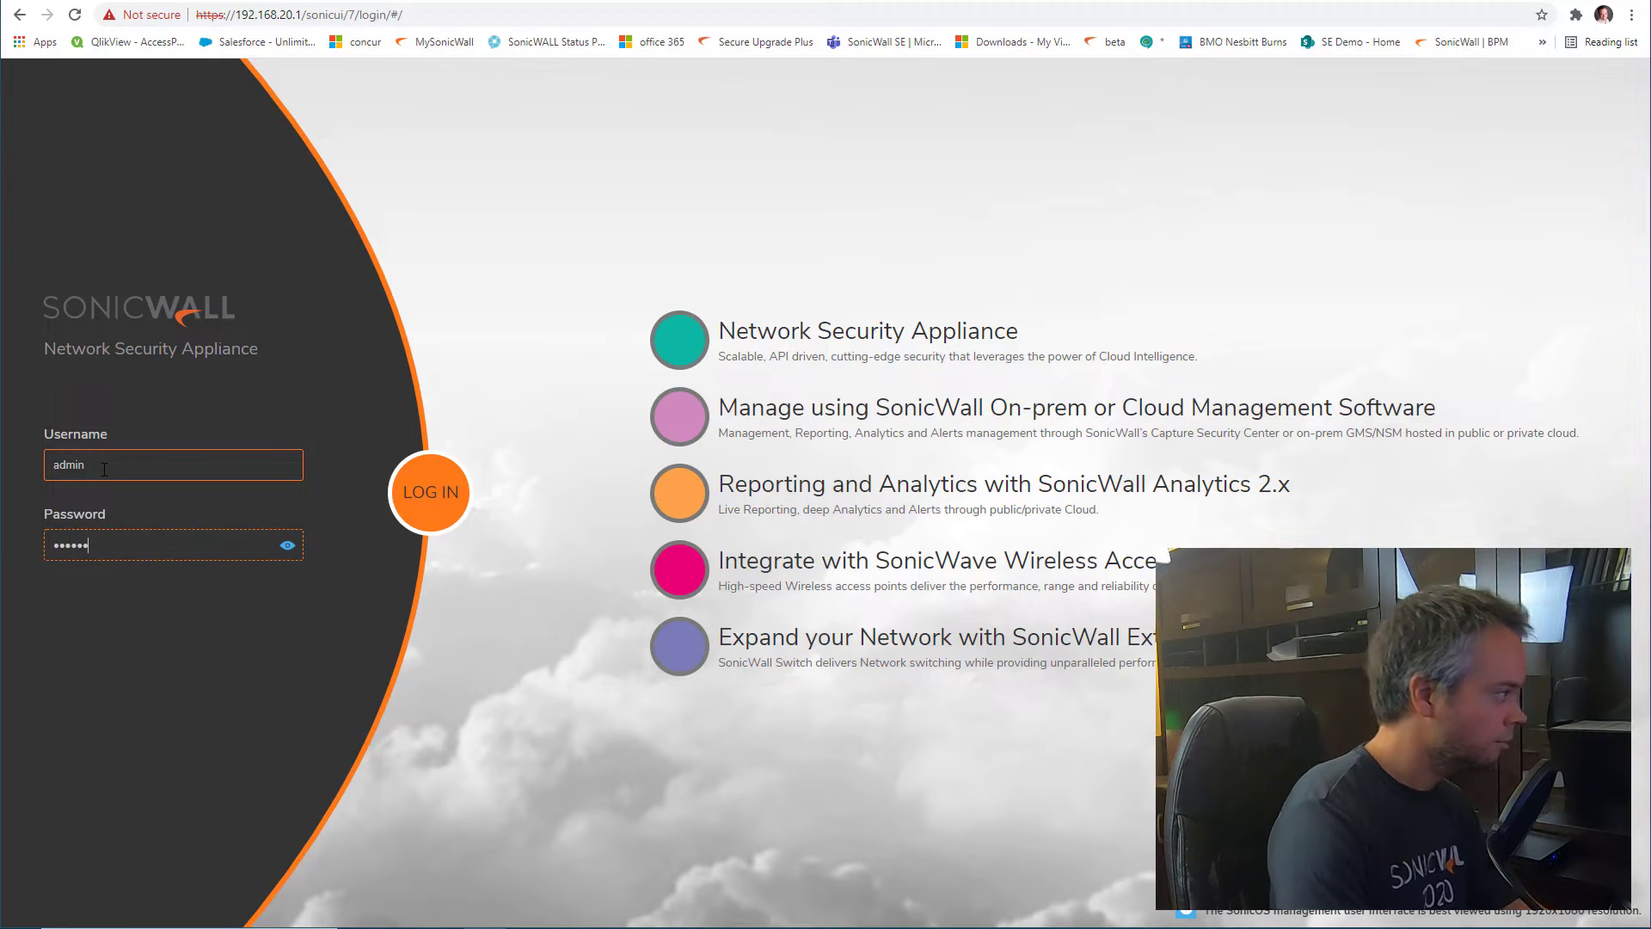
pyautogui.press('Return')
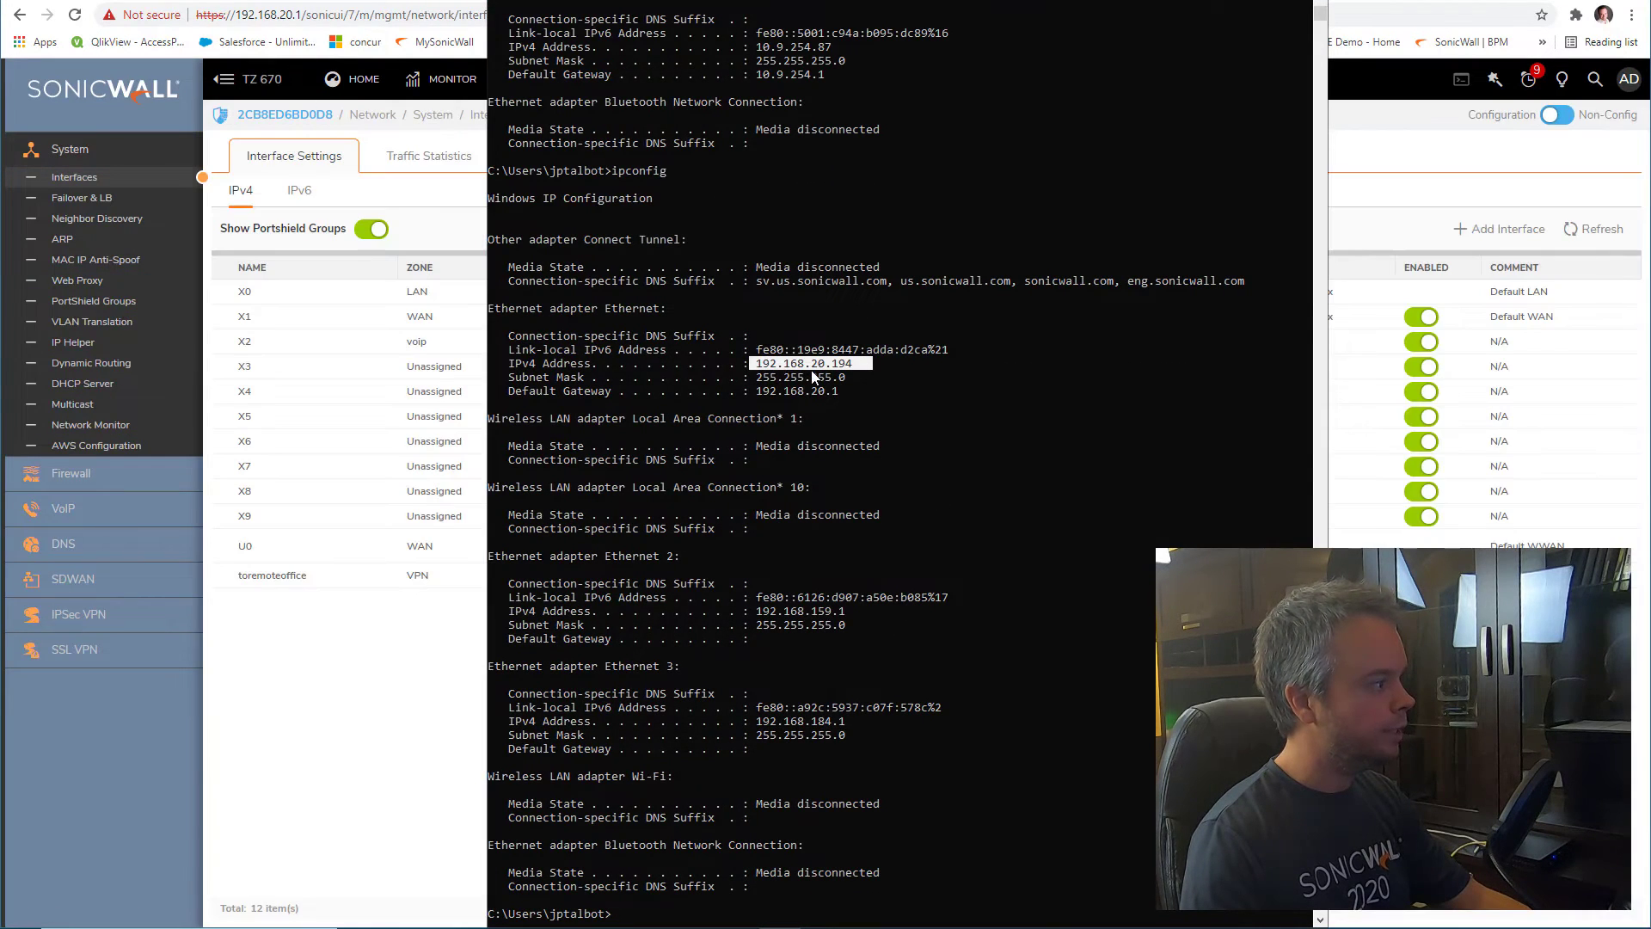
pyautogui.hotkey('alt', 'Tab')
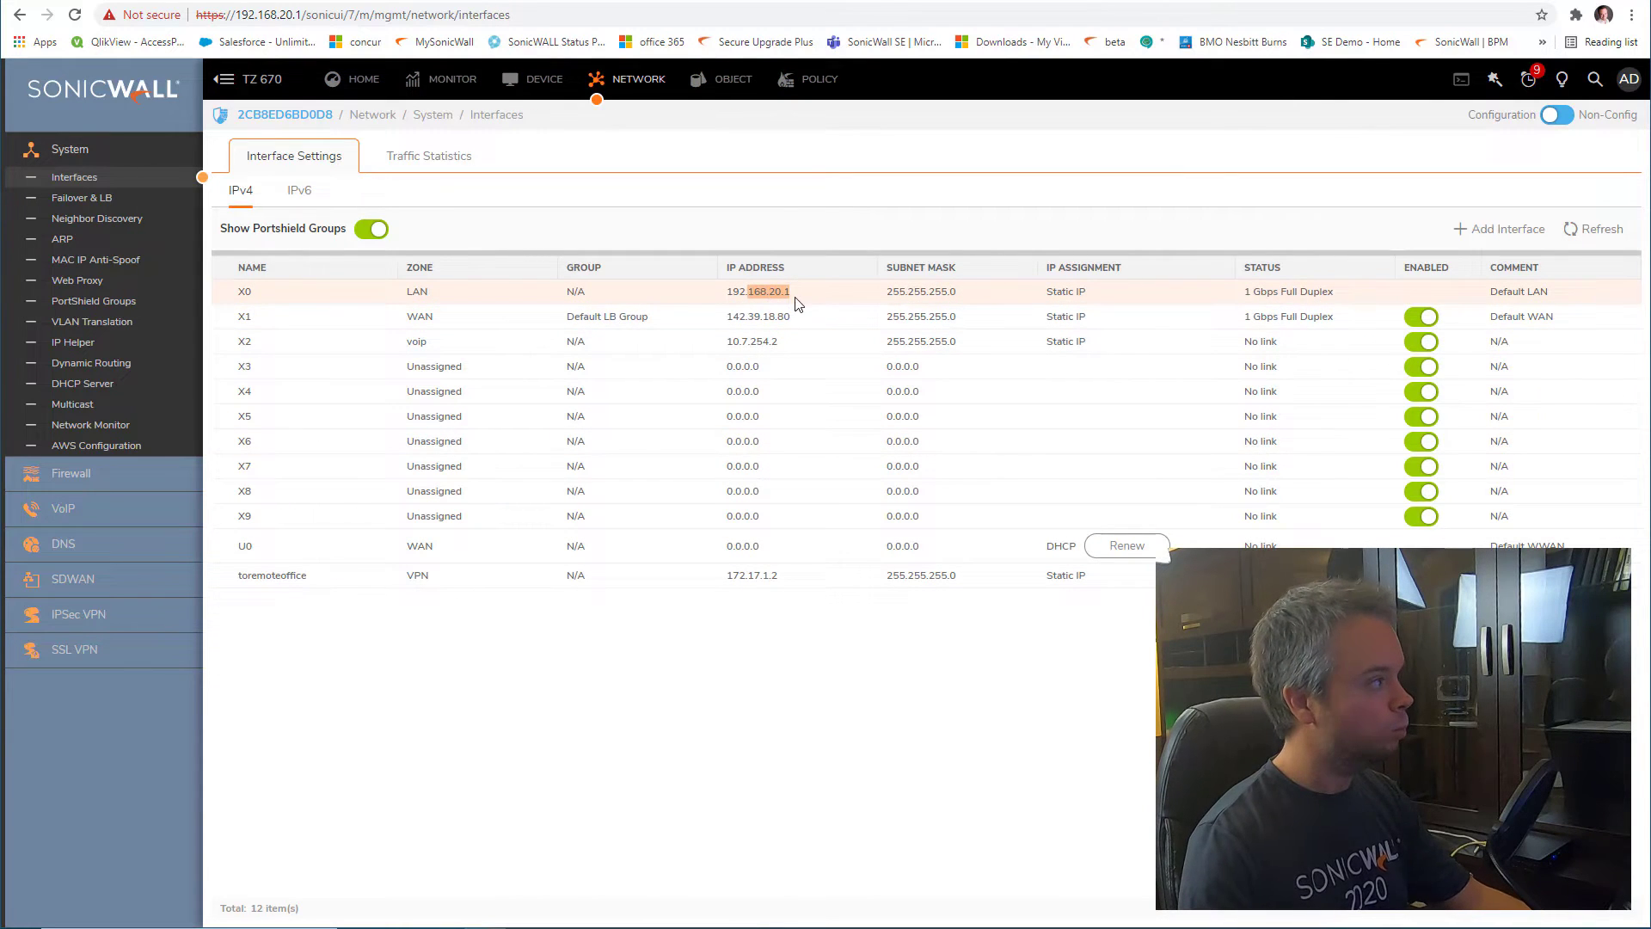
pyautogui.click(915, 0)
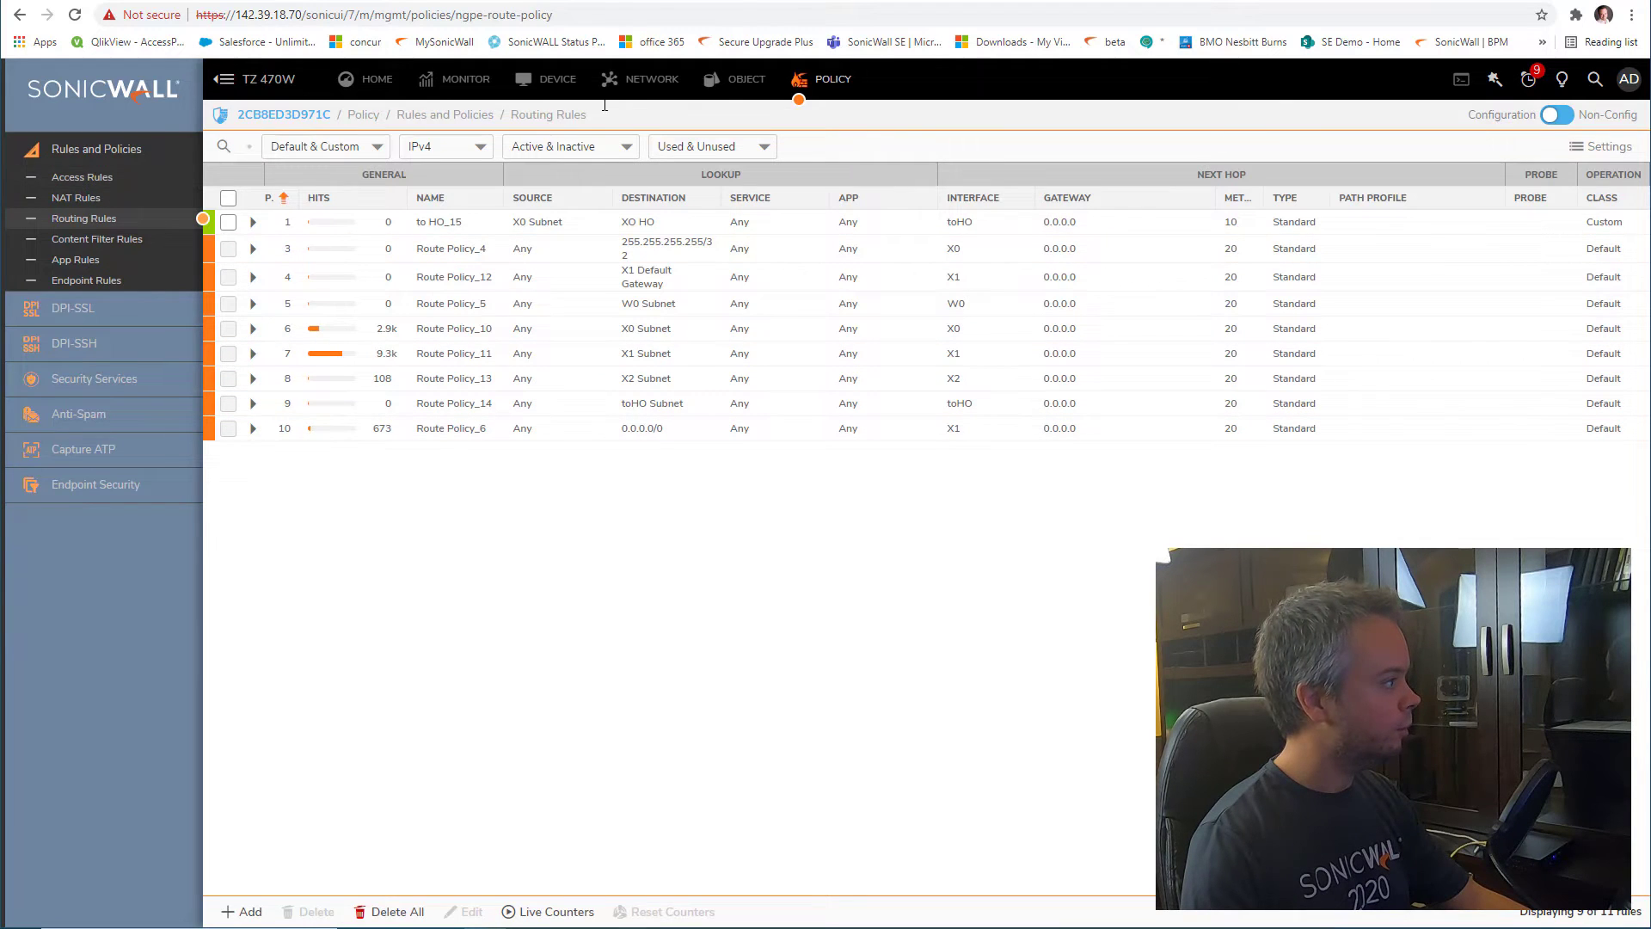
# Open the TZ 670 interfaces and ping 192.168.10.1, getting 4 replies with 0% loss
pyautogui.click(632, 92)
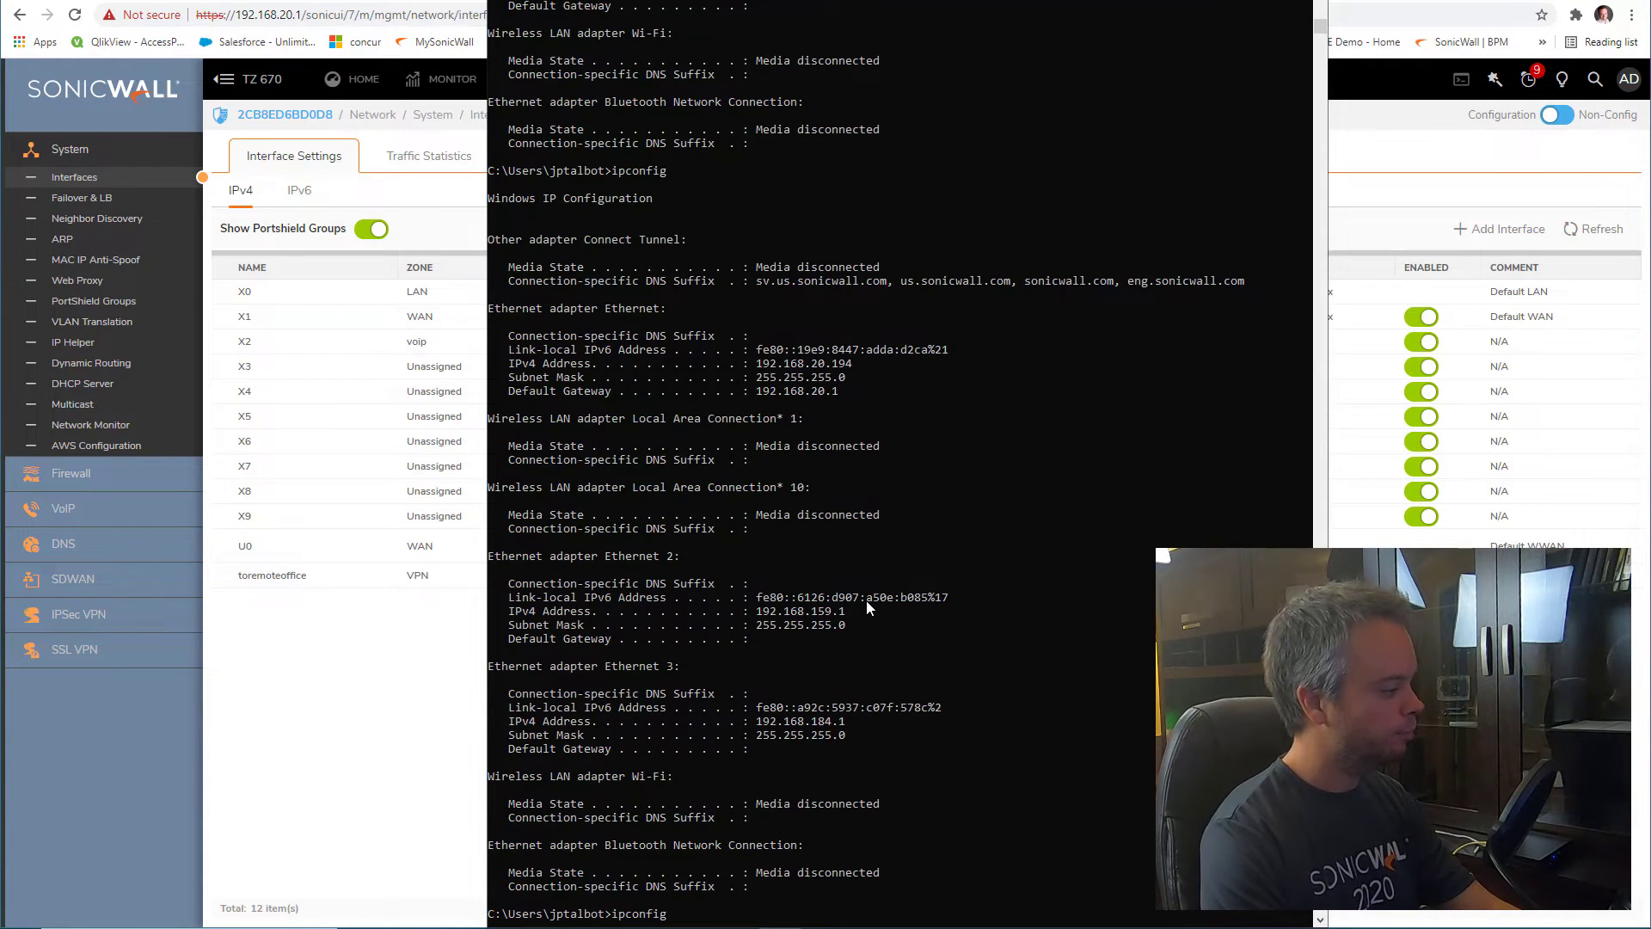
pyautogui.press('Up')
pyautogui.press('Return')
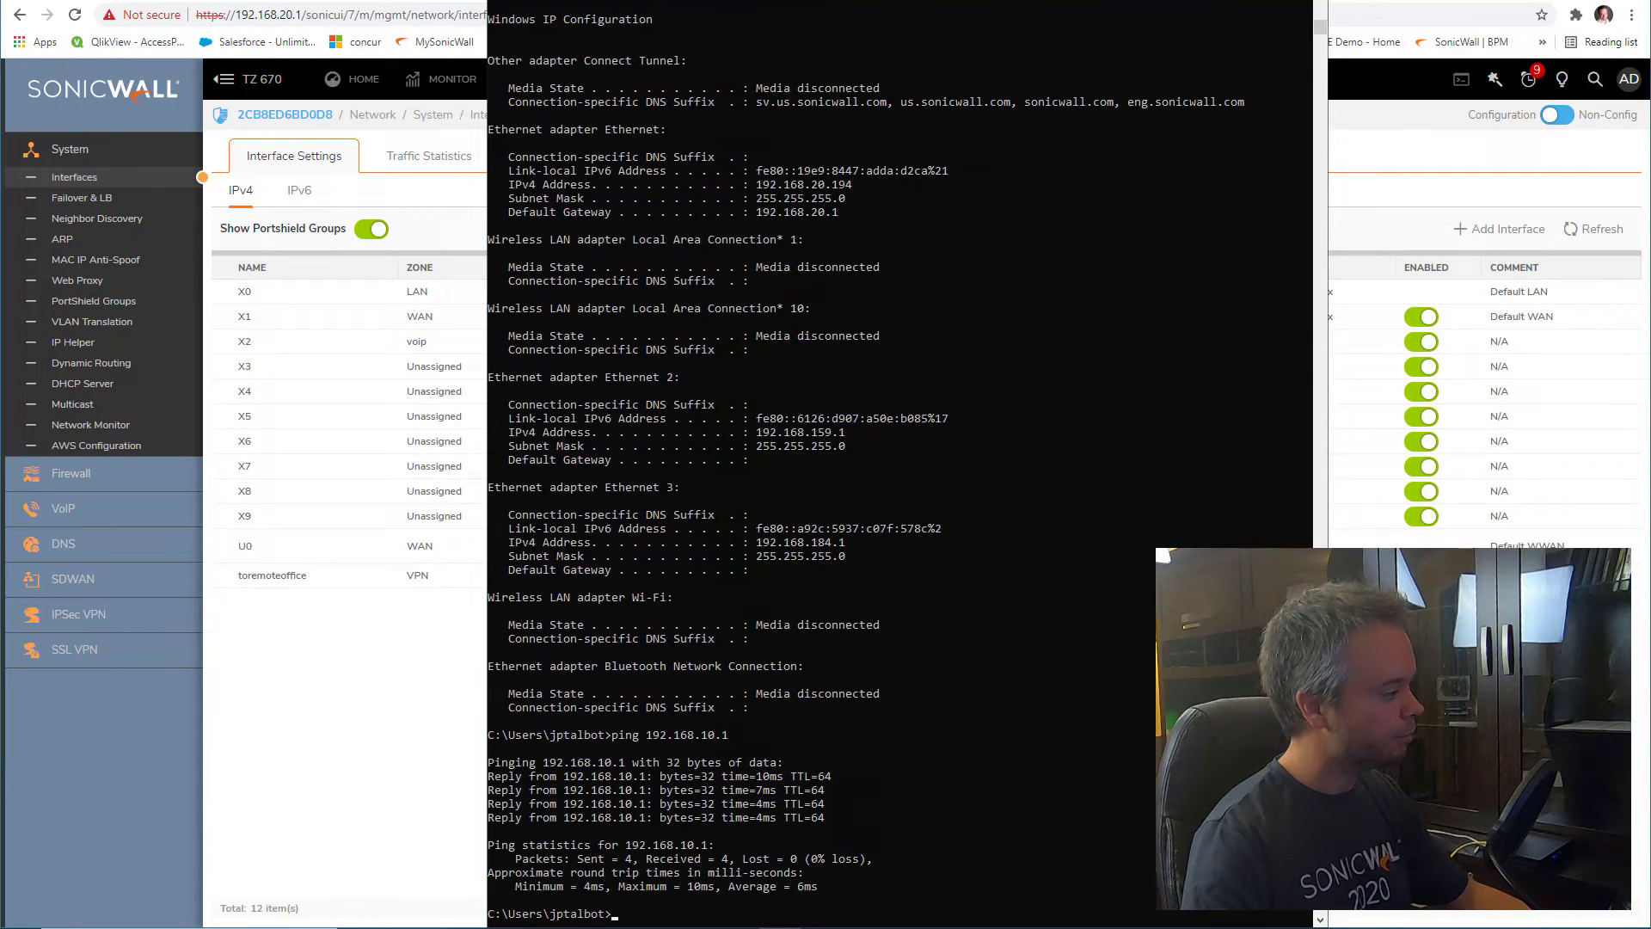
pyautogui.hotkey('alt', 'Tab')
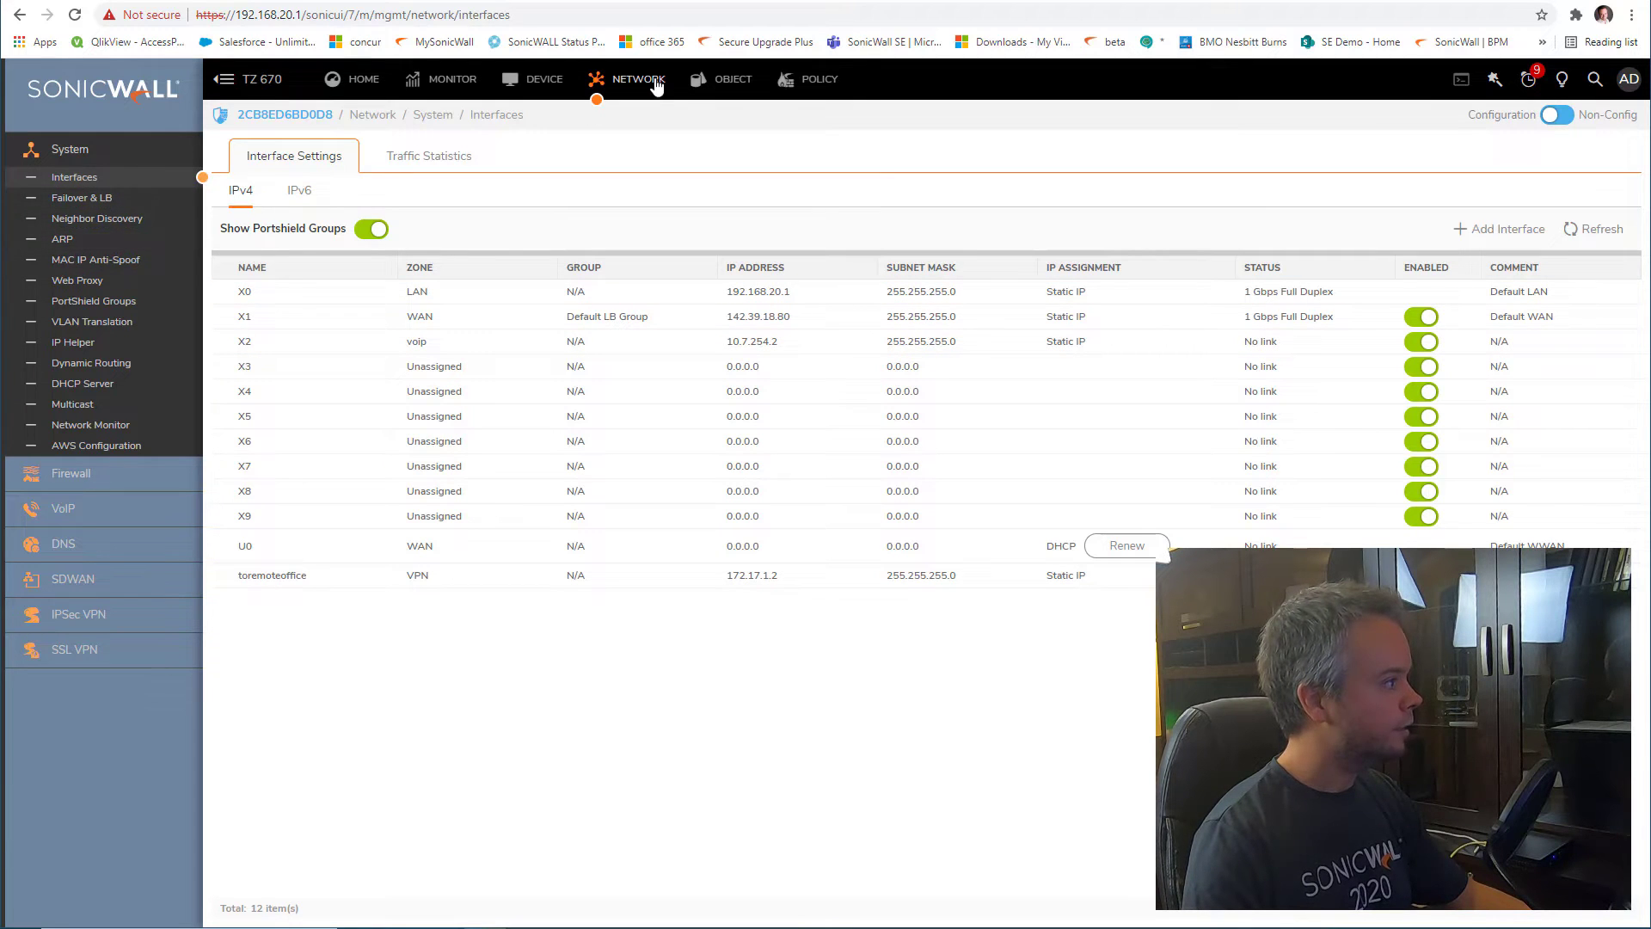
# Turn off Auto-add Access Rules on the TZ 670's to remote office route and save it
pyautogui.click(809, 79)
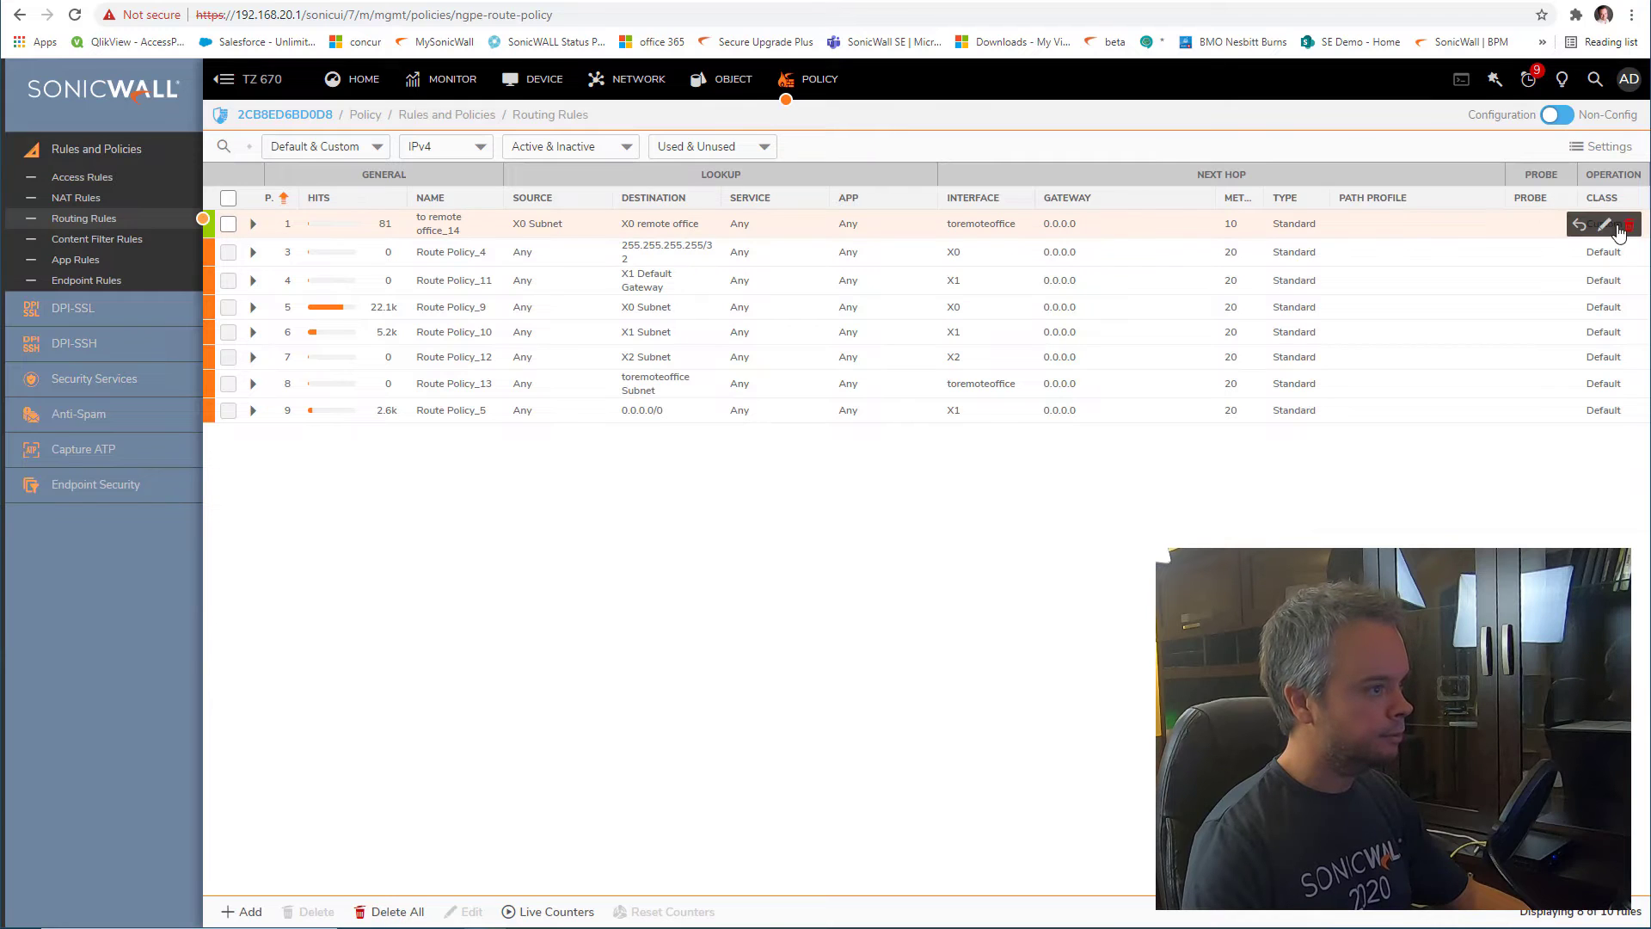
pyautogui.click(1605, 227)
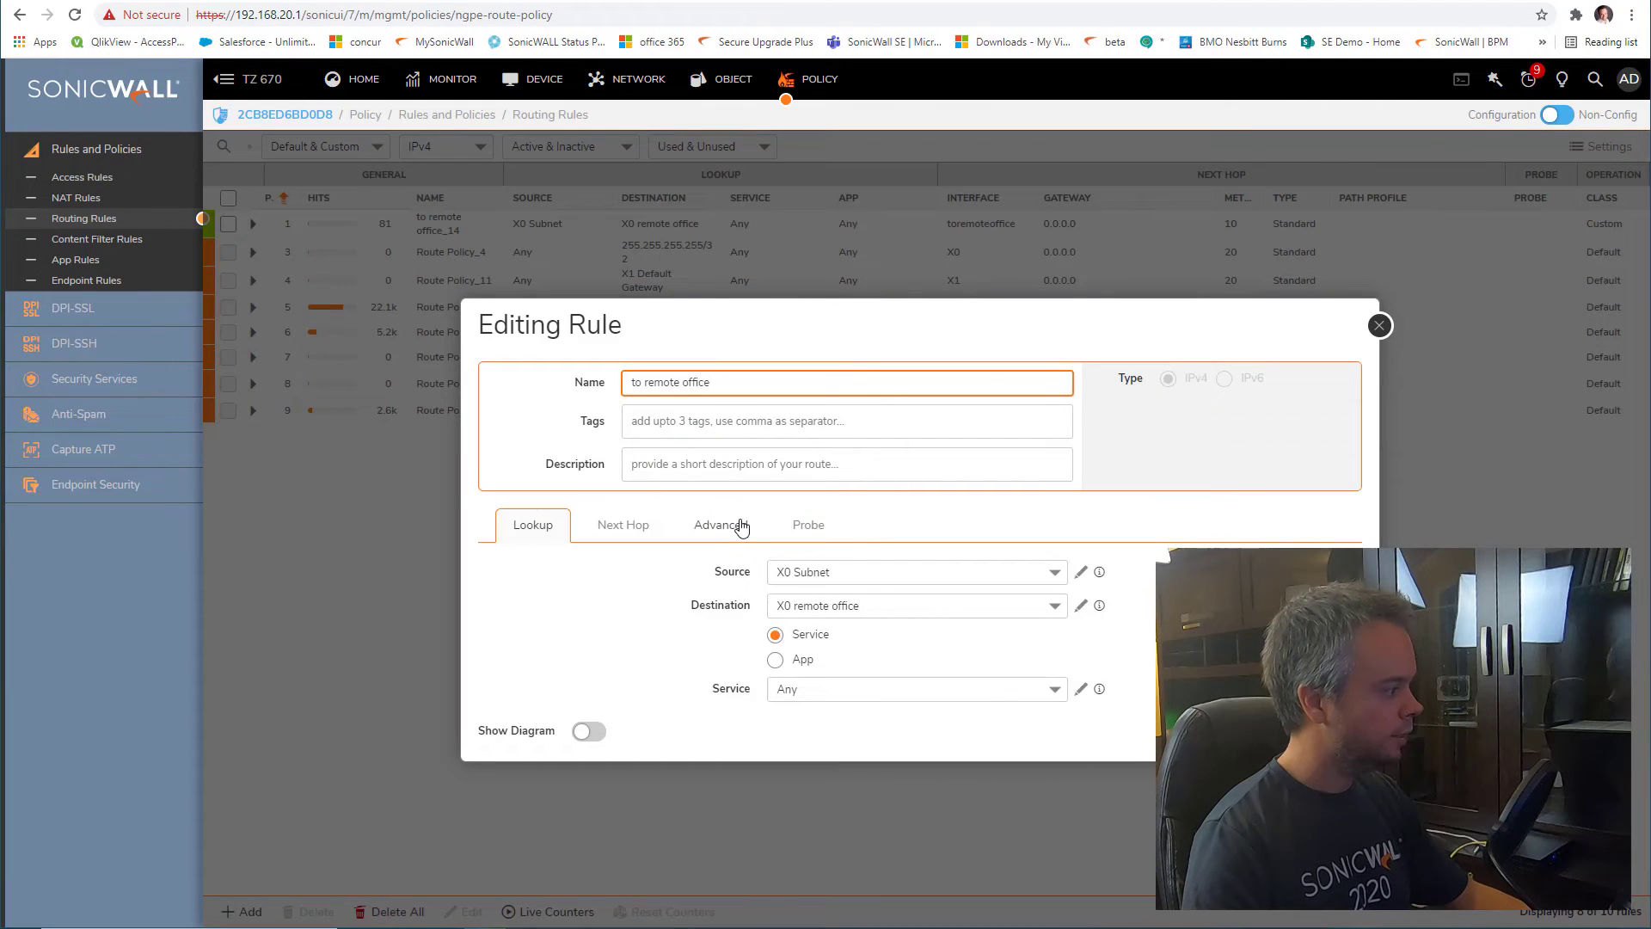
pyautogui.click(742, 527)
pyautogui.moveTo(805, 602); pyautogui.dragTo(829, 604)
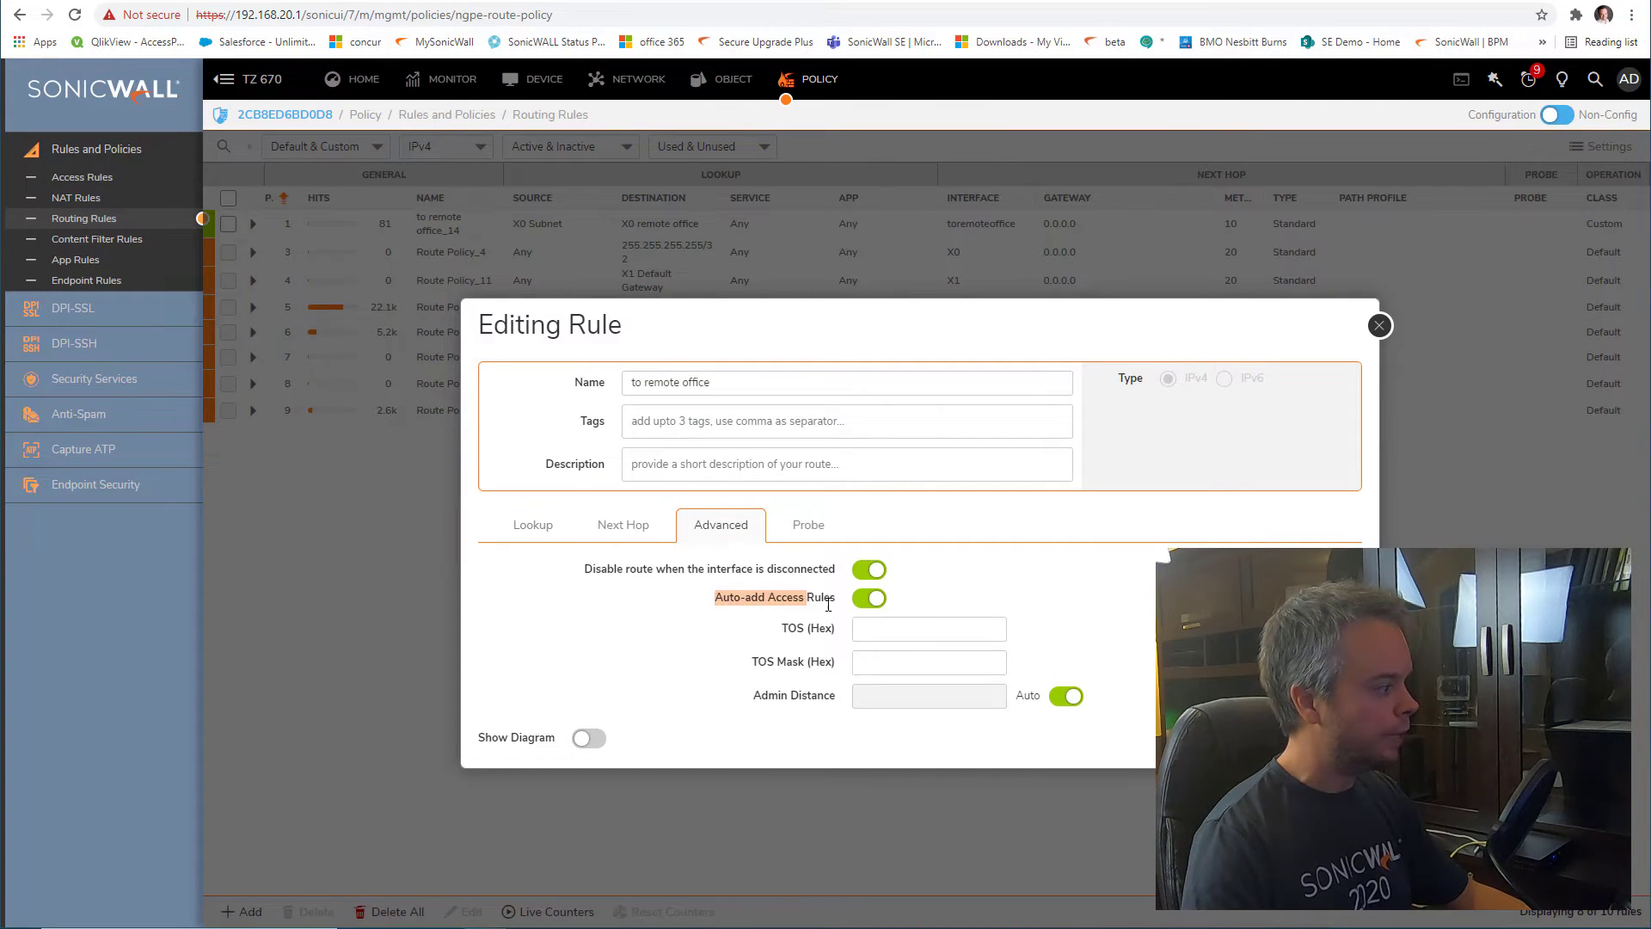
pyautogui.click(873, 602)
pyautogui.click(1331, 738)
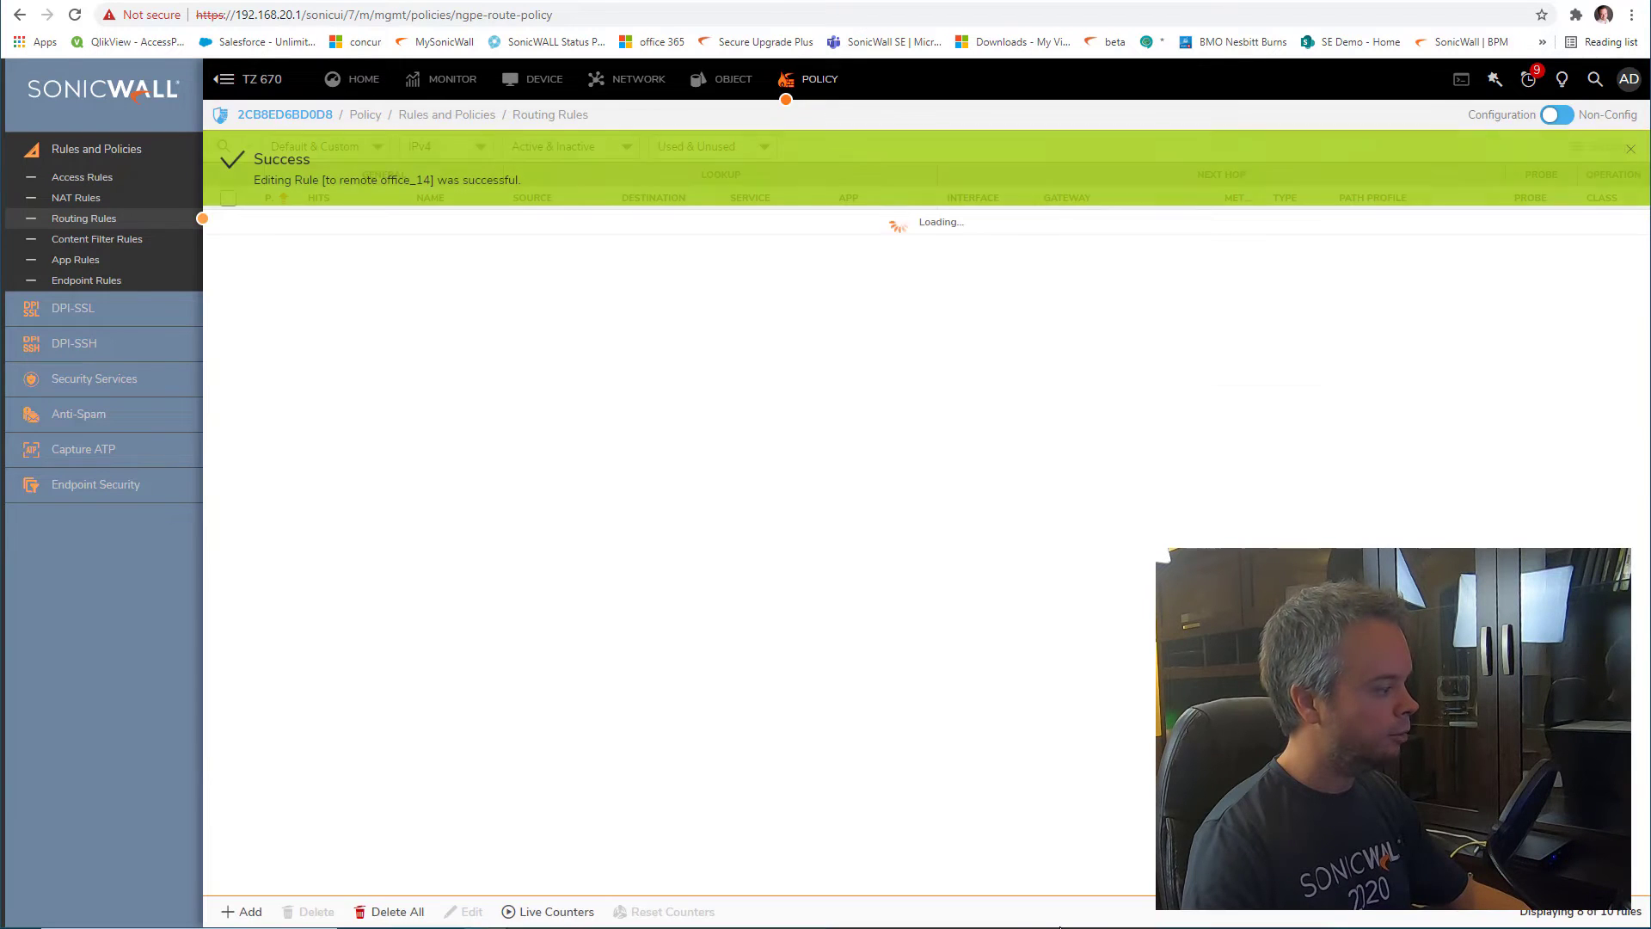
# Rerun the ping to 192.168.10.1 and stop it with Ctrl+C once it times out
pyautogui.click(782, 897)
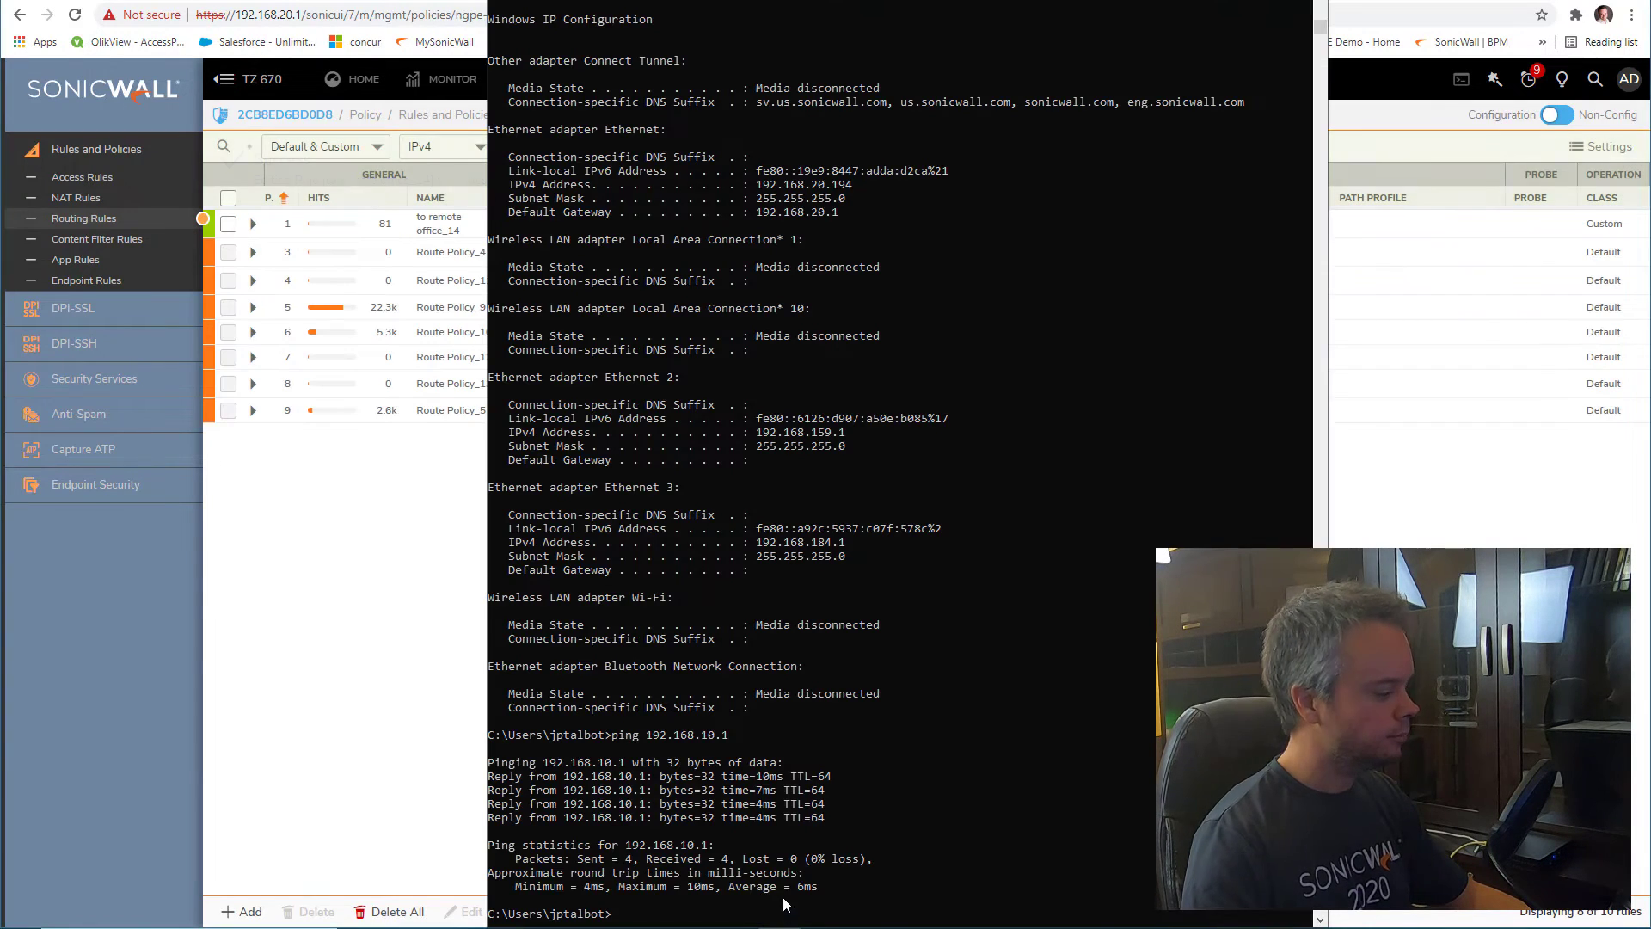
pyautogui.press('Up')
pyautogui.press('Return')
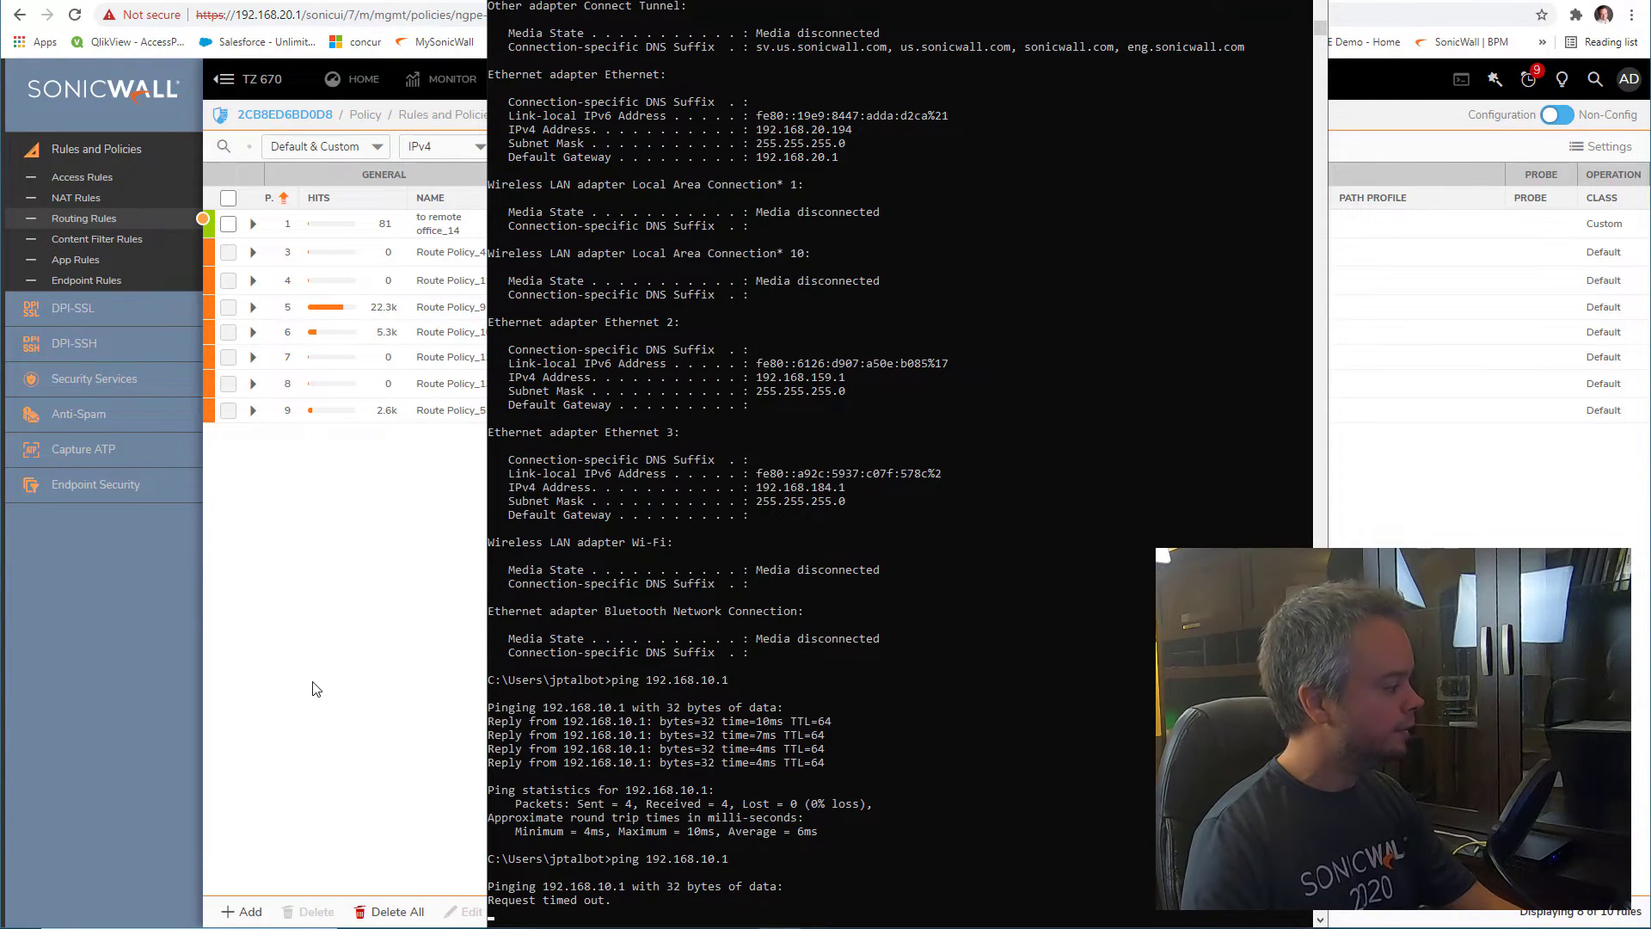
pyautogui.hotkey('ctrl', 'c')
# Add a TZ 670 LAN→VPN access rule allowing ICMP from Any to Any, saved as My Rule_147
pyautogui.click(300, 652)
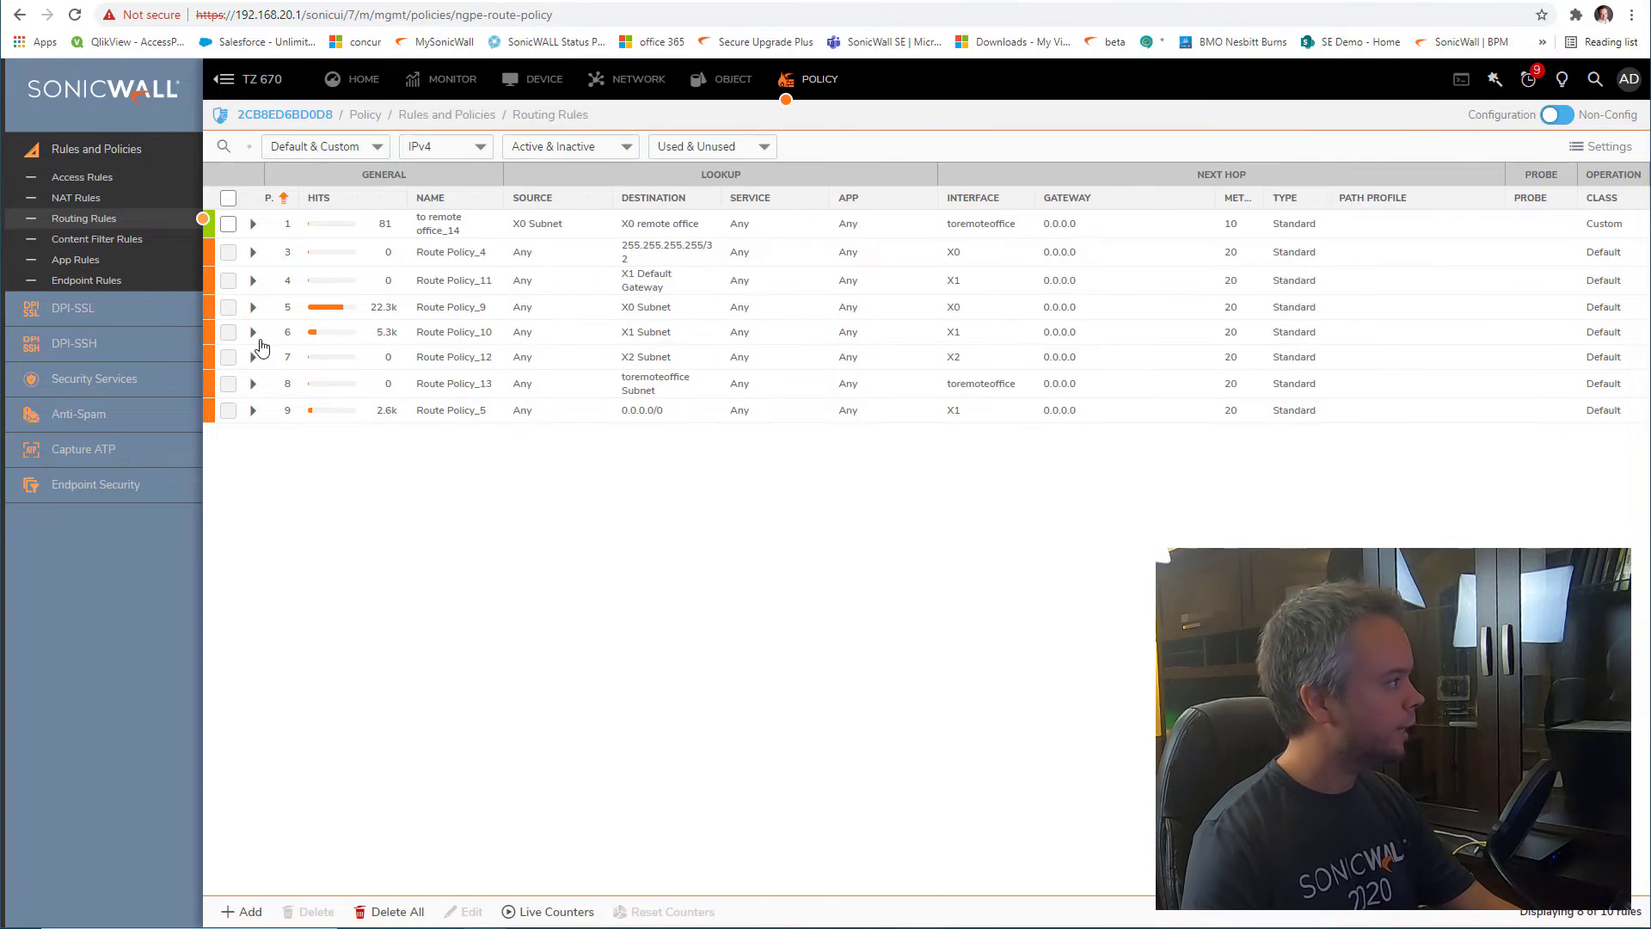
pyautogui.click(81, 177)
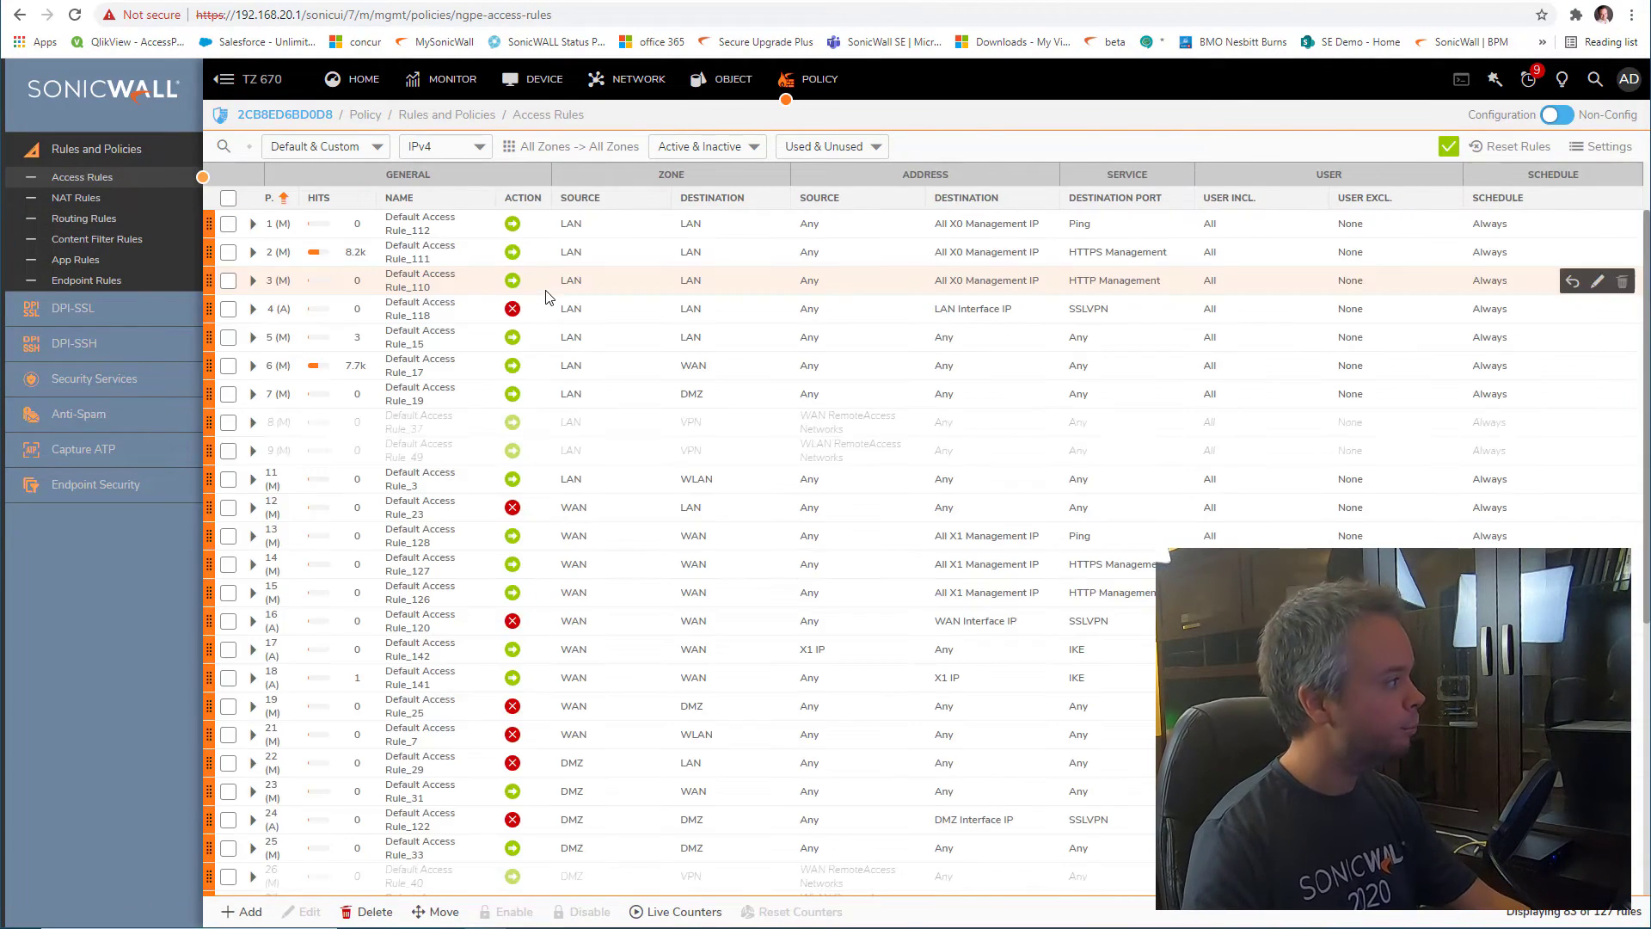
pyautogui.click(510, 148)
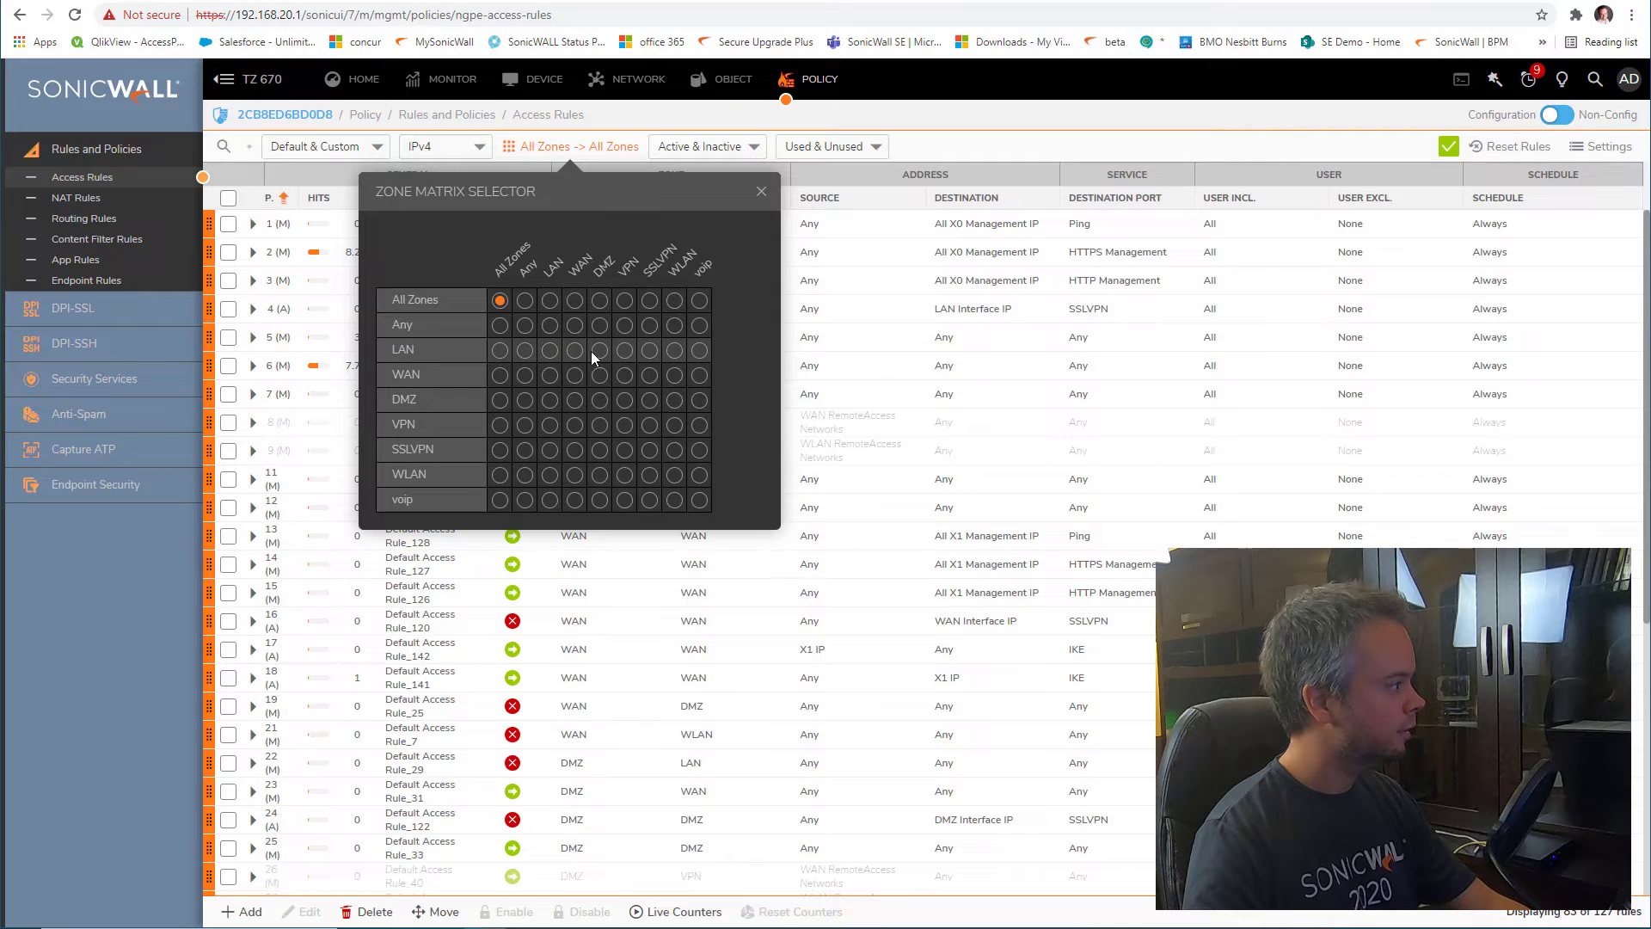
pyautogui.click(626, 351)
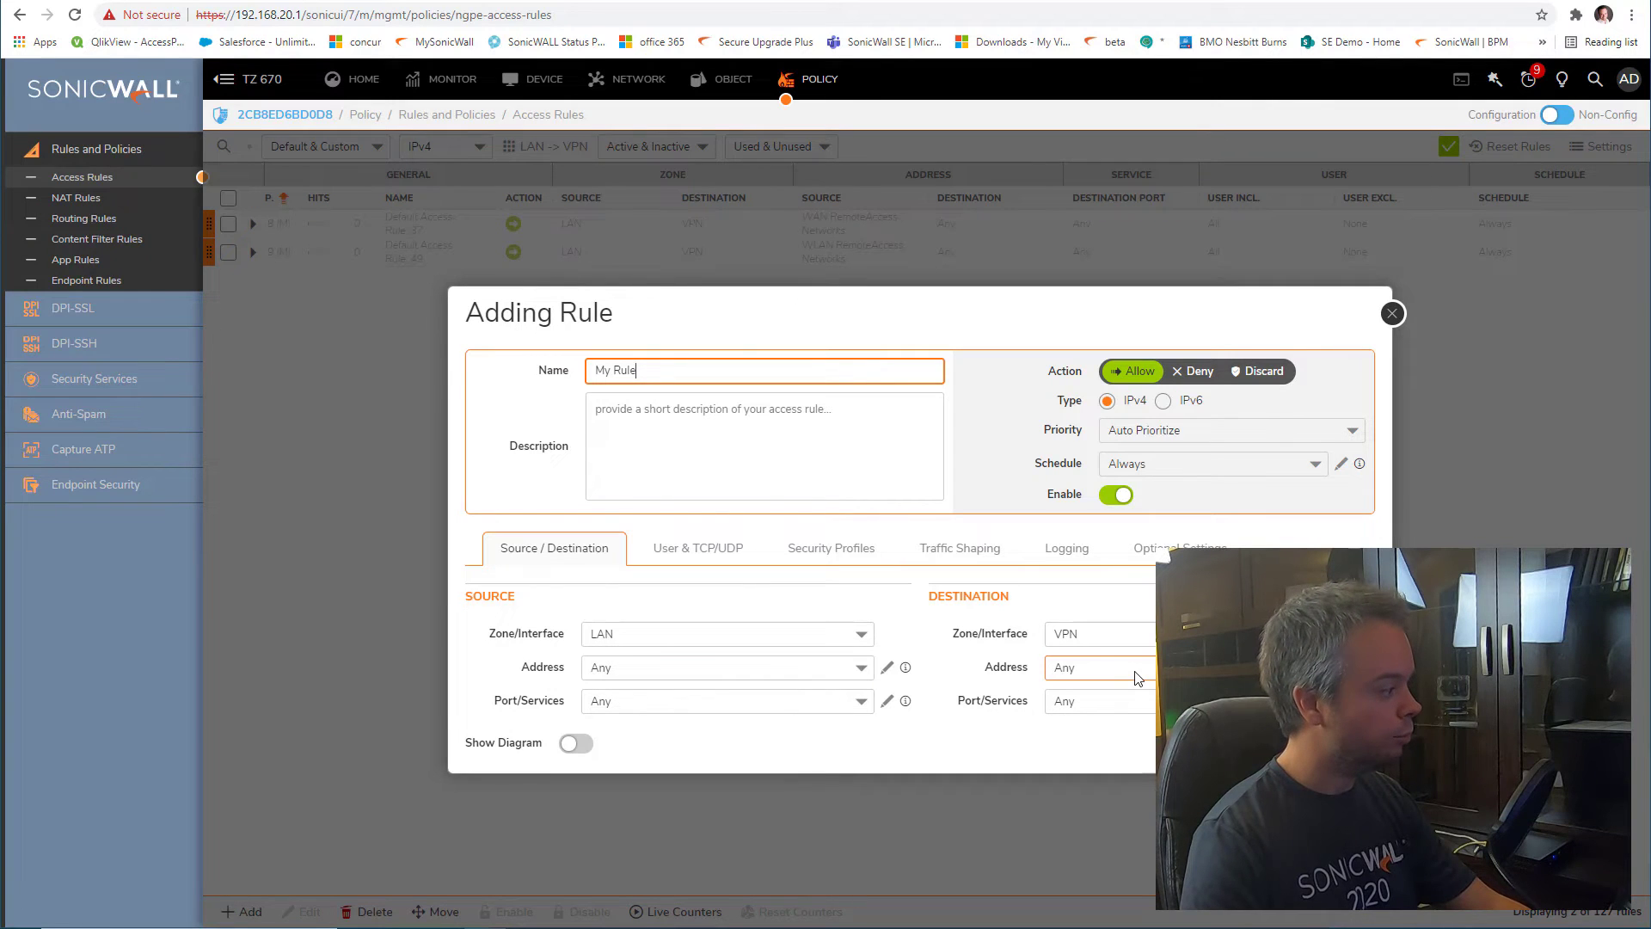
pyautogui.click(1109, 704)
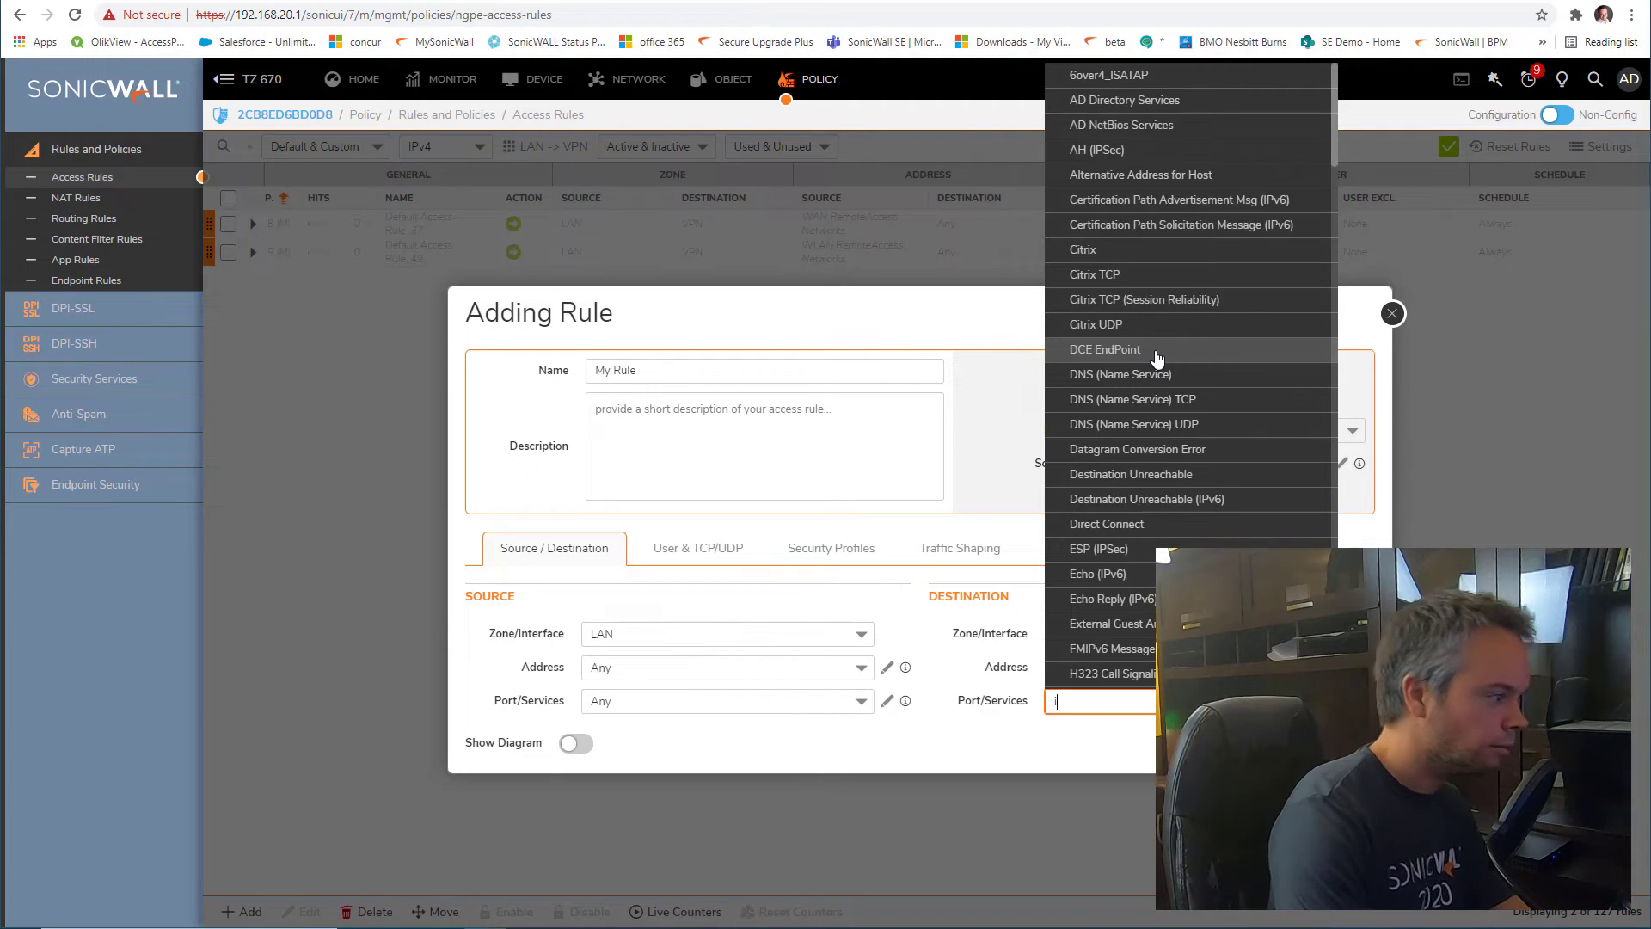
pyautogui.write('icm')
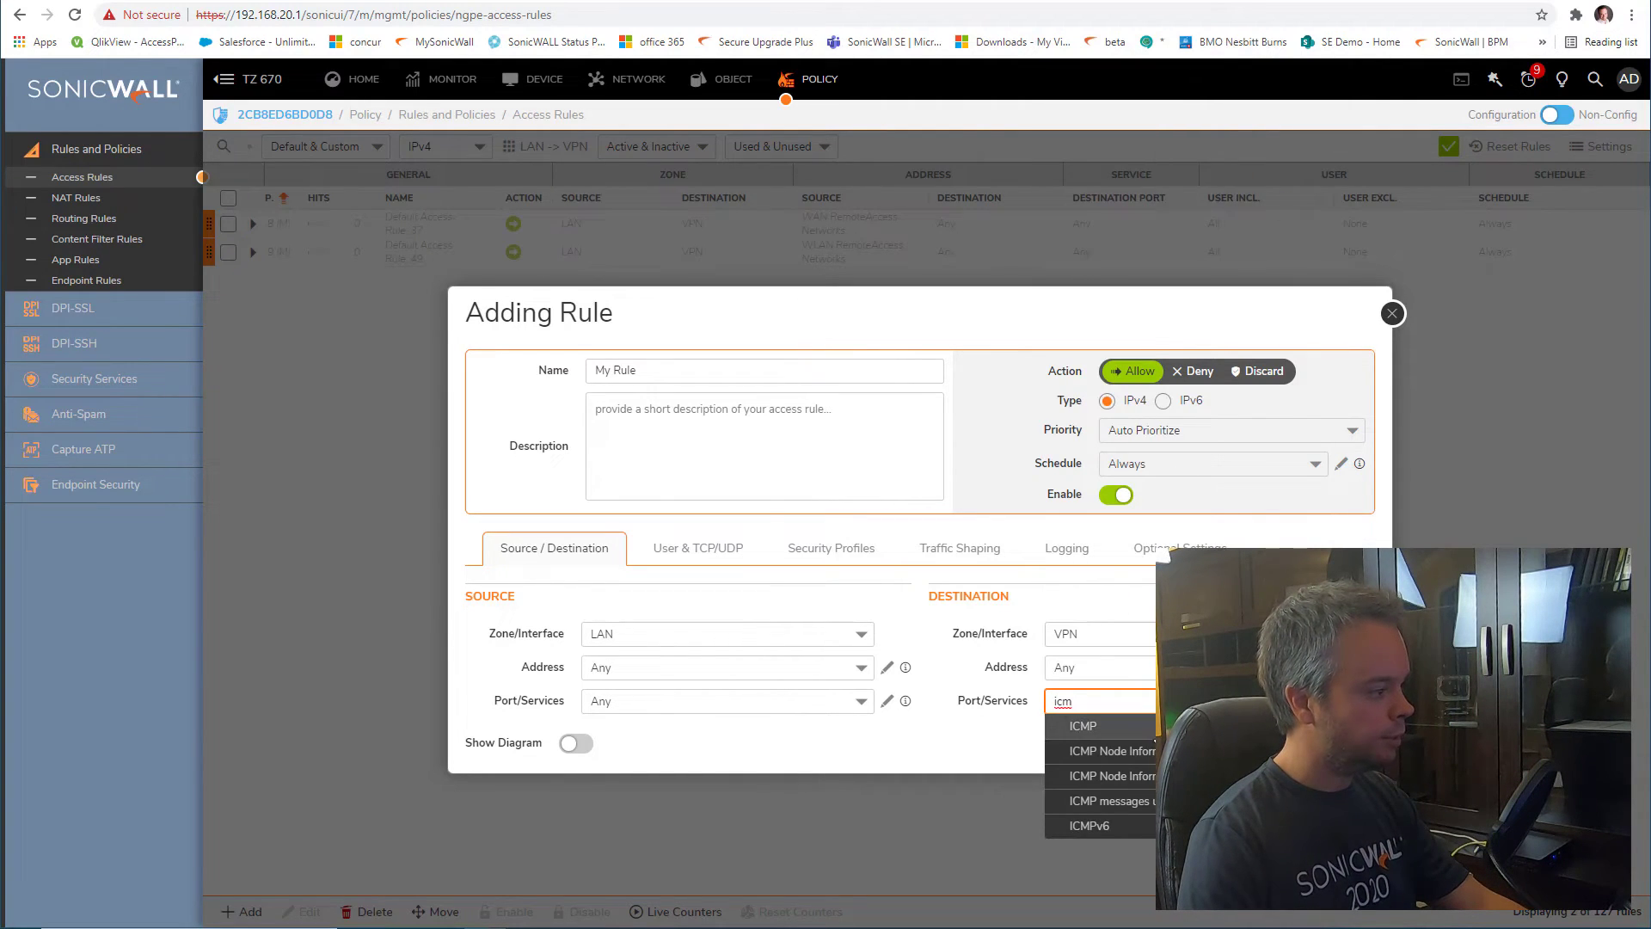
pyautogui.press('Return')
pyautogui.click(1347, 743)
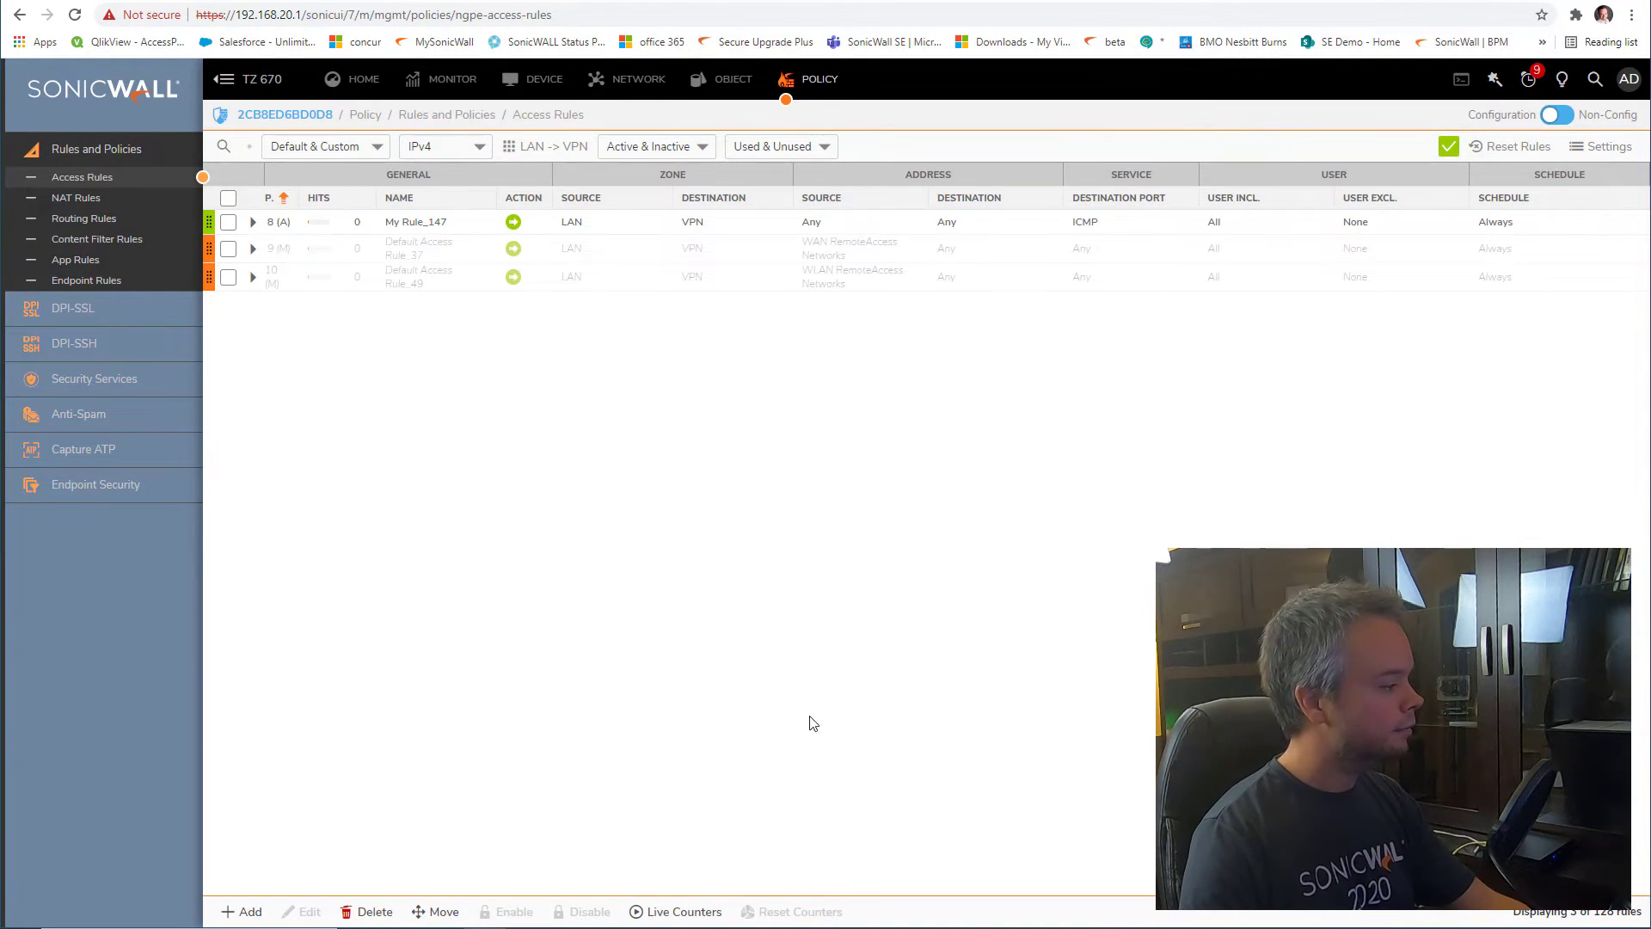
pyautogui.click(788, 927)
# Ping 192.168.10.1 successfully, then delete the manual rule My Rule_147
pyautogui.press('Up')
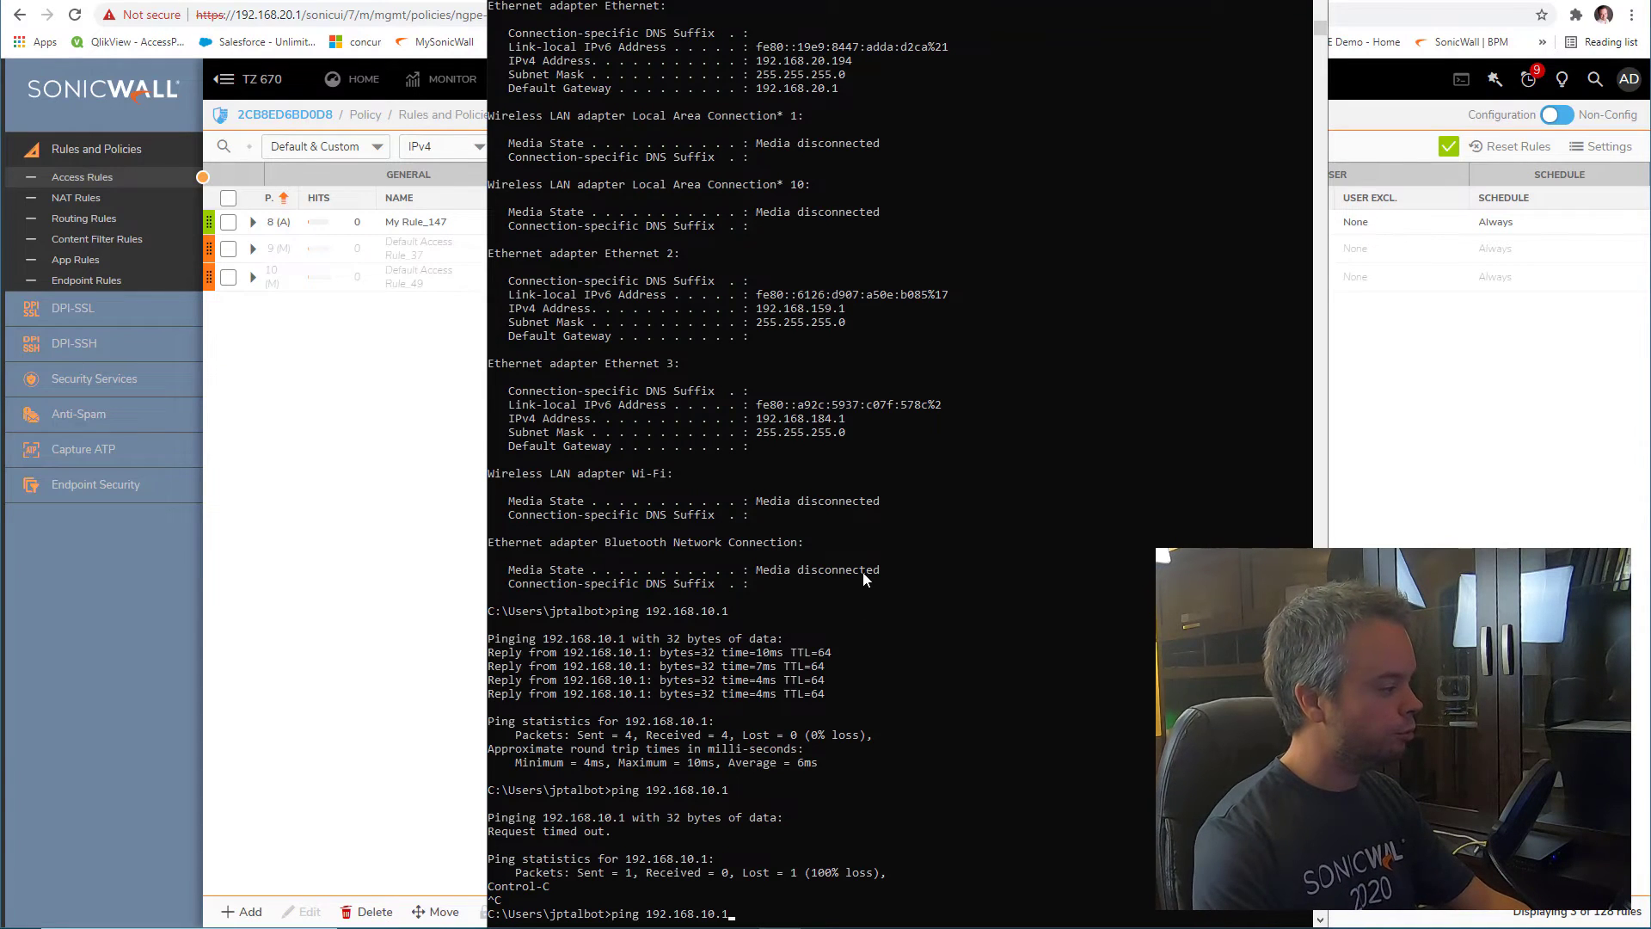
pyautogui.press('Return')
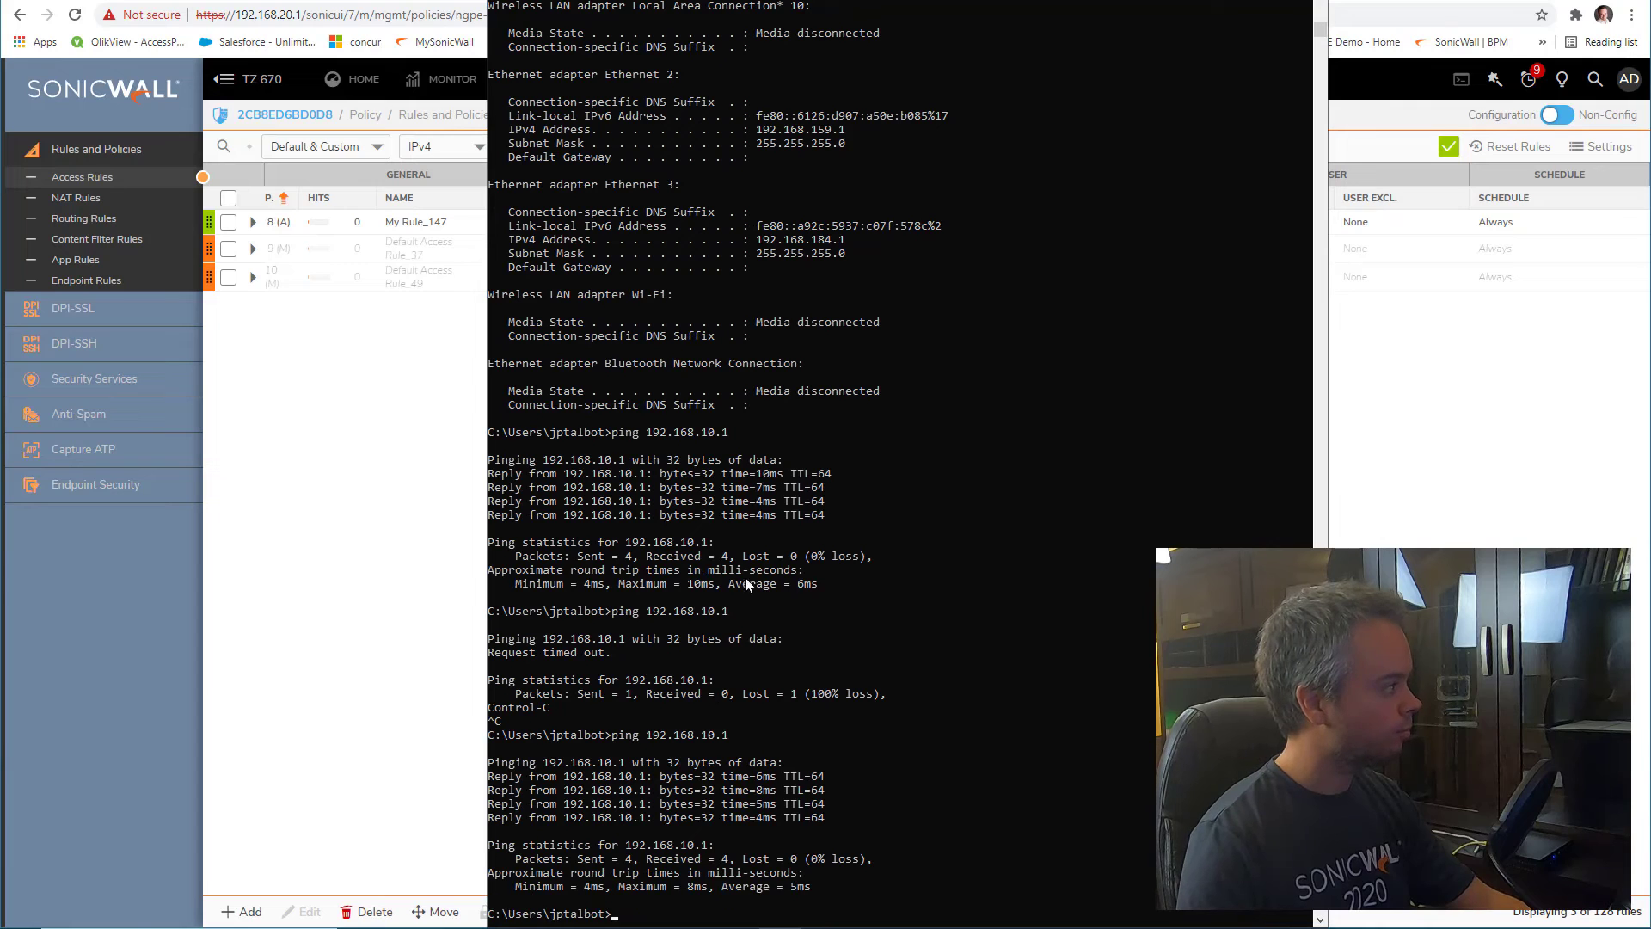
pyautogui.click(388, 430)
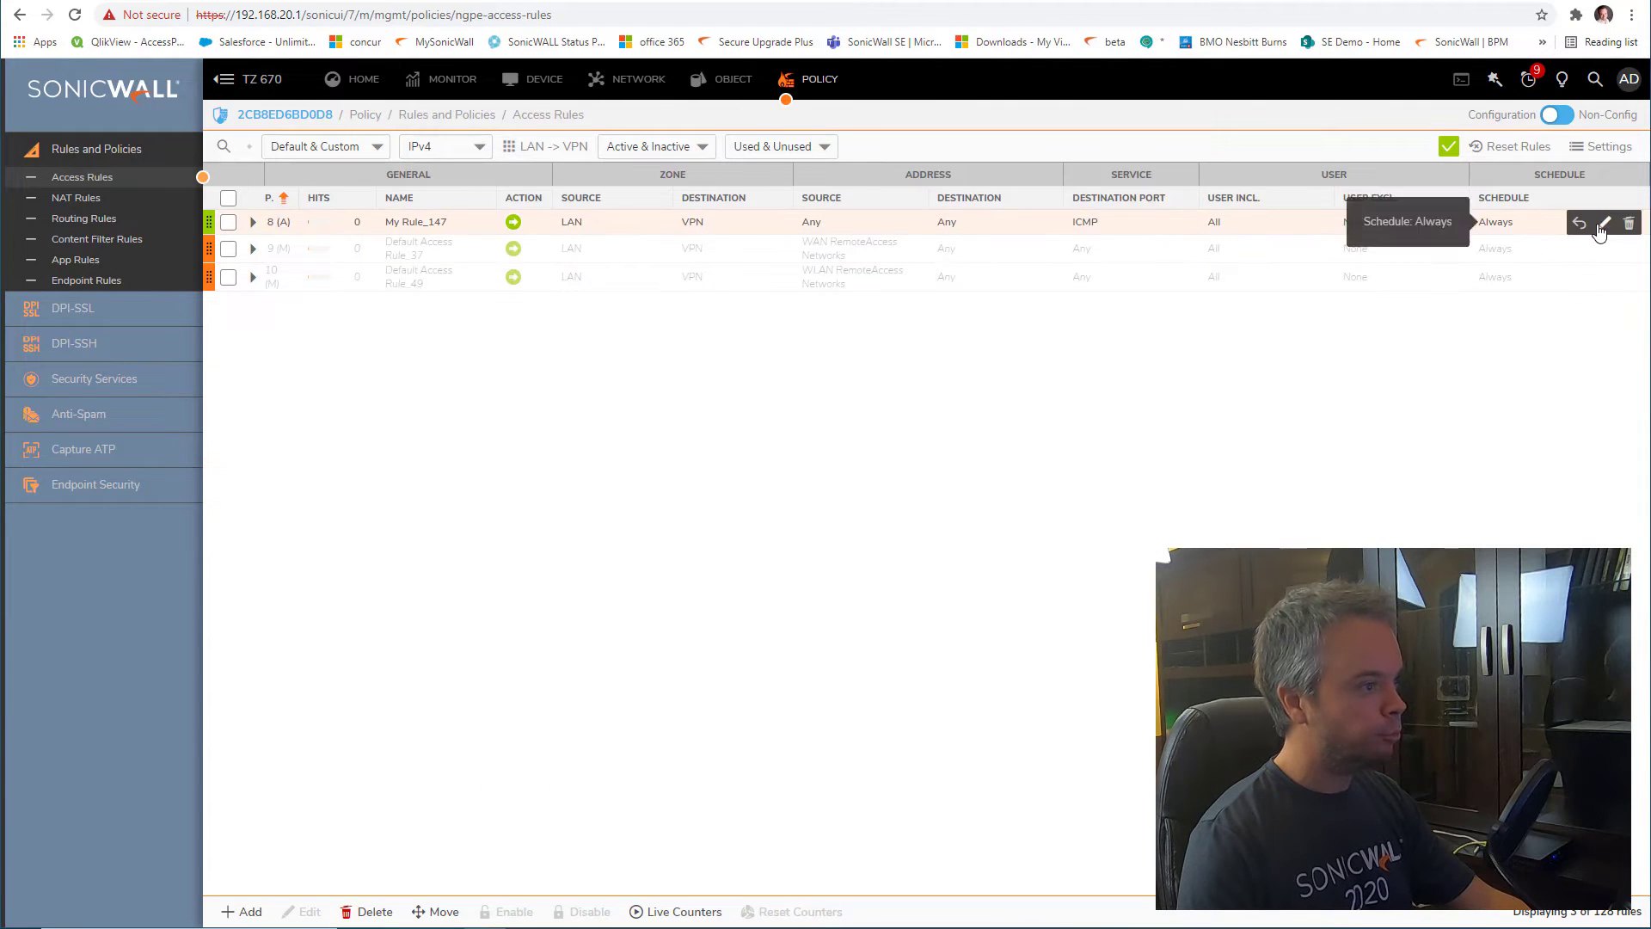
pyautogui.click(1610, 222)
pyautogui.click(988, 163)
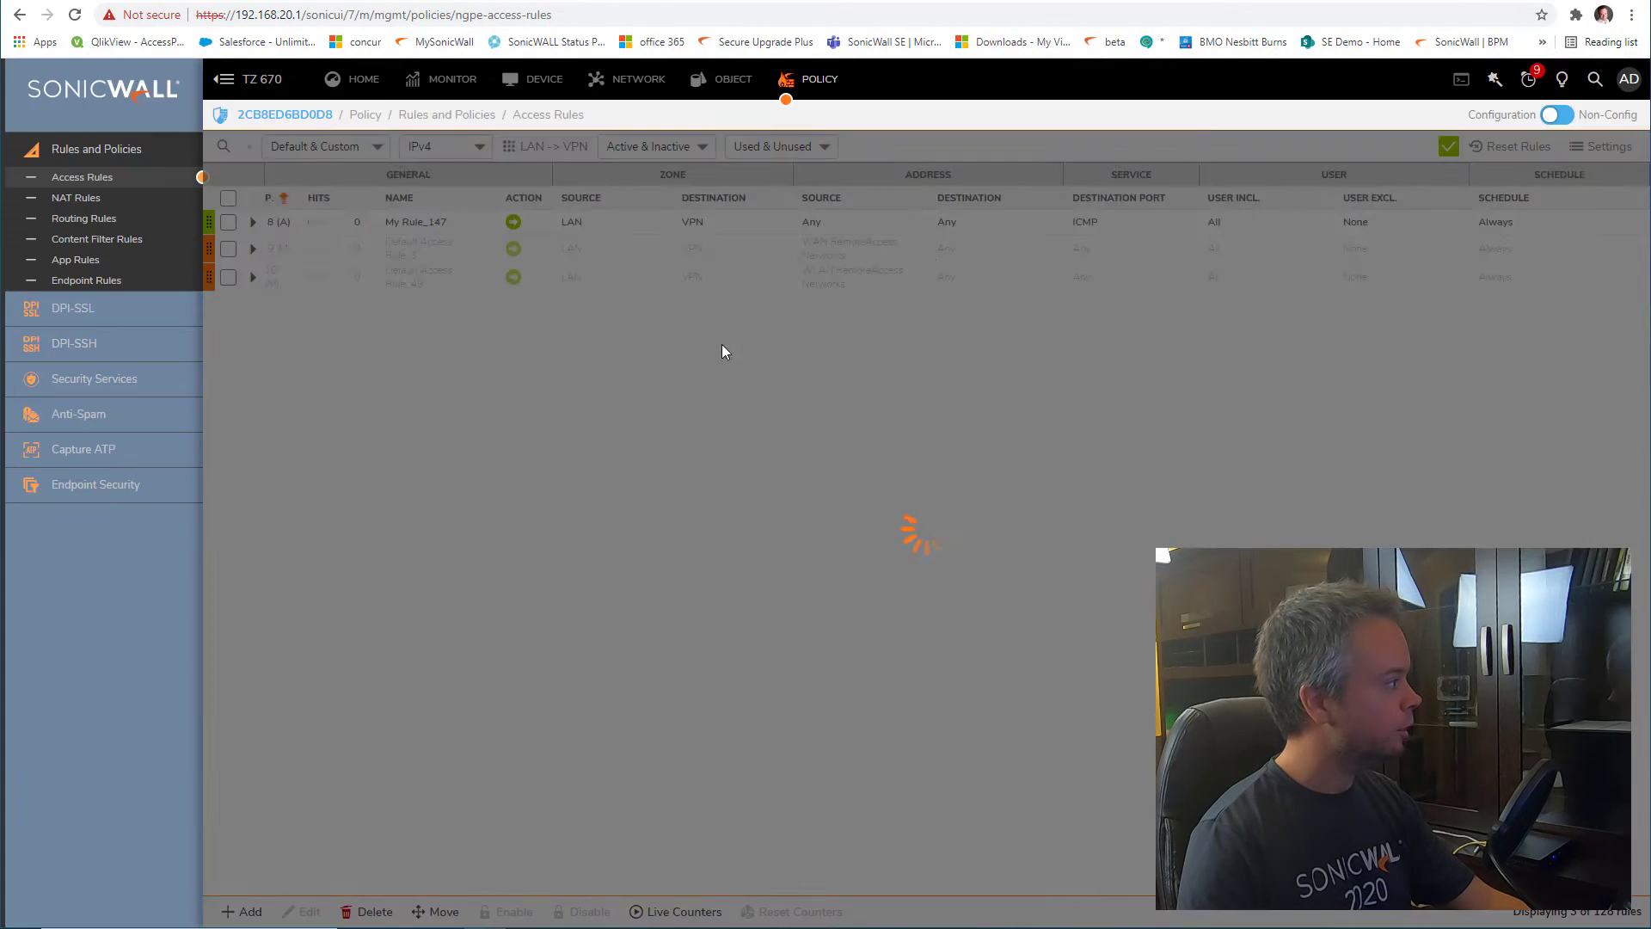
# Open the TZ 670's remote office route and view its Advanced settings
pyautogui.click(89, 220)
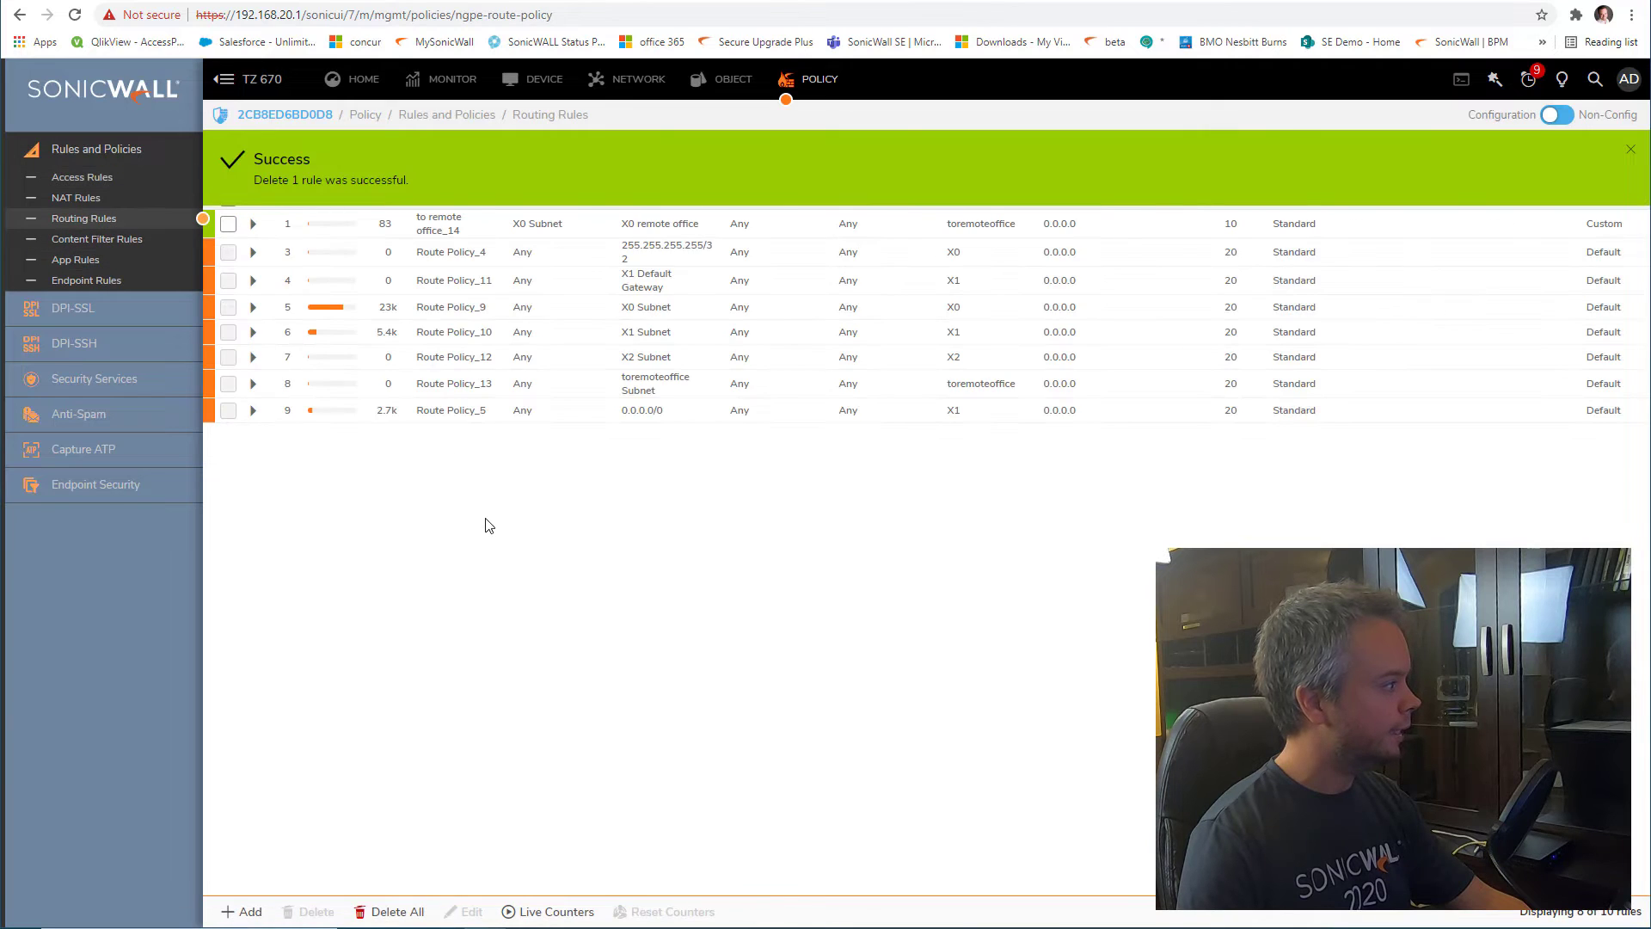
pyautogui.moveTo(1188, 235)
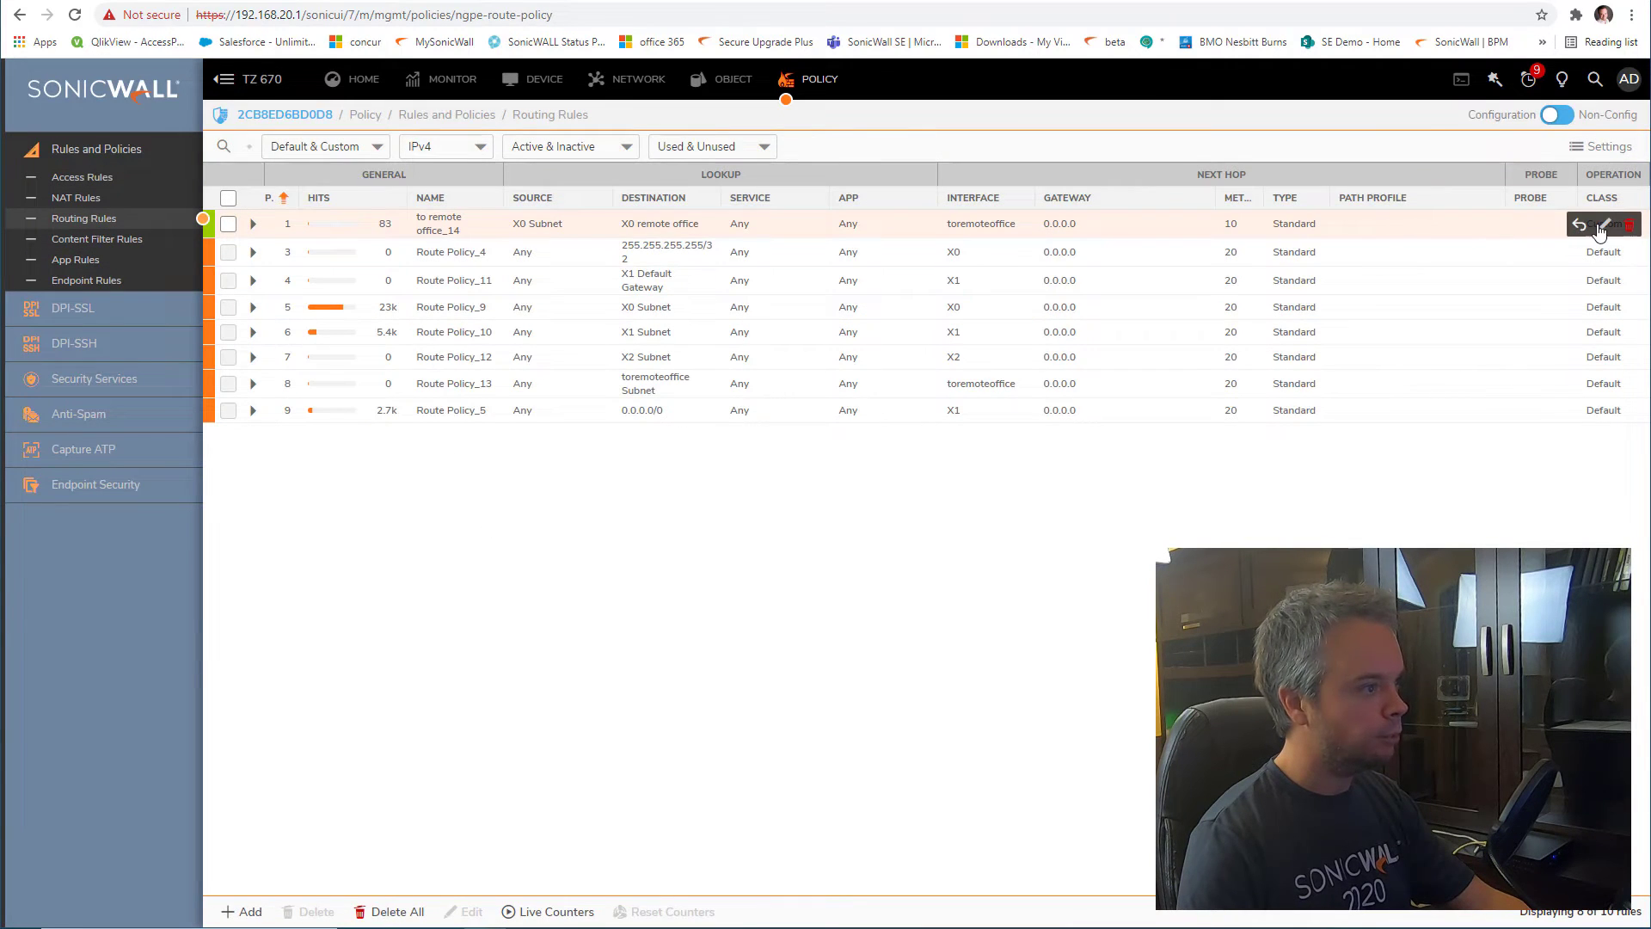
pyautogui.click(1602, 227)
pyautogui.click(746, 544)
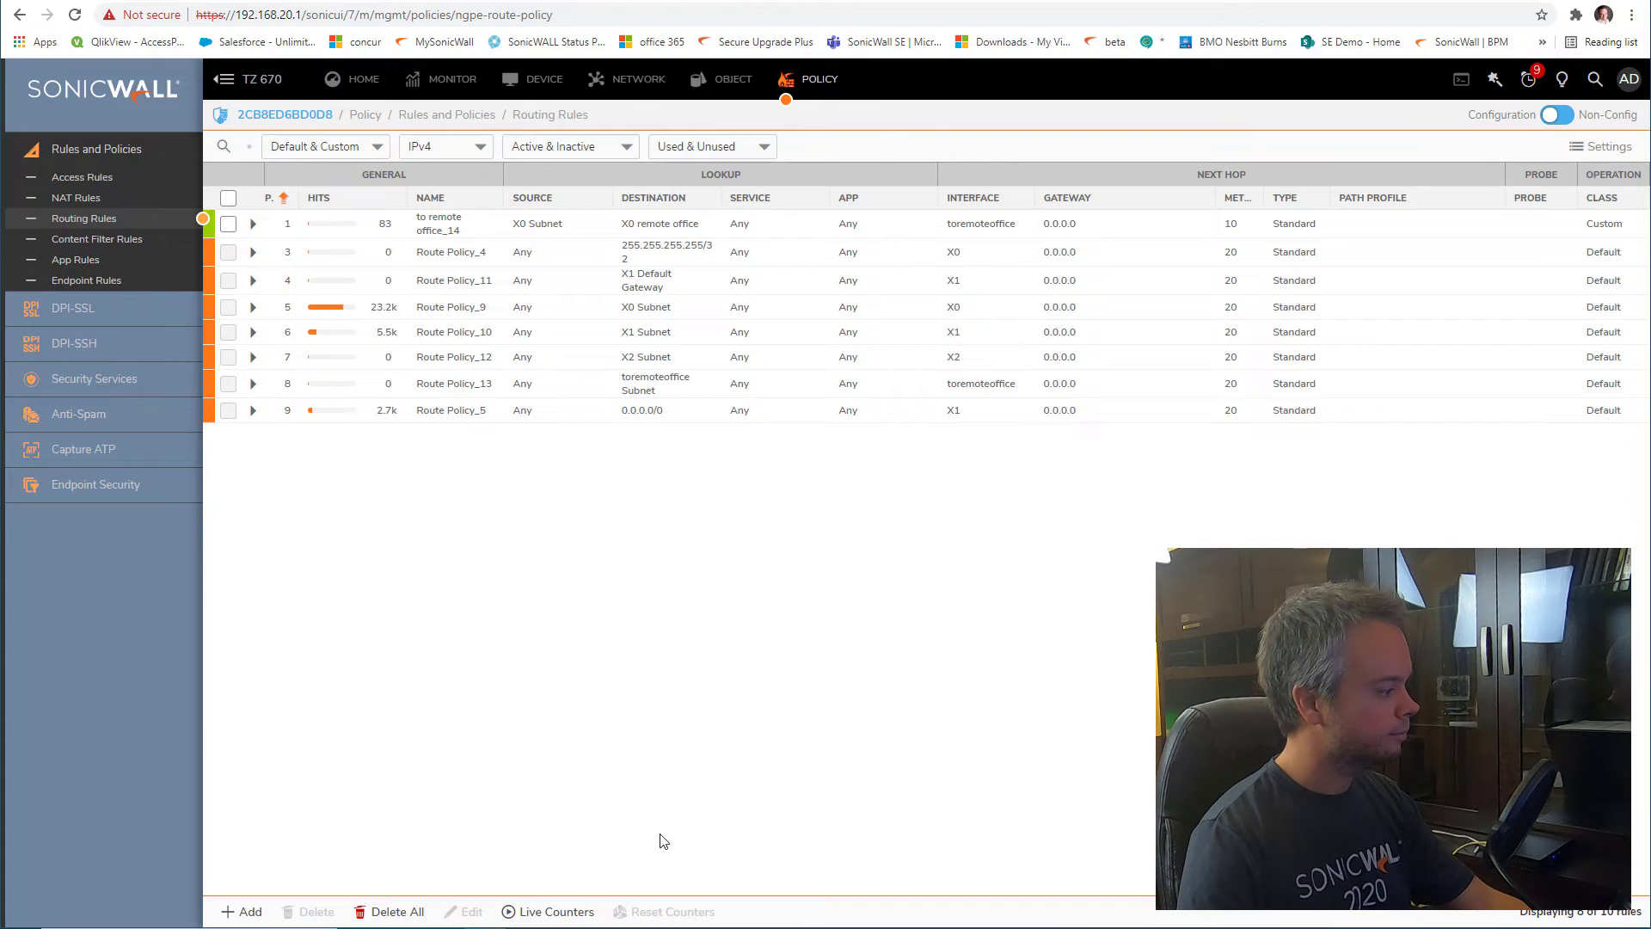
# Ping 192.168.10.1 again, getting 3 of 4 replies (25% loss), and return to routing rules
pyautogui.hotkey('alt', 'Tab')
pyautogui.press('Up')
pyautogui.press('Return')
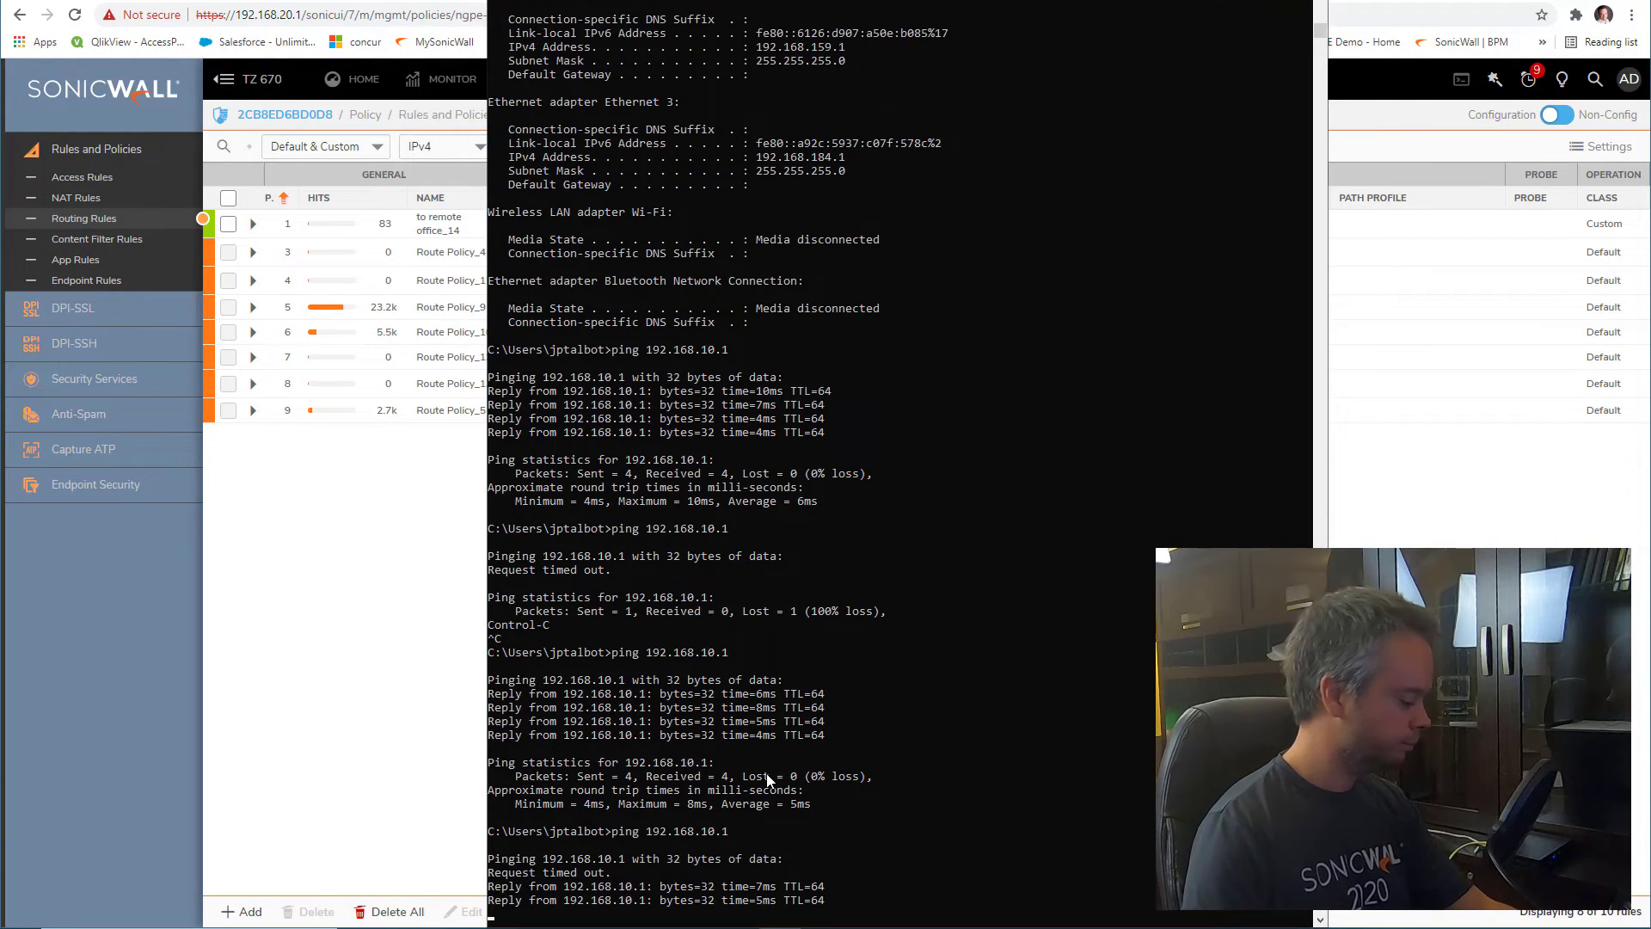
pyautogui.press('Return')
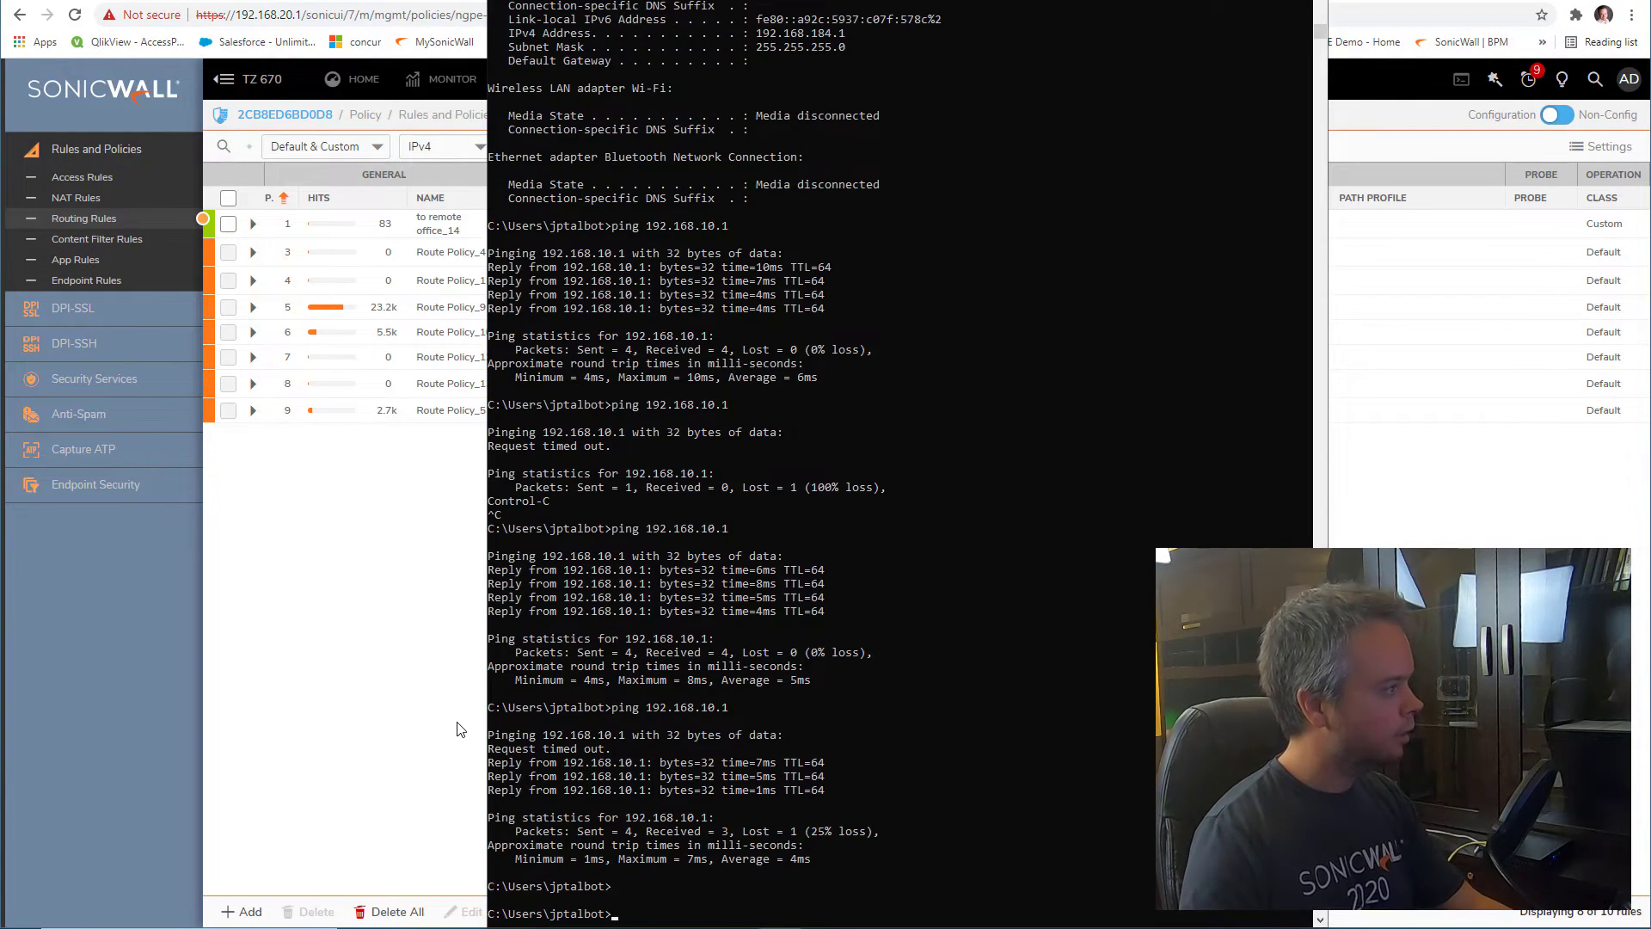
pyautogui.click(459, 730)
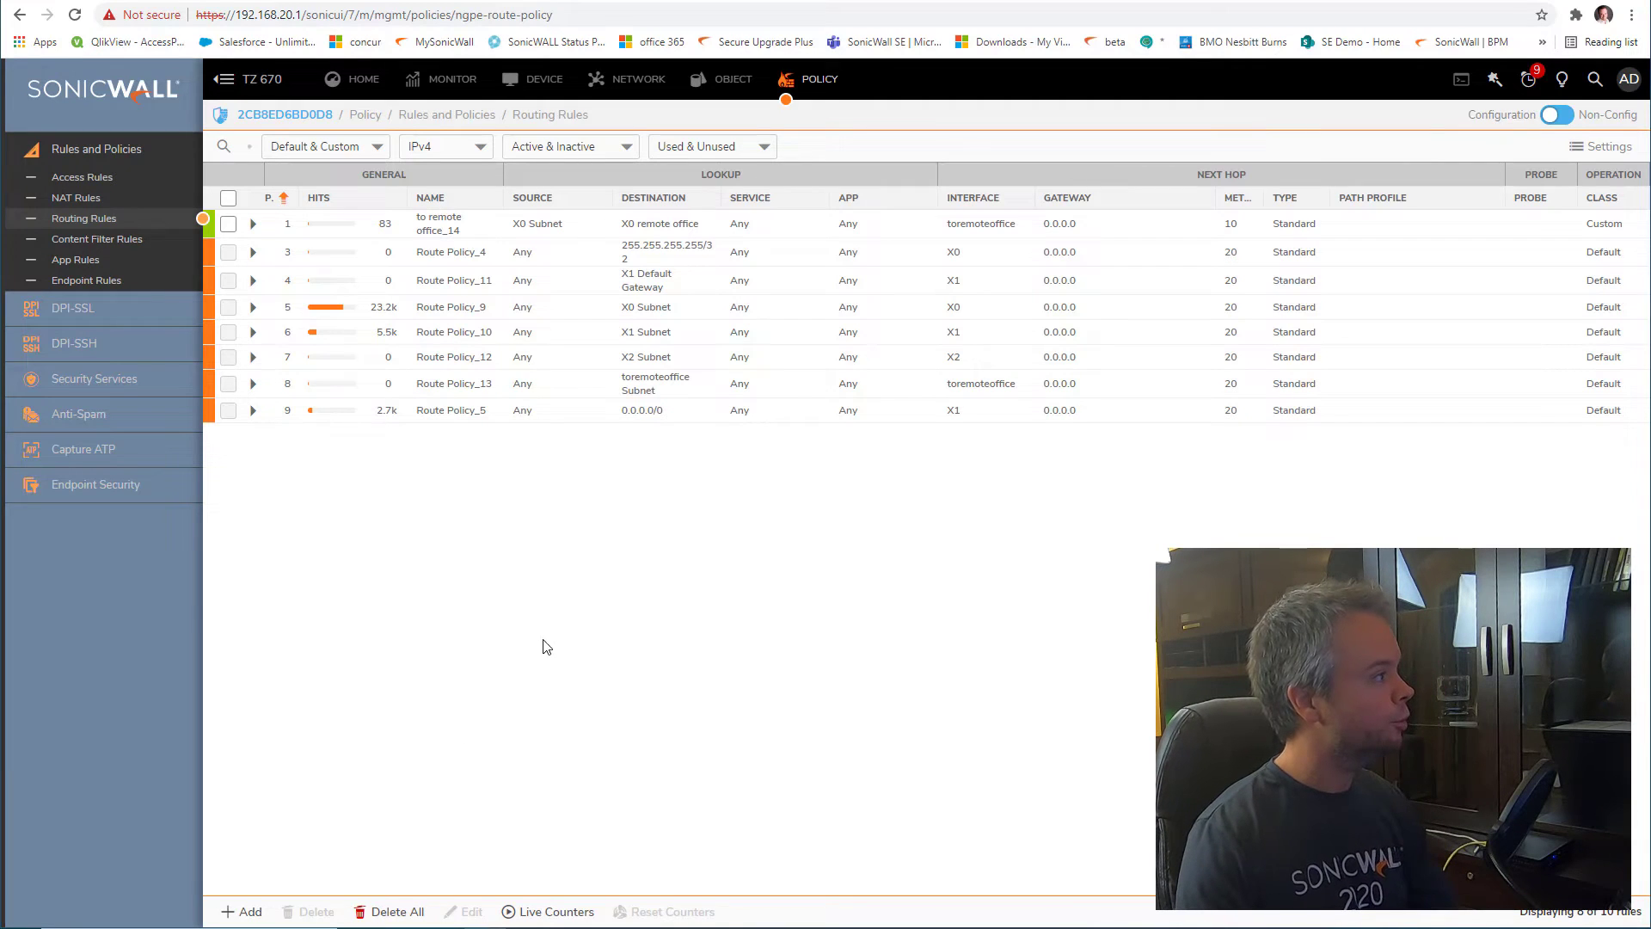
pyautogui.click(925, 1)
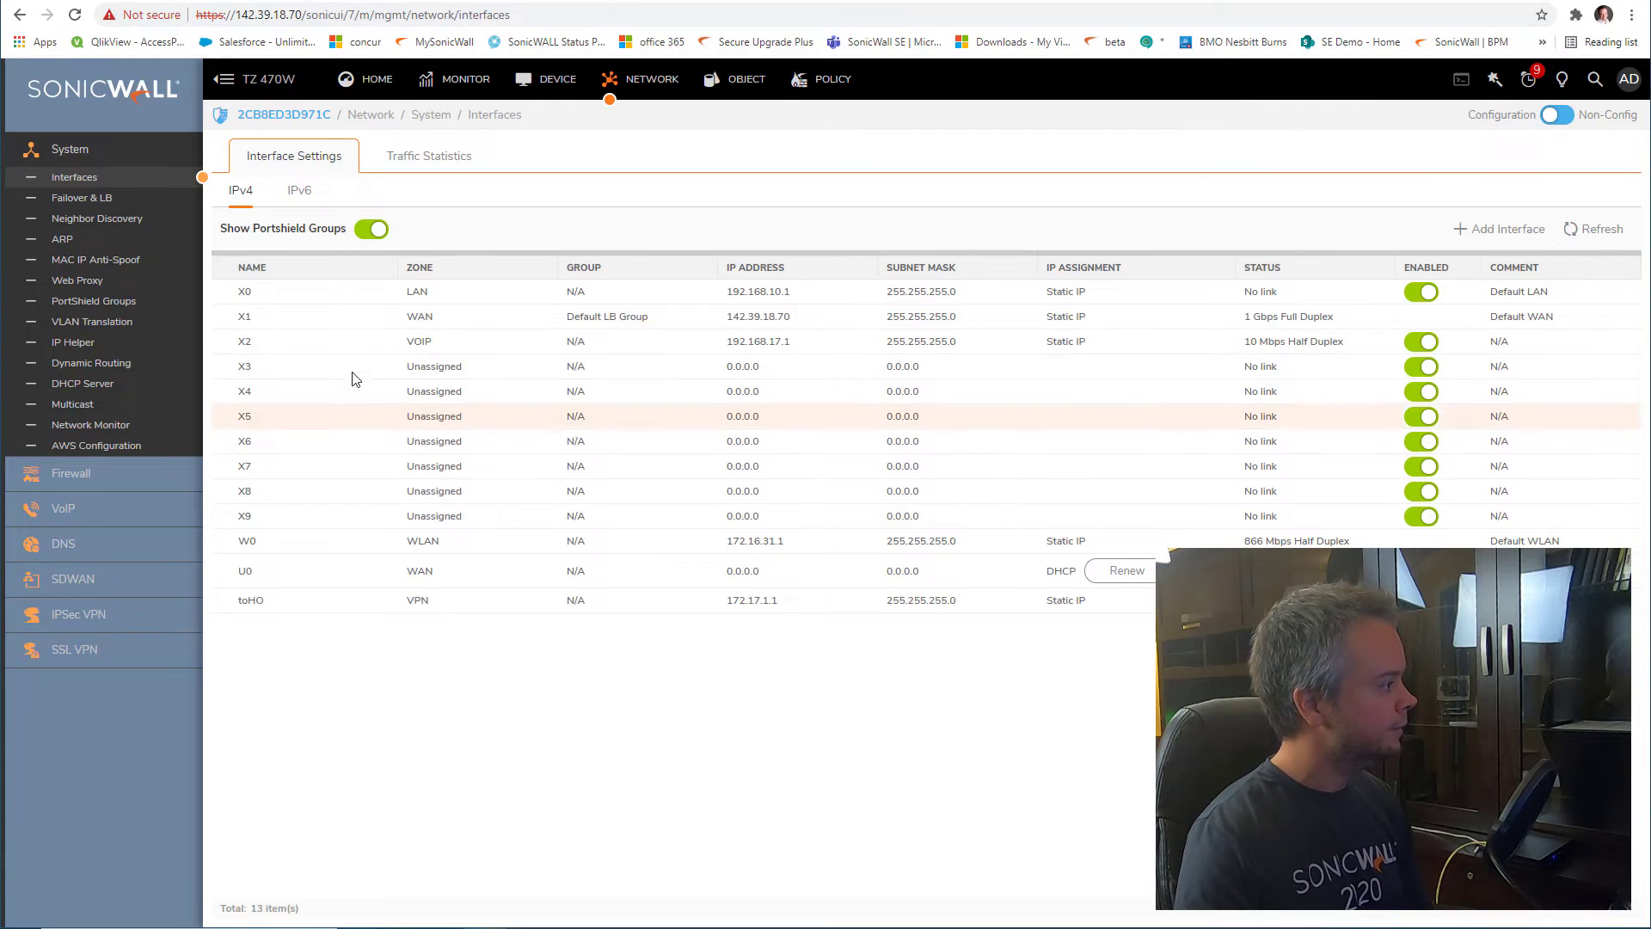
pyautogui.moveTo(438, 348); pyautogui.dragTo(406, 348)
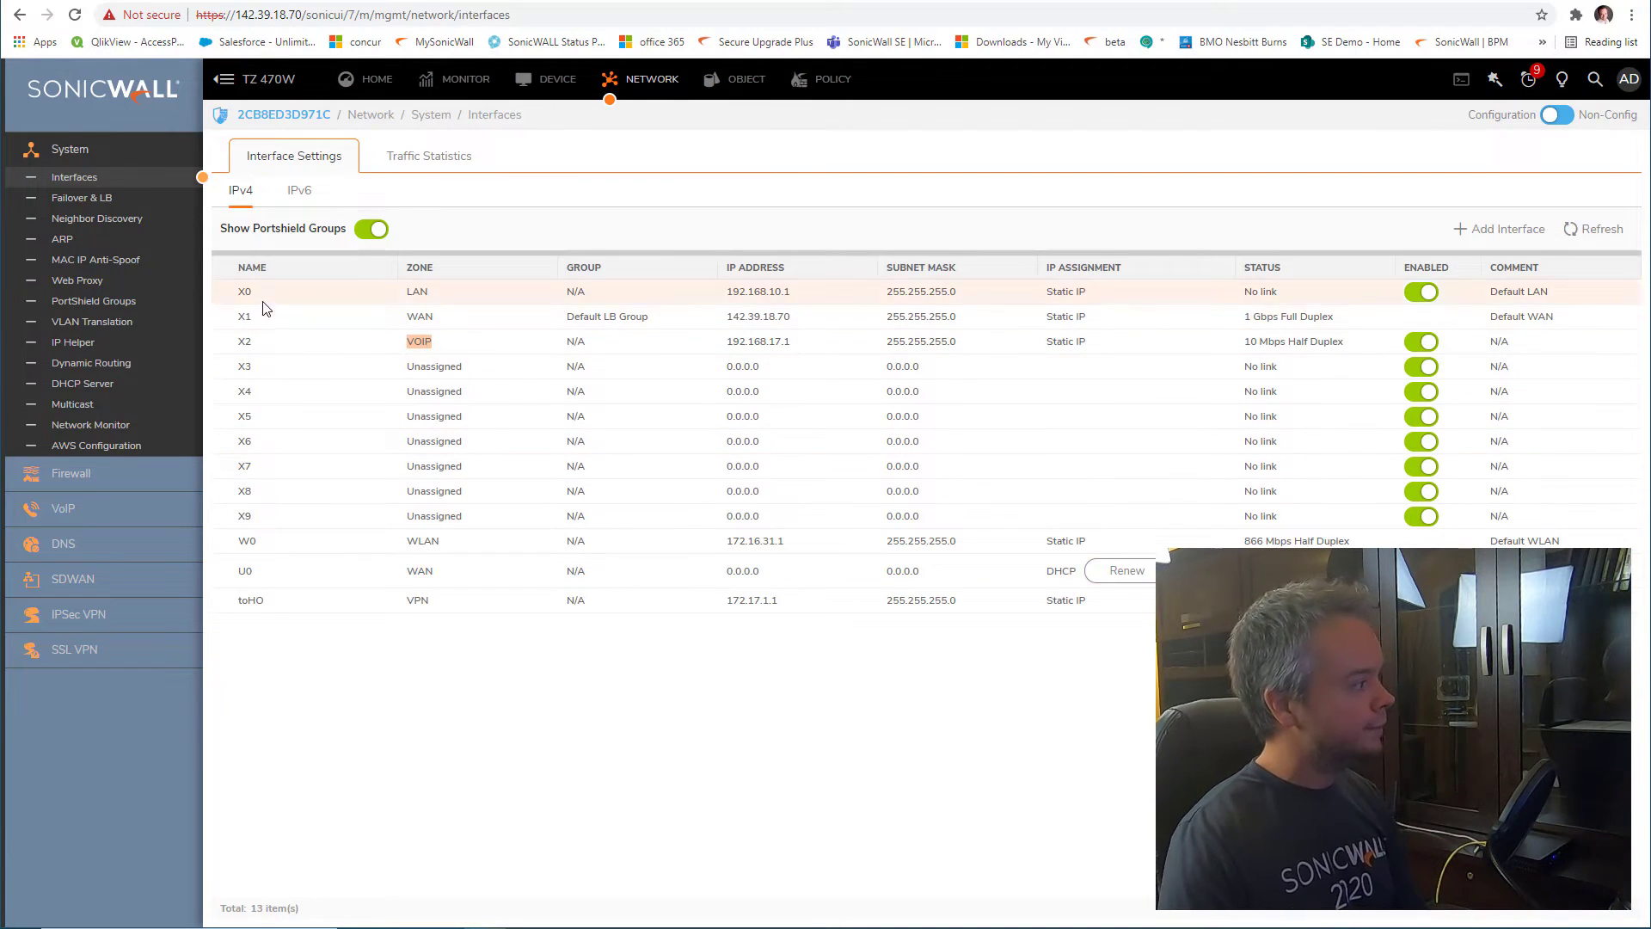
pyautogui.moveTo(439, 293)
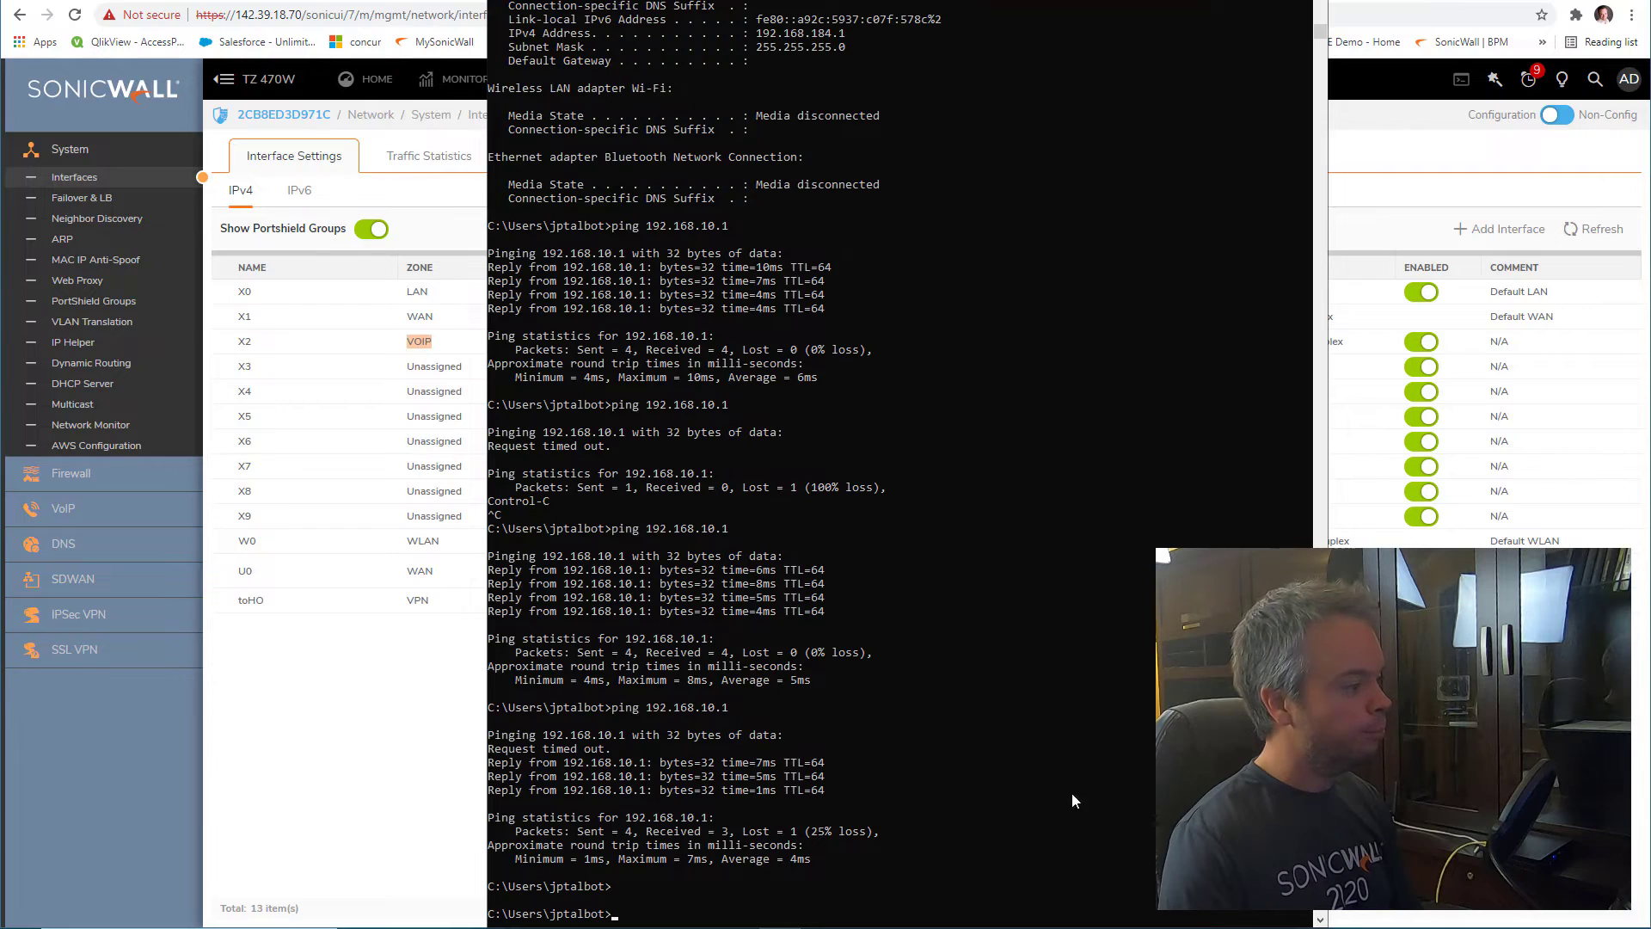
pyautogui.hotkey('alt', 'Tab')
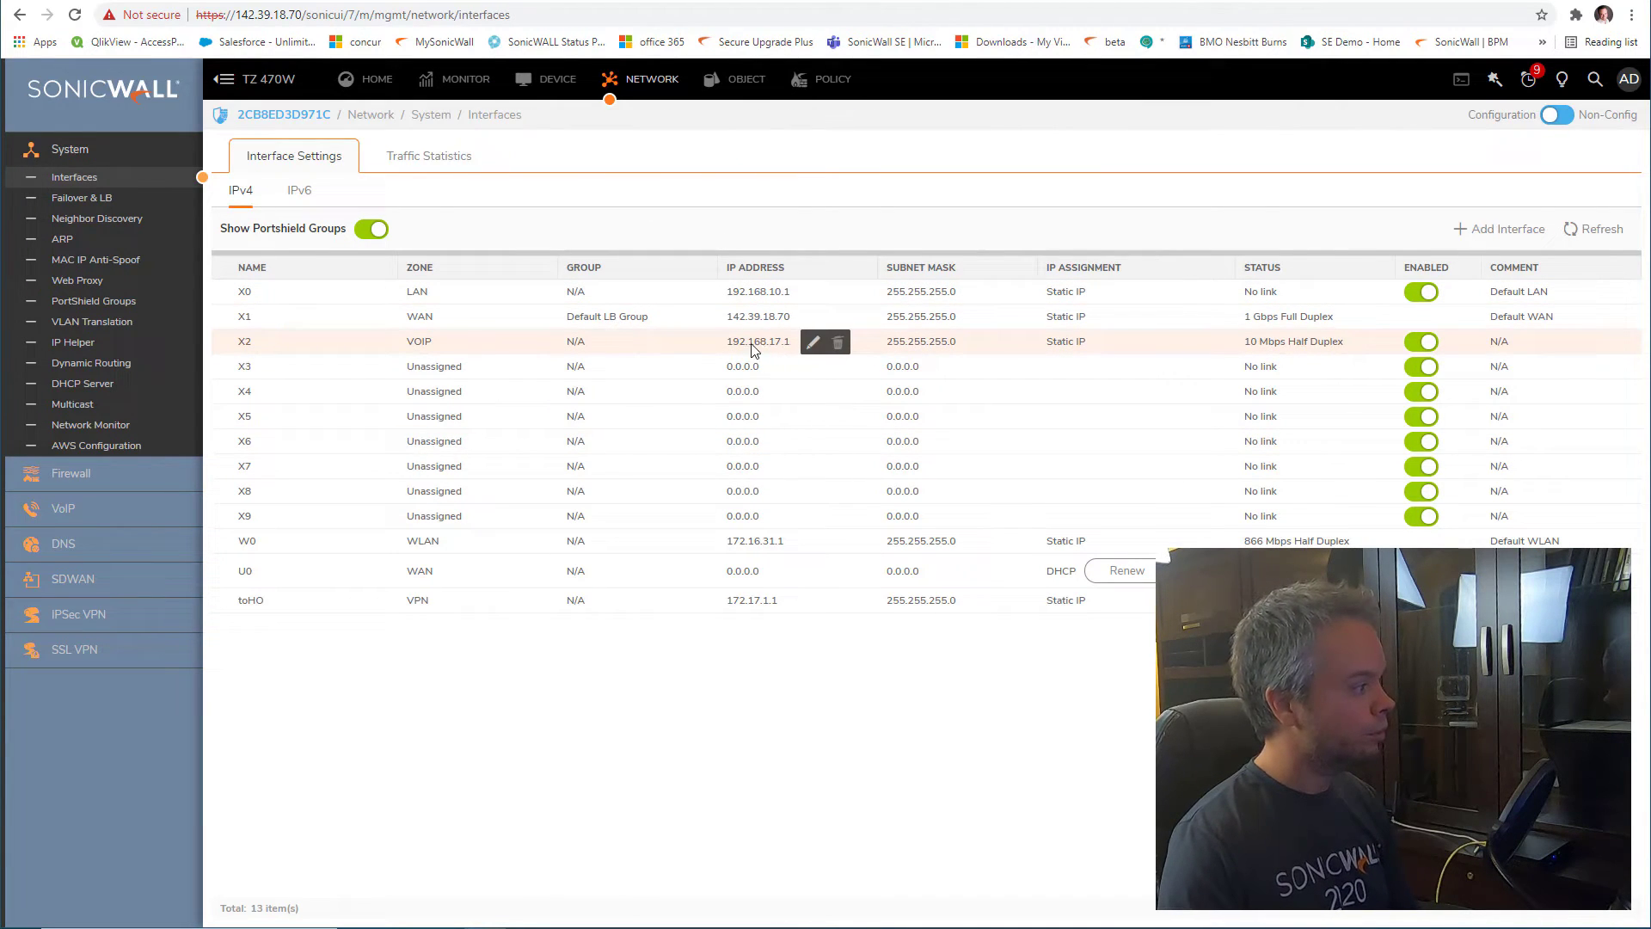
pyautogui.moveTo(722, 344); pyautogui.dragTo(794, 344)
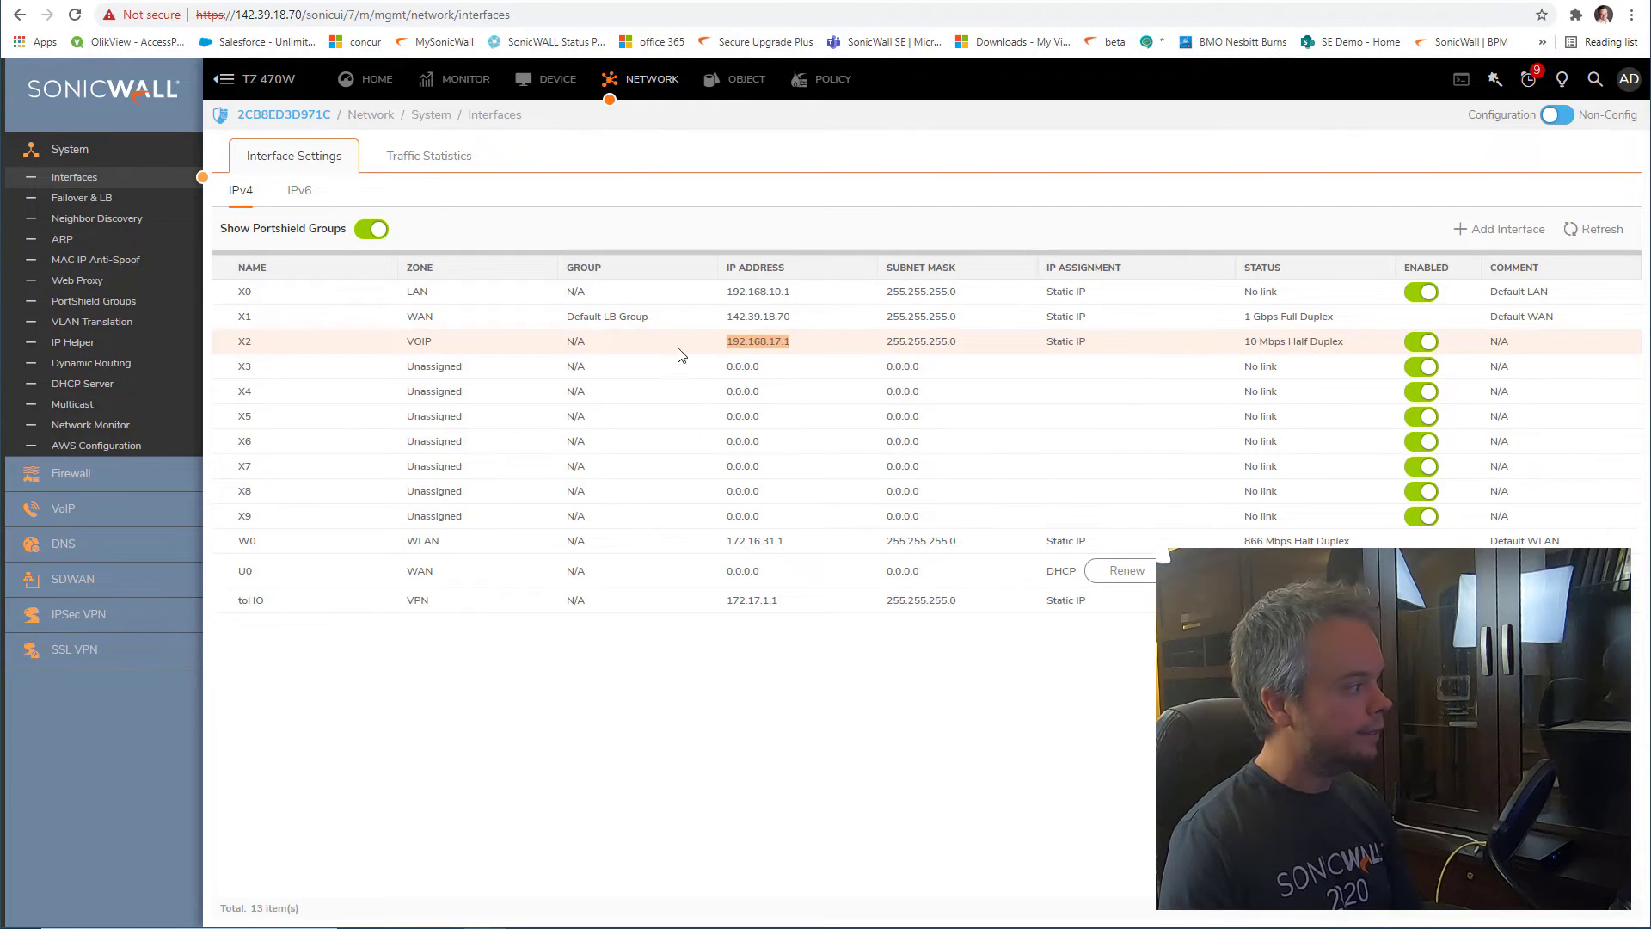
pyautogui.moveTo(742, 350)
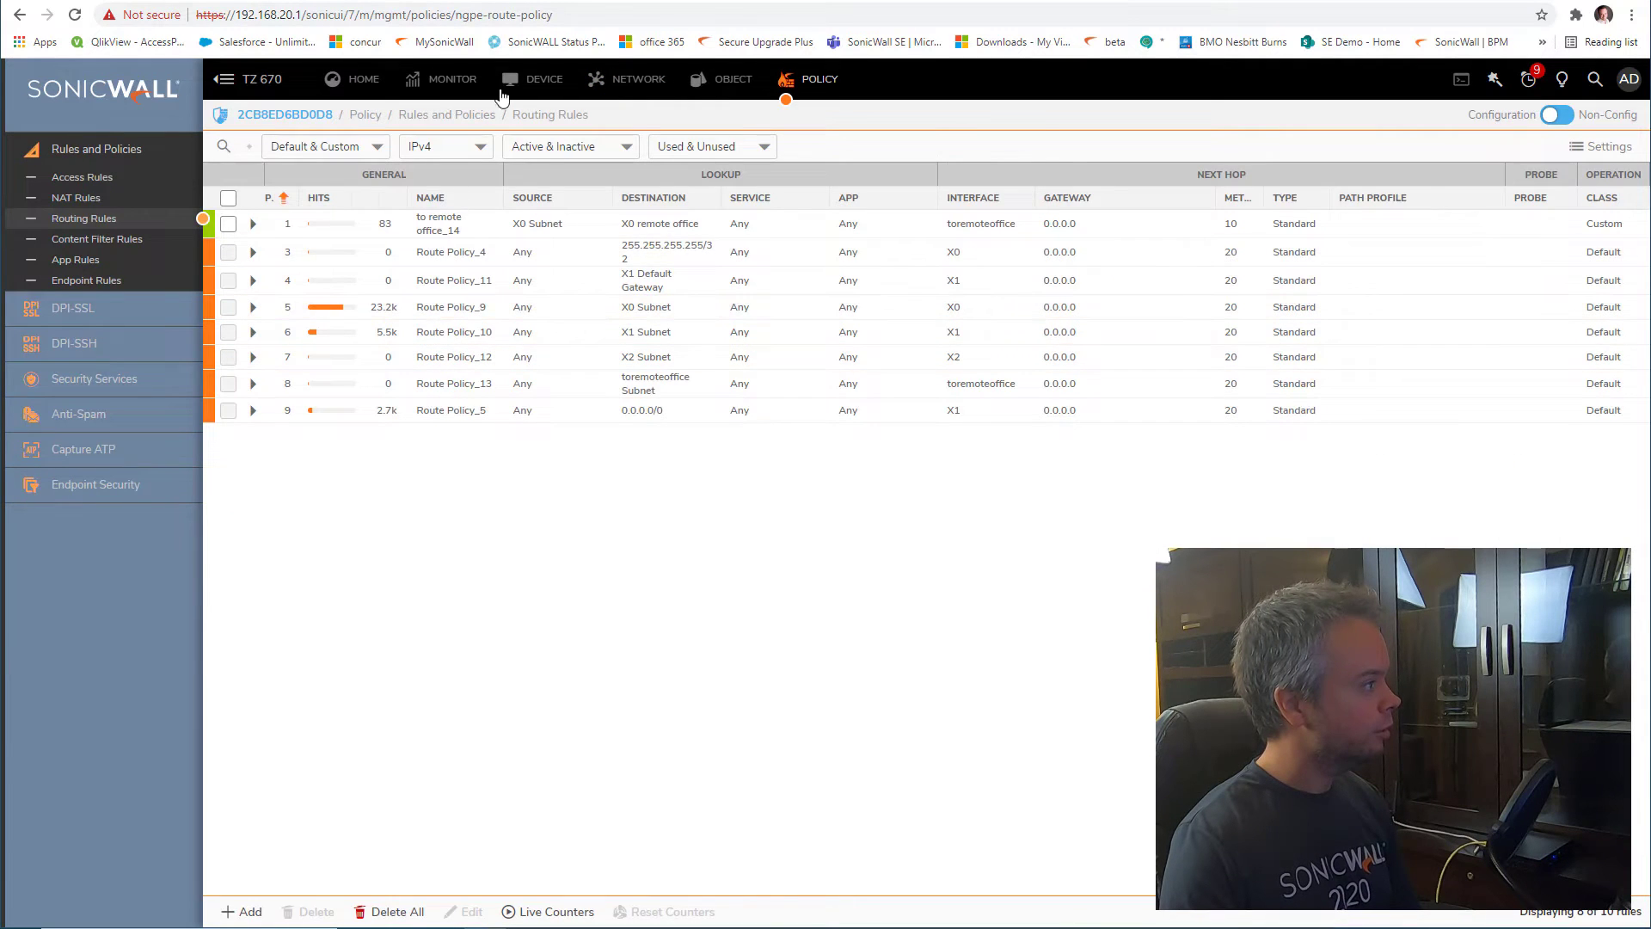
# Review the TZ 670 interface list, highlighting X2's voip zone and its 10.7.254.2 address
pyautogui.click(637, 79)
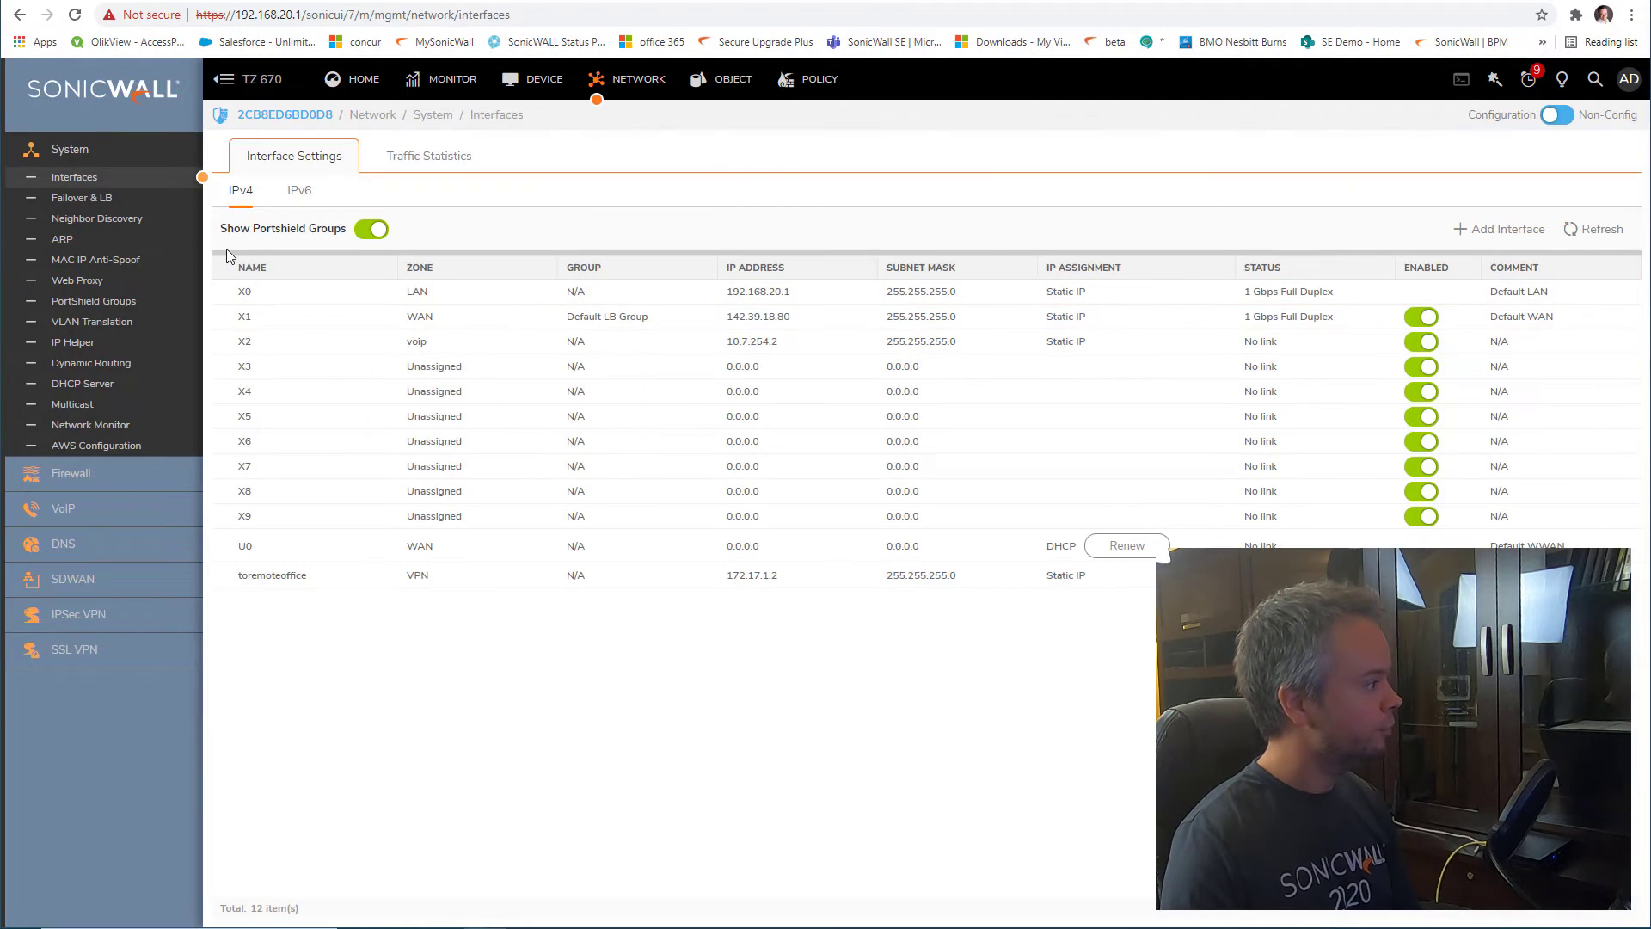
pyautogui.moveTo(411, 346)
pyautogui.moveTo(408, 345); pyautogui.dragTo(437, 346)
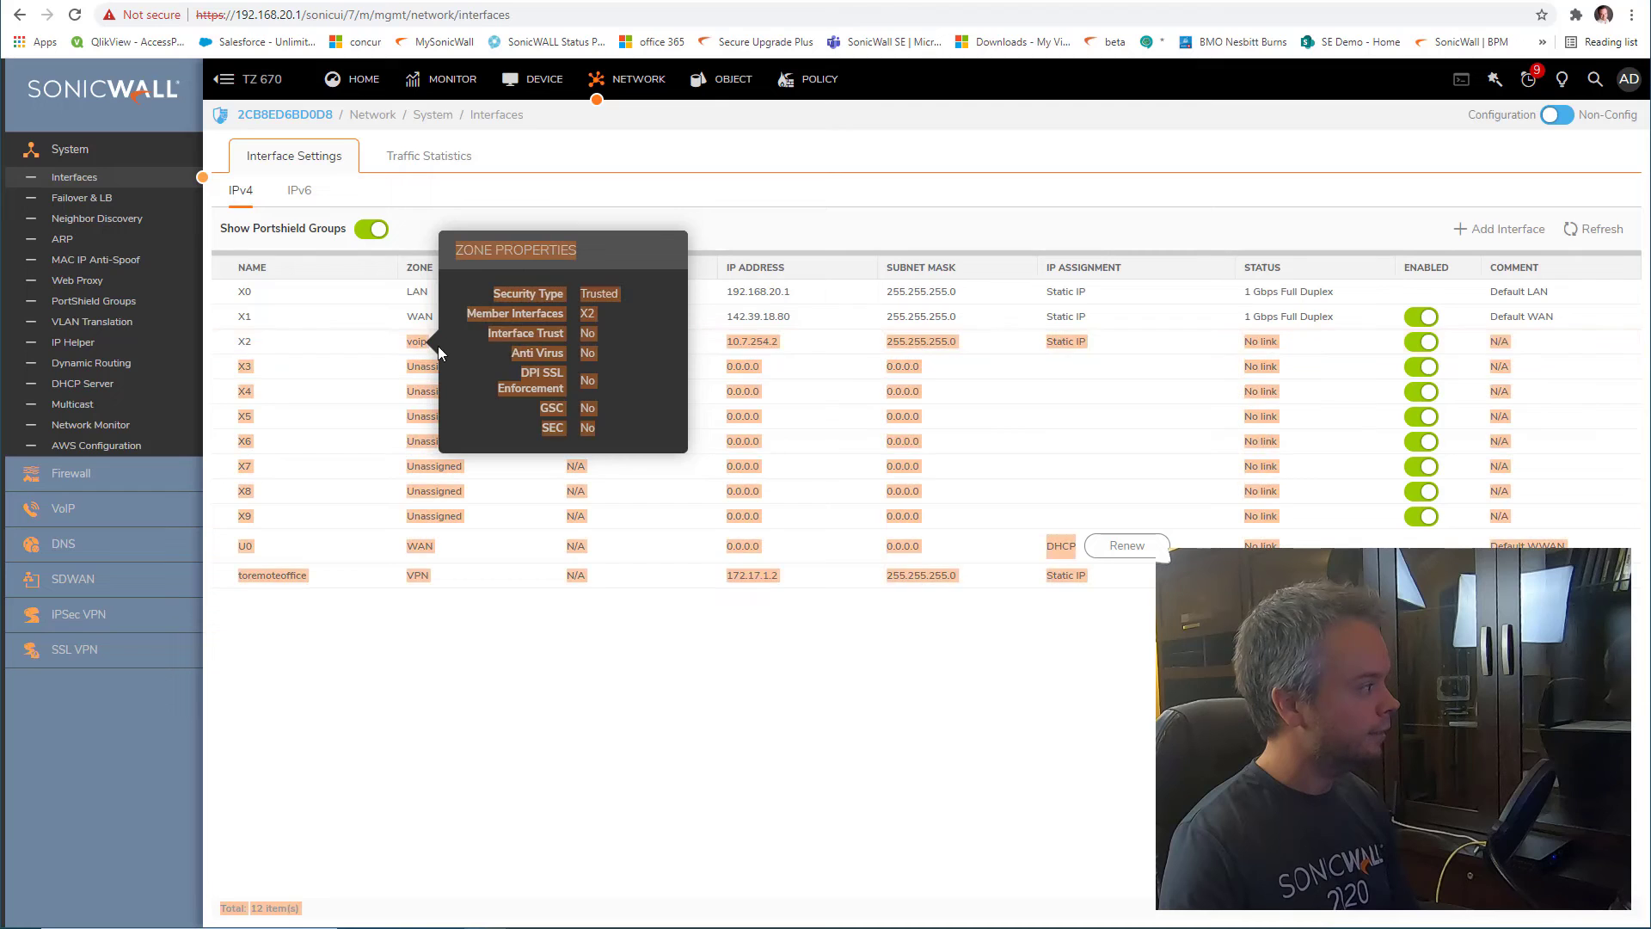
pyautogui.click(817, 352)
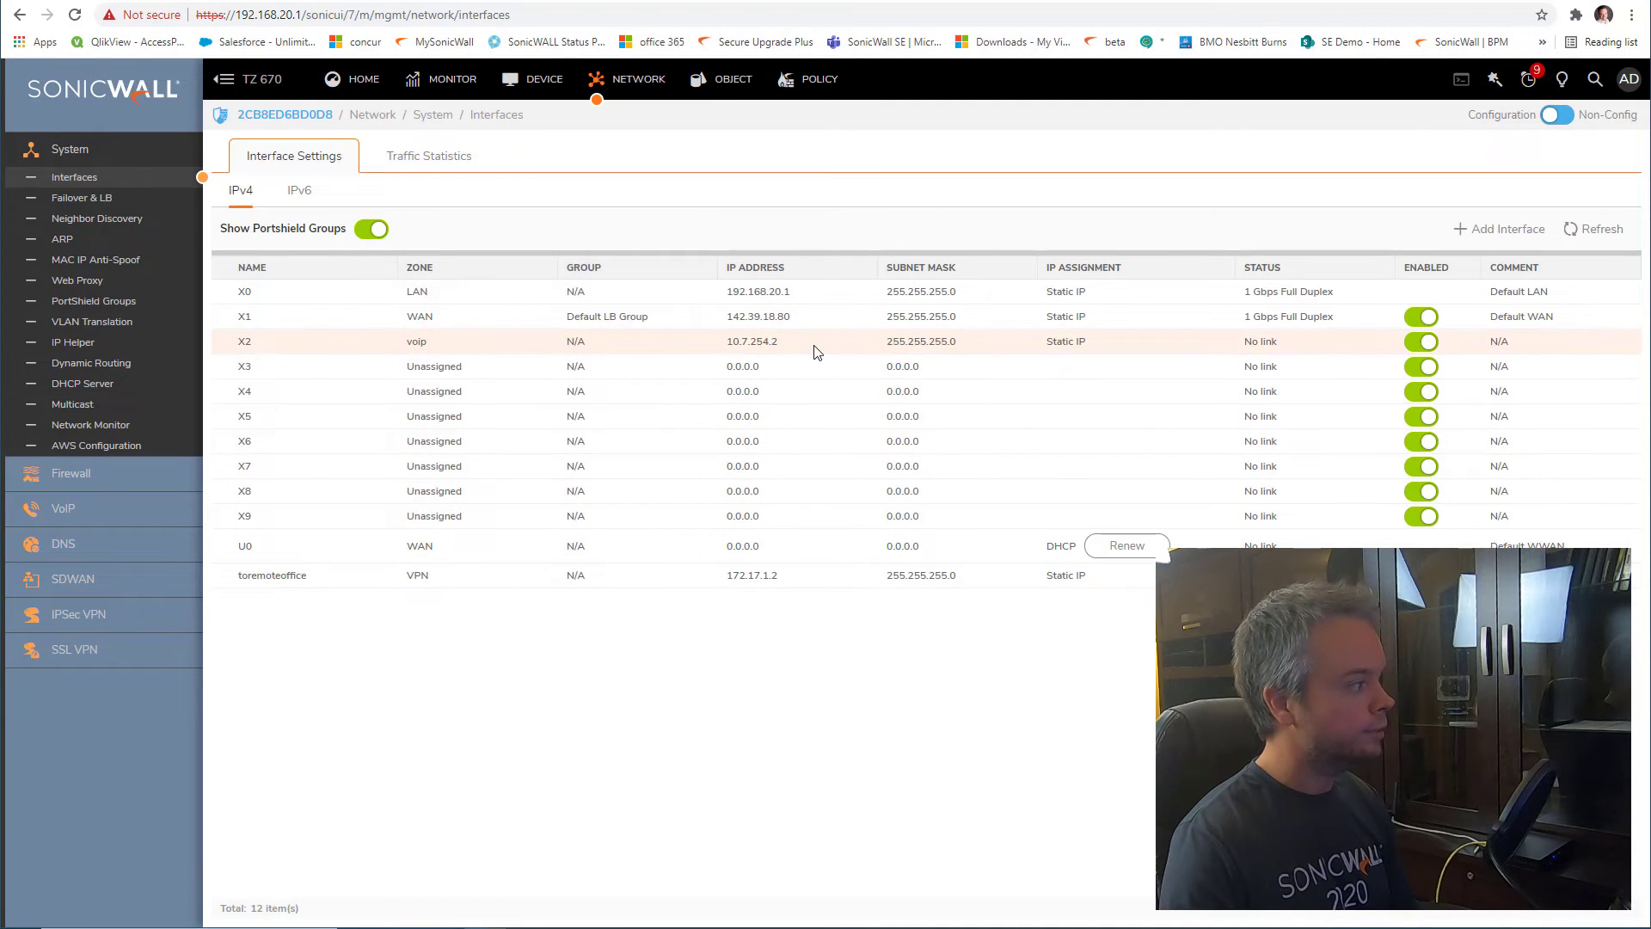
pyautogui.moveTo(770, 354)
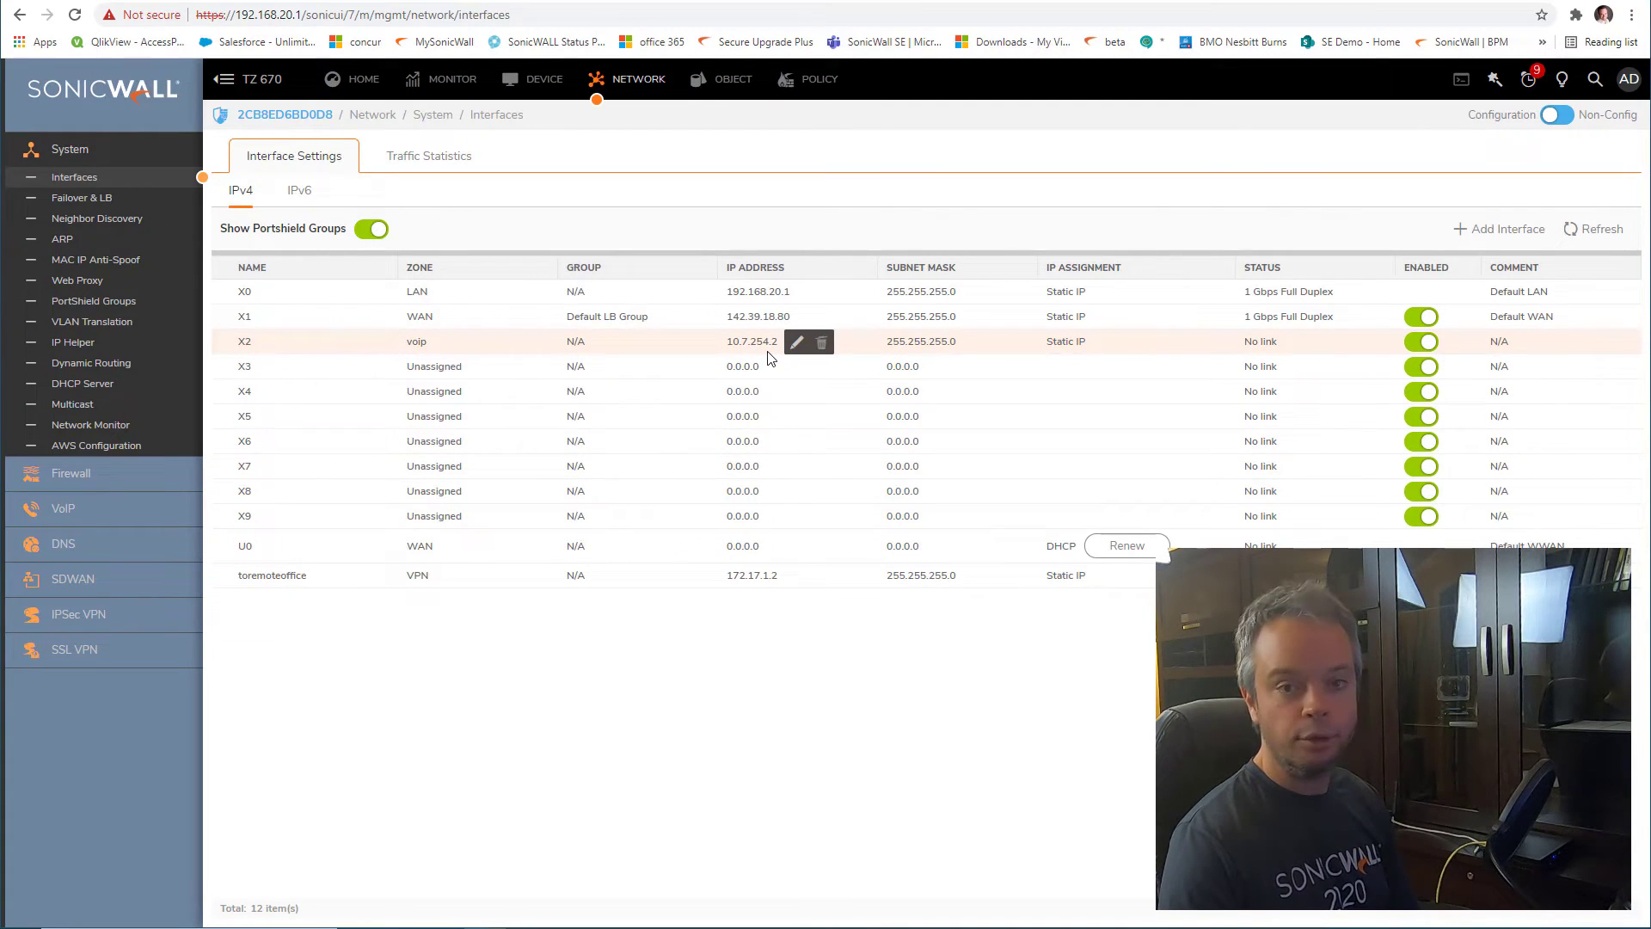
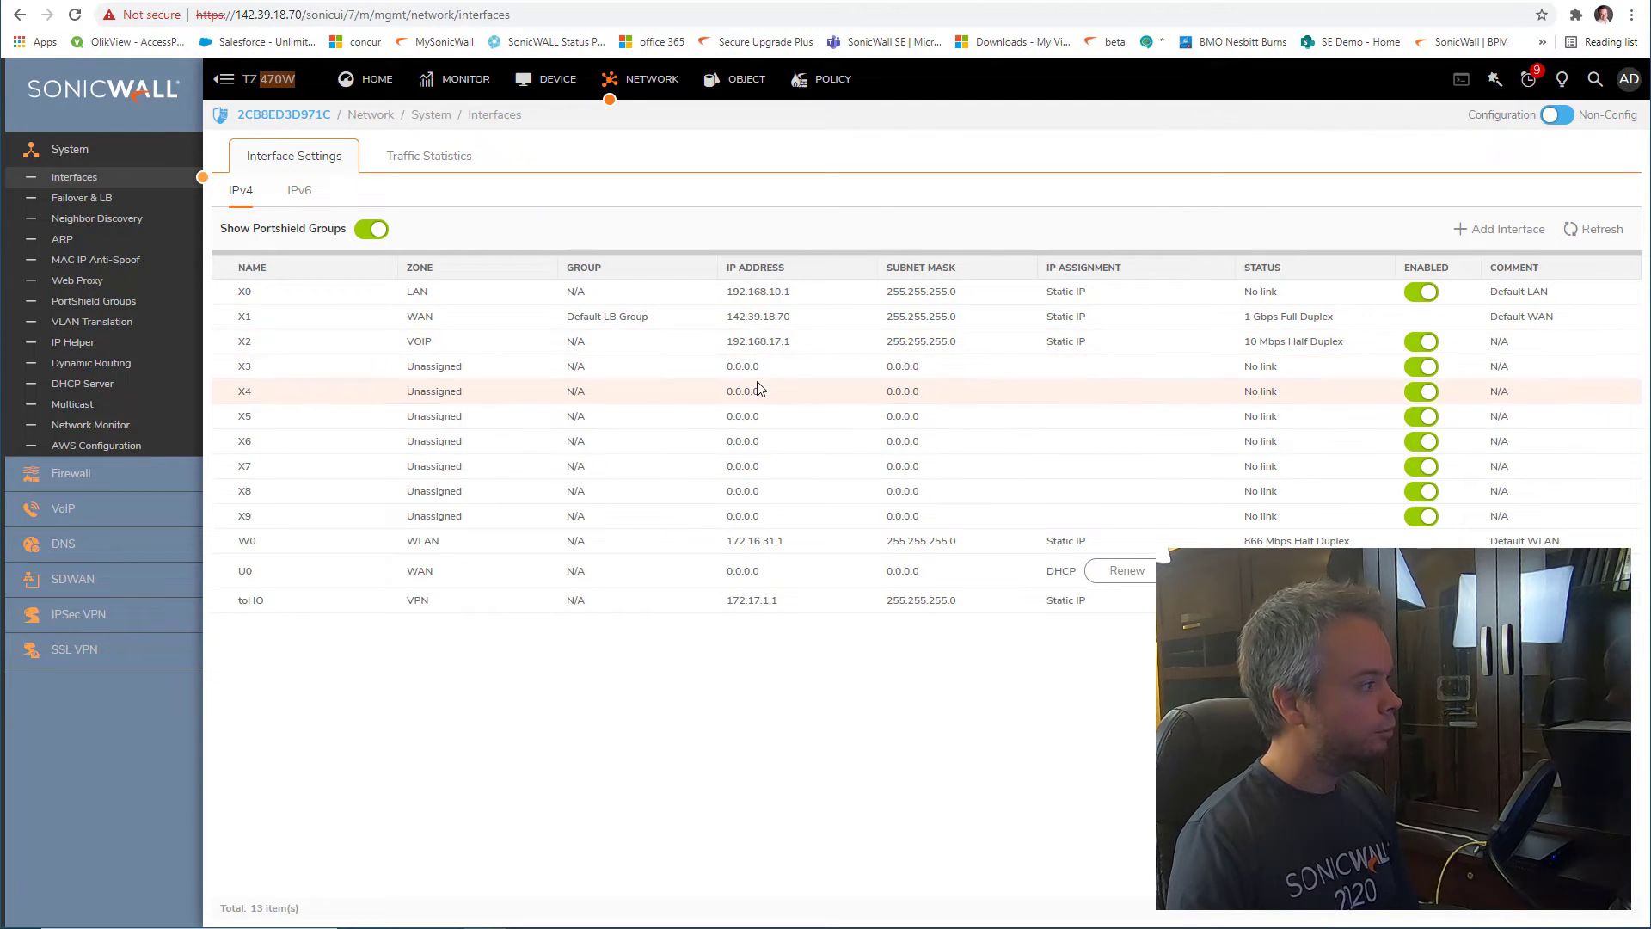
# Compare the TZ 670 and TZ 470W interface lists, then open the TZ 470W's routing rules
pyautogui.moveTo(765, 367)
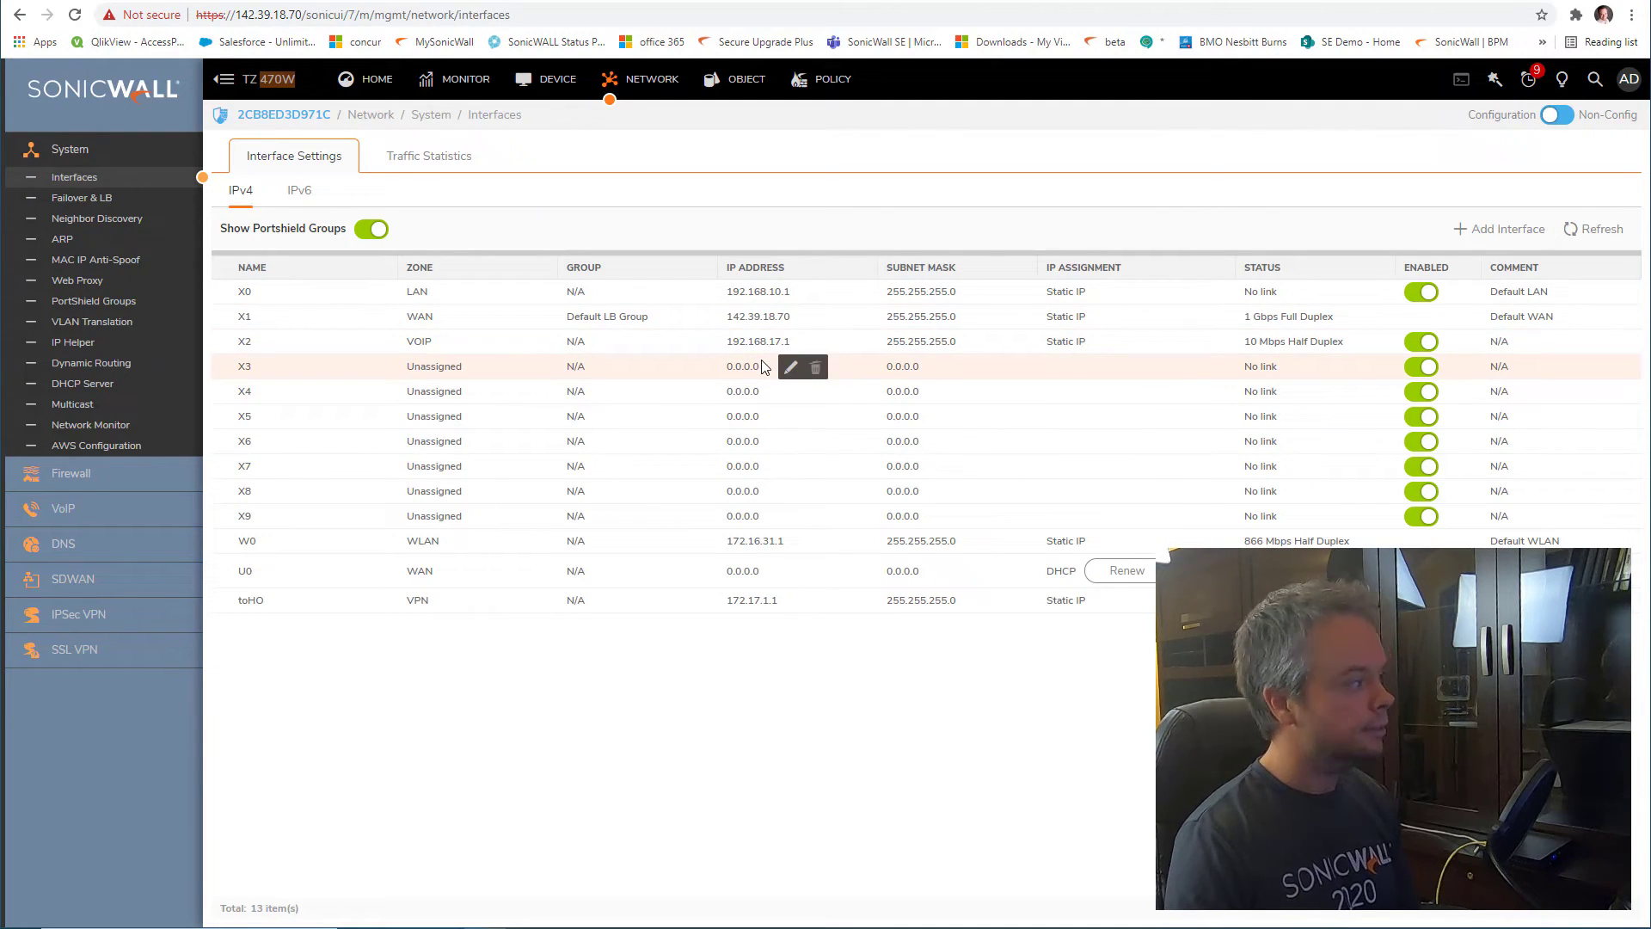
pyautogui.click(516, 1)
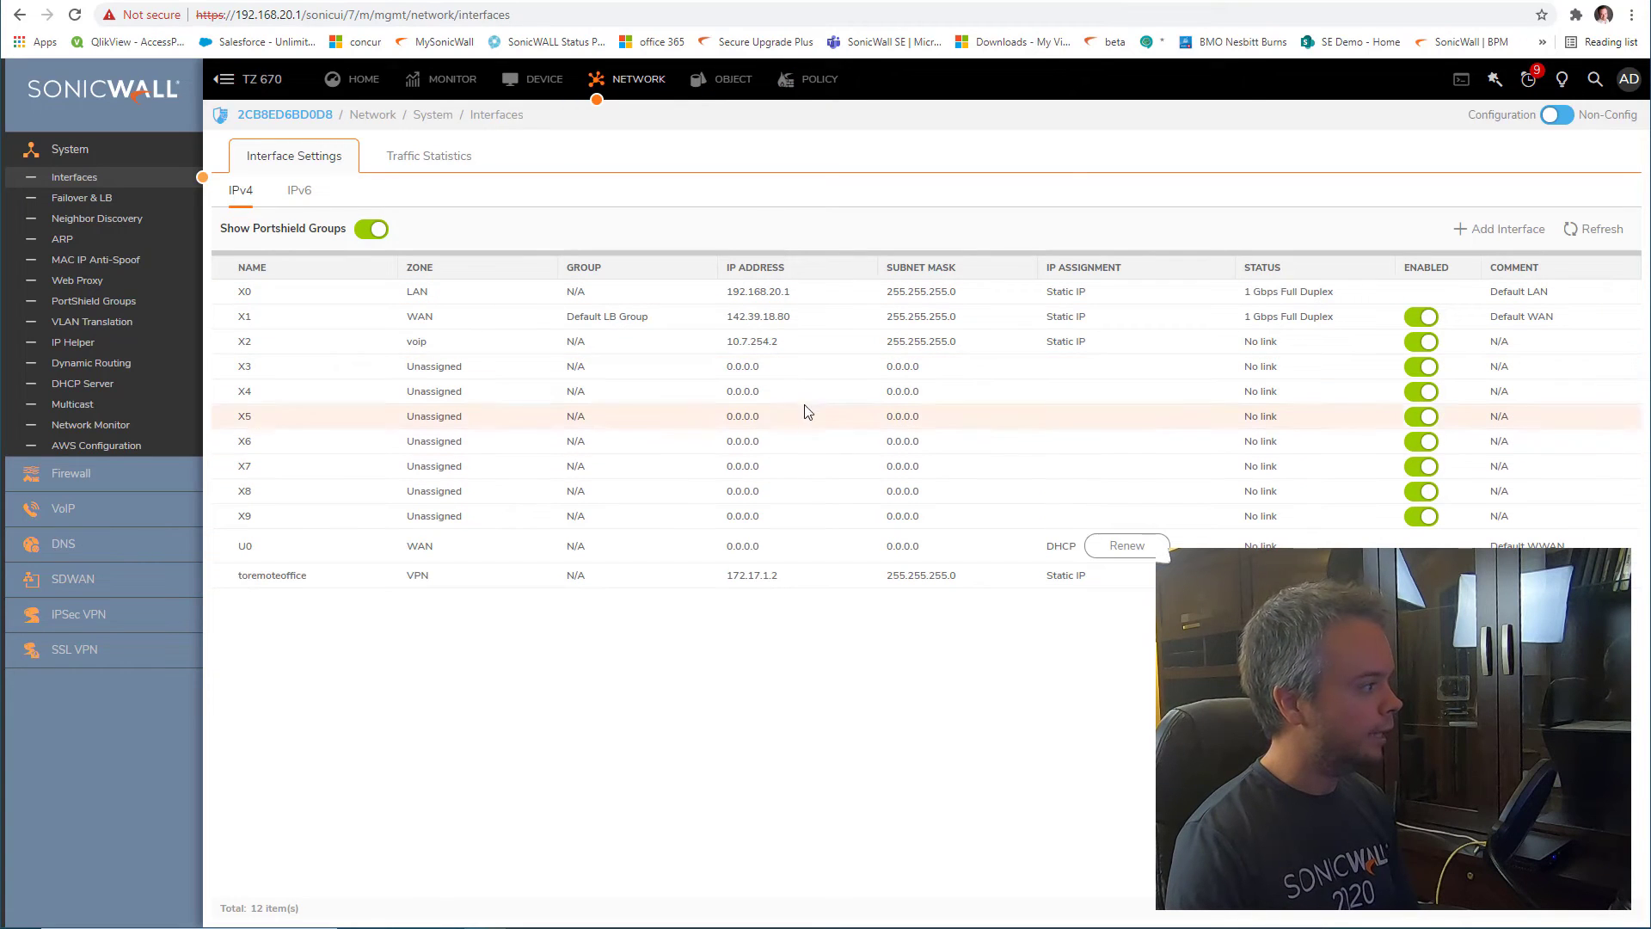
pyautogui.moveTo(741, 353)
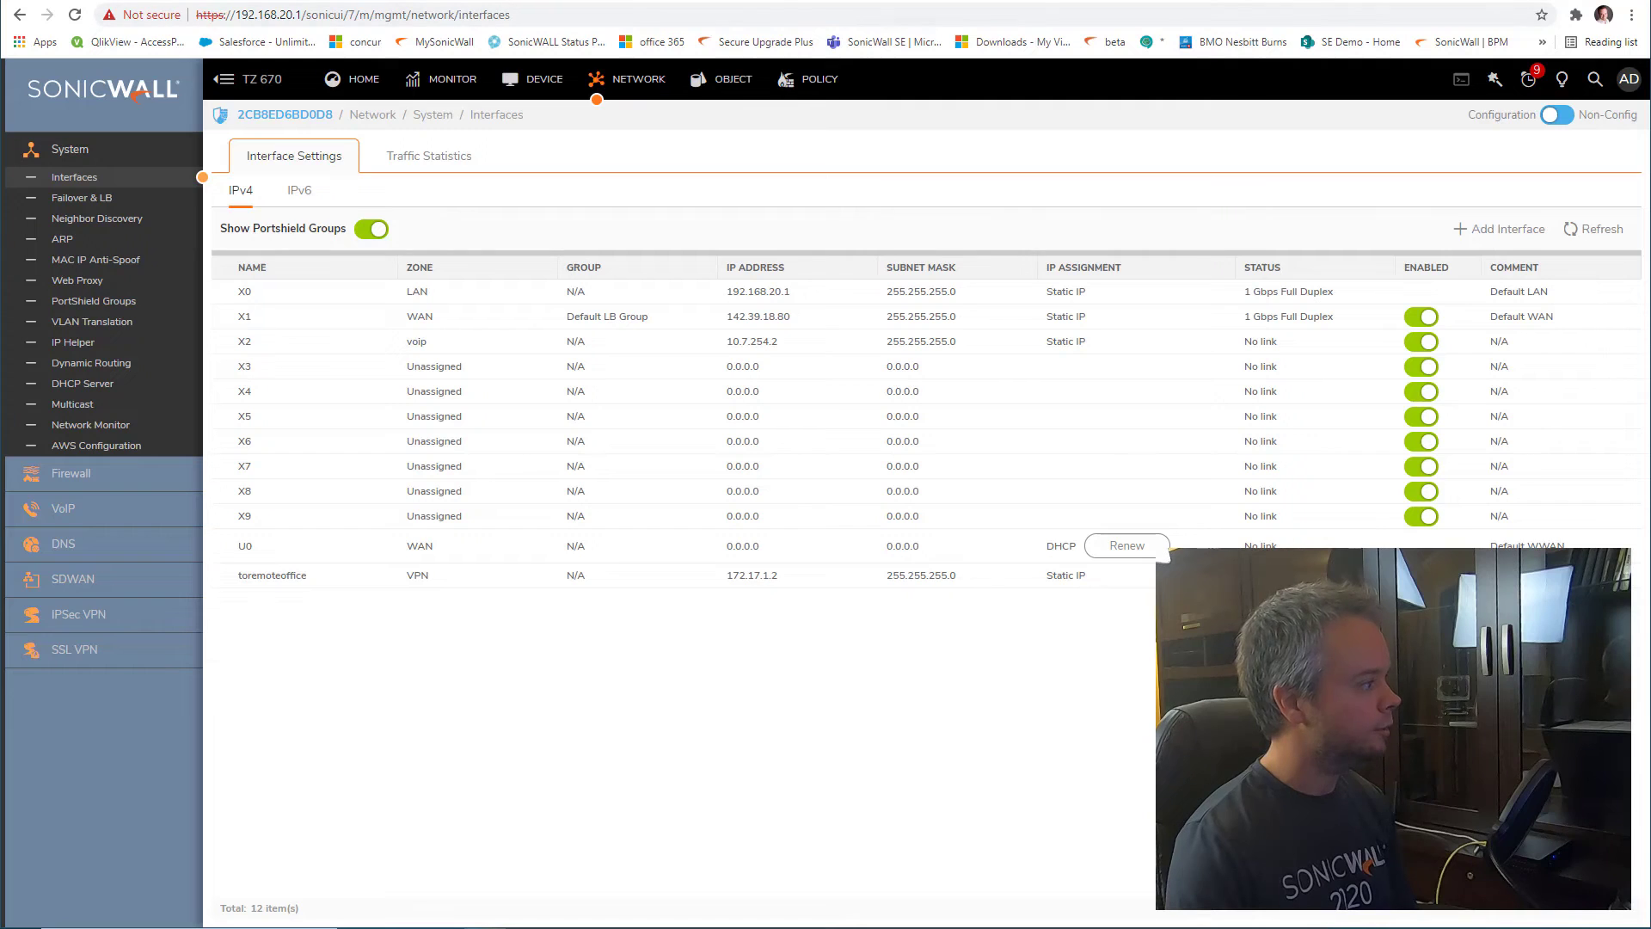
pyautogui.click(909, 4)
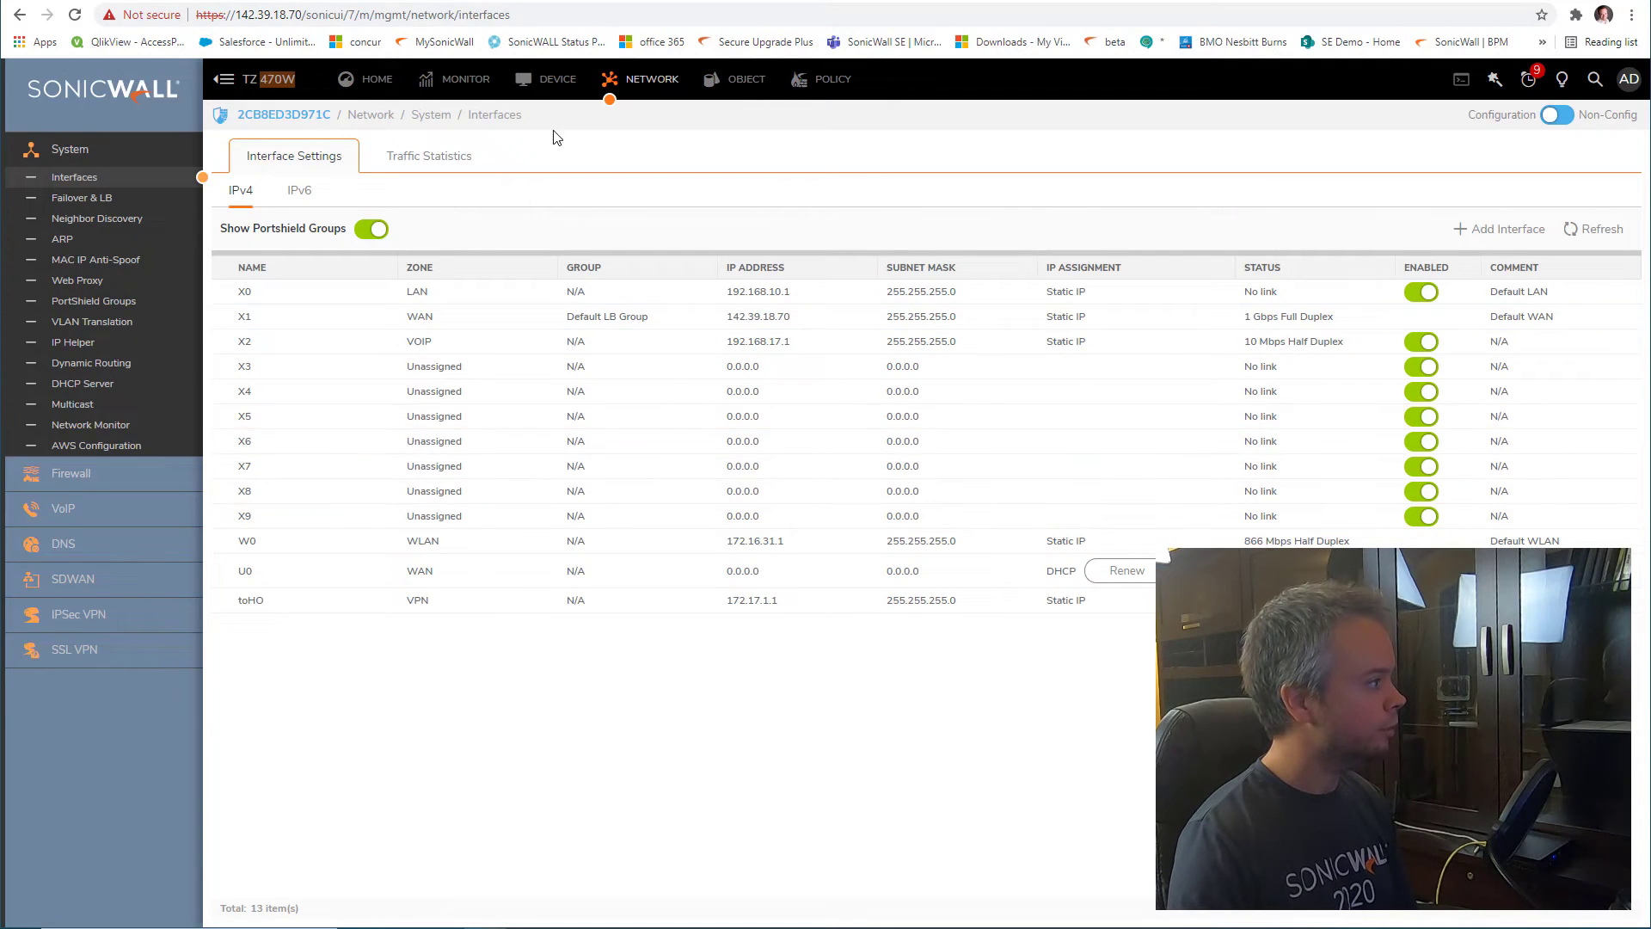
pyautogui.click(444, 238)
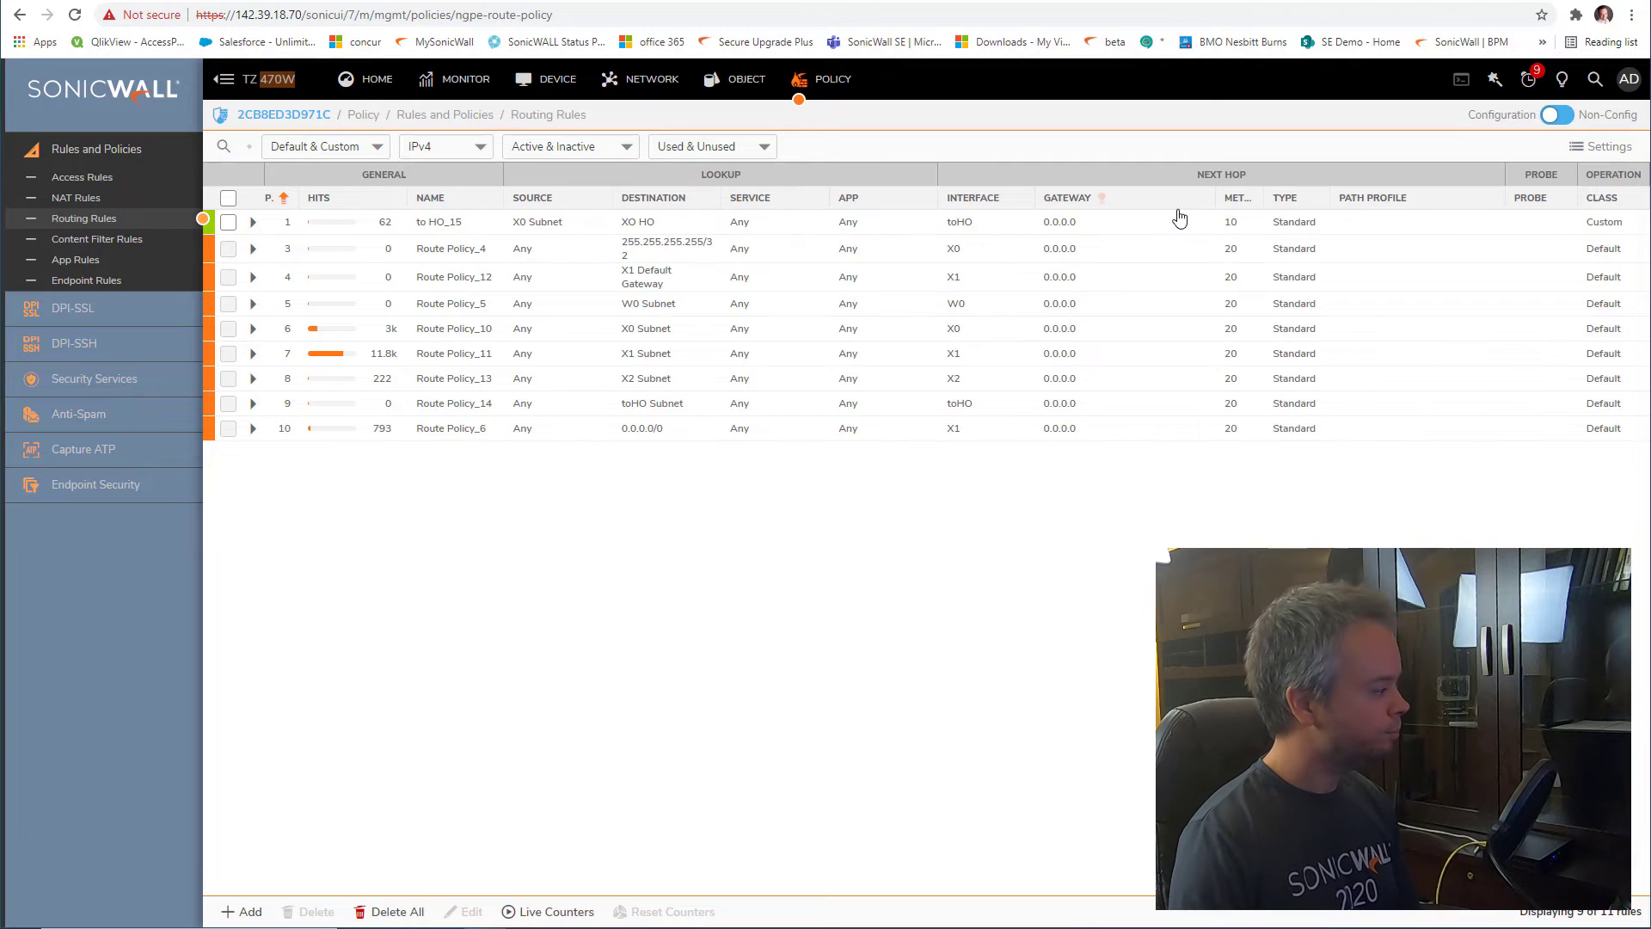
# Add a routing rule named 'voip' with X2 Subnet as source and start a new destination object
pyautogui.click(245, 911)
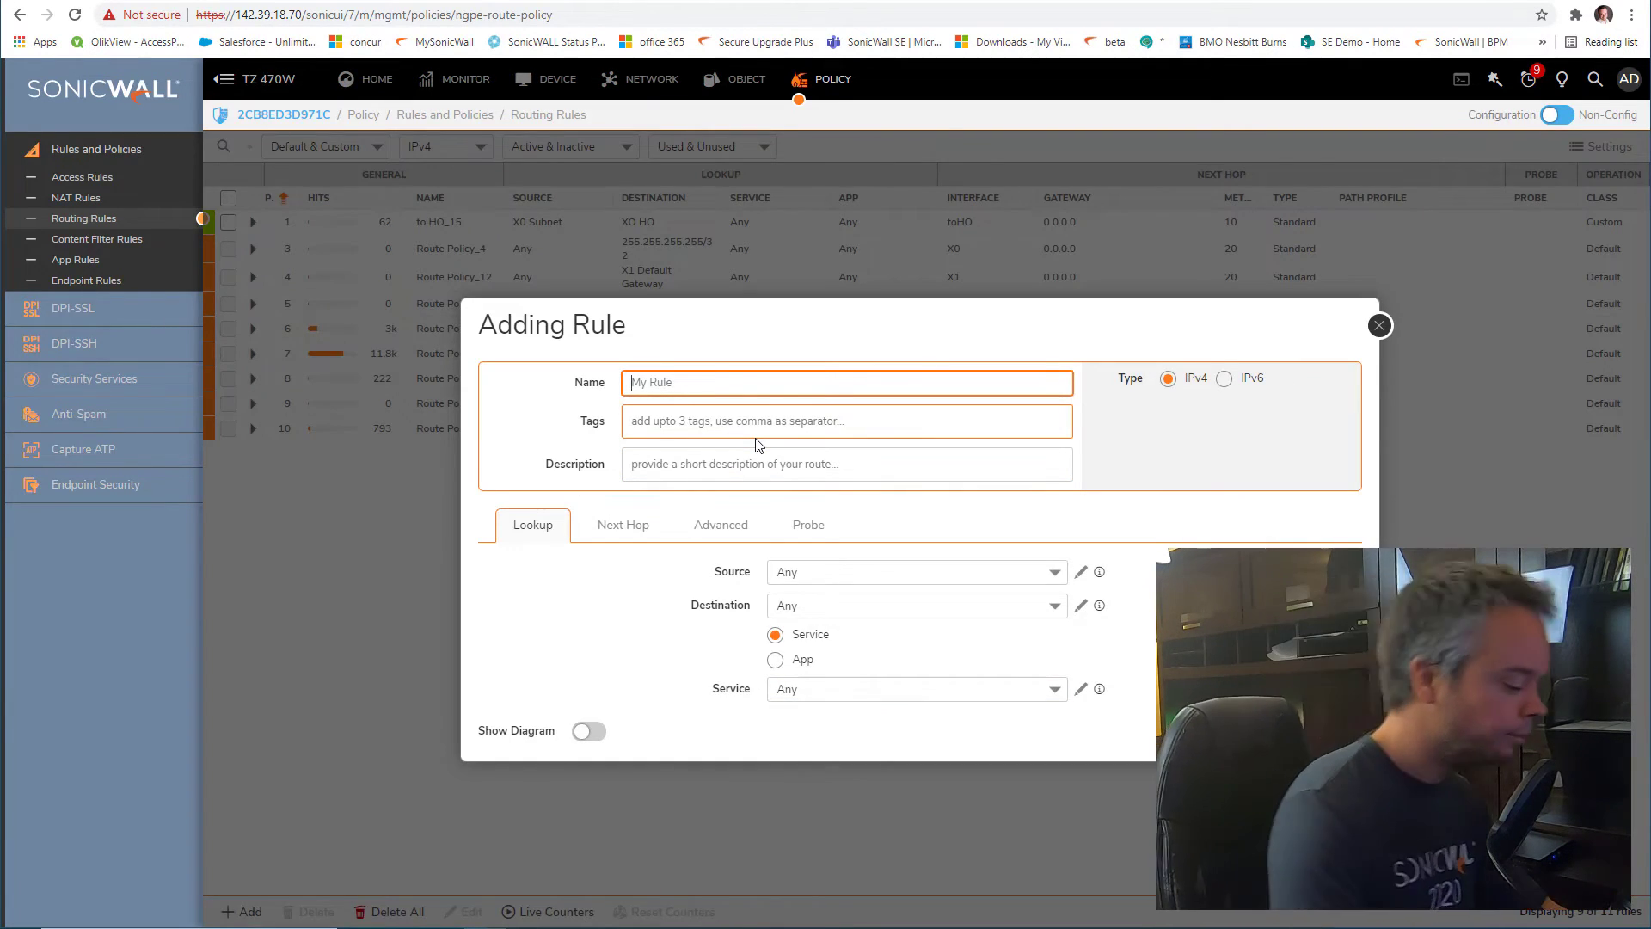
pyautogui.write('voip')
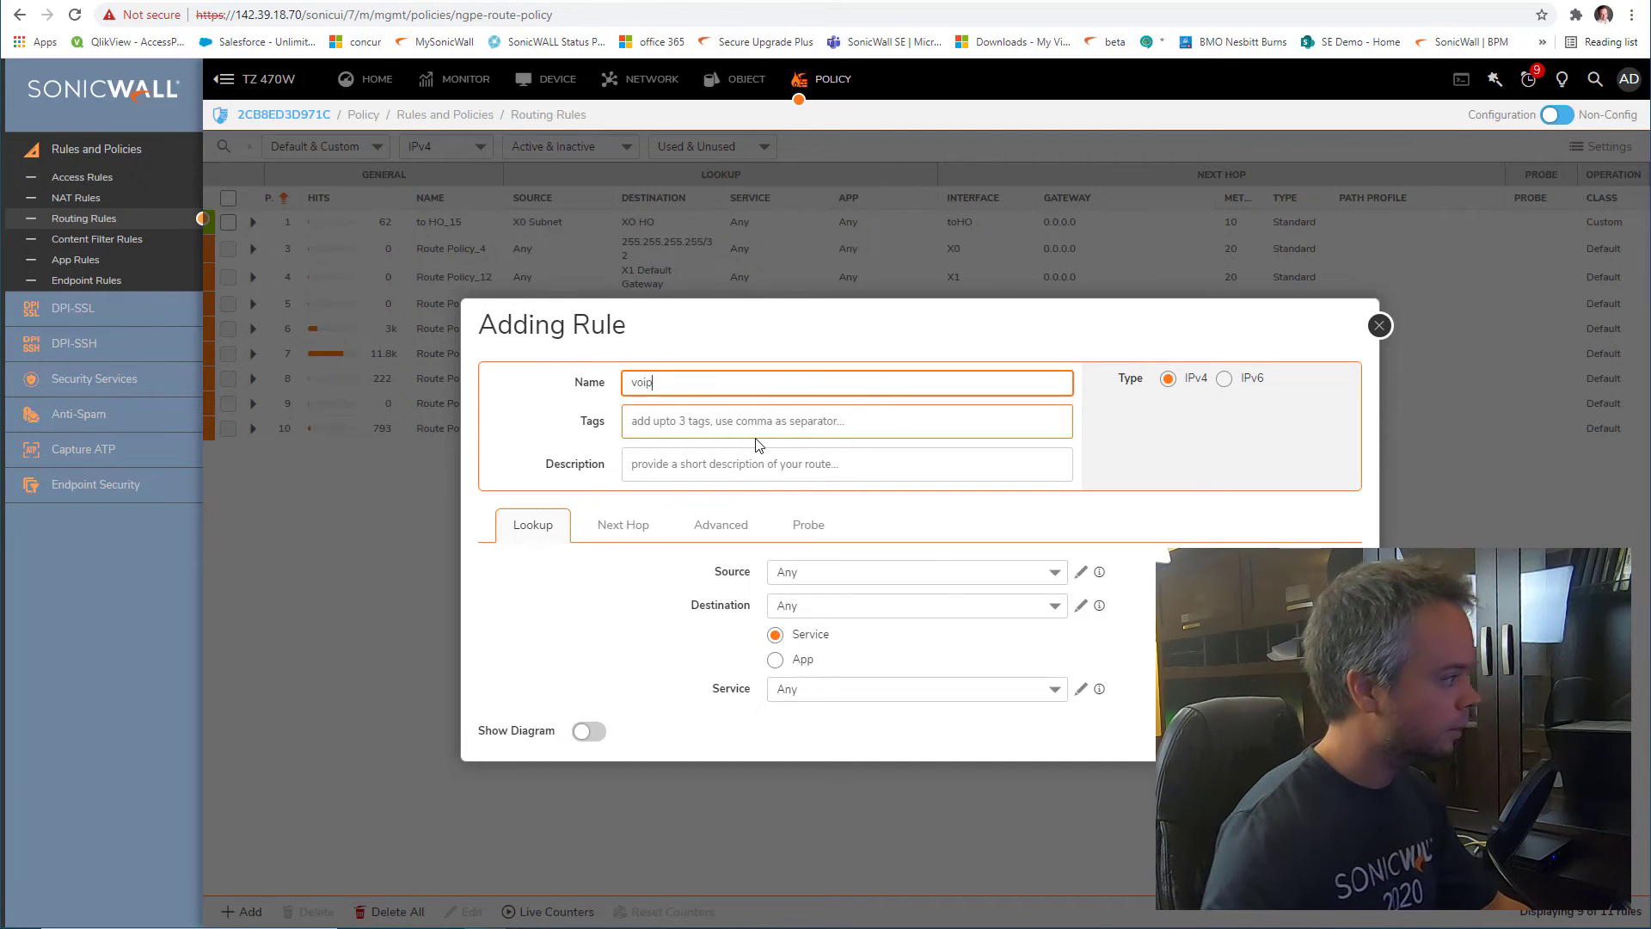
pyautogui.click(856, 576)
pyautogui.write('x2')
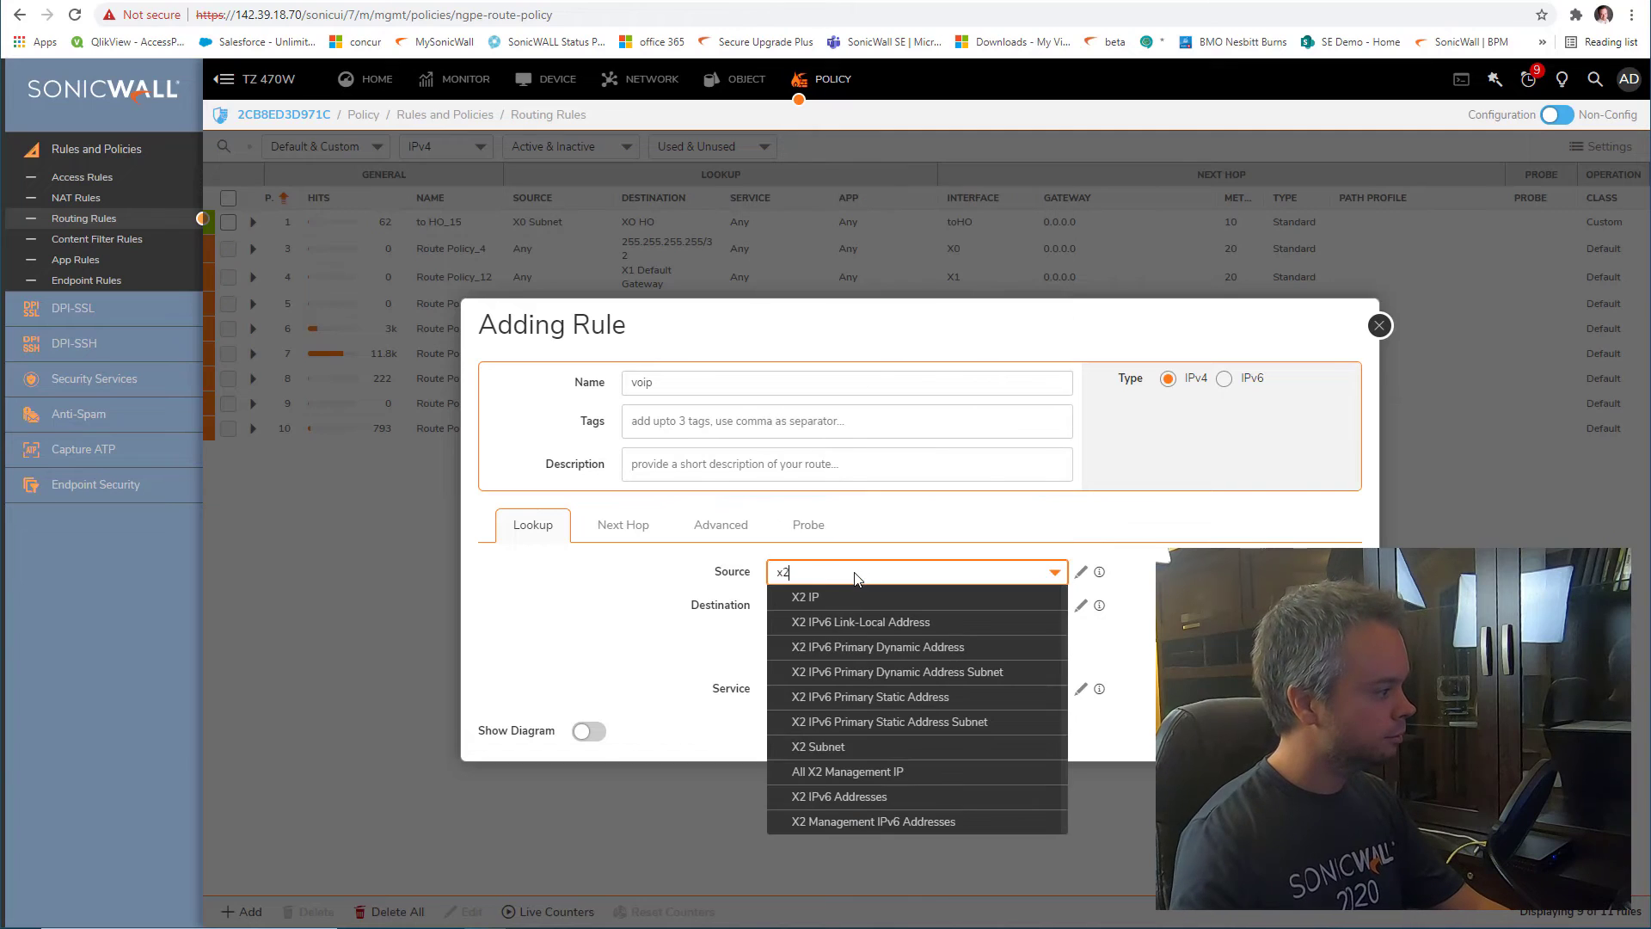
pyautogui.click(892, 747)
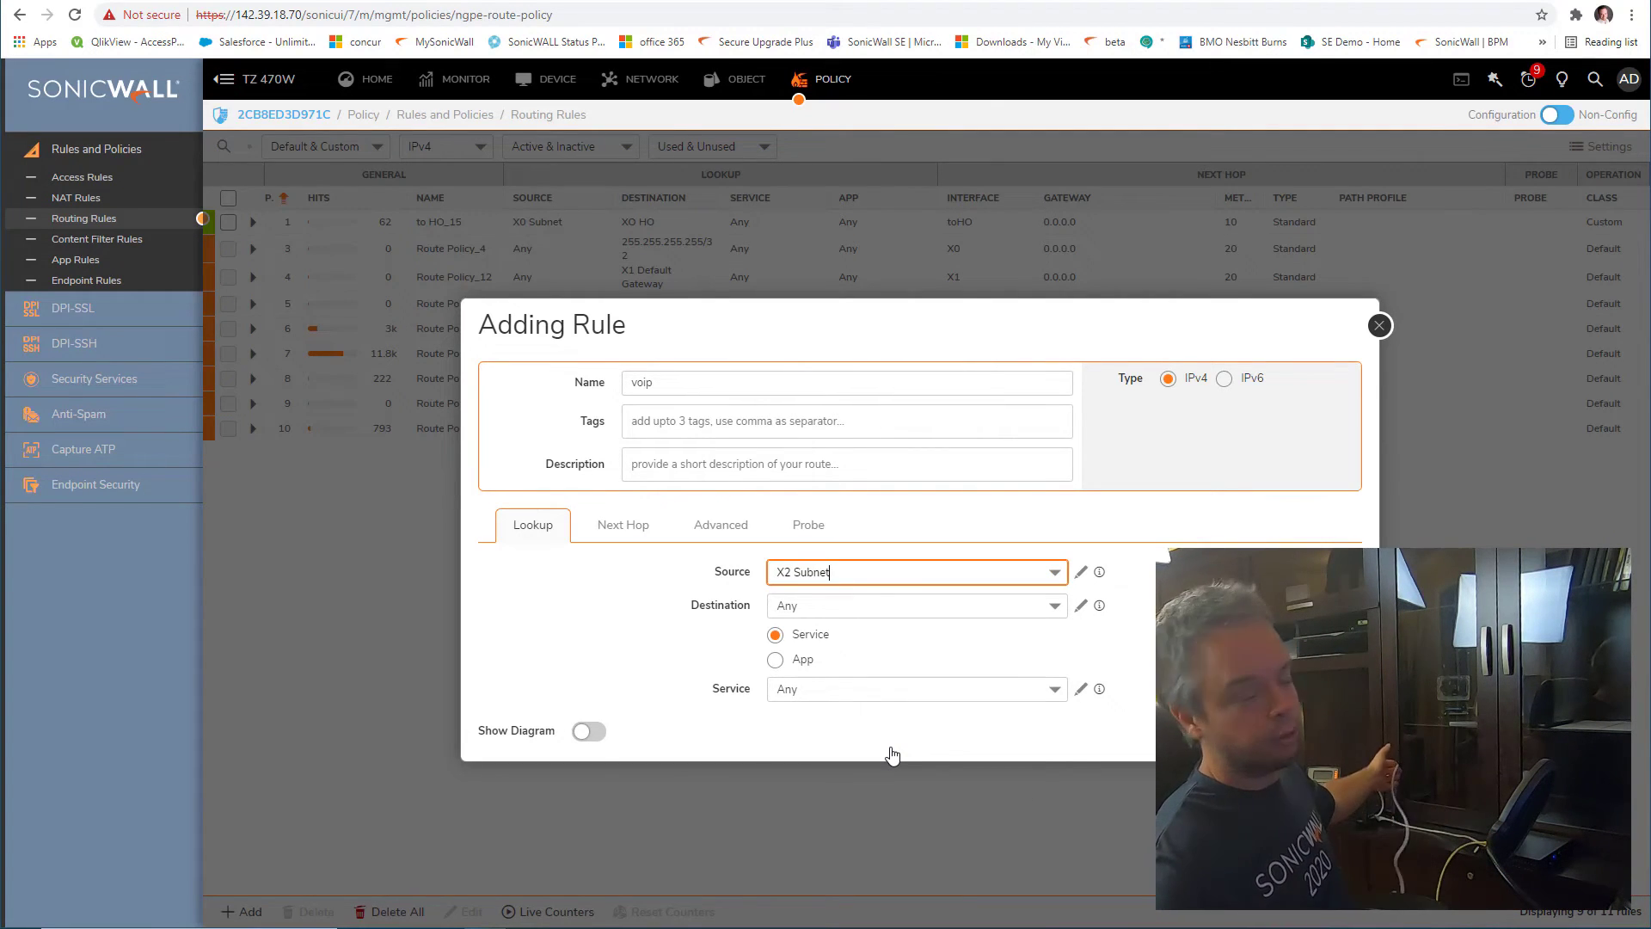
pyautogui.click(872, 609)
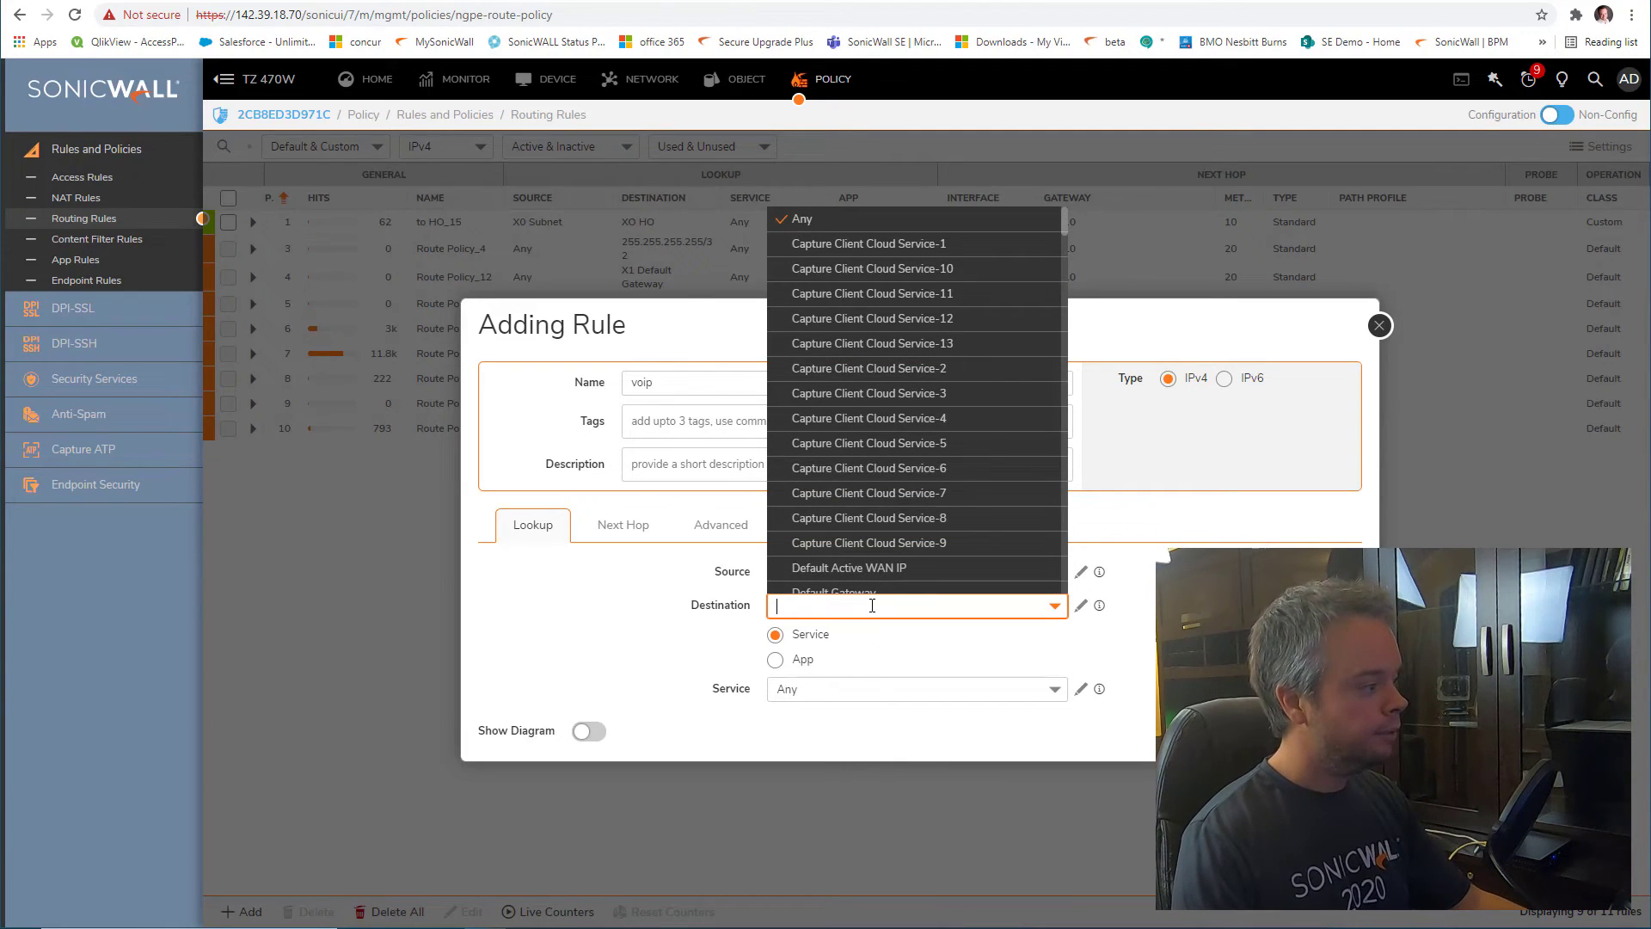
pyautogui.click(1081, 607)
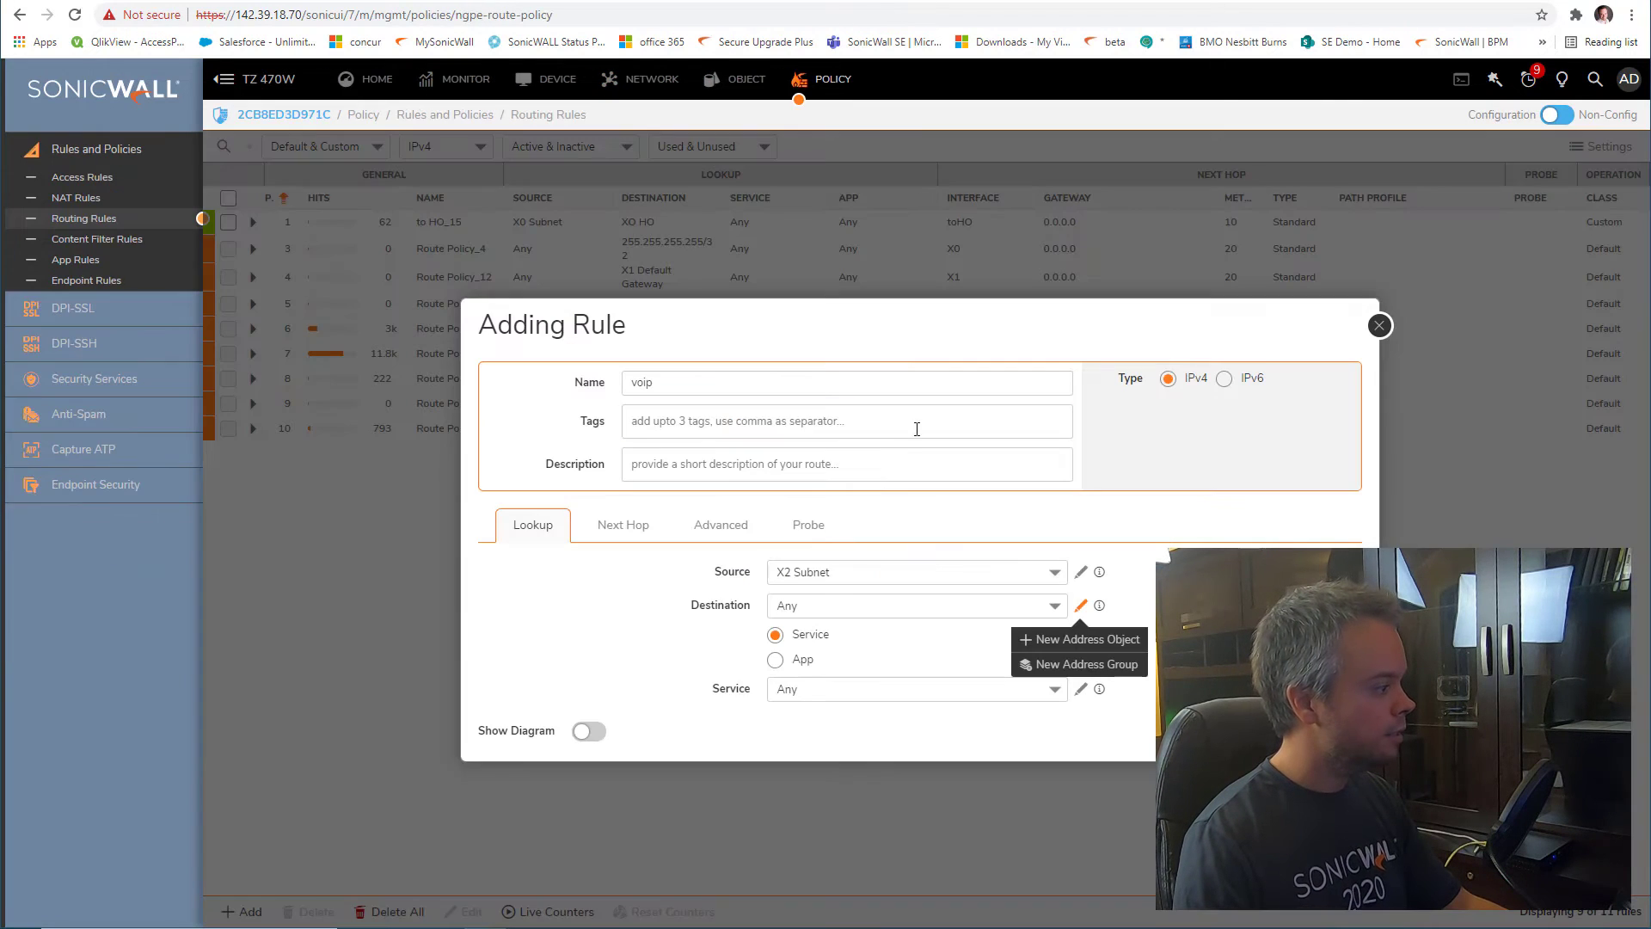
# Create the VPN-zone network object 'VOIP HQ' for 10.7.254.0/255.255.255.0 as the destination
pyautogui.click(1085, 640)
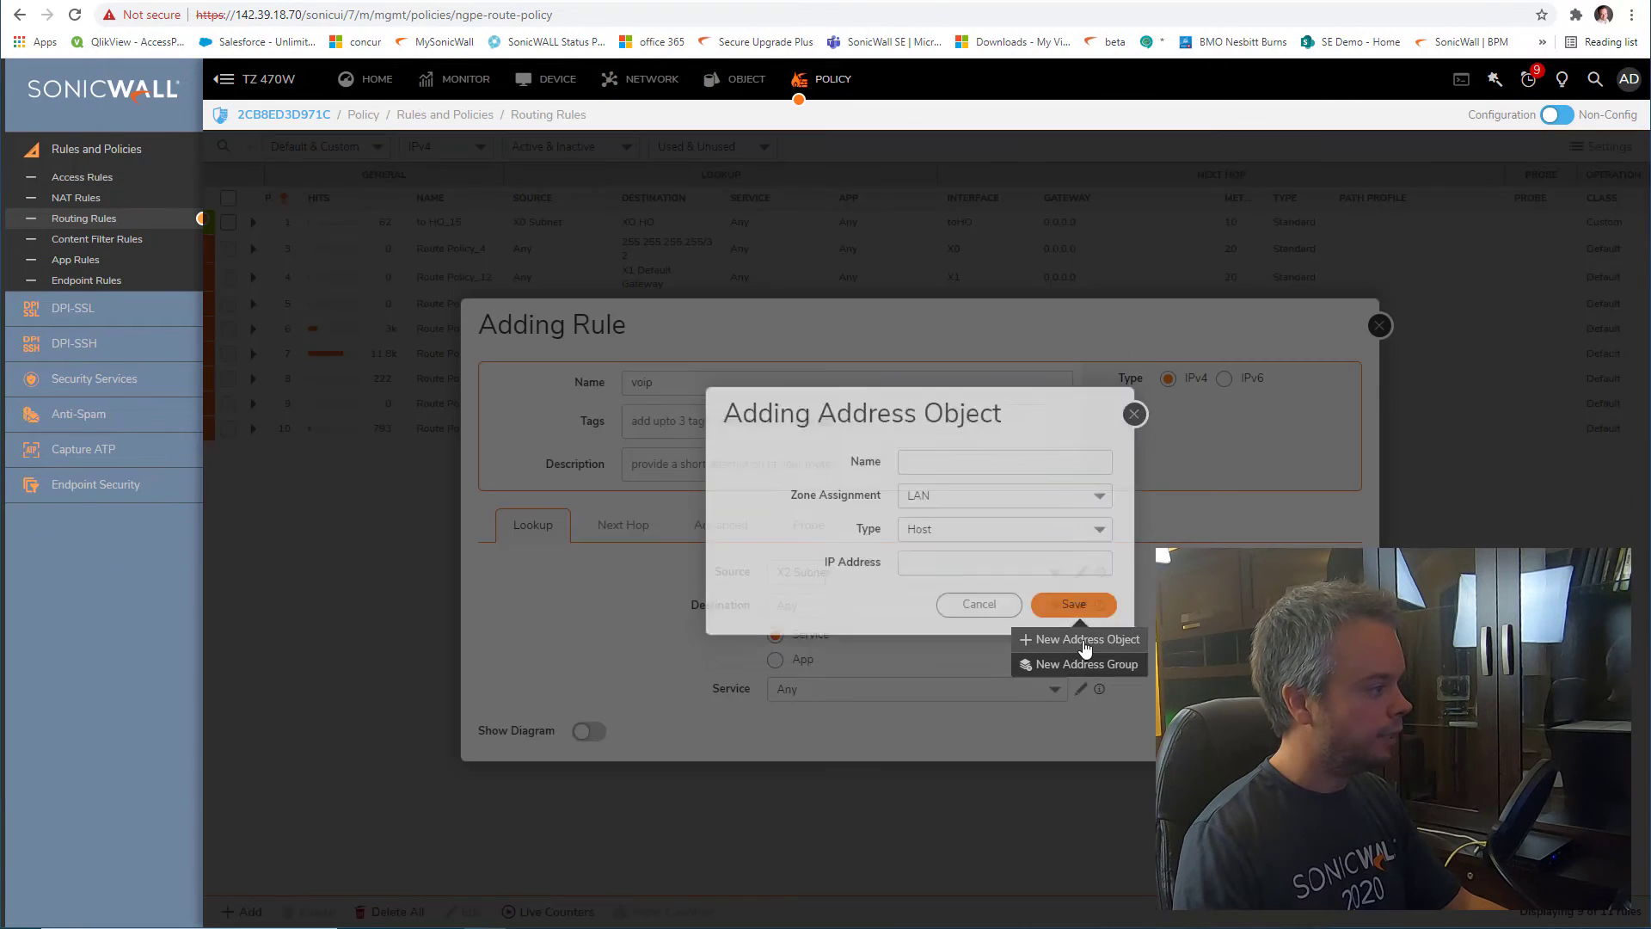
pyautogui.click(977, 478)
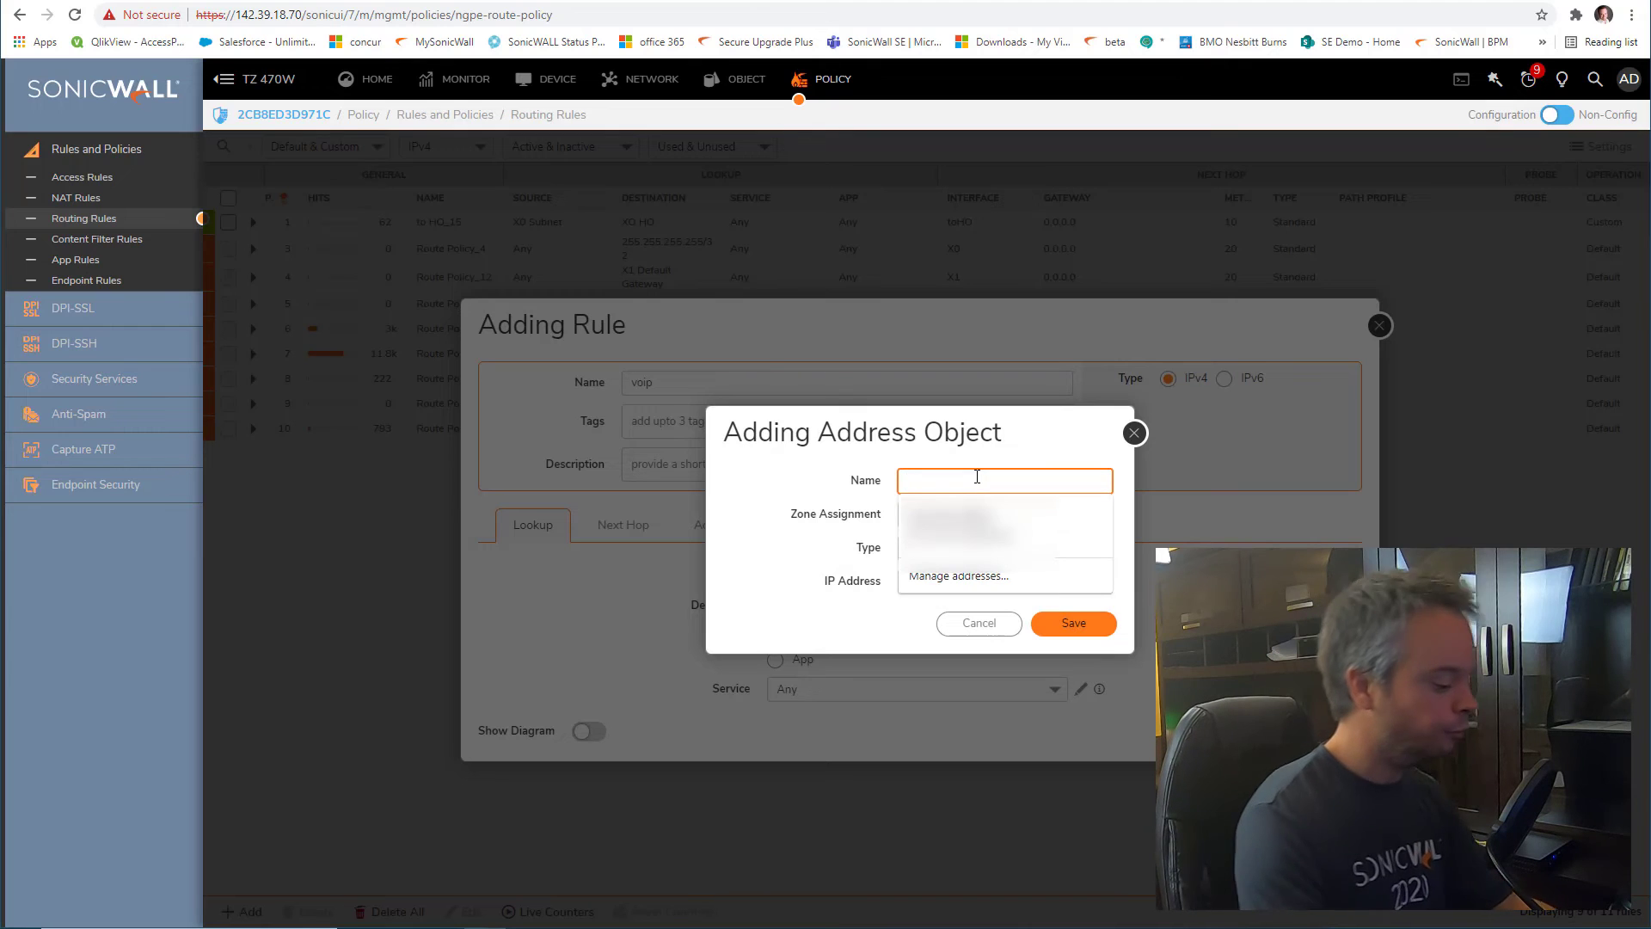
pyautogui.write('VOIP HQ')
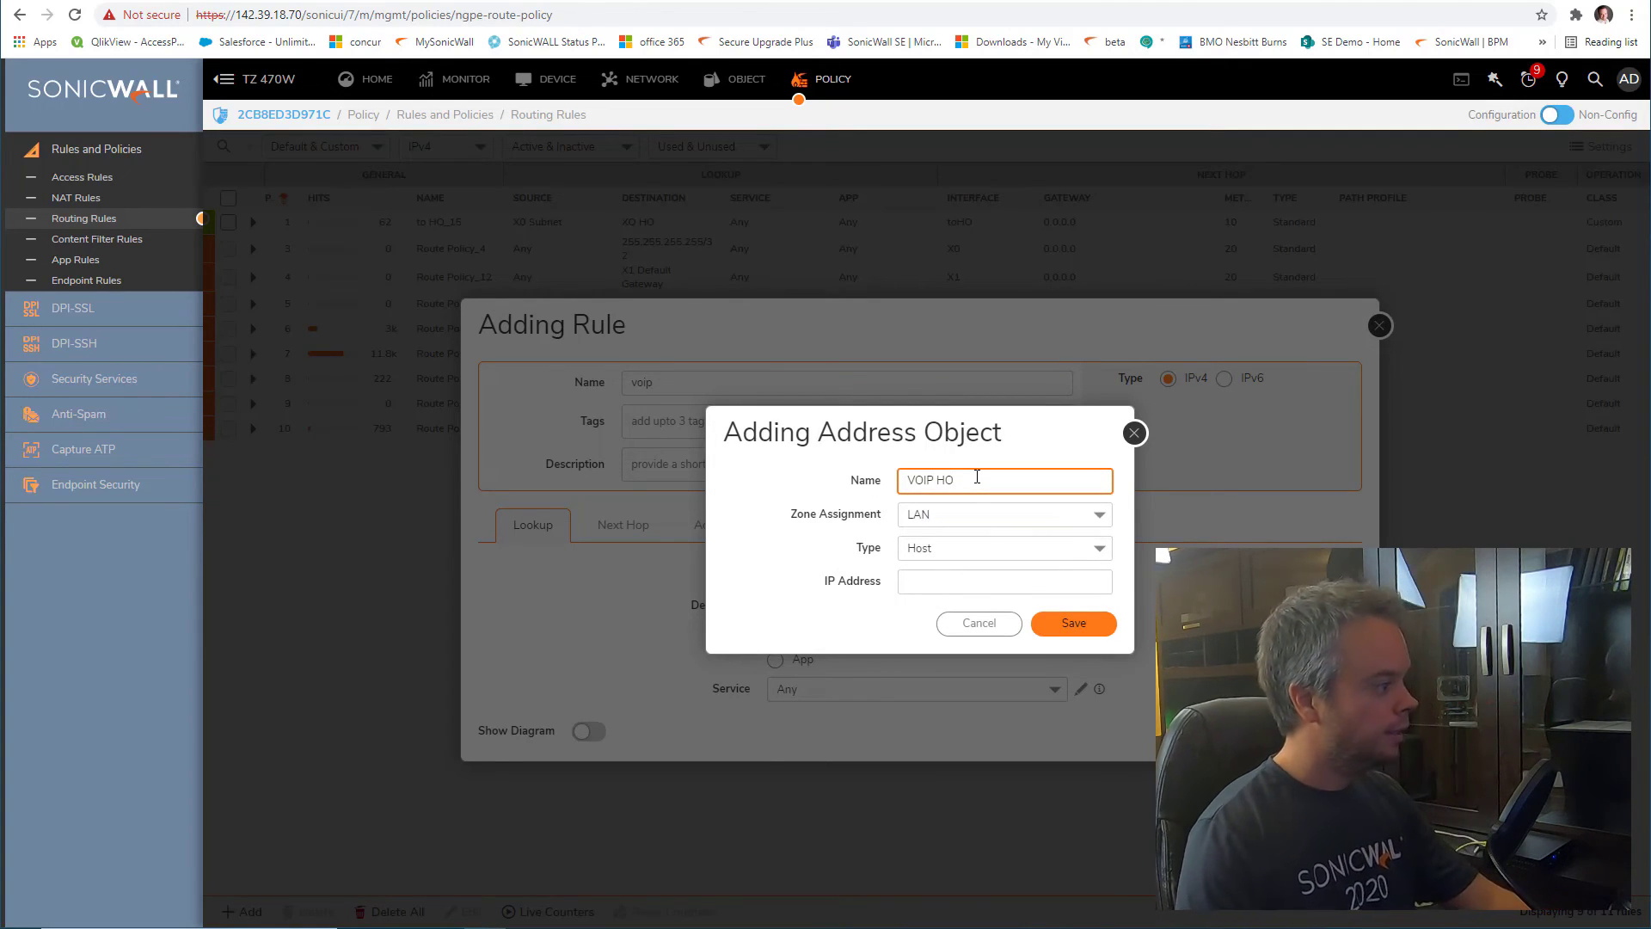
pyautogui.click(985, 515)
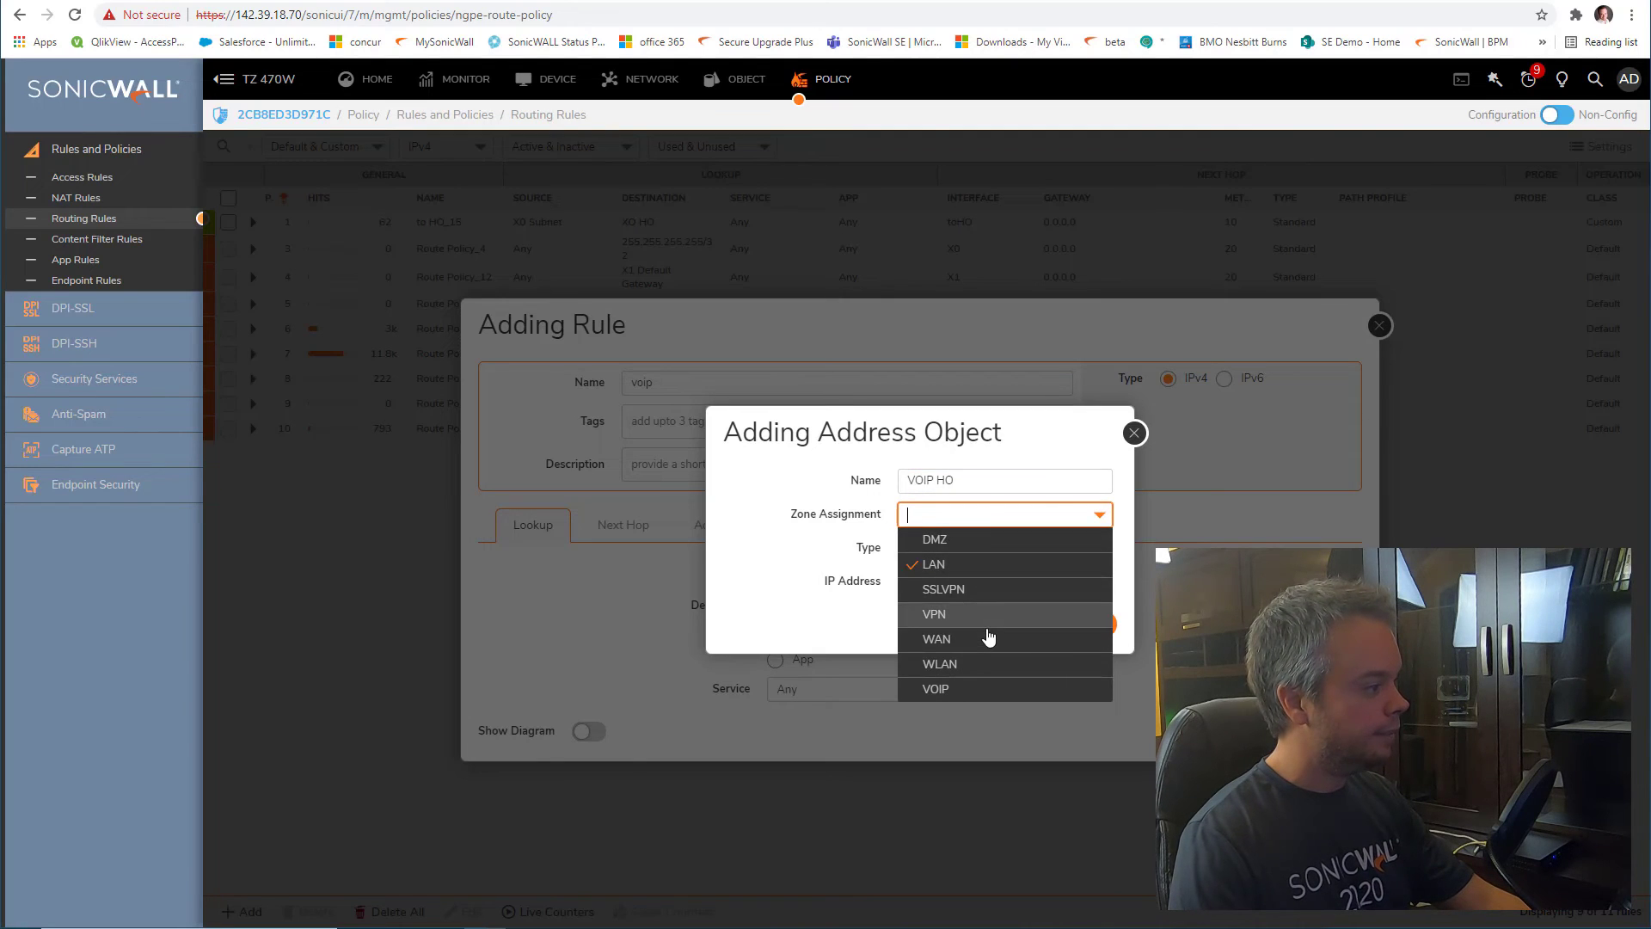
pyautogui.click(988, 615)
pyautogui.click(964, 550)
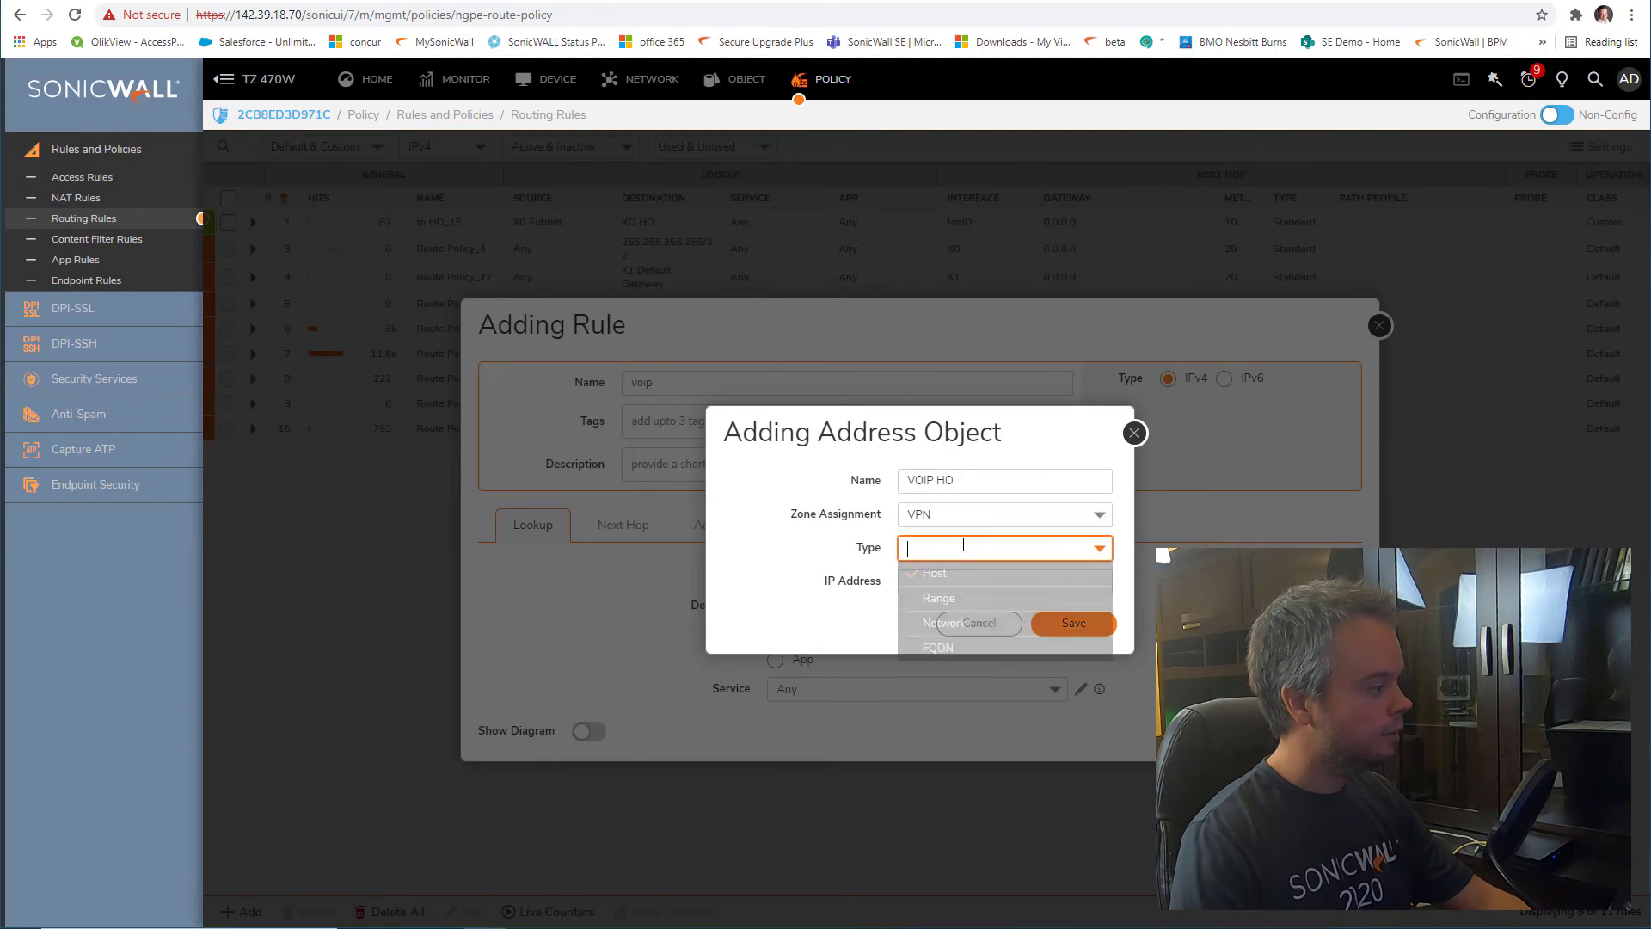
pyautogui.click(970, 618)
pyautogui.click(929, 585)
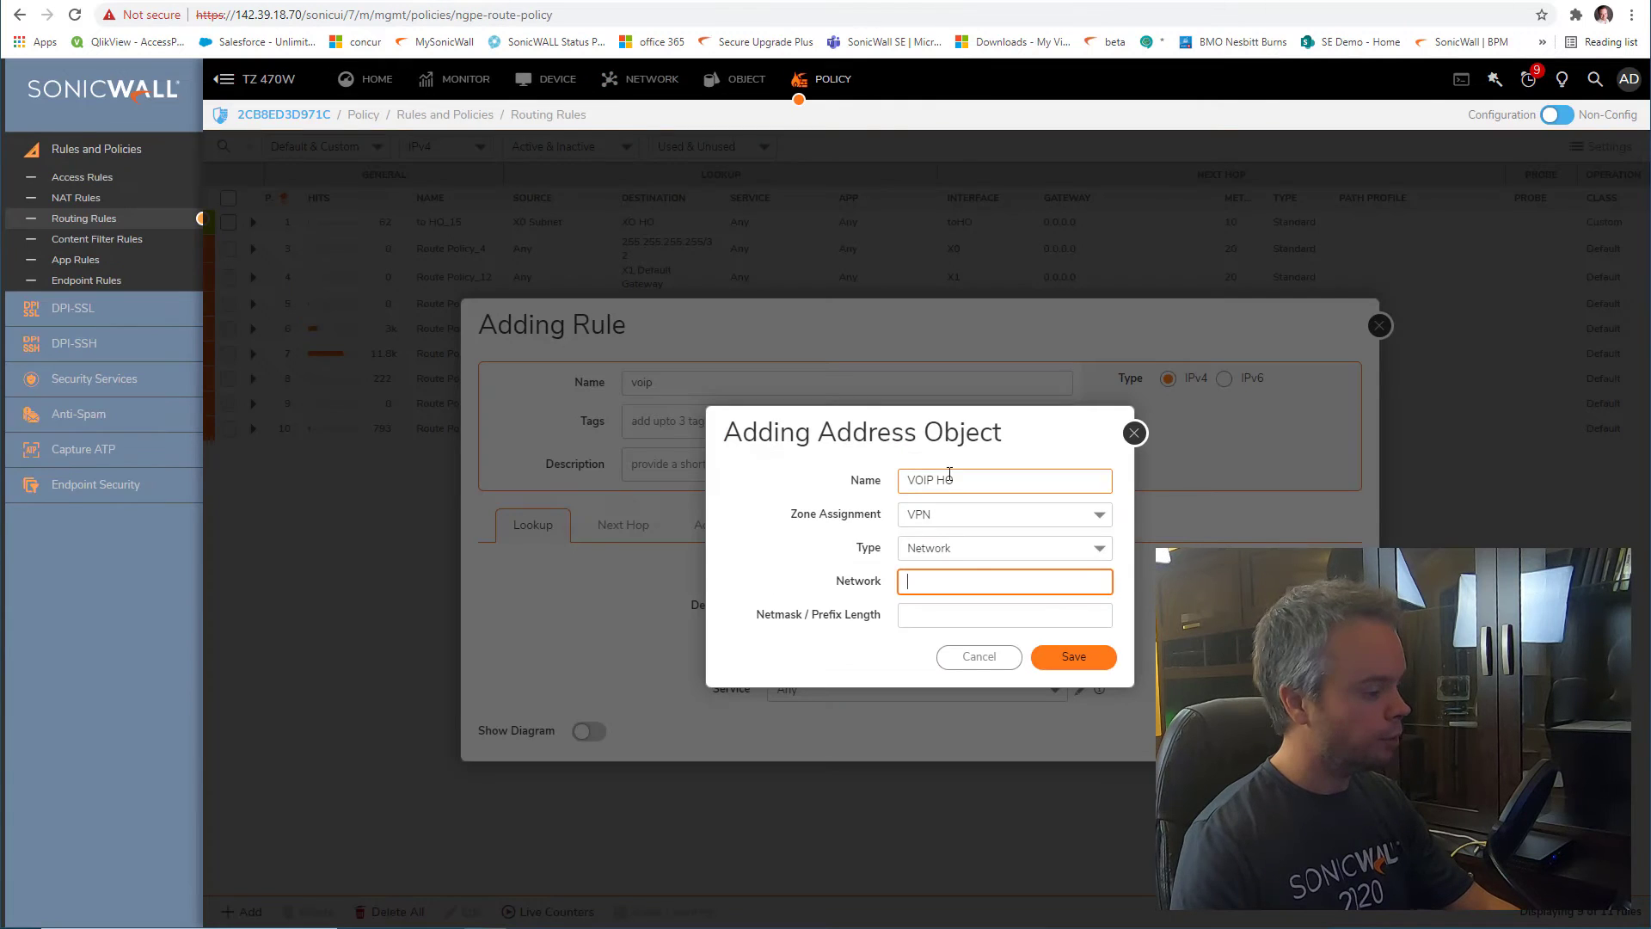
pyautogui.write('10.7.254.0')
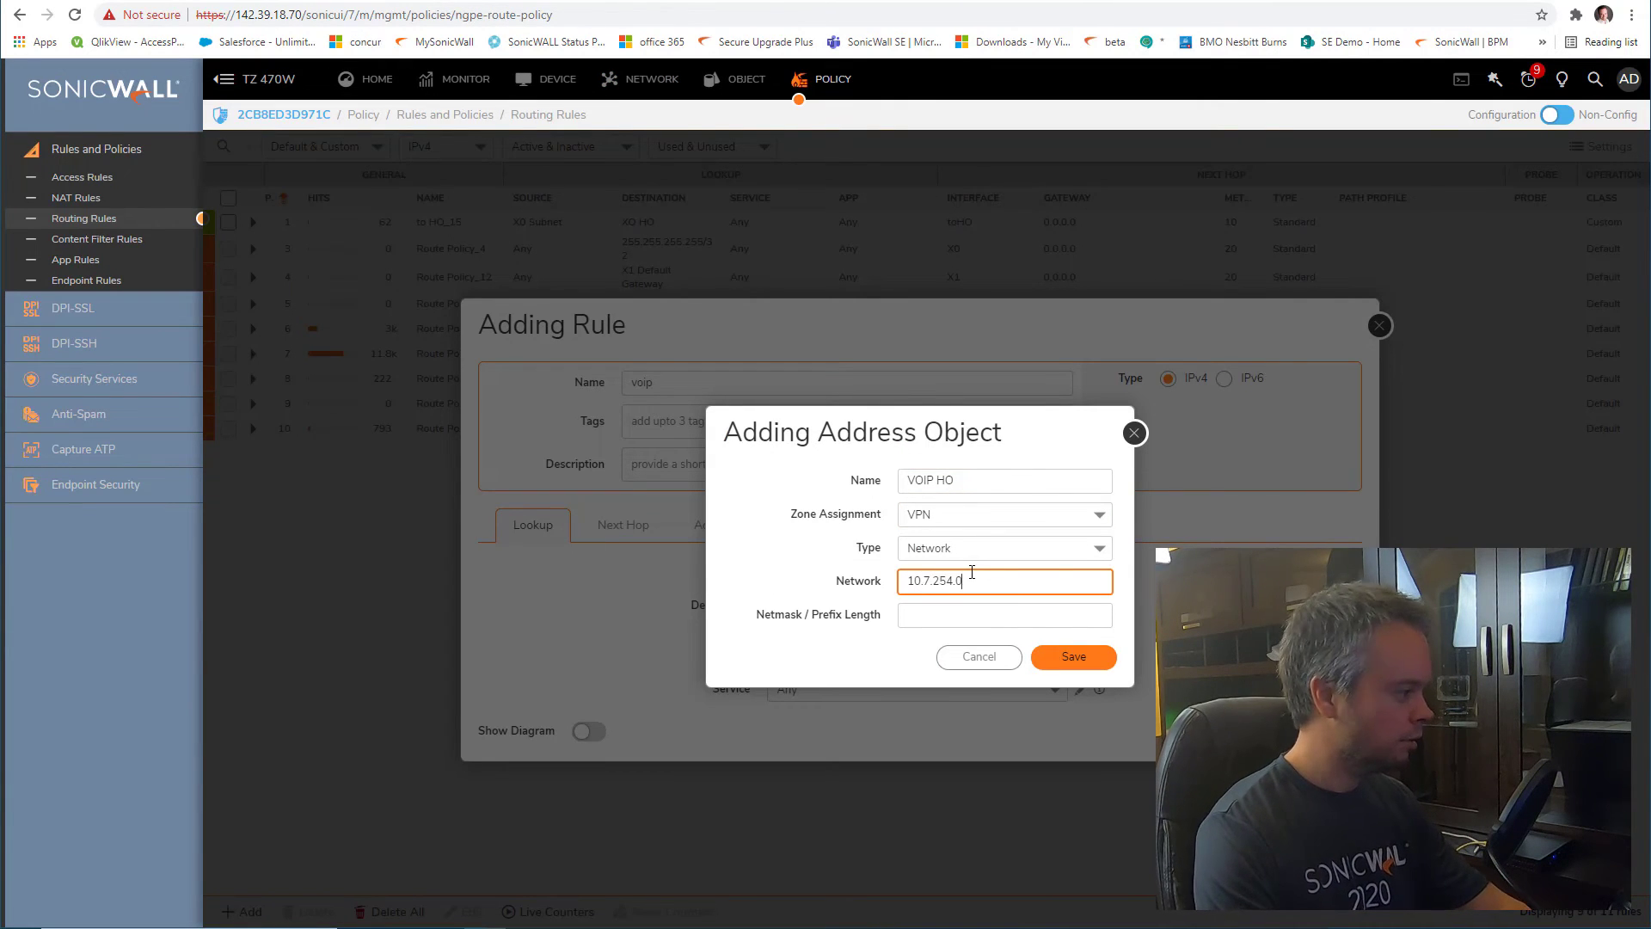
pyautogui.press('Tab')
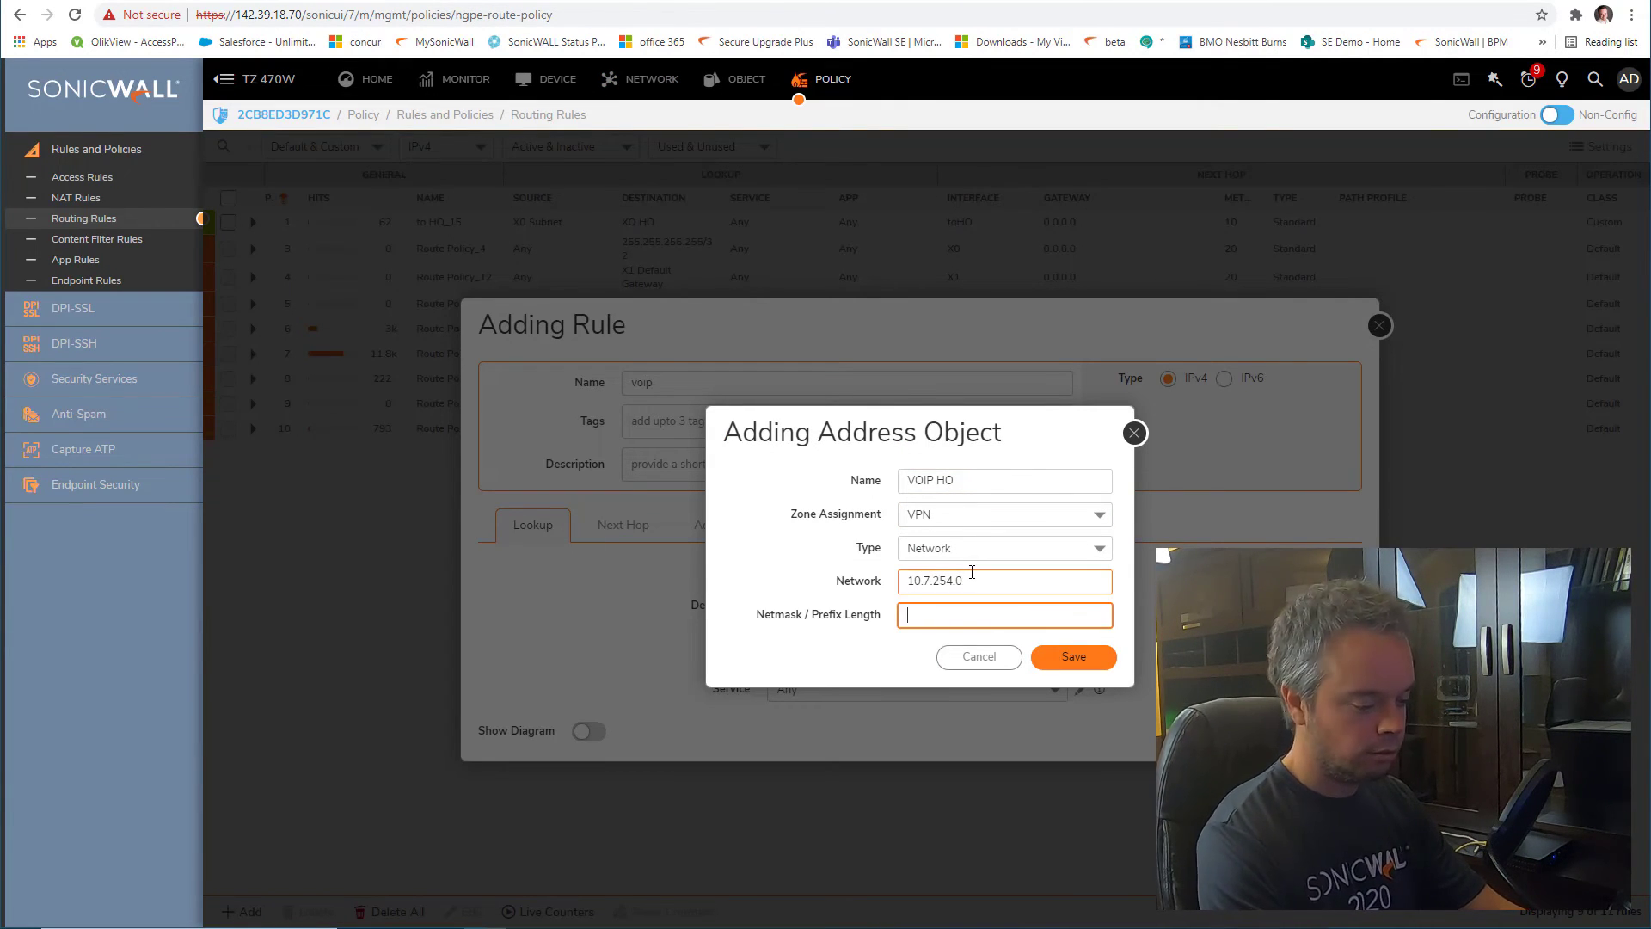
pyautogui.write('255.255.255')
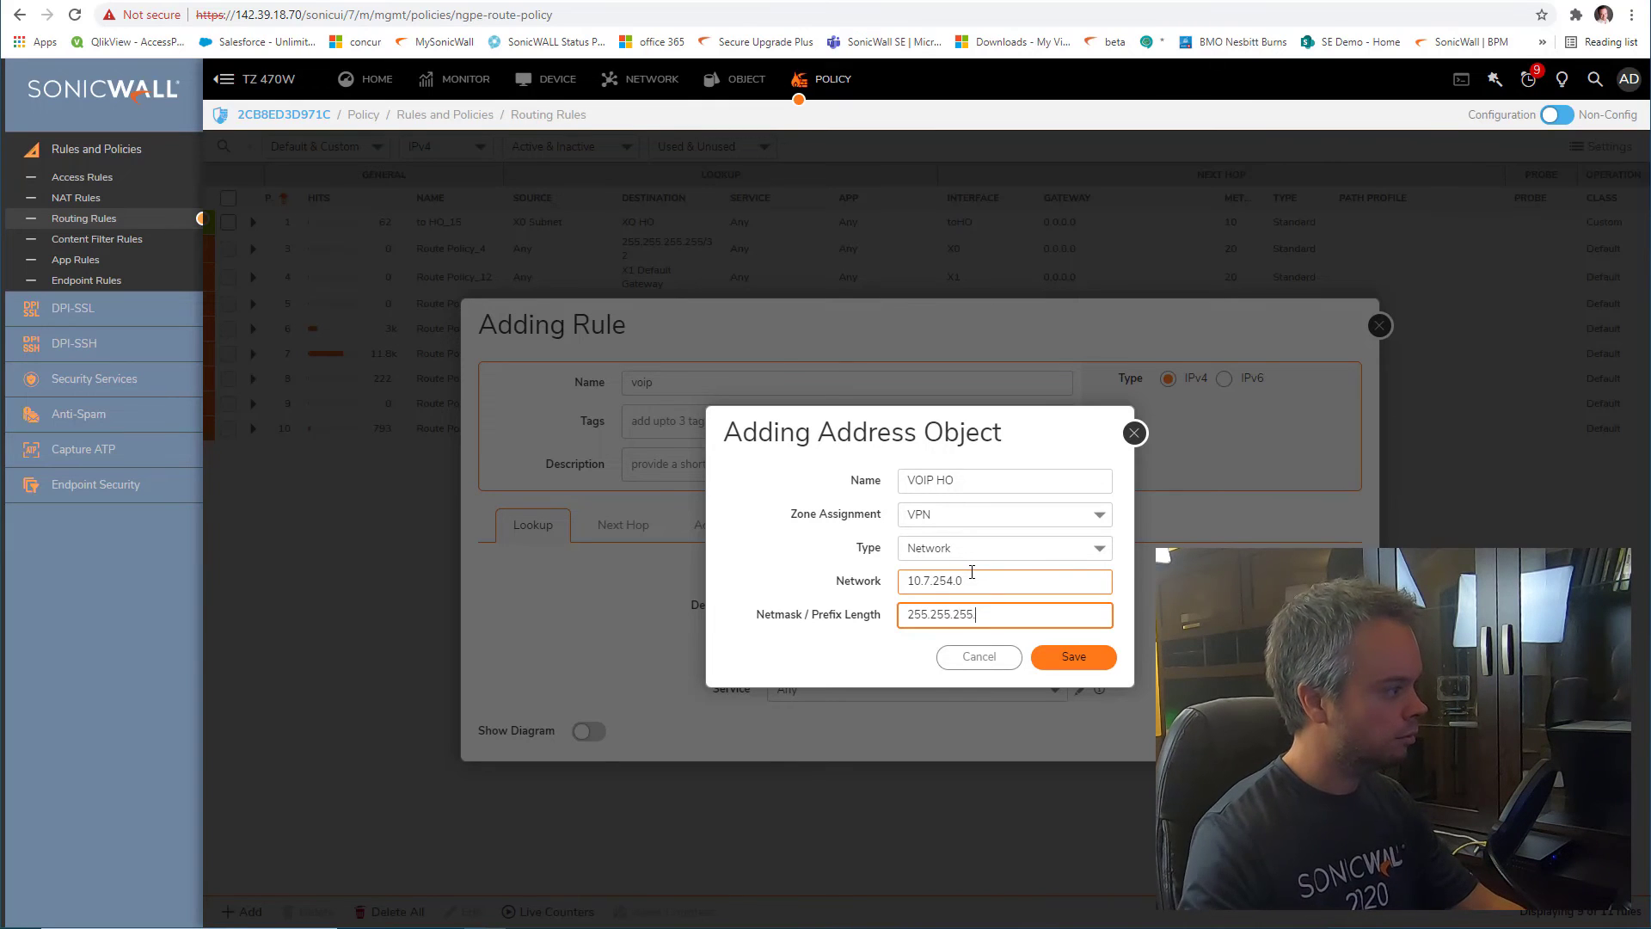
pyautogui.write('.0')
pyautogui.click(1067, 661)
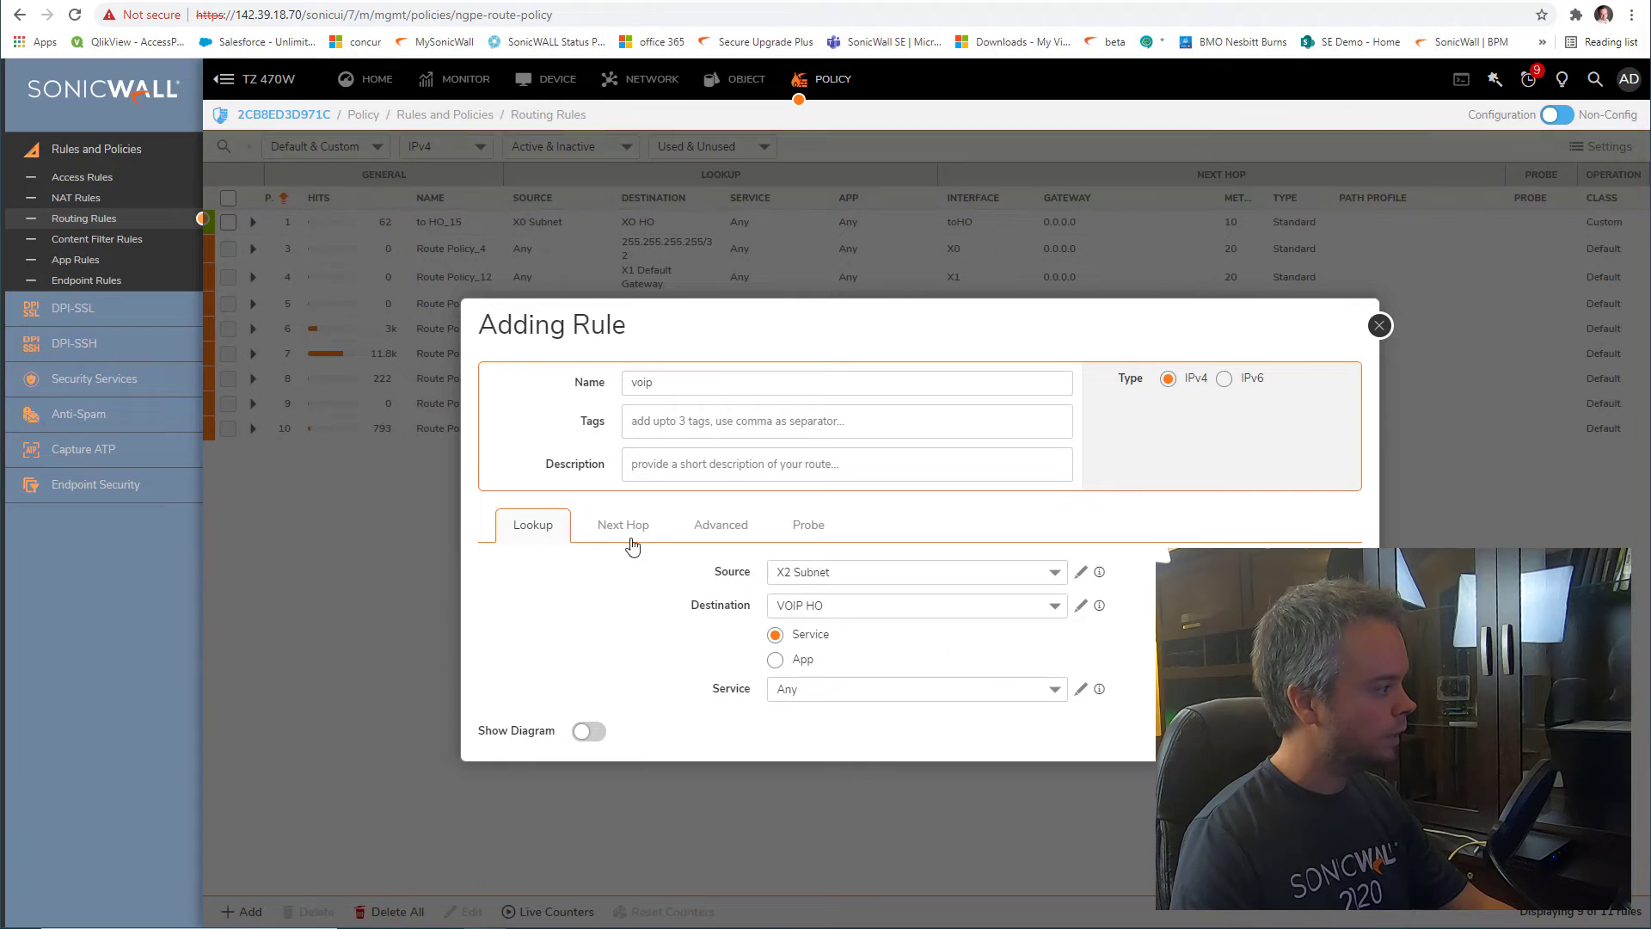
# Route the voip rule through the toHO interface and highlight the auto-add access rules option
pyautogui.click(624, 526)
pyautogui.click(924, 648)
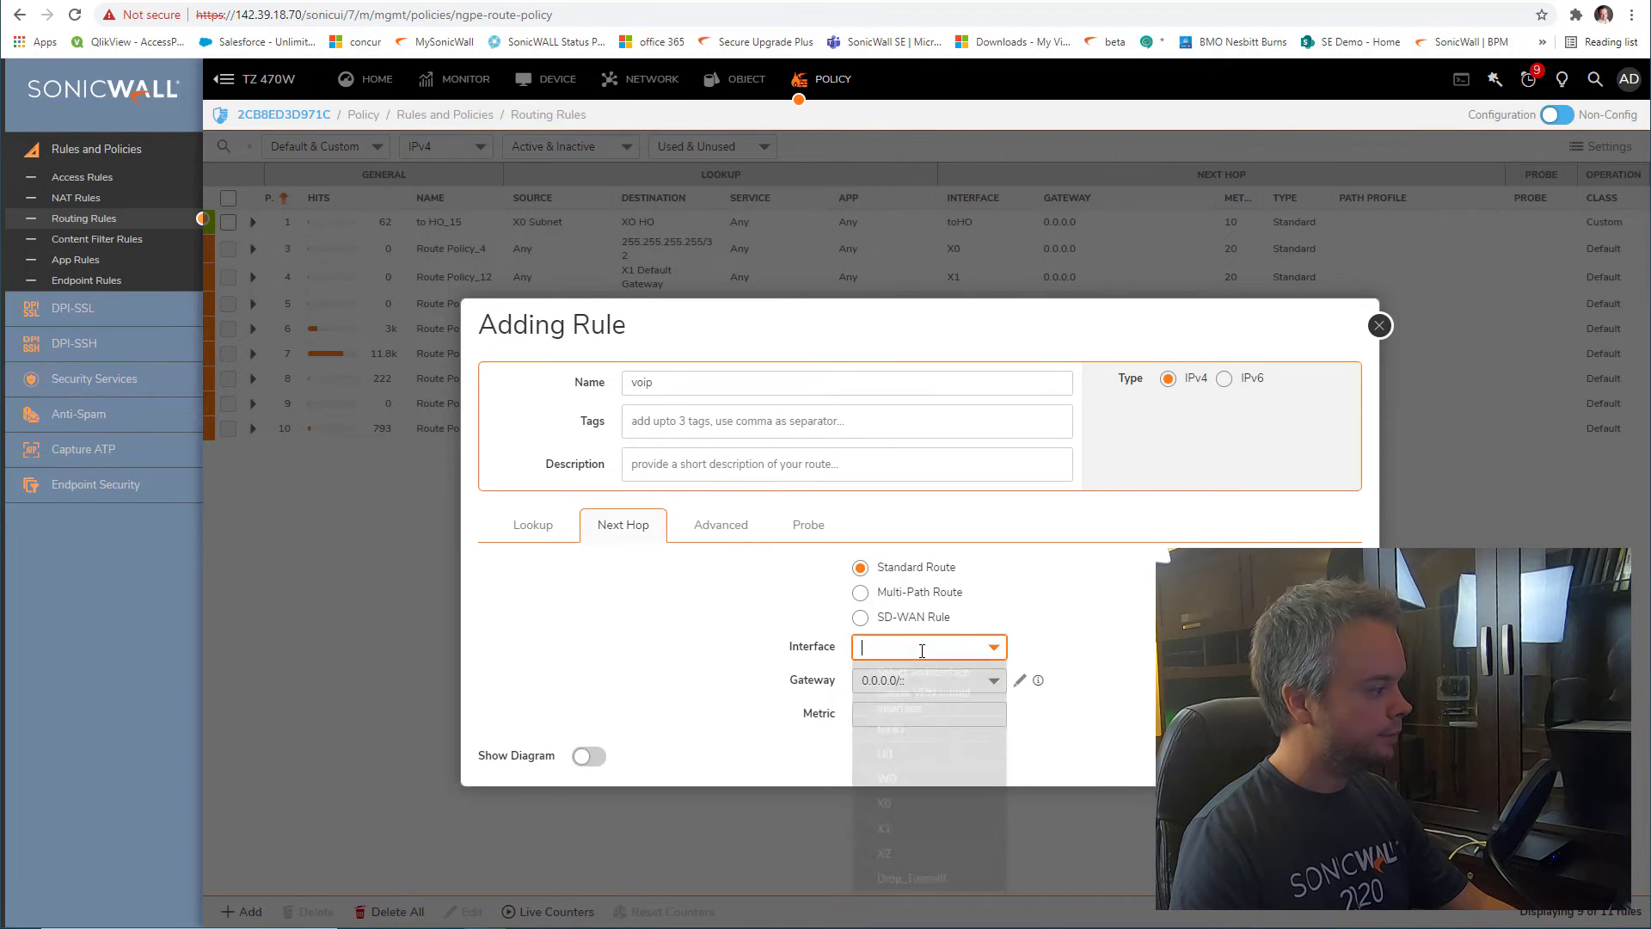
pyautogui.click(929, 738)
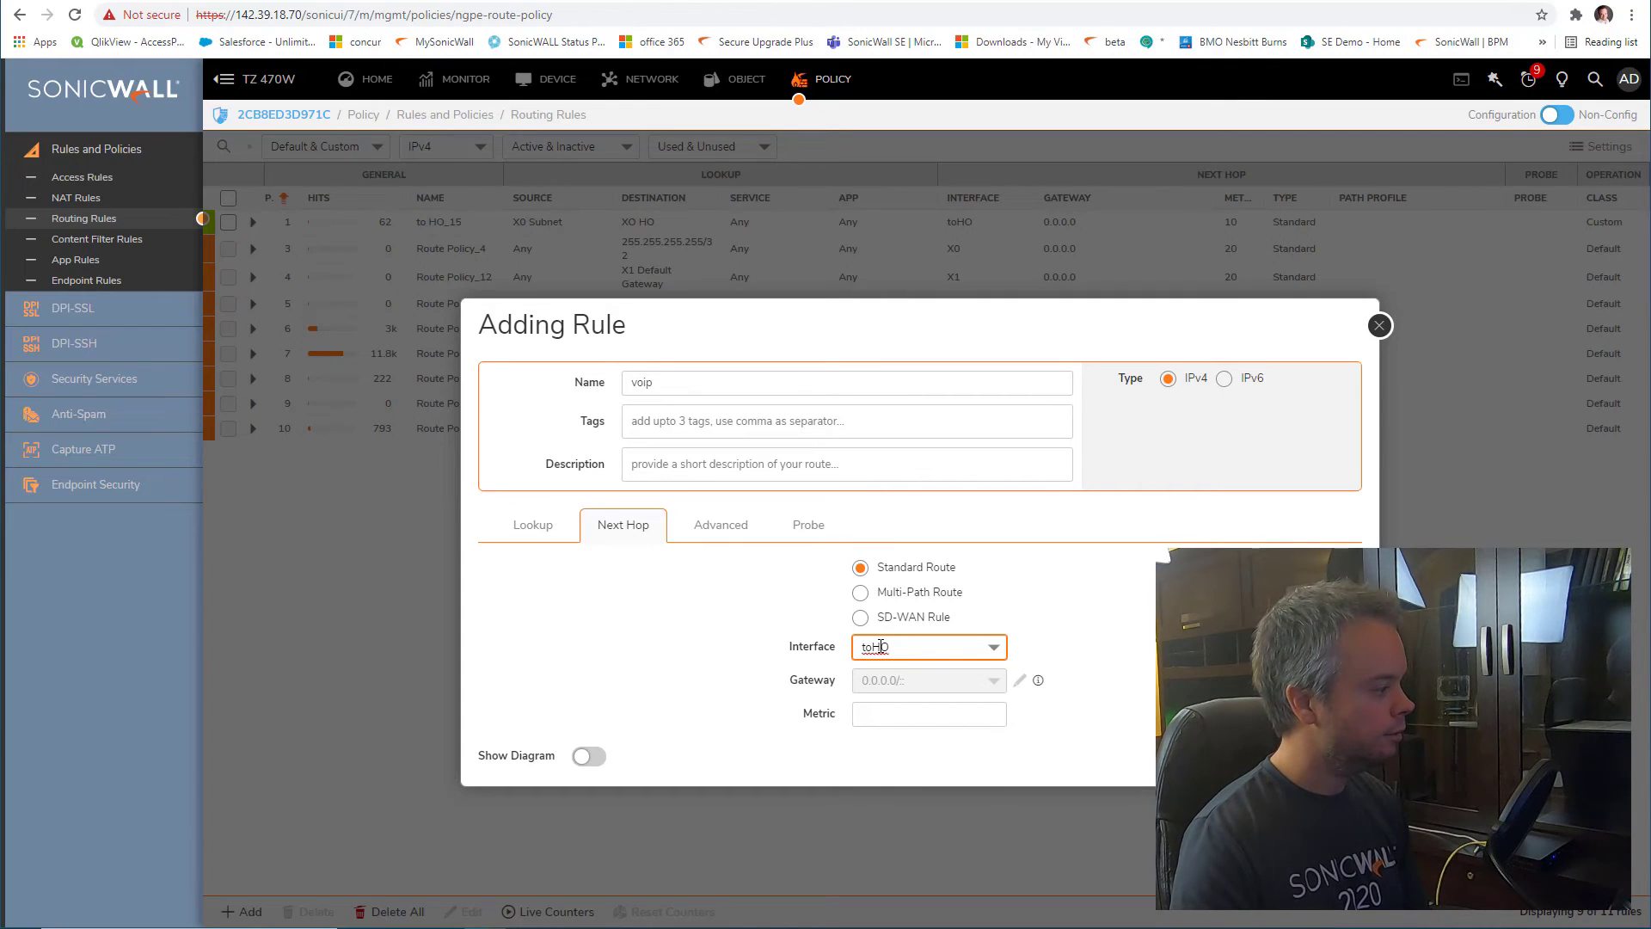
pyautogui.click(722, 525)
pyautogui.moveTo(723, 601); pyautogui.dragTo(797, 617)
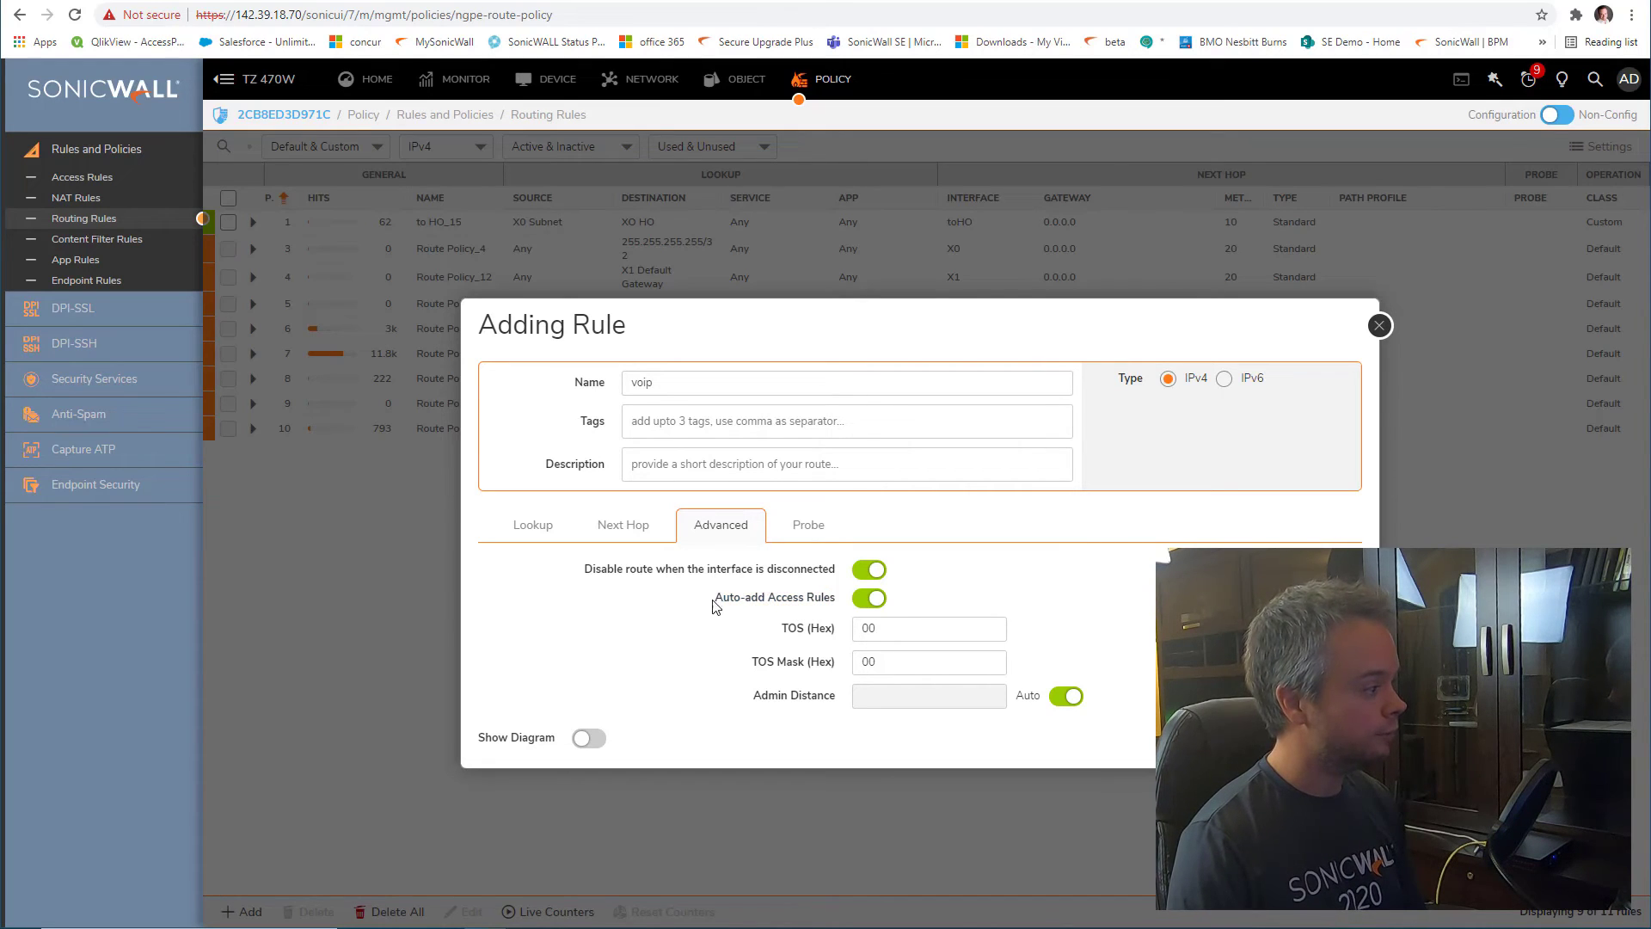
pyautogui.moveTo(712, 597); pyautogui.dragTo(804, 599)
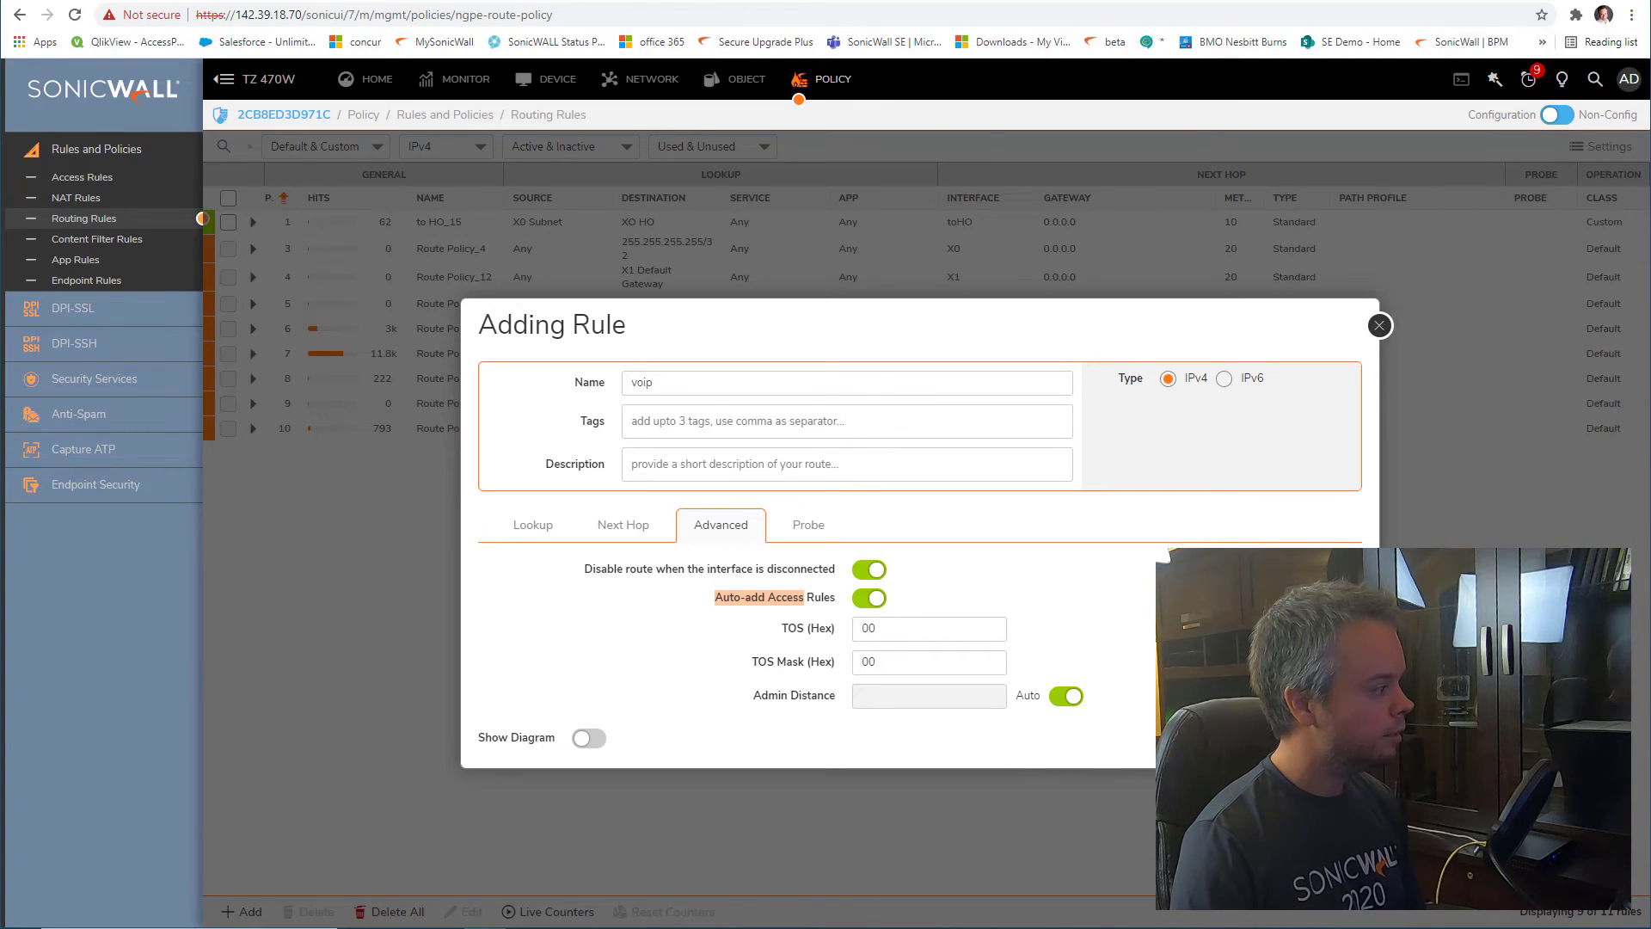
# After the empty-metric warning, set metric 10 and save the voip rule
pyautogui.click(1319, 738)
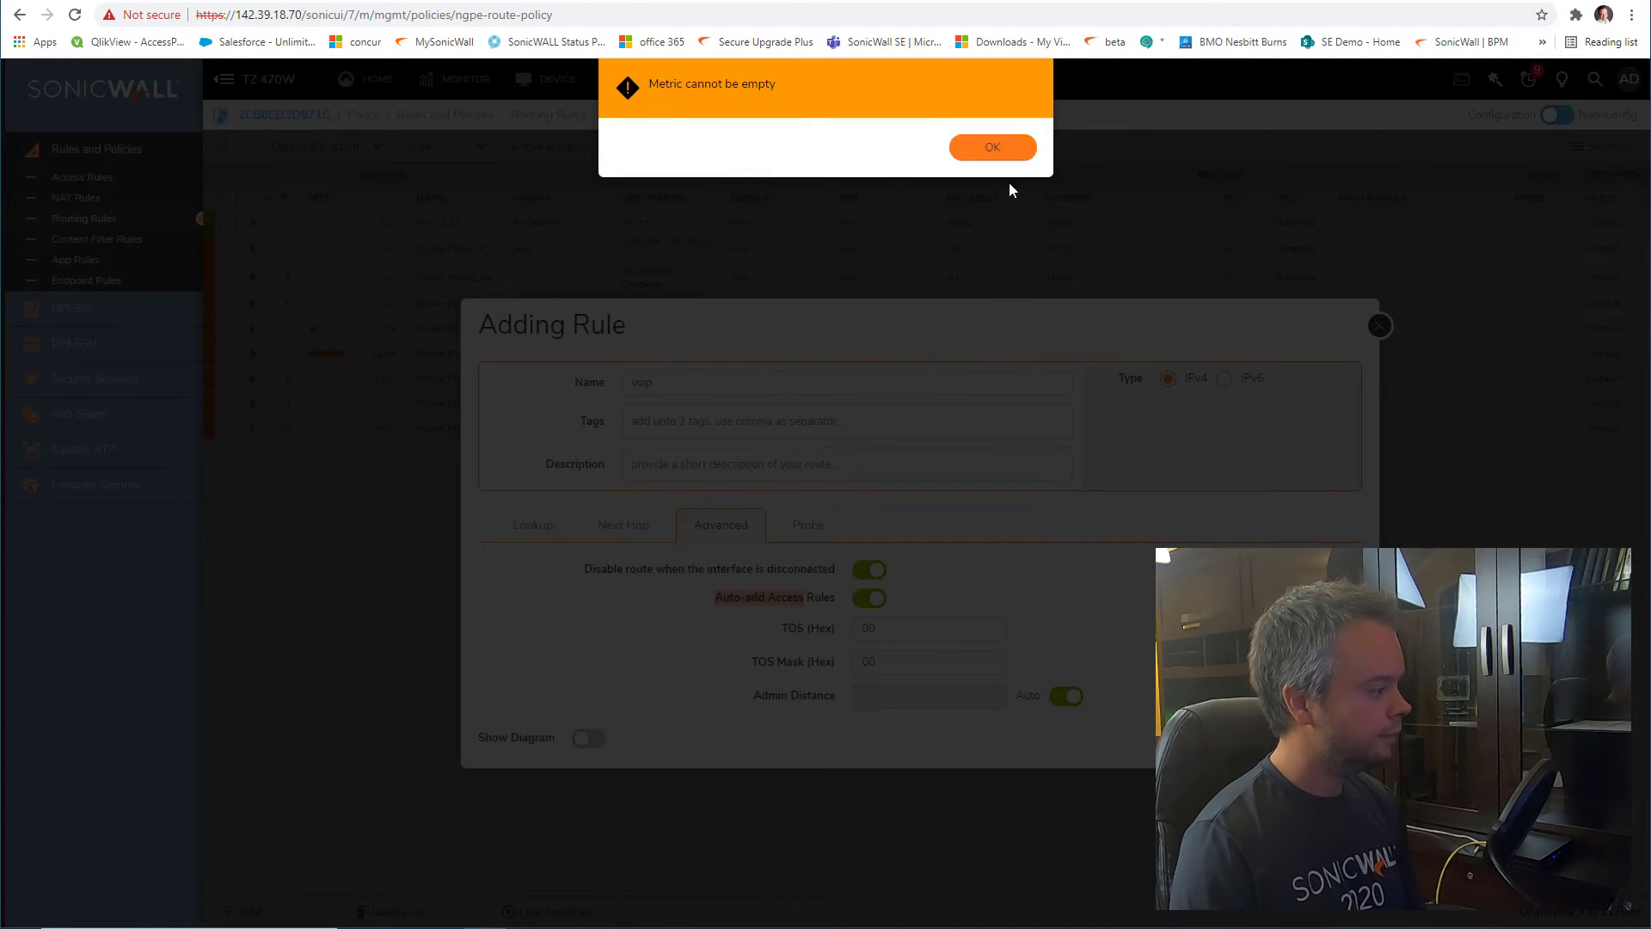
pyautogui.click(994, 149)
pyautogui.click(612, 526)
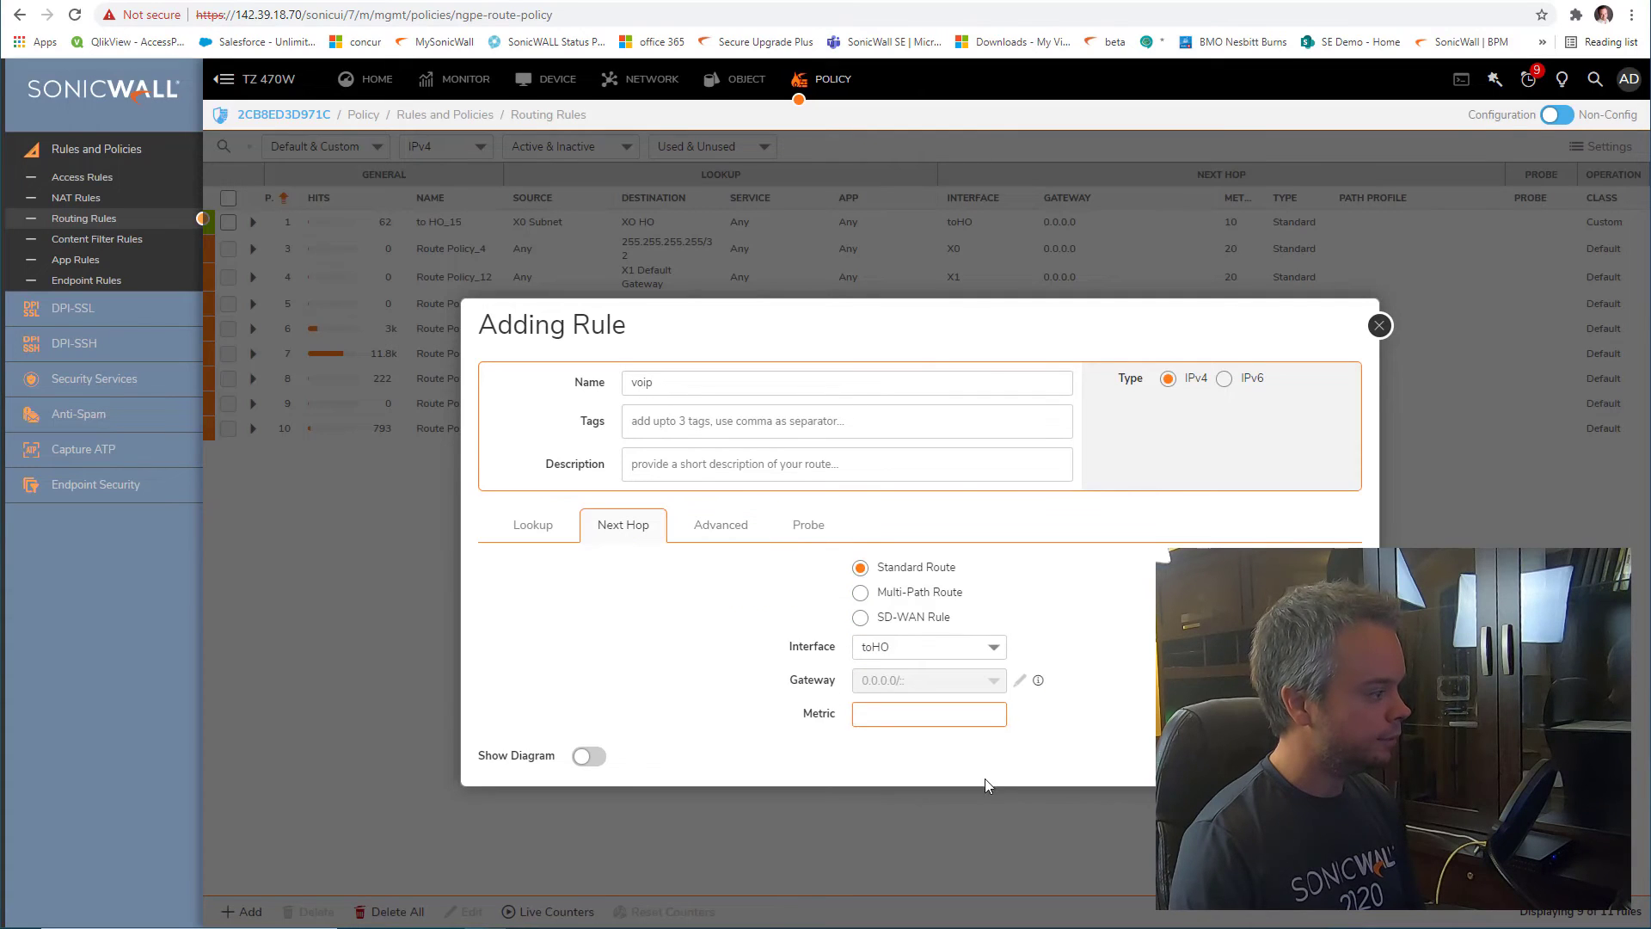
pyautogui.click(932, 713)
pyautogui.write('10')
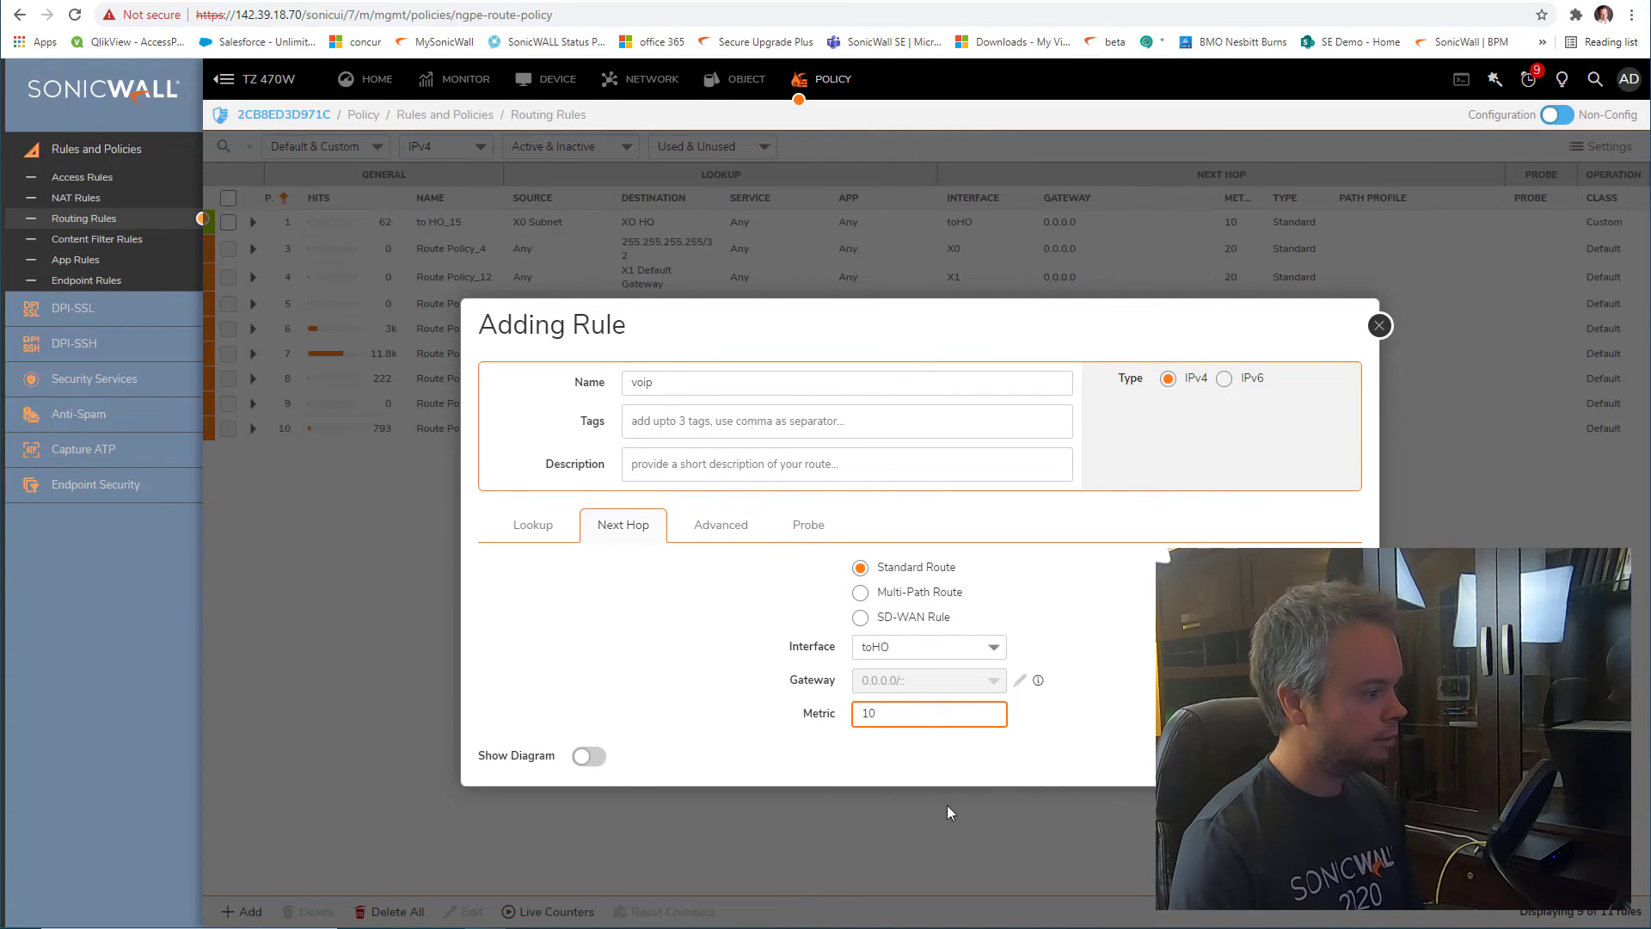
pyautogui.click(1321, 755)
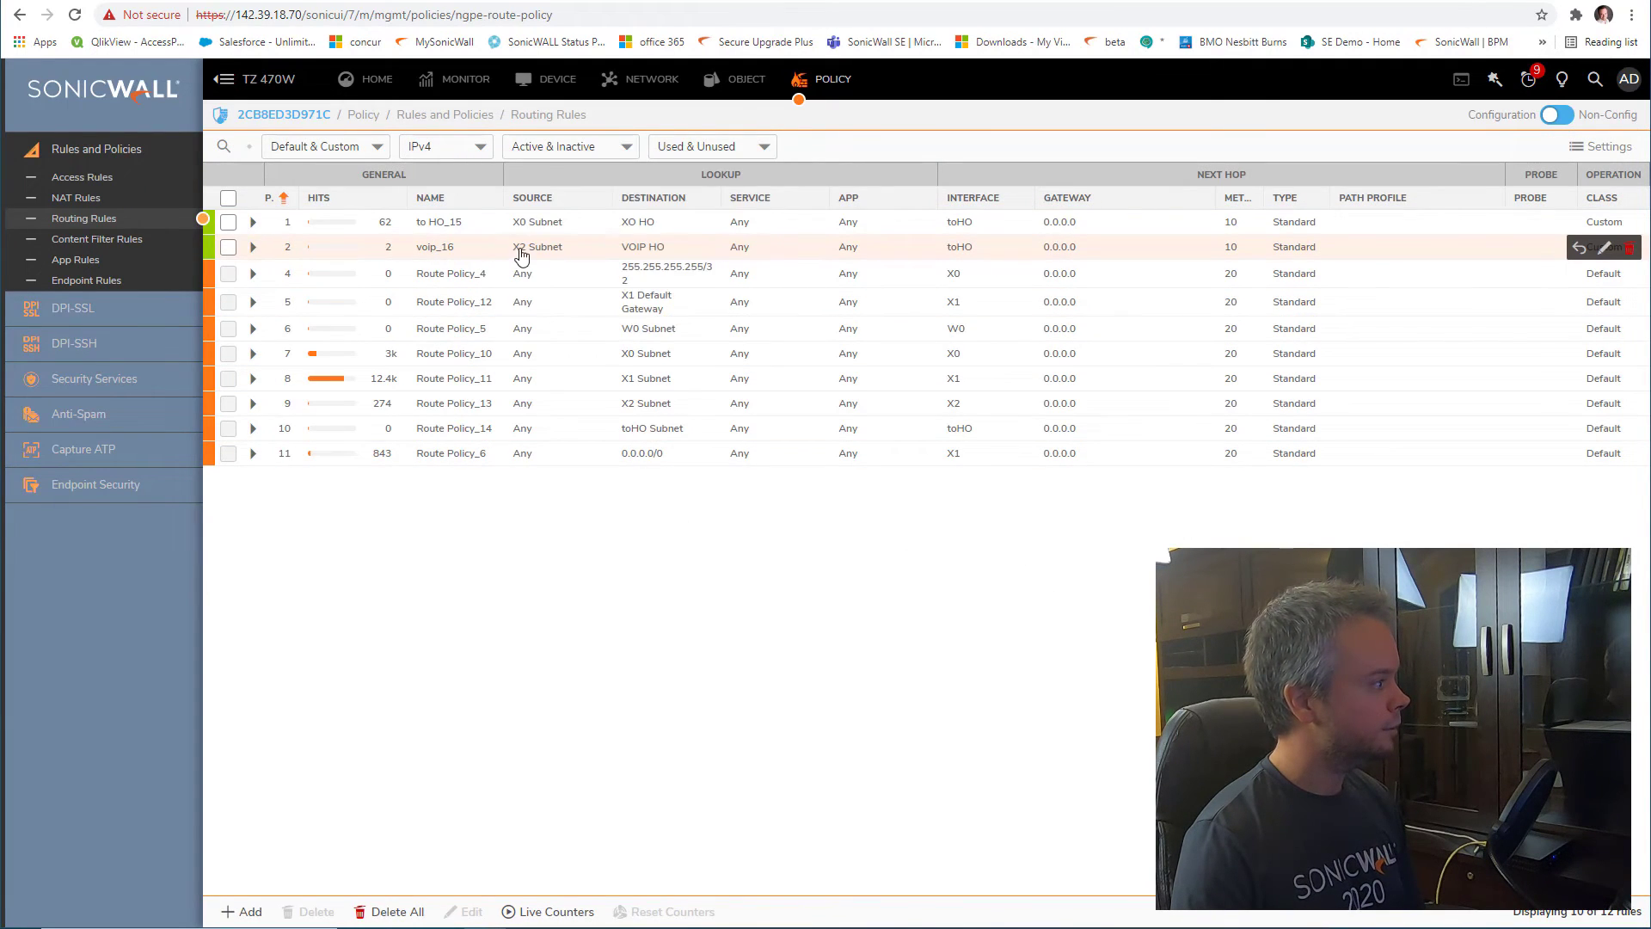
# Show the TZ 670's interface list with X2 in the voip zone and the toremoteoffice tunnel
pyautogui.moveTo(527, 251)
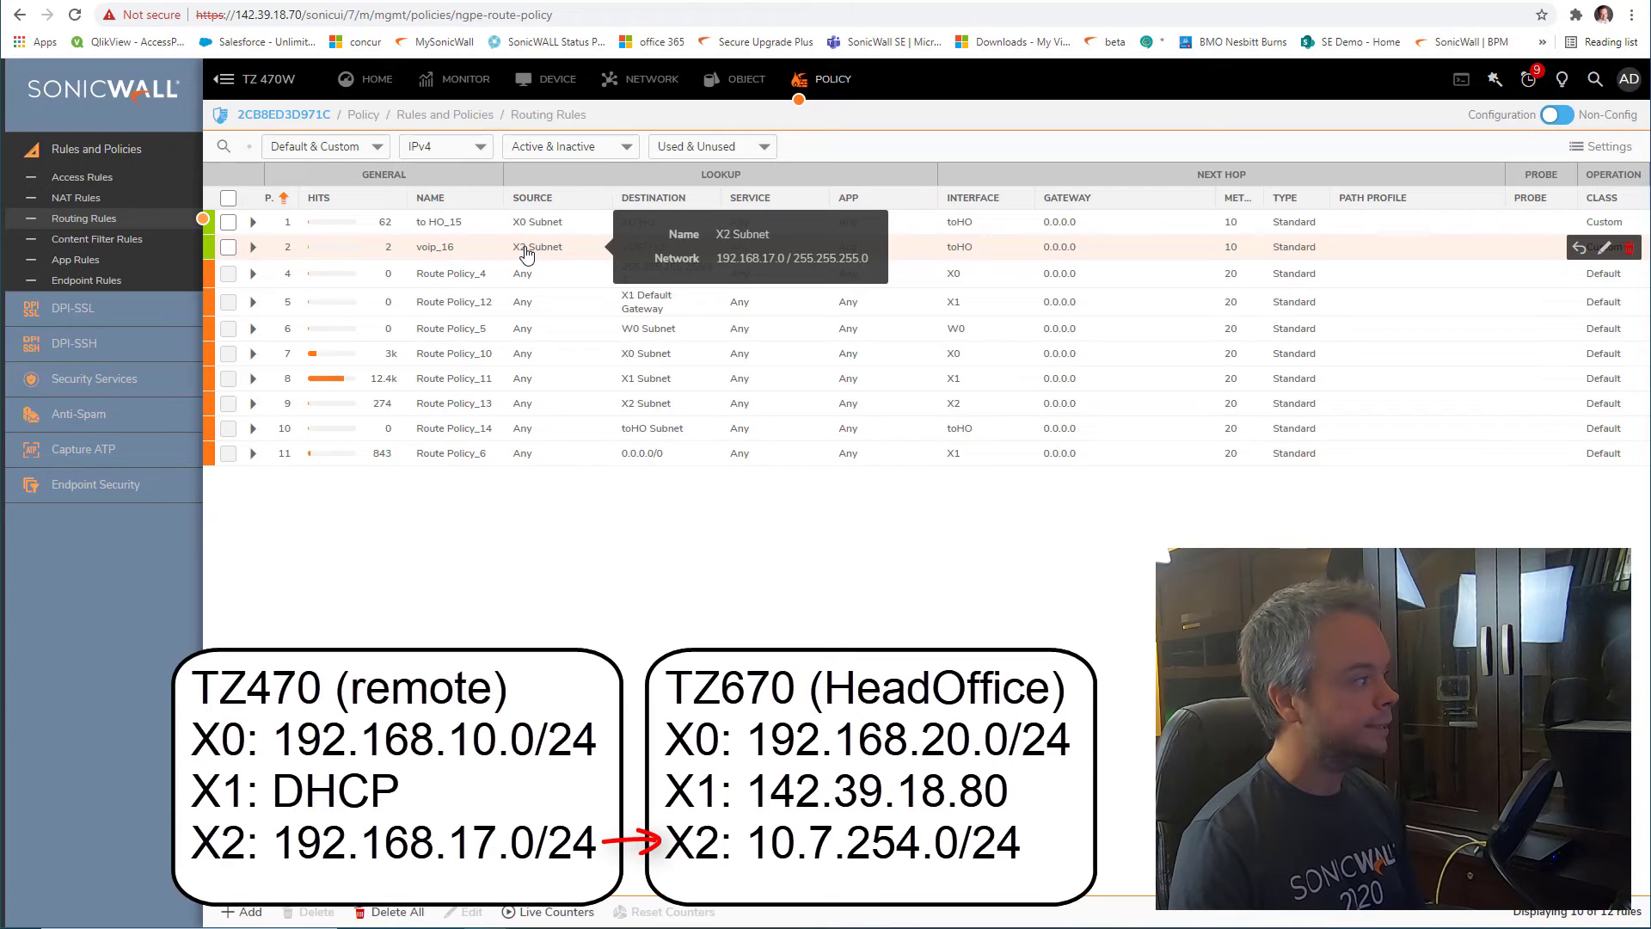
pyautogui.moveTo(635, 252)
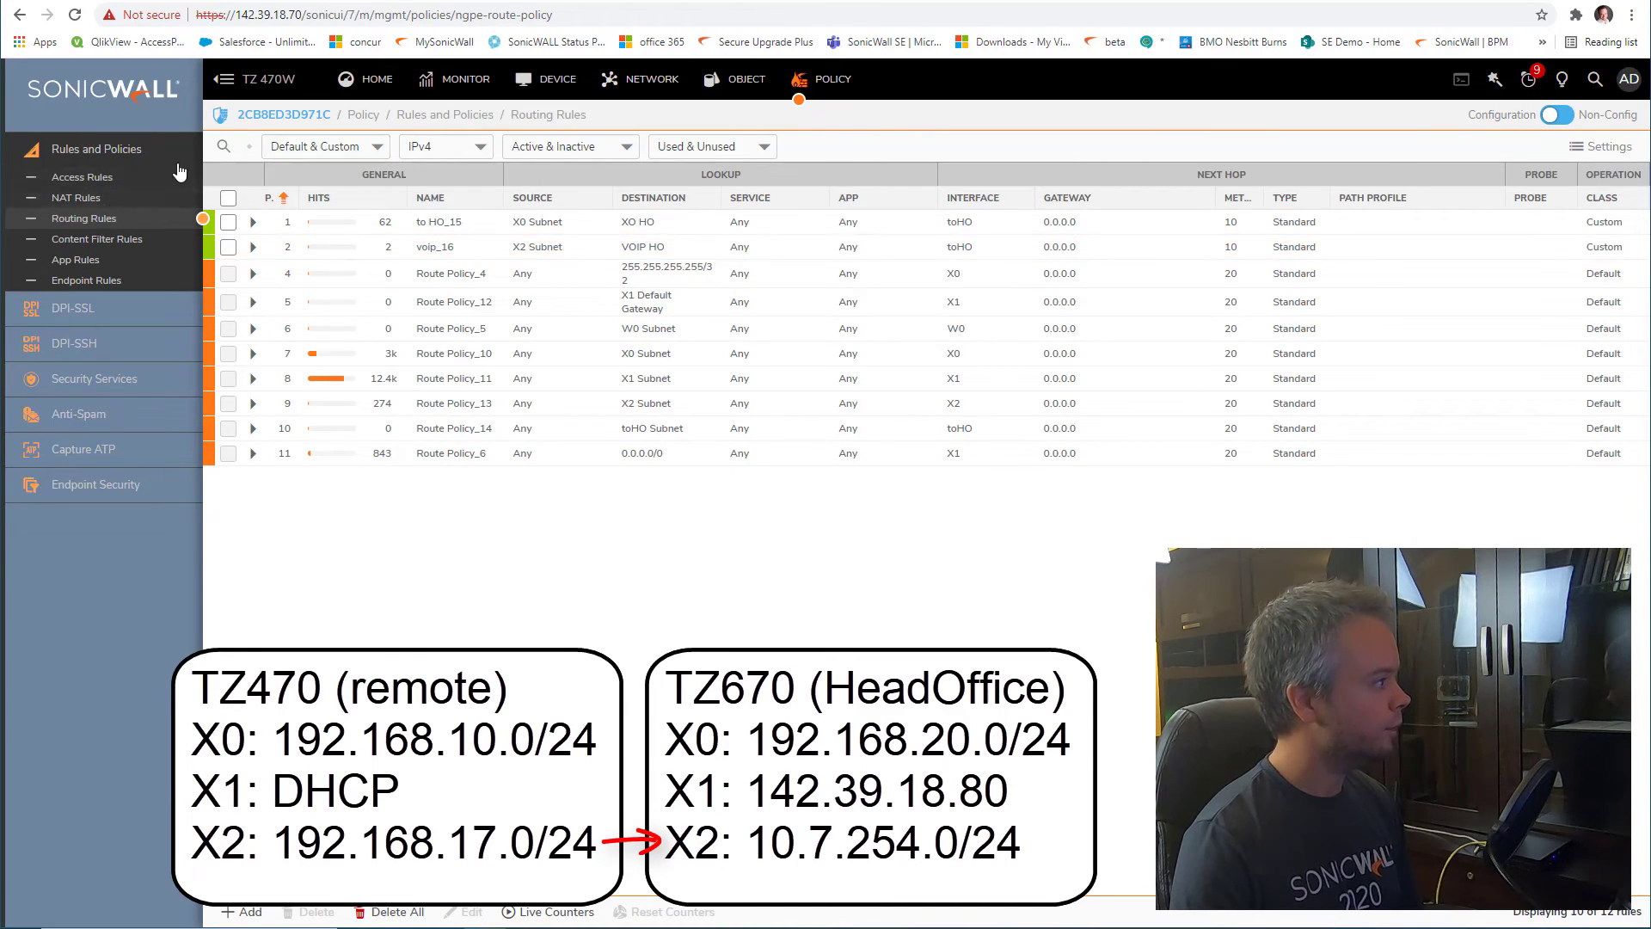
pyautogui.click(641, 78)
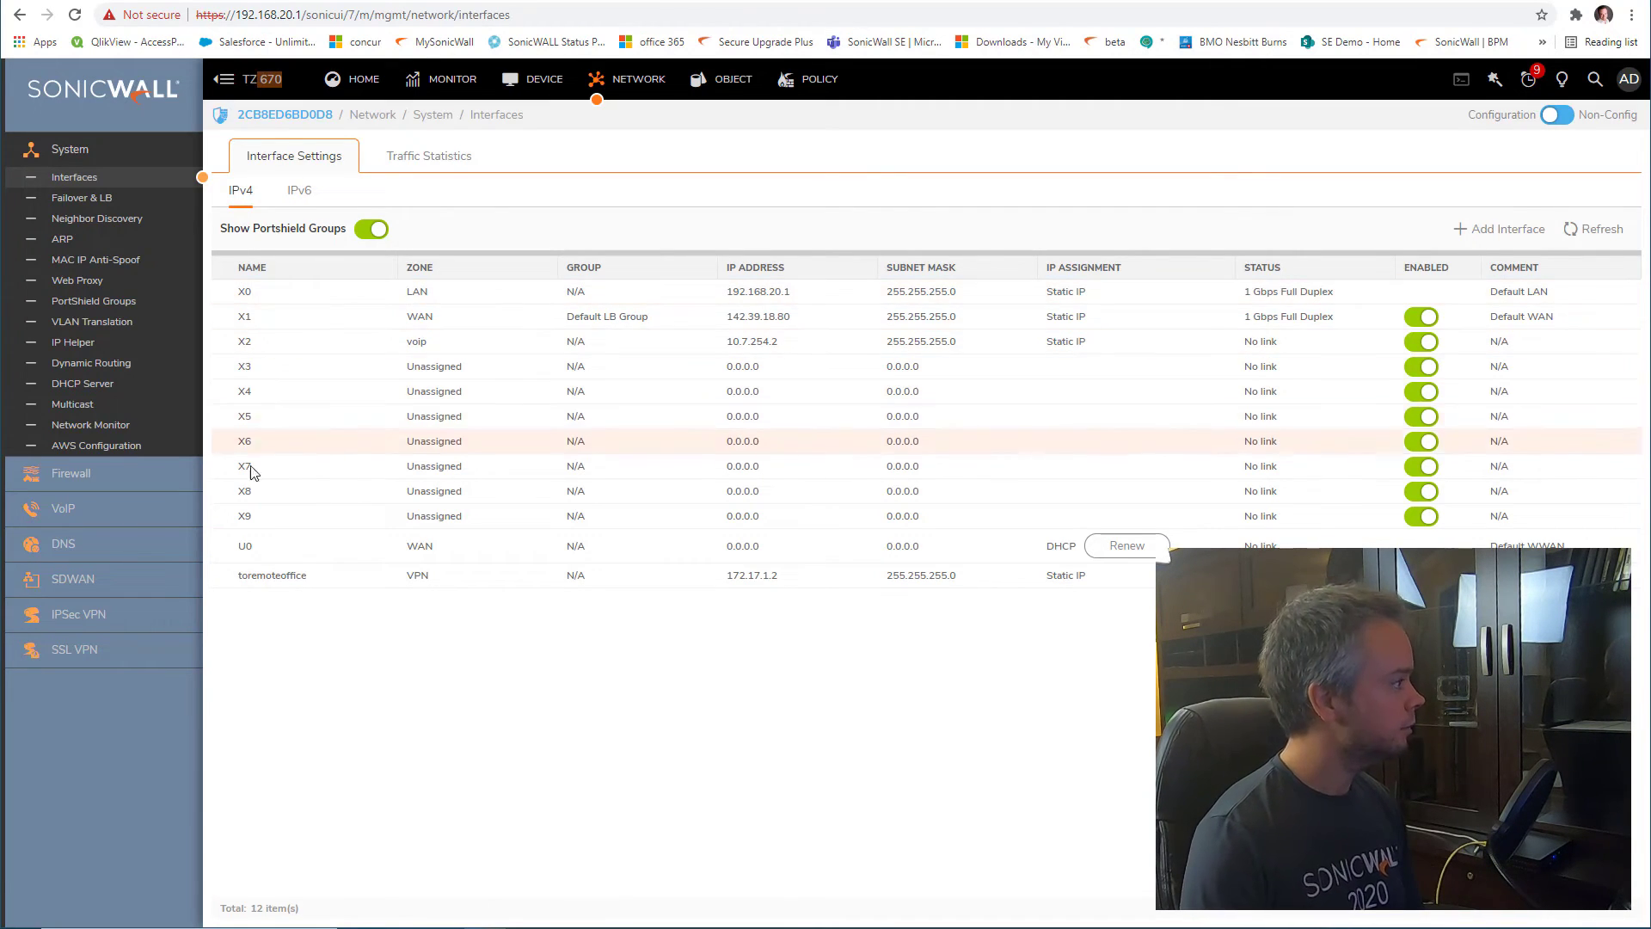
# On the TZ 670, draft a 'voip' routing rule with X2 Subnet source and start a new destination object
pyautogui.click(817, 78)
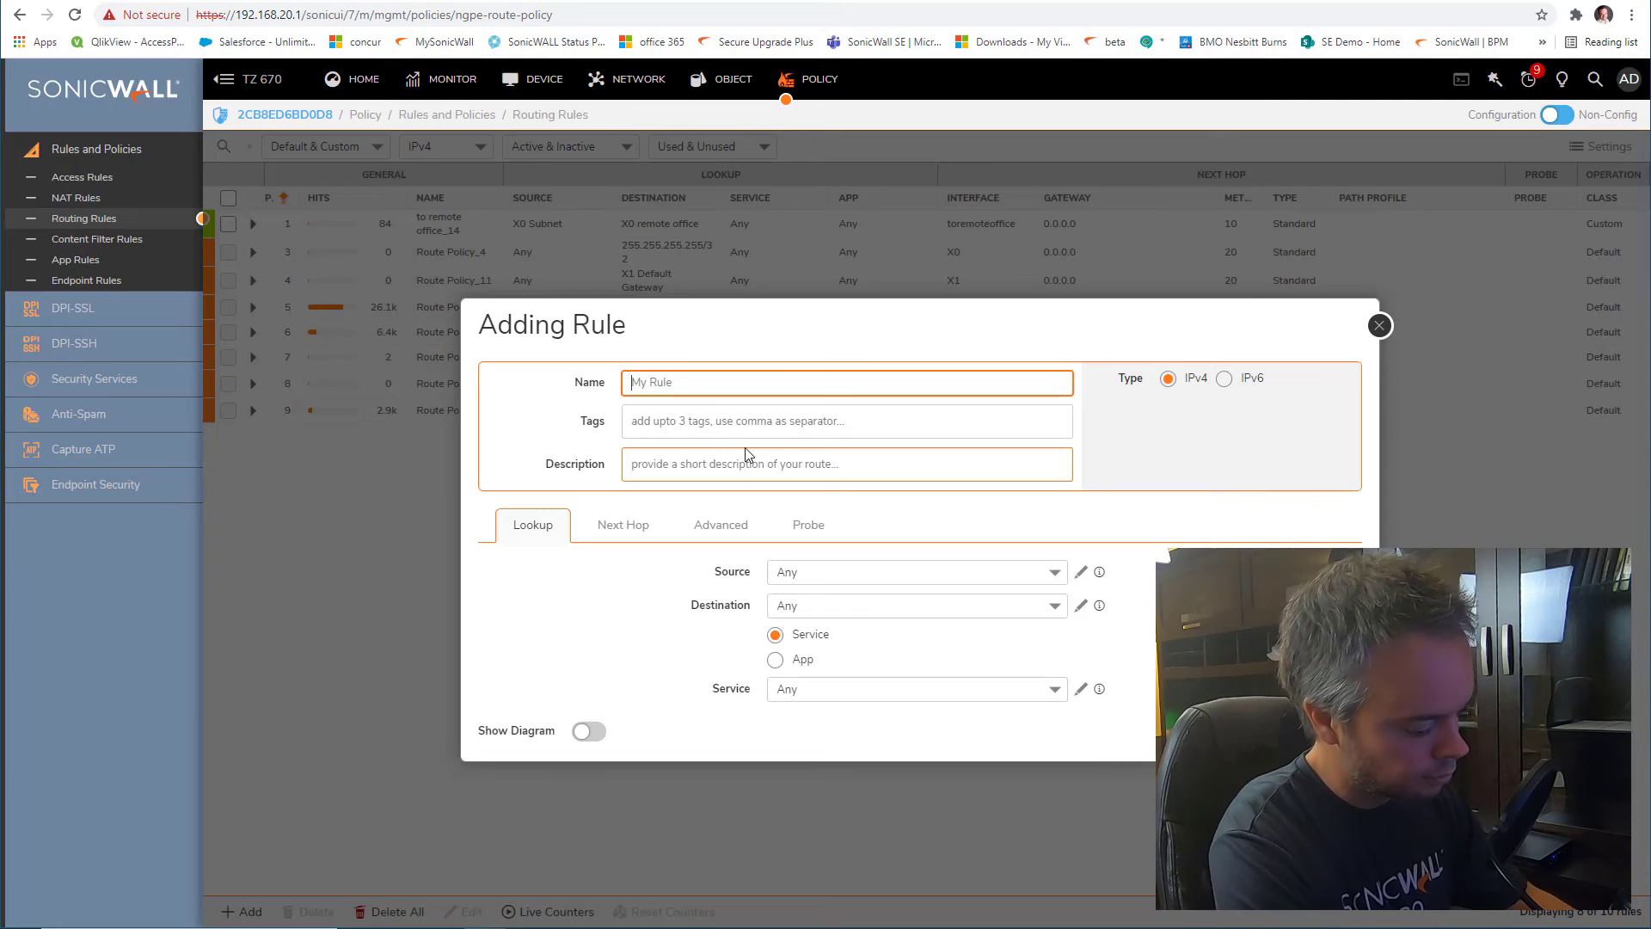
pyautogui.write('voip')
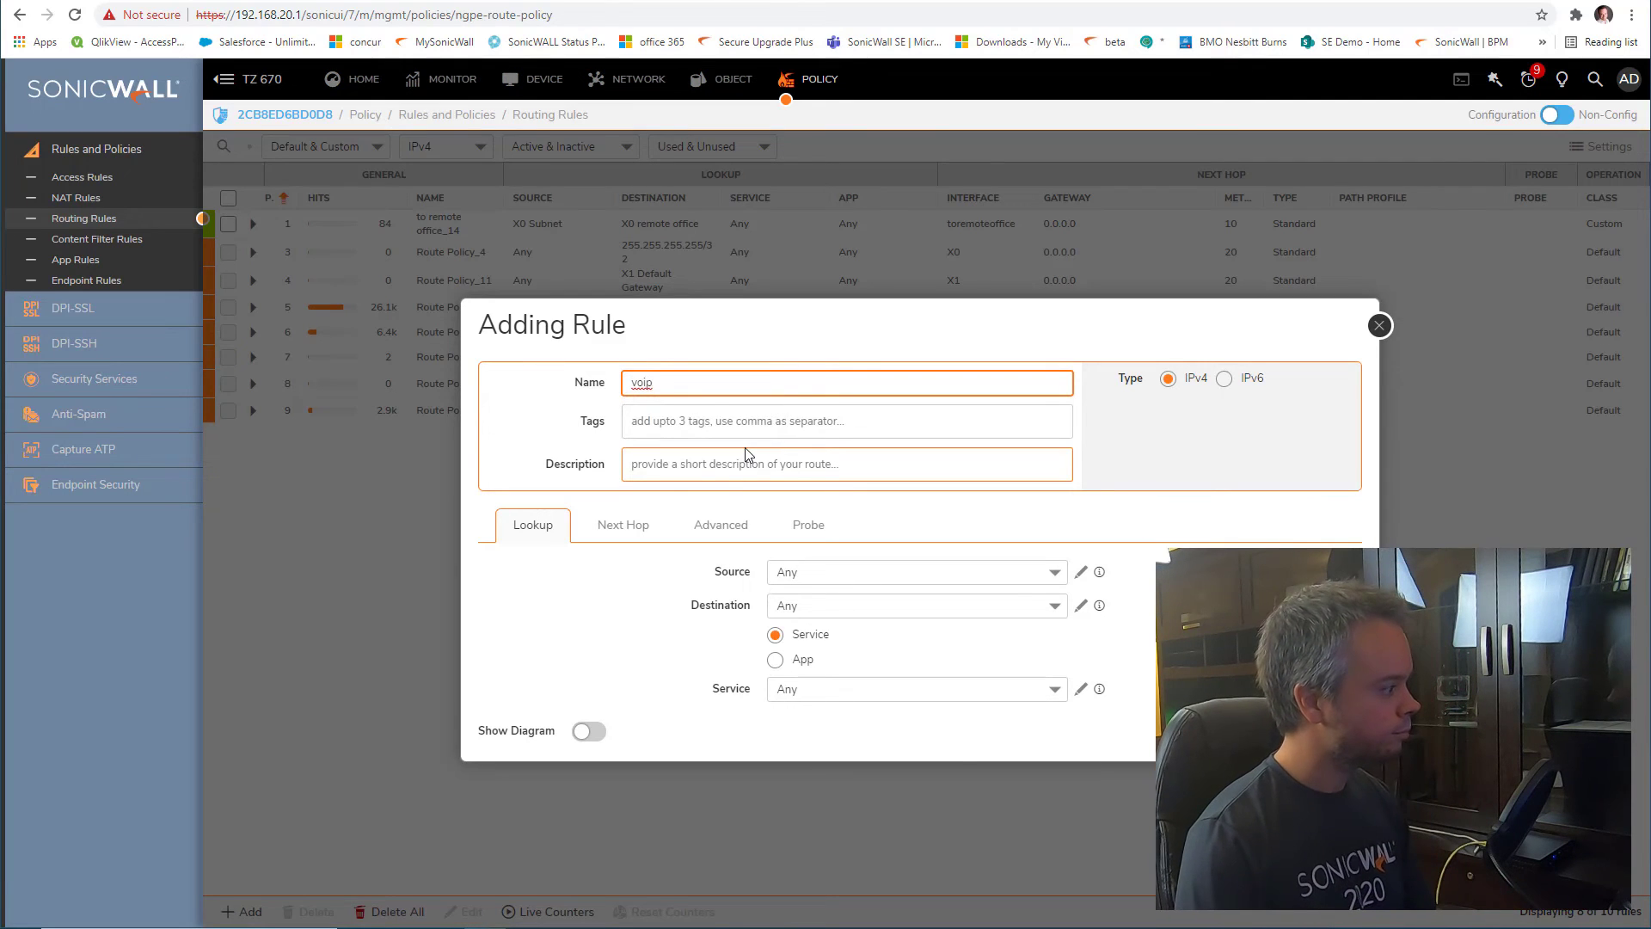
pyautogui.click(930, 571)
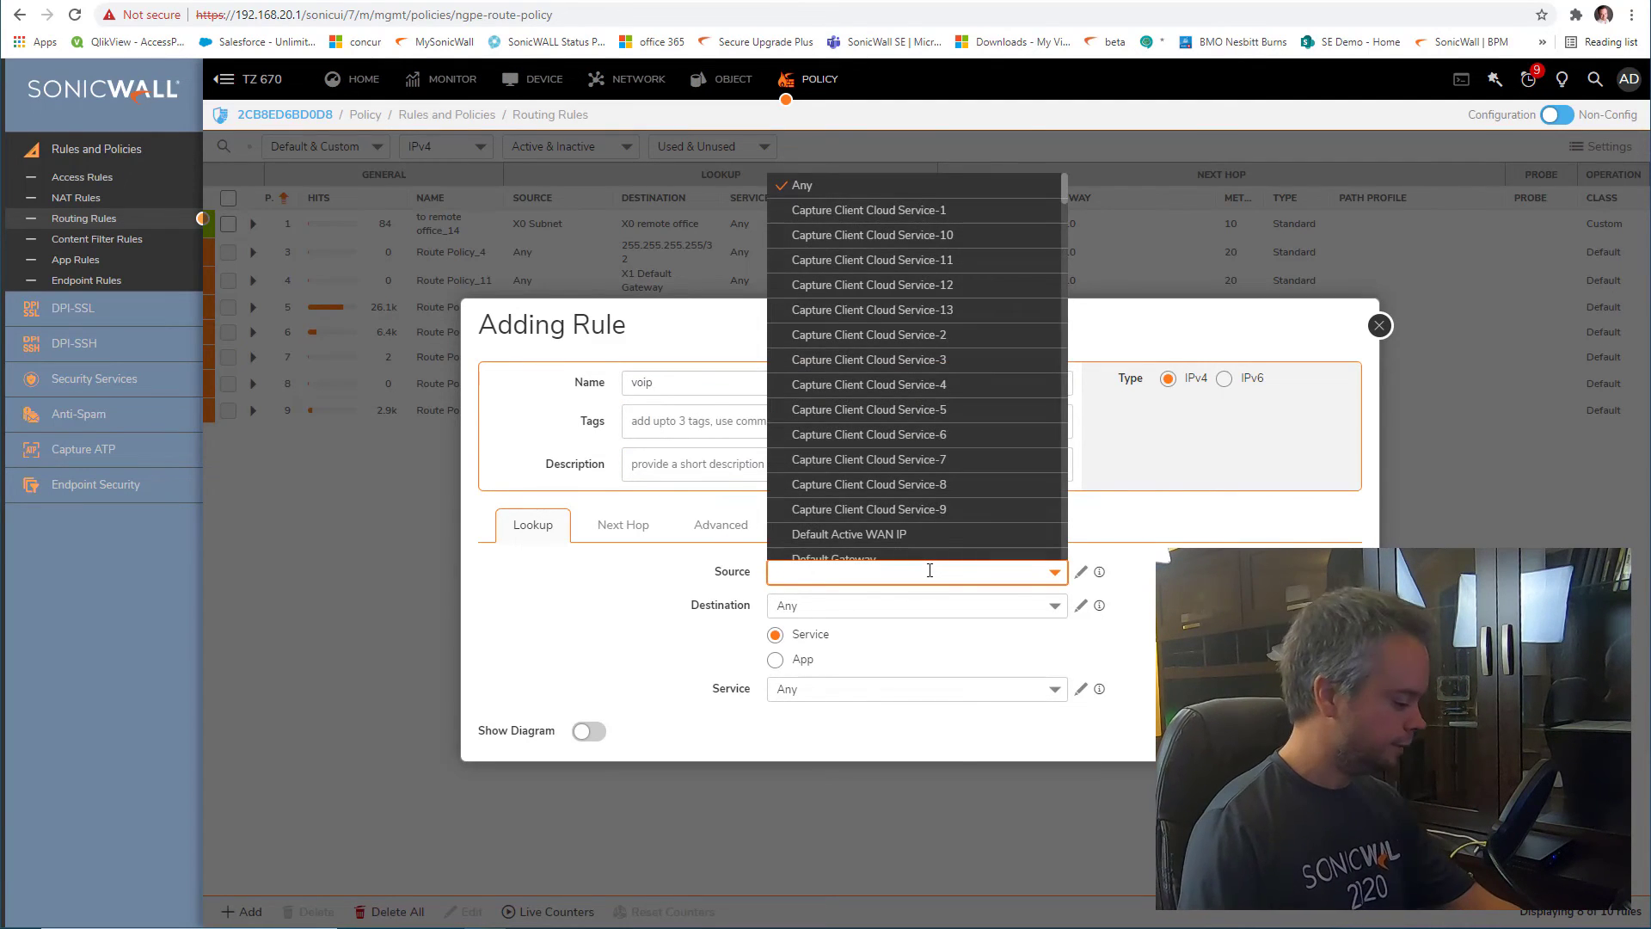
pyautogui.write('X2')
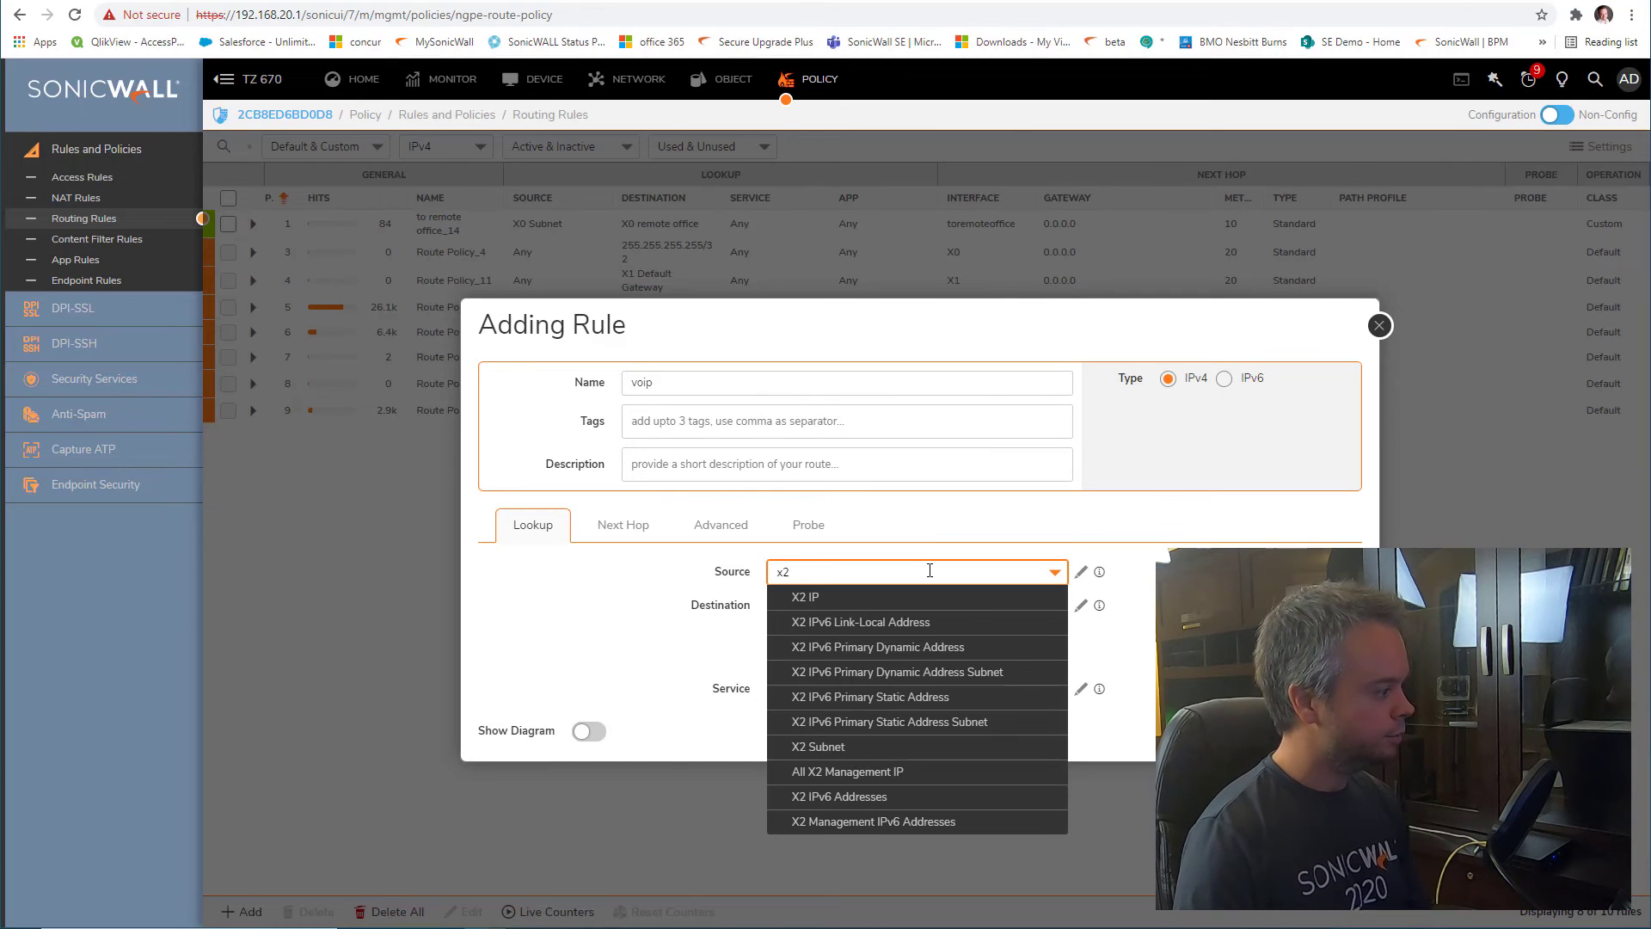
pyautogui.click(884, 747)
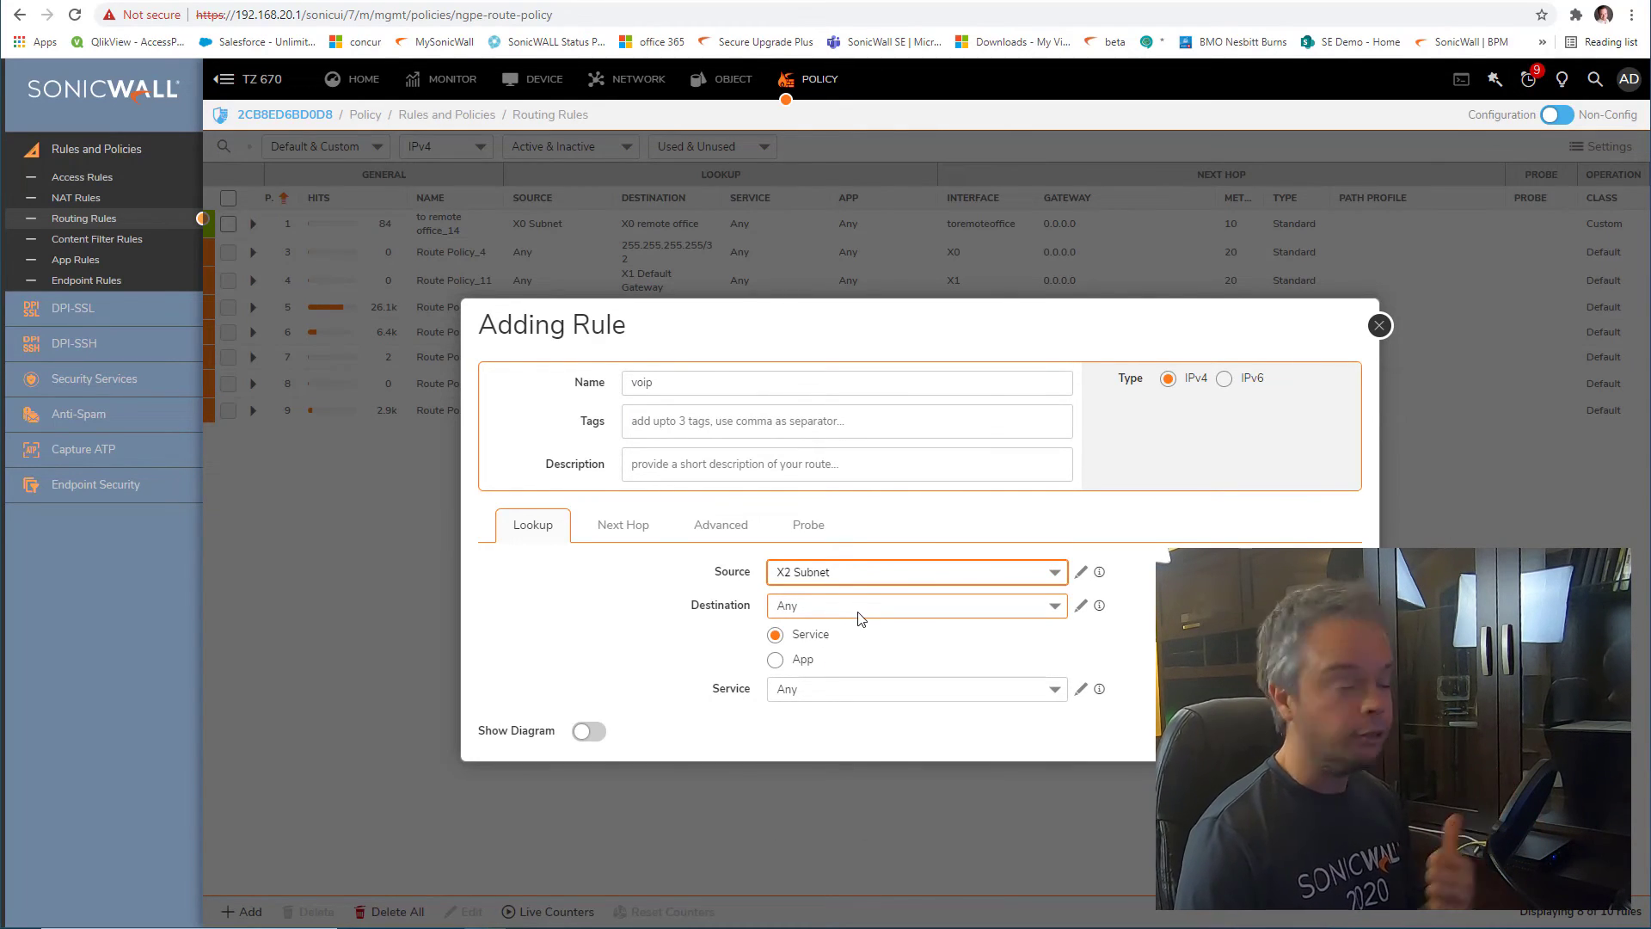
pyautogui.click(1082, 607)
# Name the new object 'x2 remote office' with VPN zone and Network type, checking the TZ 470W's addresses
pyautogui.click(1074, 649)
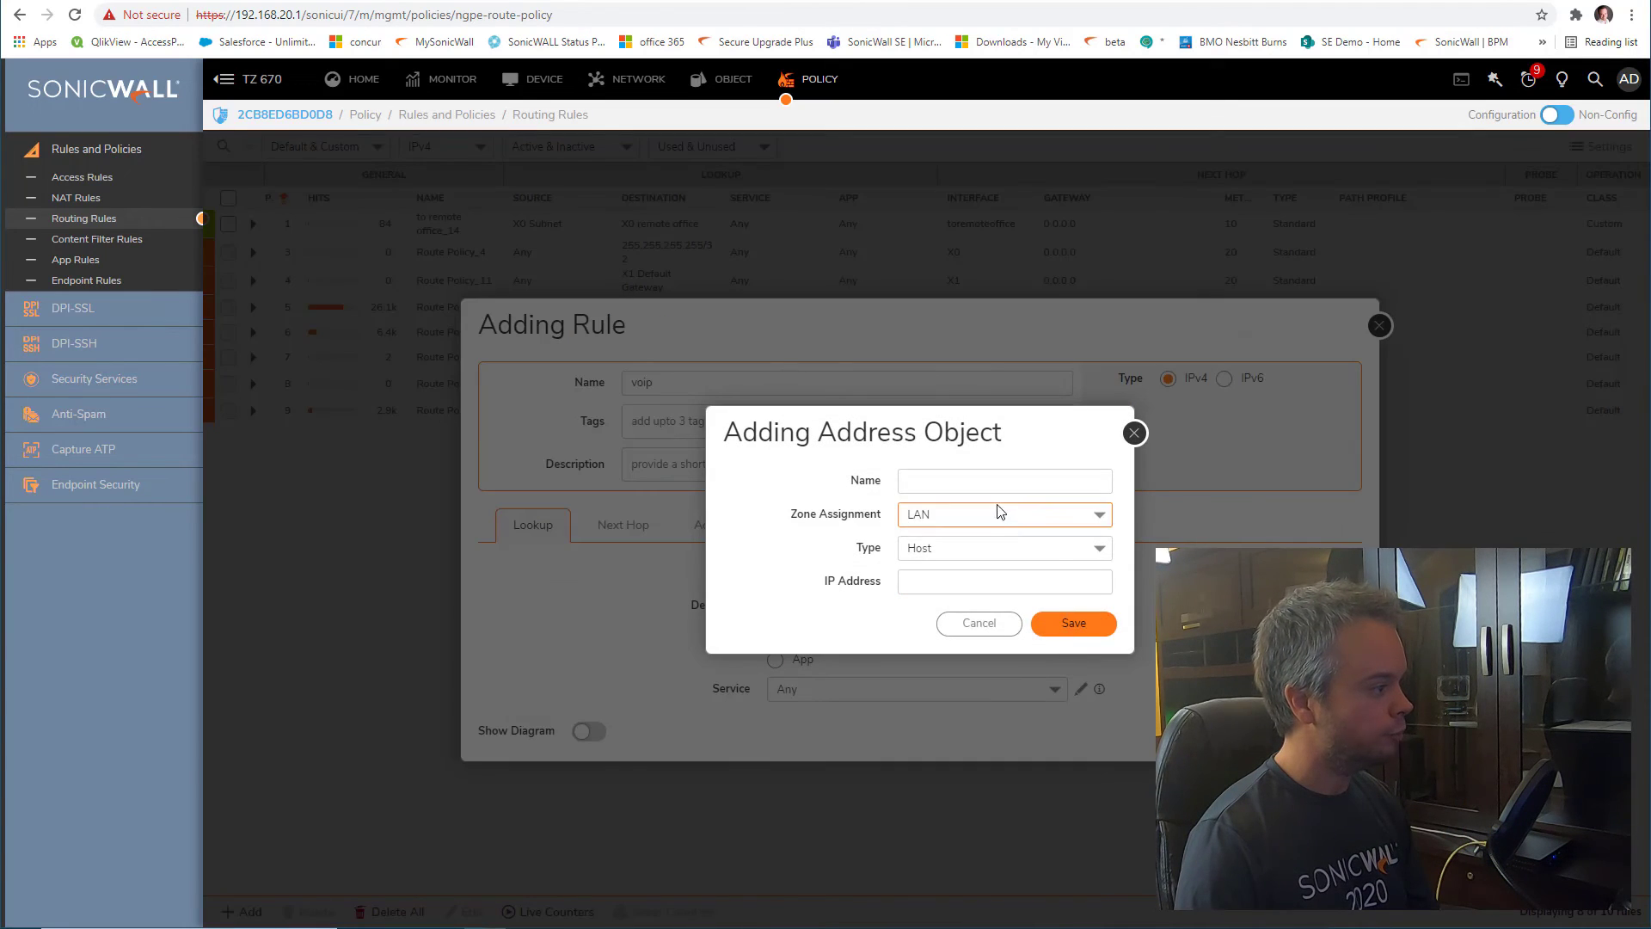
pyautogui.click(982, 482)
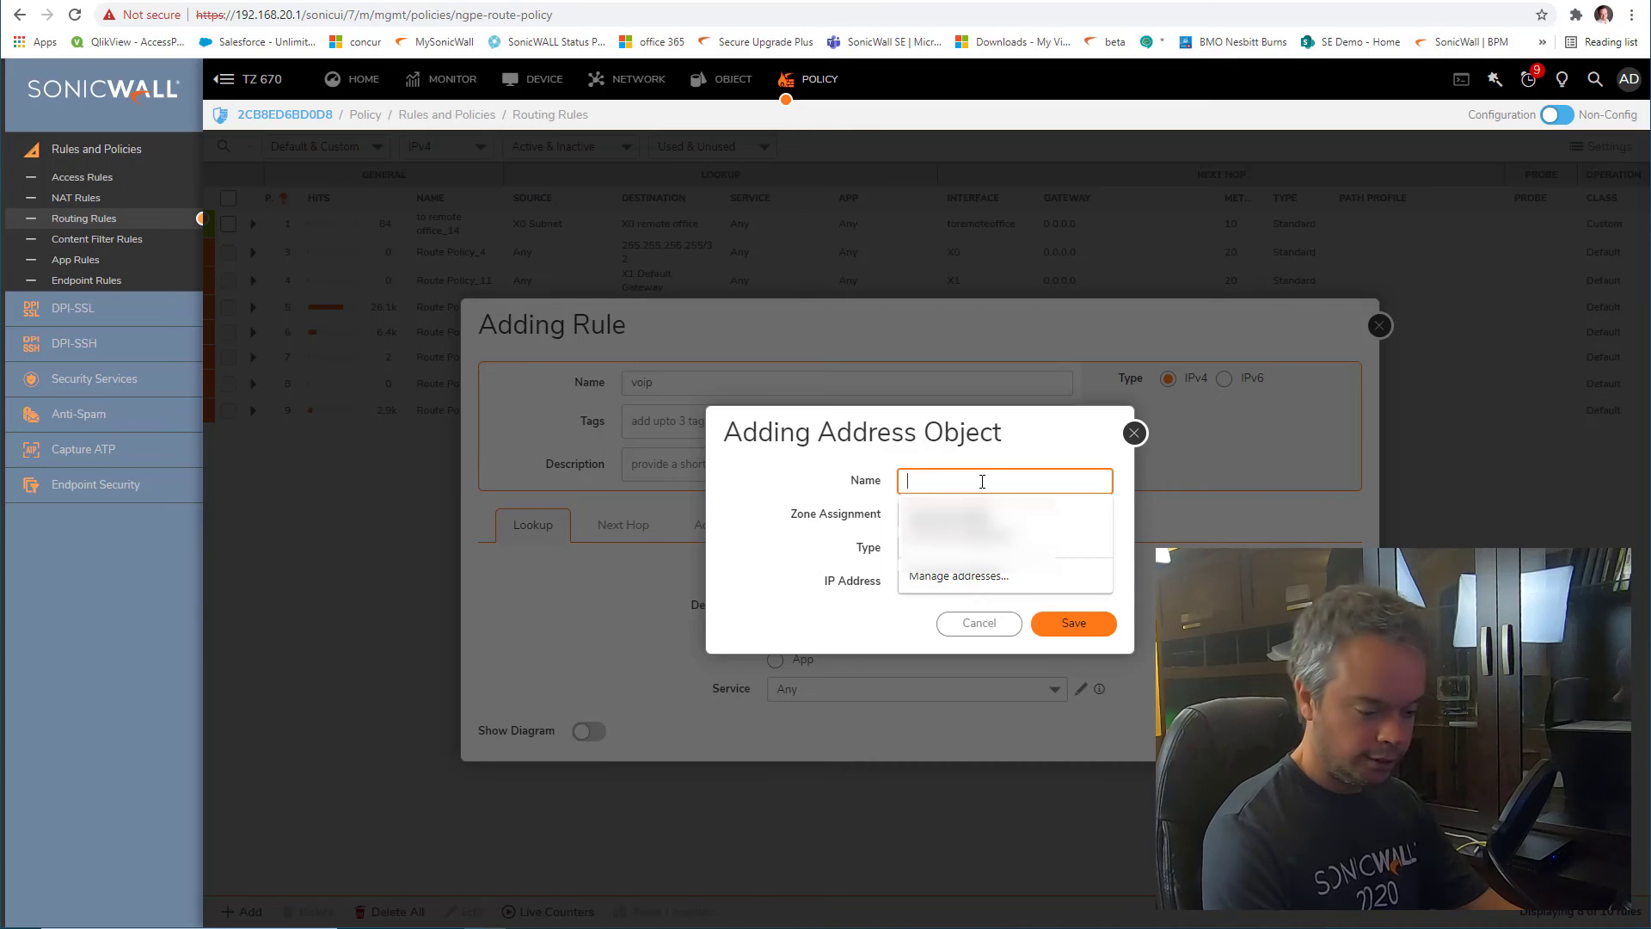
pyautogui.write('x2 re')
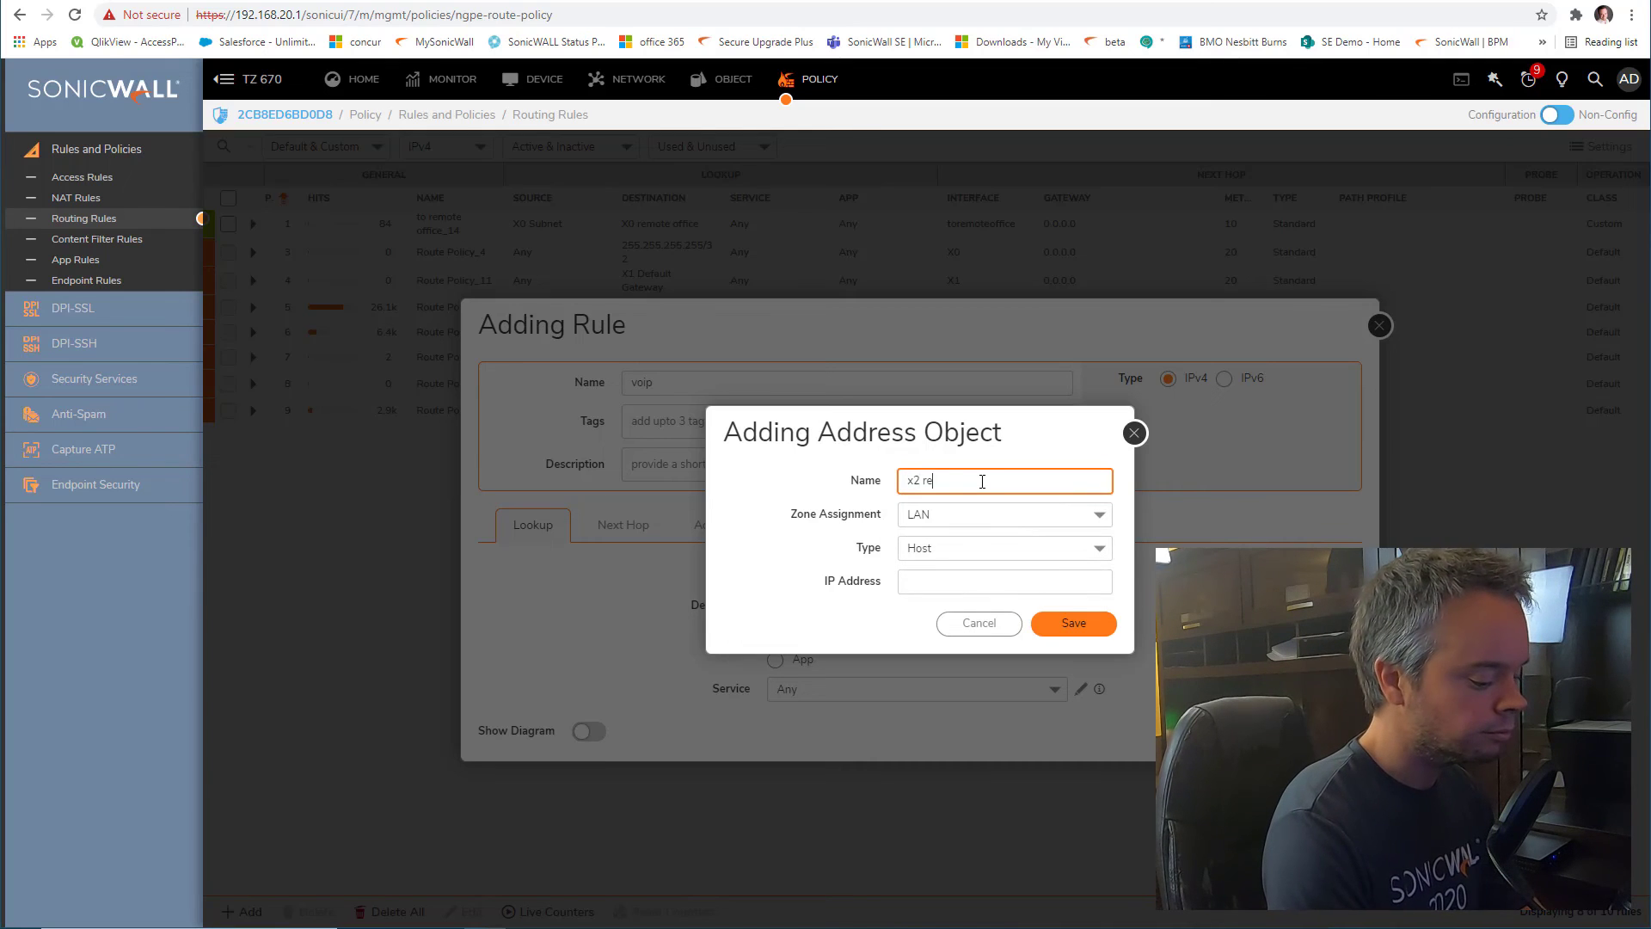
pyautogui.write('mote offcie')
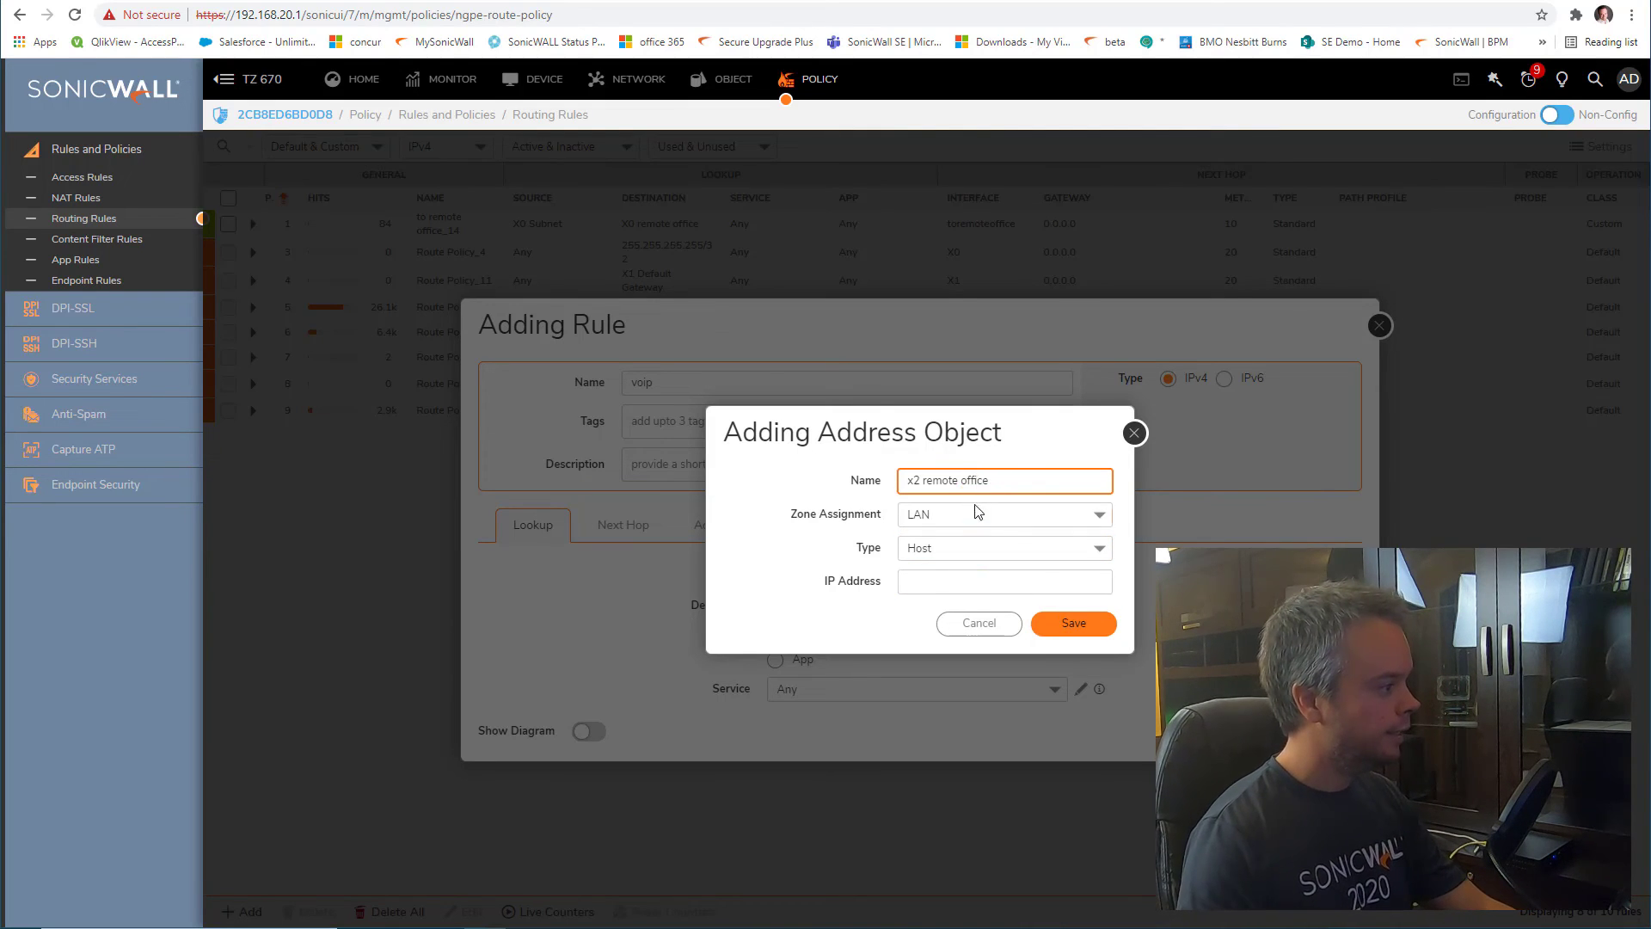
pyautogui.click(978, 512)
pyautogui.click(977, 613)
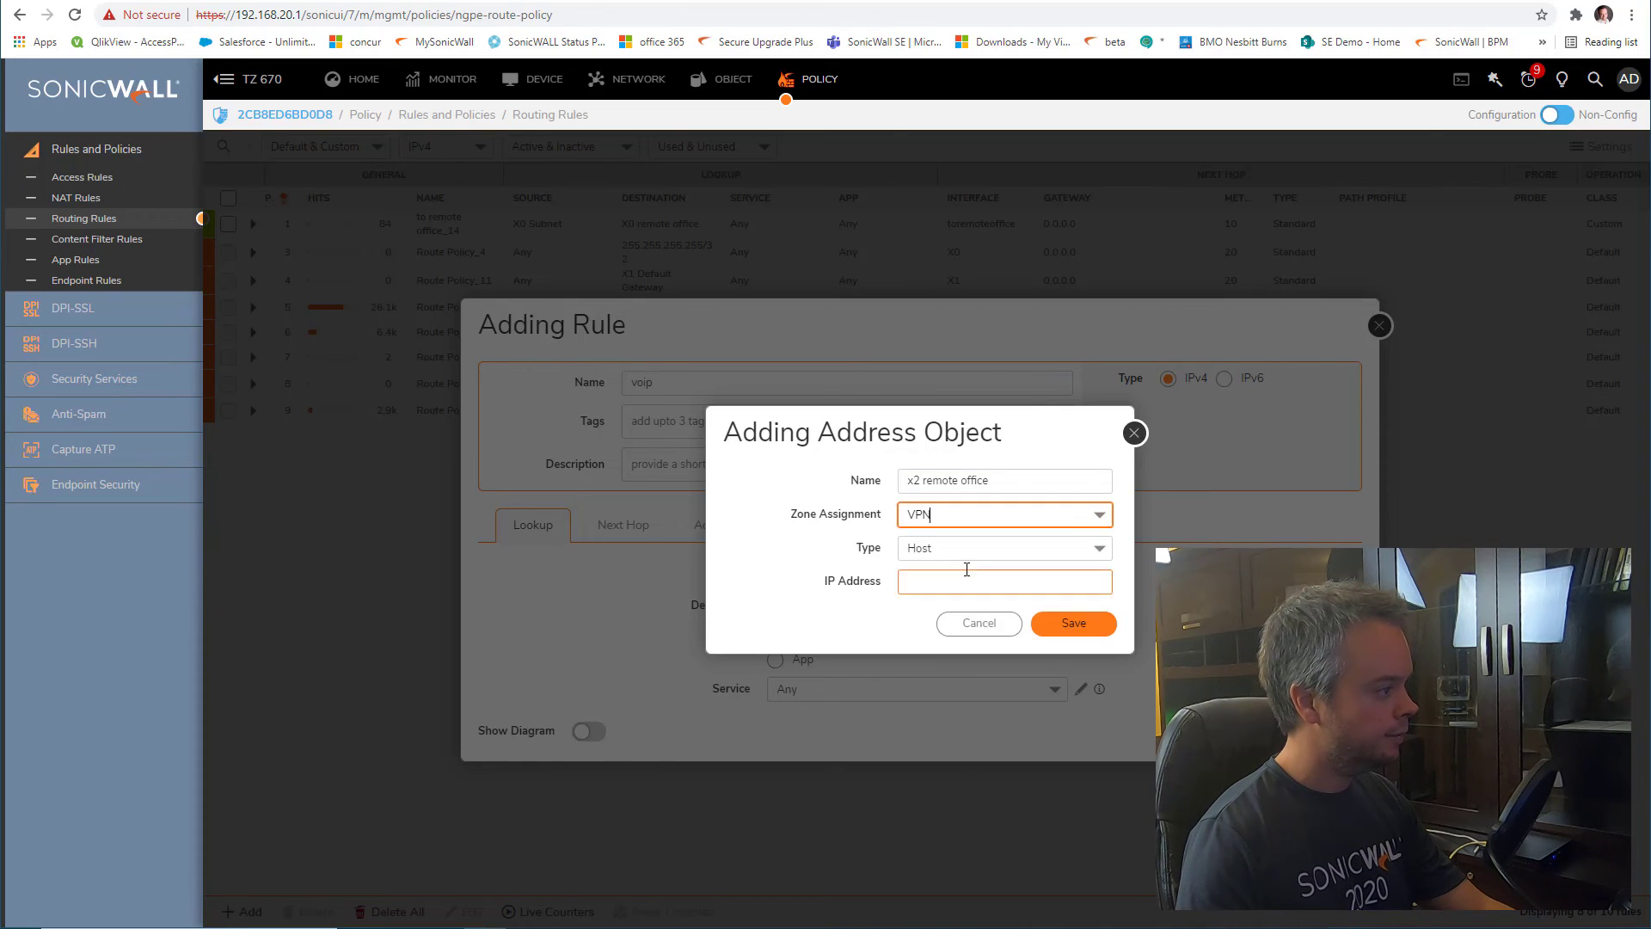
pyautogui.click(969, 548)
pyautogui.click(981, 628)
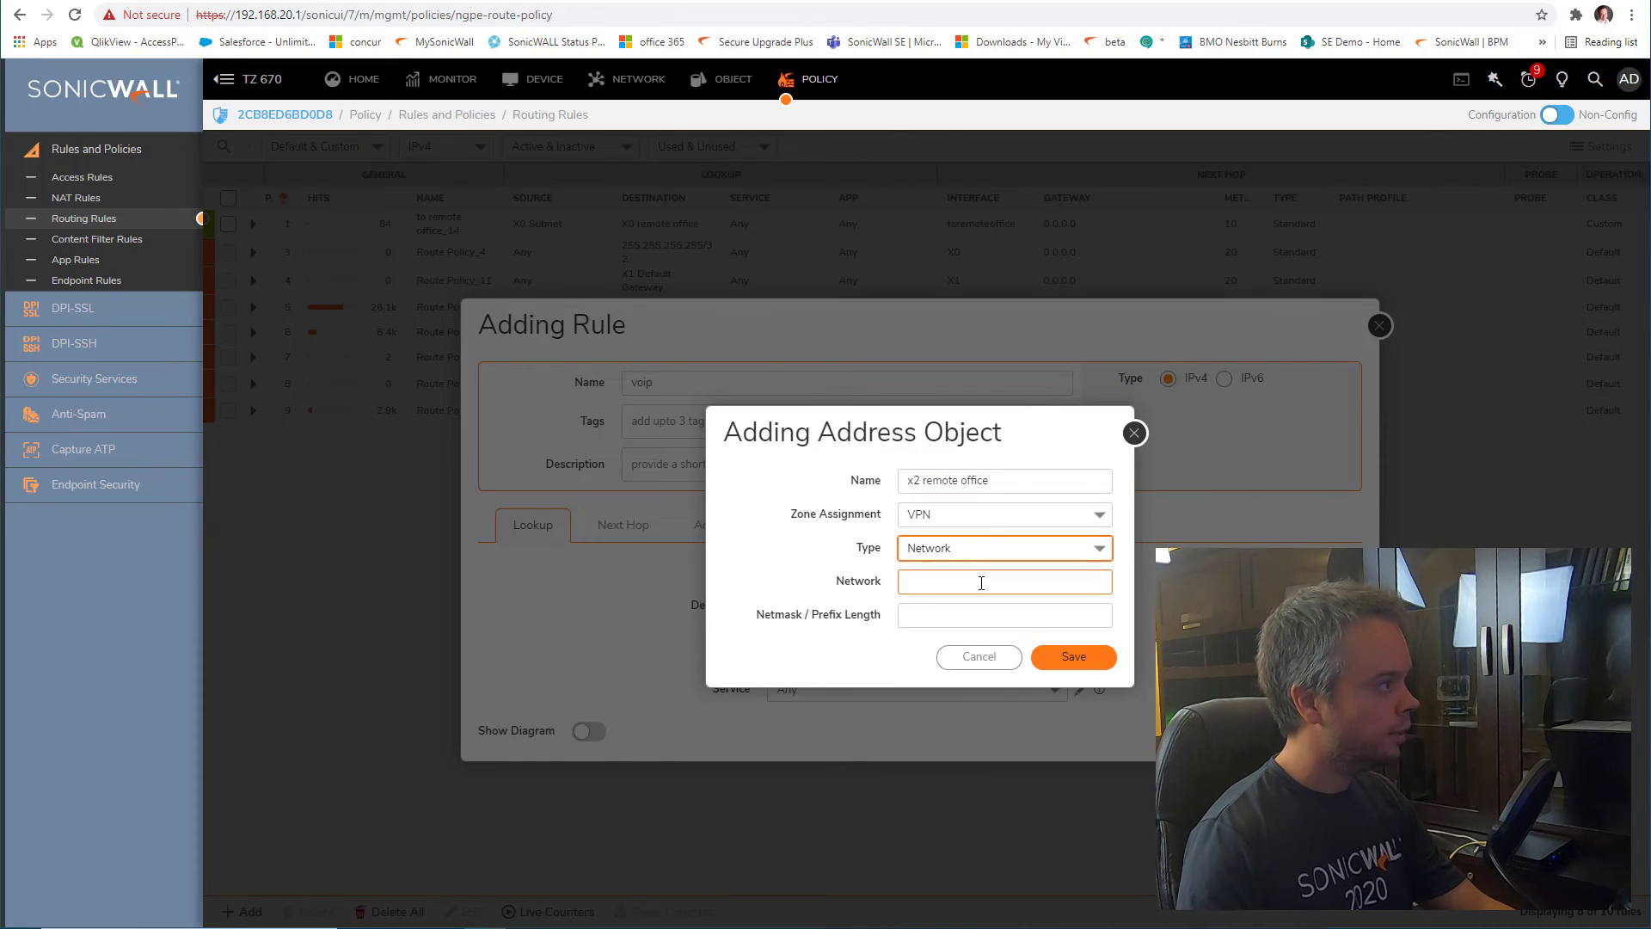
pyautogui.click(886, 0)
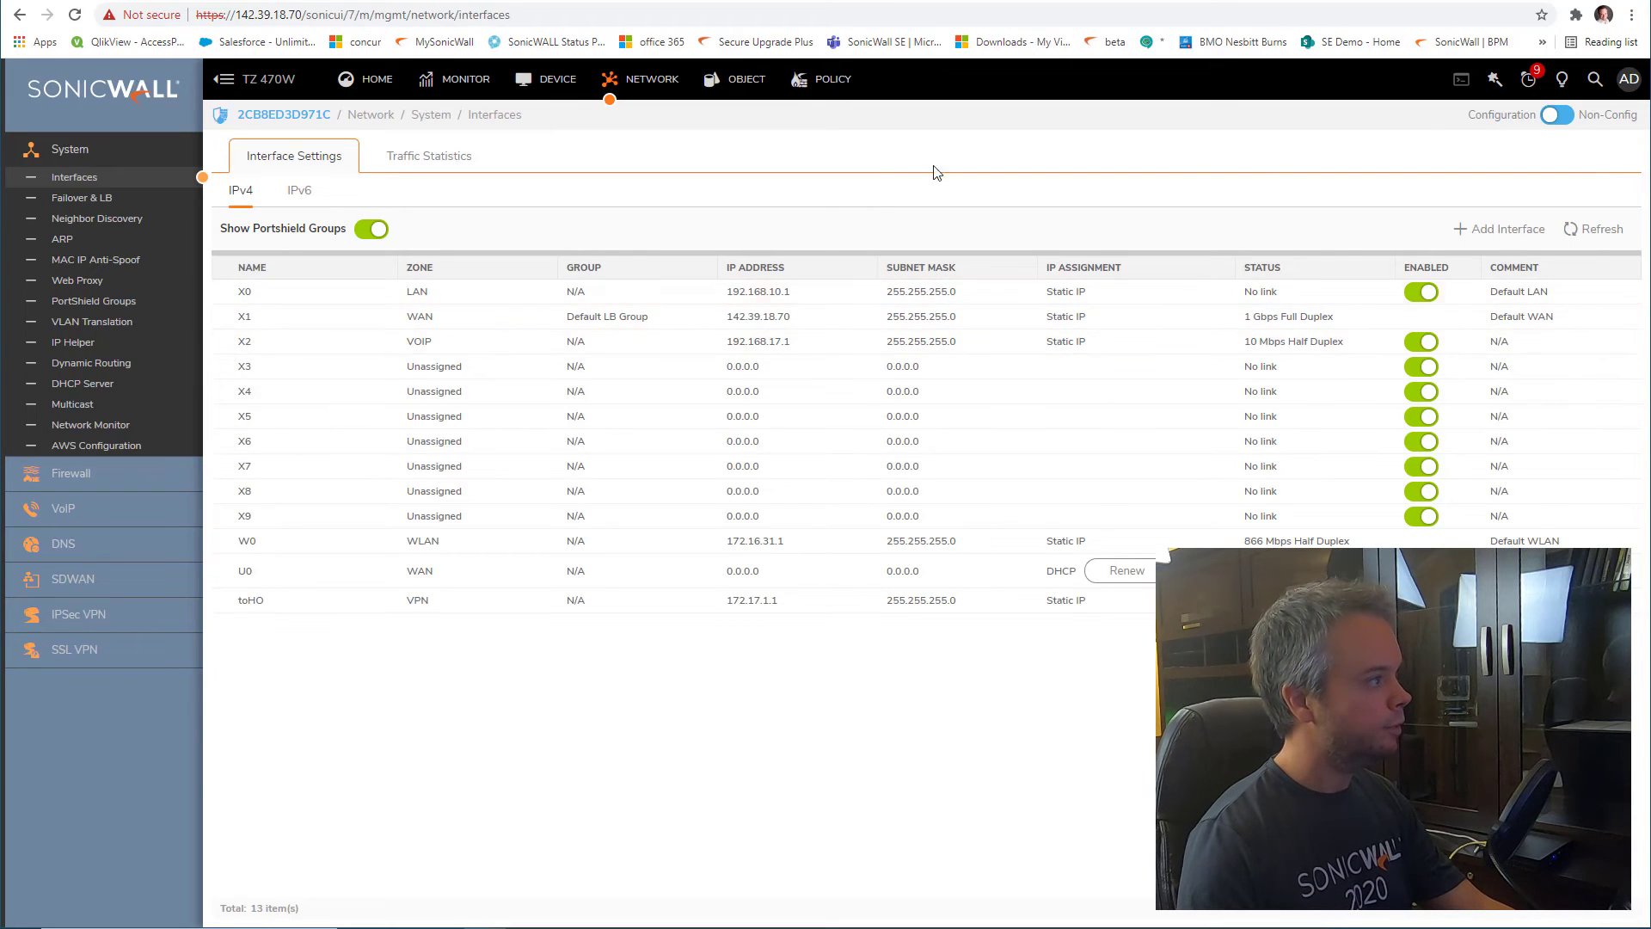
pyautogui.click(1091, 1)
# Enter network 192.168.17.0 with netmask 255.255.255.0 and save the object
pyautogui.click(945, 582)
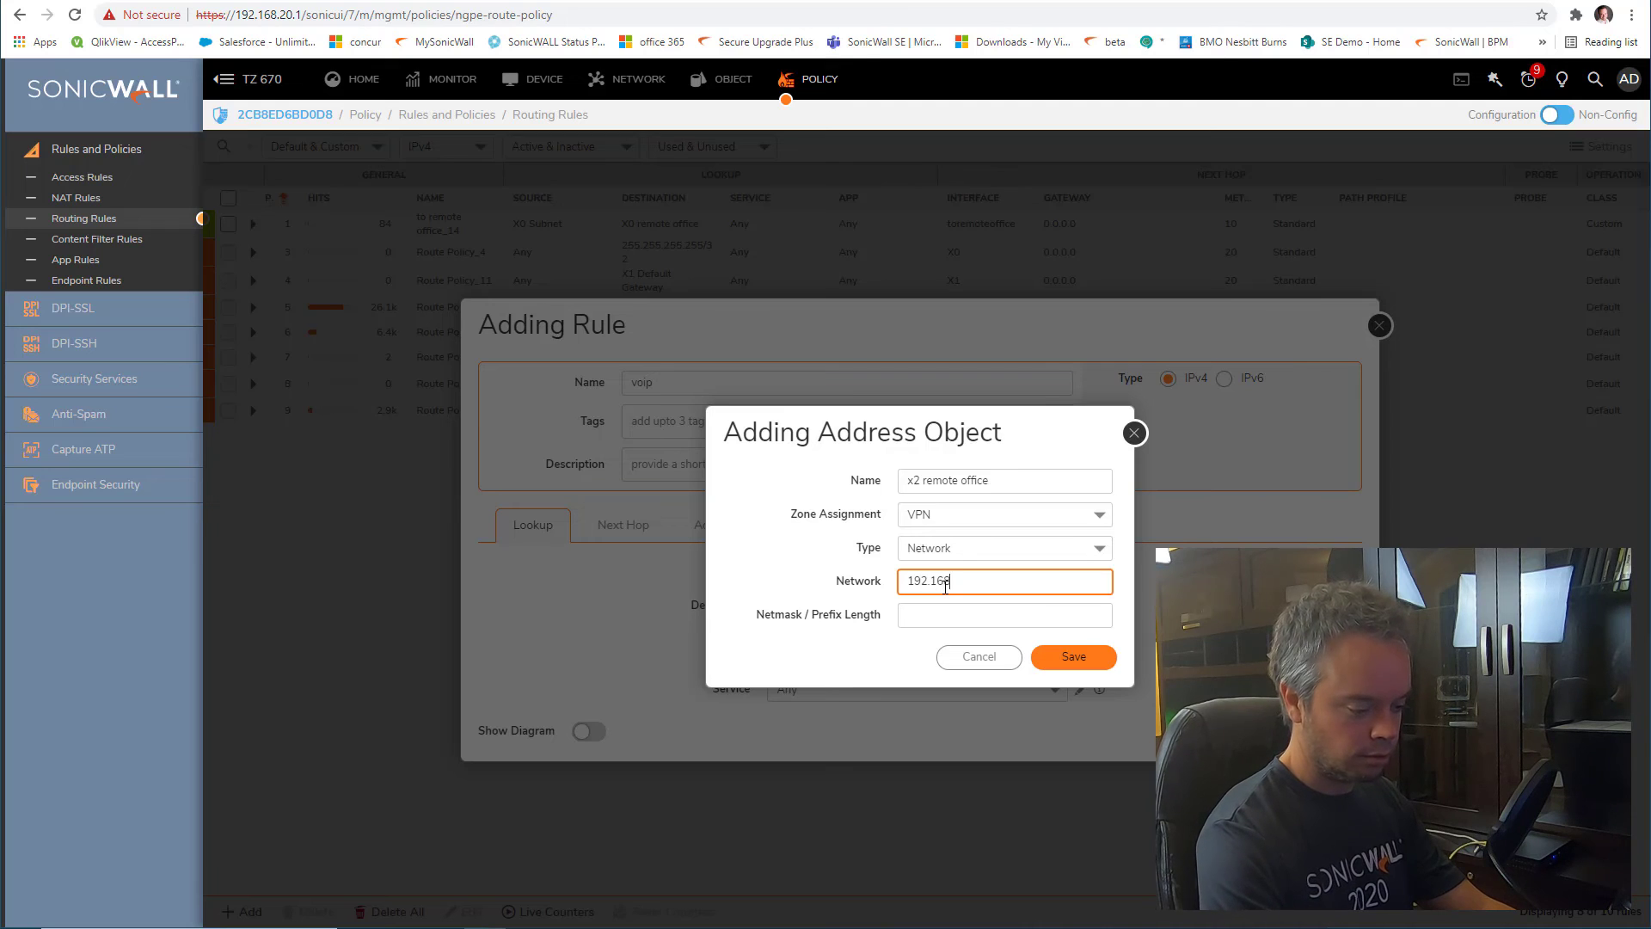
pyautogui.write('192.168.17.0')
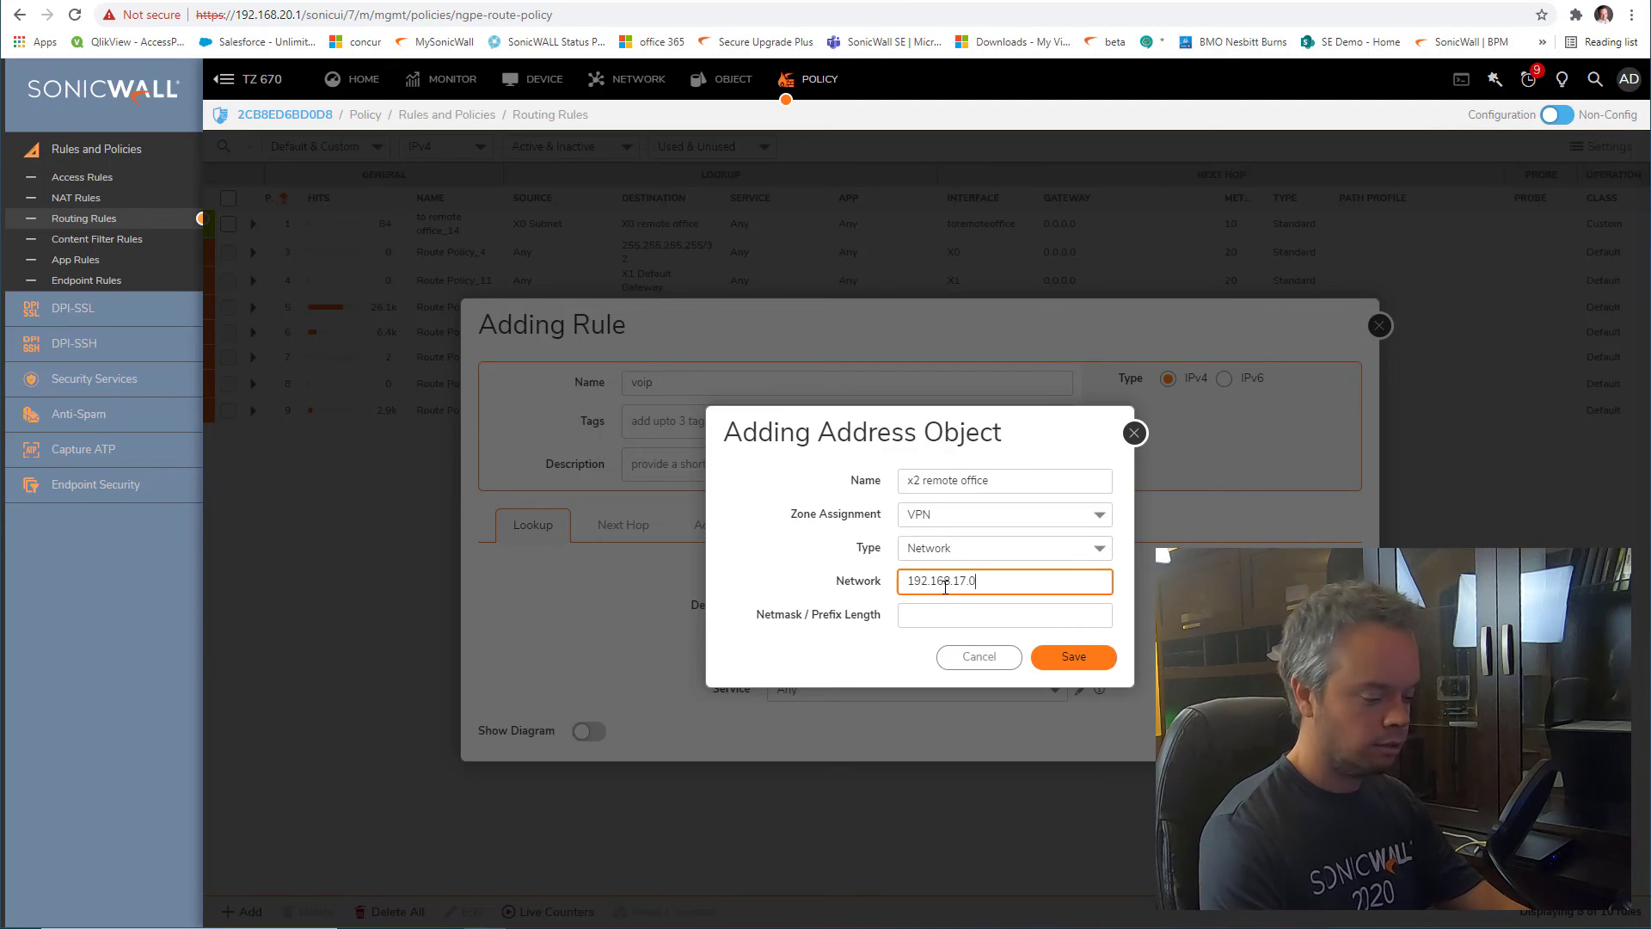
pyautogui.press('Tab')
pyautogui.write('255.255.255.0')
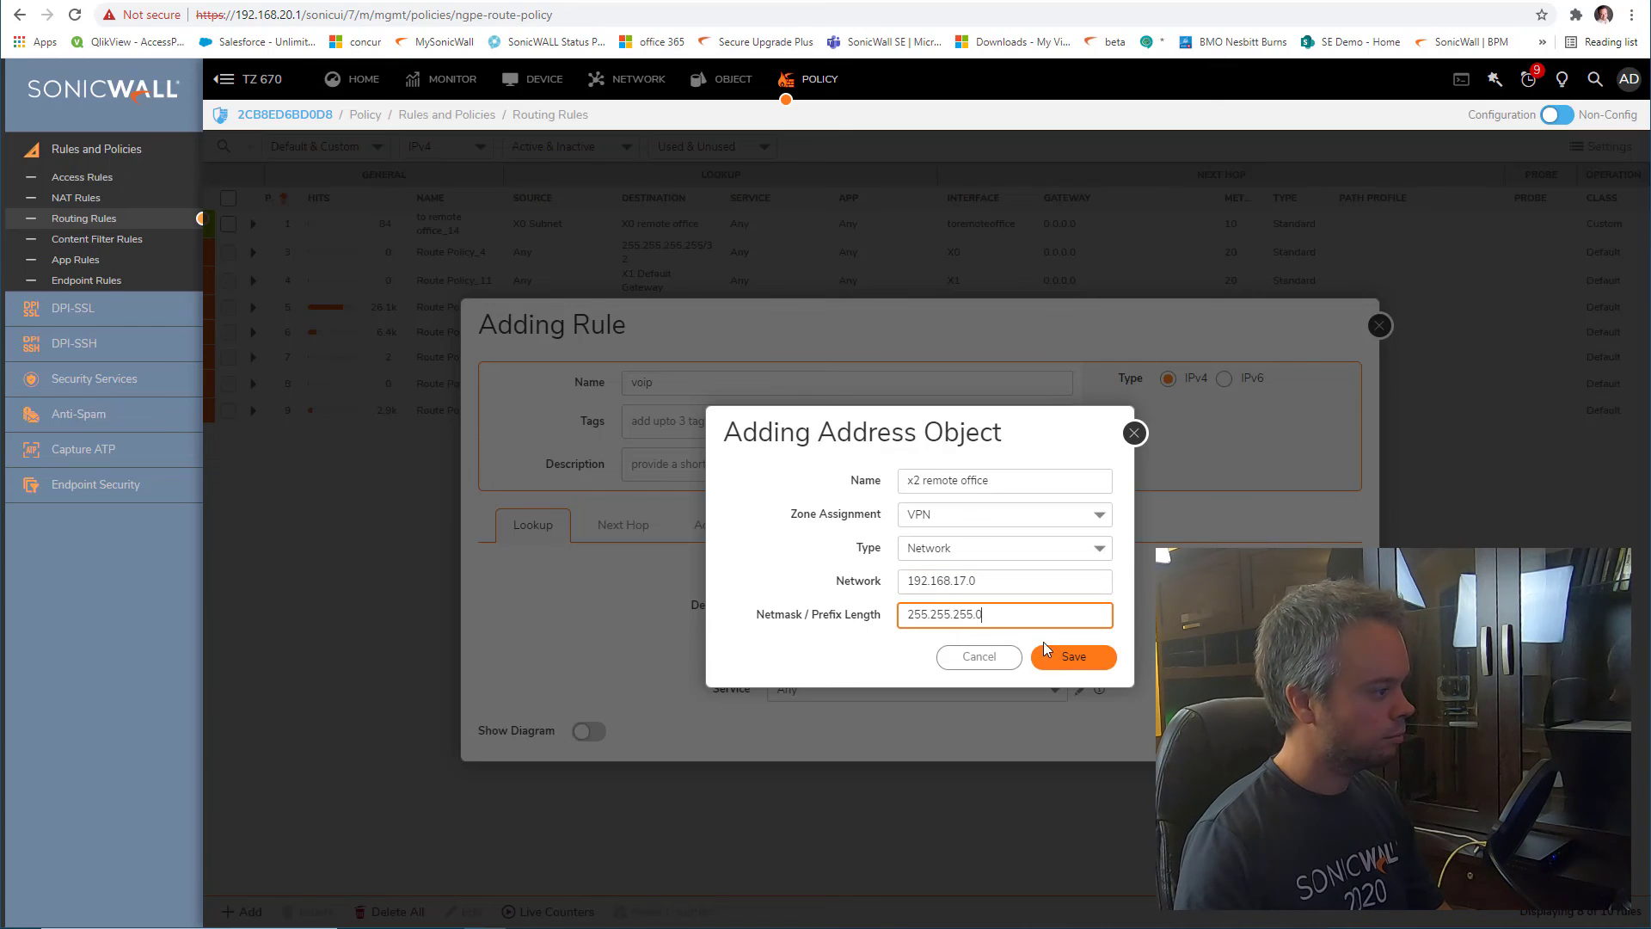
pyautogui.click(1107, 664)
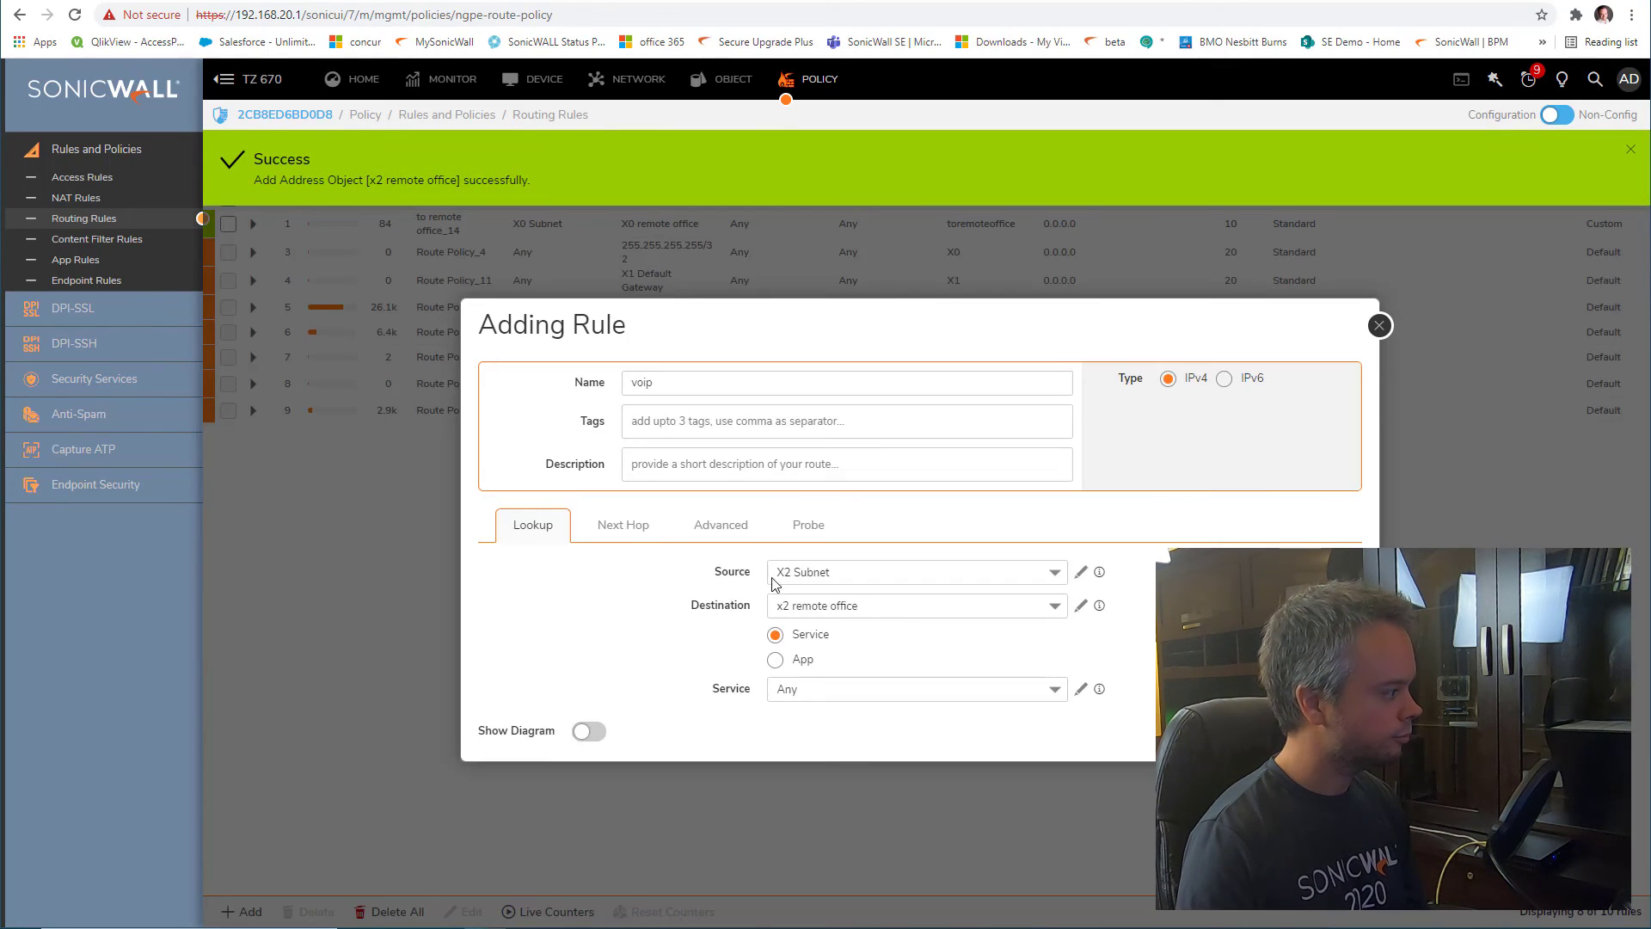
# Send the voip route through the toremoteoffice interface with metric 10, reviewing its Advanced options
pyautogui.click(627, 538)
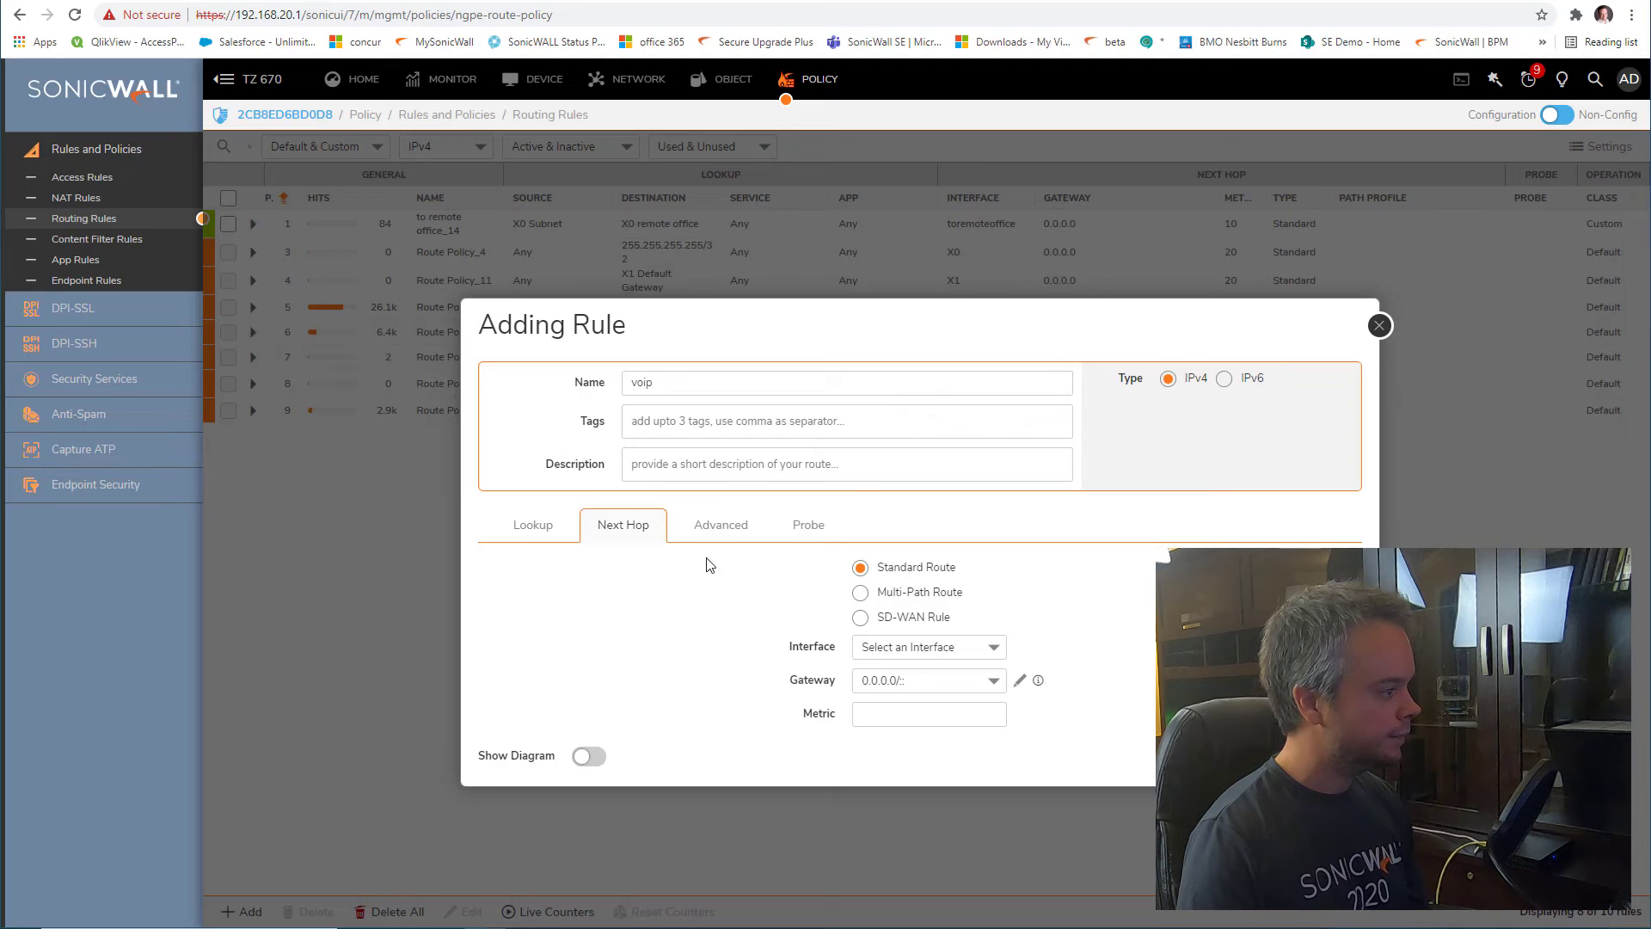
pyautogui.click(868, 651)
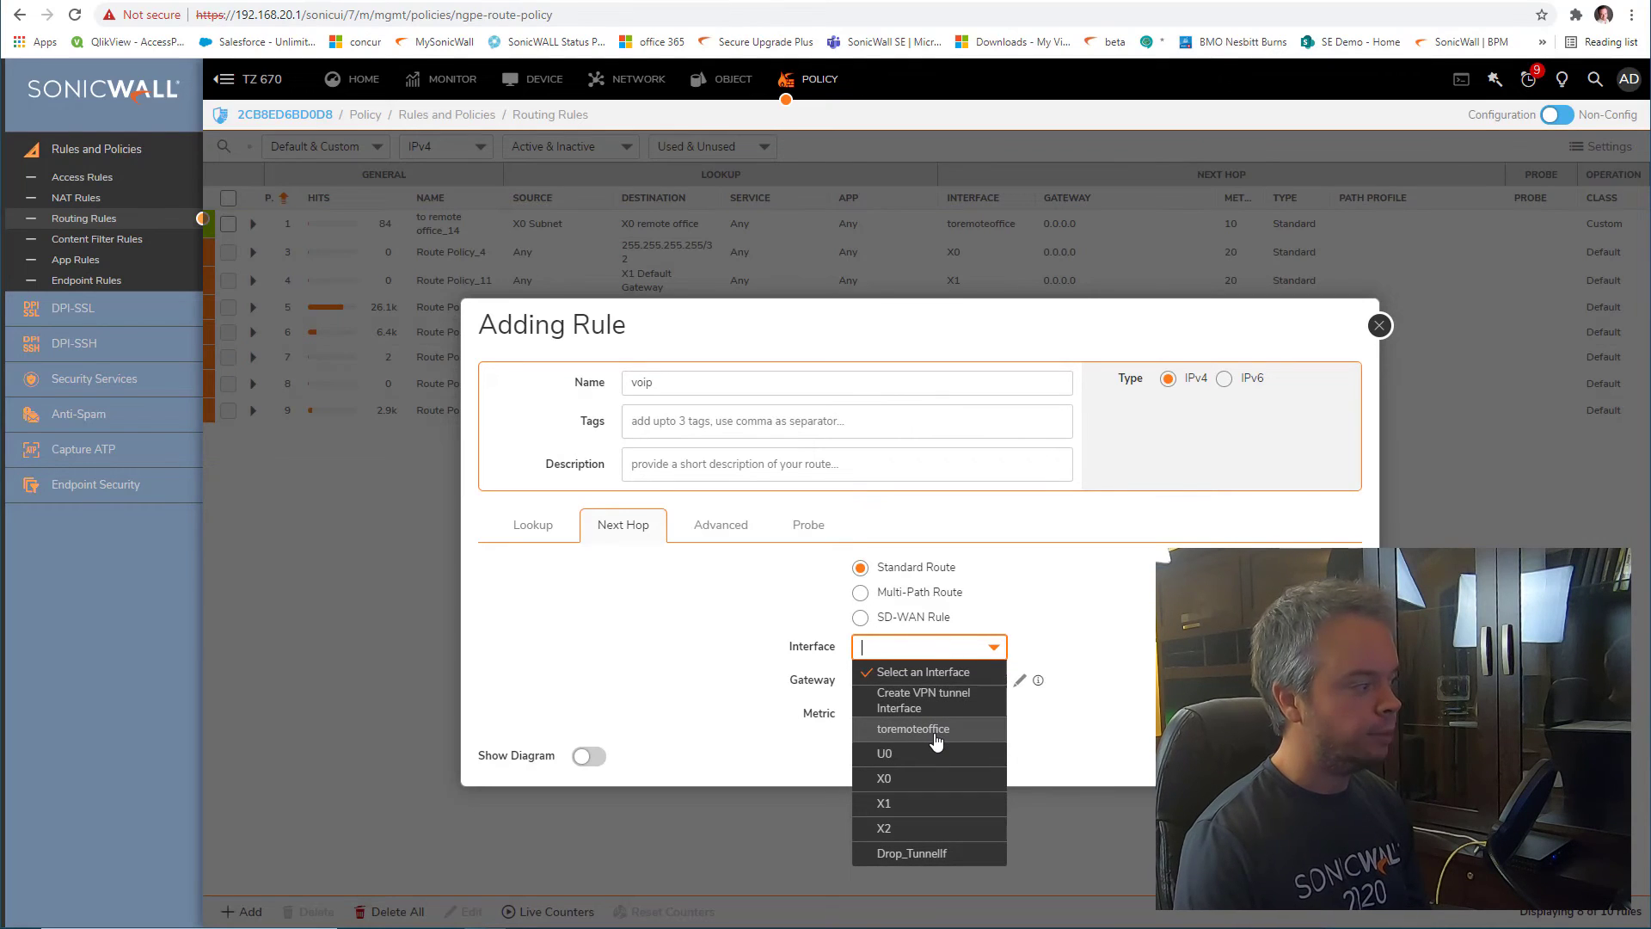
pyautogui.click(936, 738)
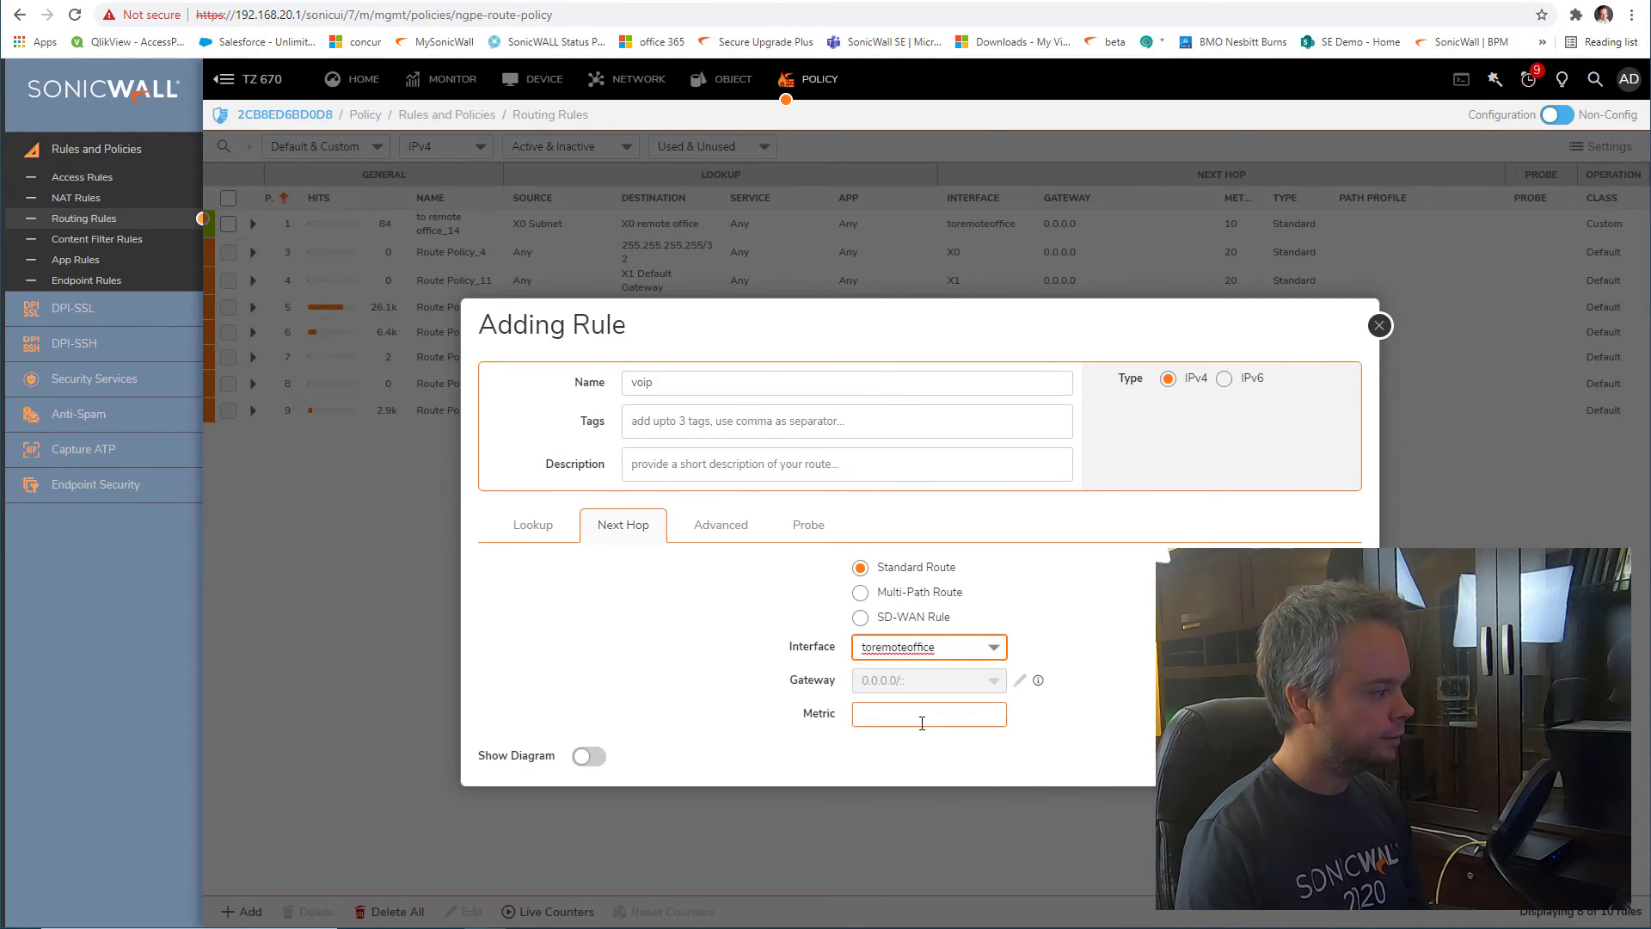
pyautogui.click(922, 724)
pyautogui.write('10')
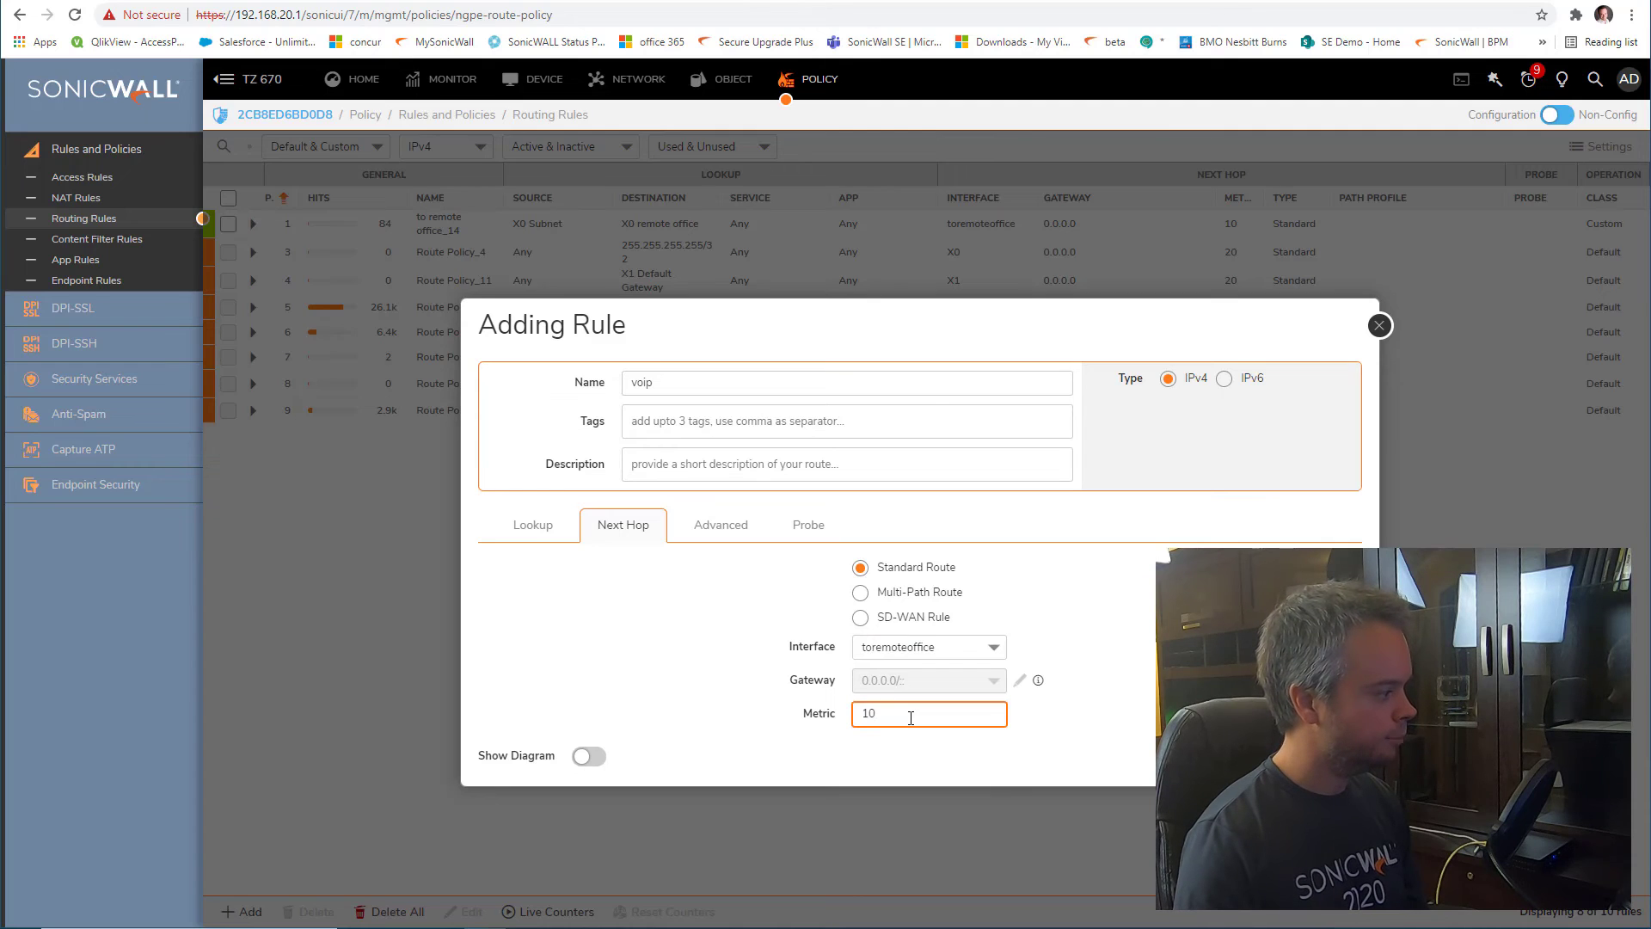
pyautogui.click(731, 534)
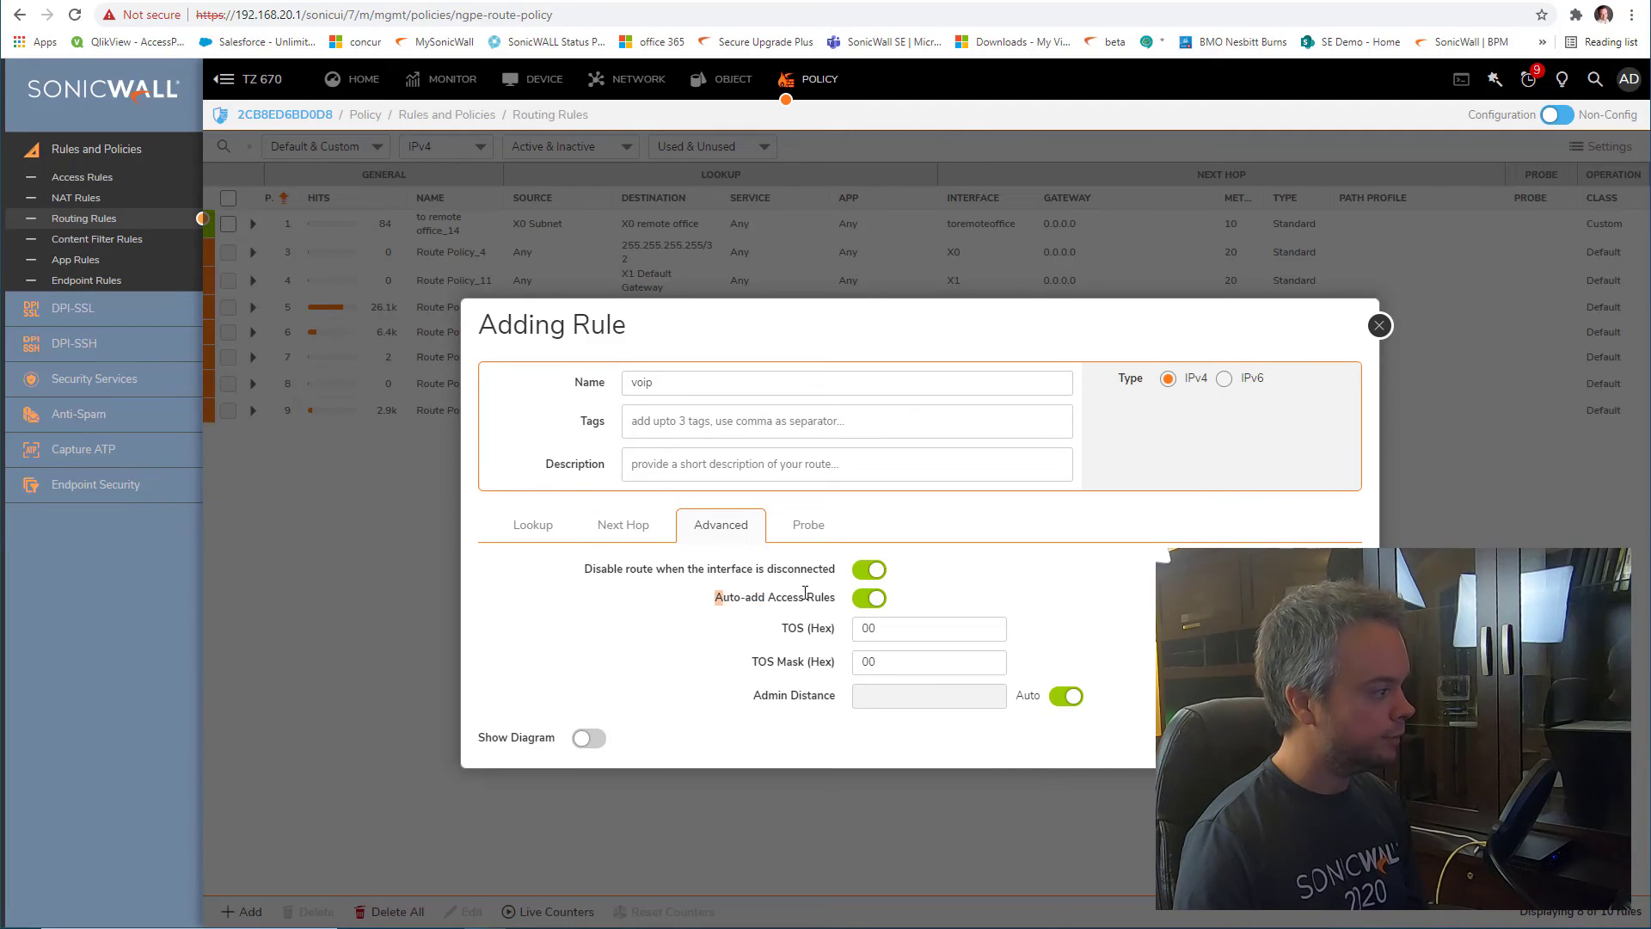
pyautogui.click(632, 527)
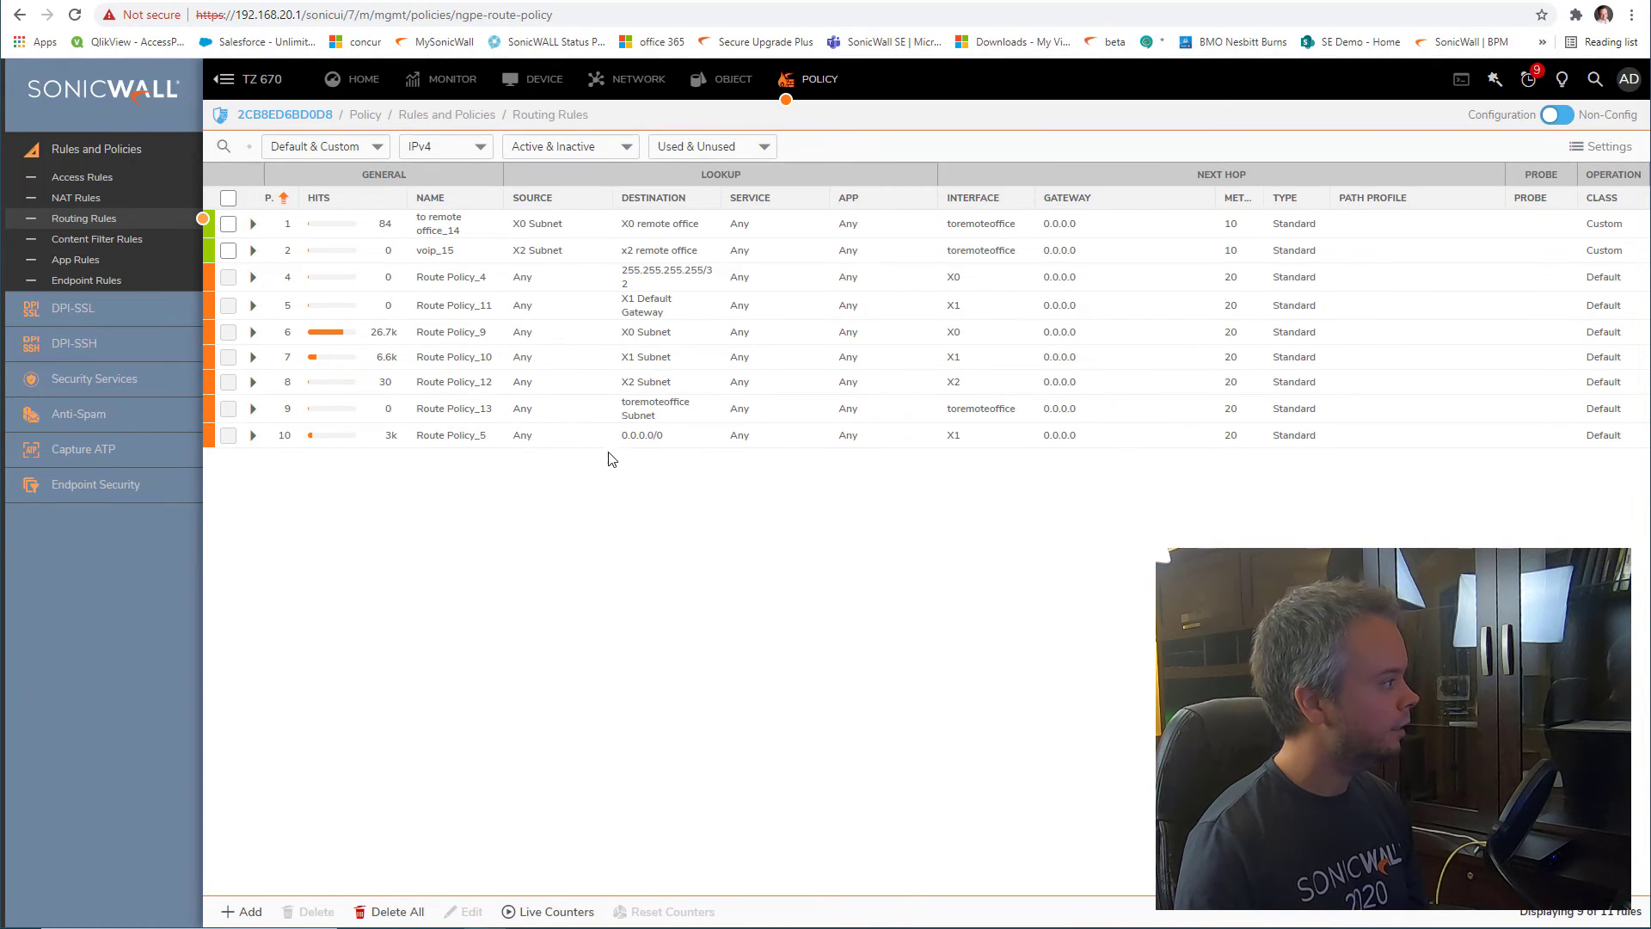
pyautogui.moveTo(532, 256)
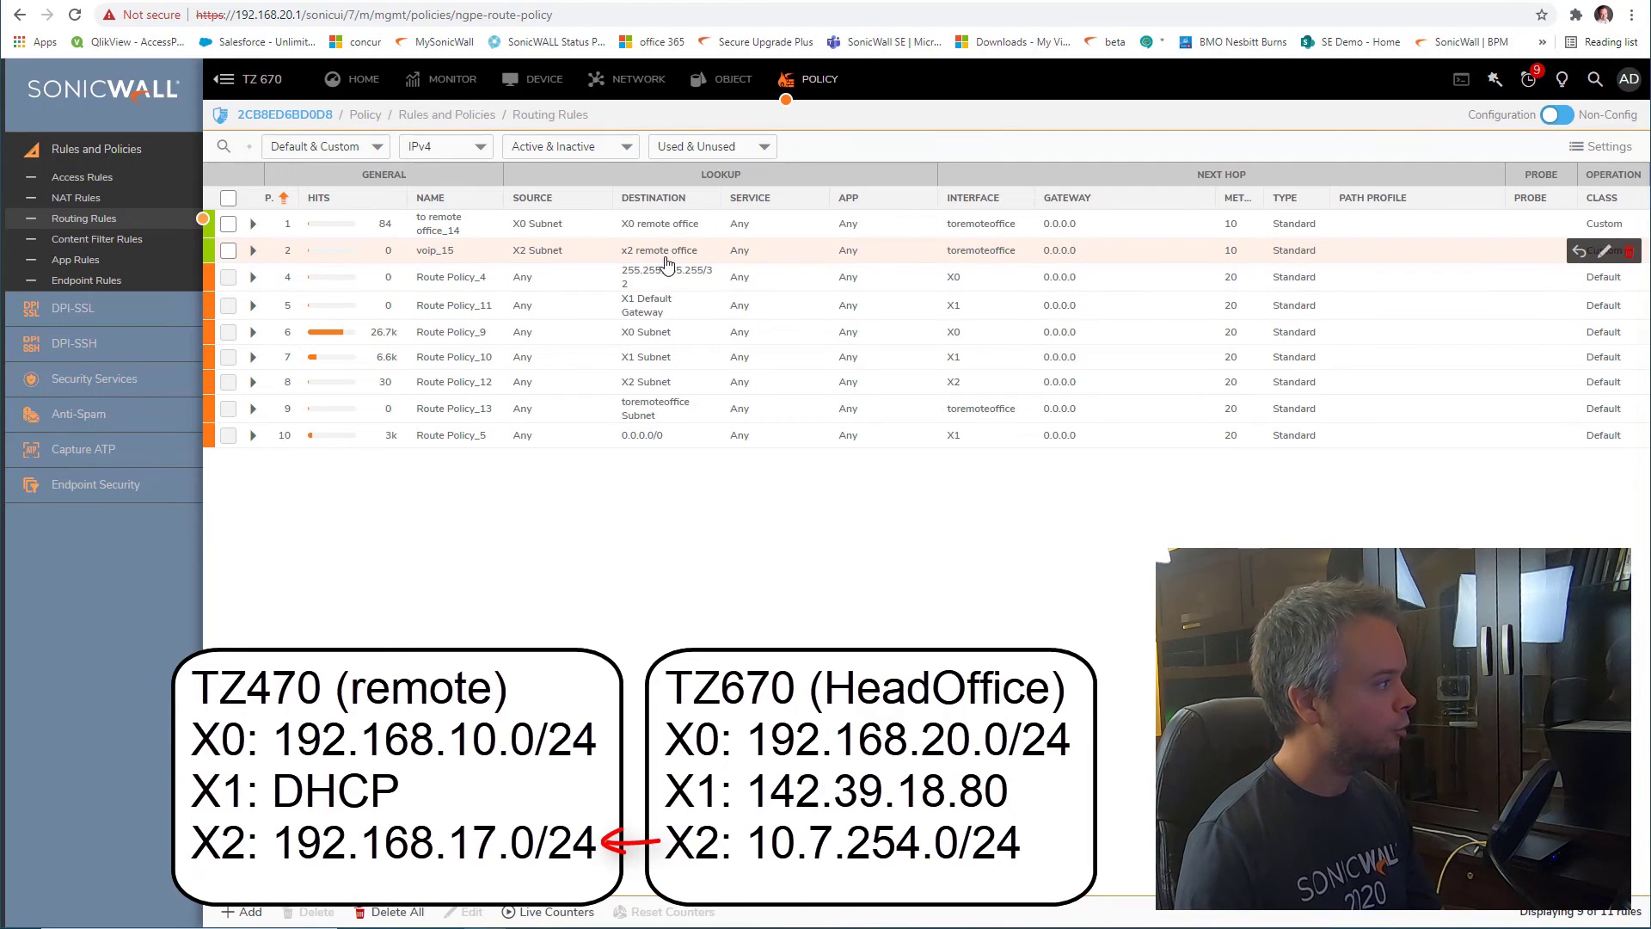
pyautogui.moveTo(670, 256)
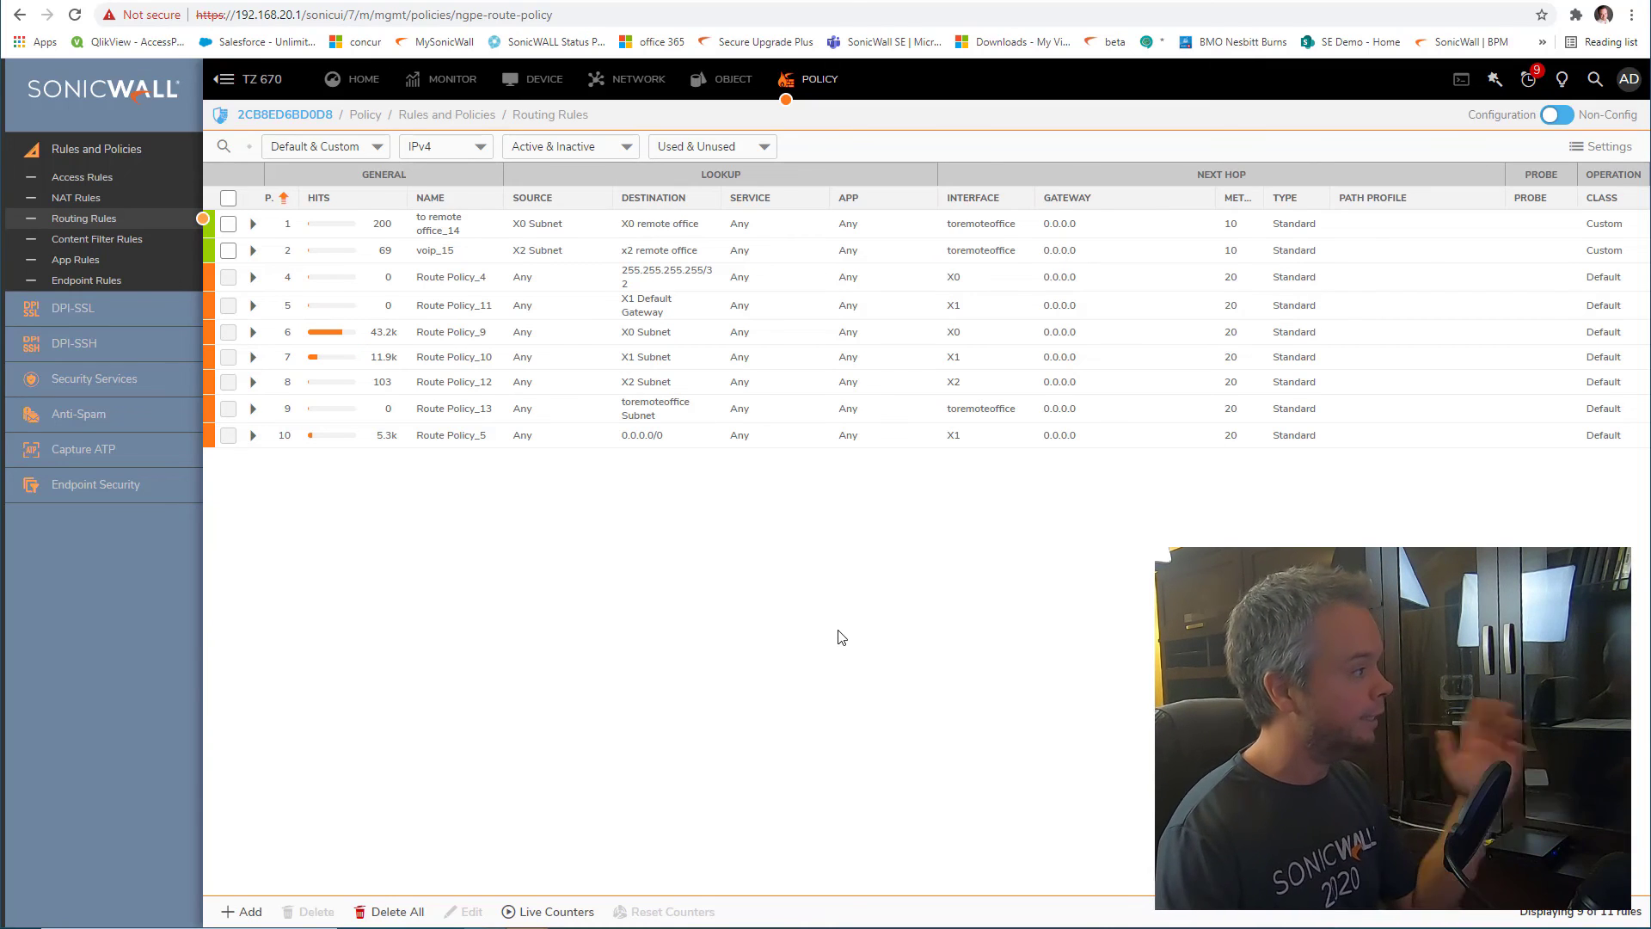
pyautogui.click(639, 82)
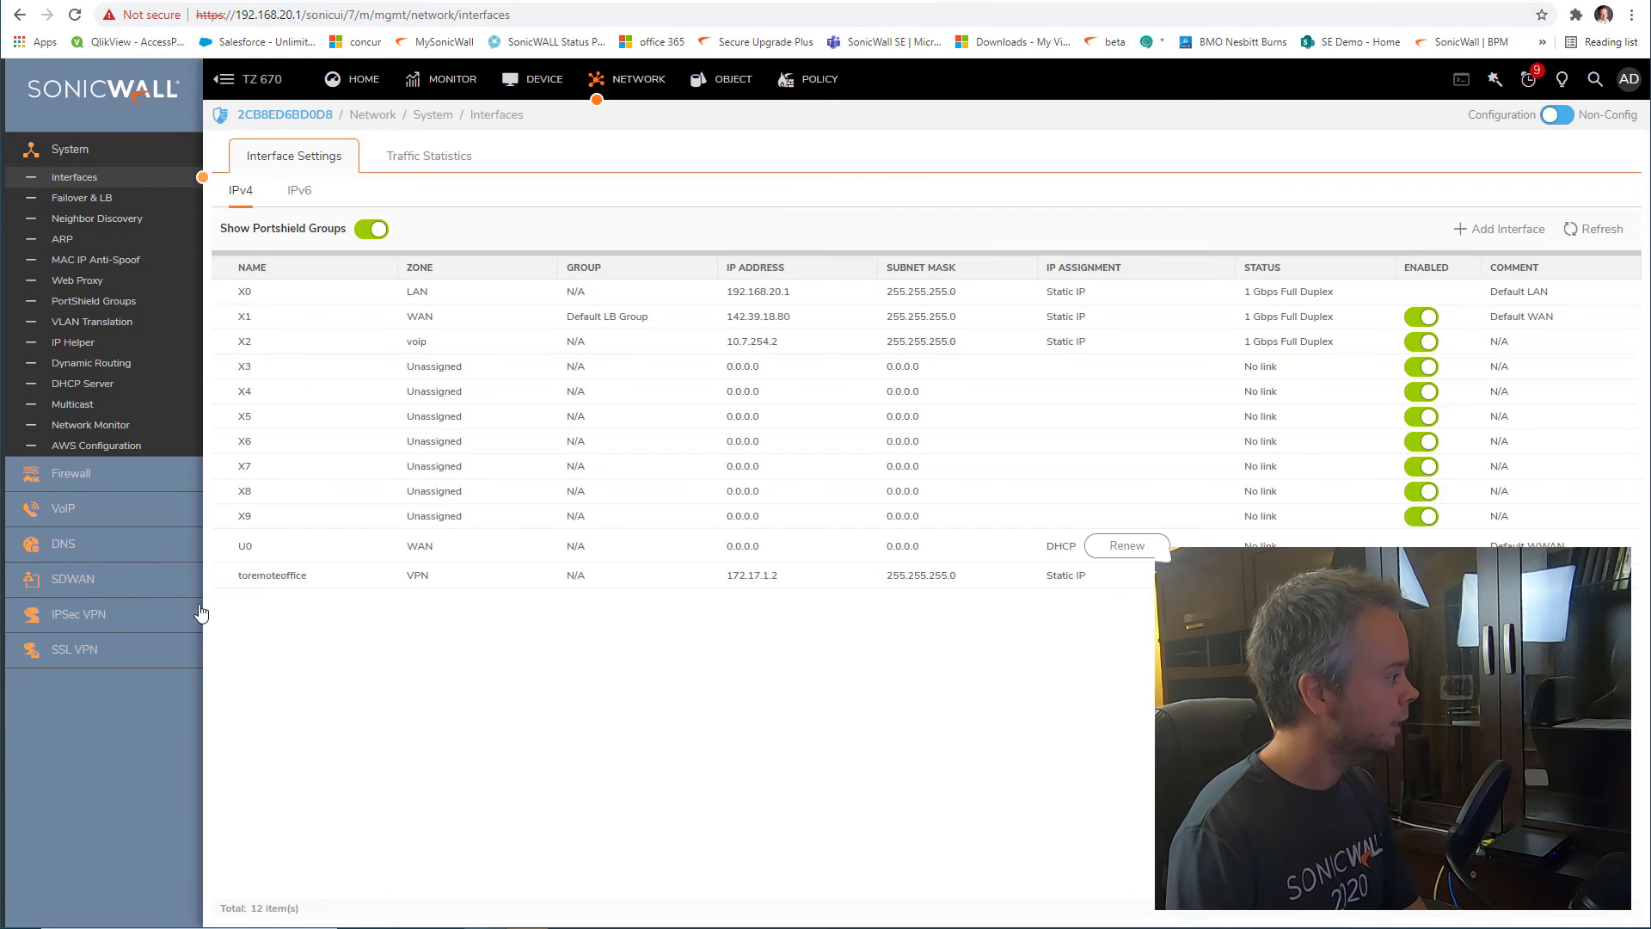
pyautogui.click(94, 643)
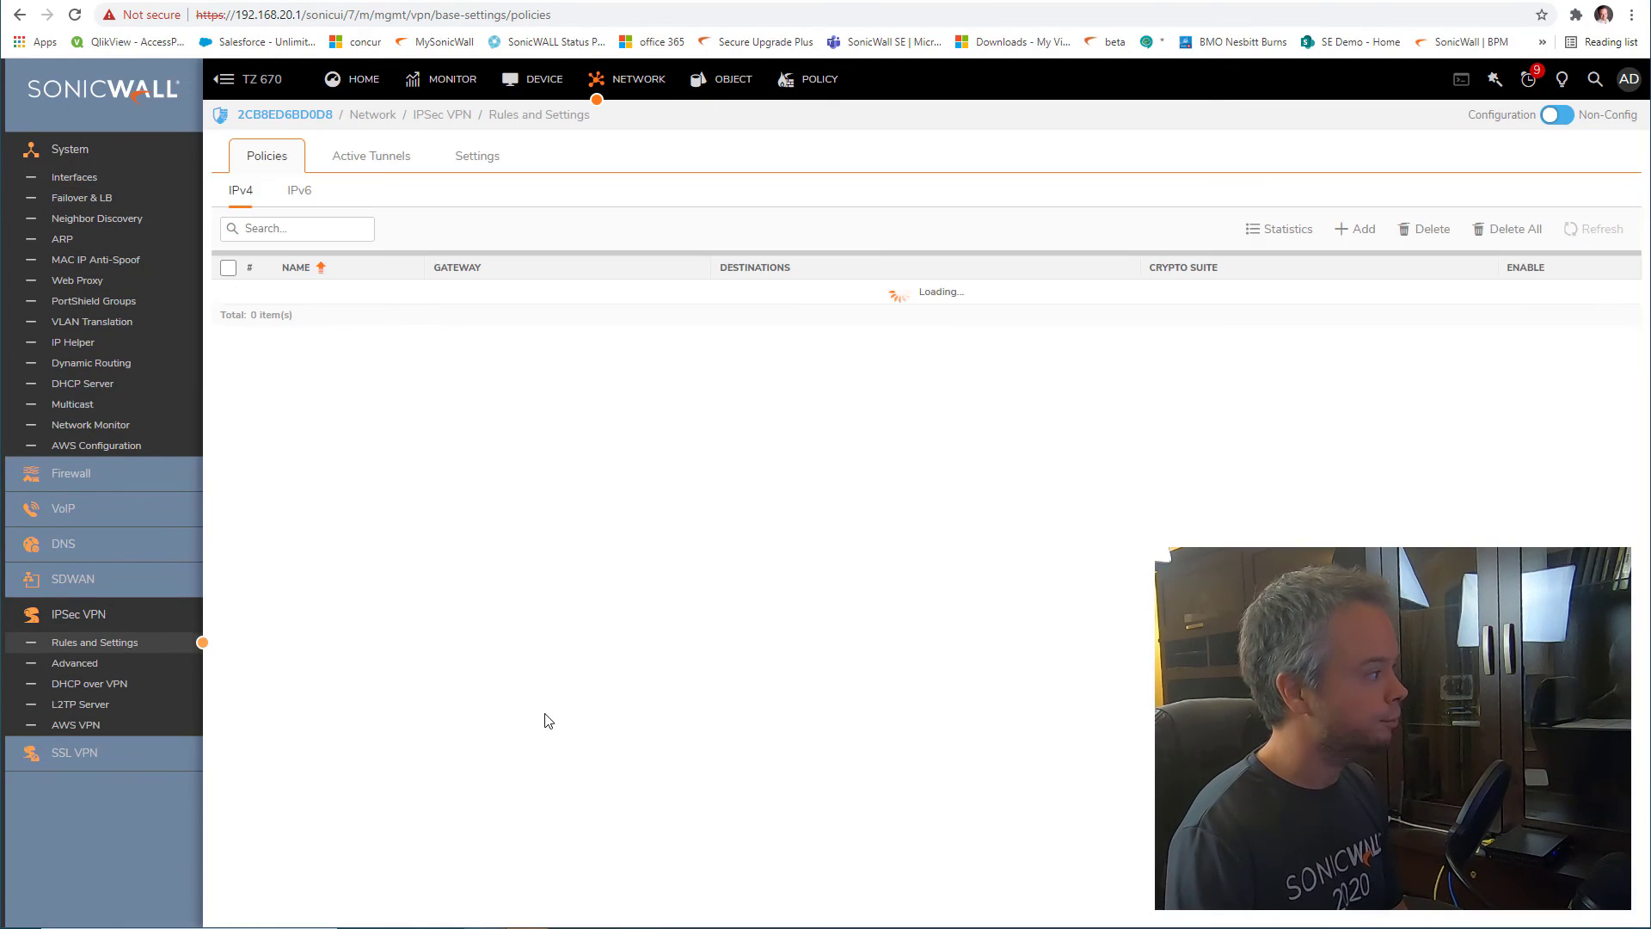
pyautogui.moveTo(745, 356)
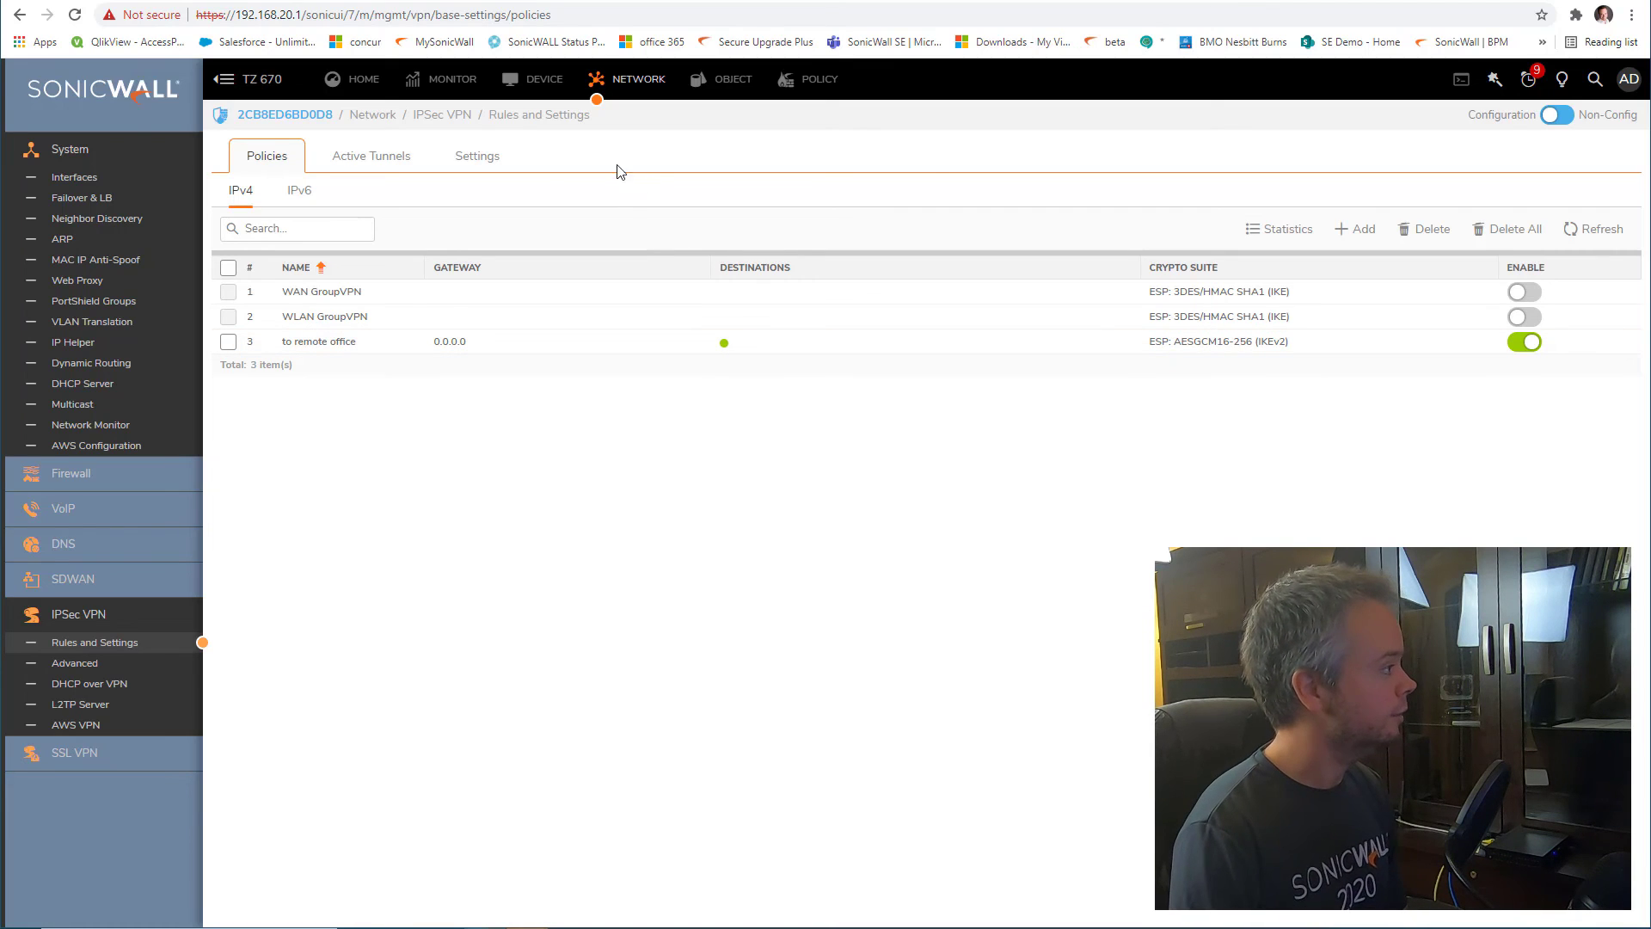
pyautogui.click(69, 177)
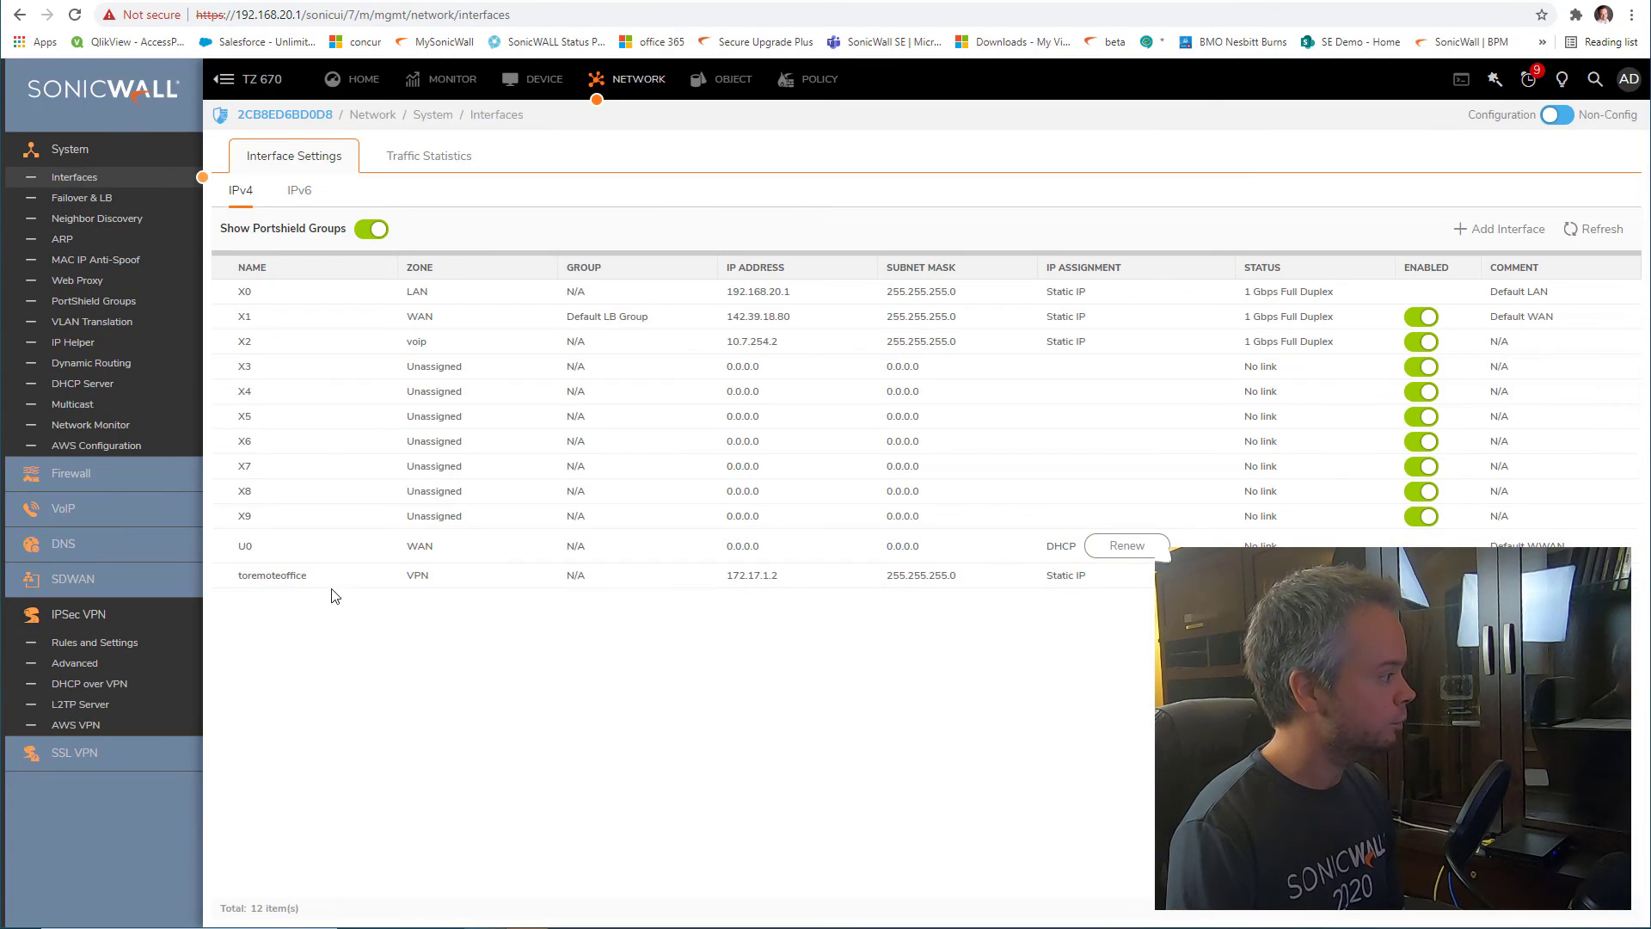
pyautogui.moveTo(308, 576); pyautogui.dragTo(238, 576)
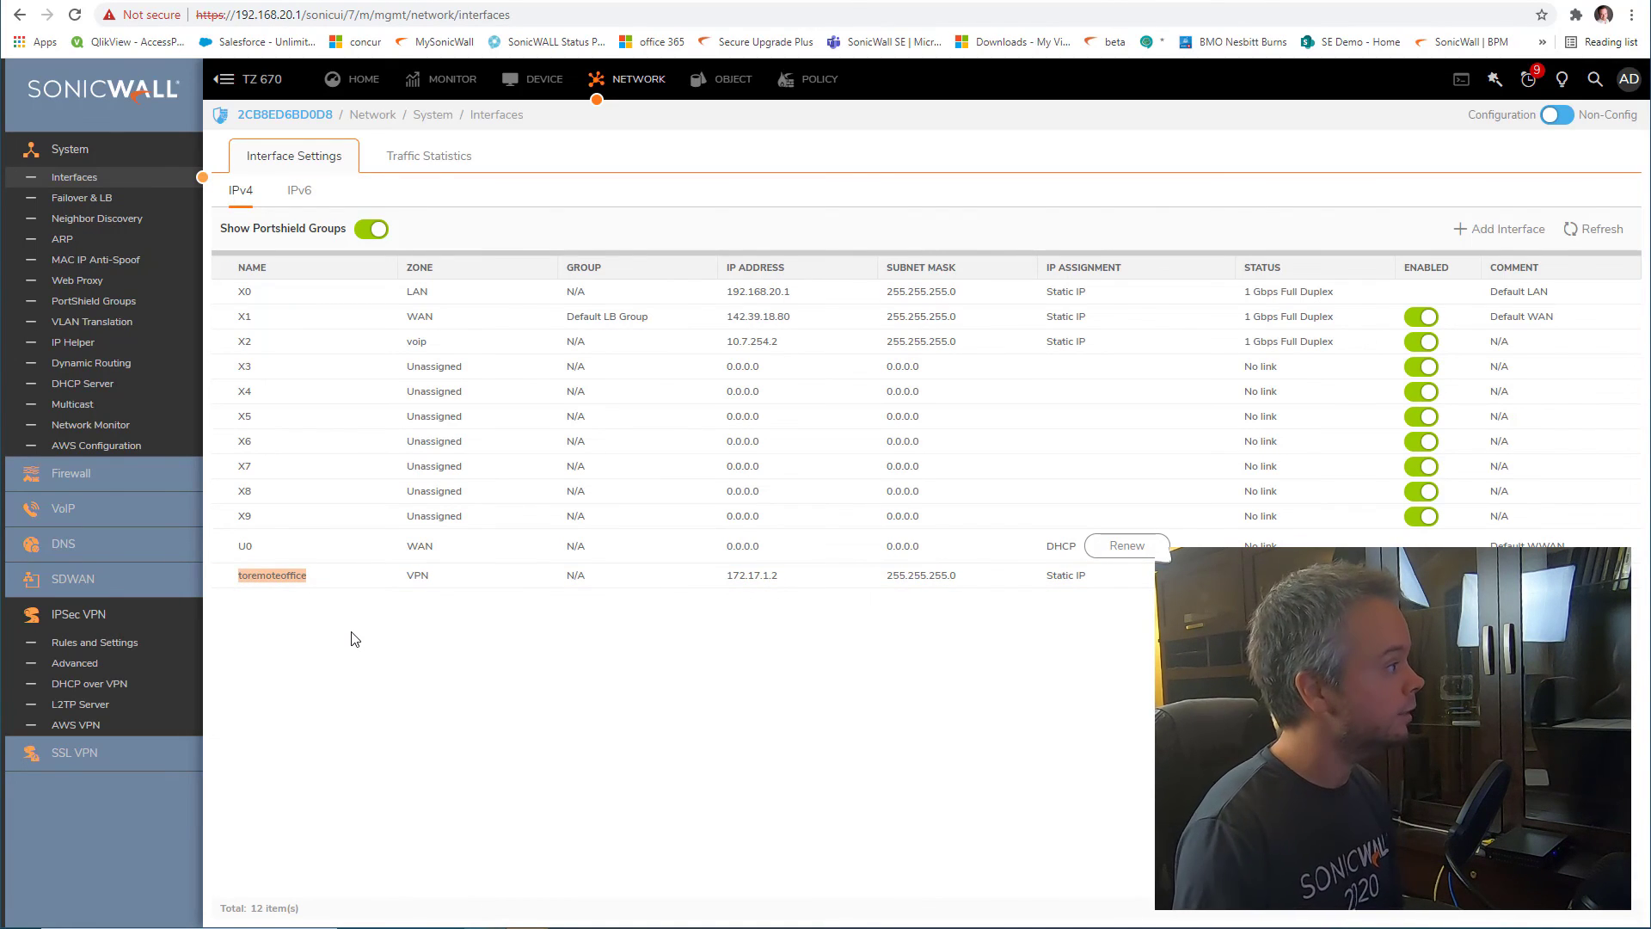
pyautogui.click(804, 80)
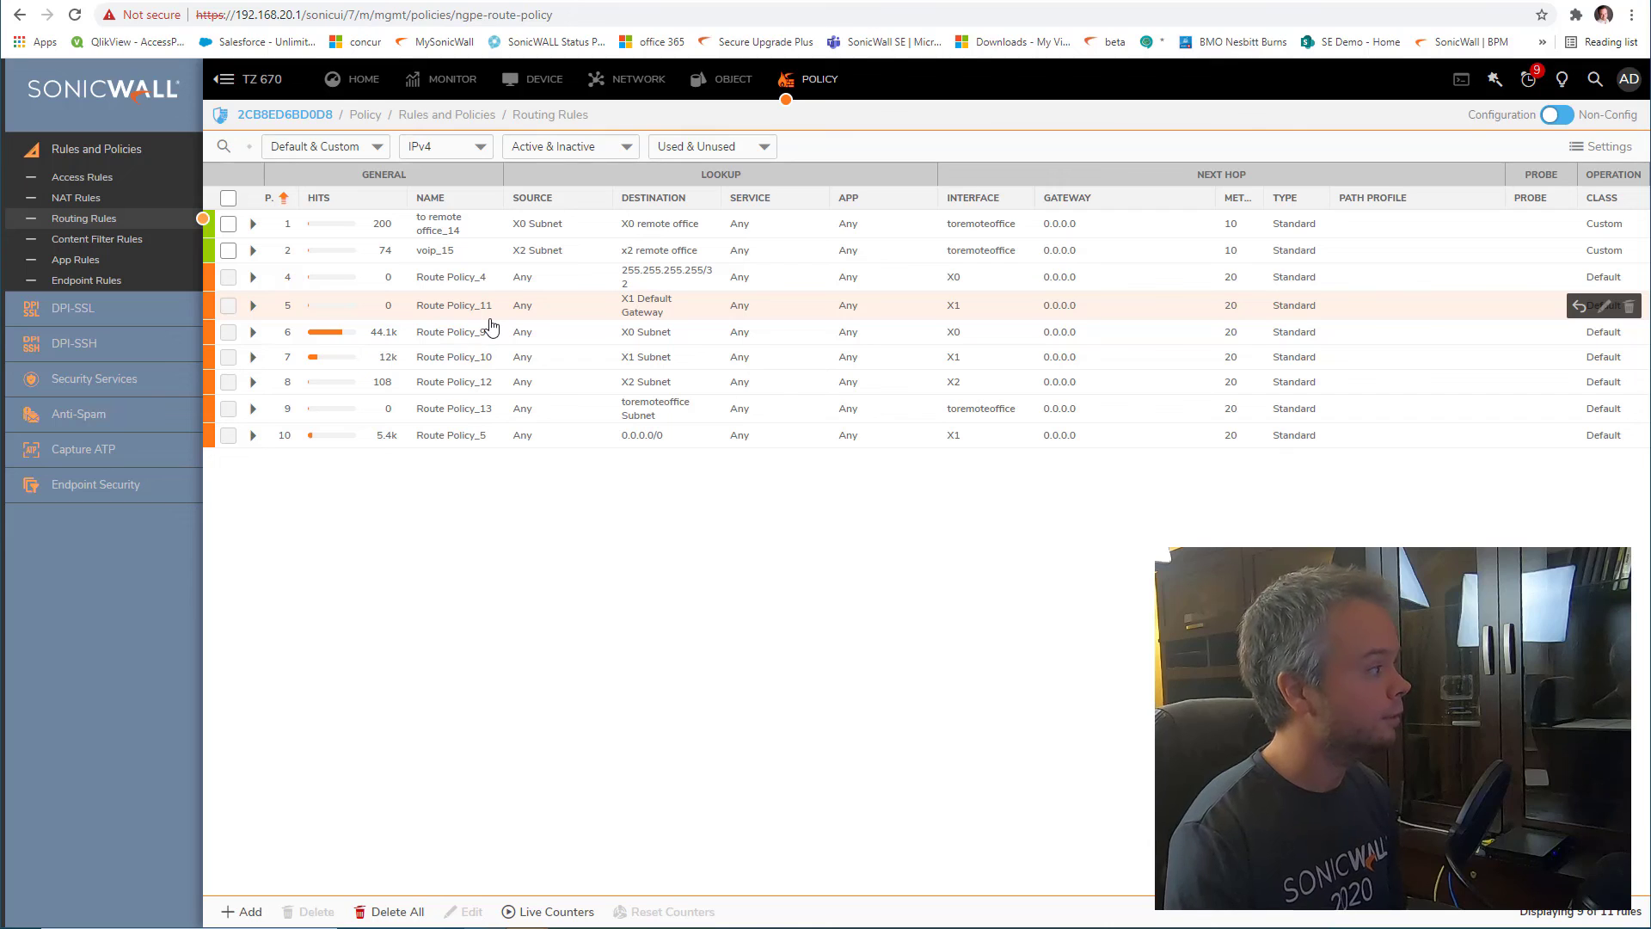
# Show the voip-to-VPN access rules, including the auto-added X2 Subnet to x2 remote office allow
pyautogui.moveTo(542, 228)
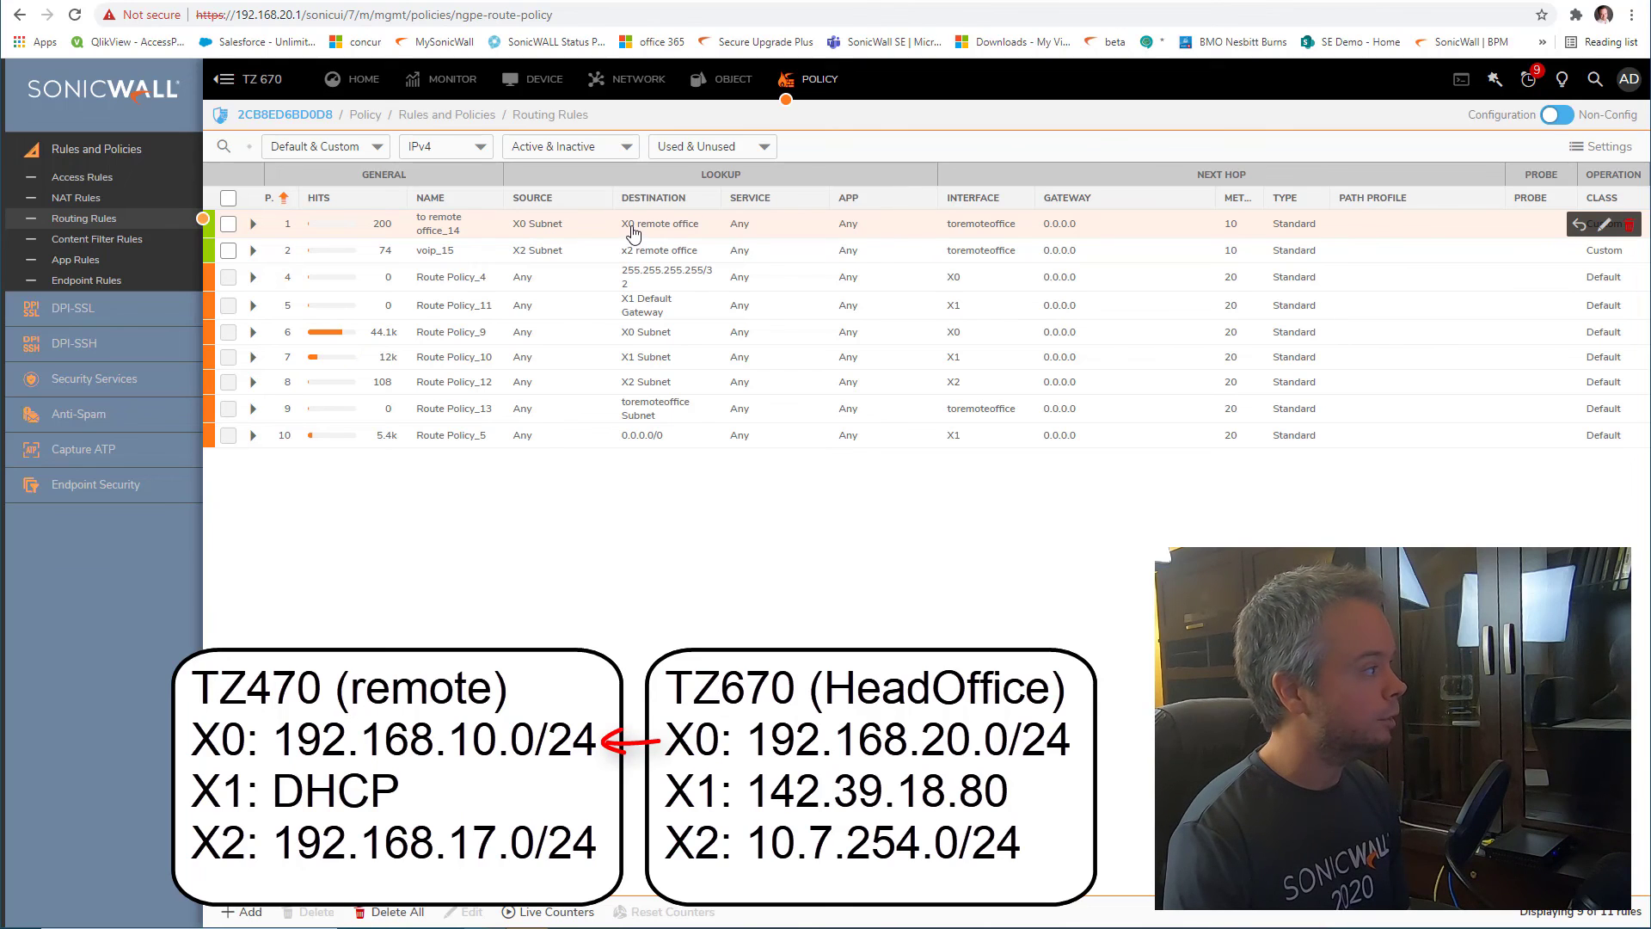
pyautogui.moveTo(634, 232)
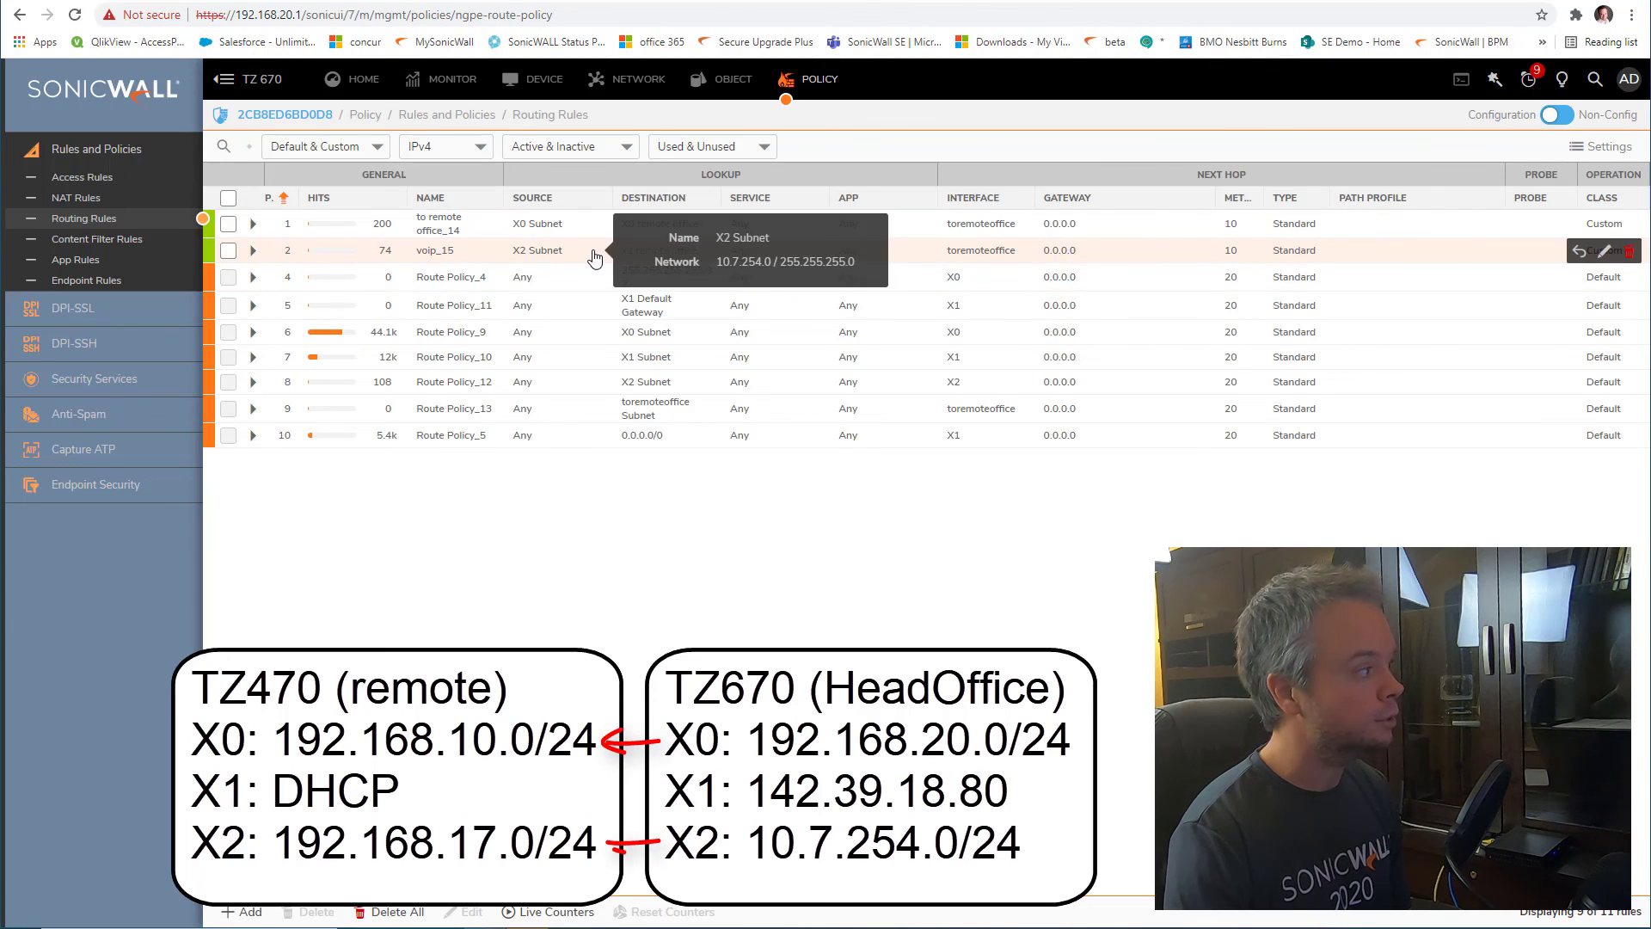
pyautogui.click(82, 176)
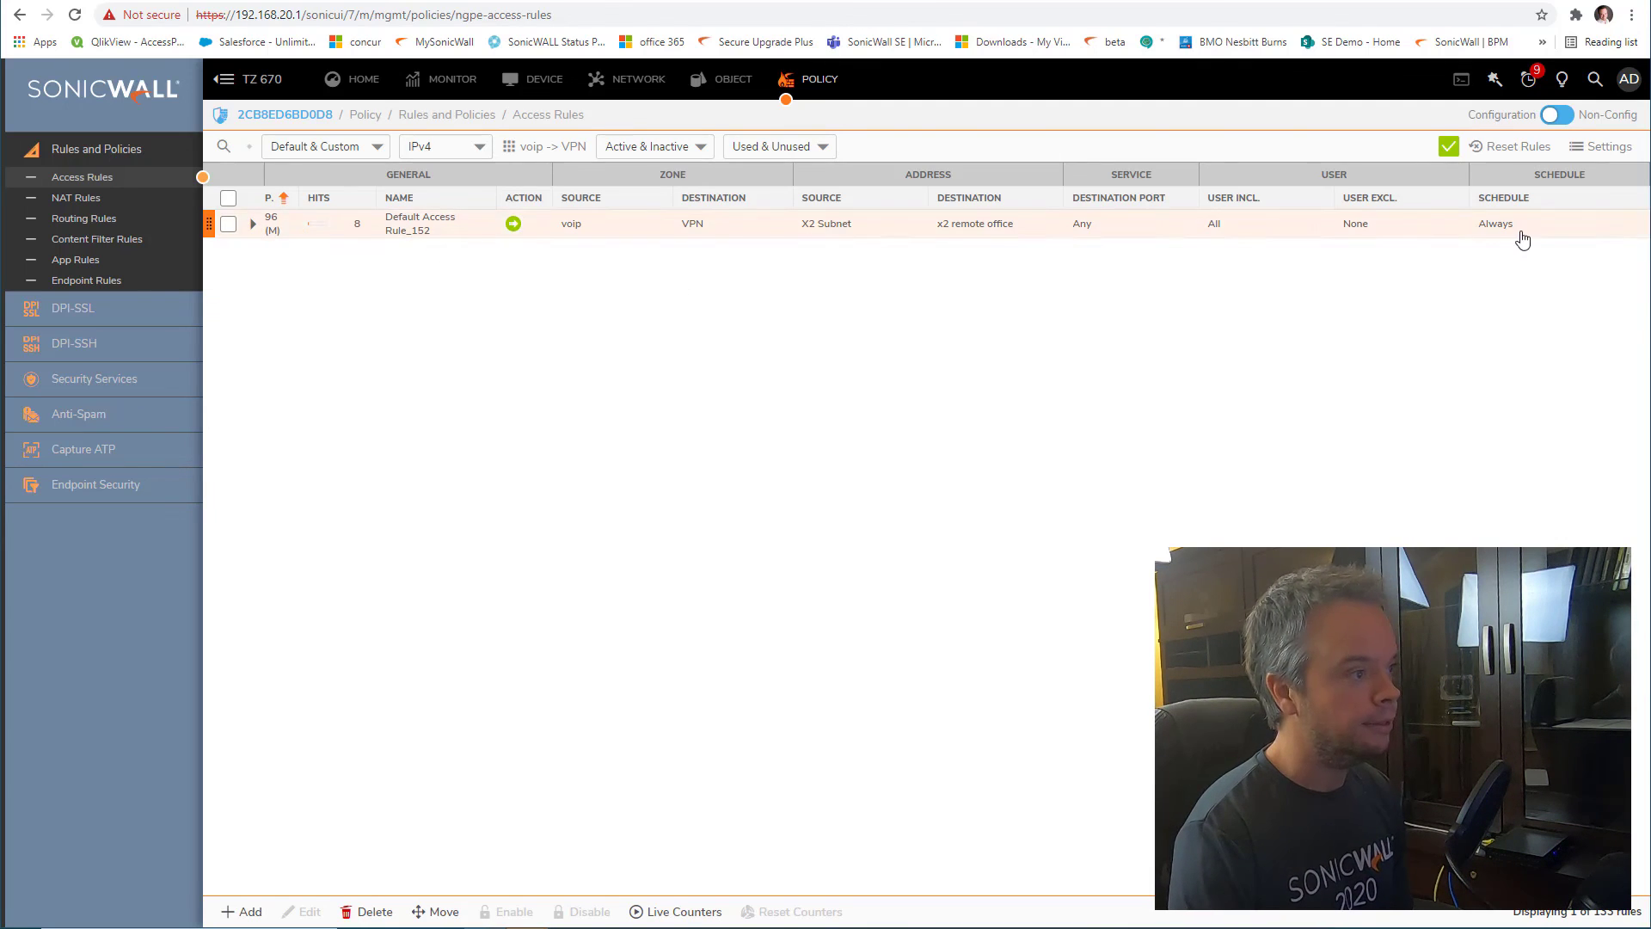
# Return to the TZ 670's routing rules list showing voip_15 with 74 hits
pyautogui.moveTo(1608, 227)
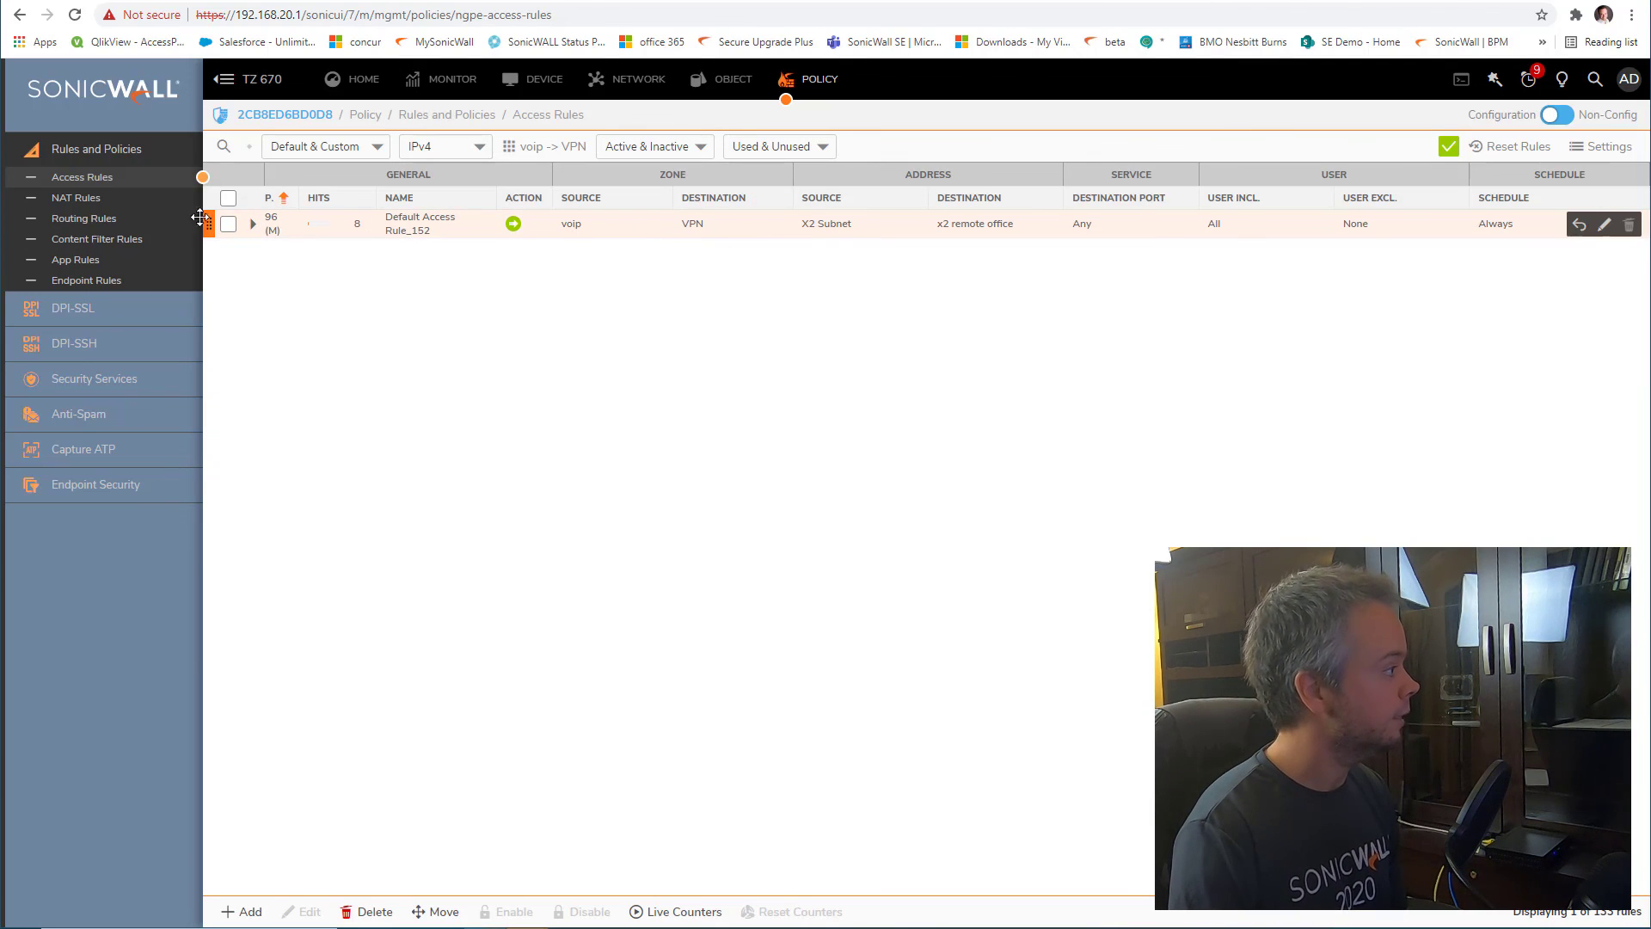
pyautogui.click(142, 219)
# On the voip_15 route's Advanced options, switch off Auto-add Access Rules and close the editor
pyautogui.moveTo(1496, 230)
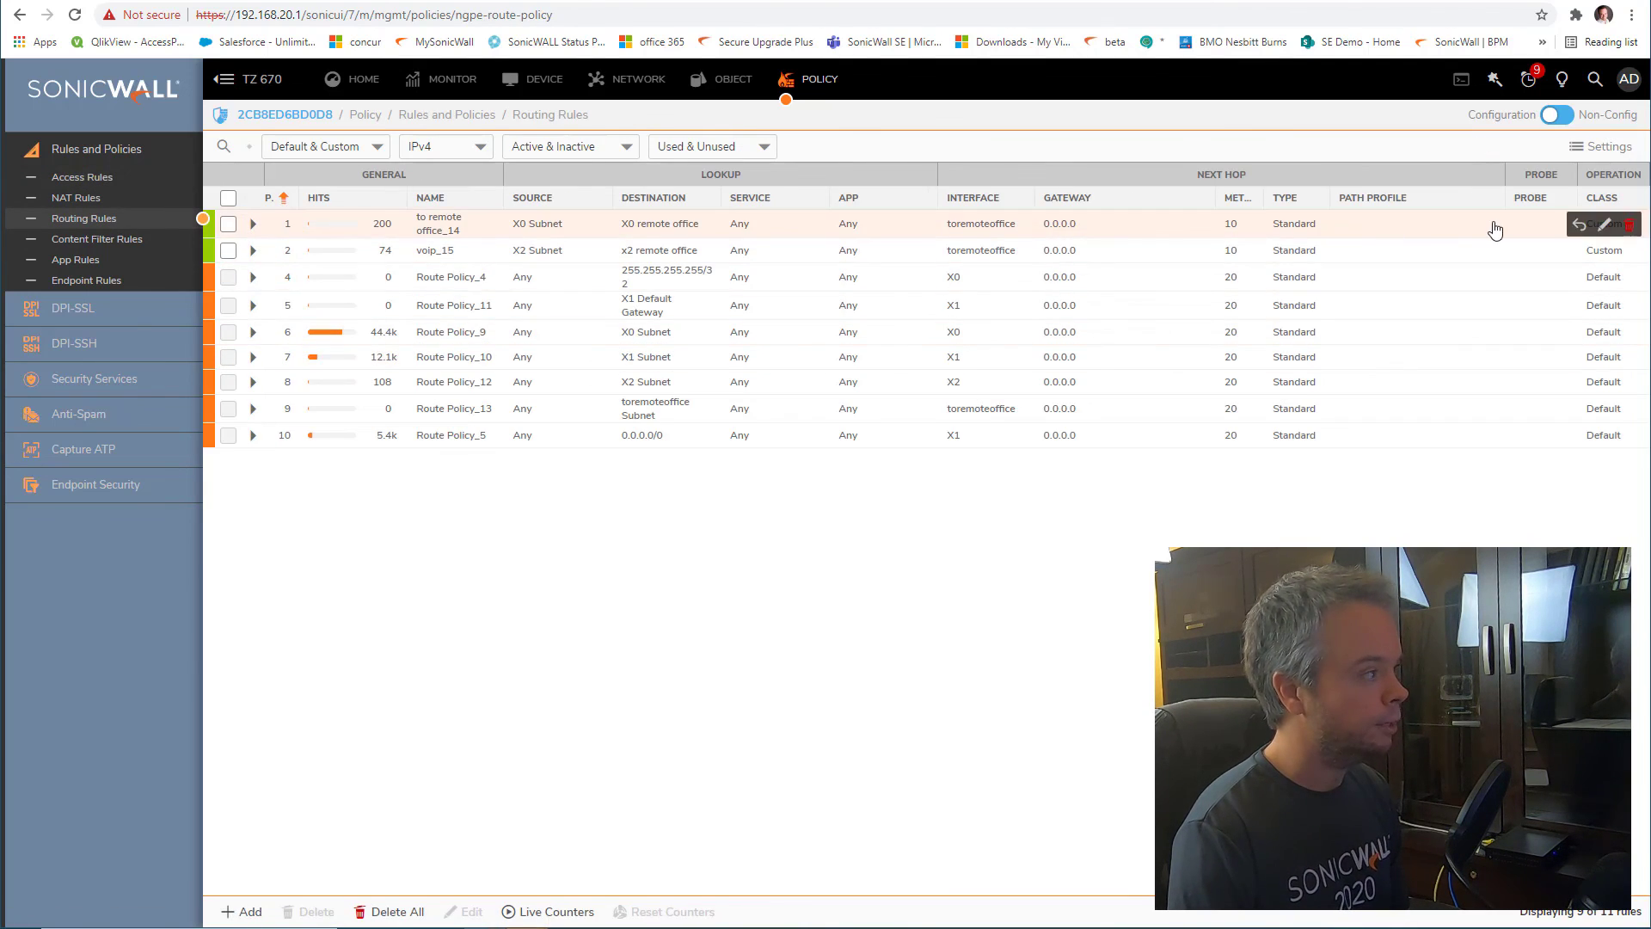
pyautogui.click(1604, 250)
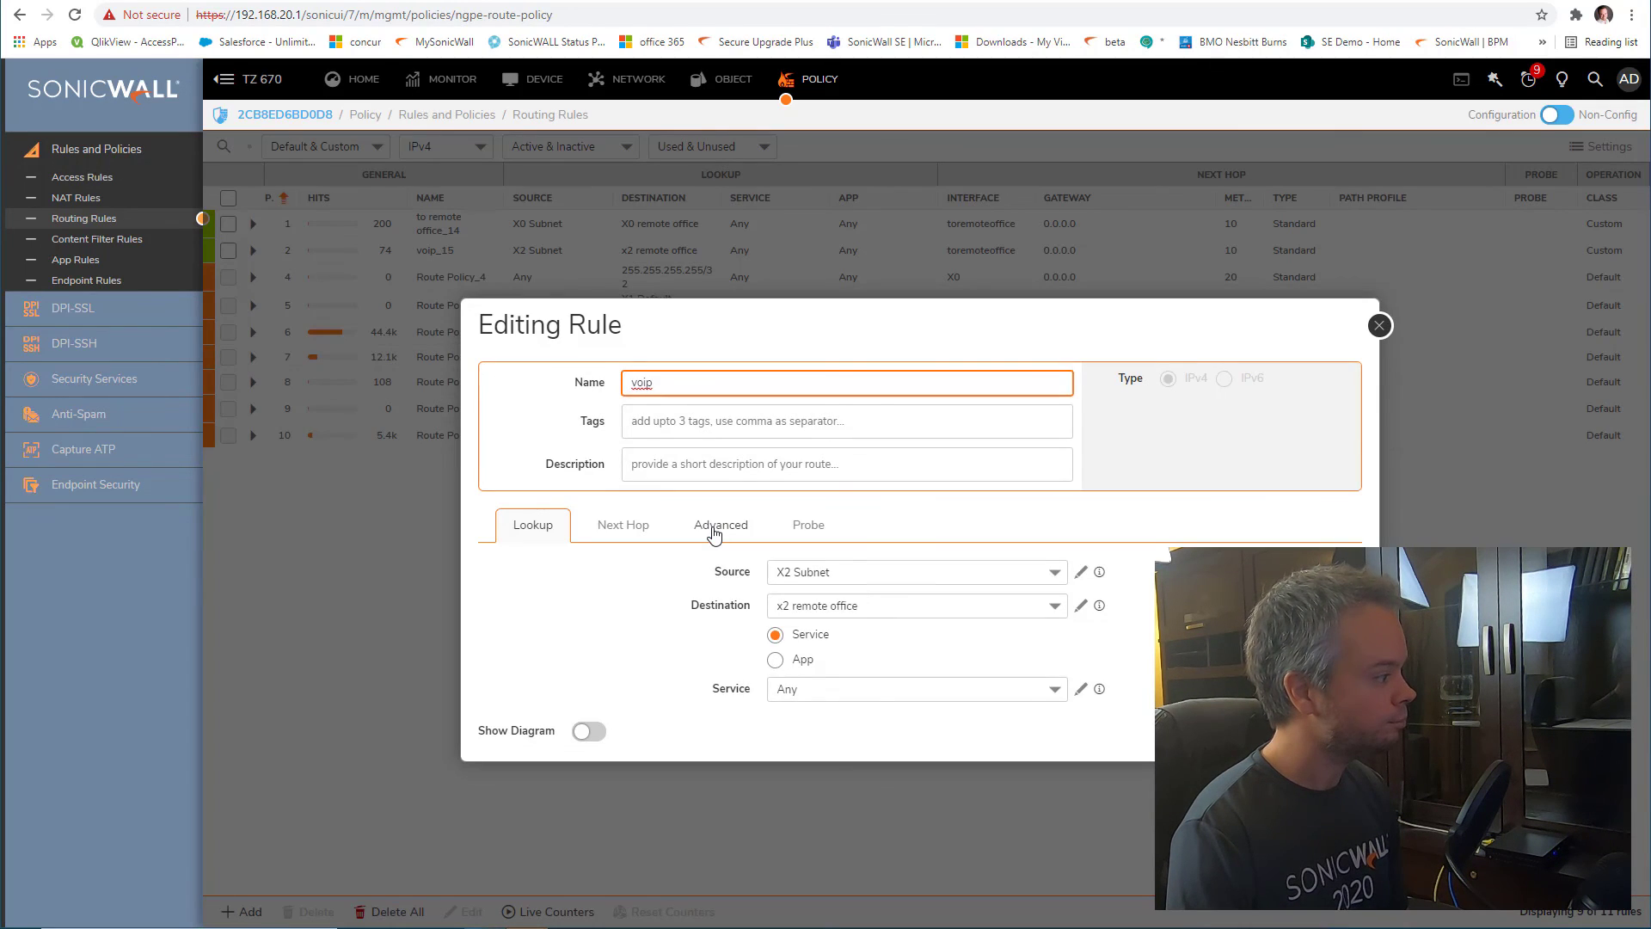
pyautogui.click(713, 534)
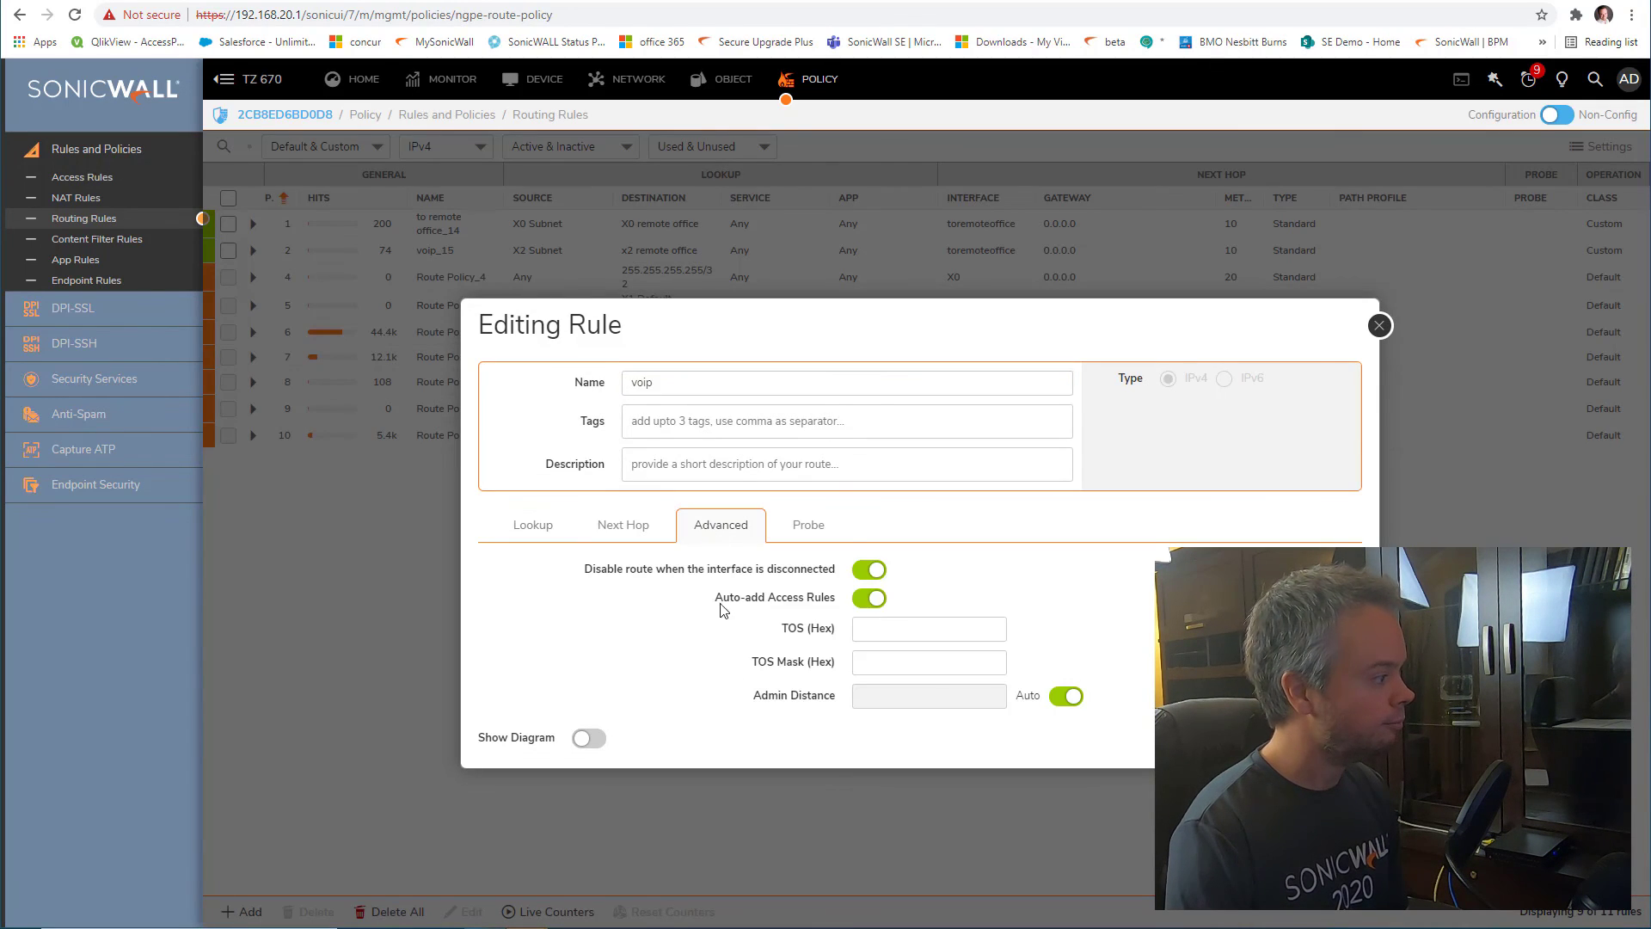
pyautogui.moveTo(714, 597); pyautogui.dragTo(821, 596)
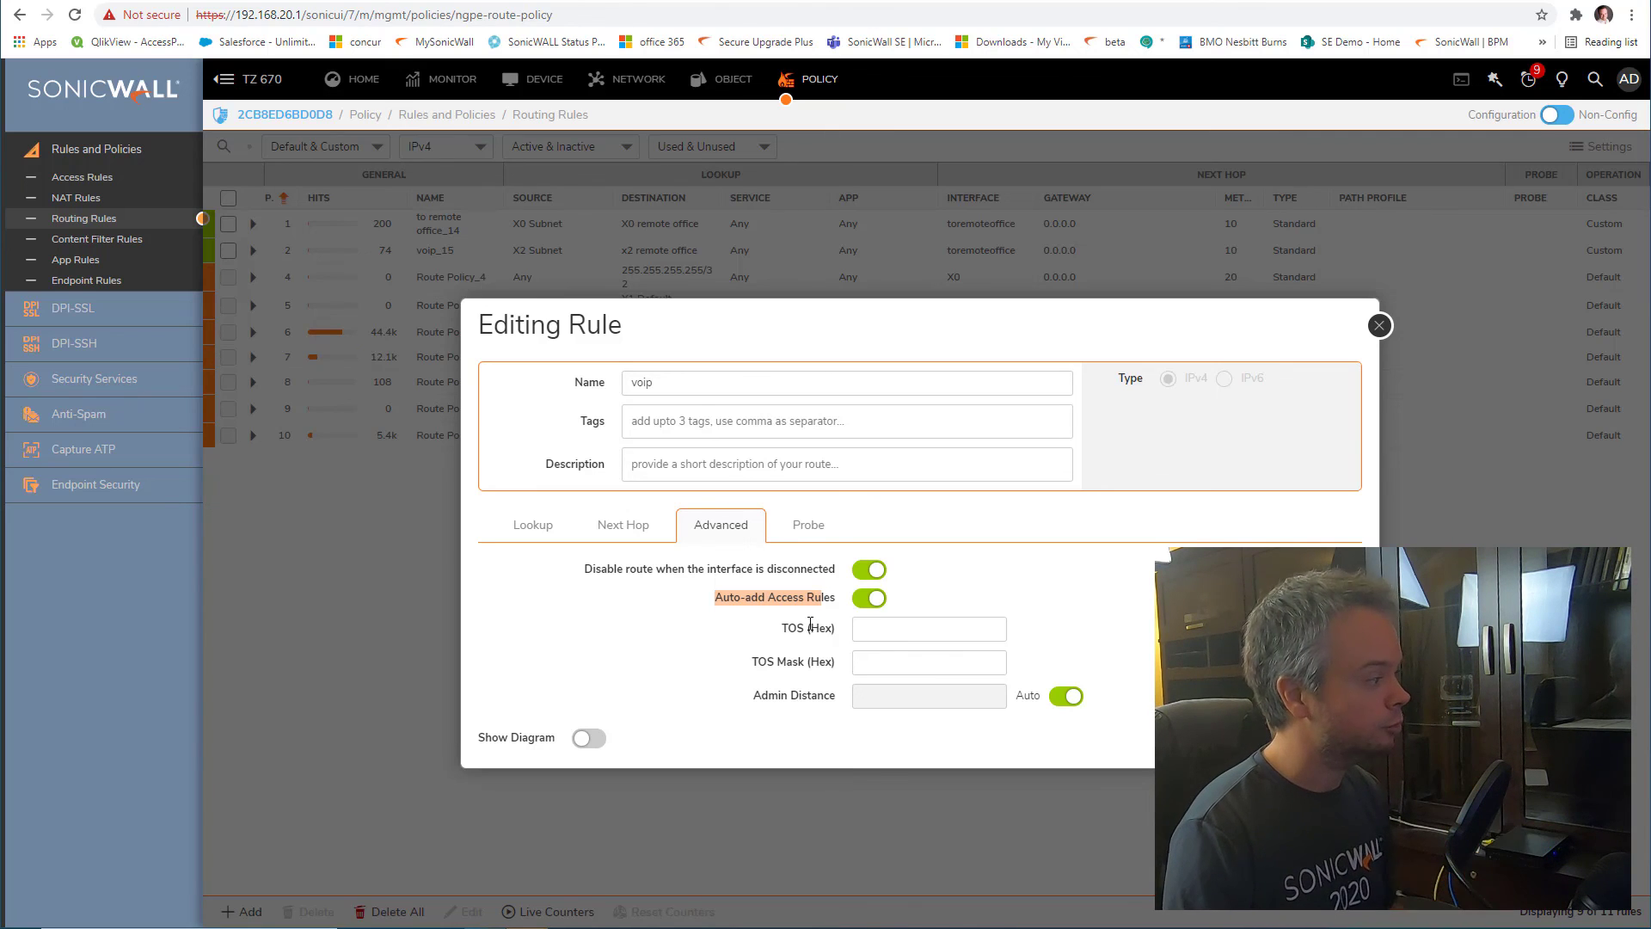
pyautogui.click(862, 602)
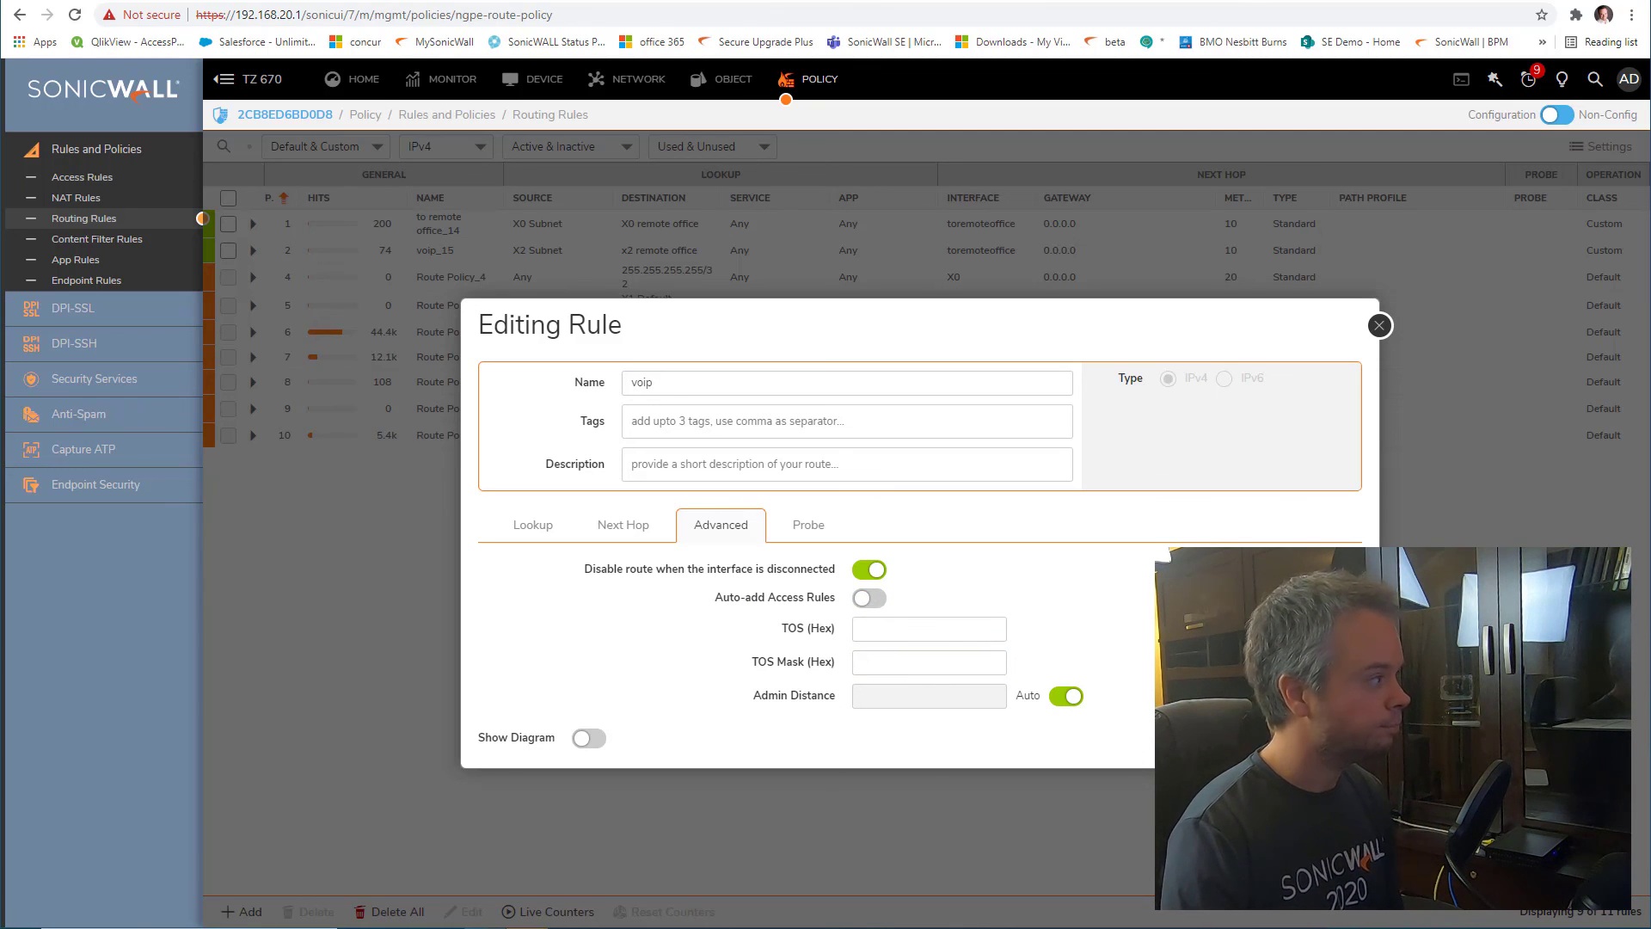
pyautogui.click(1252, 737)
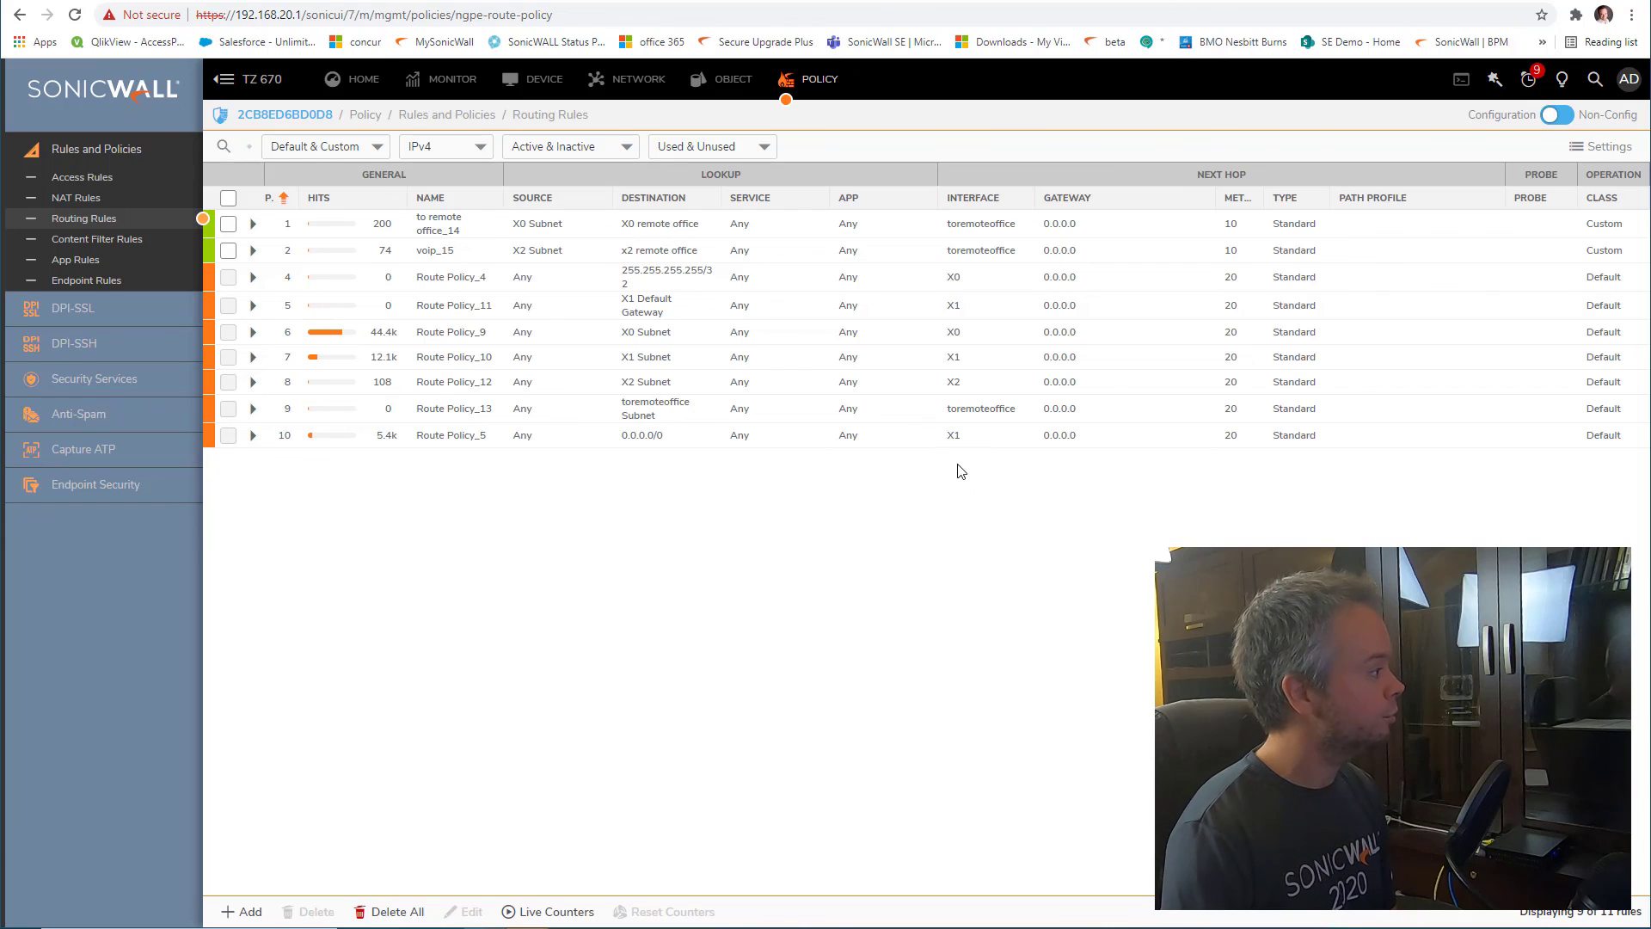